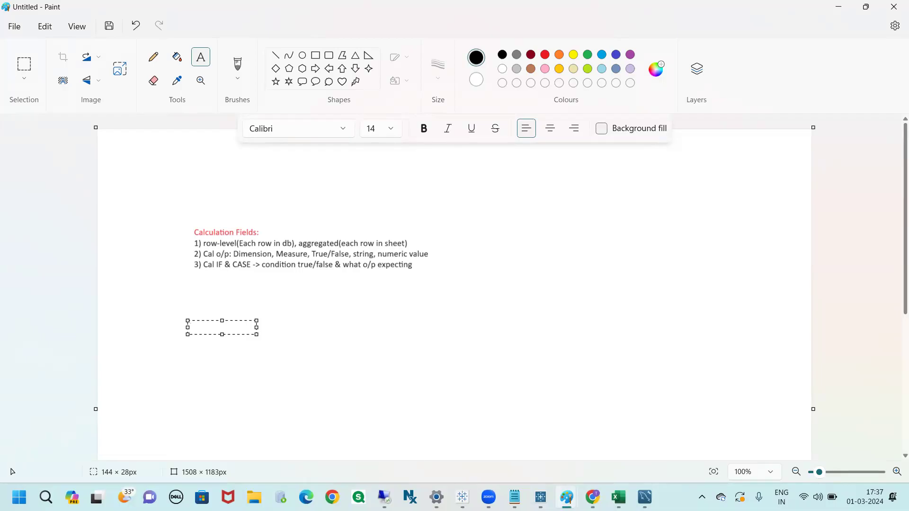
Step: Switch to the Tableau Notes page in Chrome and read the dimension filter topics under Syllabus Plan, Class 11: Filters 3
click(565, 476)
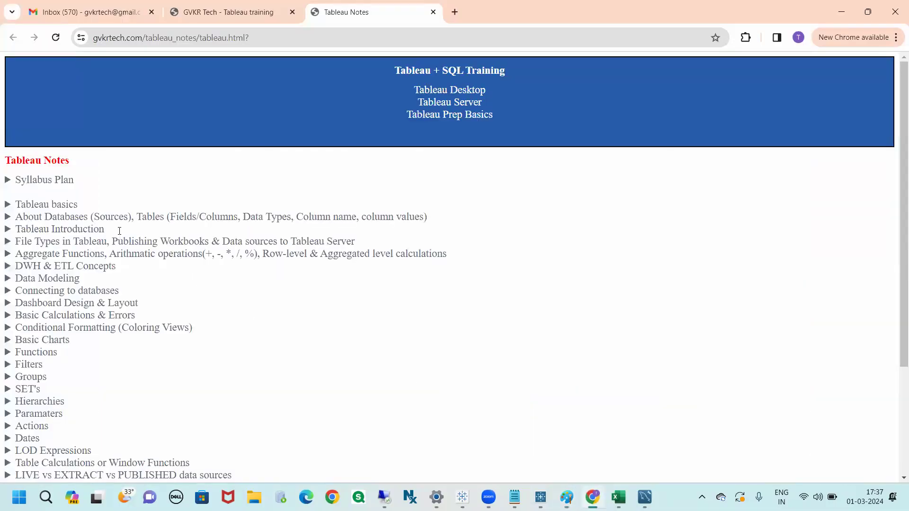
click(63, 180)
scroll(138, 231, down, 1)
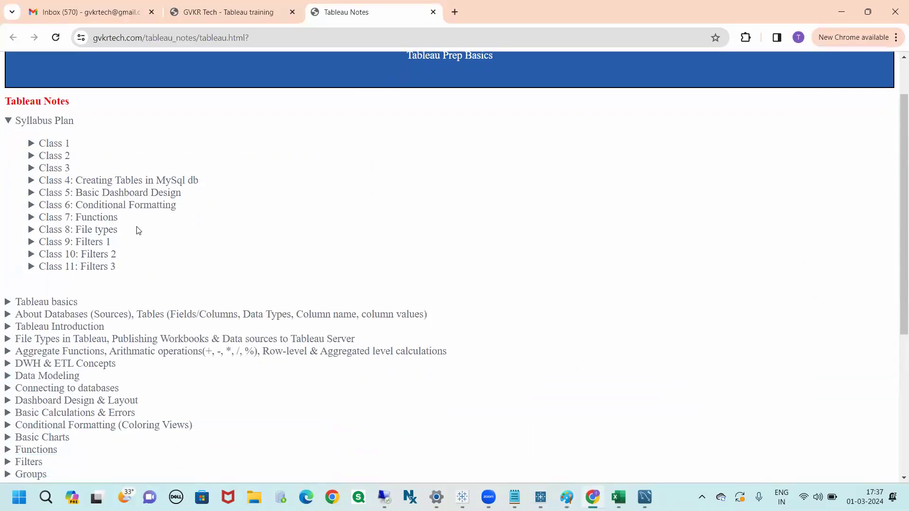
click(85, 269)
scroll(148, 277, down, 1)
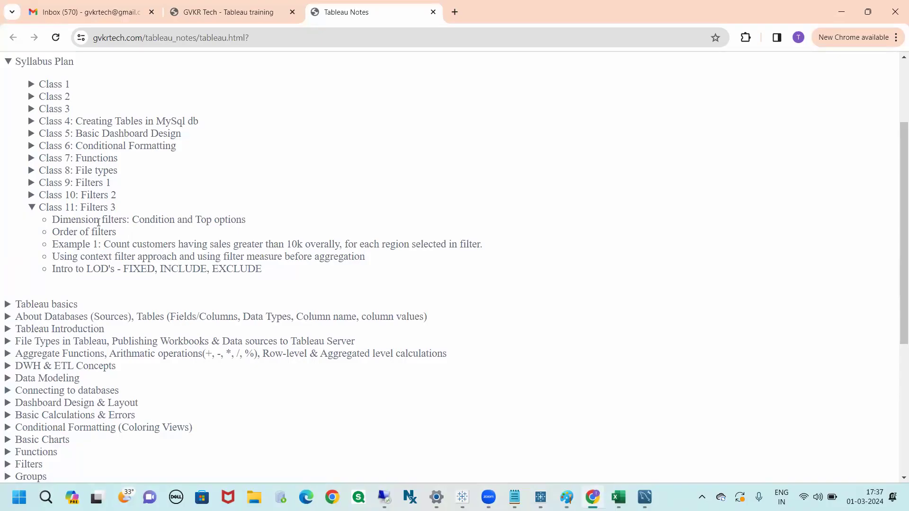
drag(63, 220, 124, 222)
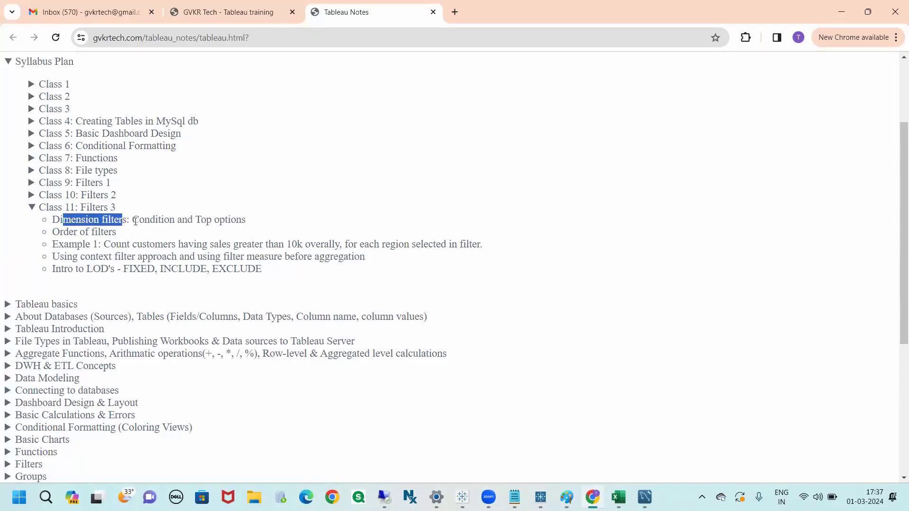
click(136, 221)
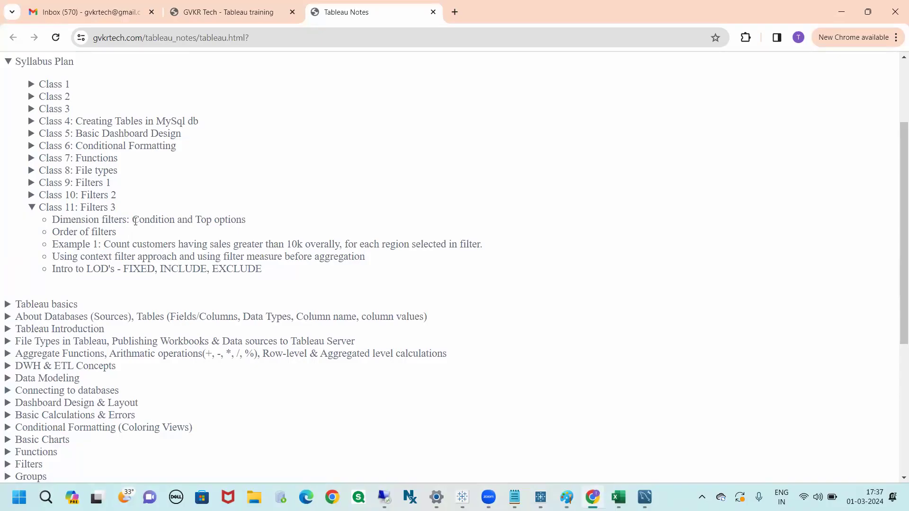
drag(135, 222, 246, 221)
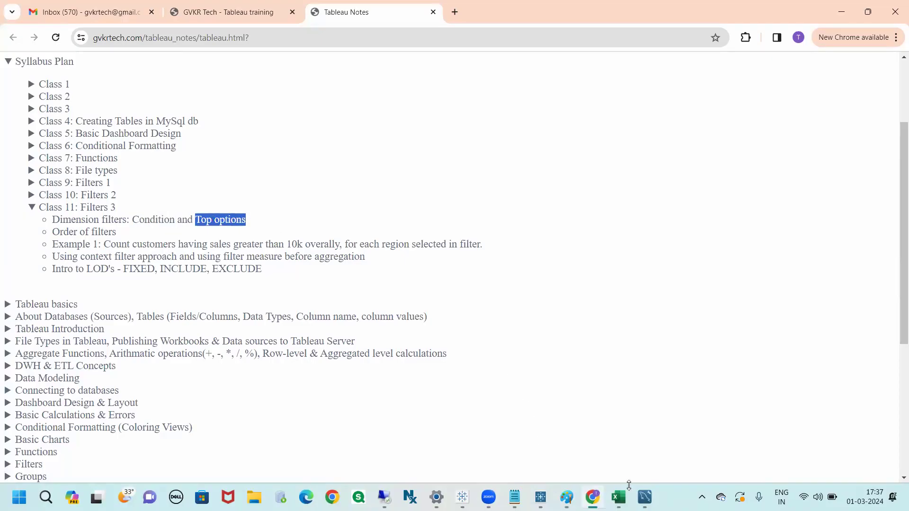
Step: Switch to the b30 data players workbook in Excel and add a new sheet after the people sheet
click(618, 497)
click(664, 453)
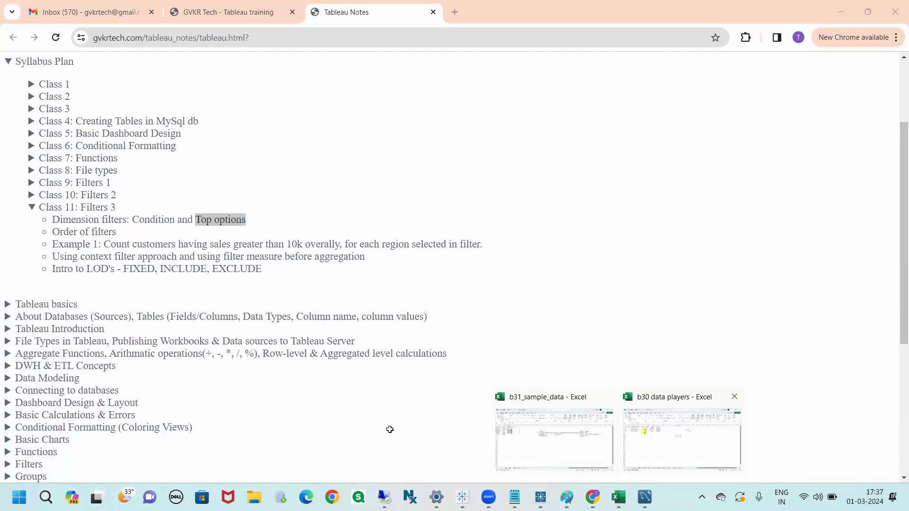
click(433, 460)
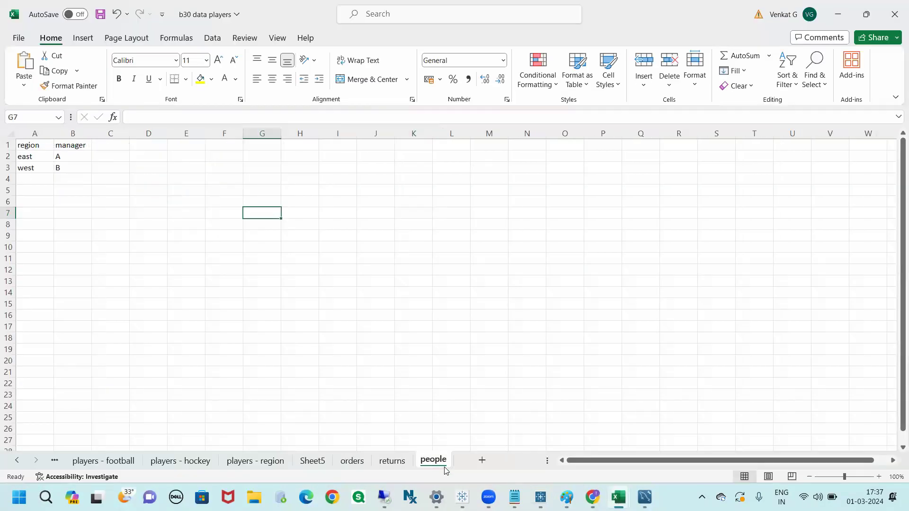
click(482, 460)
Step: Enter the headers cust_name, sales and region in cells E3:G3, and fit column E to its contents
click(160, 170)
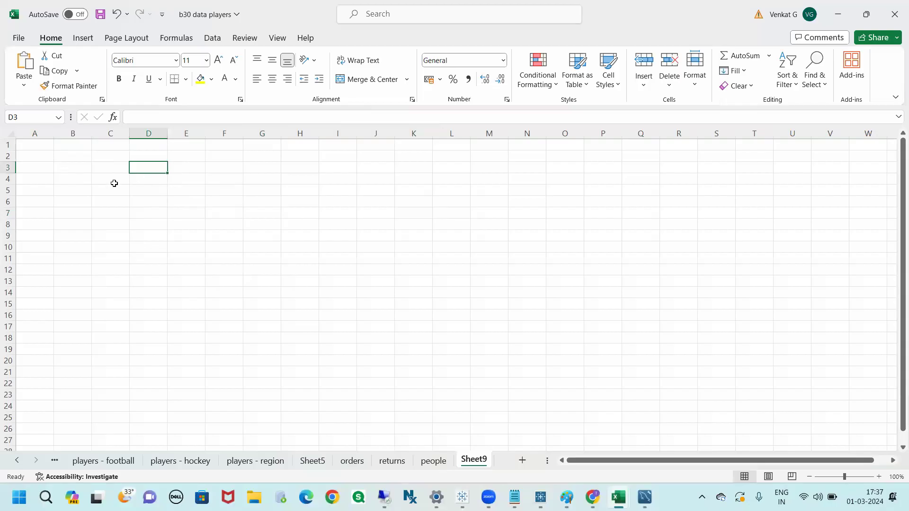
click(183, 169)
text(cus)
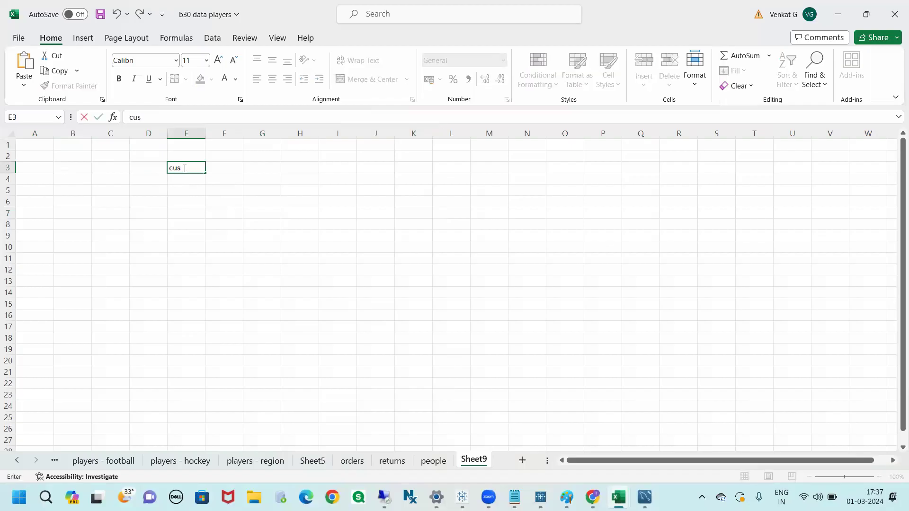
text(t_name)
click(152, 245)
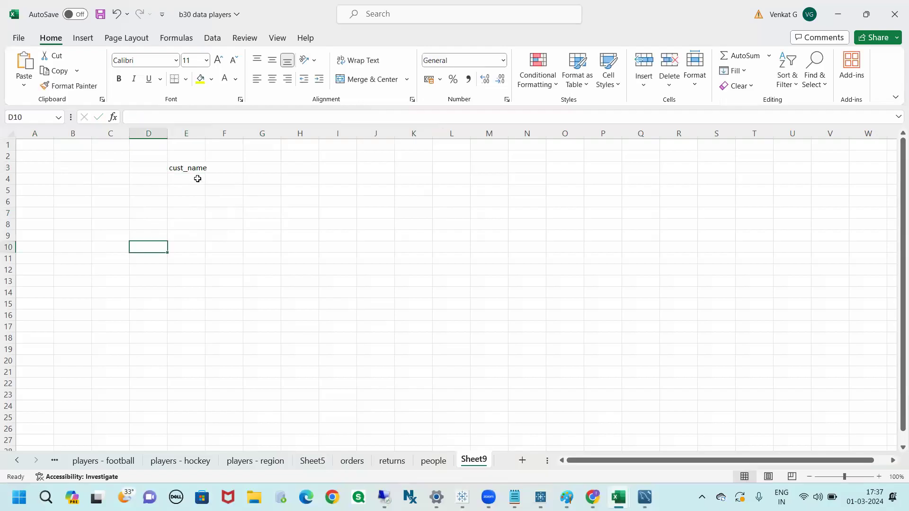
double_click(202, 132)
click(225, 168)
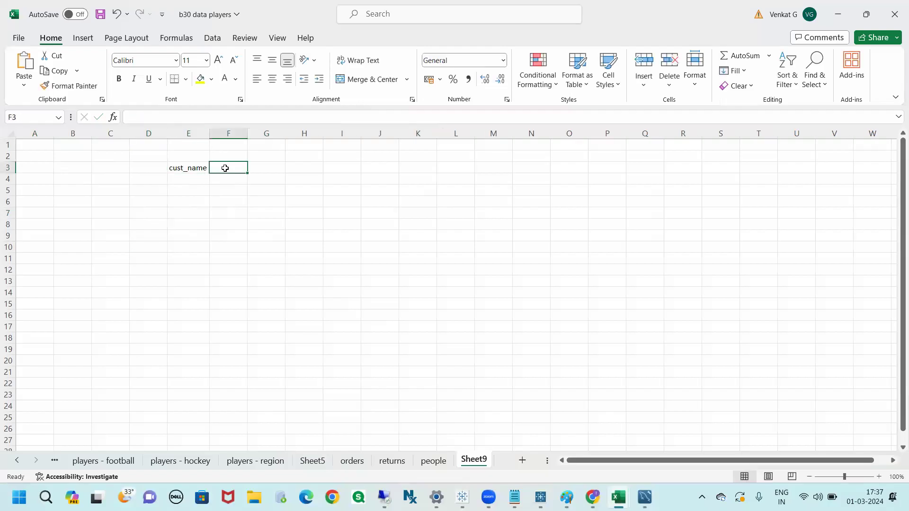
text(sales)
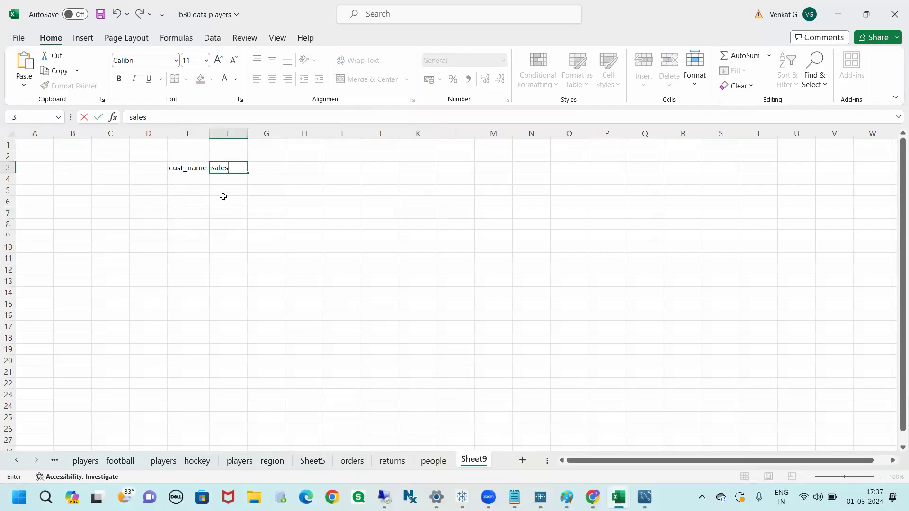
key(Return)
click(264, 169)
text(region)
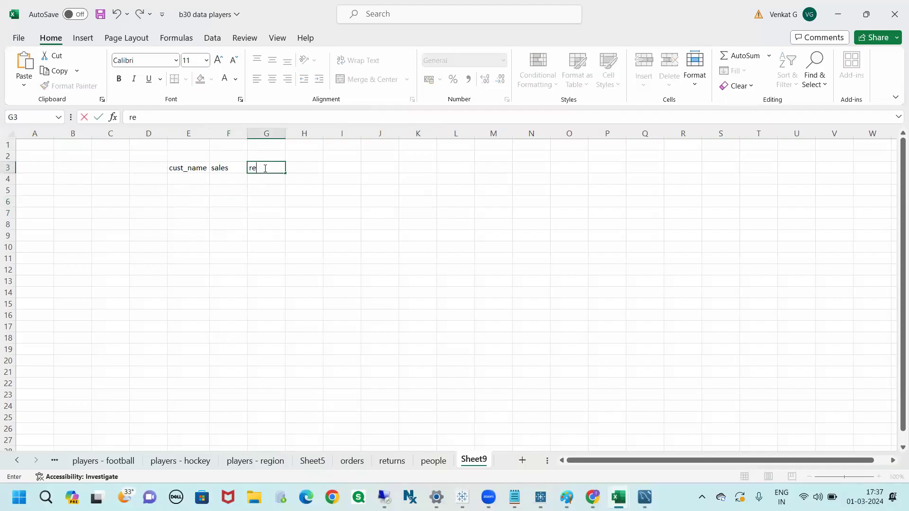
click(212, 257)
Step: Fill the first record in E4:G4 with customer c1, sales 5k and region east
click(183, 177)
text(c1)
click(234, 183)
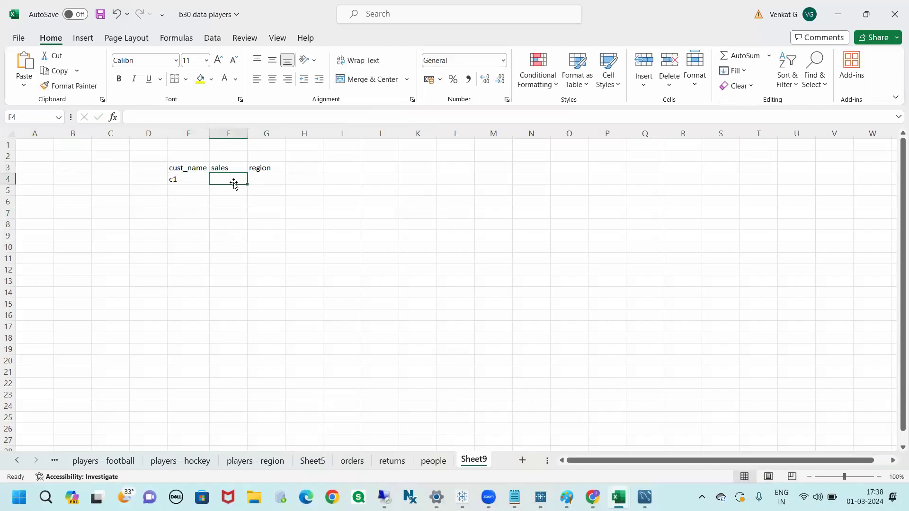
text(5k)
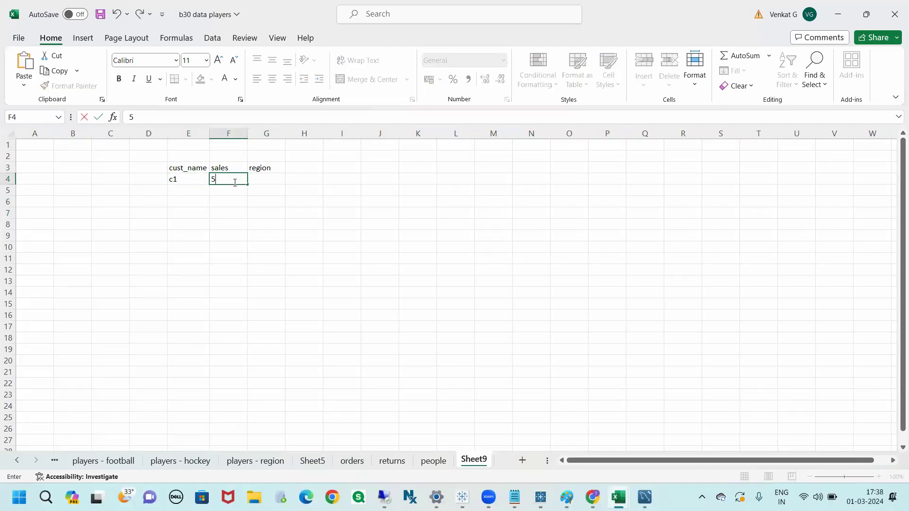
click(265, 178)
text(east)
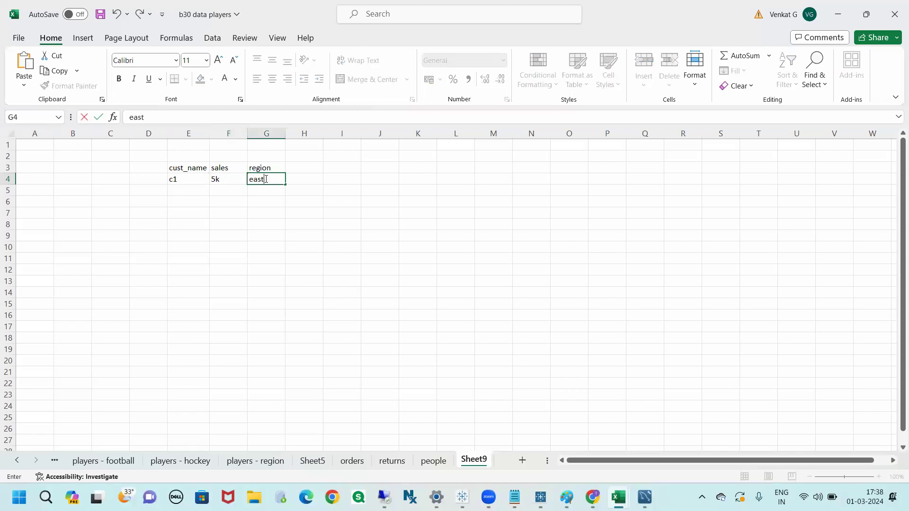
click(241, 314)
Step: Fill the second record in E5:G5 with customer c1, sales 7k and region west
click(179, 192)
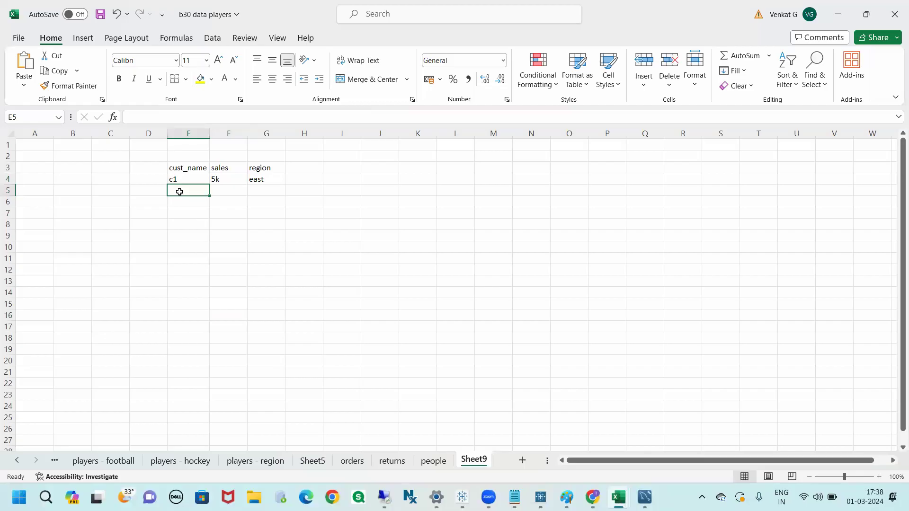
text(c1)
click(216, 220)
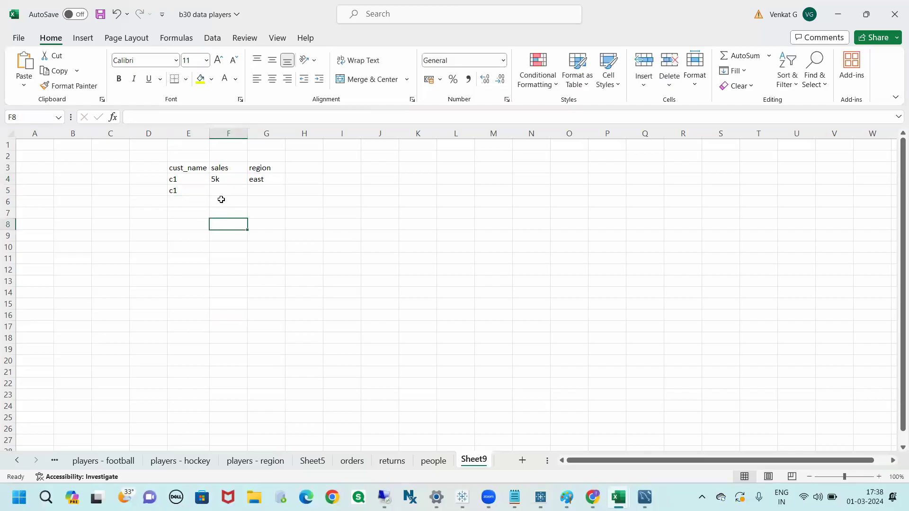
click(218, 193)
drag(178, 179, 256, 189)
click(230, 189)
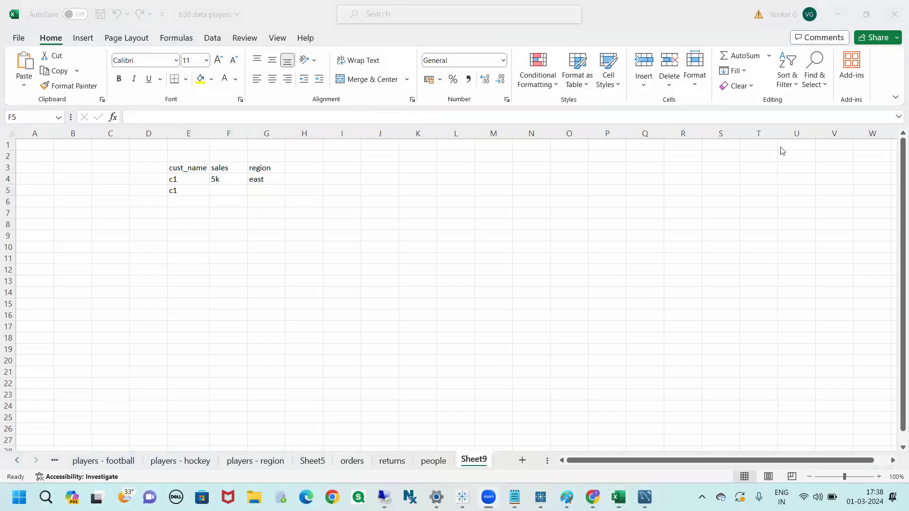
click(231, 190)
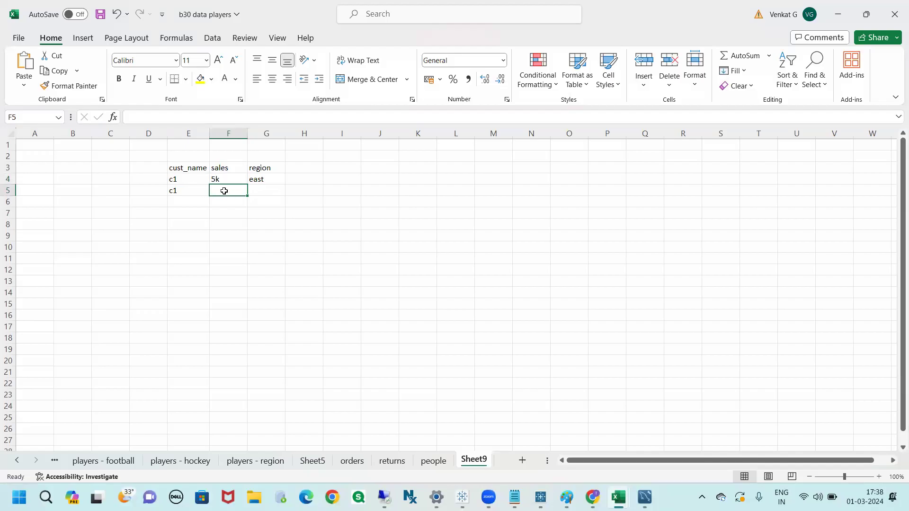
text(7k)
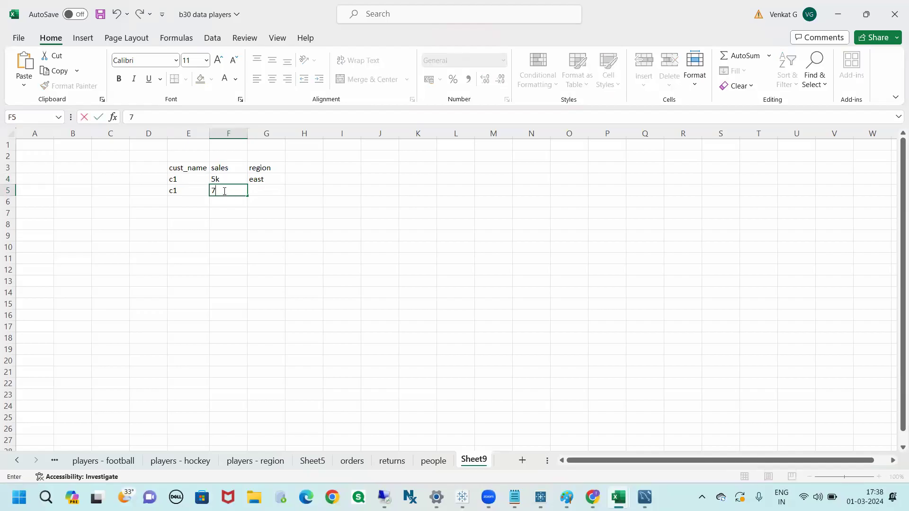
click(263, 190)
text(we)
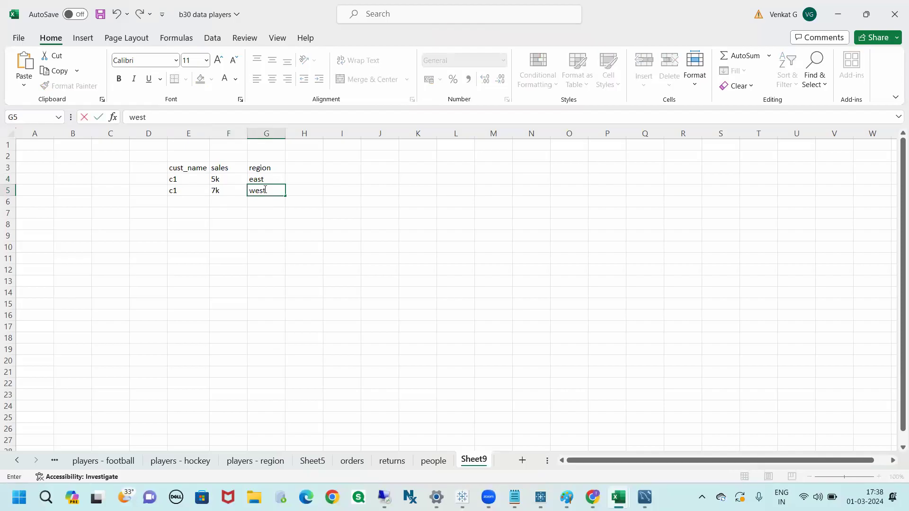
text(st)
click(255, 259)
Step: Fill the third record in E6:G6 with customer c2, sales 11k and region west
click(175, 203)
text(c2)
click(199, 244)
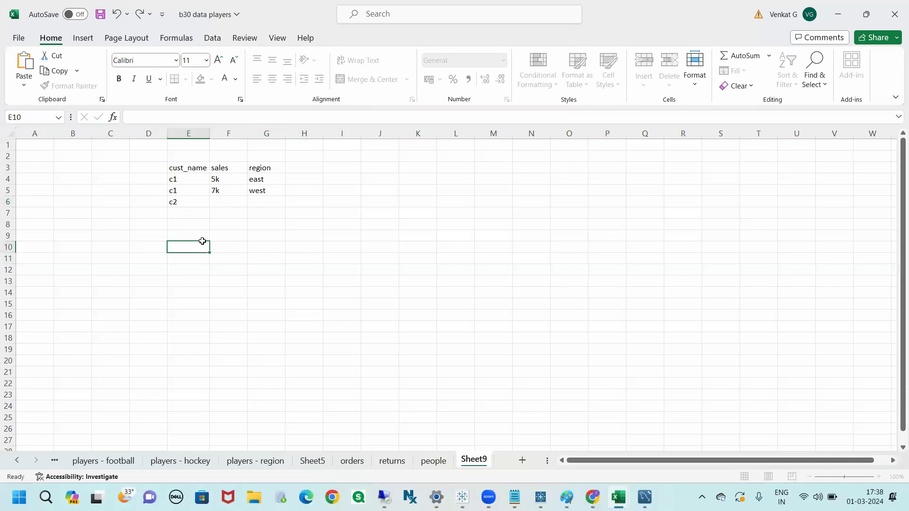
click(219, 201)
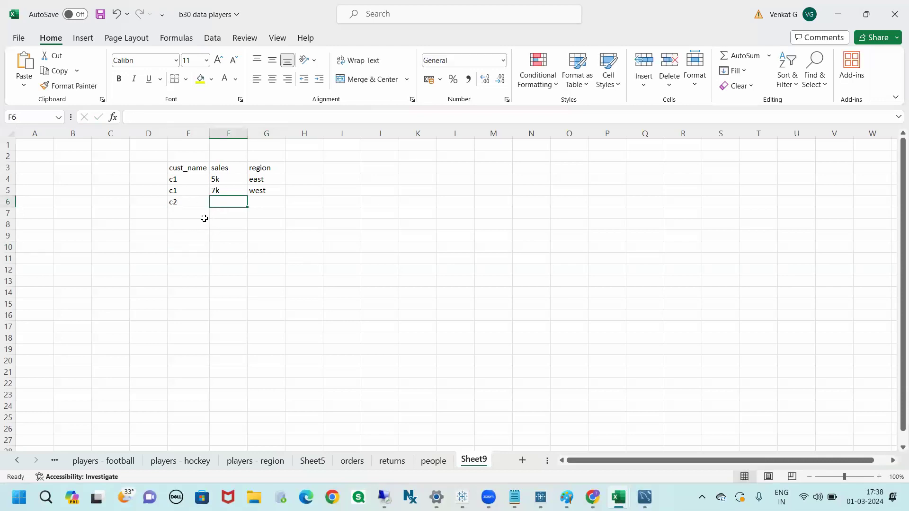
drag(182, 178, 183, 188)
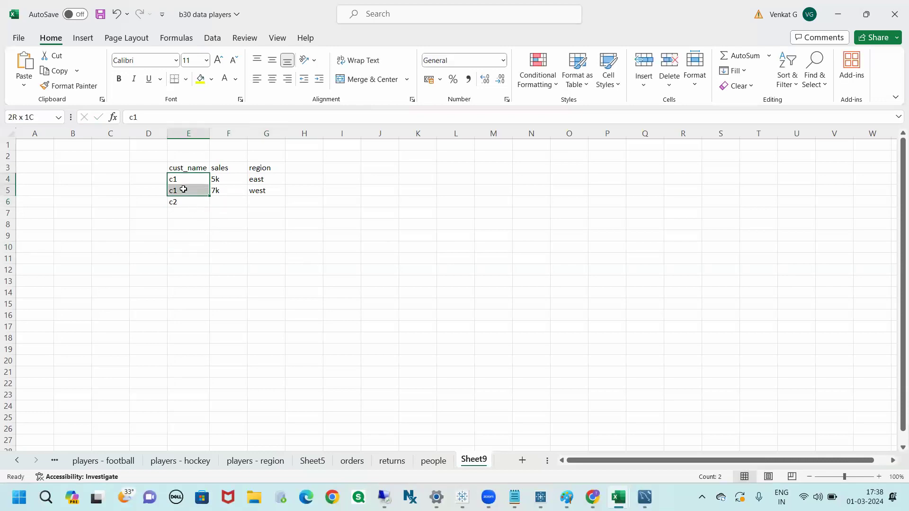
click(189, 204)
click(223, 199)
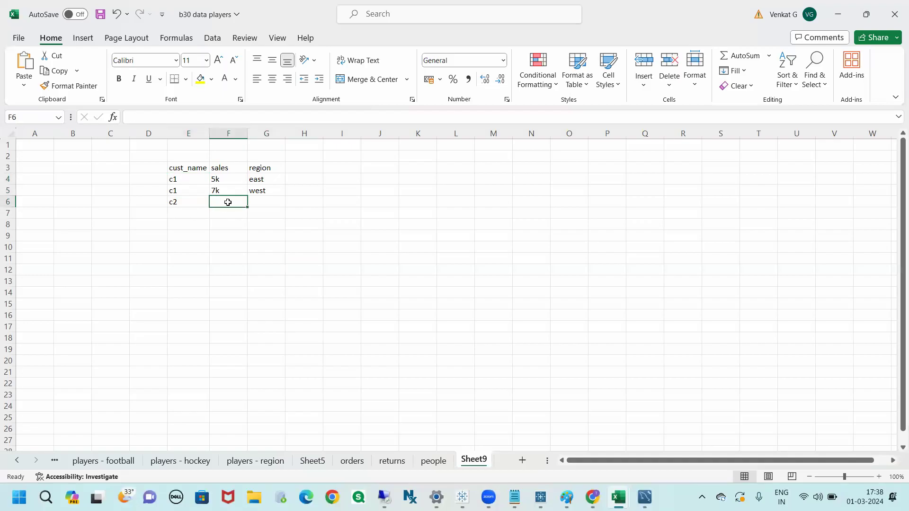
text(11k)
click(257, 201)
text(west)
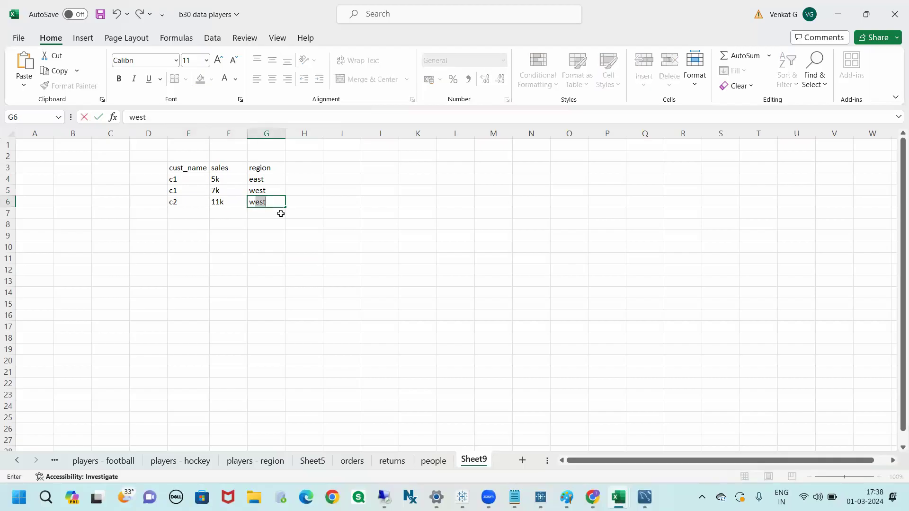
click(295, 247)
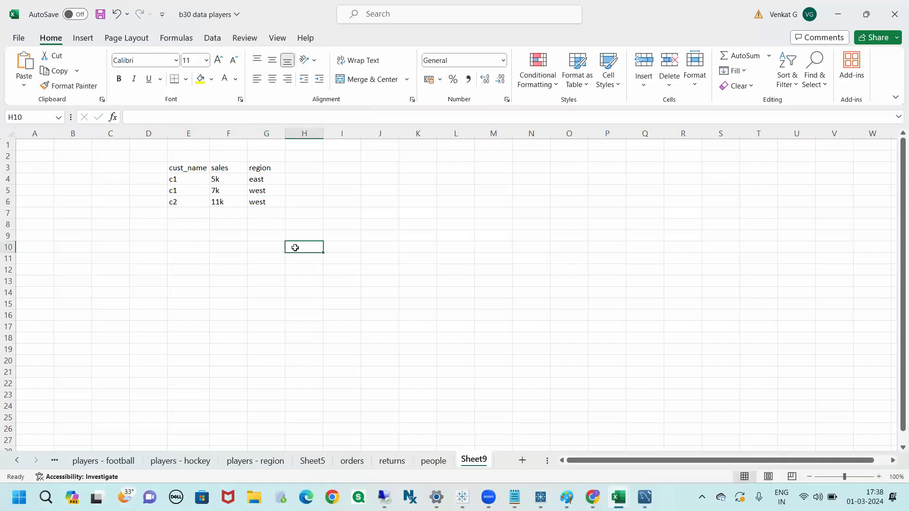
Step: Examine the sales and region values in the two c1 records in rows 4 and 5
click(181, 180)
drag(181, 180, 270, 179)
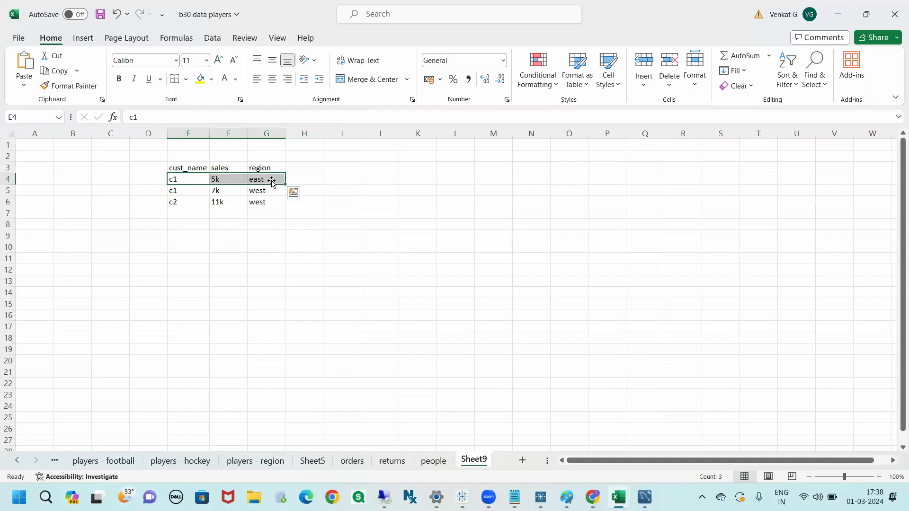
click(193, 192)
drag(193, 191, 250, 191)
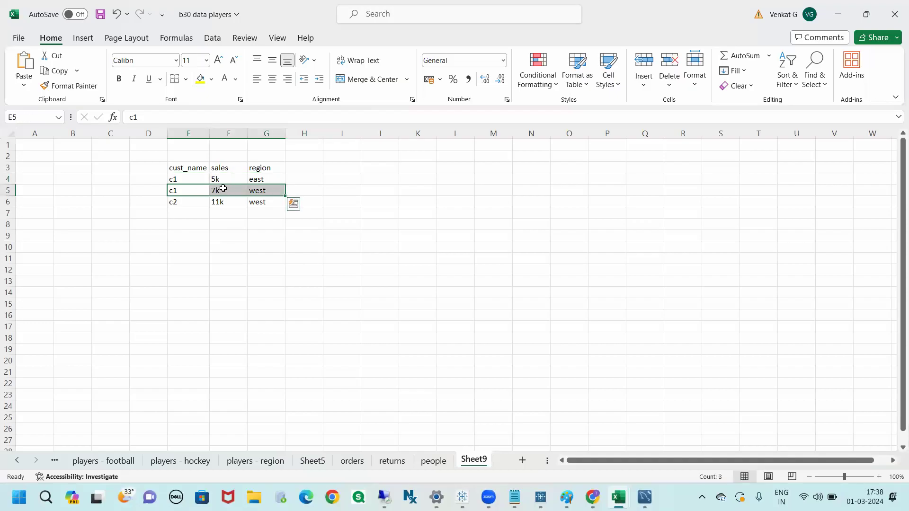
click(229, 192)
click(252, 192)
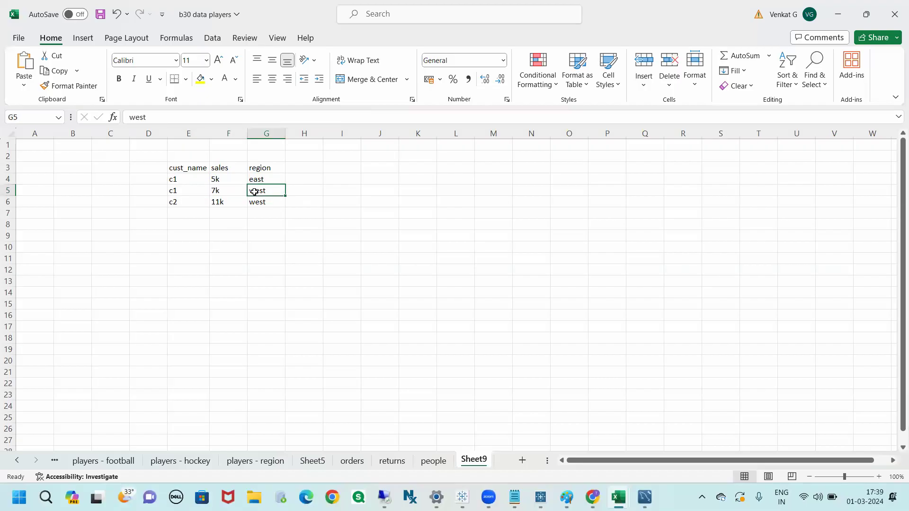
click(229, 190)
Step: Start a per-customer summary by entering c1 in K7 and its combined sales of 12k in L7
click(429, 213)
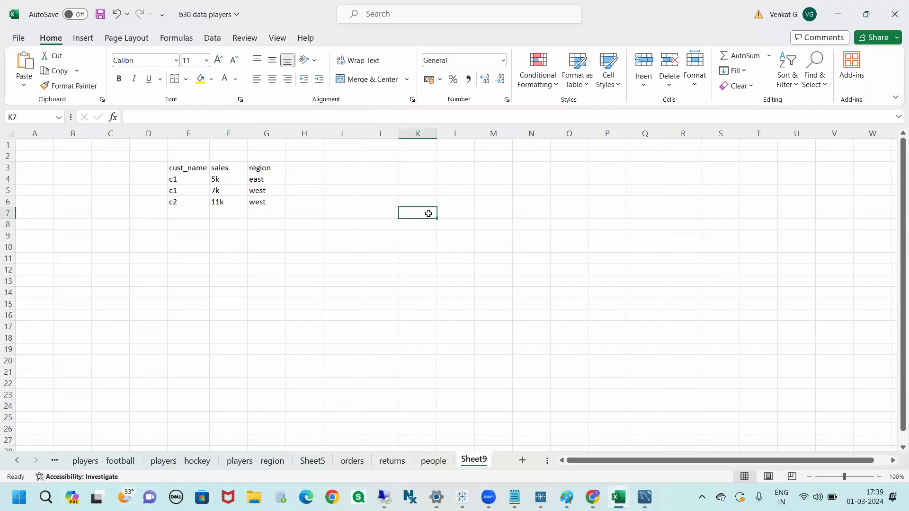
text(c1)
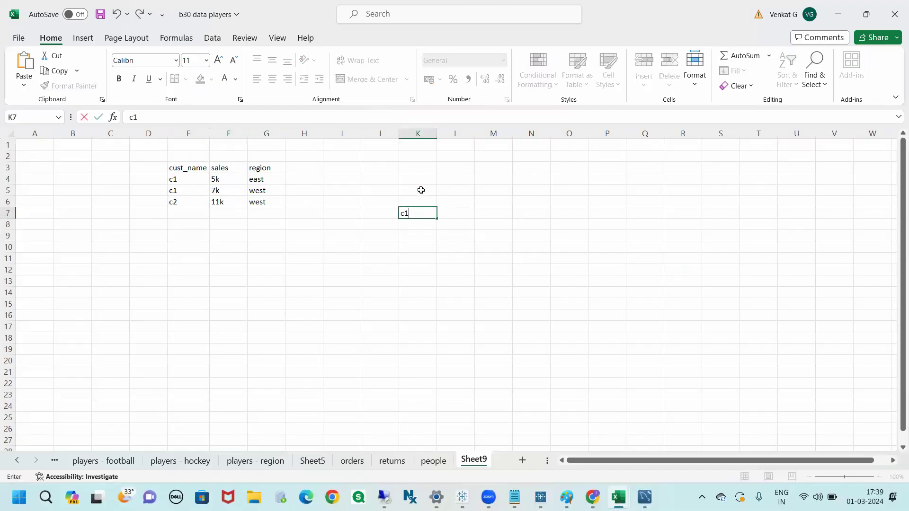
click(420, 190)
click(418, 214)
click(443, 212)
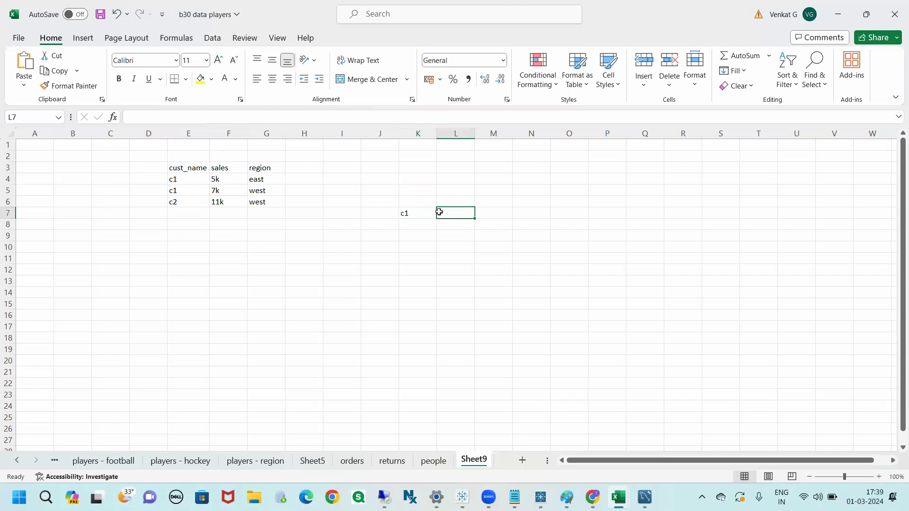
click(224, 179)
click(227, 192)
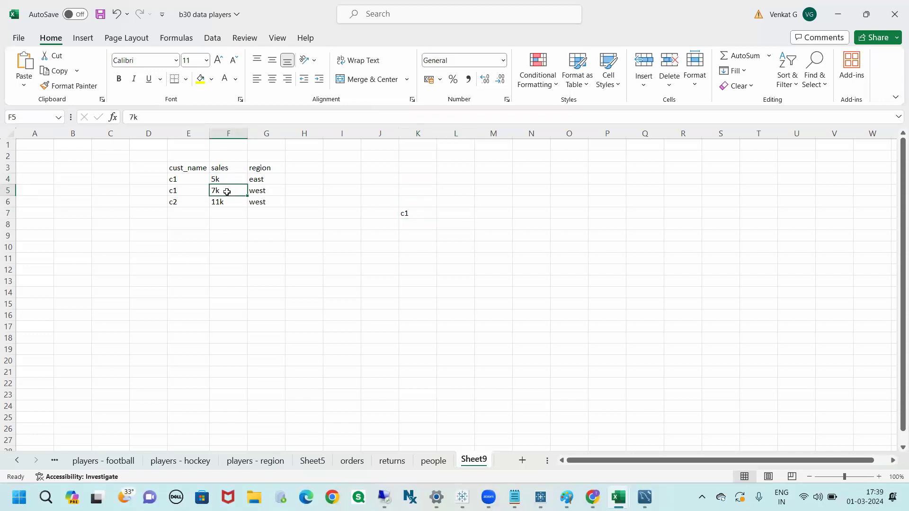
drag(255, 181, 238, 190)
click(237, 190)
click(452, 214)
text(12k)
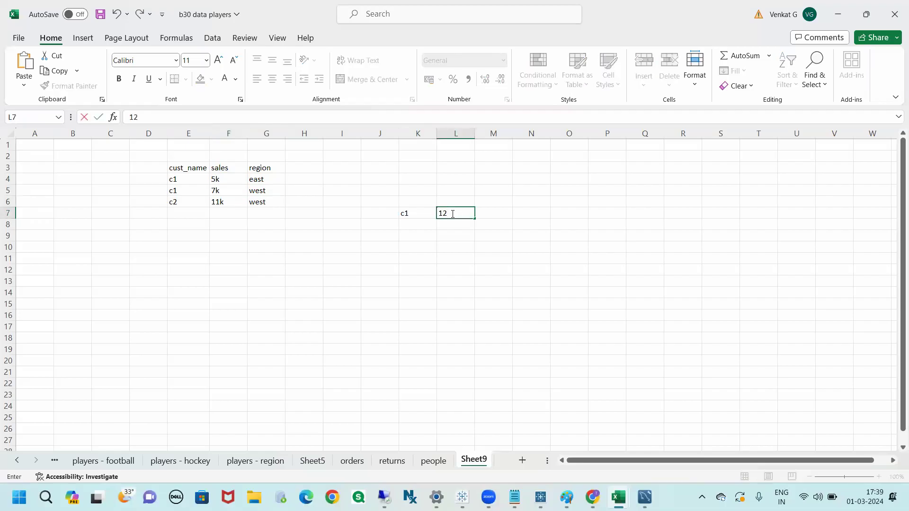
Step: Add the second customer to the summary with c2 in K8 and sales 11k in L8
click(416, 225)
text(c2)
click(430, 257)
click(421, 225)
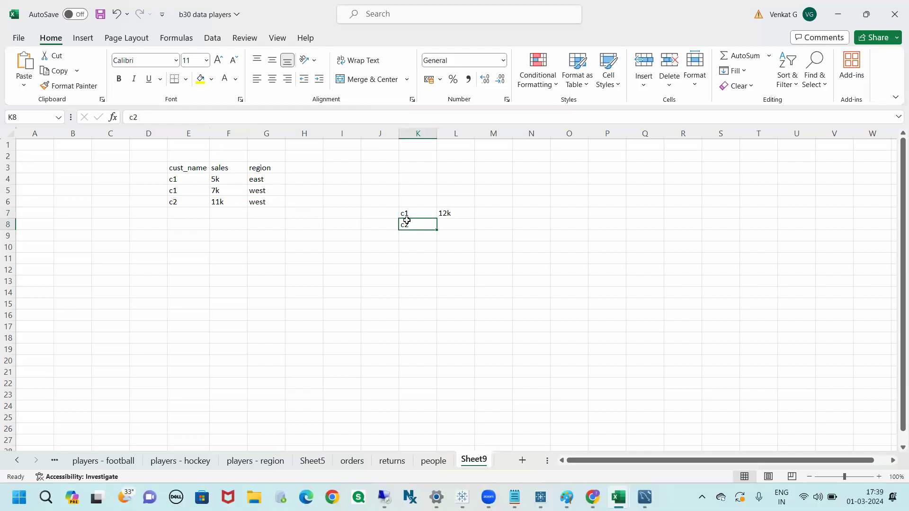
click(447, 226)
text(11k)
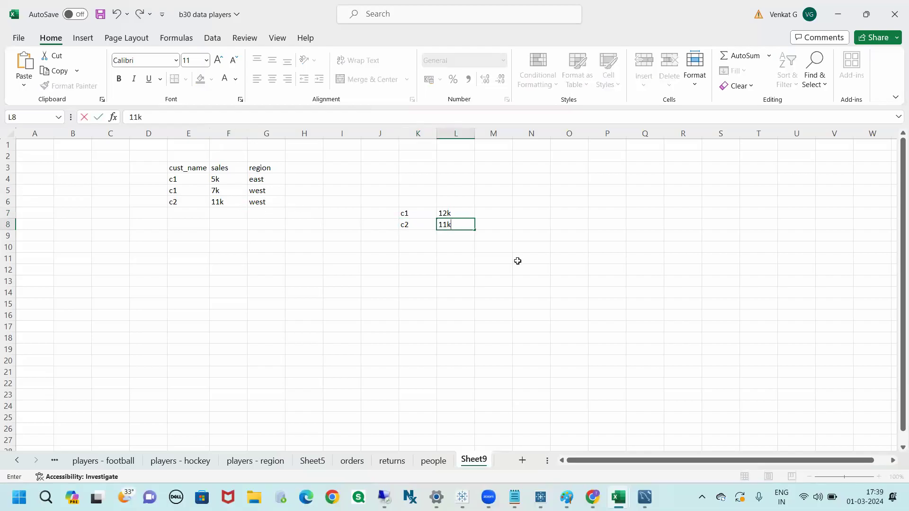
click(518, 260)
click(532, 211)
click(532, 200)
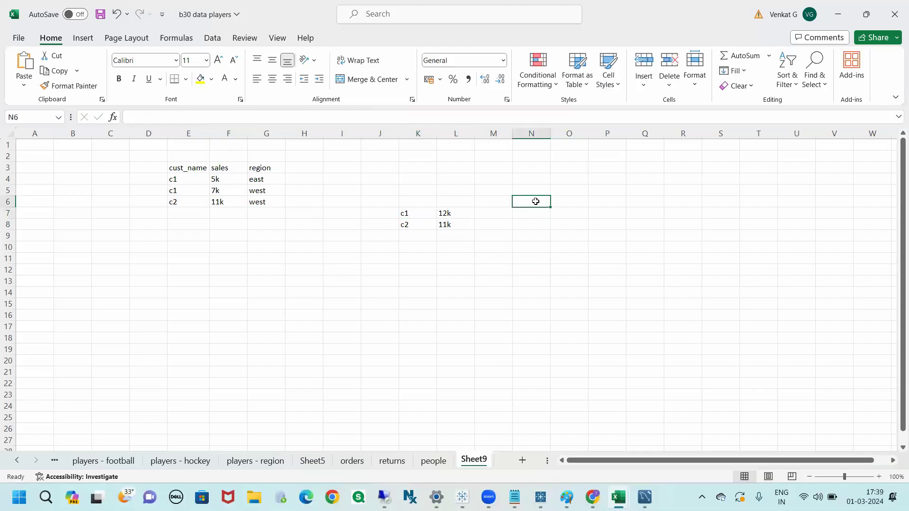
Step: Label the customer summary with a question mark in K5
click(406, 192)
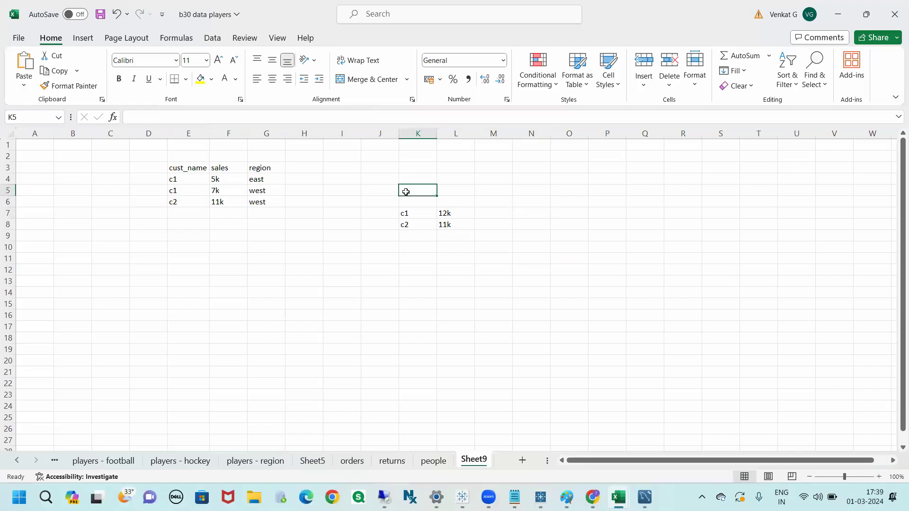
text(?)
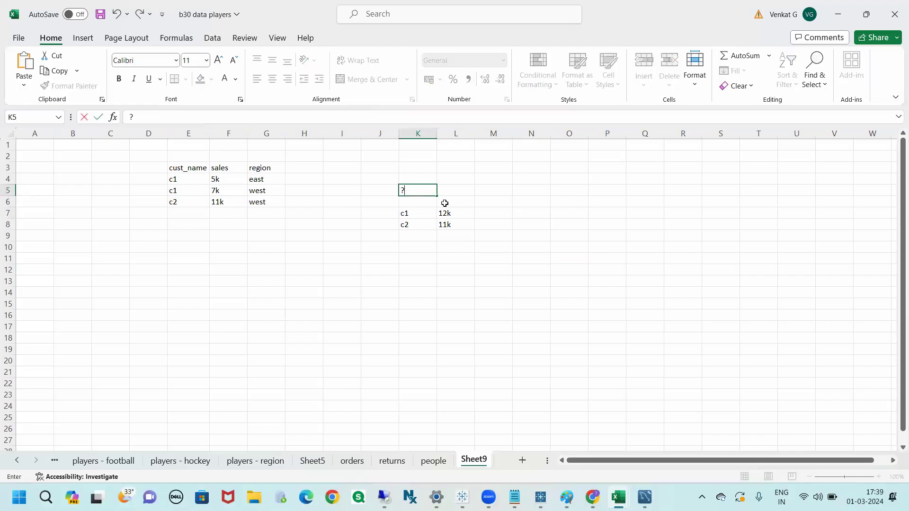
drag(416, 215, 441, 231)
click(444, 258)
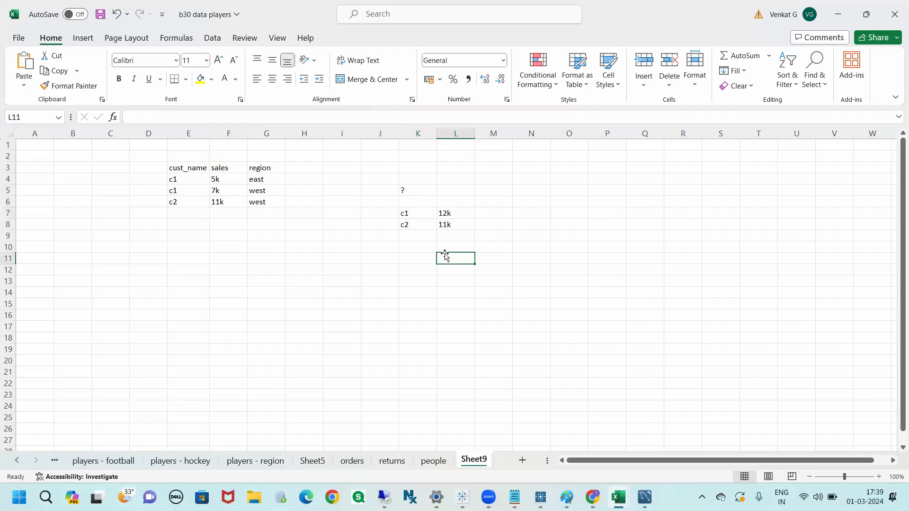
Step: Write the condition question beside the summary, with ? in N5 and >=10k? in N6
click(525, 190)
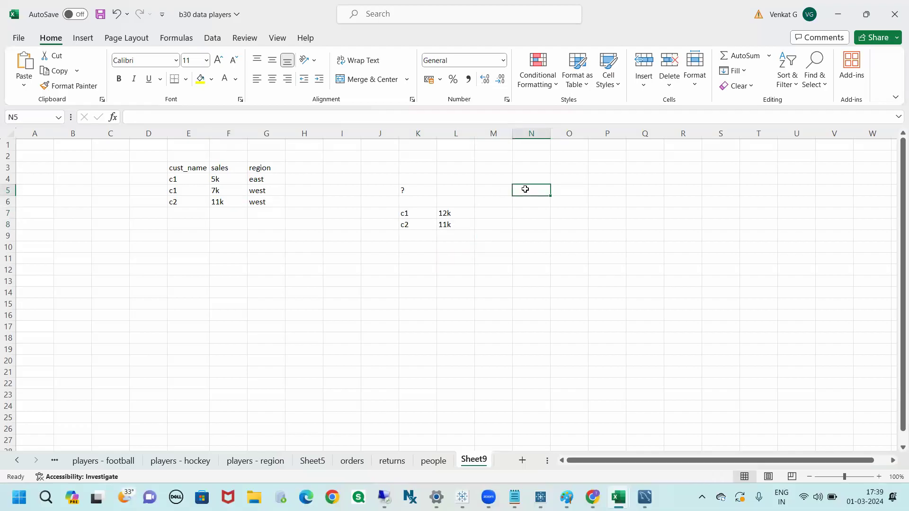
text(?)
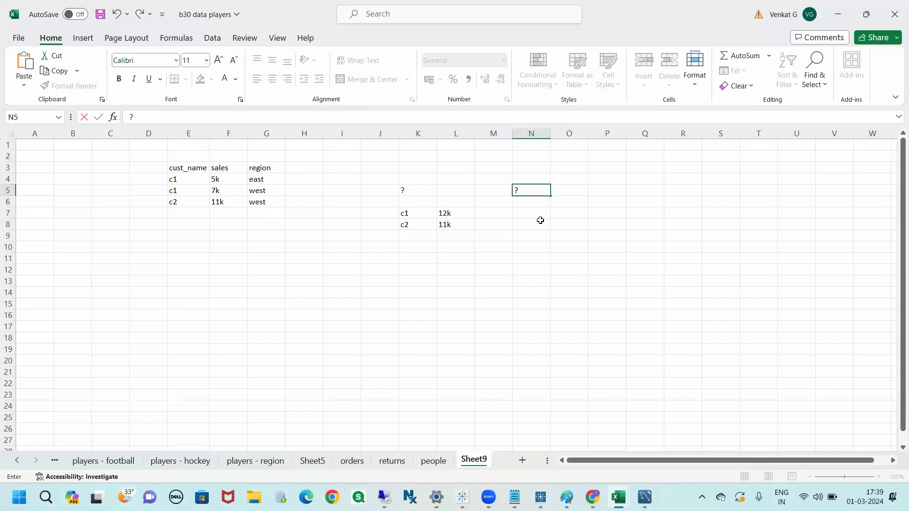
click(532, 204)
drag(420, 211, 455, 225)
click(523, 202)
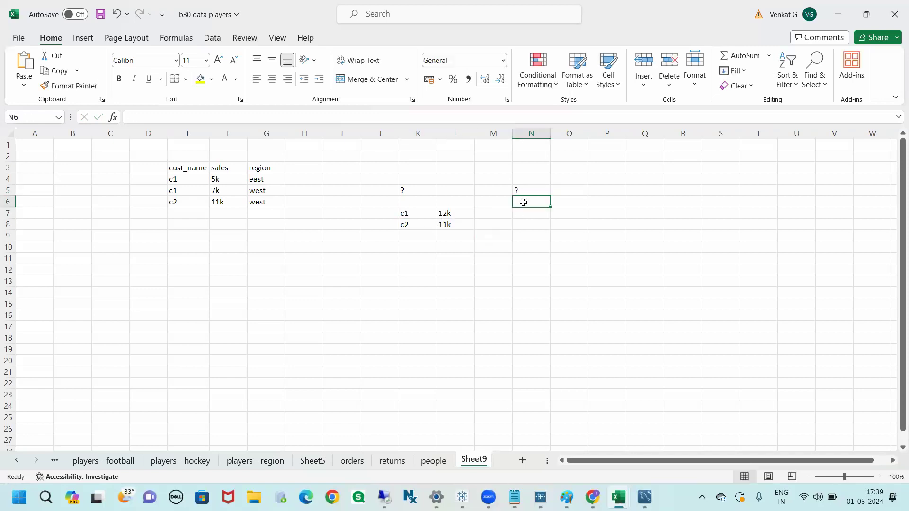
text(>=10k?)
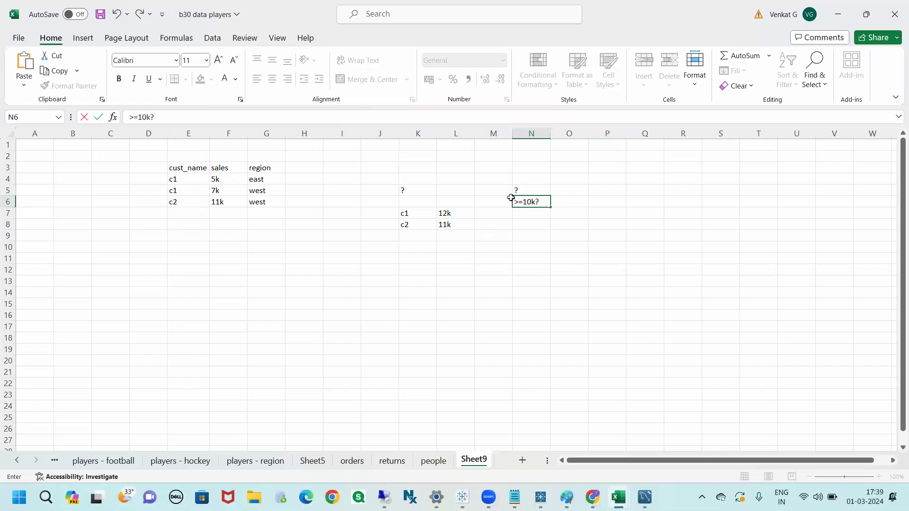
click(506, 266)
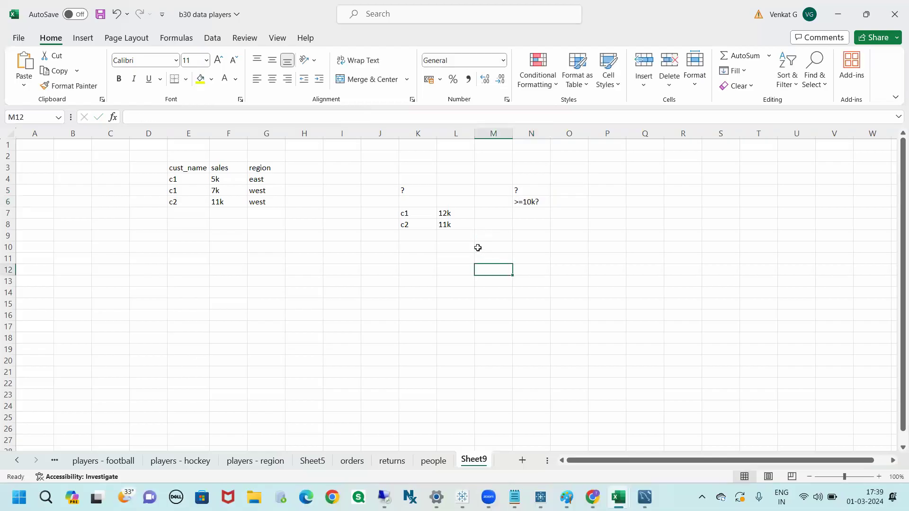
Step: Examine the source records in E3:G6, comparing the individual c1 rows with the summarized customers
click(525, 215)
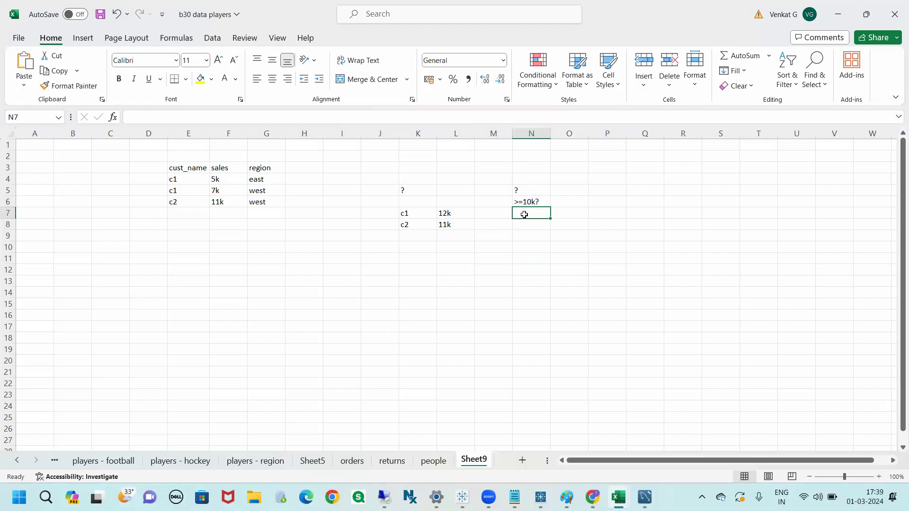
drag(173, 168, 238, 202)
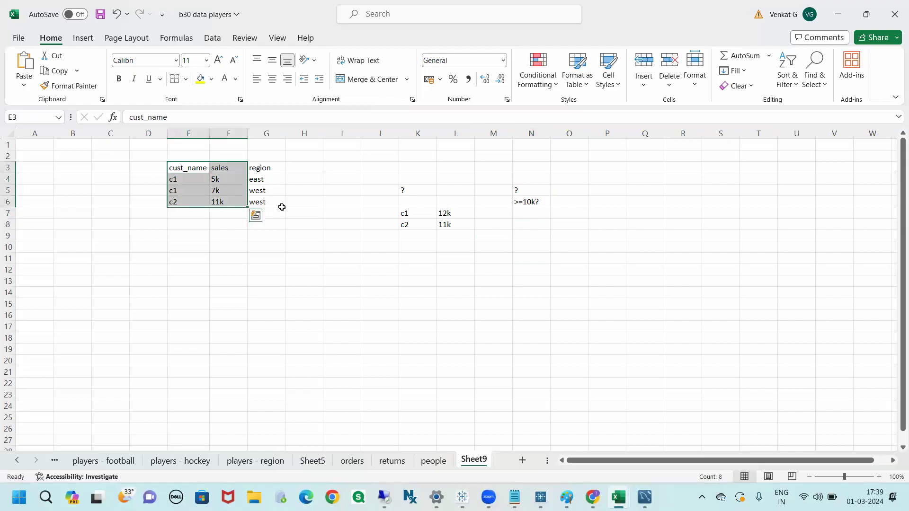
click(282, 205)
drag(404, 214, 406, 224)
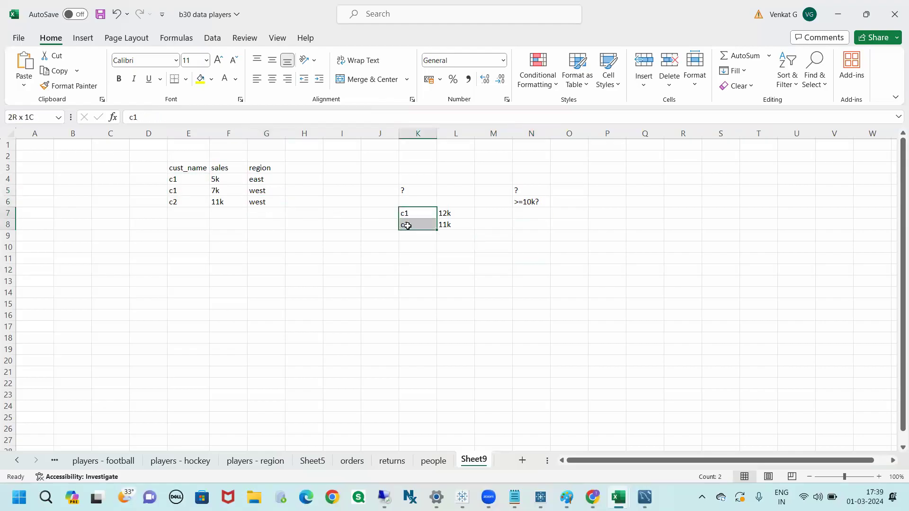
click(347, 221)
drag(181, 179, 260, 182)
click(301, 179)
click(230, 177)
drag(195, 179, 256, 179)
click(240, 179)
drag(192, 191, 238, 191)
click(238, 191)
click(253, 242)
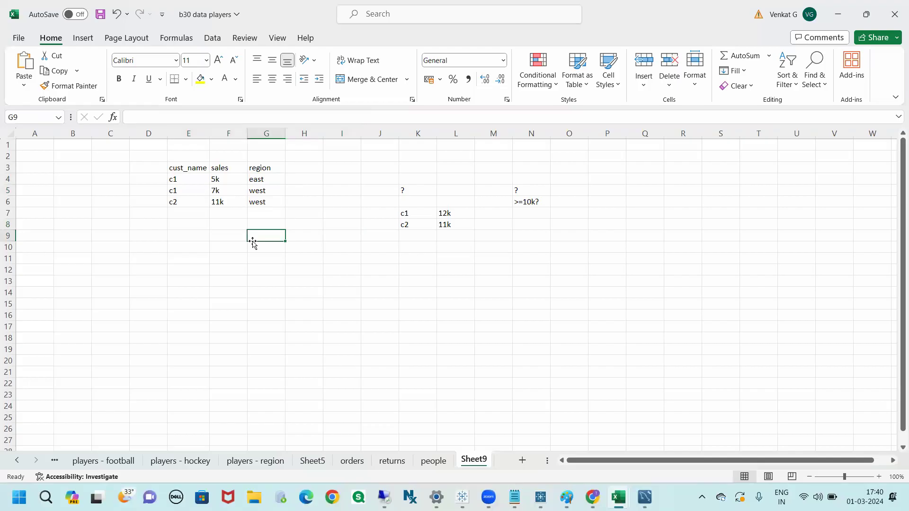
Step: Check the c1 and c2 totals in K7:L8 against the >=10k condition
click(406, 213)
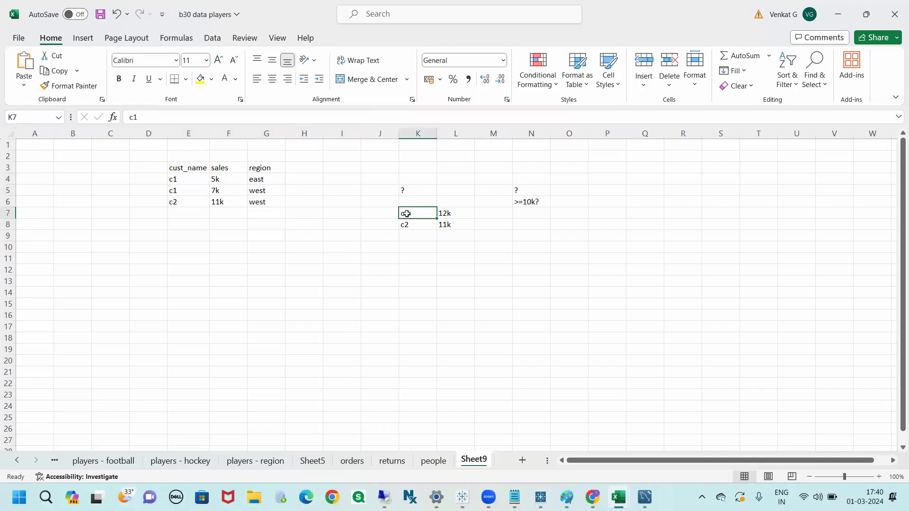
drag(407, 213, 460, 226)
click(459, 215)
click(485, 226)
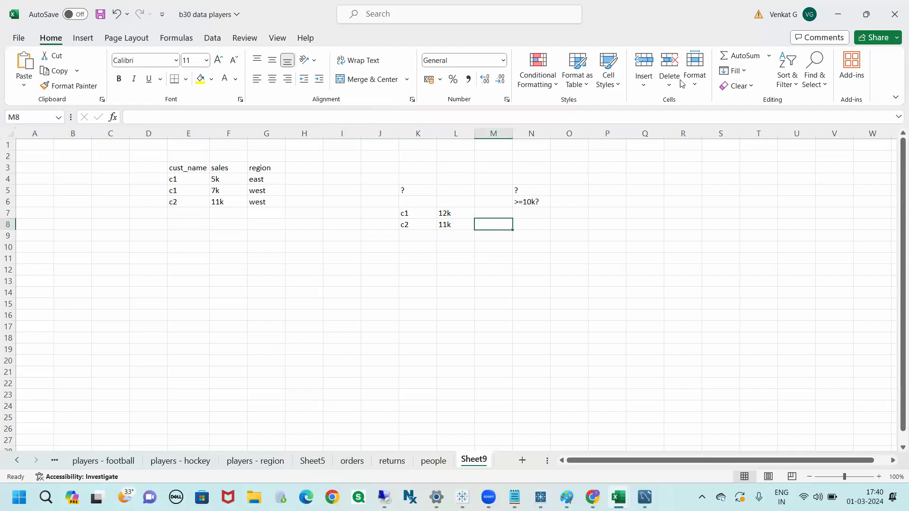
click(537, 202)
click(536, 214)
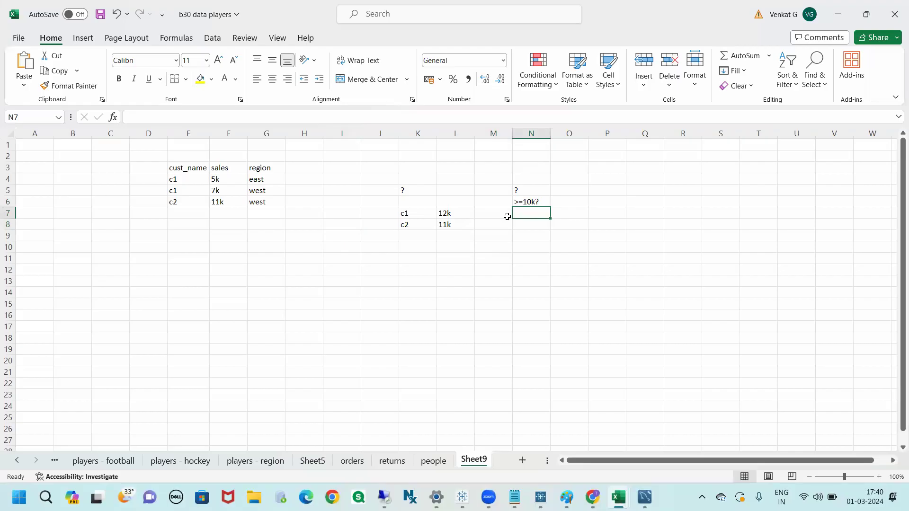
click(425, 212)
drag(422, 223, 454, 229)
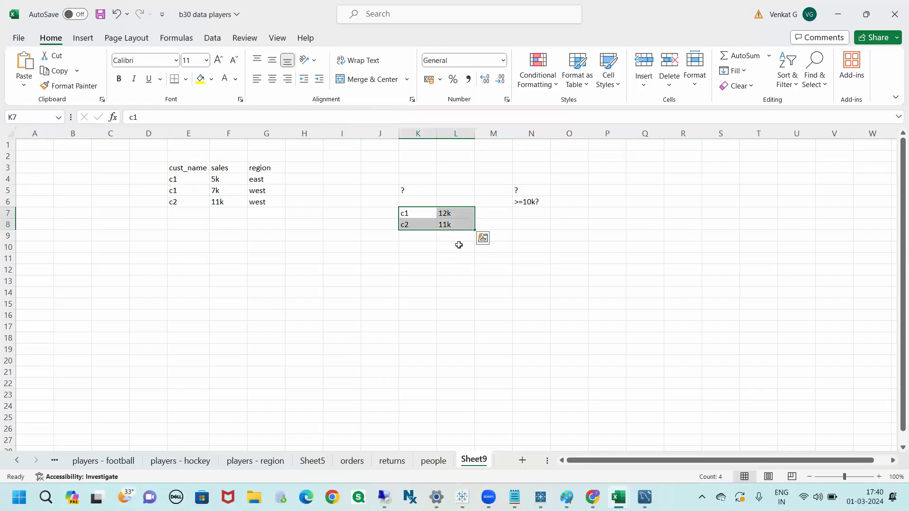
click(458, 246)
click(454, 213)
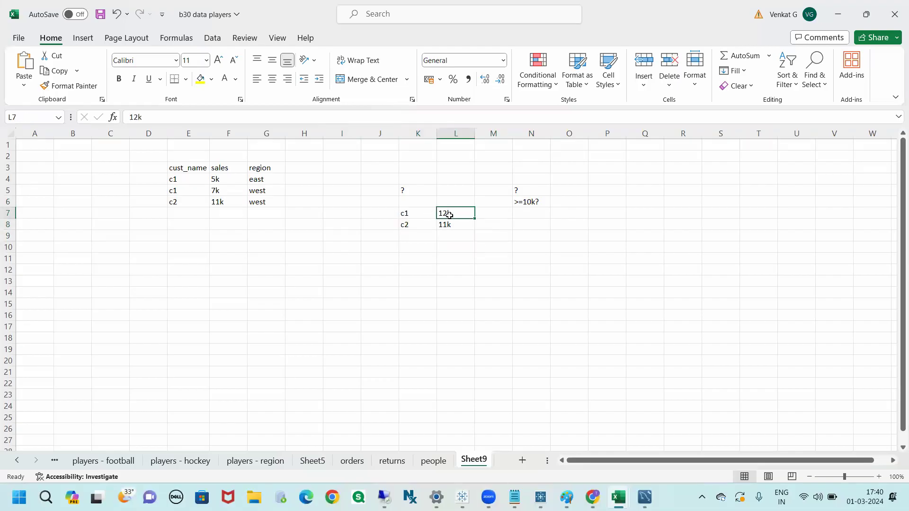
click(427, 214)
drag(420, 227, 450, 232)
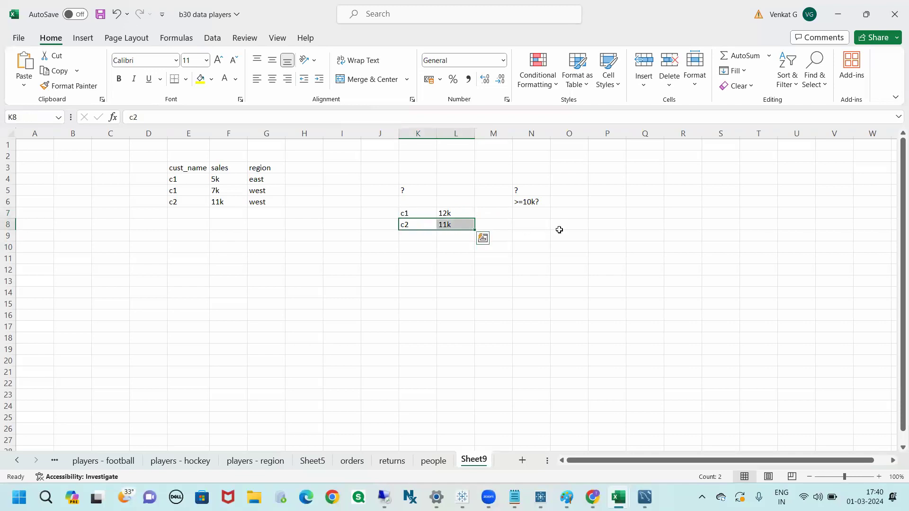
Step: Enter 2 in N7 as the answer to the >=10k question and highlight the cell in yellow
click(535, 213)
text(2)
click(532, 268)
click(540, 213)
click(200, 84)
click(432, 247)
click(533, 214)
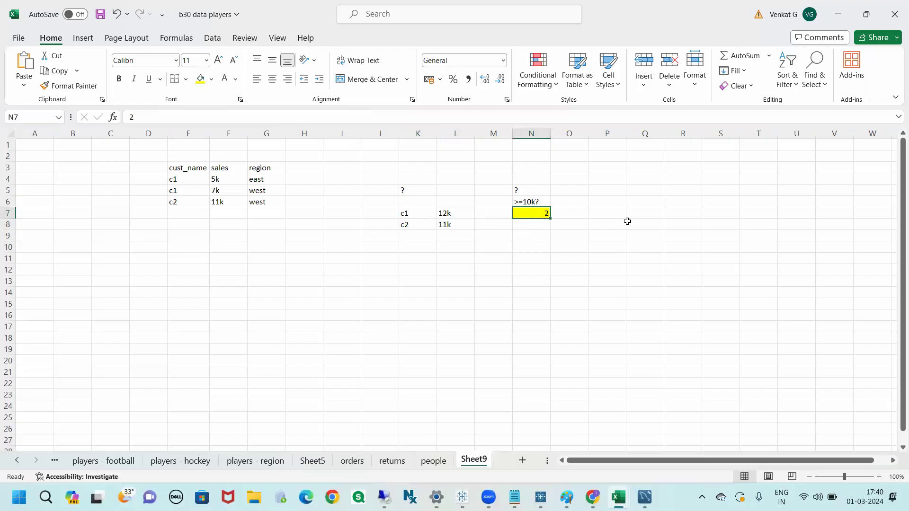
Step: Note a region filter question with ? Filter in Q5 and east in R5
click(639, 204)
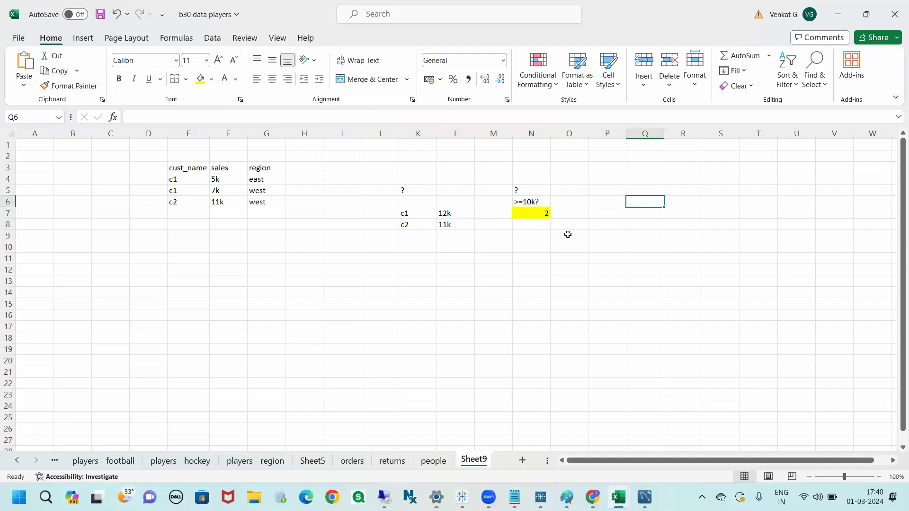
click(646, 192)
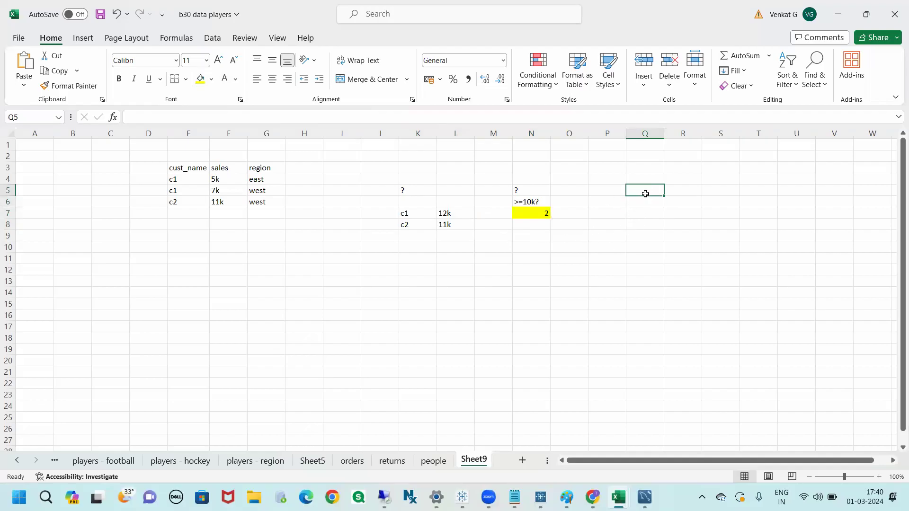
text(? filte)
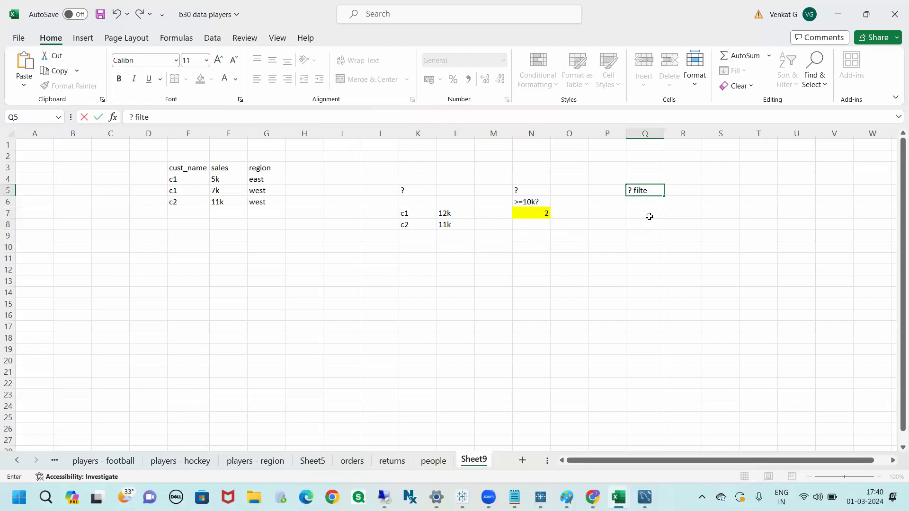
text(r)
click(657, 220)
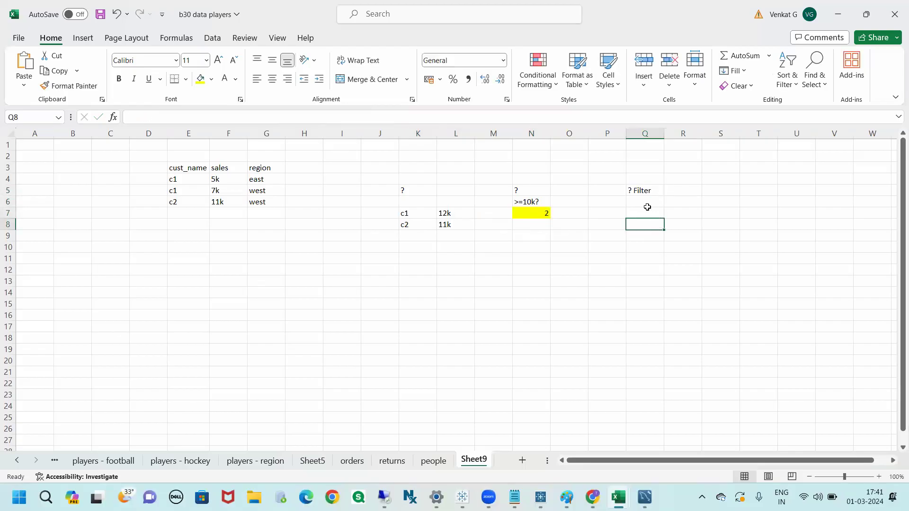
click(676, 191)
text(east)
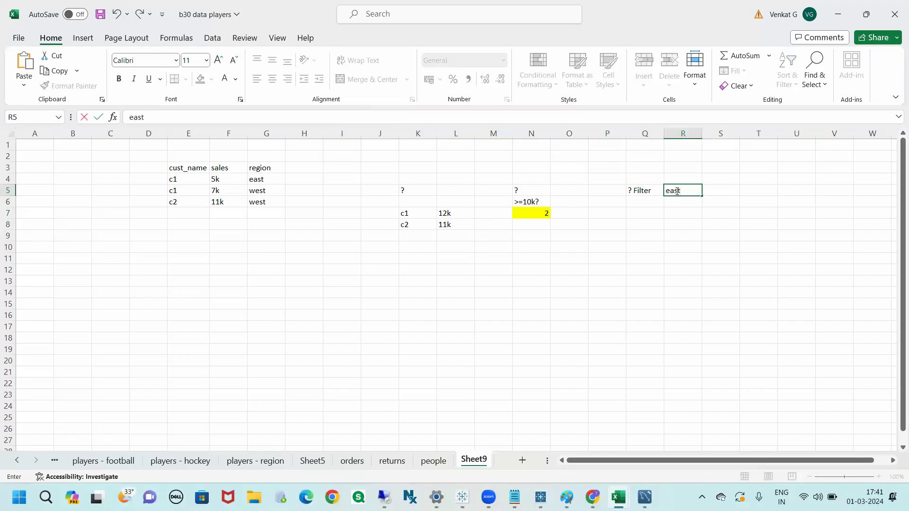
click(688, 255)
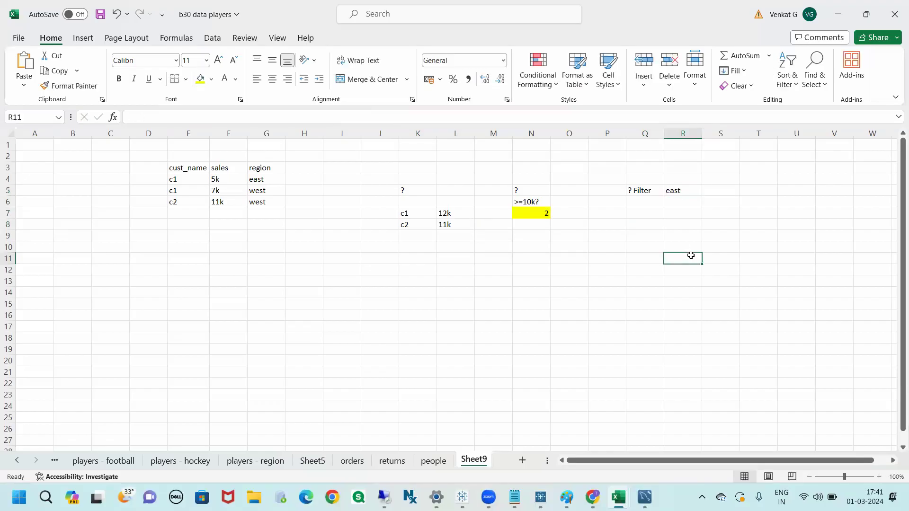
Step: Compare the c1 total in K7:L7 with its east and west source rows in E4:G5
click(644, 214)
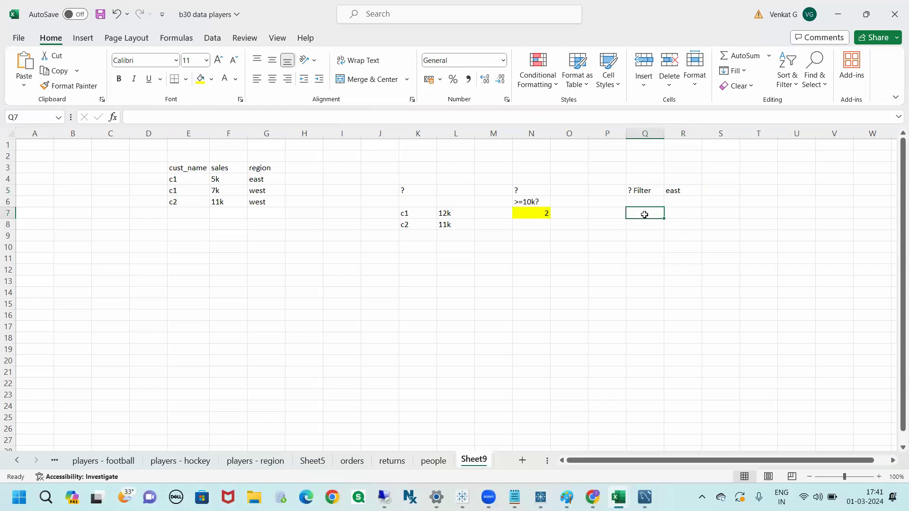
drag(415, 214, 441, 214)
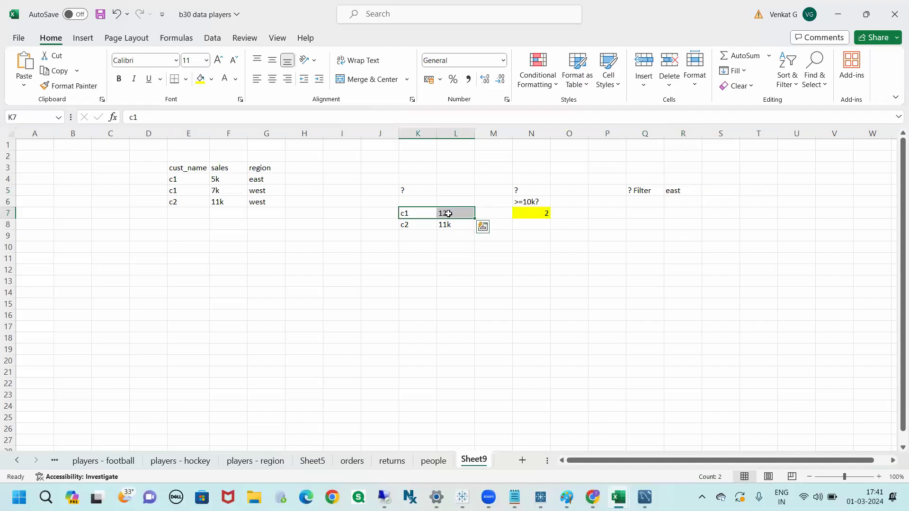
click(443, 213)
drag(254, 181, 193, 189)
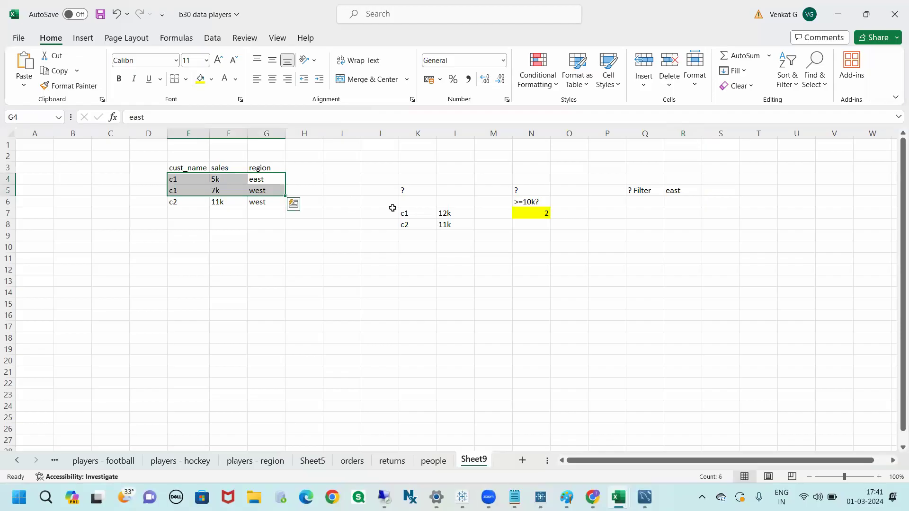
click(449, 212)
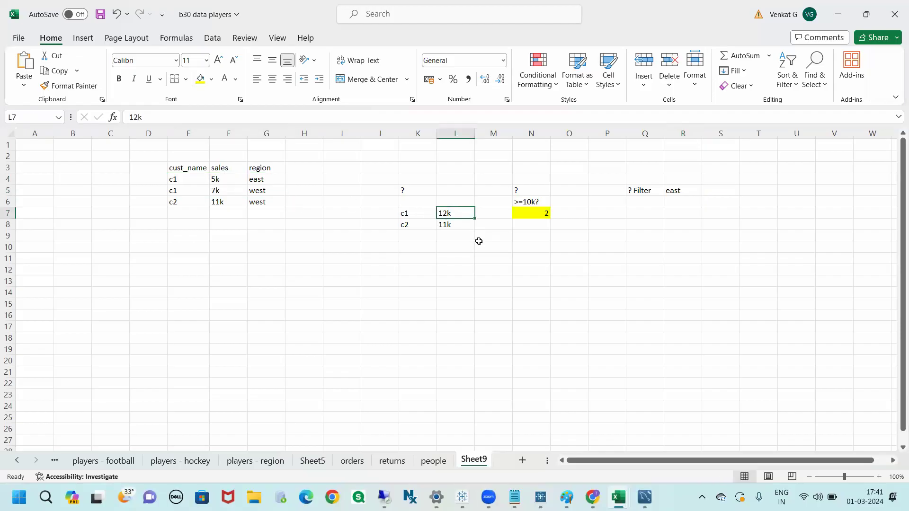
click(479, 242)
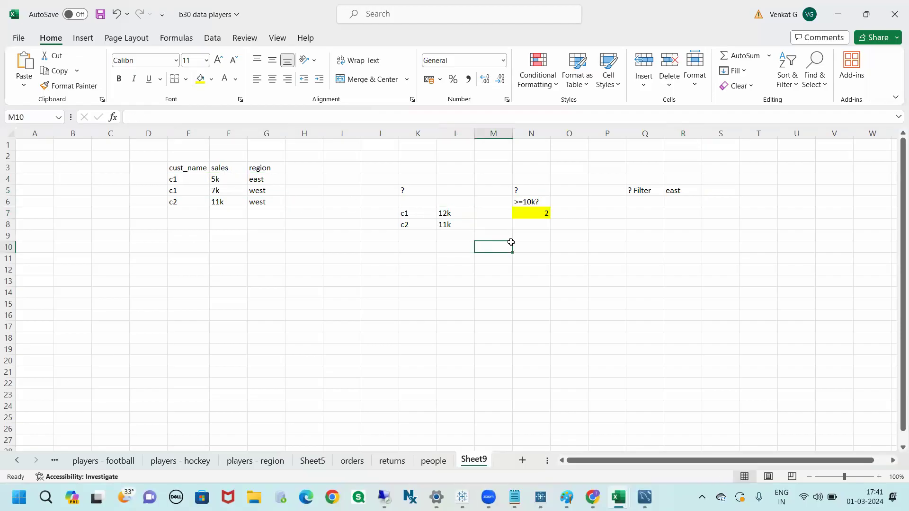
click(644, 203)
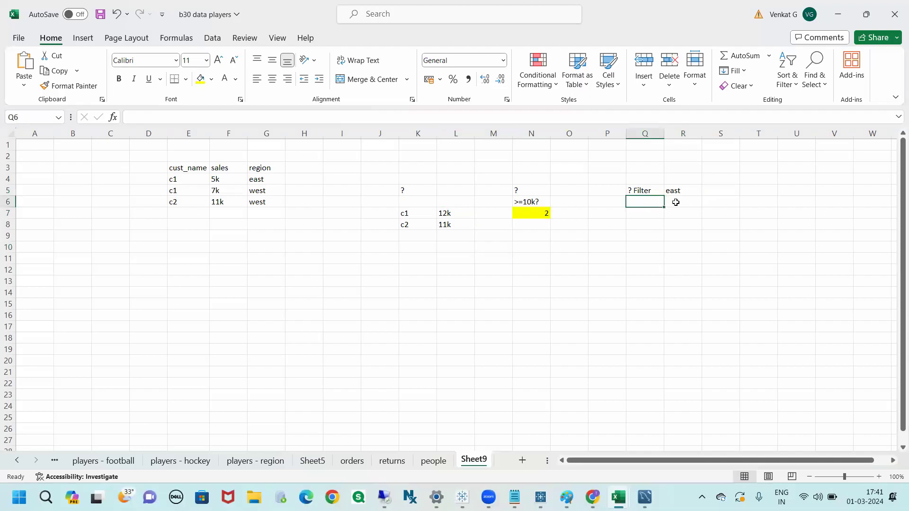
Step: Clear the east value from R5, and review the customer totals and the >=10k answer in K5:N8
click(678, 192)
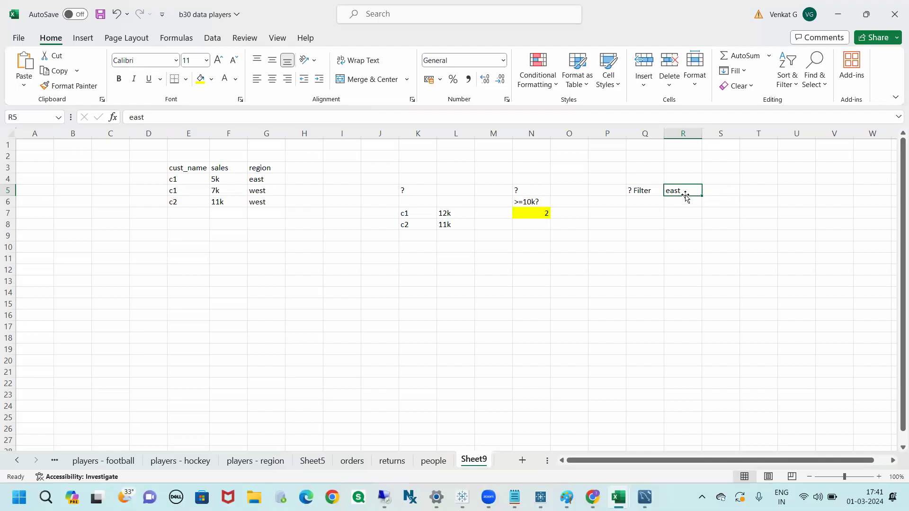
drag(424, 211, 452, 227)
click(647, 213)
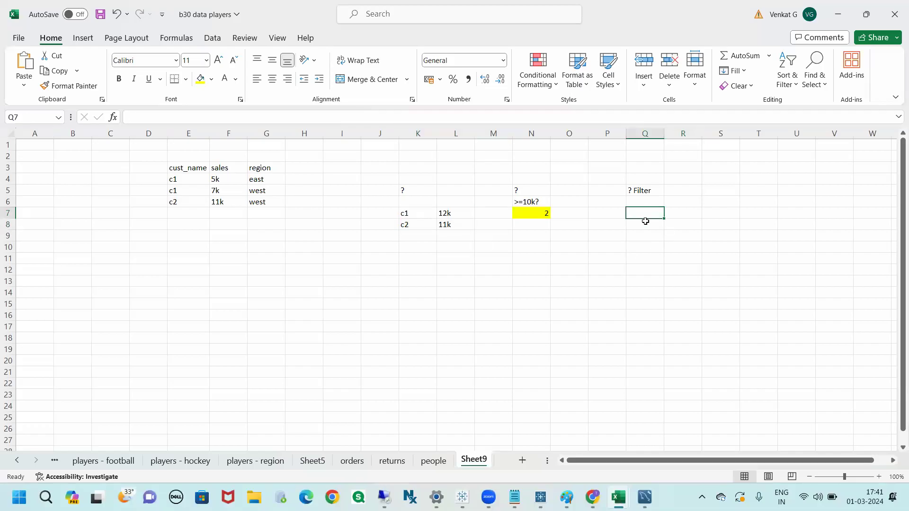
drag(412, 191, 536, 231)
click(554, 212)
drag(432, 187, 538, 232)
click(554, 211)
click(544, 213)
Step: Switch to the Tableau Book2 workbook, showing Sheet 19 with the Sample - Superstore data source
click(462, 498)
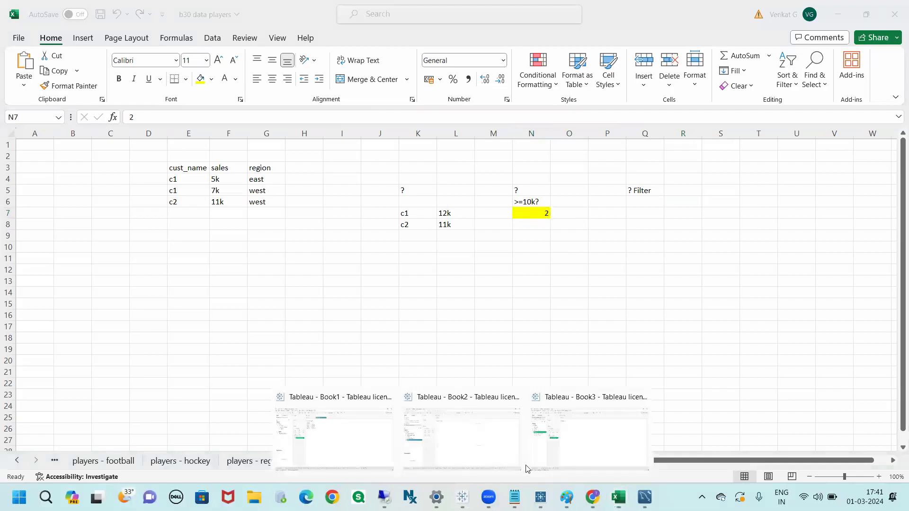
click(575, 449)
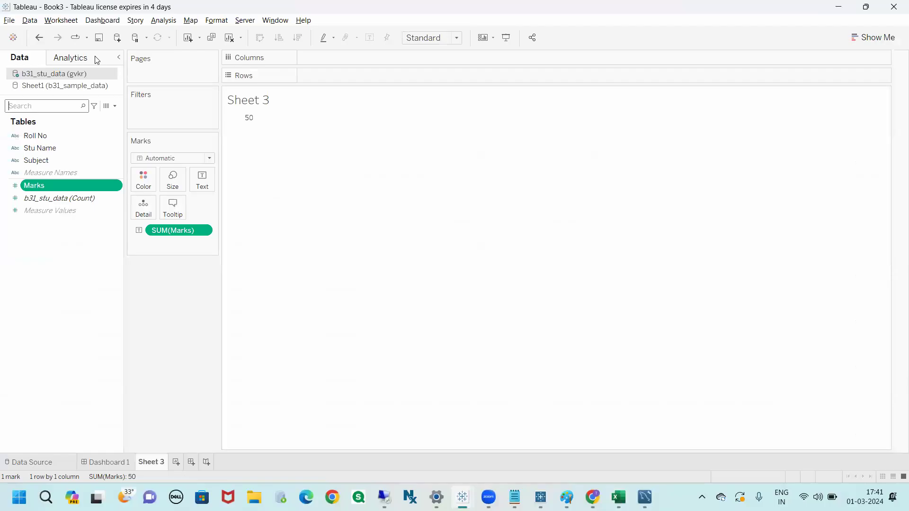
mouse_move(462, 498)
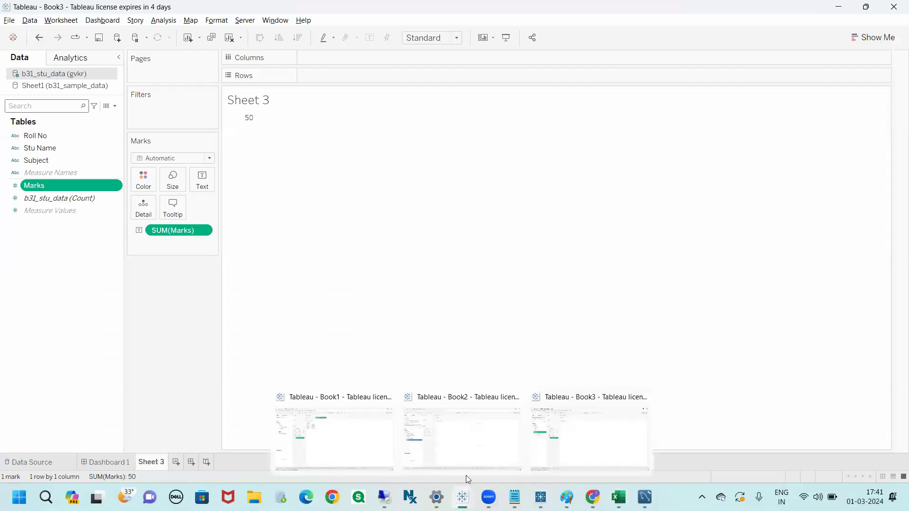
click(462, 438)
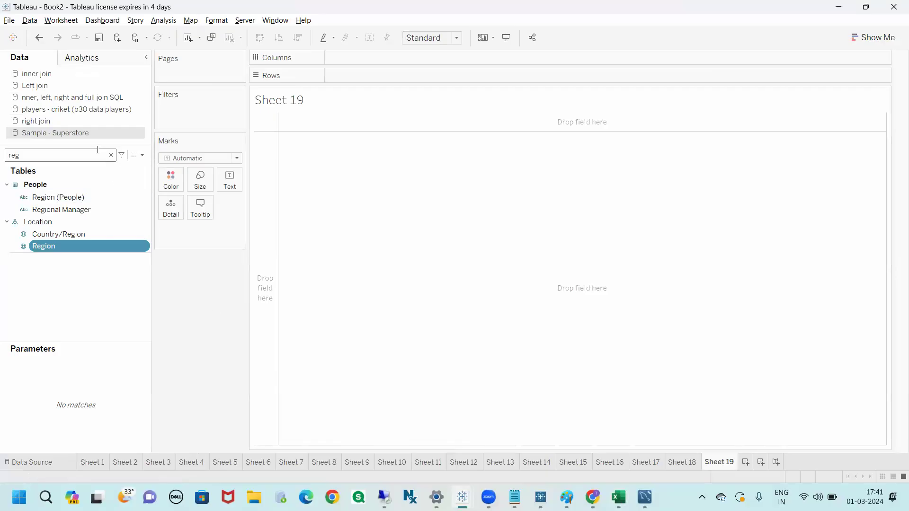
drag(92, 145, 93, 136)
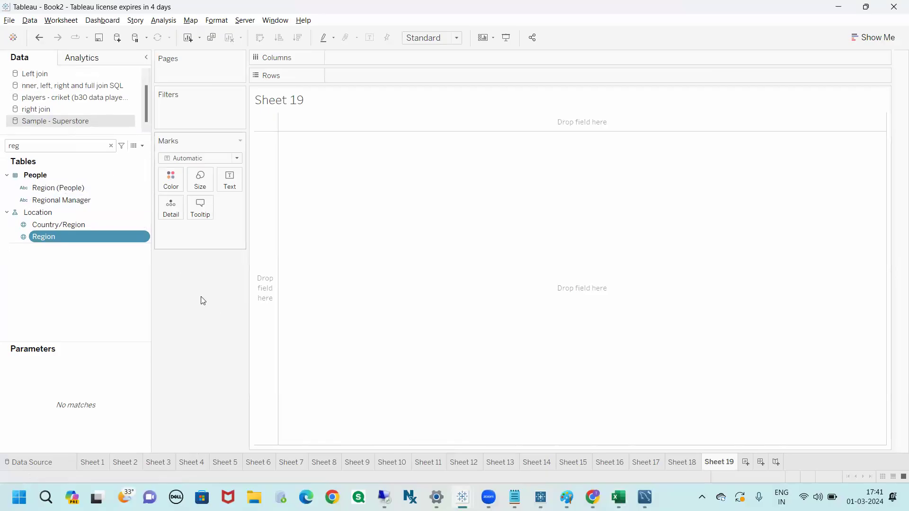
Step: Search the data fields for Sales and show its sum as text in Sheet 19
click(79, 149)
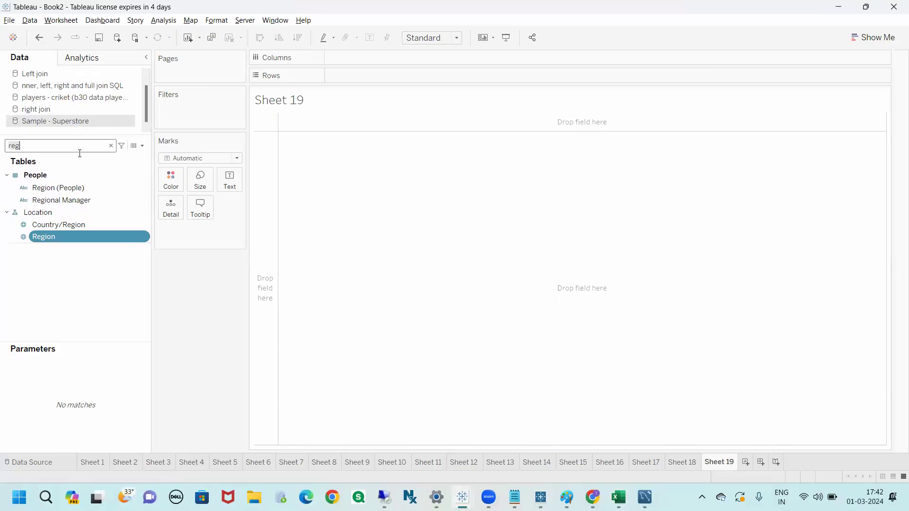
text(cus)
drag(83, 201, 73, 163)
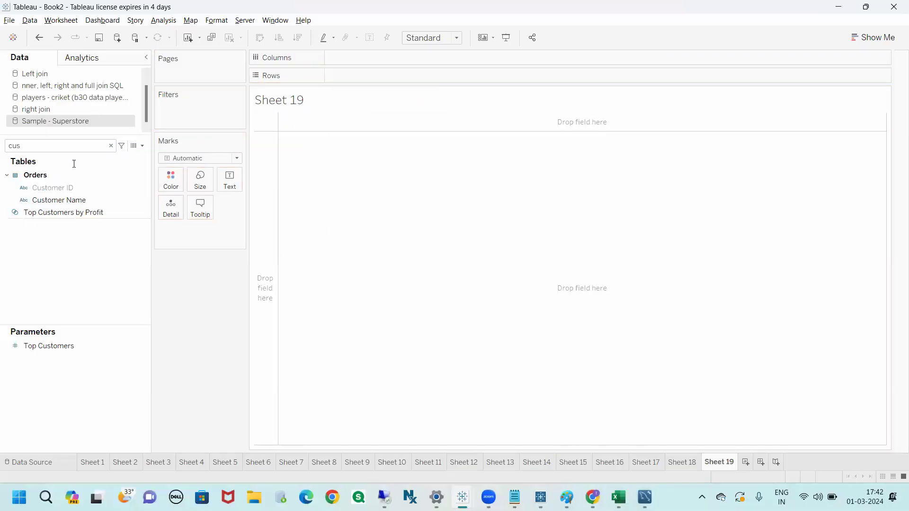
double_click(68, 144)
text(sa)
drag(59, 193, 229, 180)
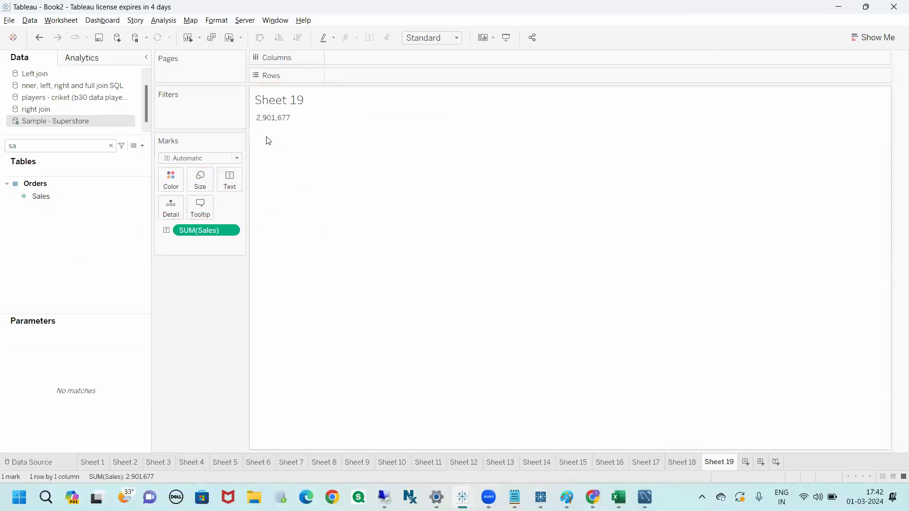
click(270, 124)
Step: Add Customer Name to the rows and sort the customers by sales in descending order
double_click(100, 146)
text(cus)
drag(71, 200, 379, 75)
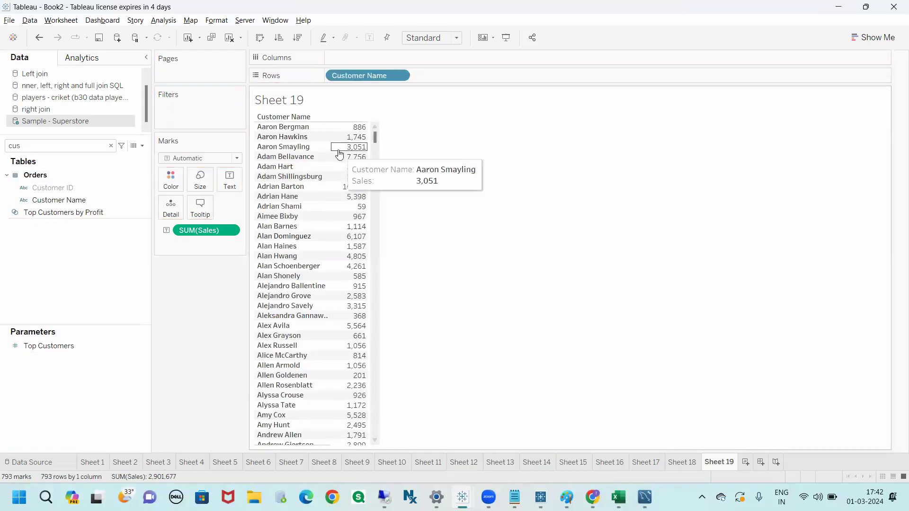
click(298, 42)
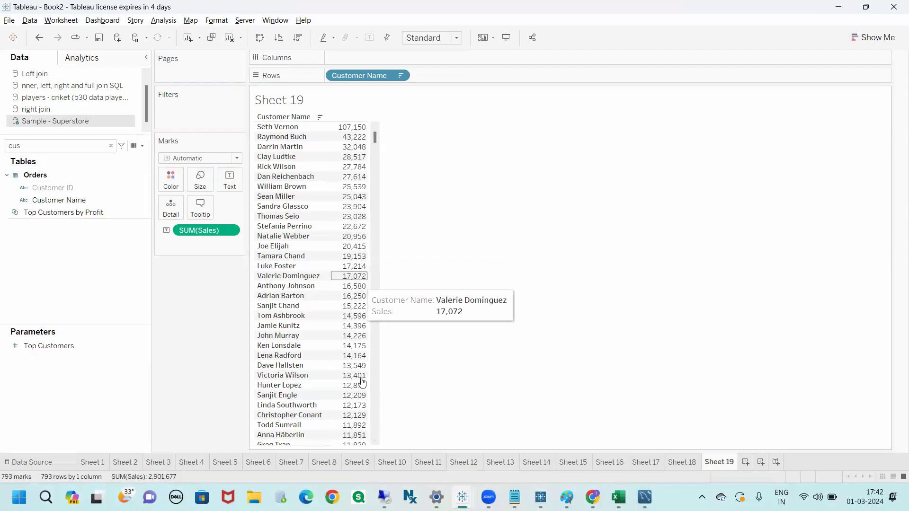
scroll(357, 346, down, 3)
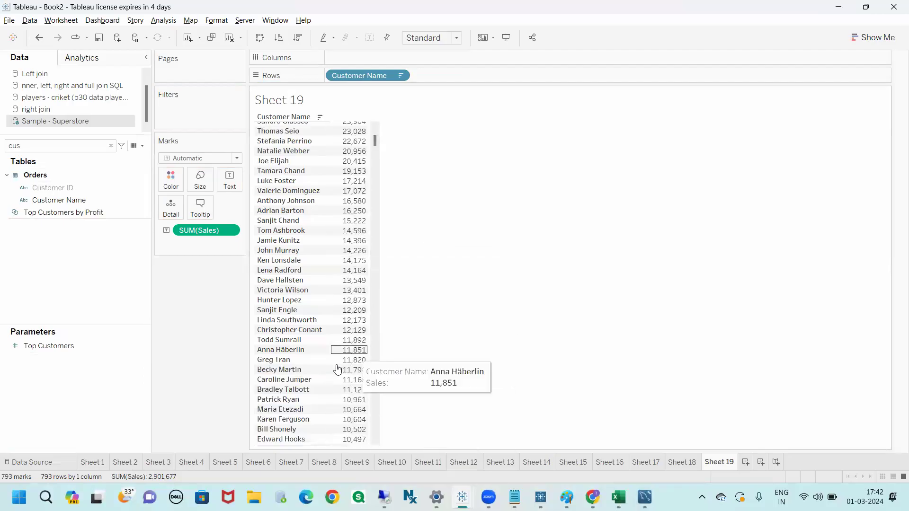
scroll(324, 377, down, 3)
scroll(324, 377, up, 6)
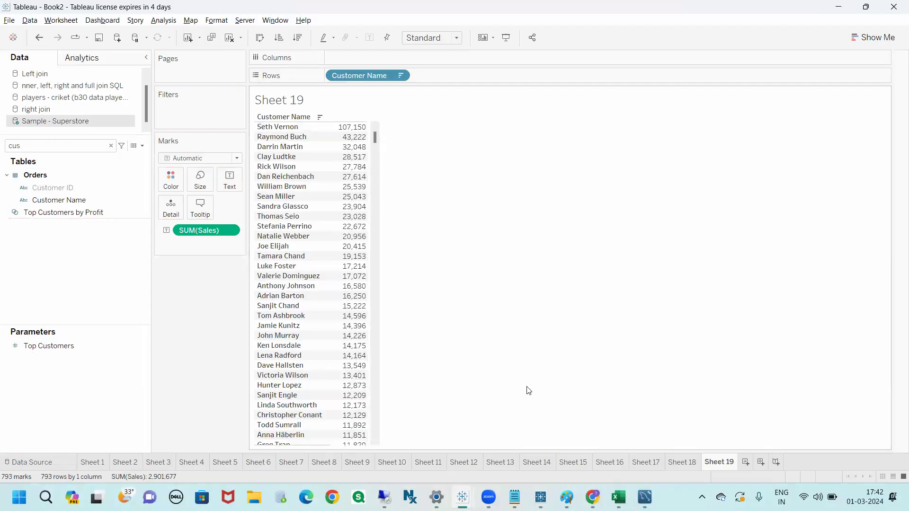
mouse_move(593, 498)
Step: Find the Sales field and add it to the filters, aggregated as Sum
click(101, 148)
key(ctrl+a)
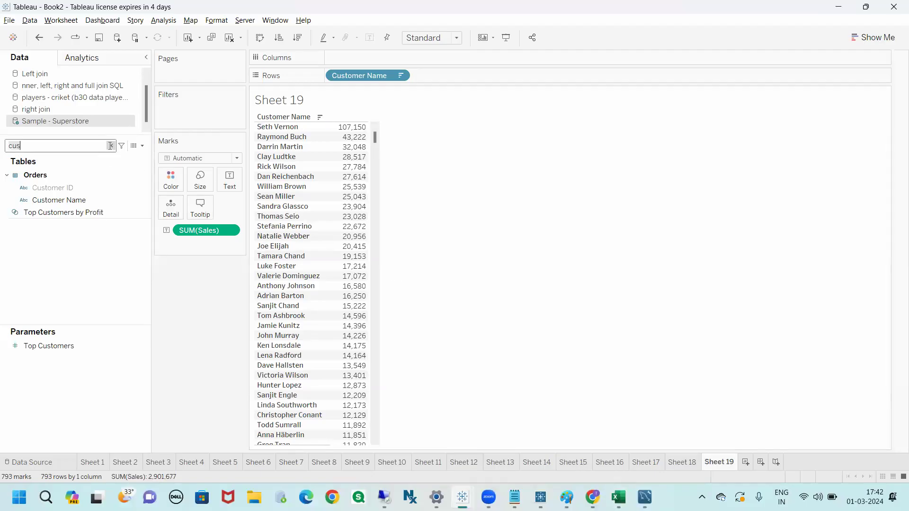
key(BackSpace)
text(sa)
click(74, 196)
drag(75, 195, 184, 118)
click(407, 181)
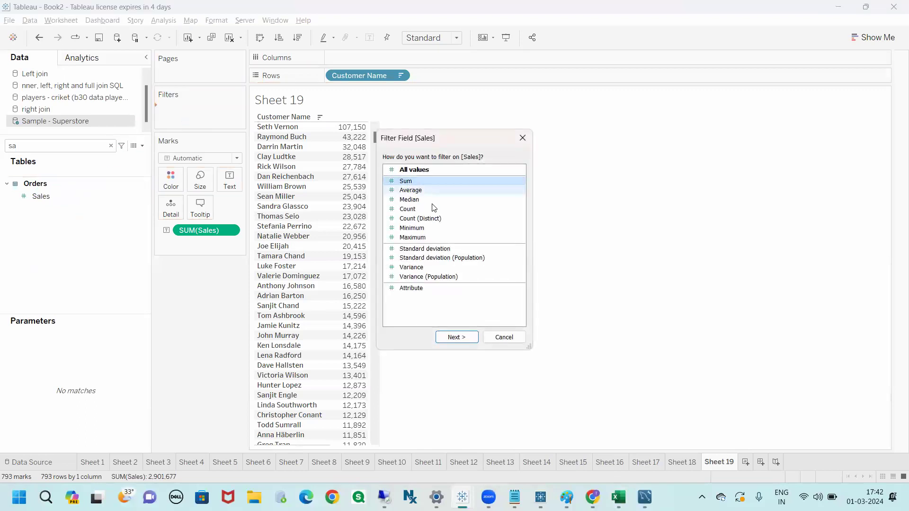
click(457, 337)
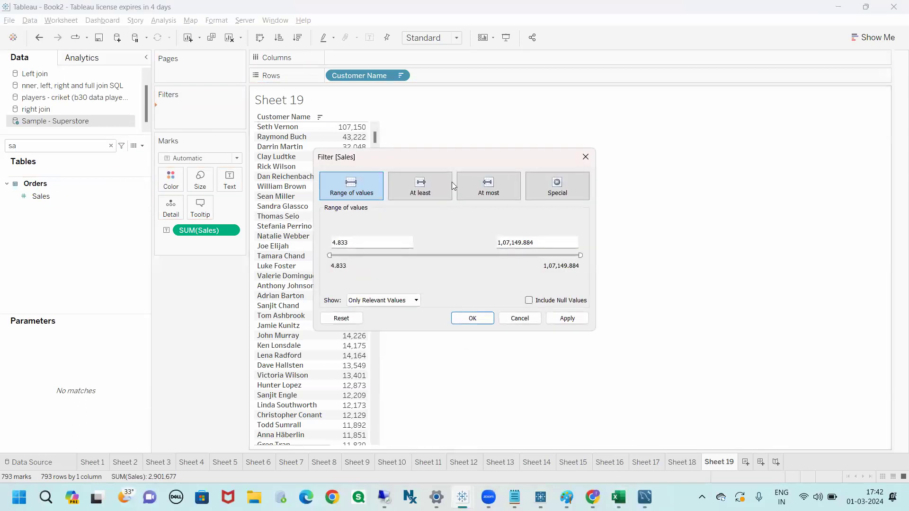
Step: Limit the Sum of Sales filter to at least 10000 and review the filtered customers
drag(440, 158, 640, 158)
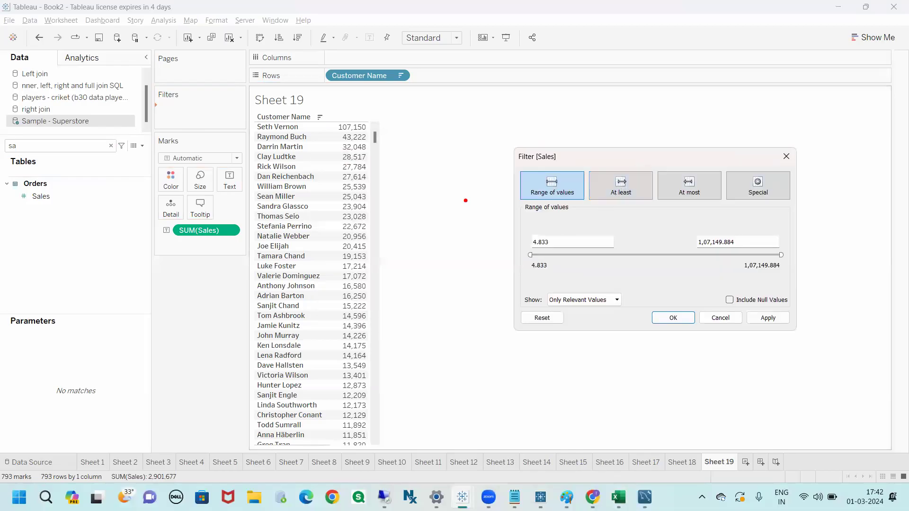
mouse_move(348, 120)
mouse_down()
mouse_move(331, 144)
mouse_move(337, 328)
mouse_move(438, 230)
mouse_move(348, 116)
mouse_up()
mouse_move(401, 151)
mouse_down()
mouse_move(488, 127)
mouse_move(468, 145)
mouse_up()
key(Escape)
click(621, 186)
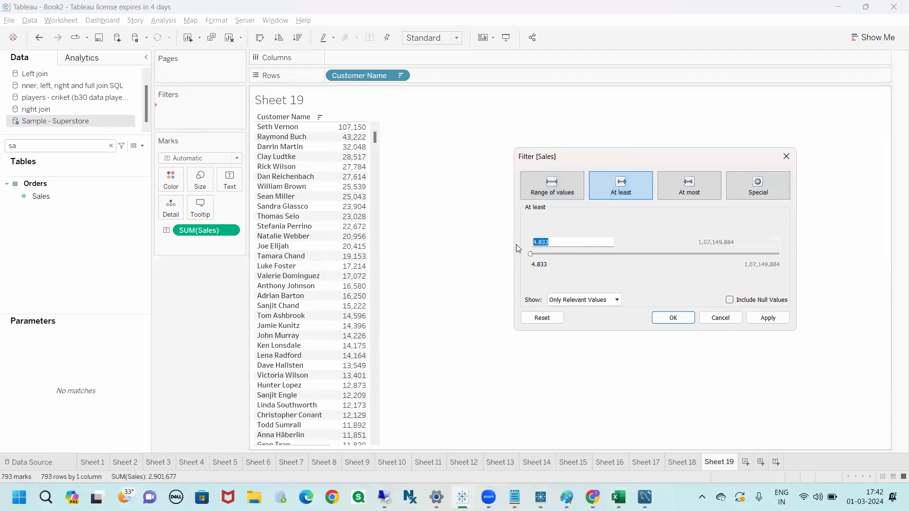
text(10000)
click(673, 318)
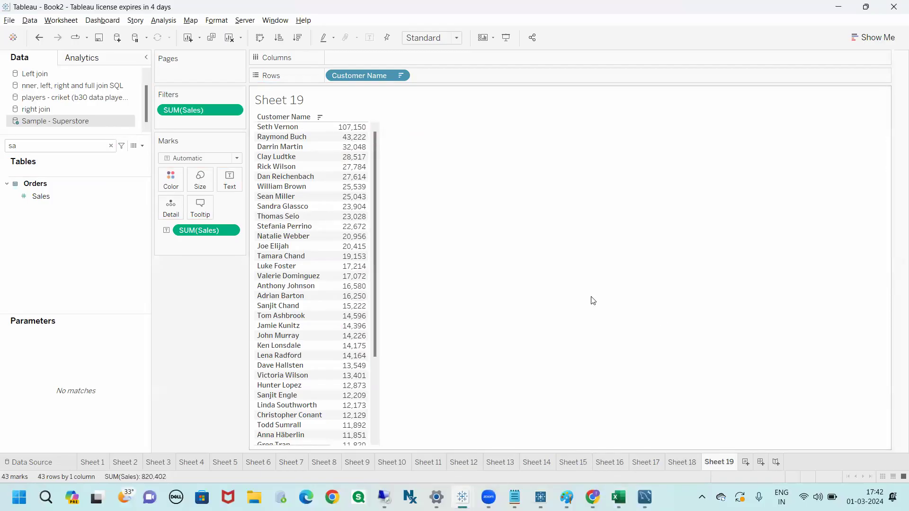
scroll(378, 260, down, 4)
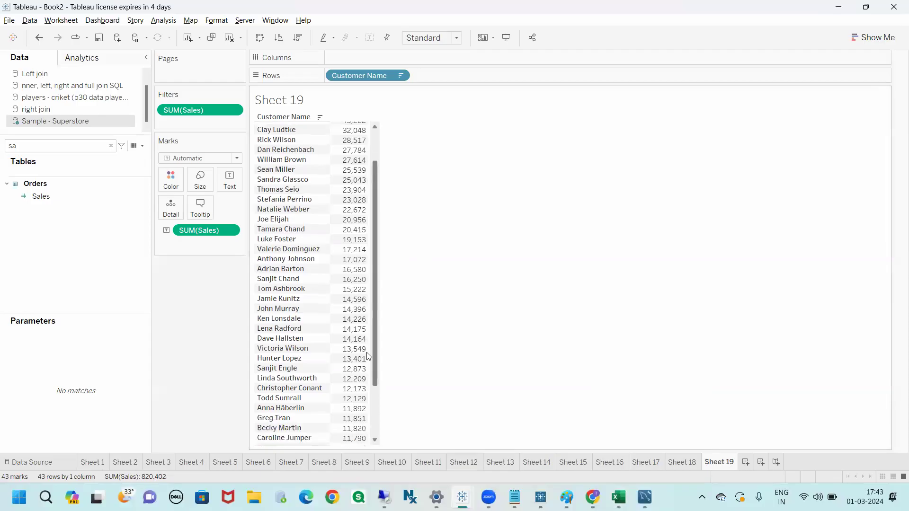
scroll(379, 270, up, 4)
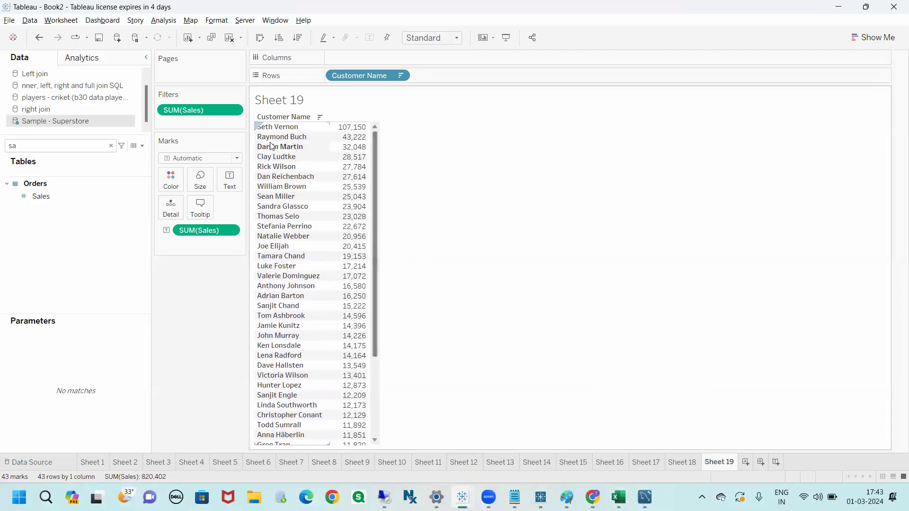
Step: Edit the Sum of Sales filter so that its minimum is 15000
click(236, 113)
click(423, 204)
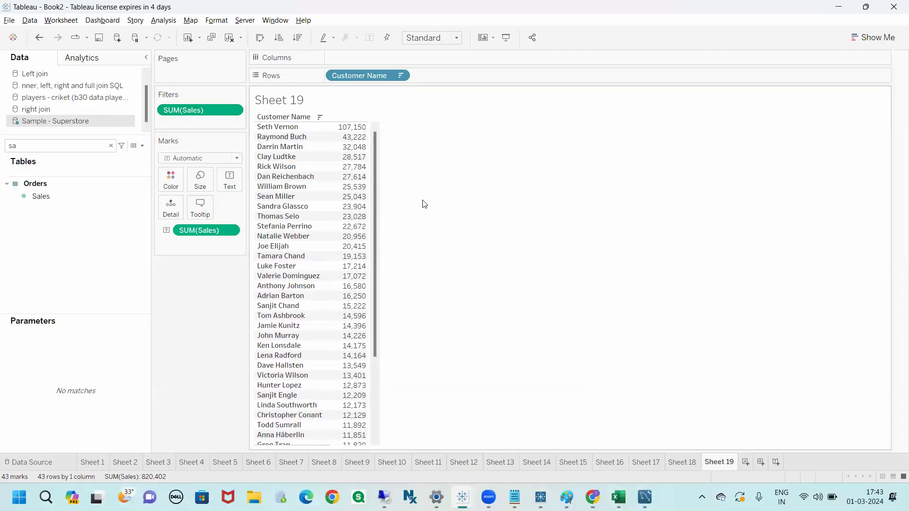
click(233, 110)
click(214, 122)
key(ctrl+a)
text(1)
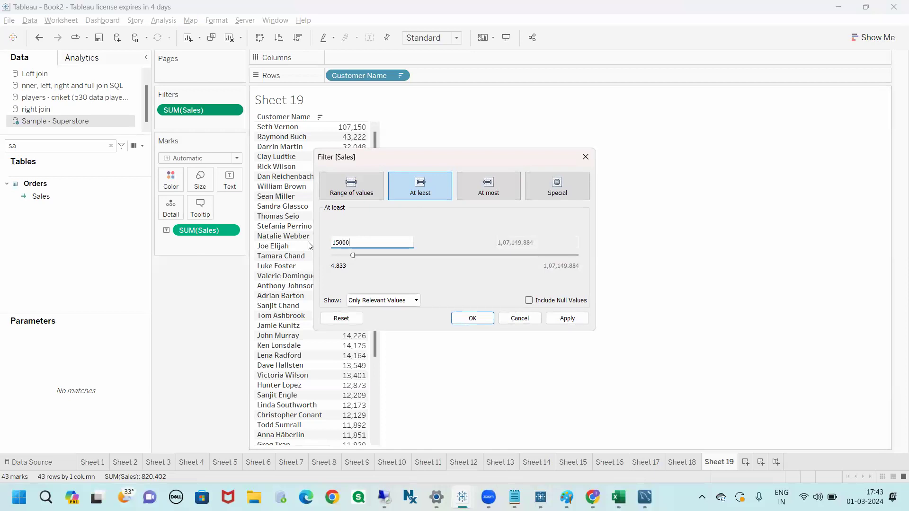
click(471, 317)
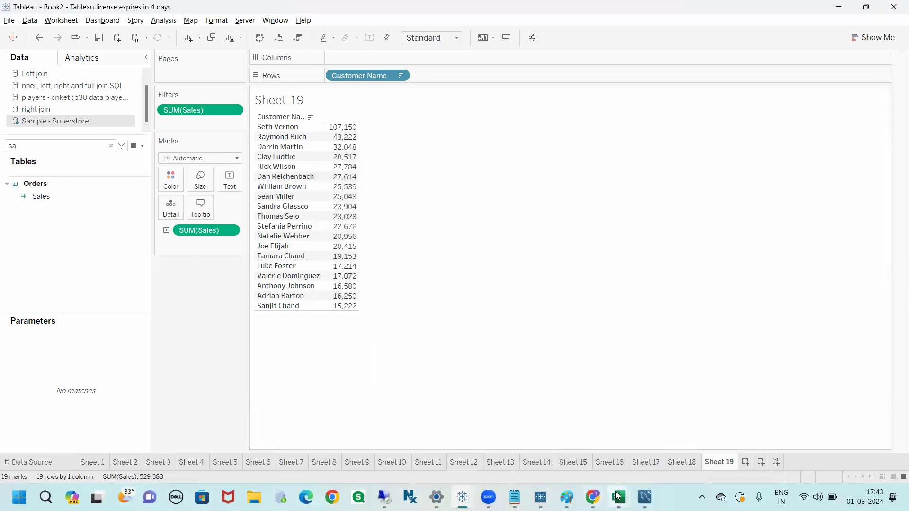
Step: Switch to the b30 data players workbook in Excel and change the condition in N6 to >=15k?
mouse_move(617, 496)
click(655, 408)
double_click(529, 201)
key(BackSpace)
text(5)
click(564, 259)
Step: Set the c2 sales value in F6 to 20k and the c1 east sales value in F4 to 9k
click(222, 203)
text(20)
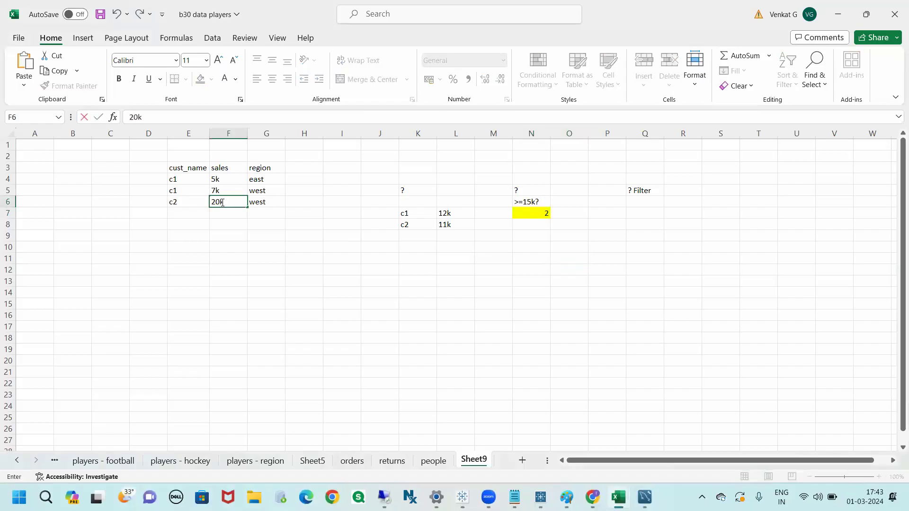
text(k)
click(223, 178)
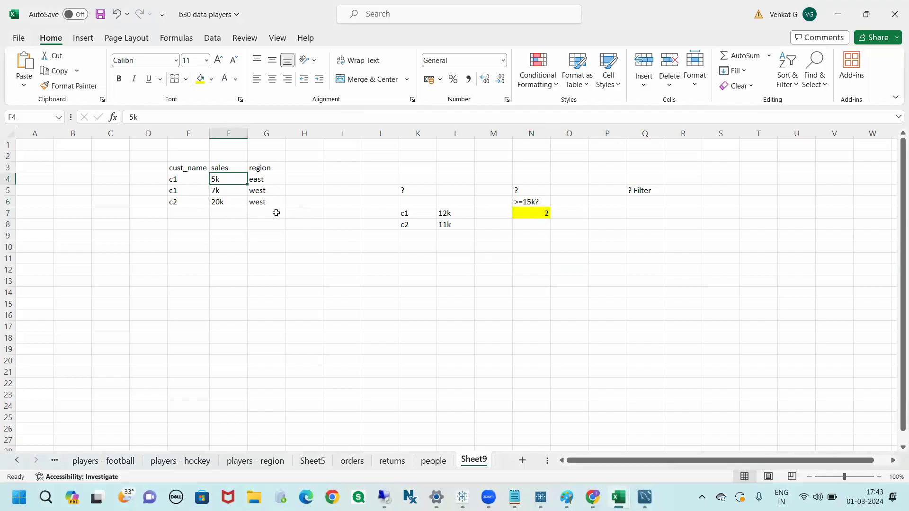
text(9)
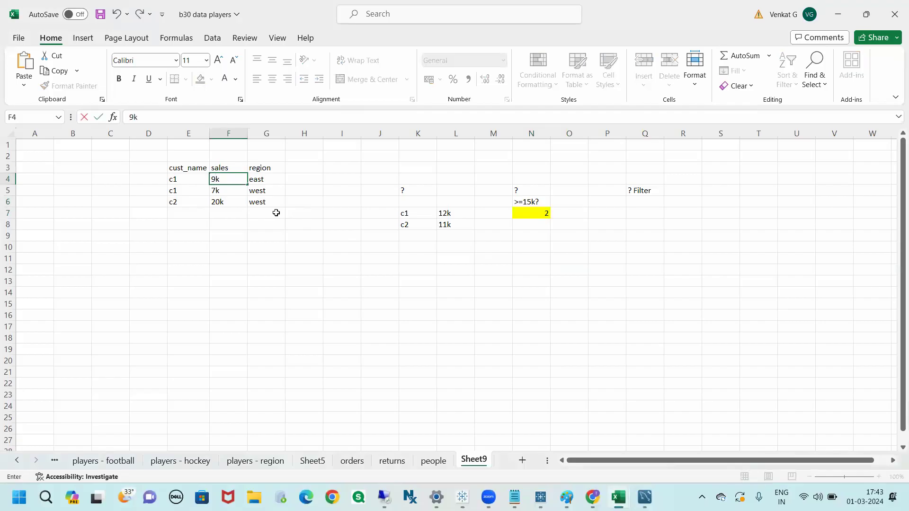
text(k)
click(234, 192)
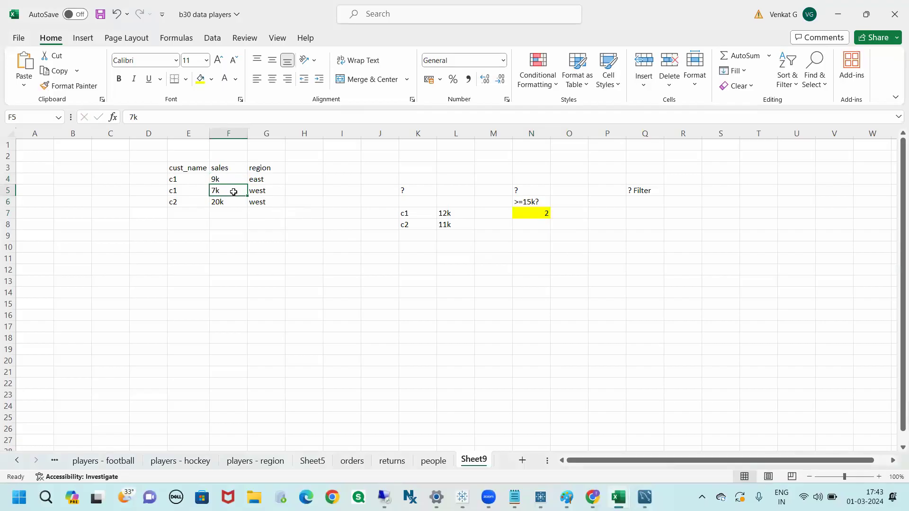
Step: Set the c1 west sales value in F5 to 12k
text(12)
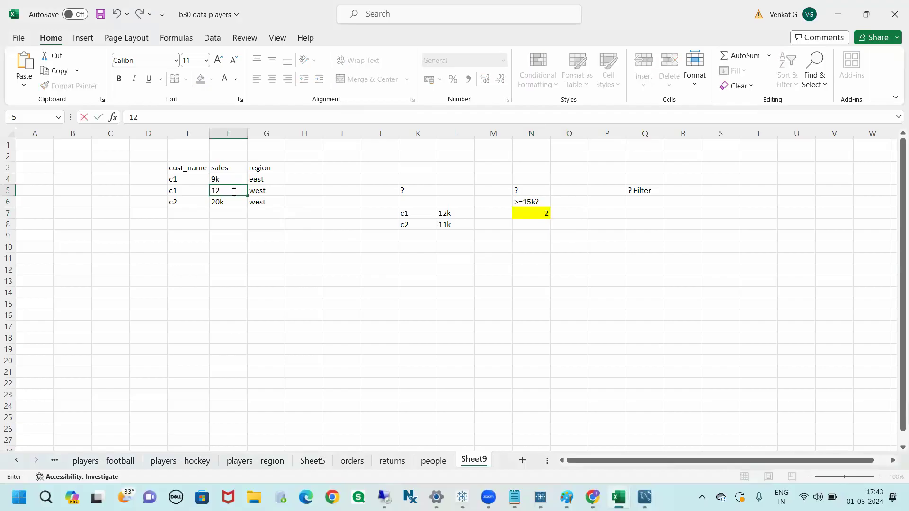
click(265, 249)
click(230, 193)
Step: Update the customer totals to 21k for c1 in L7 and 20k for c2 in L8
click(453, 215)
text(2)
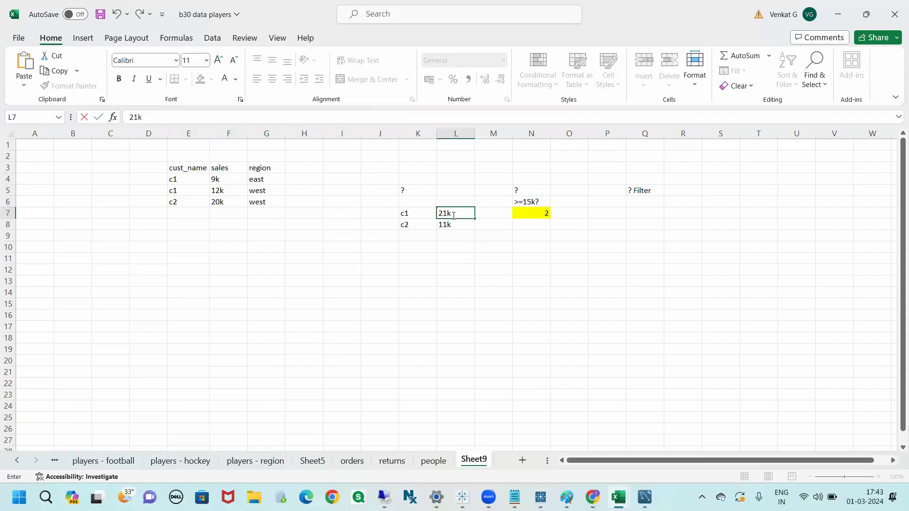
click(487, 274)
click(454, 224)
text(20k)
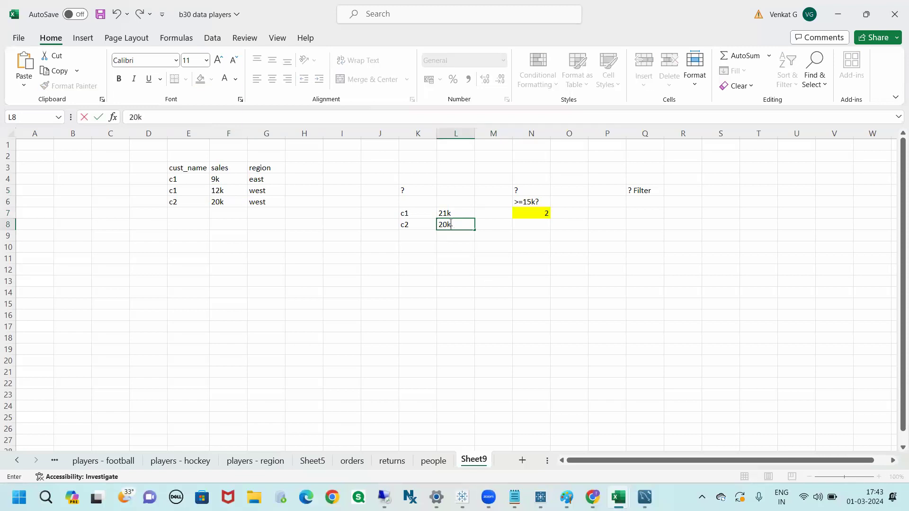
click(534, 290)
Step: Switch to Tableau and examine the filtered customer list on Sheet 19 together with its number of marks
key(alt+Tab)
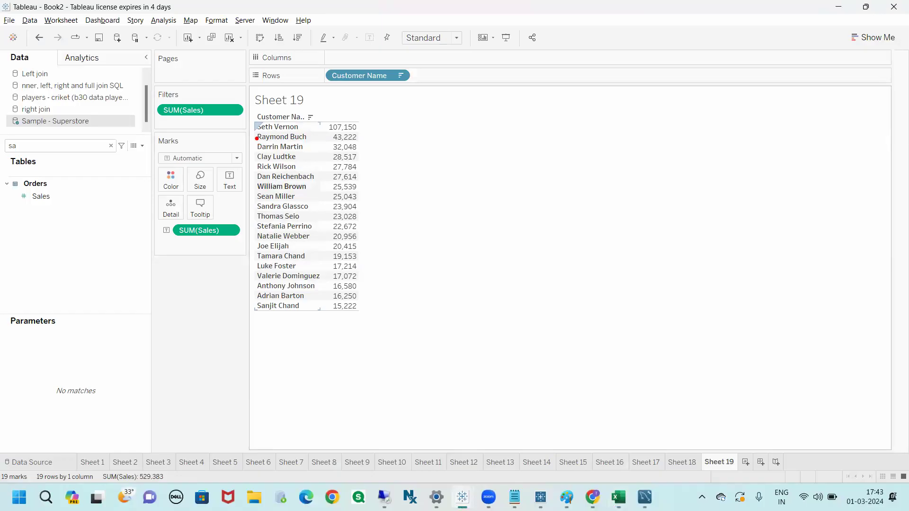
mouse_move(248, 127)
mouse_down()
mouse_move(247, 225)
mouse_move(230, 274)
mouse_move(279, 345)
mouse_move(51, 462)
mouse_move(16, 495)
mouse_move(51, 489)
mouse_move(49, 468)
mouse_up()
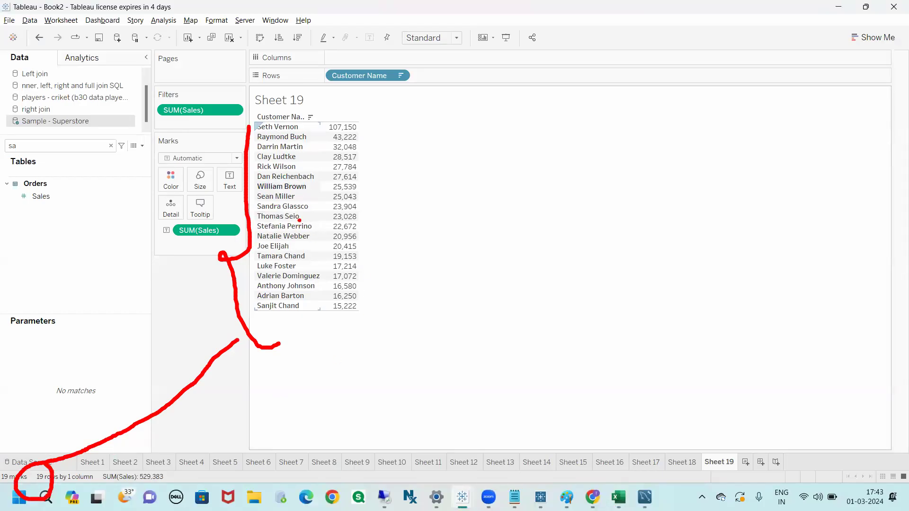
mouse_move(251, 127)
mouse_down()
mouse_move(314, 110)
mouse_move(338, 346)
mouse_move(251, 374)
mouse_up()
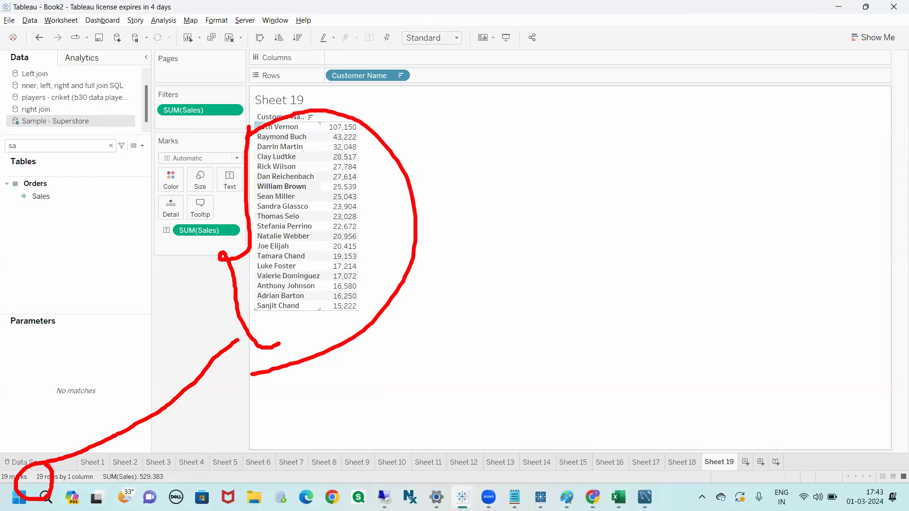
mouse_move(397, 272)
mouse_down()
mouse_move(507, 247)
mouse_move(524, 277)
mouse_move(523, 255)
mouse_move(531, 271)
mouse_up()
drag(628, 170, 641, 220)
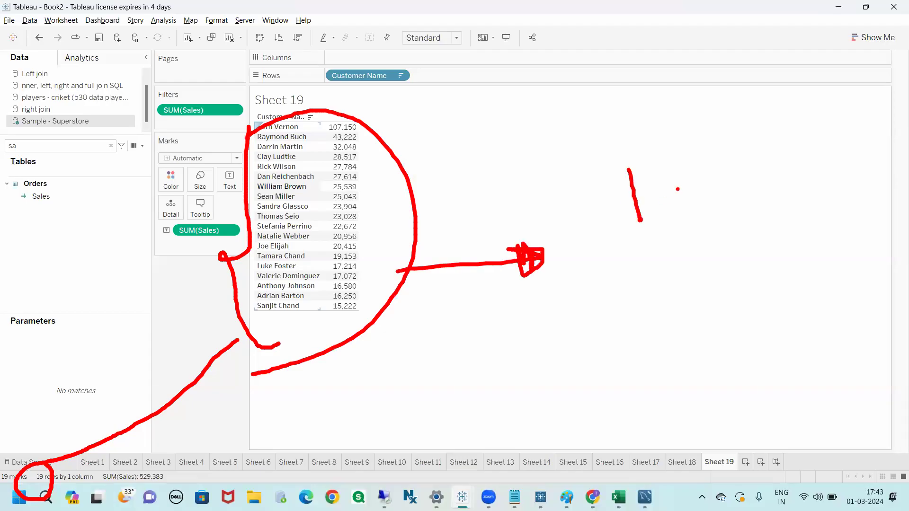
mouse_move(690, 163)
mouse_down()
mouse_move(720, 167)
mouse_move(693, 172)
mouse_move(736, 237)
mouse_move(722, 164)
mouse_move(678, 192)
mouse_move(732, 218)
mouse_up()
mouse_move(282, 119)
mouse_down()
mouse_move(296, 332)
mouse_move(360, 124)
mouse_move(258, 117)
mouse_up()
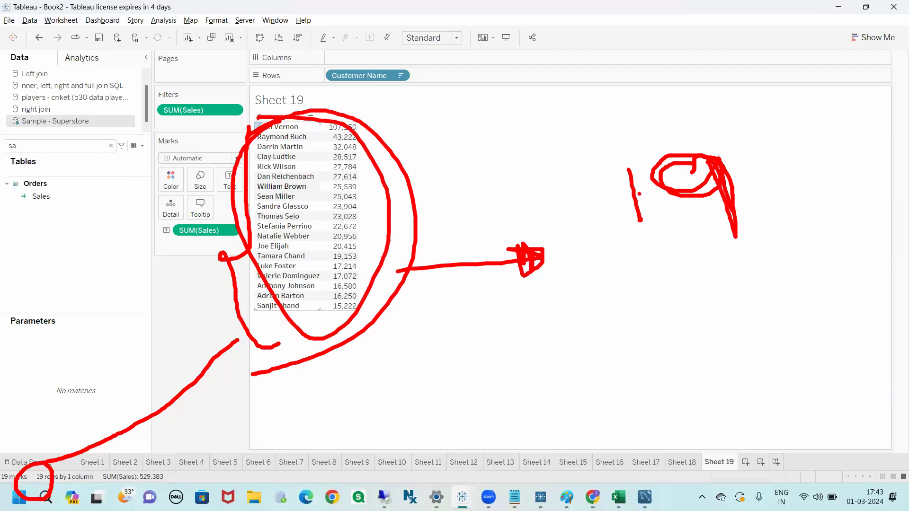
drag(737, 150, 747, 199)
mouse_move(770, 155)
mouse_down()
mouse_move(746, 176)
mouse_move(776, 198)
mouse_up()
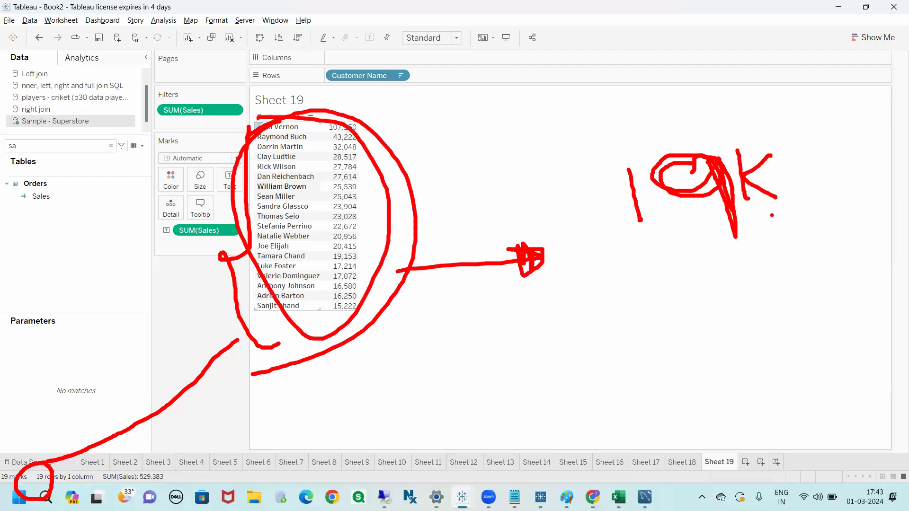
mouse_move(743, 149)
mouse_down()
mouse_move(747, 170)
mouse_move(769, 184)
mouse_move(751, 188)
mouse_up()
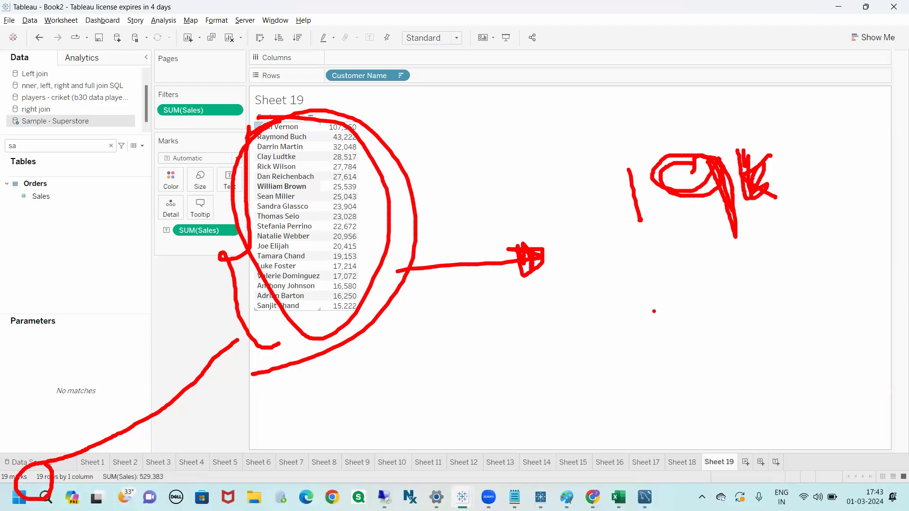
key(Escape)
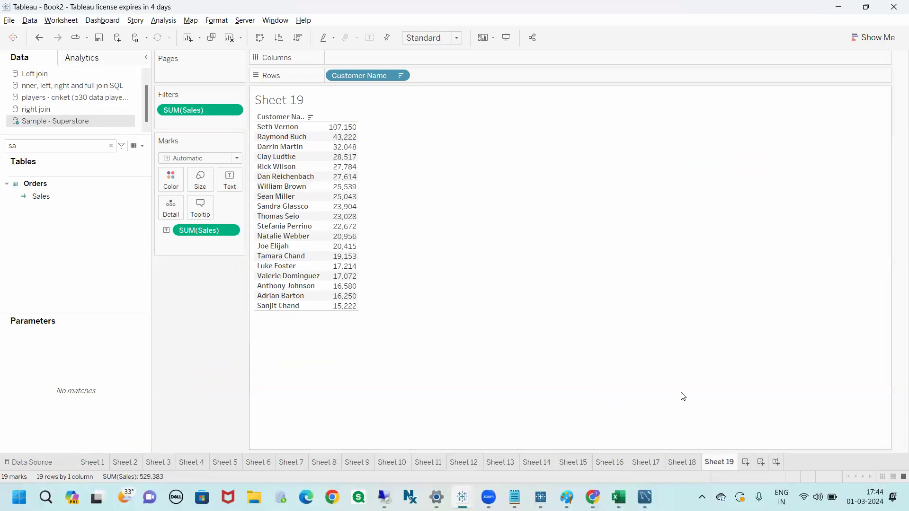
Step: Add a new worksheet and search the data fields for "cus"
mouse_move(732, 464)
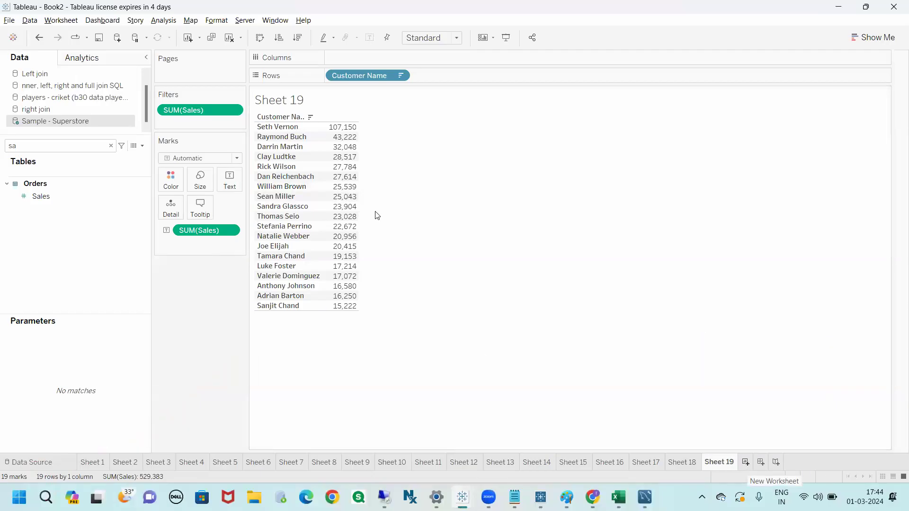
click(746, 465)
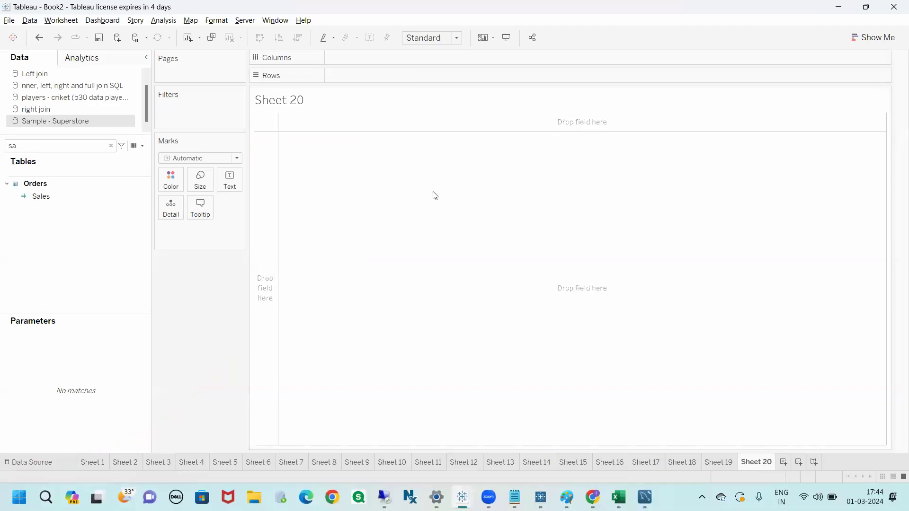
click(111, 145)
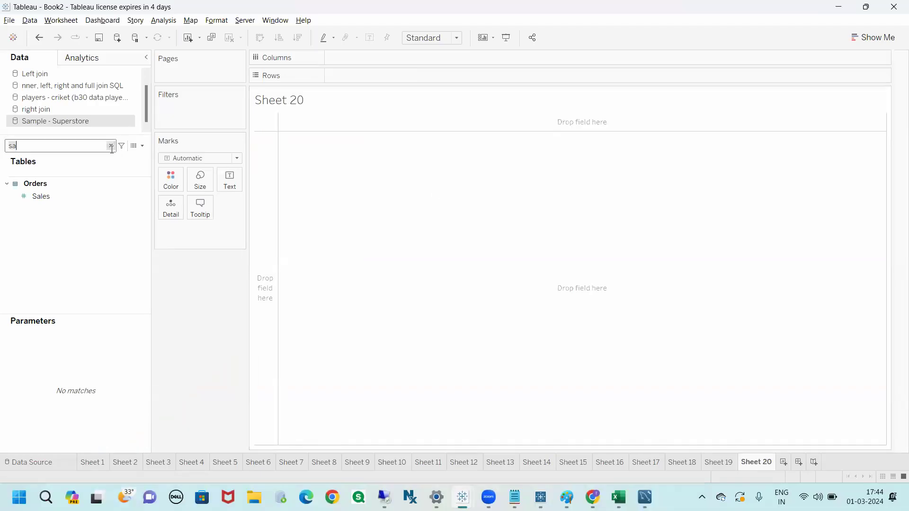
text(cus)
Step: Show Customer Name as text with the Count (Distinct) measure, and remove it from the marks again
click(83, 198)
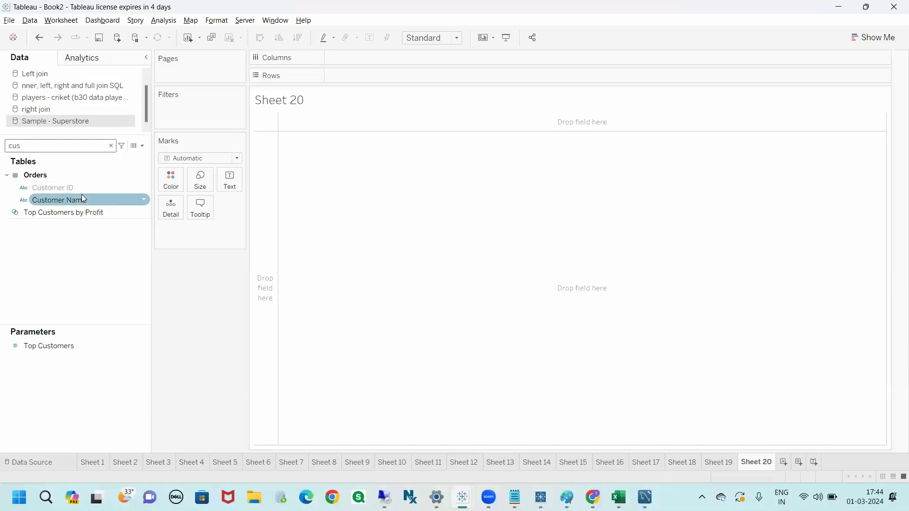
click(83, 200)
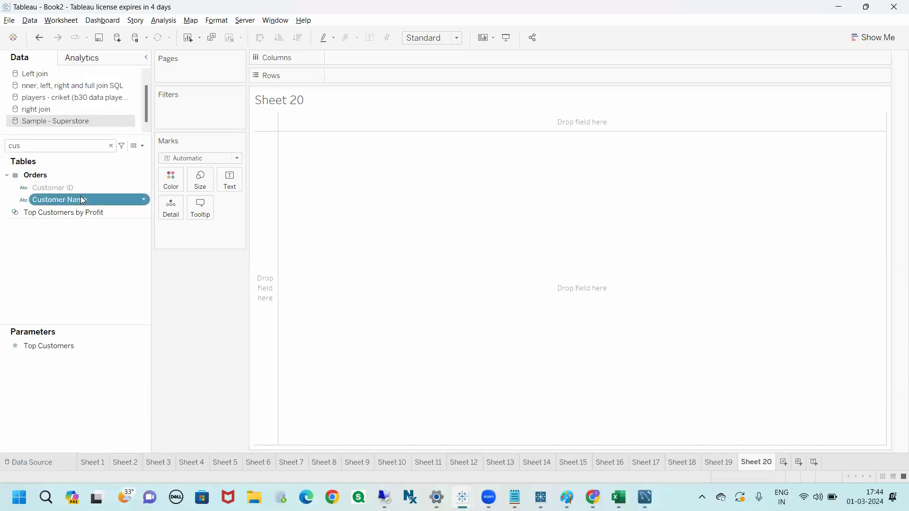
drag(83, 209, 231, 180)
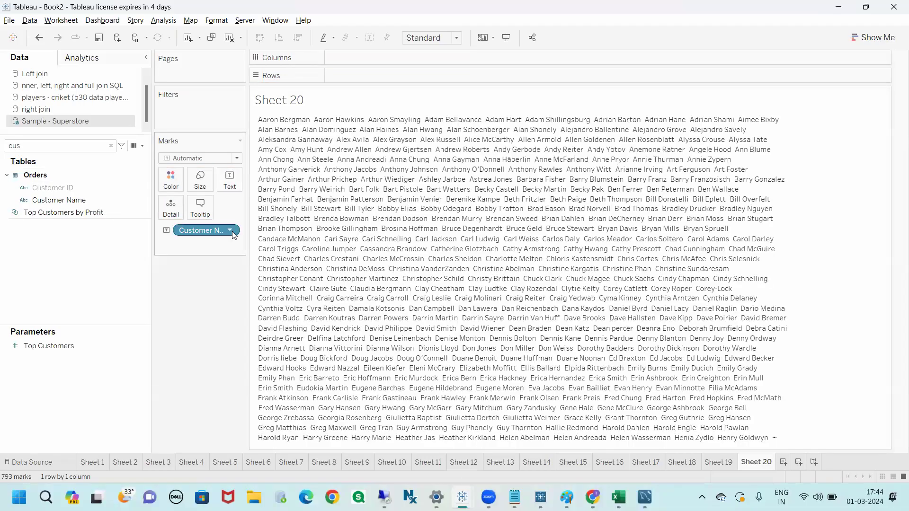
right_click(234, 231)
mouse_move(261, 376)
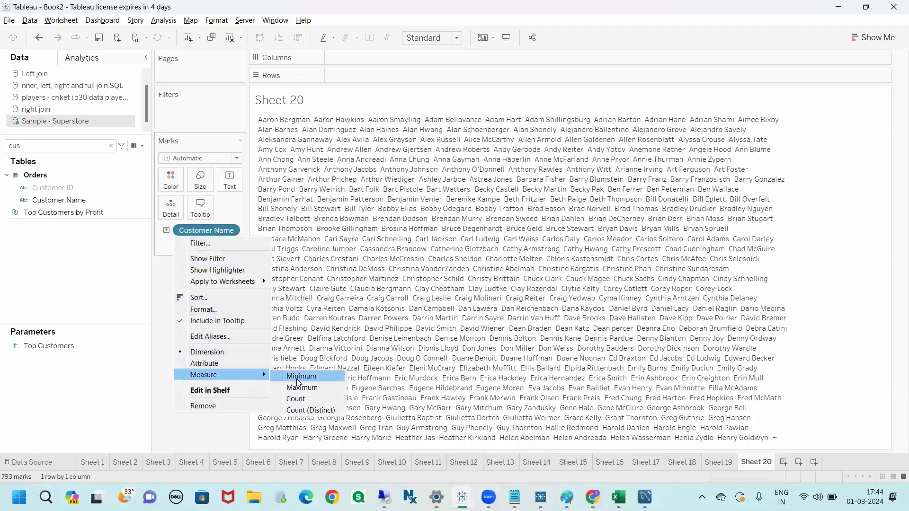
click(315, 410)
mouse_move(269, 120)
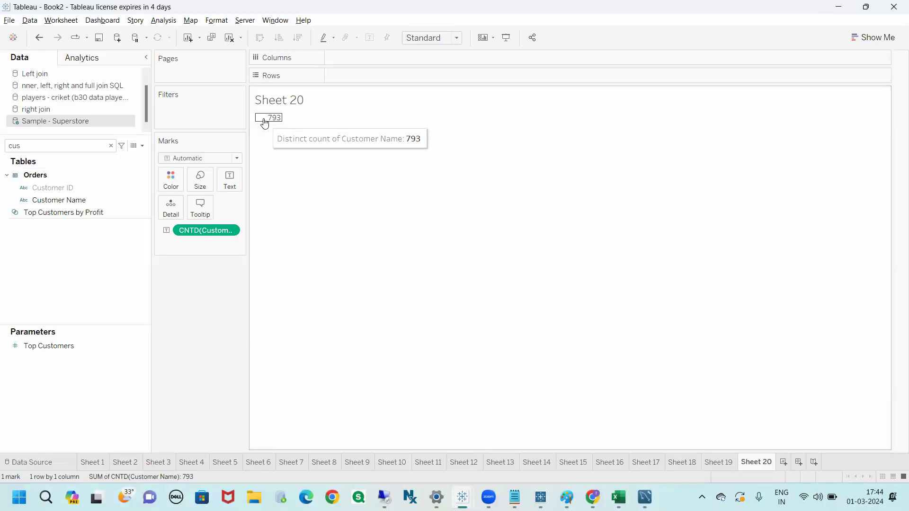
drag(207, 229, 183, 332)
Step: Create a calculated field in Sample - Superstore and start its formula with the COUNTD function
click(142, 146)
click(127, 156)
drag(510, 243, 467, 250)
click(435, 294)
text(countd)
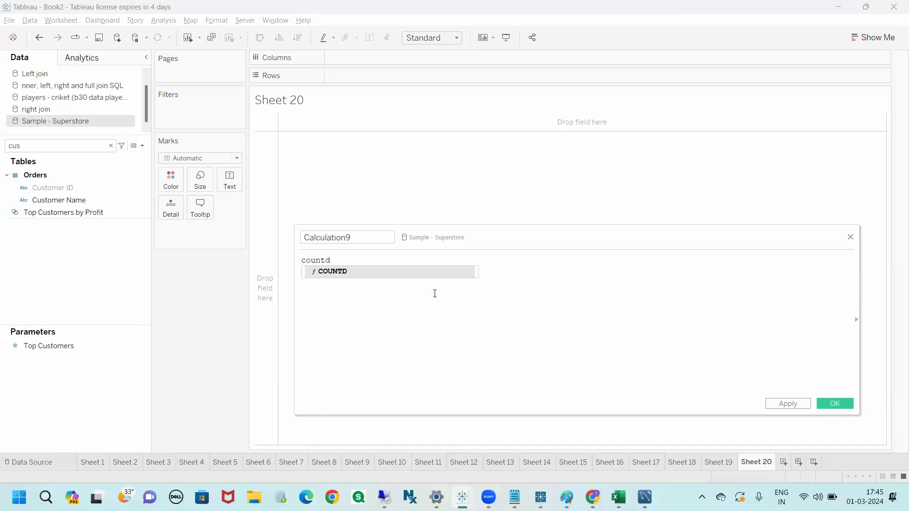
key(Return)
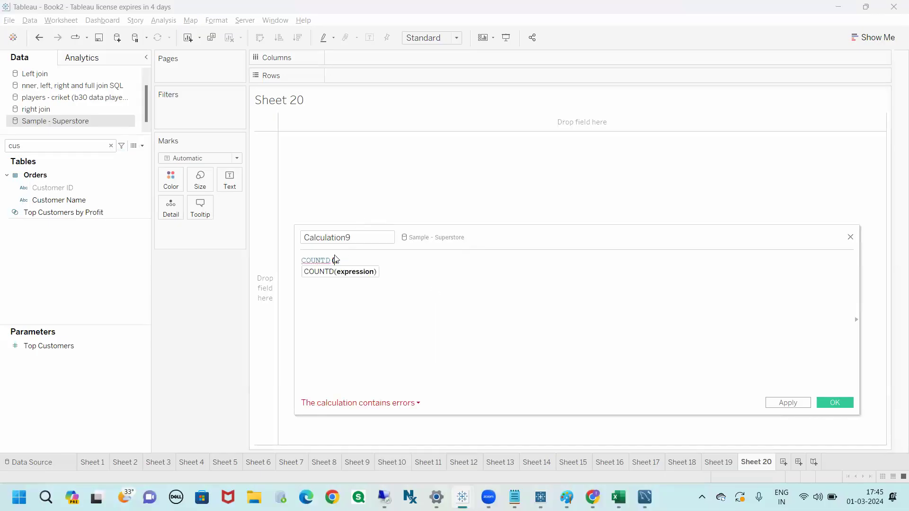
click(336, 261)
Step: Switch to the Tableau Notes page in Chrome and review the aggregate functions section, including SUM(exp)
click(592, 497)
scroll(184, 215, up, 2)
scroll(183, 216, down, 5)
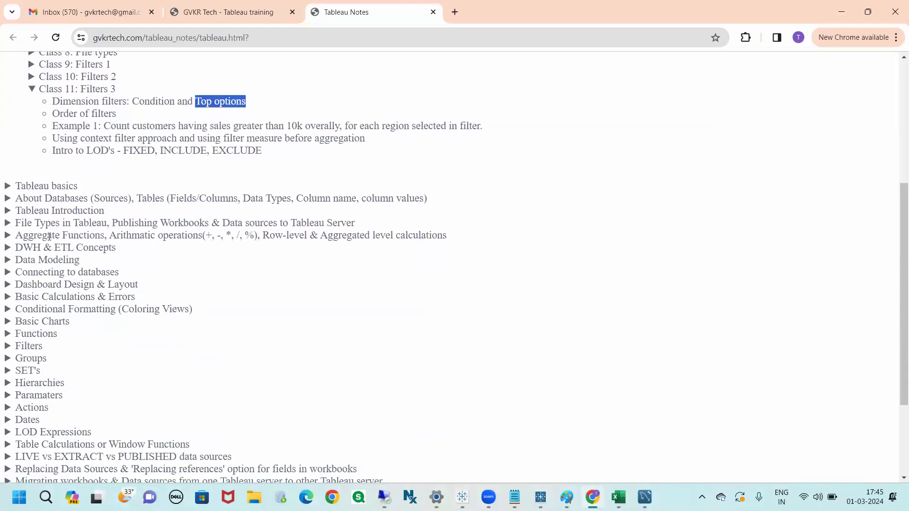
click(49, 236)
scroll(191, 237, down, 2)
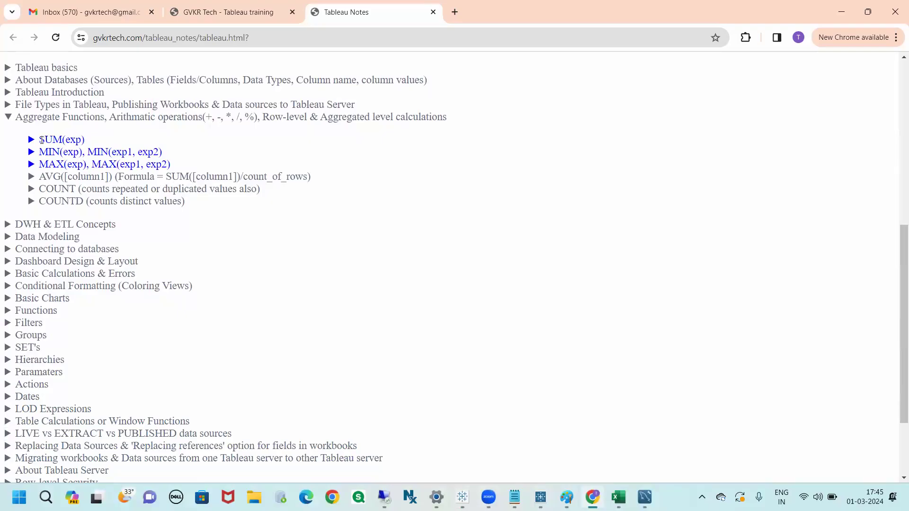
click(41, 140)
click(43, 141)
Step: Return to Tableau and complete the calculation as COUNTD([Customer Name])
key(alt+Tab)
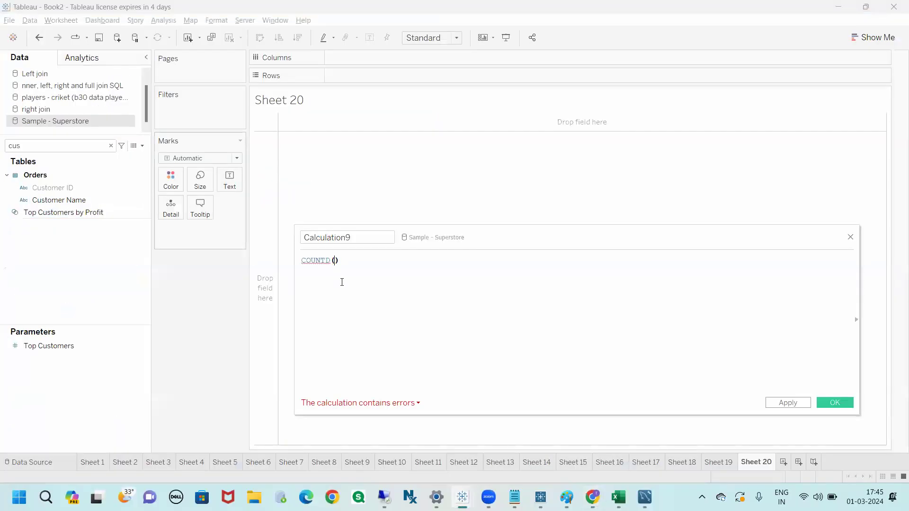
text(cu)
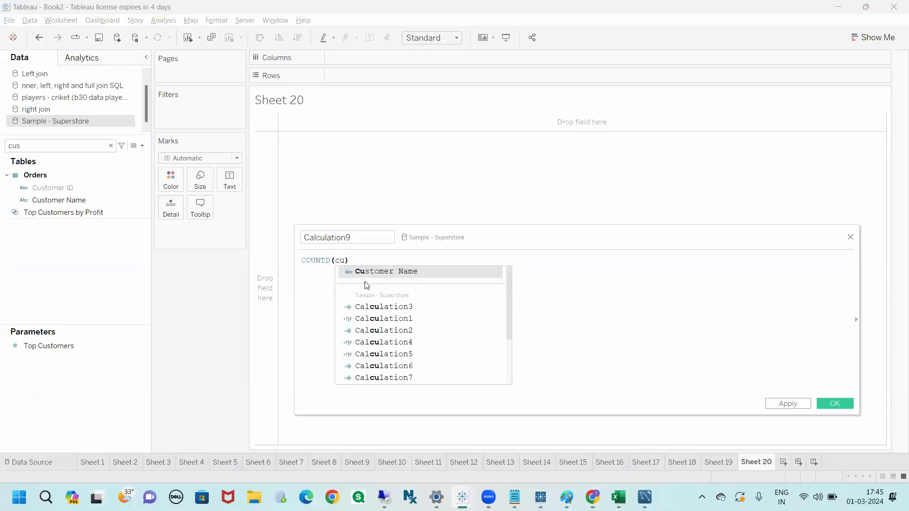
key(Return)
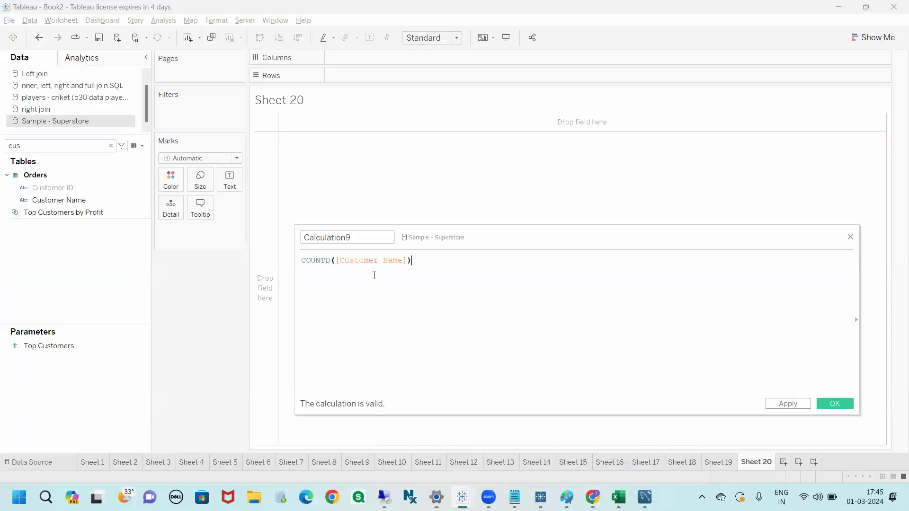
Step: Examine the COUNTD function and its Customer Name argument in the formula
double_click(330, 262)
click(349, 296)
drag(333, 263, 300, 262)
click(341, 282)
click(369, 262)
drag(331, 260, 284, 260)
click(387, 277)
drag(393, 261, 342, 260)
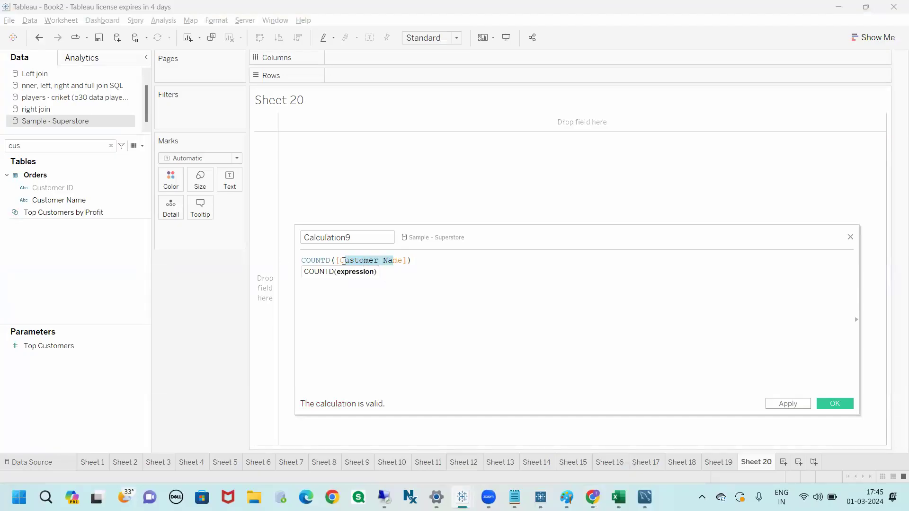
click(418, 273)
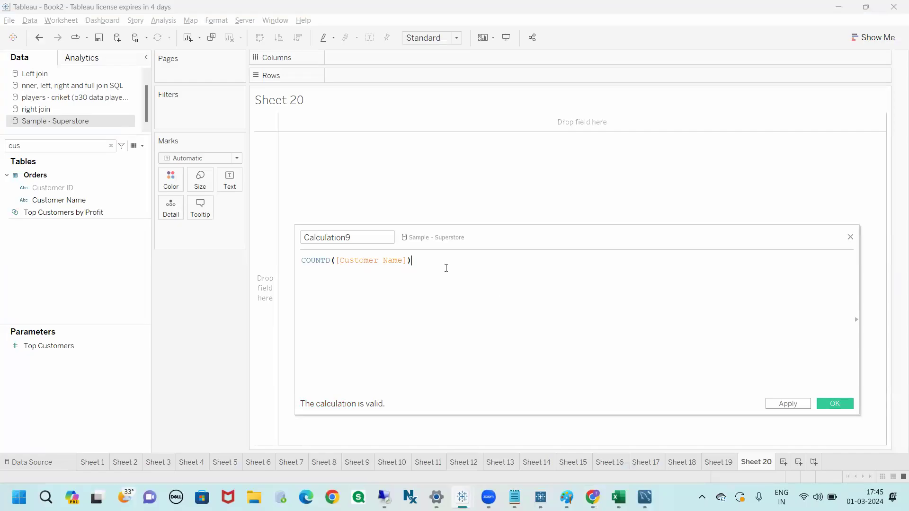
Step: Save the calculated field under the name count of cust and display it as text on the new sheet
drag(353, 239, 286, 249)
text(co)
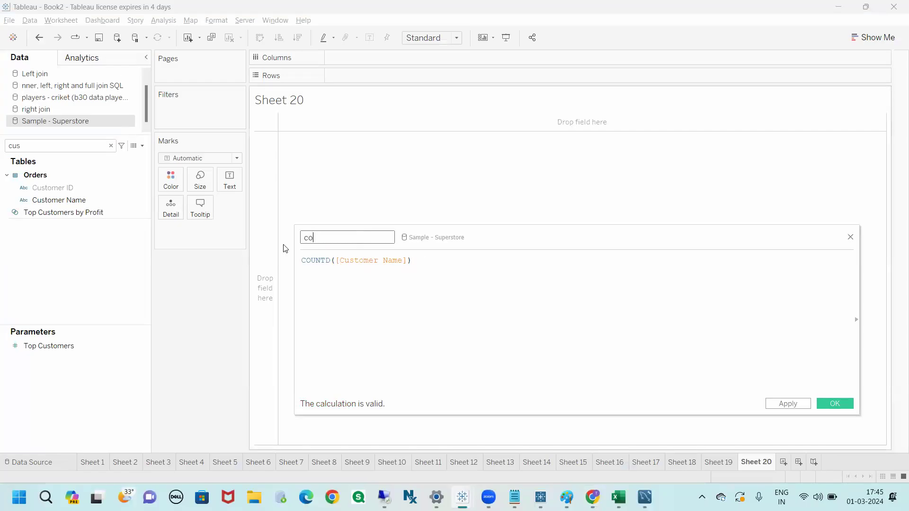
text(unt of cust)
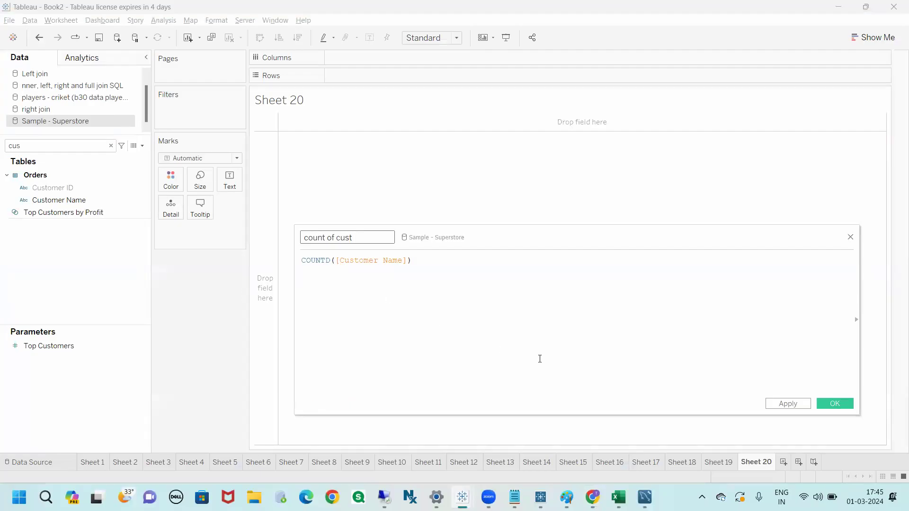
click(830, 403)
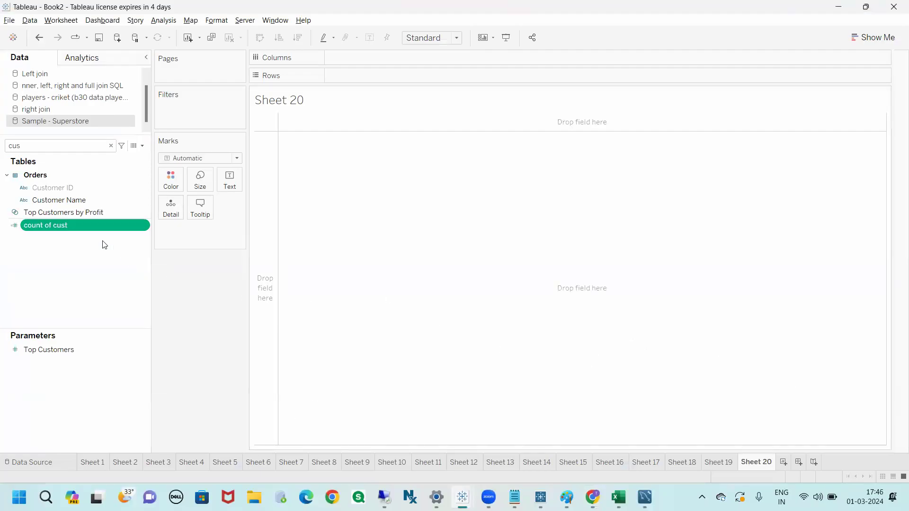
drag(75, 225, 230, 178)
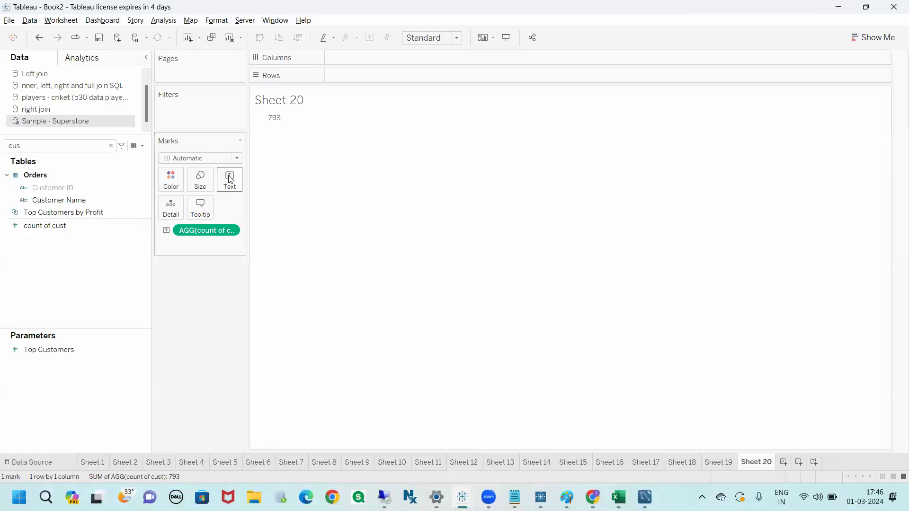
mouse_move(278, 123)
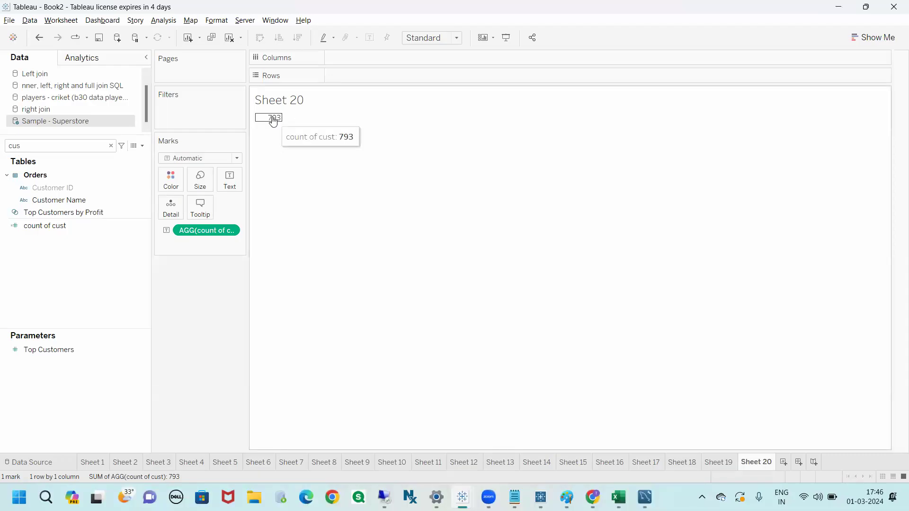
Step: Add Customer Name as a filter using all values and base its condition on a field
click(74, 201)
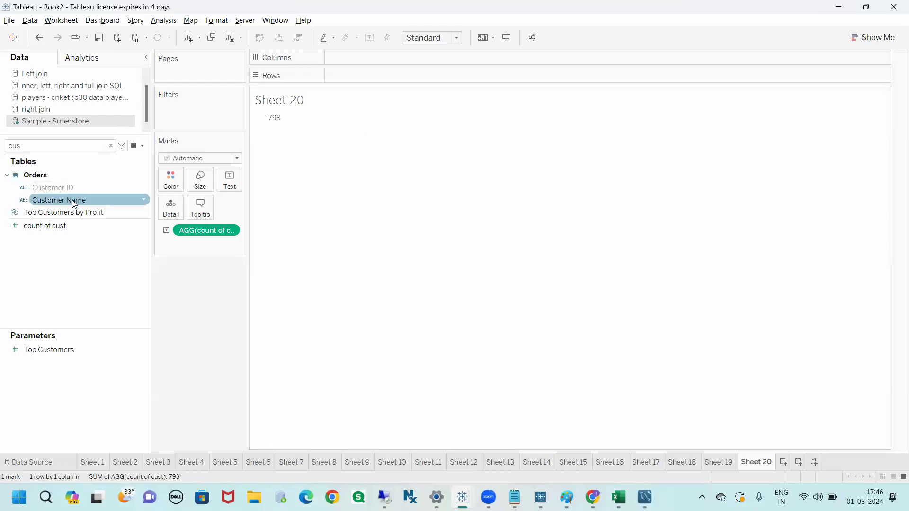
drag(72, 200, 195, 121)
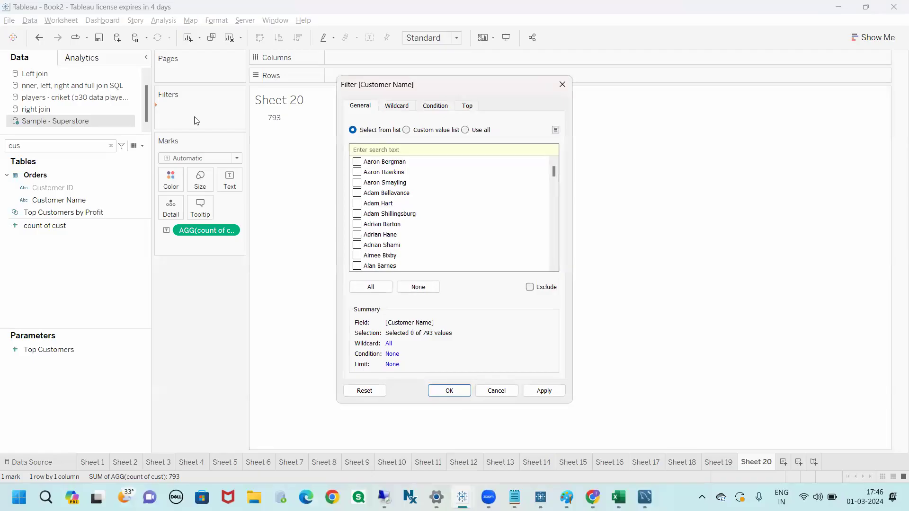
click(465, 130)
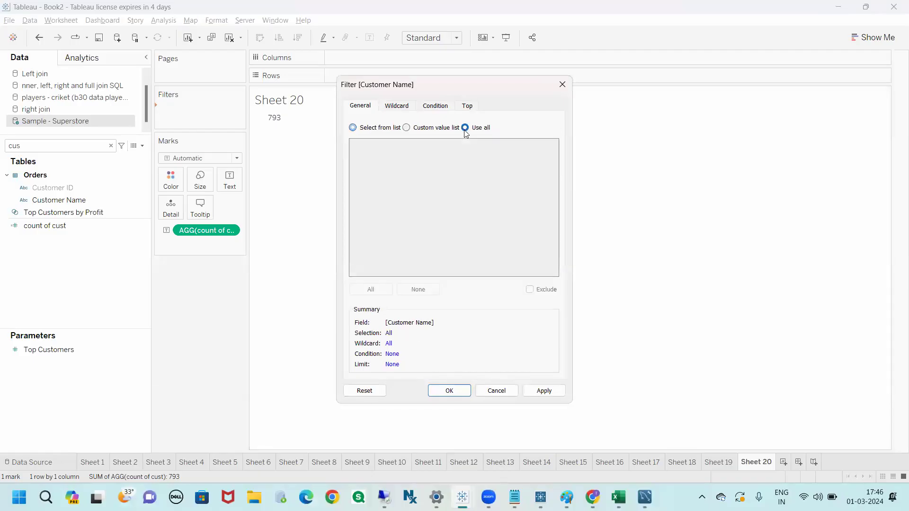
click(435, 107)
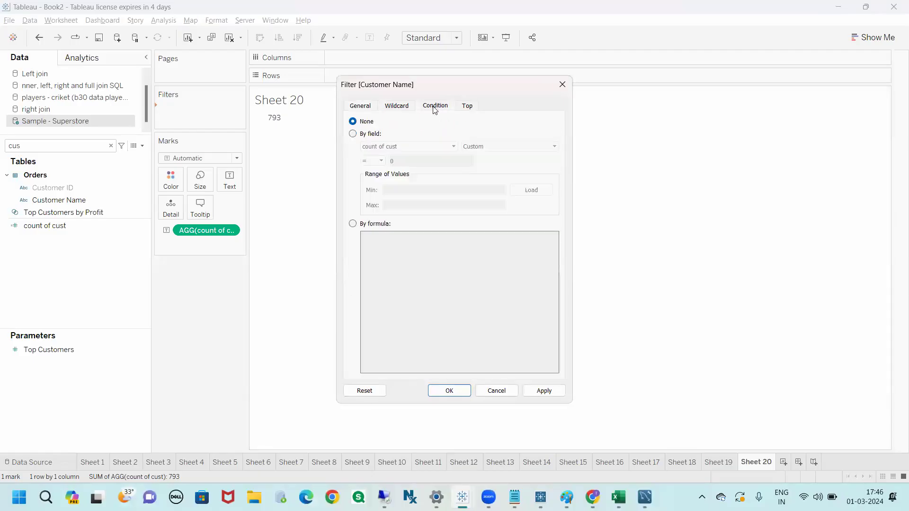
click(353, 134)
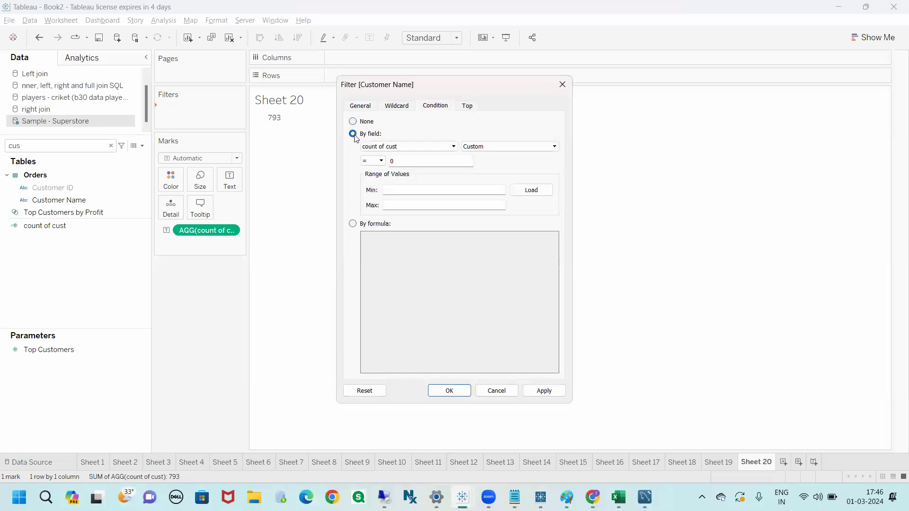
click(353, 224)
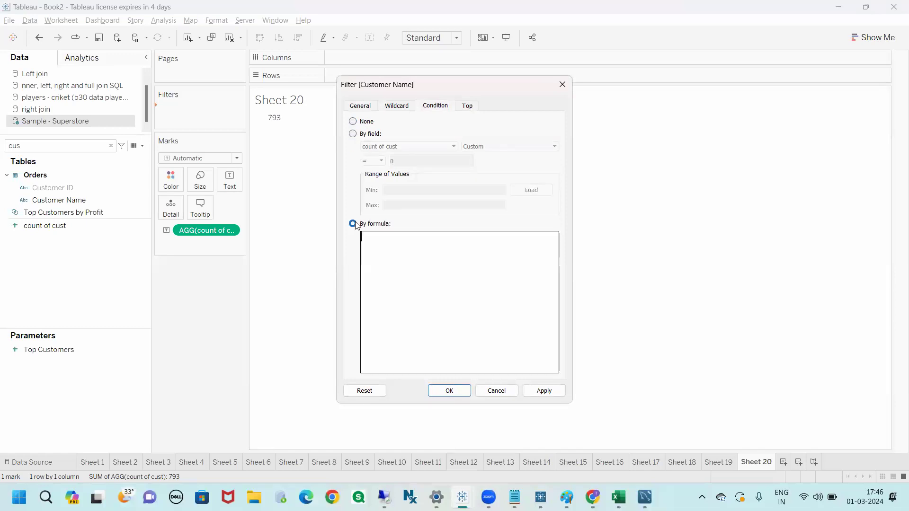
click(353, 135)
drag(447, 93, 493, 92)
mouse_move(423, 100)
mouse_down()
mouse_move(464, 99)
mouse_move(427, 78)
mouse_move(457, 121)
mouse_move(466, 112)
mouse_move(459, 102)
mouse_up()
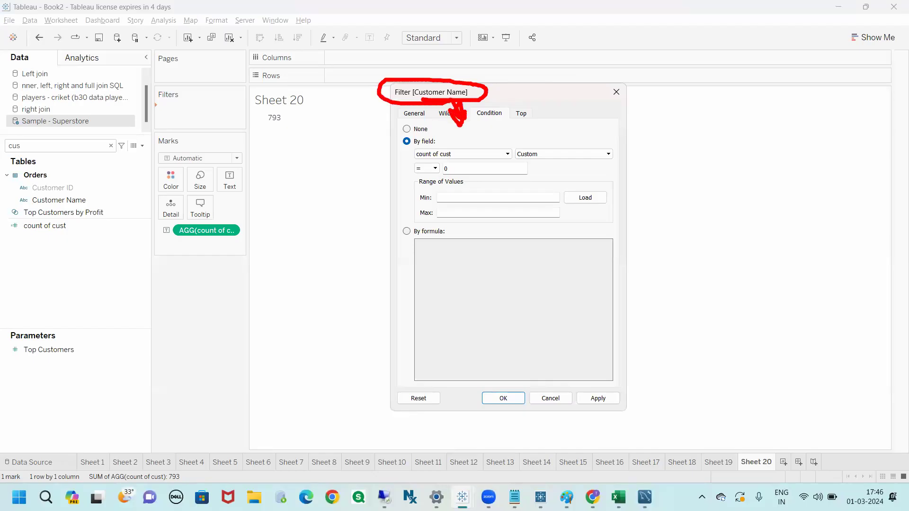
key(Escape)
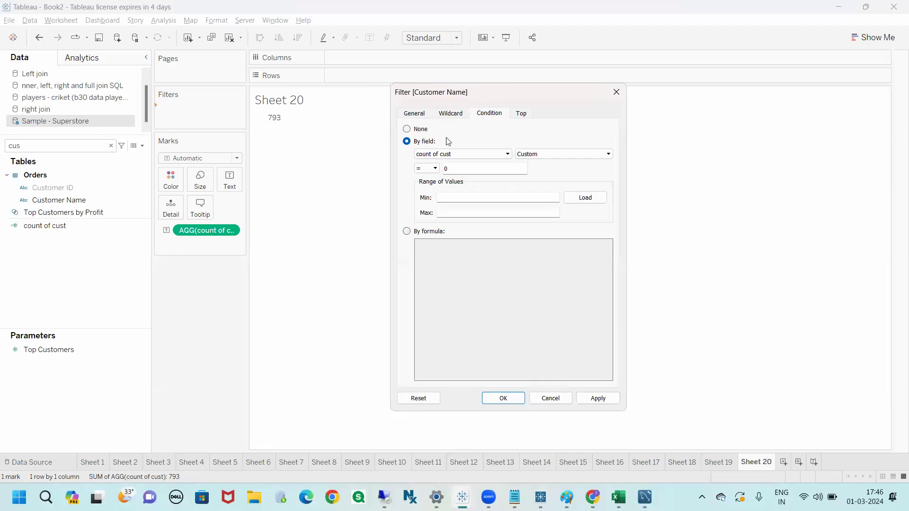
Step: Set the Customer Name filter condition to the Sales field aggregated as Sum
click(506, 155)
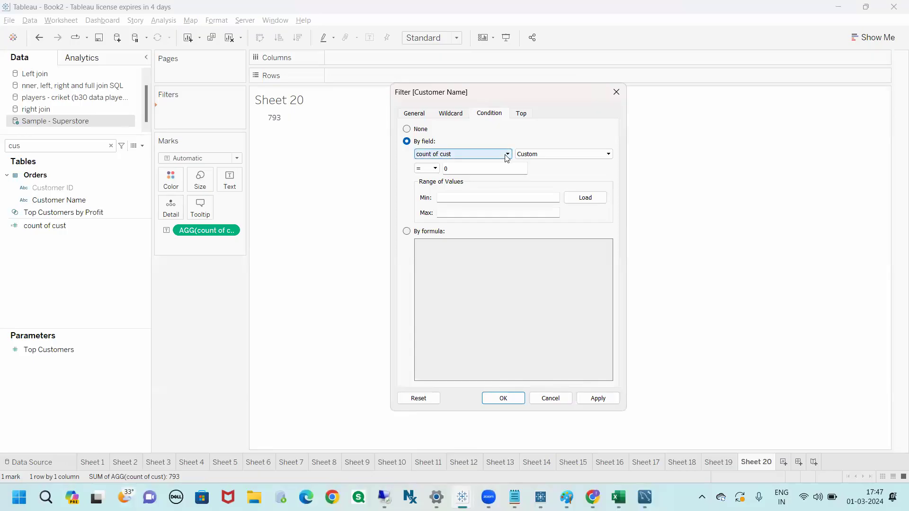
text(sa)
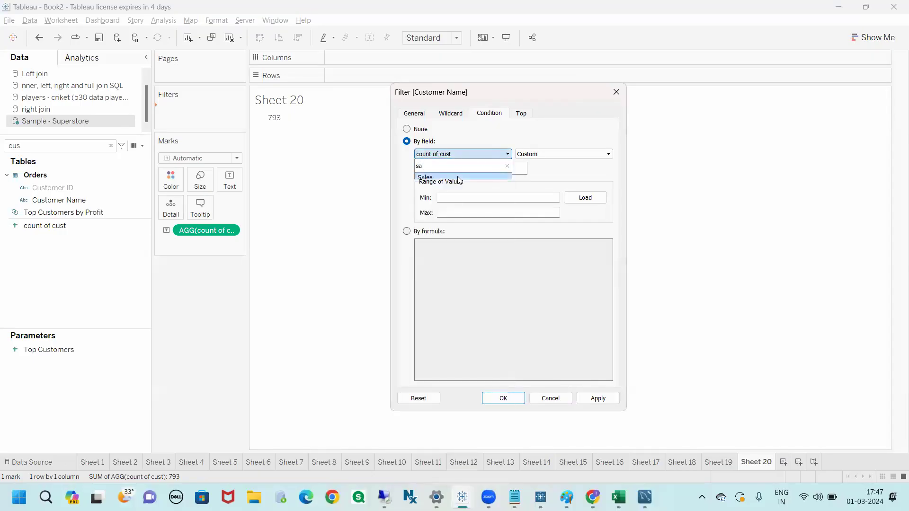
click(459, 178)
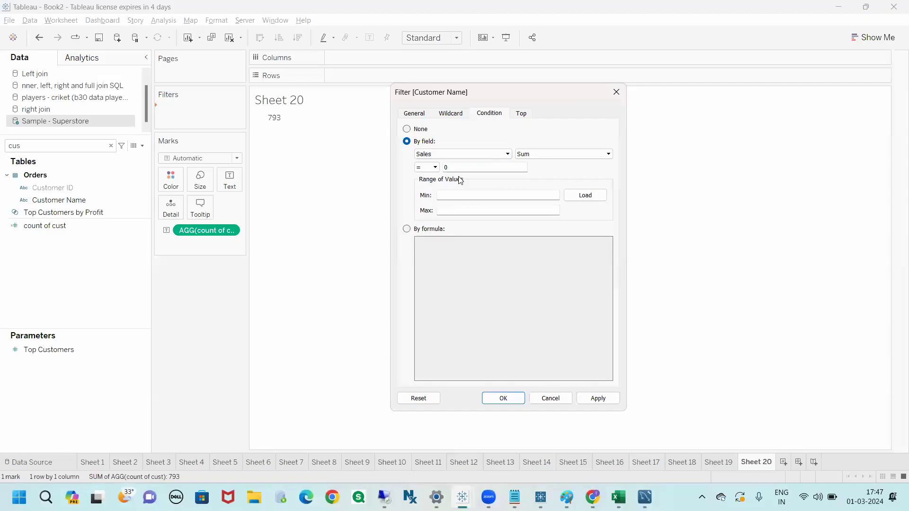
click(547, 154)
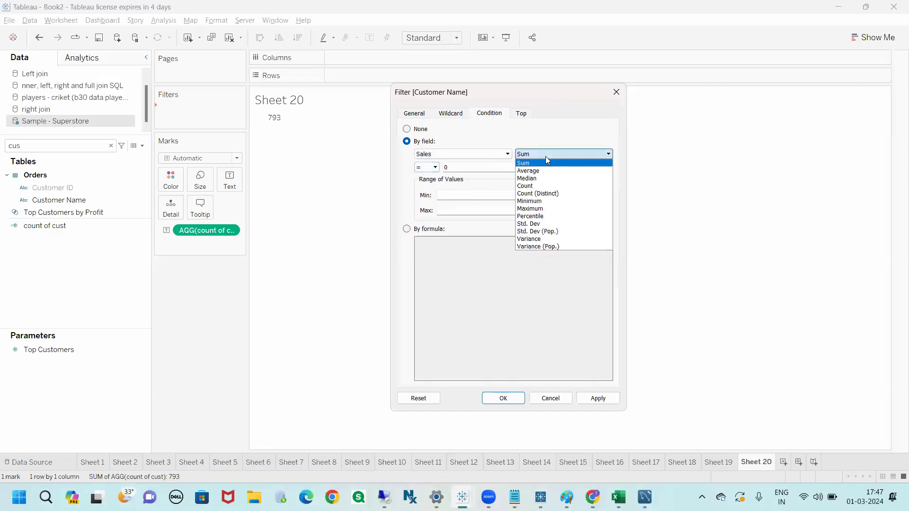
click(535, 162)
click(534, 157)
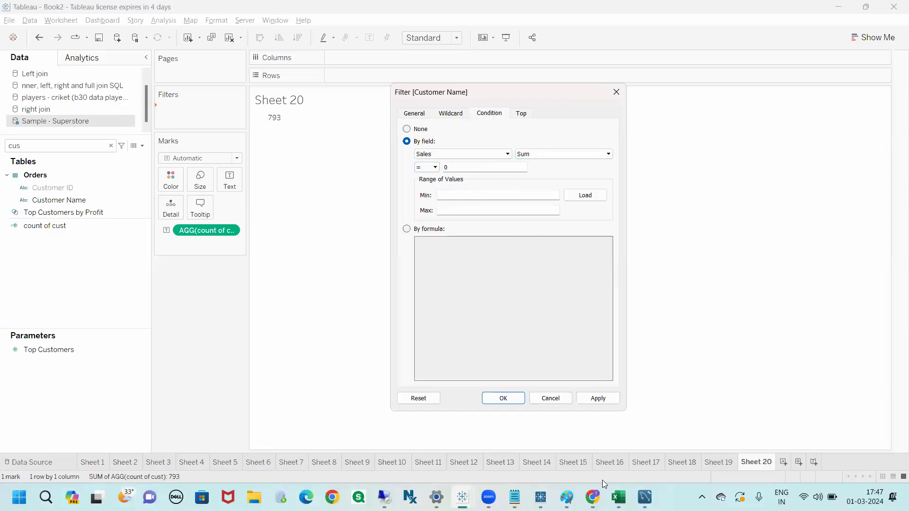
Step: Switch to the b30 data players workbook in Excel and compare the sample sales rows with the total per customer
mouse_move(619, 497)
click(653, 447)
click(468, 350)
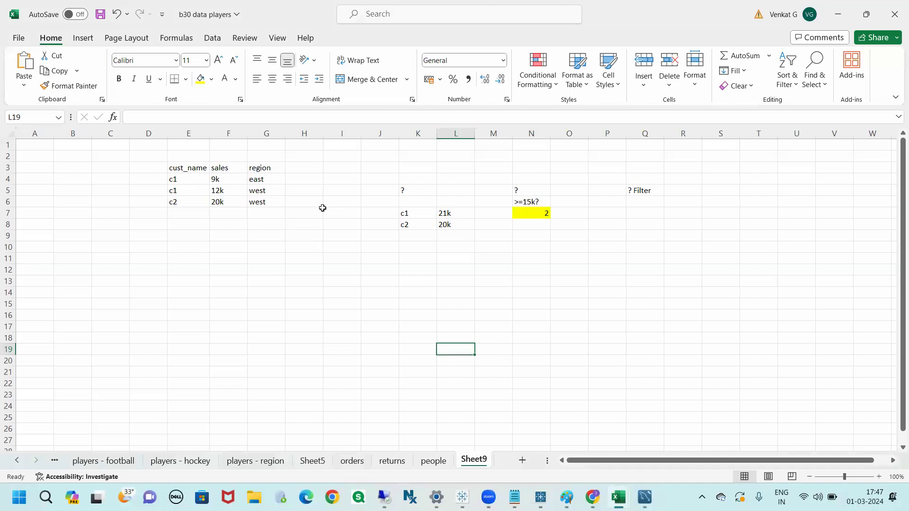
mouse_move(165, 162)
mouse_down()
mouse_move(286, 237)
mouse_move(159, 161)
mouse_up()
mouse_move(293, 201)
mouse_down()
mouse_move(386, 220)
mouse_move(367, 211)
mouse_move(397, 232)
mouse_up()
mouse_move(385, 200)
mouse_down()
mouse_move(514, 228)
mouse_move(392, 174)
mouse_move(375, 194)
mouse_up()
drag(448, 210, 440, 205)
drag(228, 172, 233, 199)
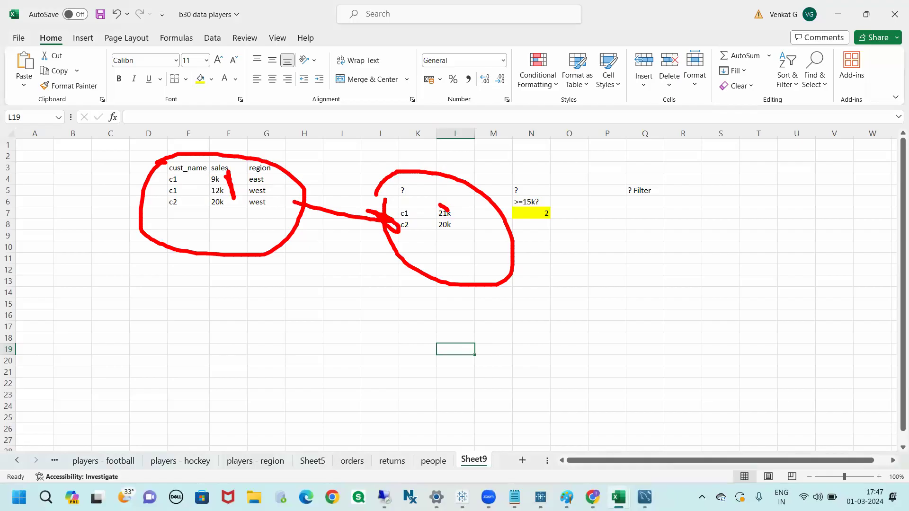
mouse_move(294, 205)
mouse_down()
mouse_move(366, 221)
mouse_move(362, 236)
mouse_up()
key(Escape)
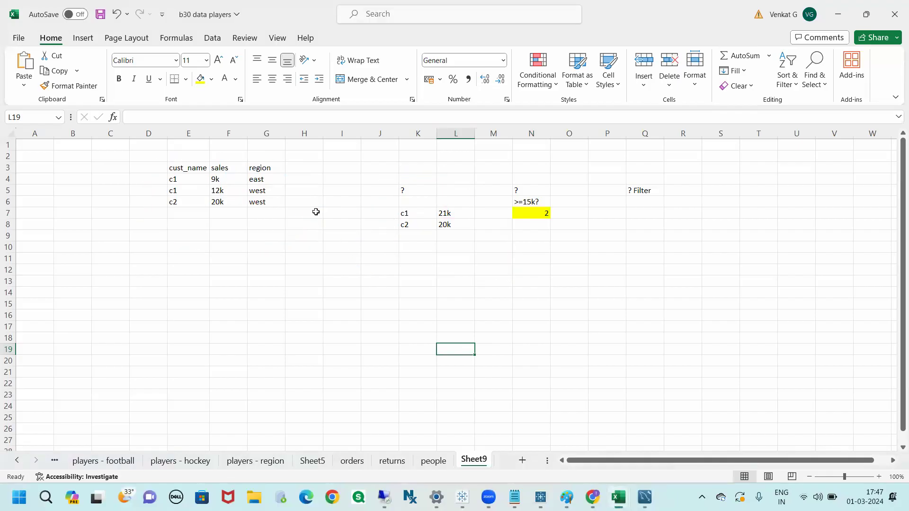
Step: Return to Tableau and set the Sum of Sales condition to >= 15000
key(alt+Tab)
click(551, 157)
click(550, 157)
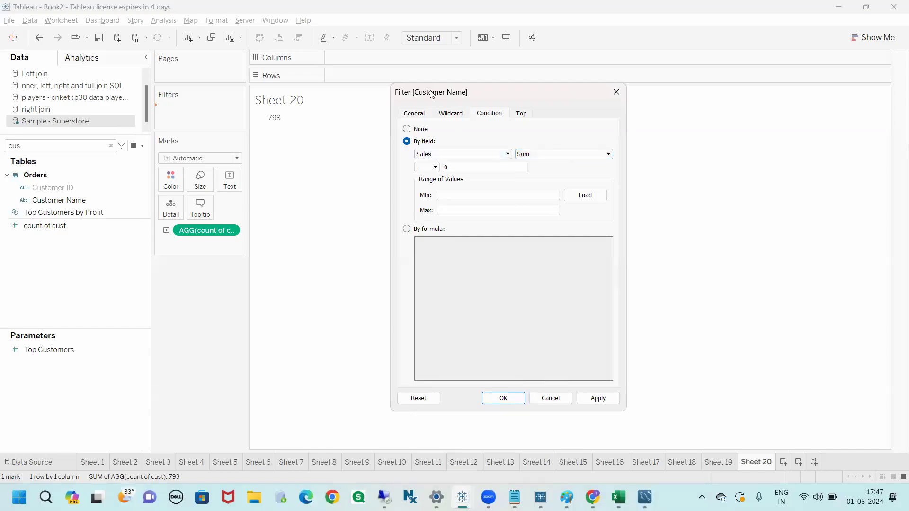
drag(433, 94, 426, 103)
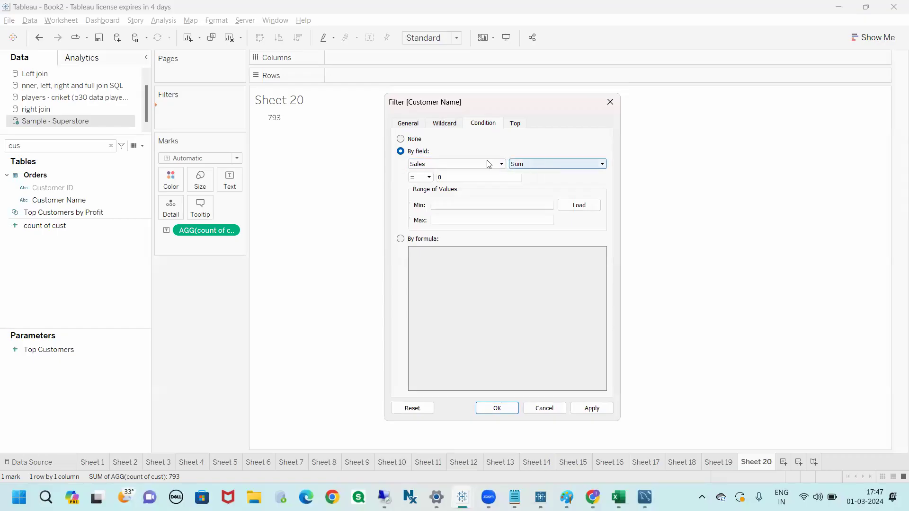
click(429, 179)
click(420, 224)
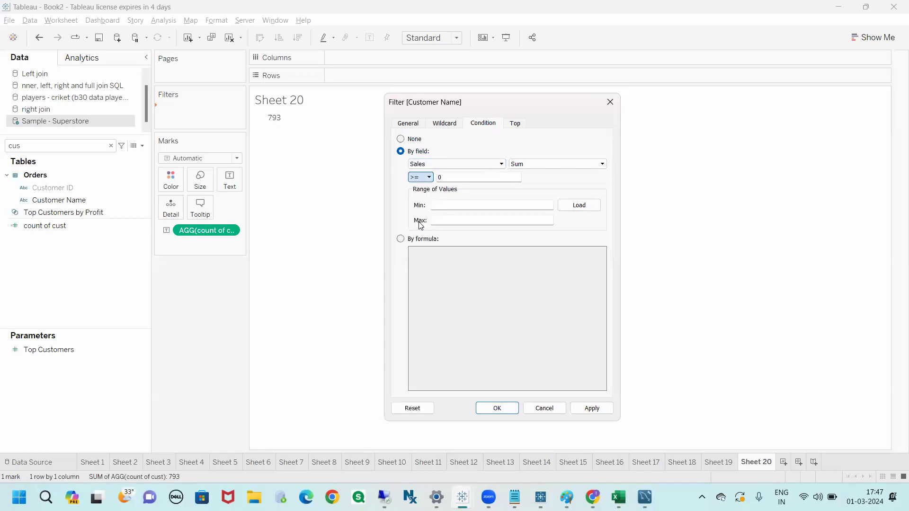
double_click(443, 178)
text(15000)
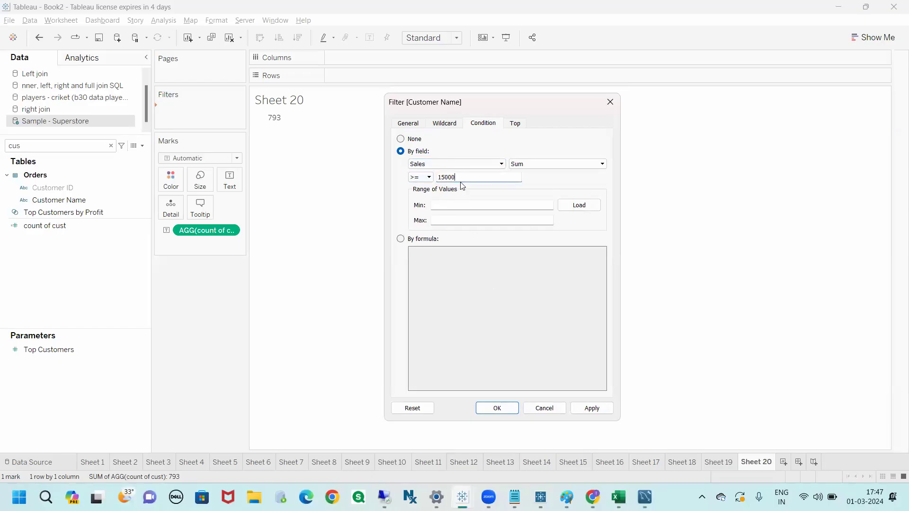
drag(461, 179, 433, 178)
click(460, 177)
Step: Examine which example customers the 15,000 sales condition keeps and how they feed the count of cust field
mouse_move(534, 127)
mouse_down()
mouse_move(532, 145)
mouse_move(545, 129)
mouse_move(552, 137)
mouse_move(576, 129)
mouse_move(591, 146)
mouse_move(598, 113)
mouse_move(600, 127)
mouse_move(614, 111)
mouse_up()
drag(605, 119, 620, 118)
mouse_move(541, 164)
mouse_down()
mouse_move(552, 176)
mouse_move(607, 159)
mouse_up()
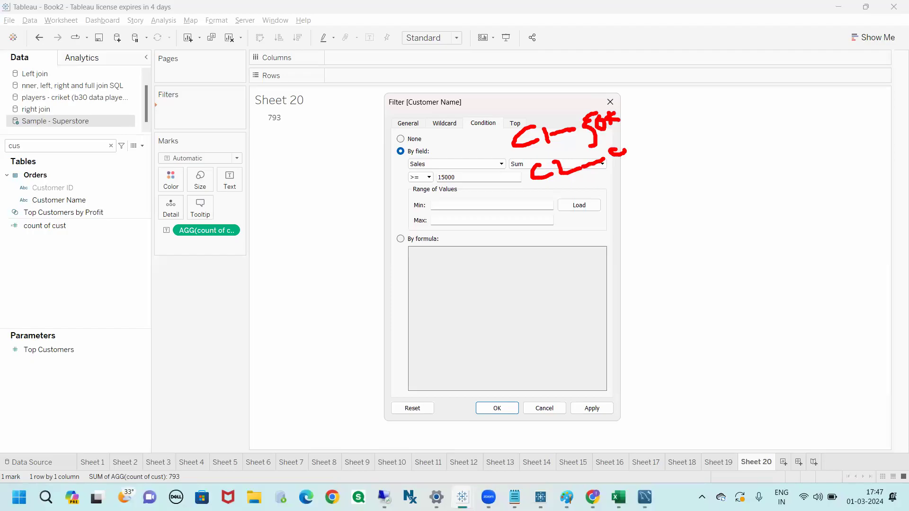
mouse_move(612, 133)
mouse_down()
mouse_move(610, 156)
mouse_move(622, 148)
mouse_move(642, 154)
mouse_move(652, 139)
mouse_up()
mouse_move(552, 199)
mouse_down()
mouse_move(545, 202)
mouse_move(568, 210)
mouse_up()
mouse_move(582, 199)
mouse_down()
mouse_move(581, 226)
mouse_move(642, 183)
mouse_up()
drag(570, 247, 612, 247)
mouse_move(616, 235)
mouse_down()
mouse_move(616, 255)
mouse_move(650, 235)
mouse_up()
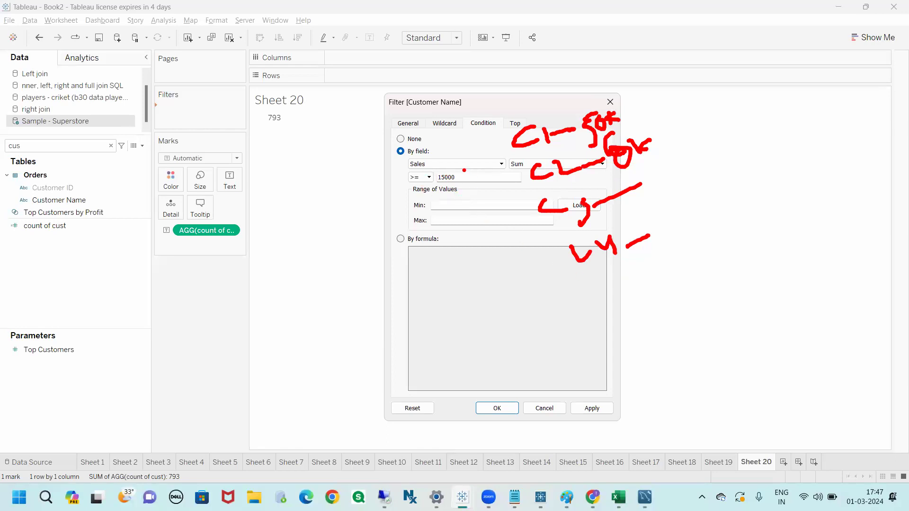
drag(647, 177, 659, 207)
mouse_move(674, 174)
mouse_down()
mouse_move(681, 191)
mouse_move(693, 179)
mouse_move(706, 191)
mouse_up()
mouse_move(666, 220)
mouse_down()
mouse_move(663, 258)
mouse_move(702, 246)
mouse_up()
drag(690, 211, 700, 245)
mouse_move(706, 216)
mouse_down()
mouse_move(699, 231)
mouse_move(712, 232)
mouse_up()
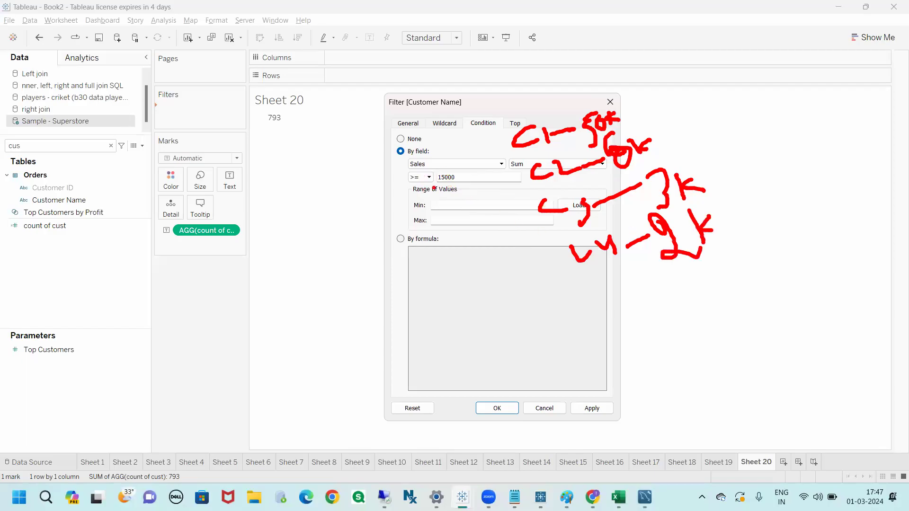
drag(624, 226, 687, 273)
drag(660, 233, 616, 267)
drag(554, 186, 652, 217)
drag(641, 182, 571, 260)
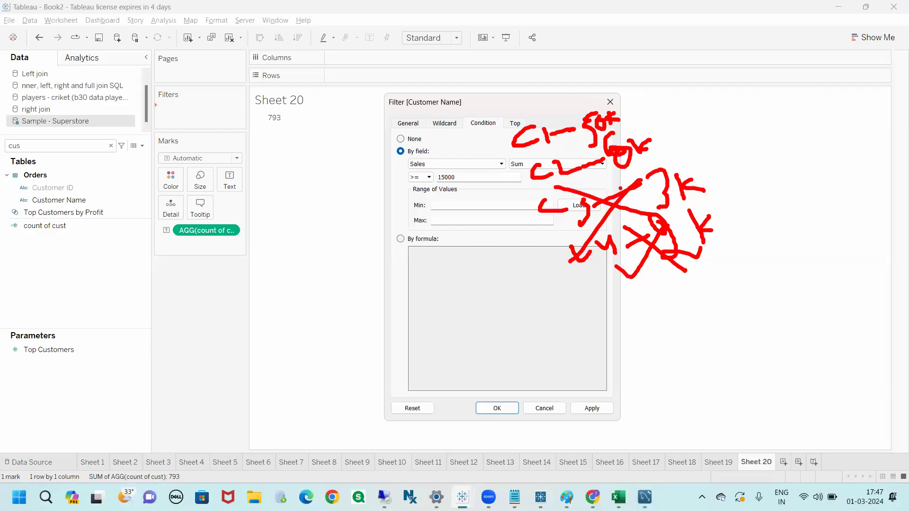
mouse_move(516, 121)
mouse_down()
mouse_move(515, 161)
mouse_move(696, 123)
mouse_move(515, 119)
mouse_up()
mouse_move(570, 119)
mouse_down()
mouse_move(637, 90)
mouse_move(618, 100)
mouse_up()
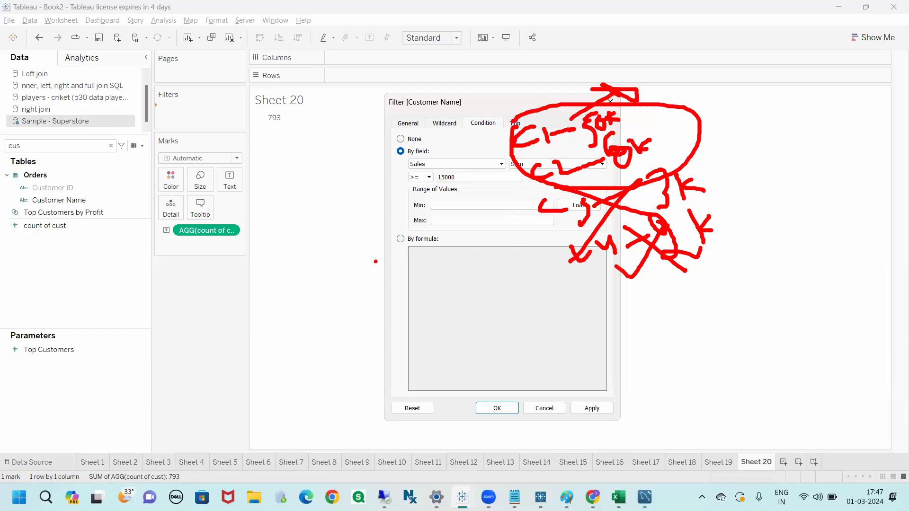
mouse_move(201, 222)
mouse_down()
mouse_move(247, 249)
mouse_move(195, 219)
mouse_move(305, 224)
mouse_move(512, 162)
mouse_move(495, 164)
mouse_move(523, 181)
mouse_up()
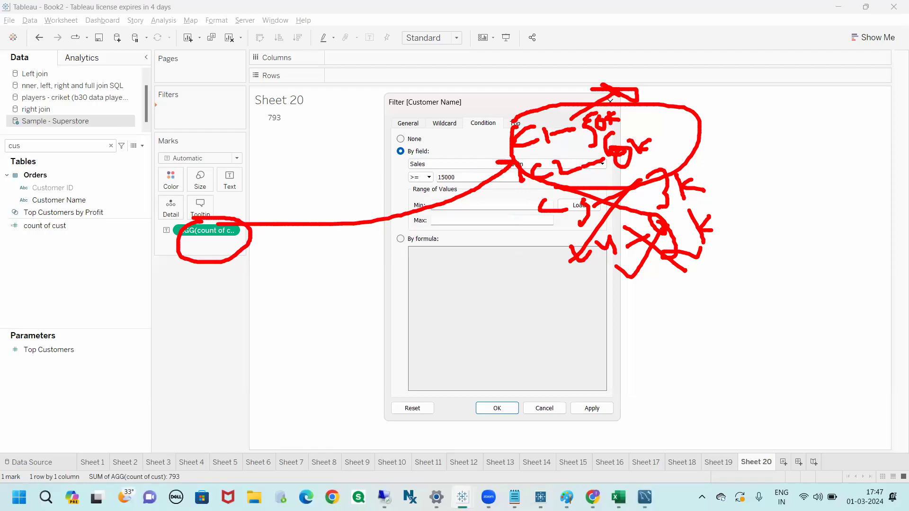
key(Escape)
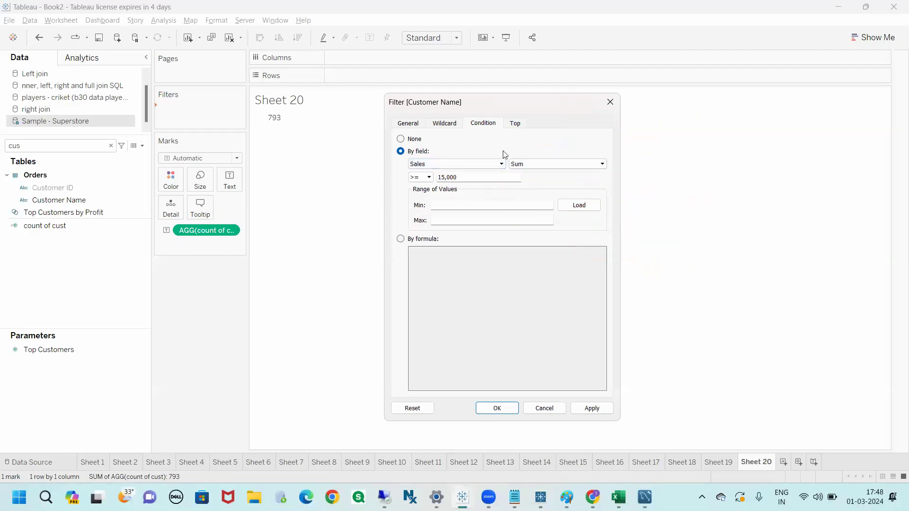
Step: Apply the Customer Name condition filter to Sheet 20 and check the customer count
click(514, 410)
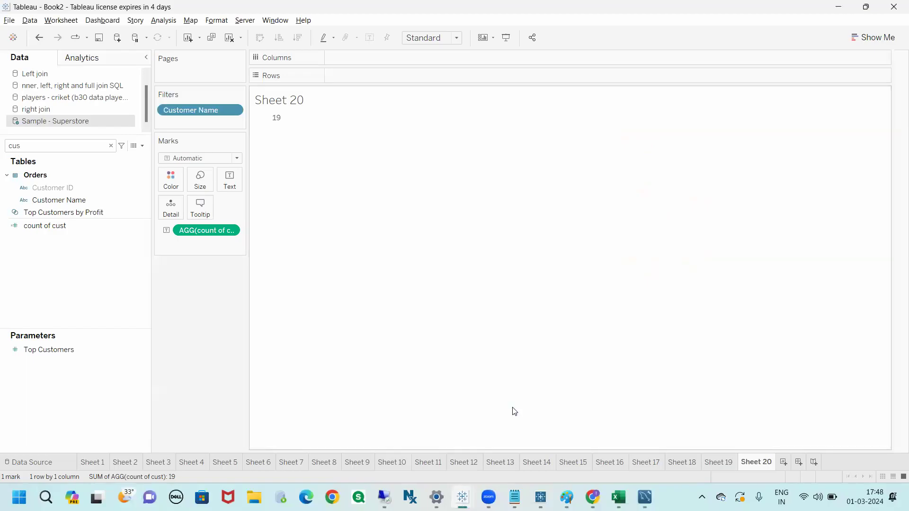
mouse_move(274, 125)
Step: Examine the SUM(Sales) filter and row count on Sheet 19 for comparison, and return to Sheet 20
click(718, 463)
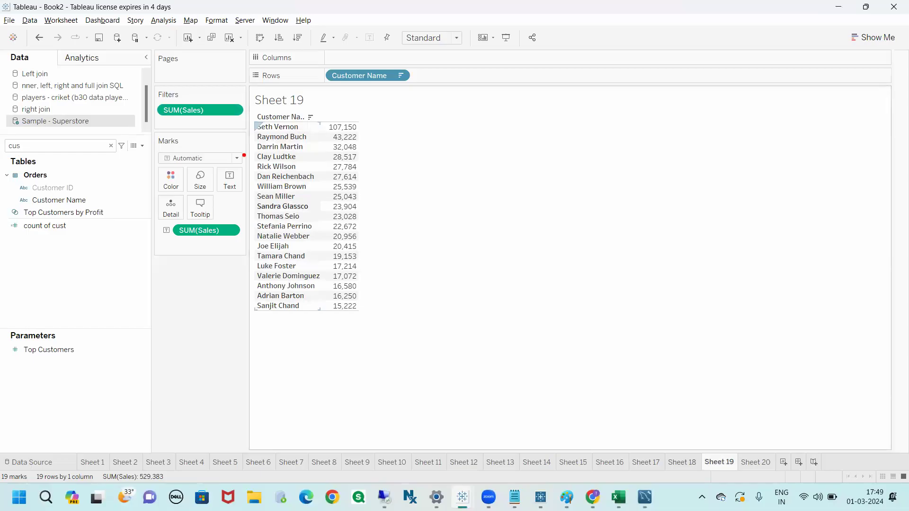
mouse_move(180, 104)
mouse_down()
mouse_move(142, 116)
mouse_move(224, 123)
mouse_move(192, 100)
mouse_move(161, 101)
mouse_up()
mouse_move(199, 134)
mouse_down()
mouse_move(211, 160)
mouse_move(214, 139)
mouse_move(201, 143)
mouse_up()
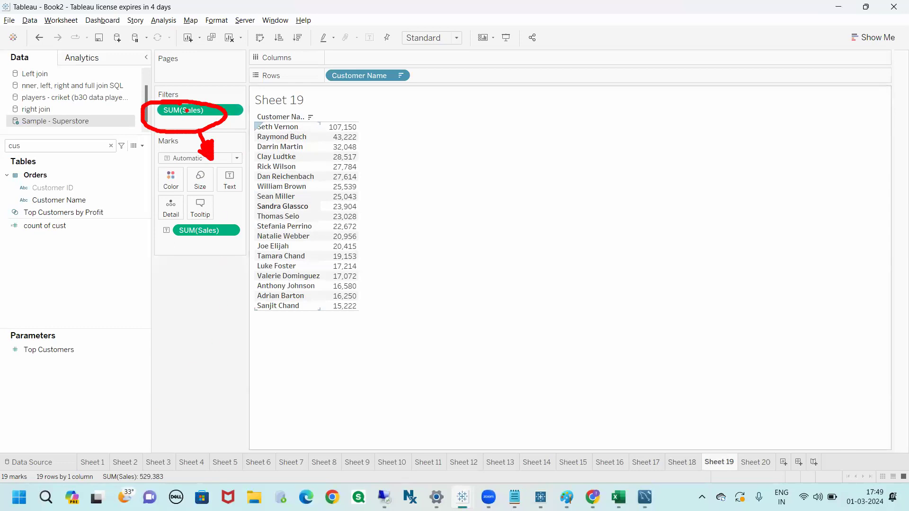
mouse_move(27, 462)
mouse_down()
mouse_move(50, 494)
mouse_move(24, 451)
mouse_up()
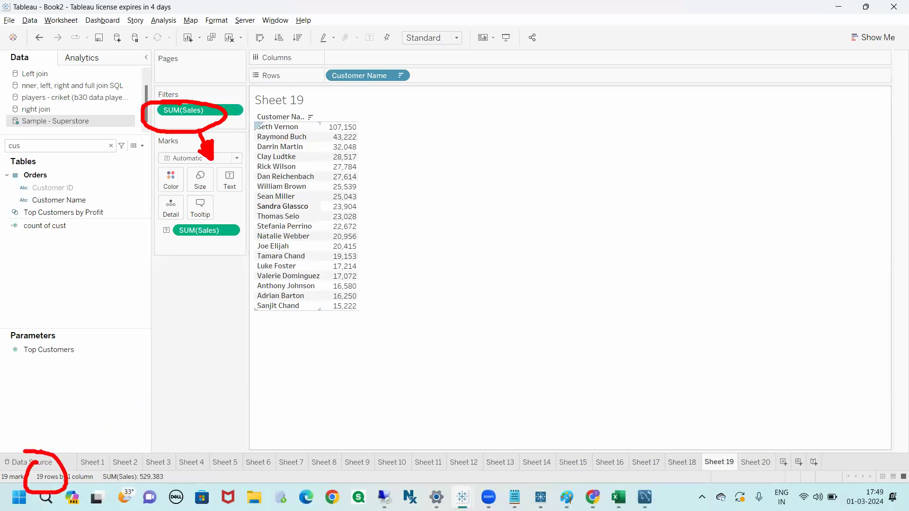
key(Escape)
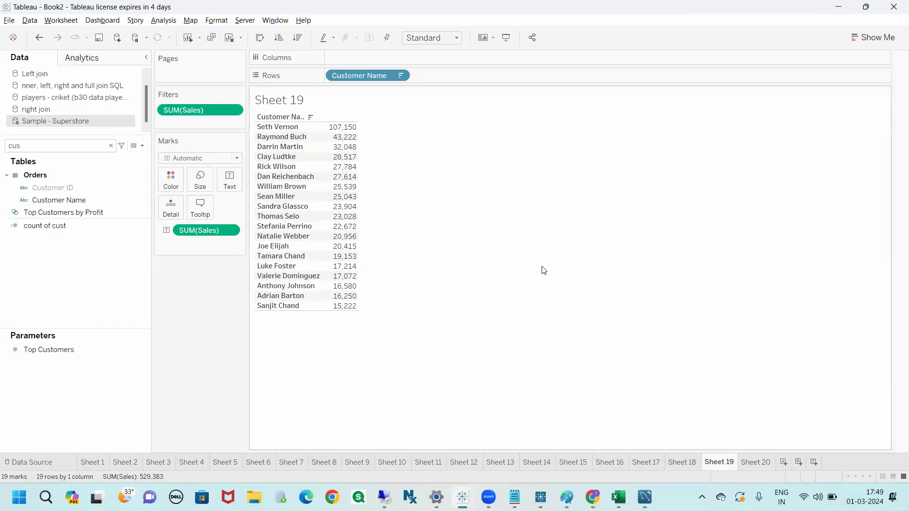
right_click(557, 272)
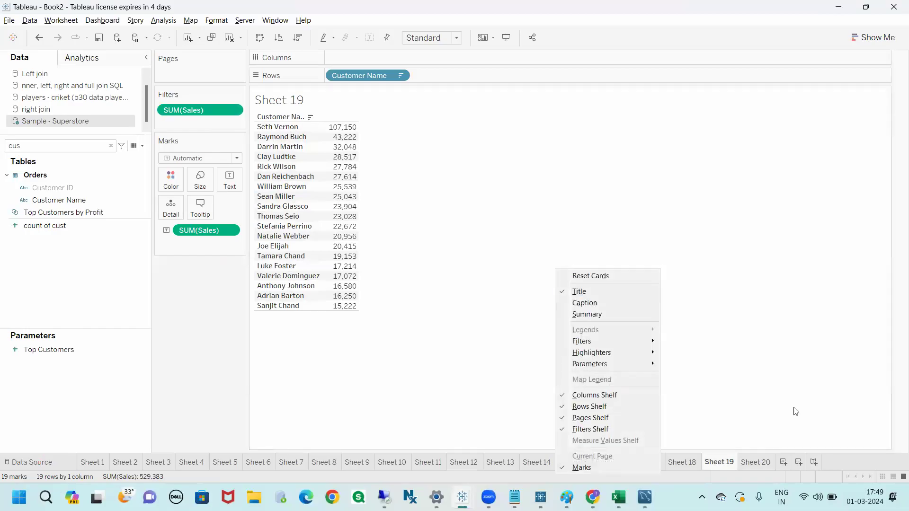
click(752, 465)
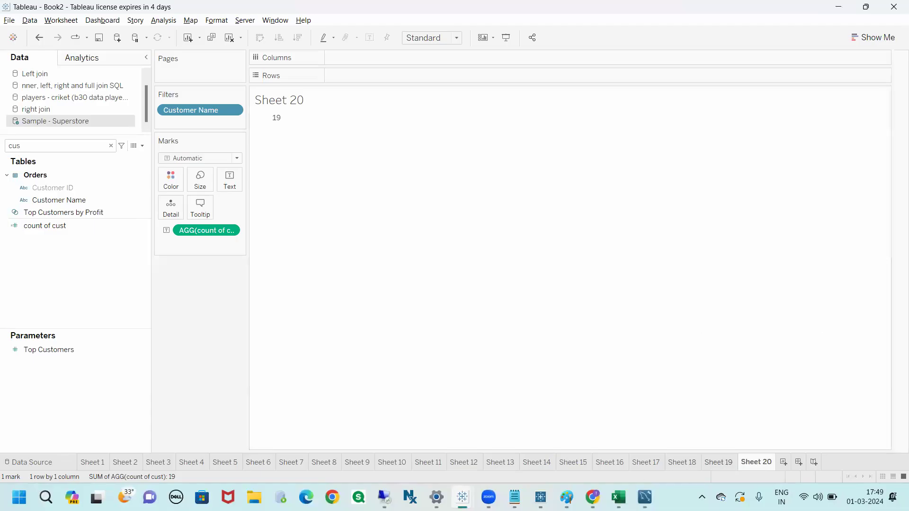
Step: Switch to the Excel workbook and enter "each region >=15k?" in cell Q6 beneath the ? Filter heading
mouse_move(618, 498)
click(685, 429)
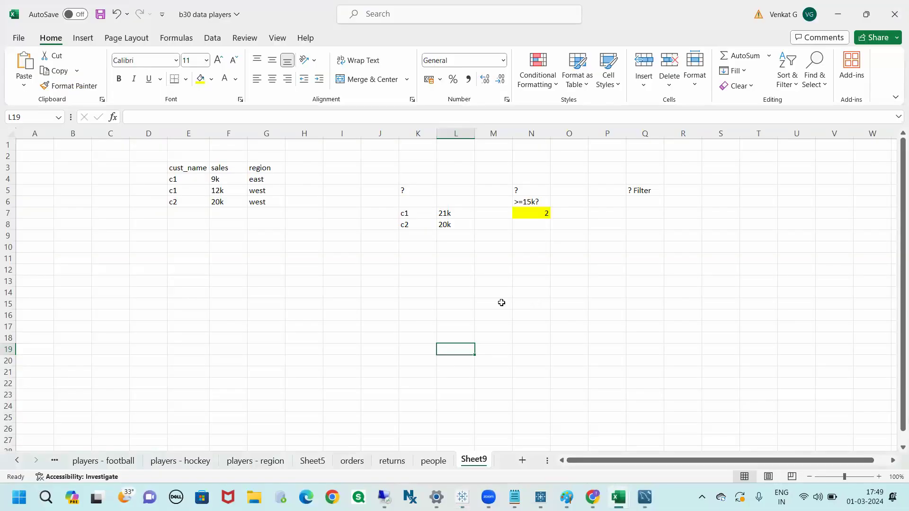
click(638, 263)
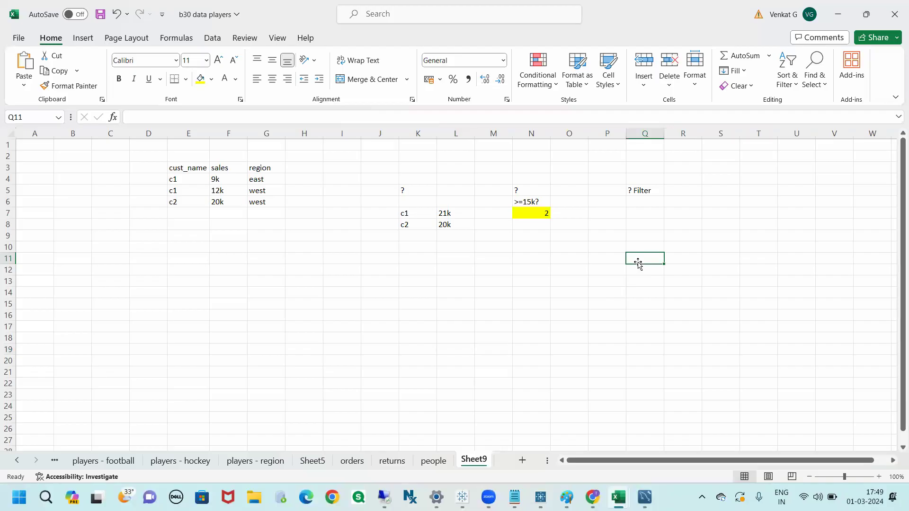
click(637, 201)
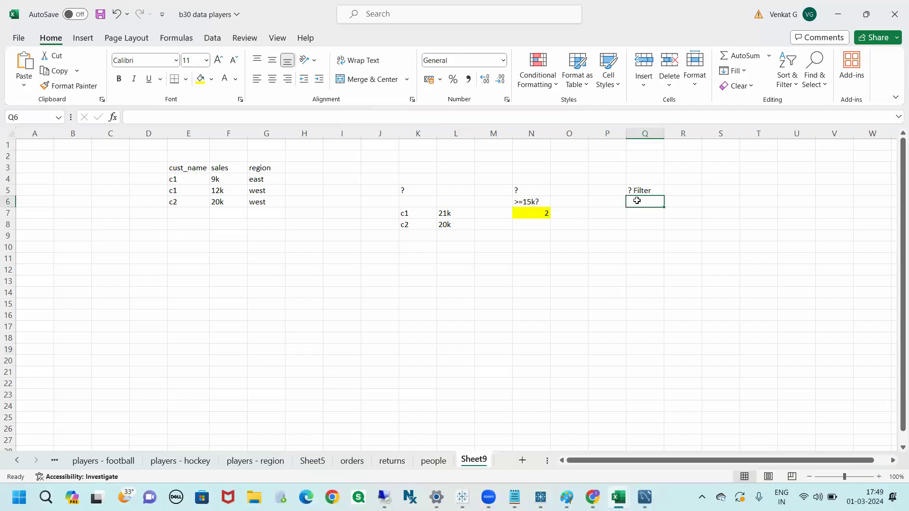
text(each region )
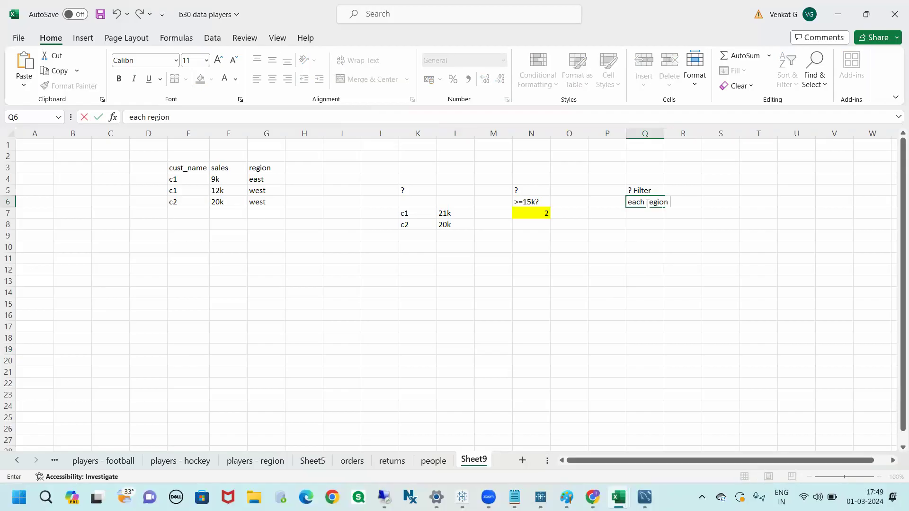
text(>=15k?)
Step: Return to Tableau, find the Region field and add it to Sheet 20's filters with Use all selected
key(alt+Tab)
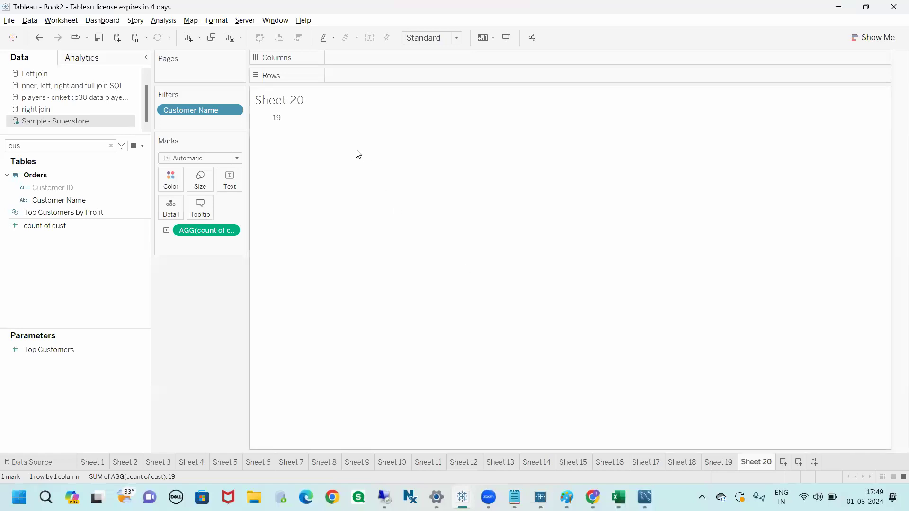
click(105, 145)
key(BackSpace)
key(BackSpace)
key(BackSpace)
text(reg)
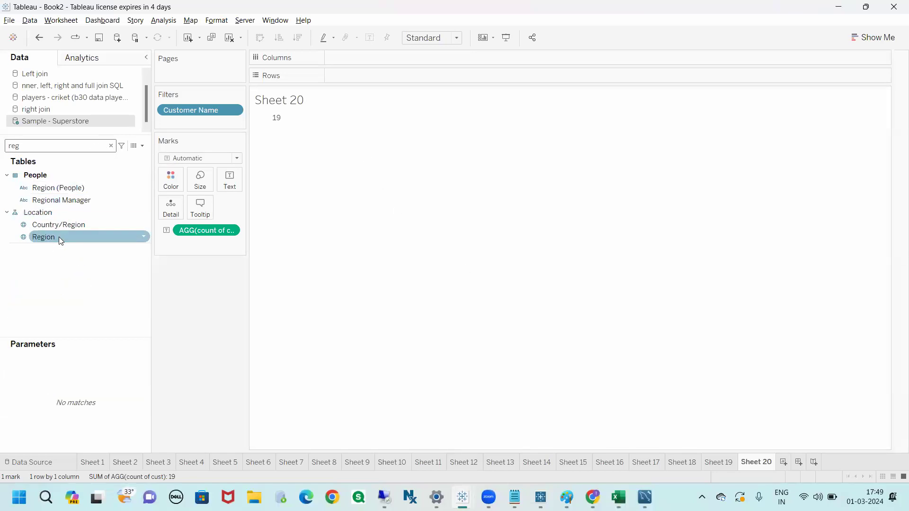
drag(59, 237, 179, 126)
click(465, 128)
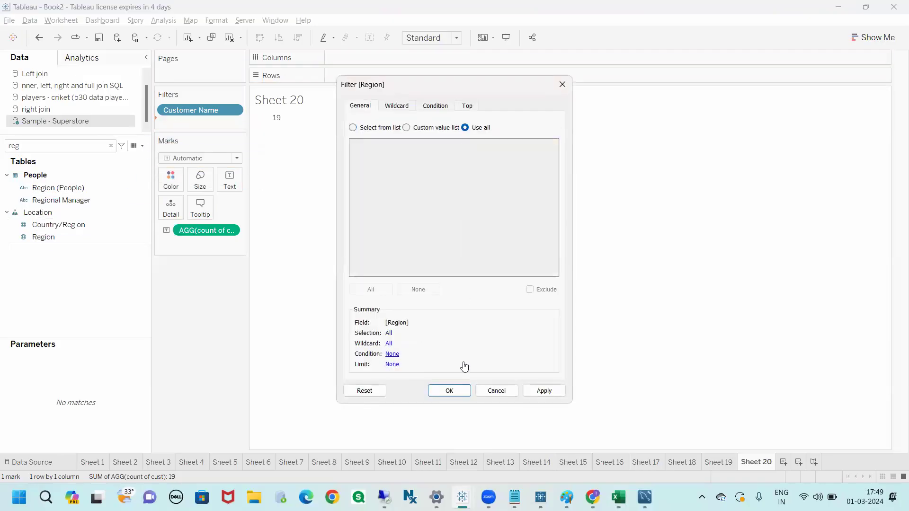
click(454, 391)
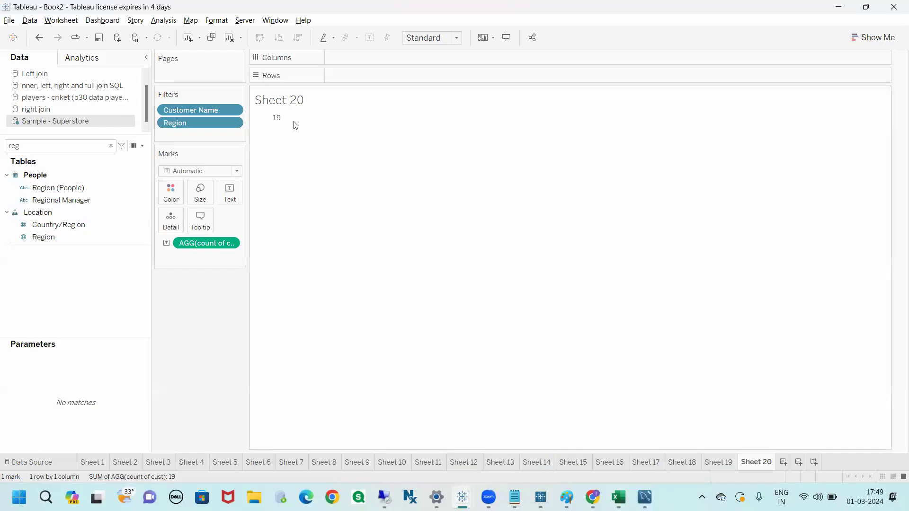
Step: Show the Region filter on Sheet 20 and limit it to Central
click(234, 126)
click(208, 148)
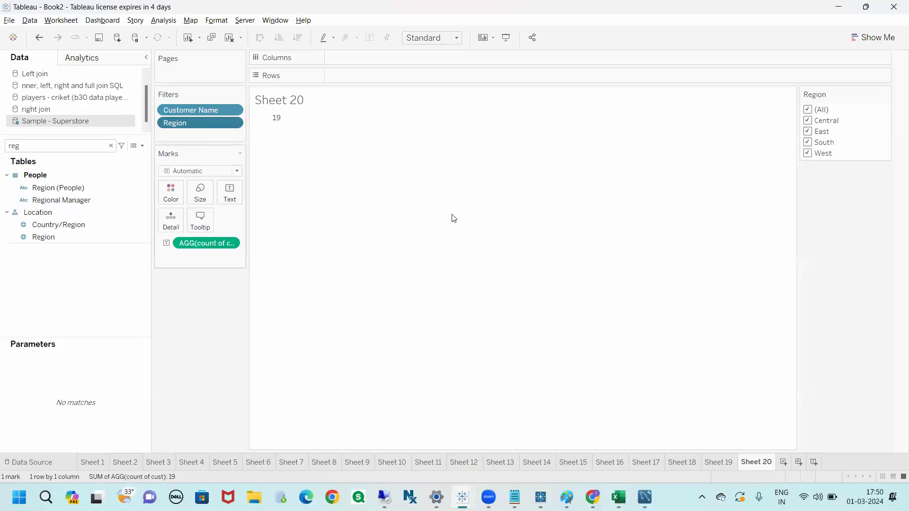
click(809, 111)
click(810, 121)
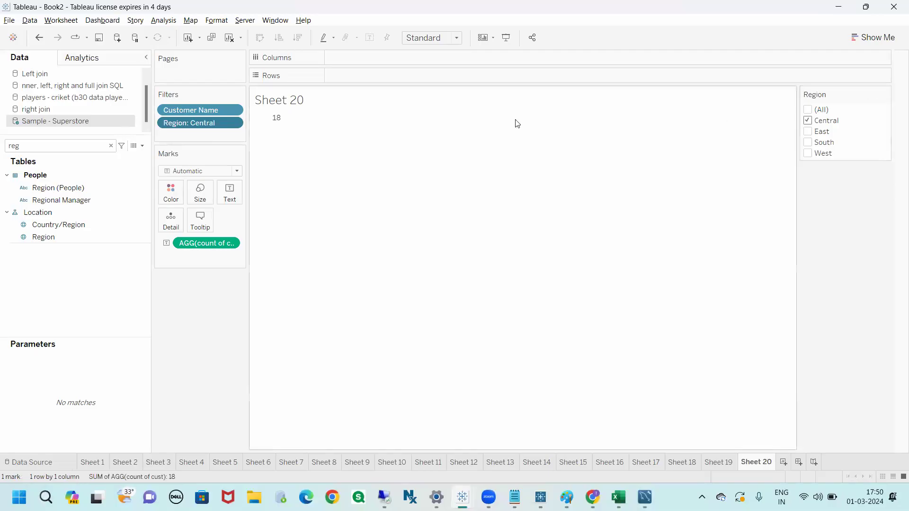
Step: Examine the customer count on Sheet 20 in relation to the Central region selection
mouse_move(259, 109)
mouse_down()
mouse_move(265, 153)
mouse_move(258, 101)
mouse_up()
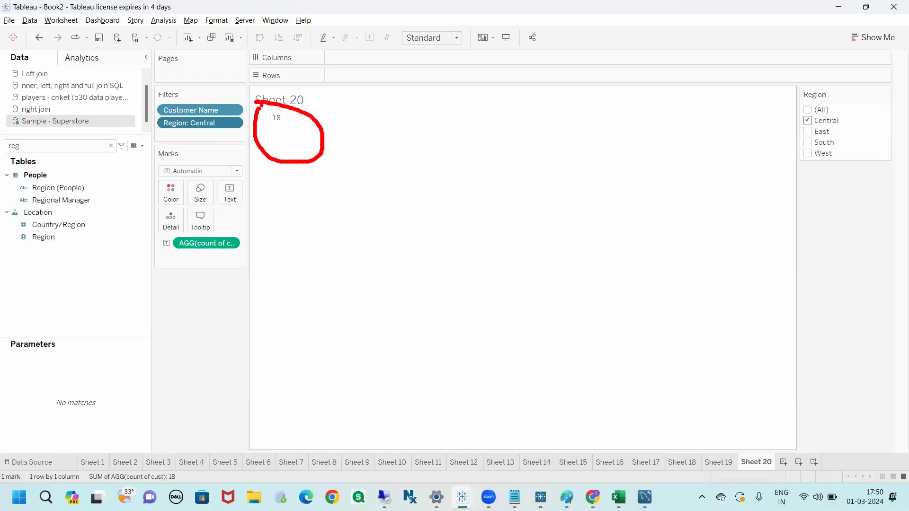
drag(791, 123, 834, 127)
mouse_move(305, 128)
mouse_down()
mouse_move(746, 126)
mouse_move(748, 118)
mouse_move(761, 141)
mouse_move(751, 95)
mouse_move(763, 132)
mouse_move(748, 122)
mouse_up()
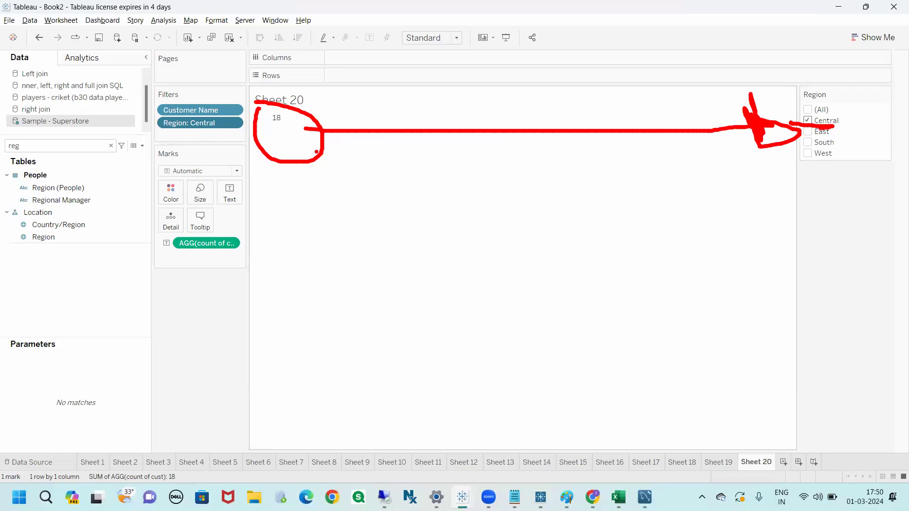
key(Escape)
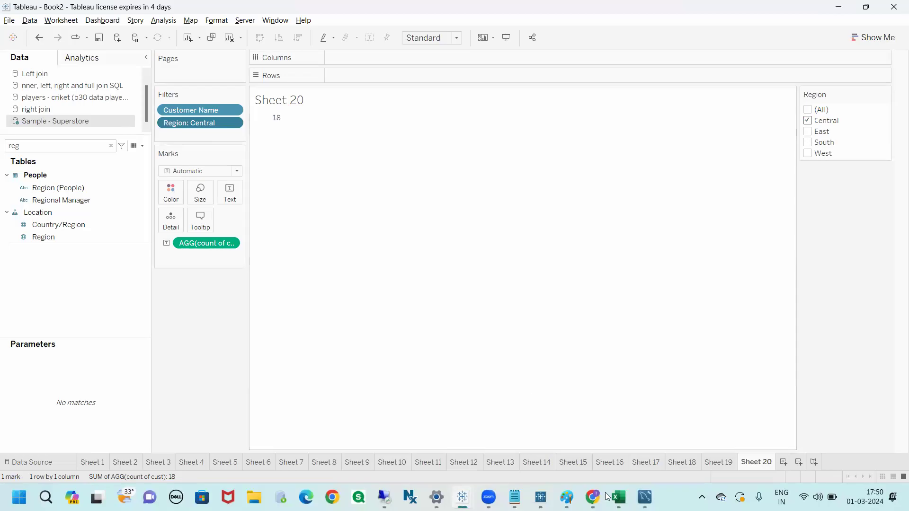
Step: Open Sheet 19 and add Region to the rows ahead of Customer Name
mouse_move(616, 497)
click(714, 462)
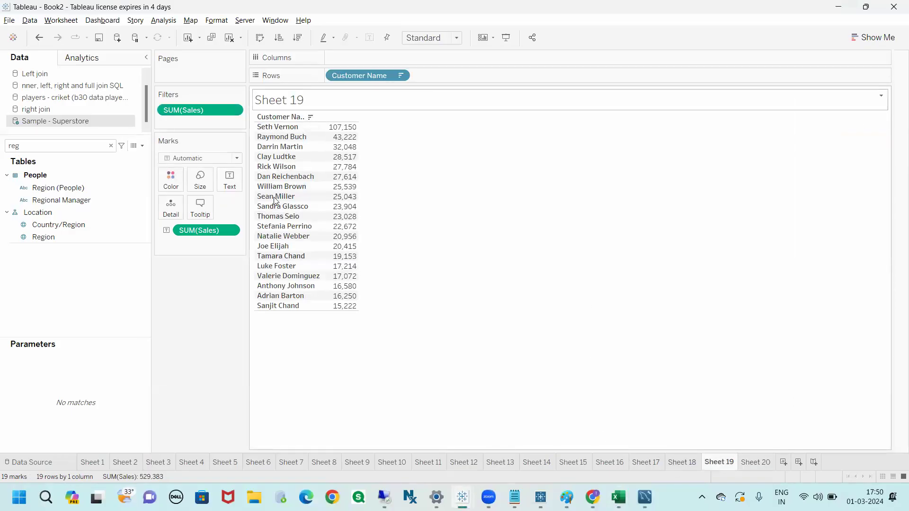
click(98, 145)
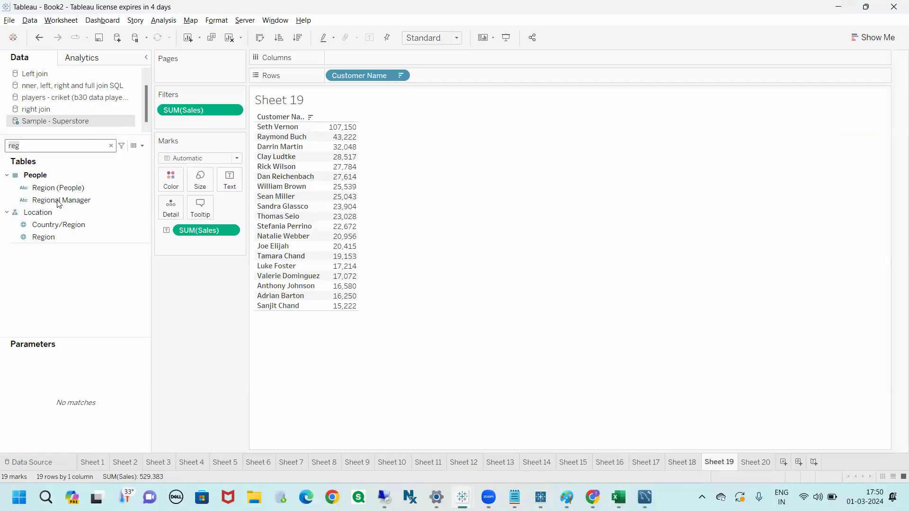
drag(55, 237, 336, 77)
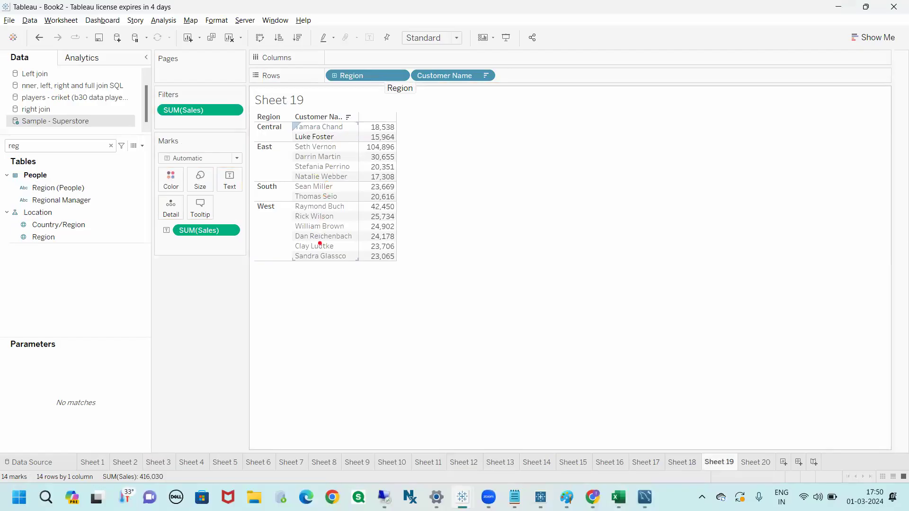
Step: Examine Sheet 19's row count by region and compare it with the count without Region
mouse_move(38, 459)
mouse_down()
mouse_move(24, 483)
mouse_move(28, 466)
mouse_move(62, 466)
mouse_move(307, 331)
mouse_move(294, 370)
mouse_up()
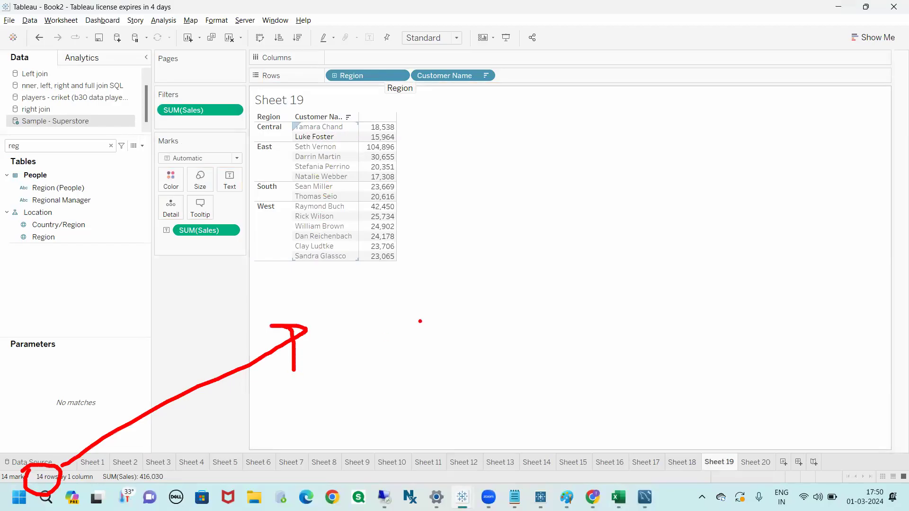
mouse_move(495, 201)
mouse_down()
mouse_move(496, 267)
mouse_move(519, 200)
mouse_move(528, 286)
mouse_up()
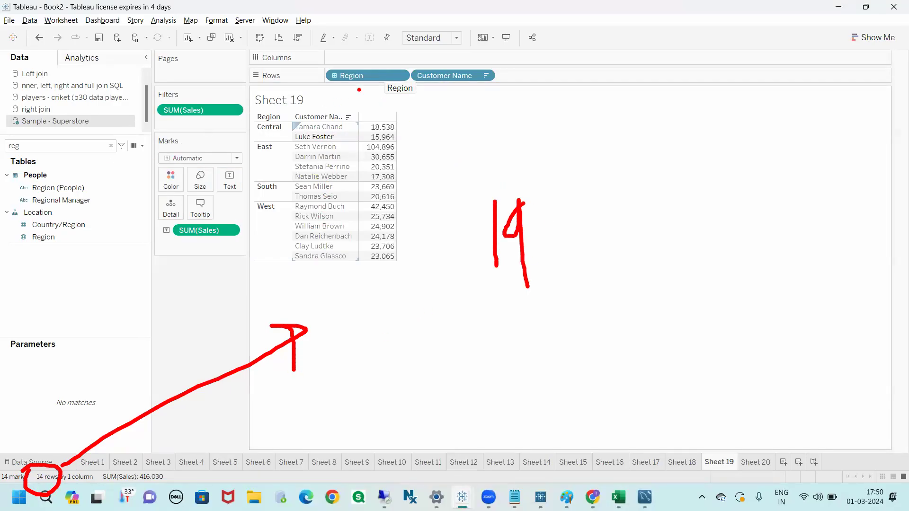
drag(526, 195, 493, 278)
drag(501, 137, 515, 179)
mouse_move(507, 136)
mouse_down()
mouse_move(539, 173)
mouse_move(540, 204)
mouse_up()
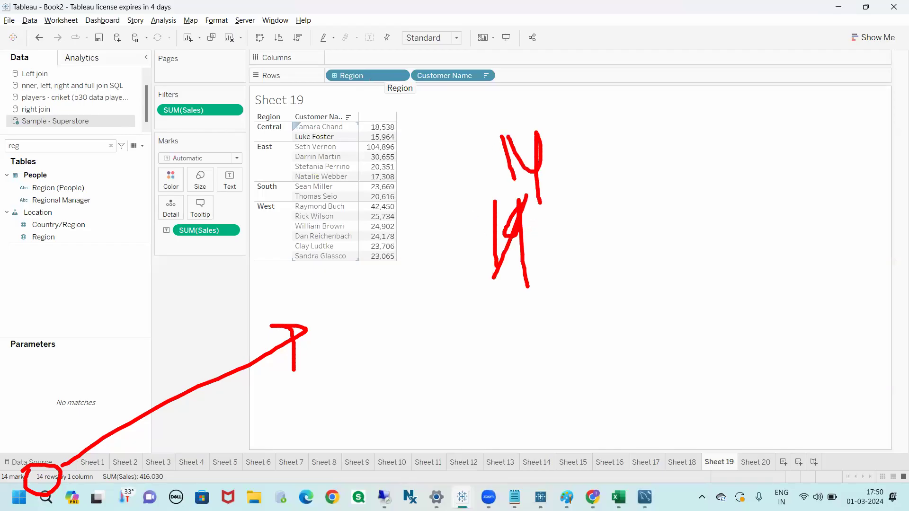
key(Escape)
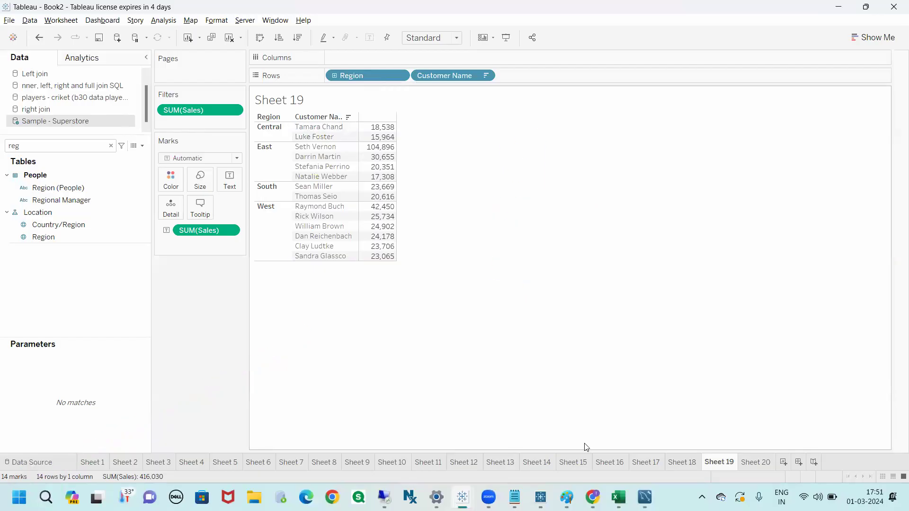
Step: Switch to Excel and examine the c1 and c2 totals, the highlighted customer count and the regions of c1
mouse_move(618, 497)
click(676, 423)
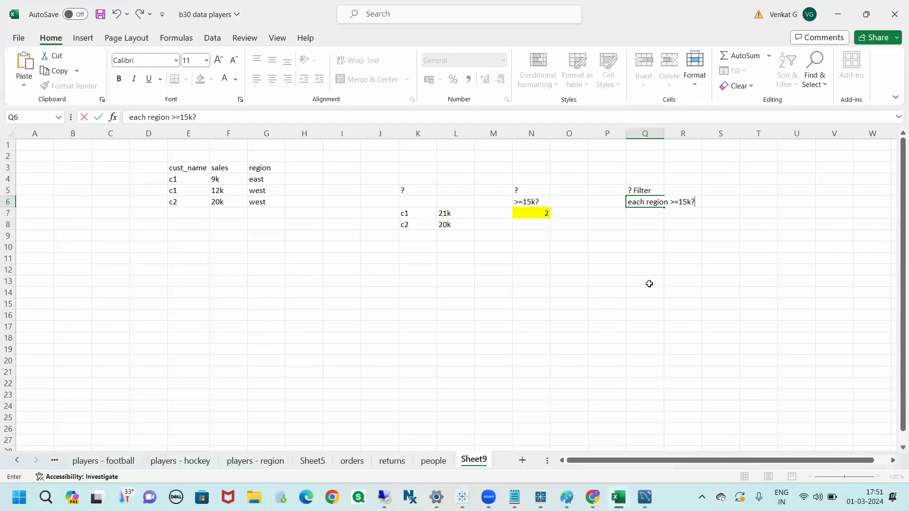
click(649, 227)
click(412, 214)
drag(407, 213, 472, 232)
click(531, 213)
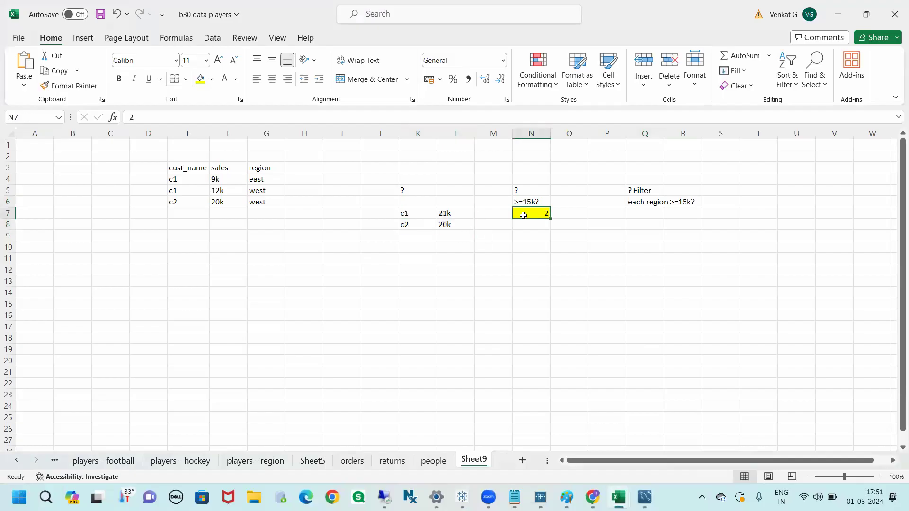
click(637, 237)
click(415, 217)
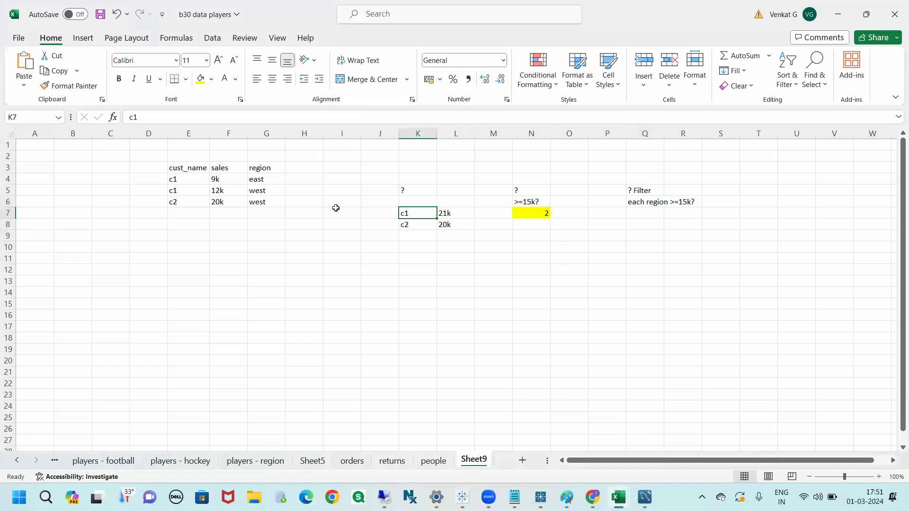
drag(271, 183, 274, 192)
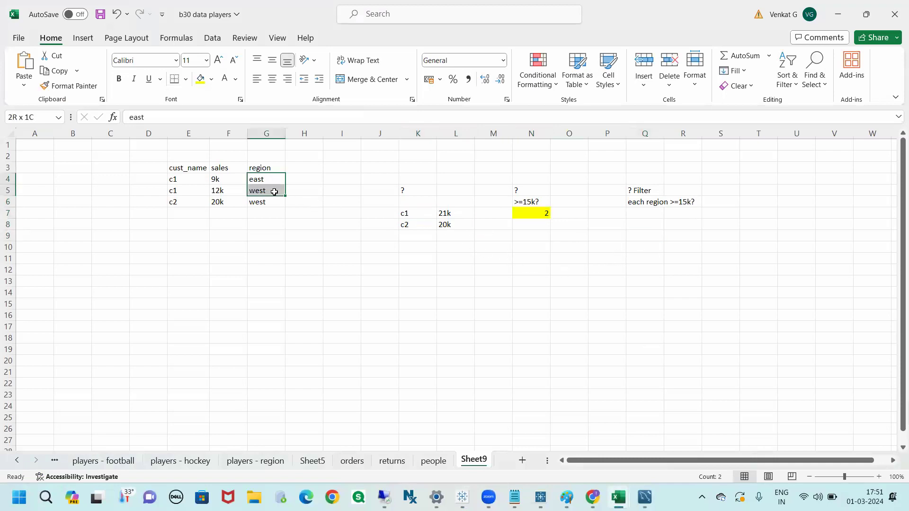
Step: Enter the headers region, cust and sales in cells Q10 to S10 for a region-level table
click(646, 250)
text(regi)
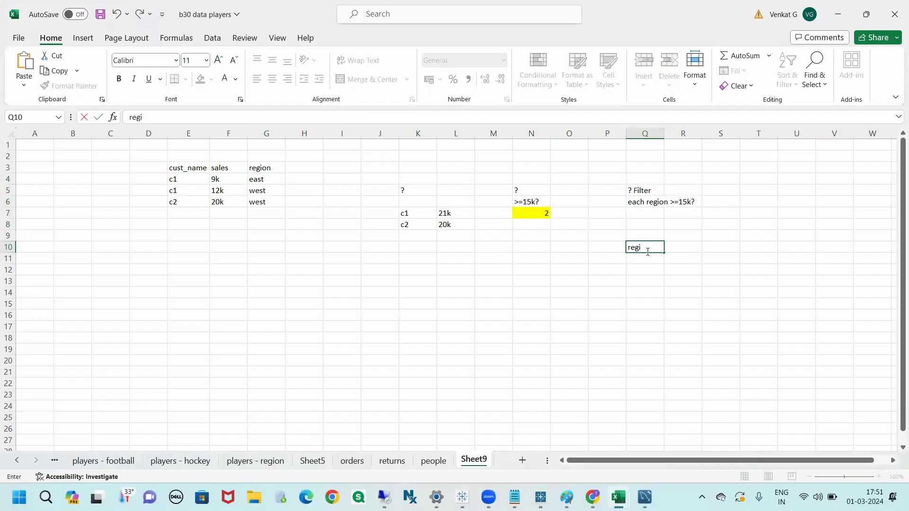
text(on)
click(675, 247)
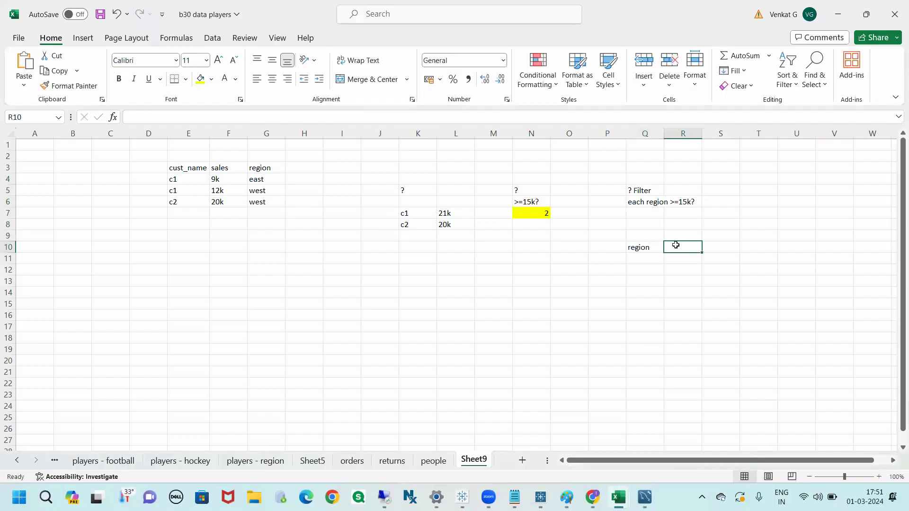
text(cust)
click(716, 245)
text(sales)
Step: Enter east with c1 and west with c1 as the first two rows beneath the region and cust headers
click(632, 260)
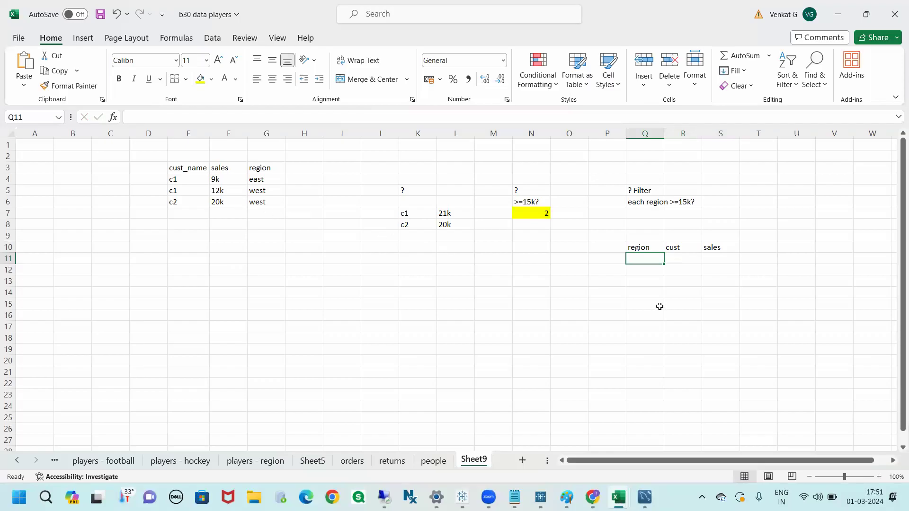
text(east)
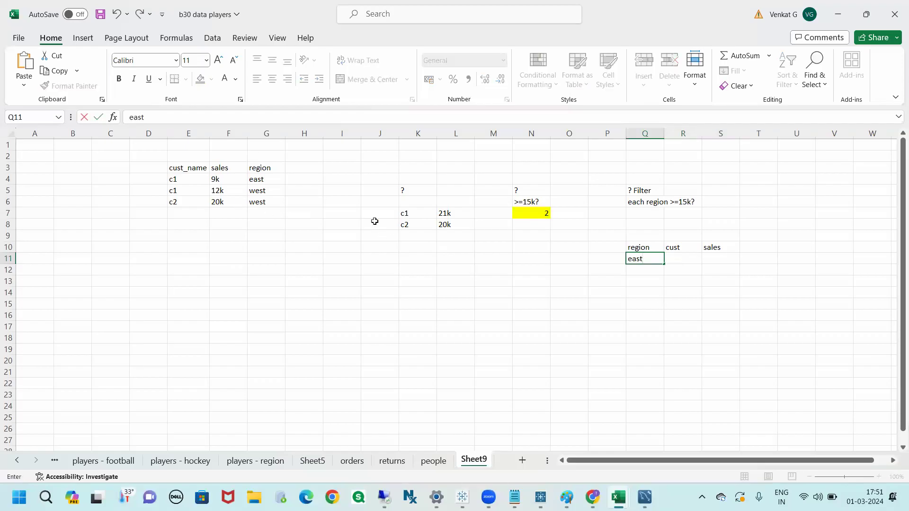
click(675, 258)
text(c1)
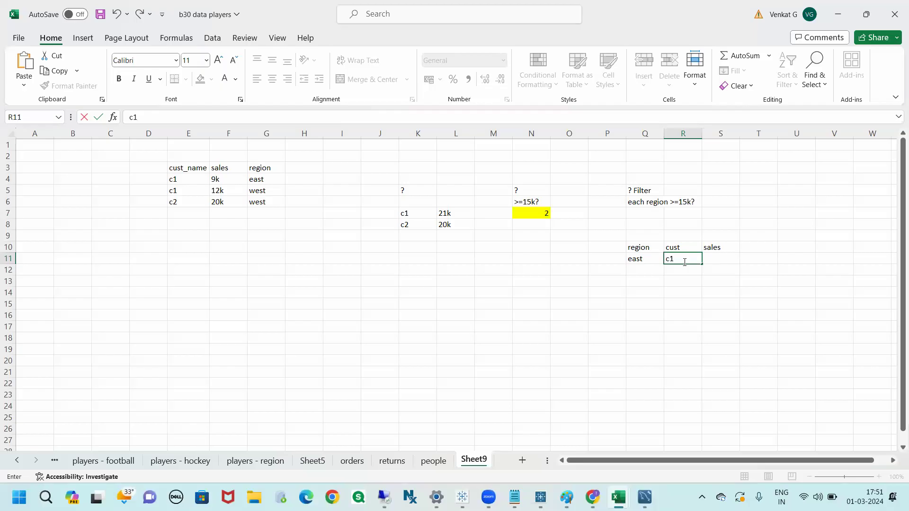
click(646, 272)
text(west)
click(668, 270)
text(c1)
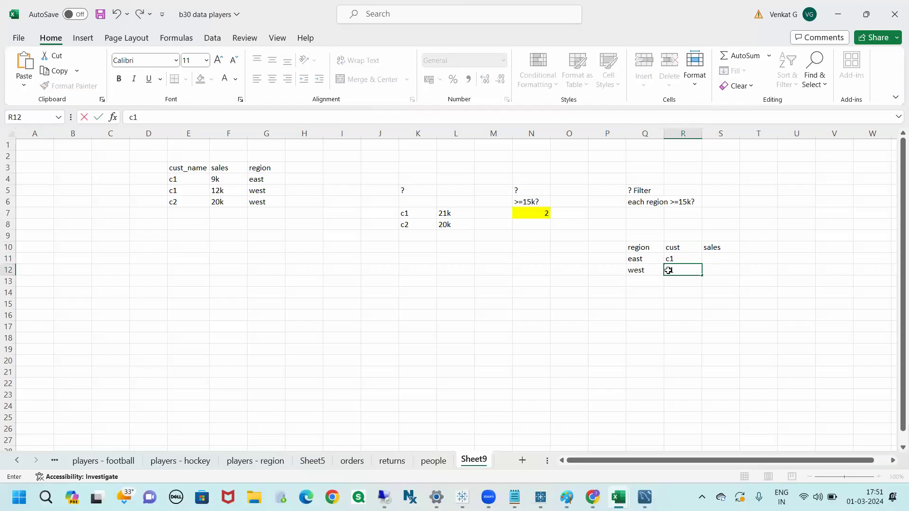
Step: Fill in the sales of c1 from the sample table as 9k for east and 12k for west
click(233, 178)
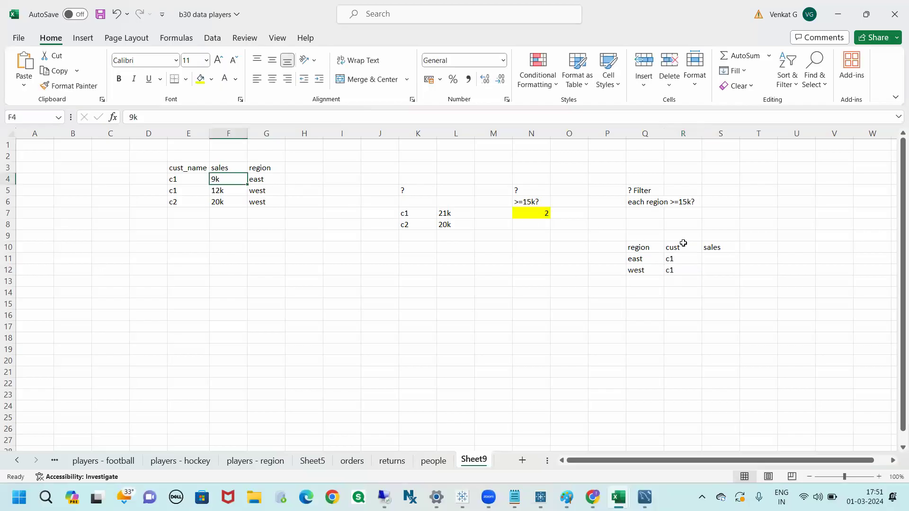
click(722, 259)
text(9k)
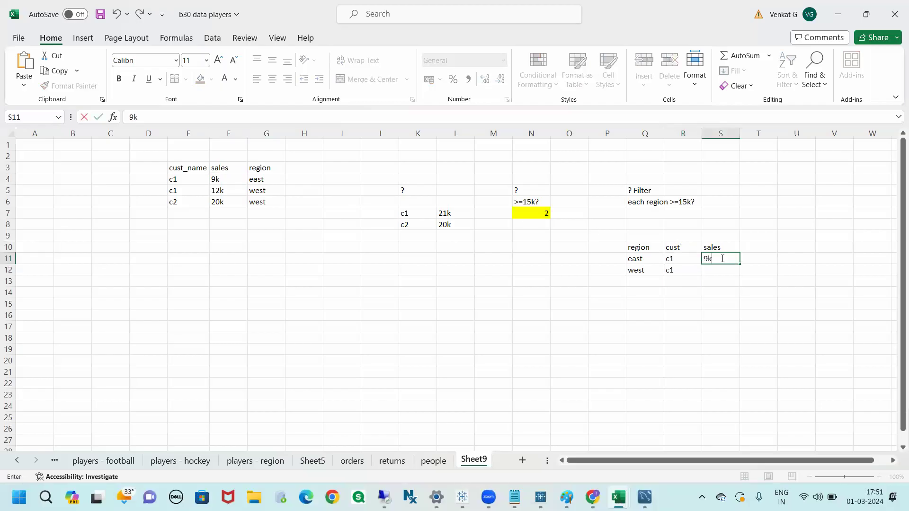
click(719, 270)
click(218, 194)
click(715, 271)
text(12k)
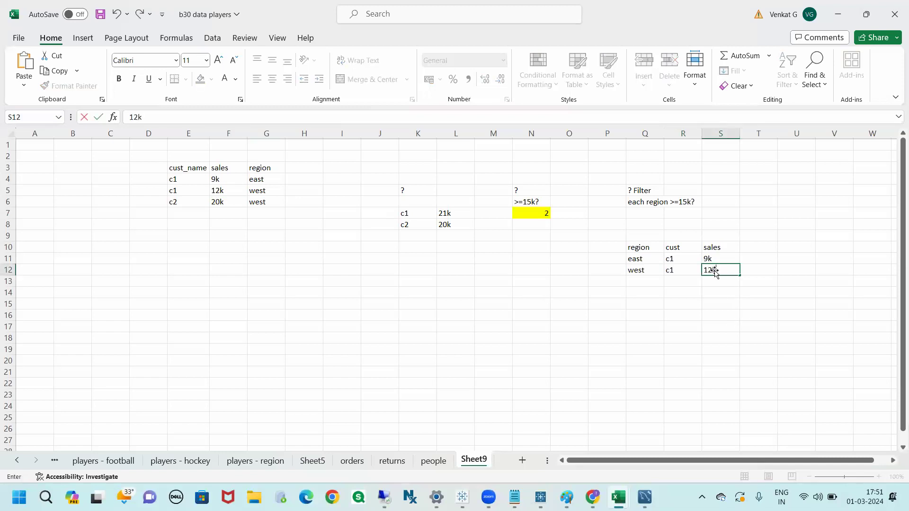
Step: Add a third row to the region-level table with west, c2 and sales of 20k
drag(414, 227, 452, 227)
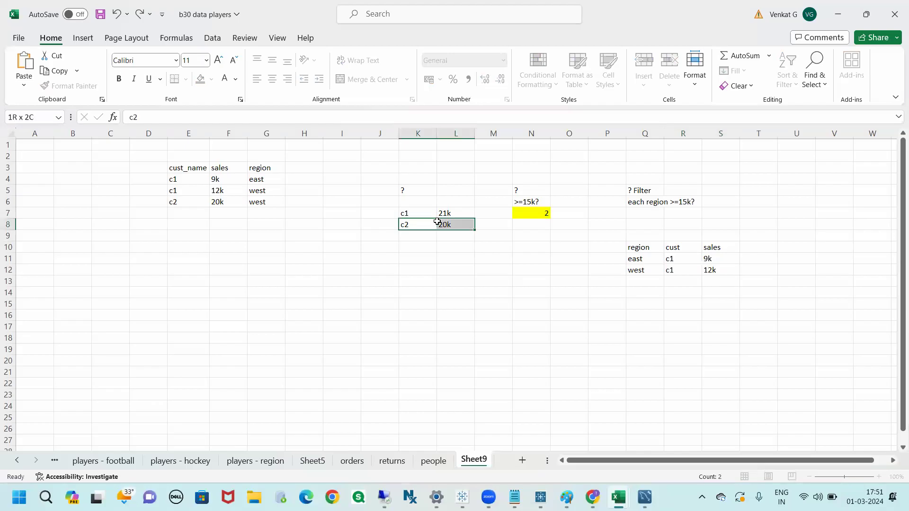
click(636, 281)
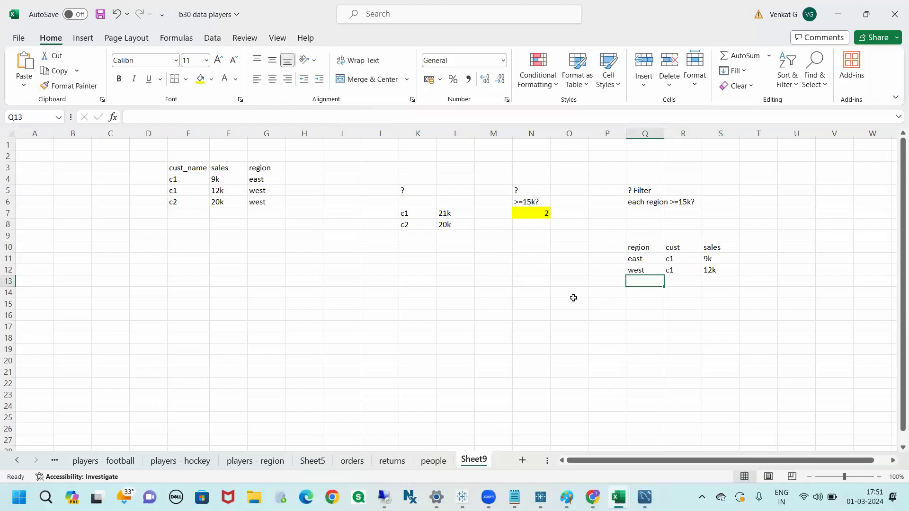
text(west)
click(682, 283)
text(c2)
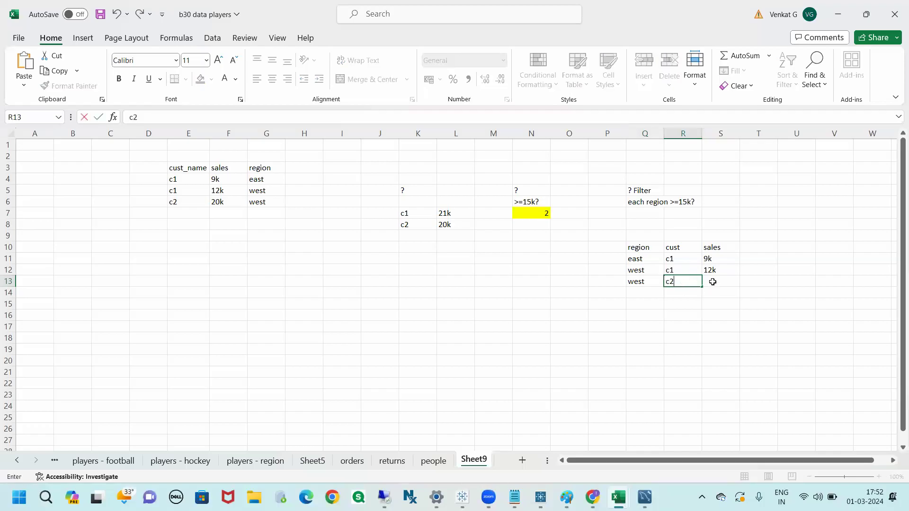
click(712, 282)
text(20k)
click(673, 304)
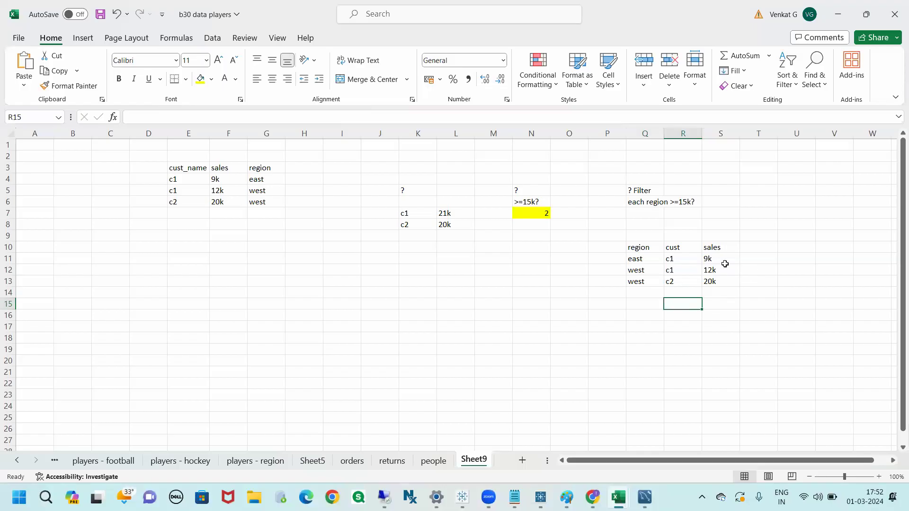
Step: Enter the condition "seals >=15k" in cell O11 beside the region-level table
drag(623, 246, 689, 289)
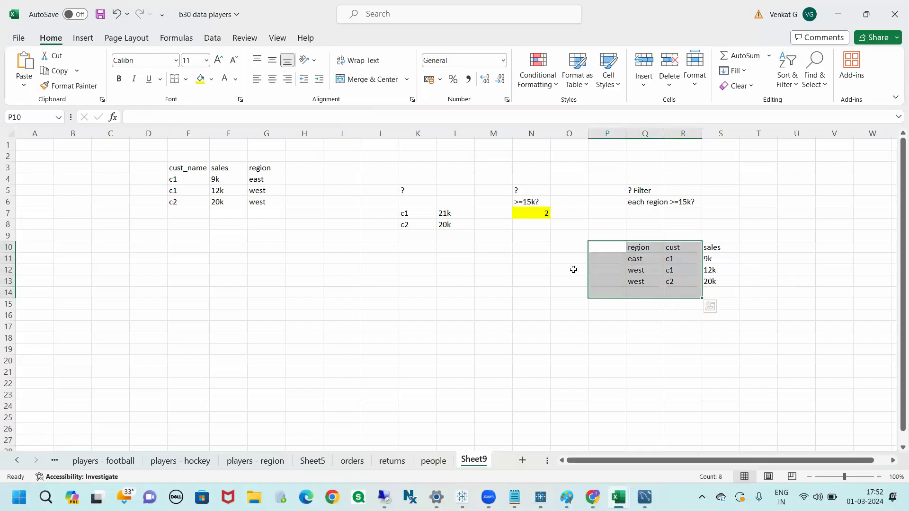
click(560, 262)
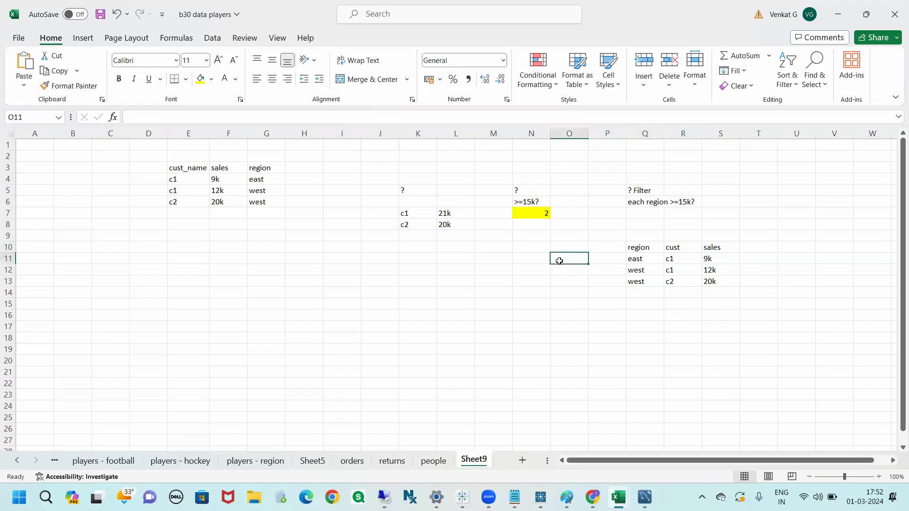
text(seals)
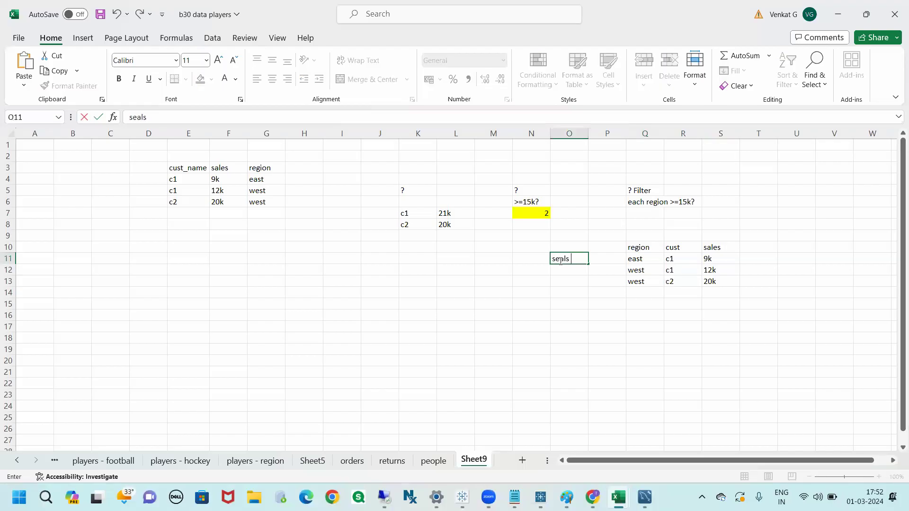
text( >=15k)
click(599, 332)
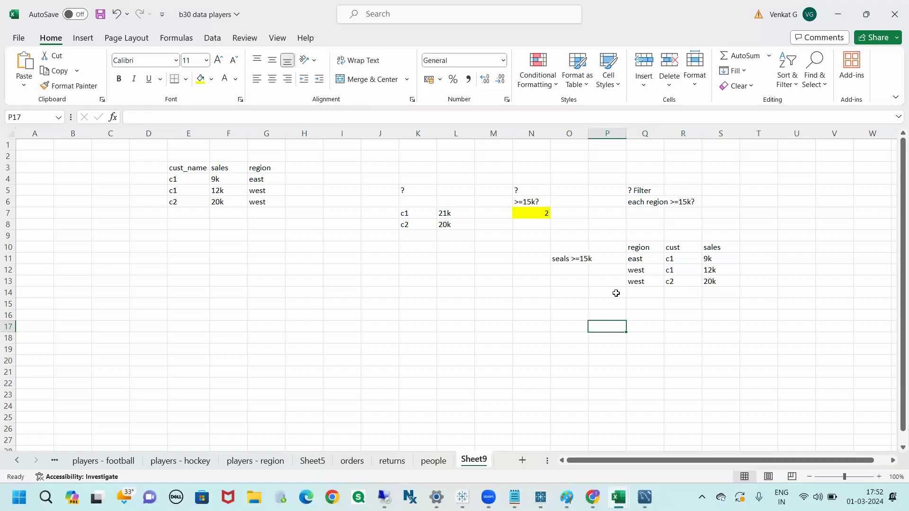
Step: Check each row of the region-level table against the >=15k condition, marking which sales values fail or pass
mouse_move(552, 248)
mouse_down()
mouse_move(610, 277)
mouse_move(542, 247)
mouse_up()
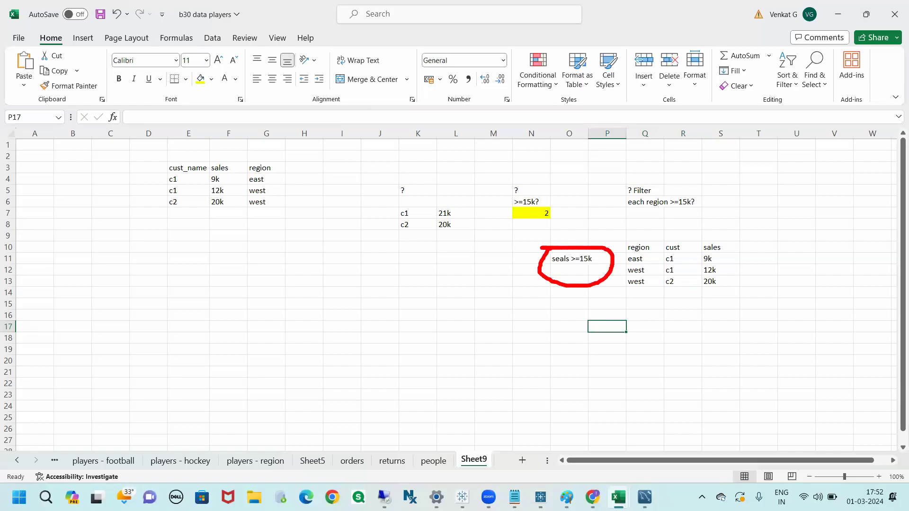
drag(619, 257, 631, 258)
mouse_move(710, 253)
mouse_down()
mouse_move(739, 259)
mouse_move(734, 292)
mouse_move(777, 266)
mouse_up()
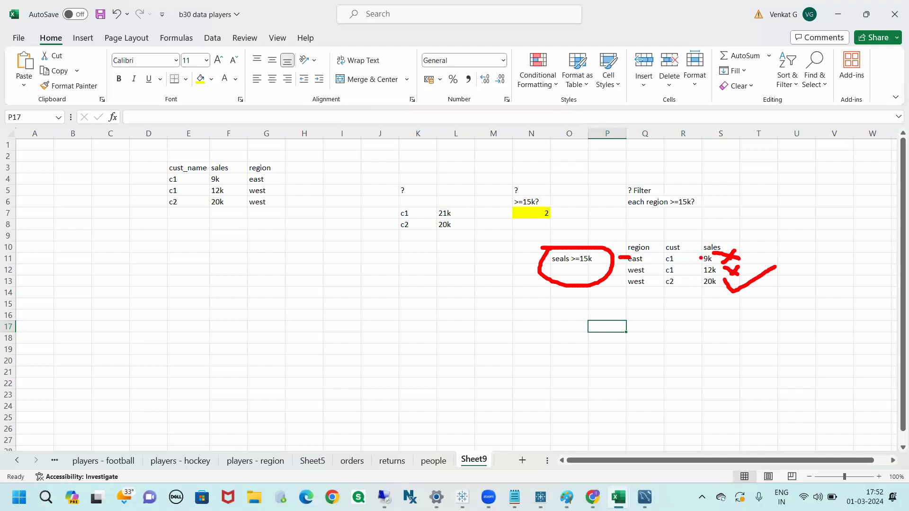
Step: Compare the overall c1 and c2 totals and customer count with the region-level rows, using temporary pen marks, and clear the marks
mouse_move(398, 208)
mouse_down()
mouse_move(390, 214)
mouse_move(459, 256)
mouse_move(475, 206)
mouse_move(391, 204)
mouse_up()
mouse_move(473, 222)
mouse_down()
mouse_move(540, 213)
mouse_move(520, 212)
mouse_move(537, 227)
mouse_up()
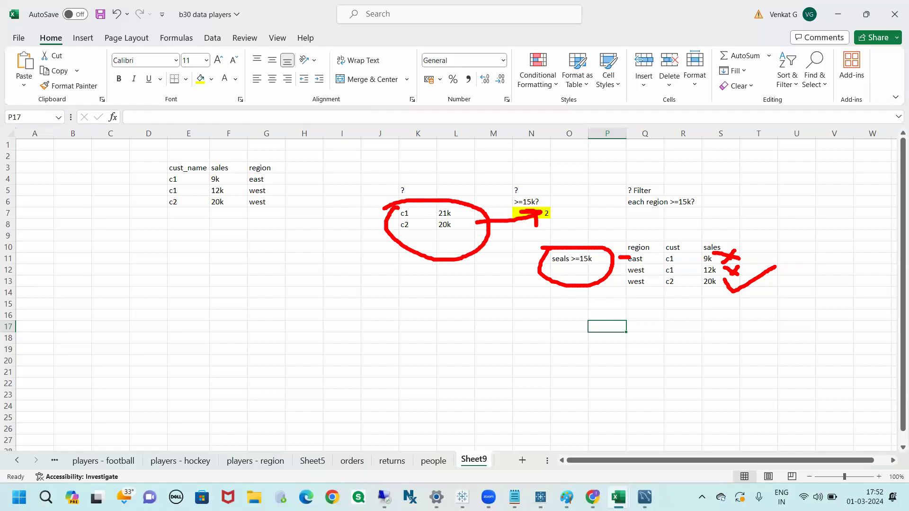
mouse_move(621, 232)
mouse_down()
mouse_move(624, 245)
mouse_move(632, 241)
mouse_up()
drag(455, 209, 699, 259)
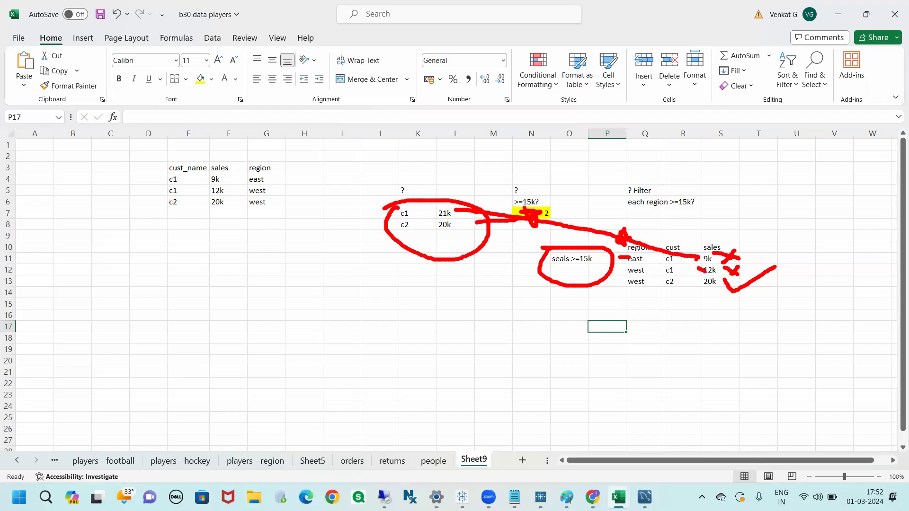
mouse_move(555, 253)
mouse_down()
mouse_move(598, 268)
mouse_move(566, 253)
mouse_up()
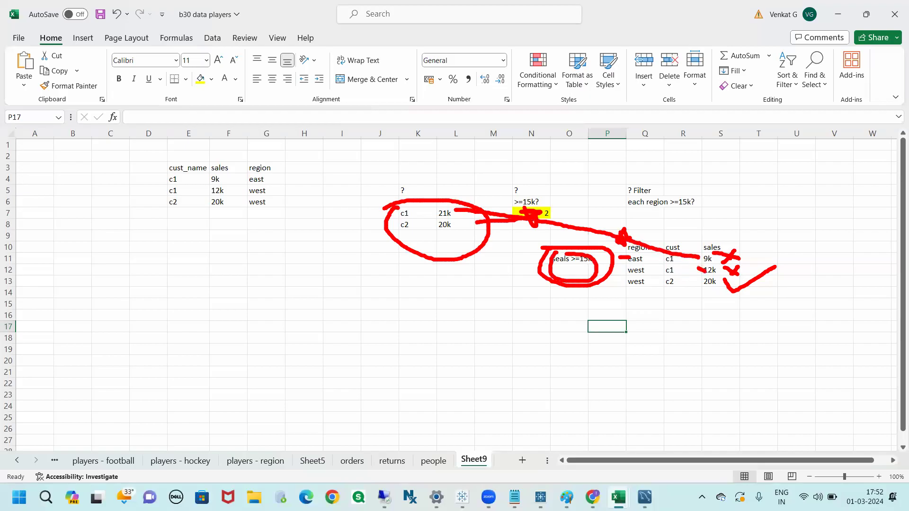
mouse_move(721, 257)
mouse_down()
mouse_move(740, 268)
mouse_move(727, 283)
mouse_up()
mouse_move(668, 256)
mouse_down()
mouse_move(661, 277)
mouse_move(687, 263)
mouse_move(672, 257)
mouse_up()
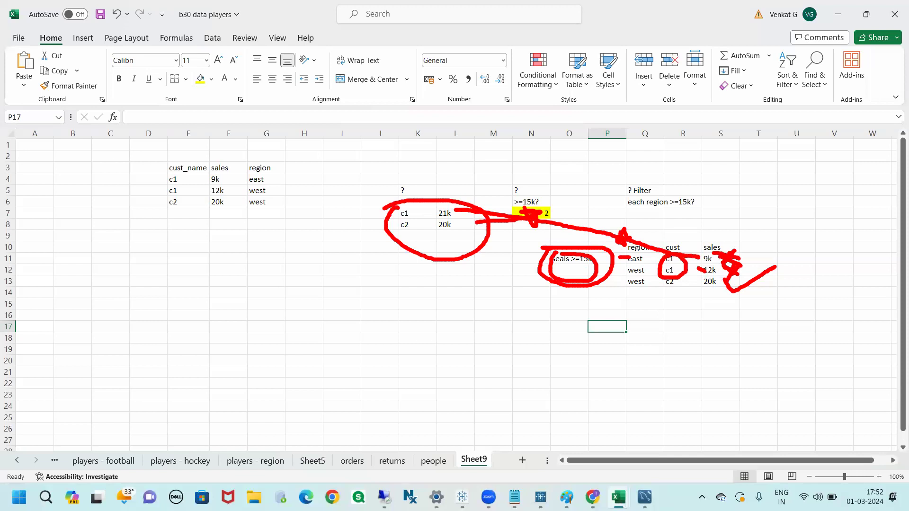
mouse_move(534, 203)
mouse_down()
mouse_move(531, 211)
mouse_move(557, 208)
mouse_move(616, 226)
mouse_move(773, 226)
mouse_move(777, 217)
mouse_move(847, 239)
mouse_up()
drag(834, 208, 843, 228)
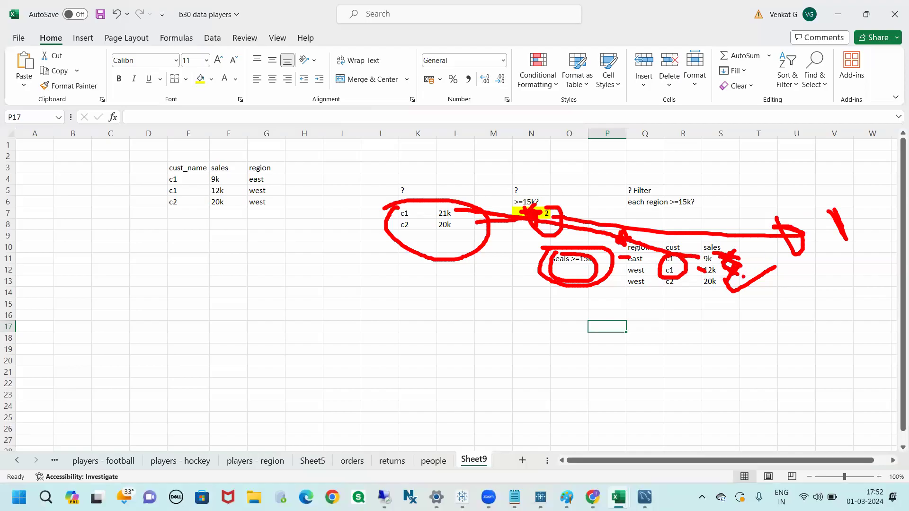
key(Escape)
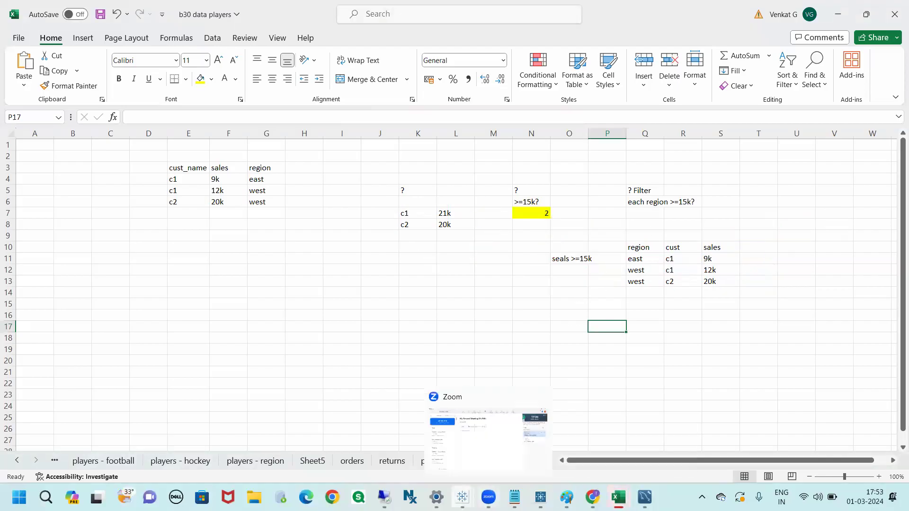
Step: Switch to Tableau and check the minimum value of the summed sales filter on Sheet 19, leaving the filter as it is
mouse_move(462, 497)
click(582, 443)
mouse_move(515, 497)
mouse_move(462, 497)
click(481, 452)
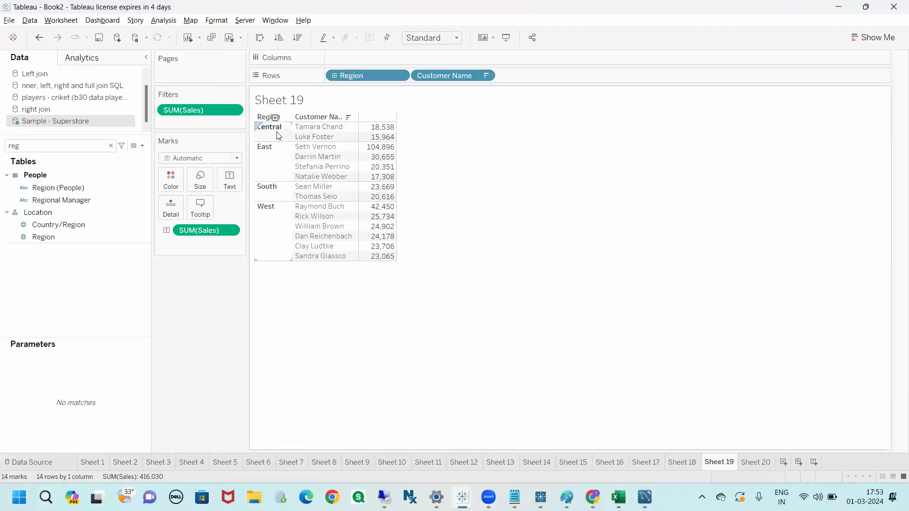
mouse_move(391, 129)
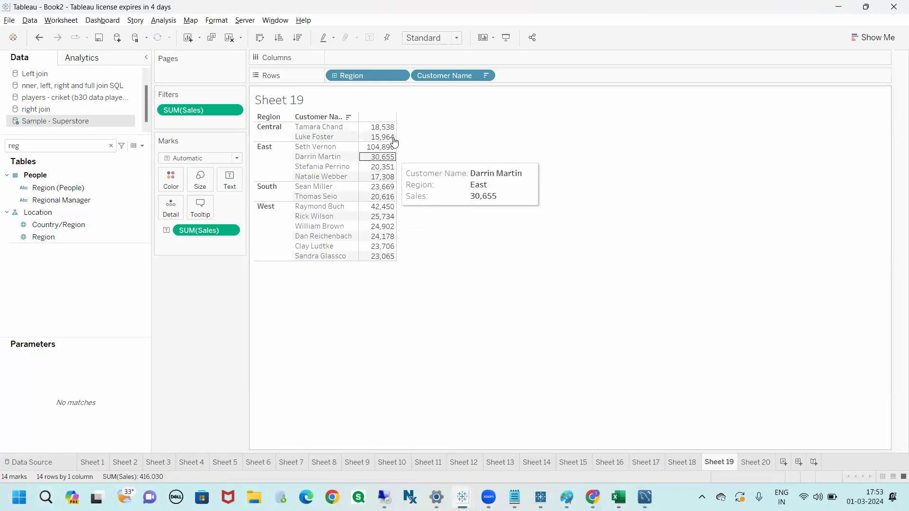
click(238, 110)
click(195, 121)
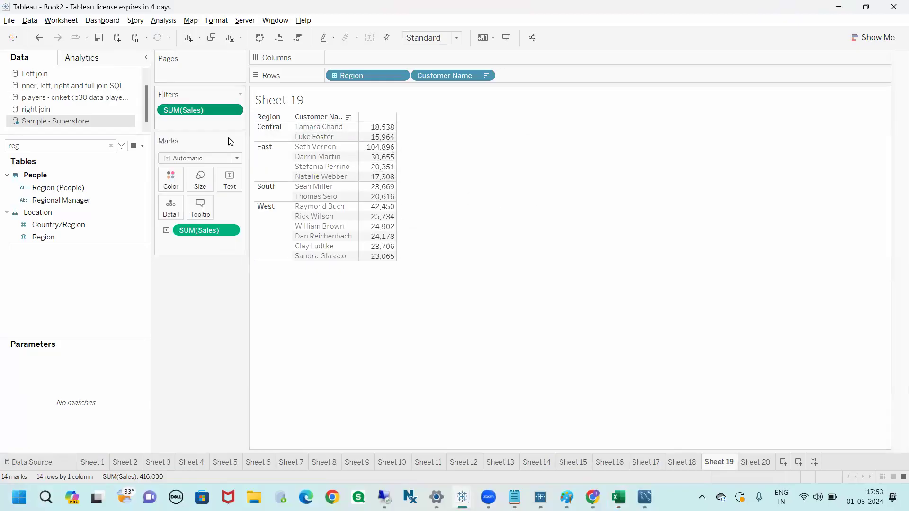
double_click(385, 239)
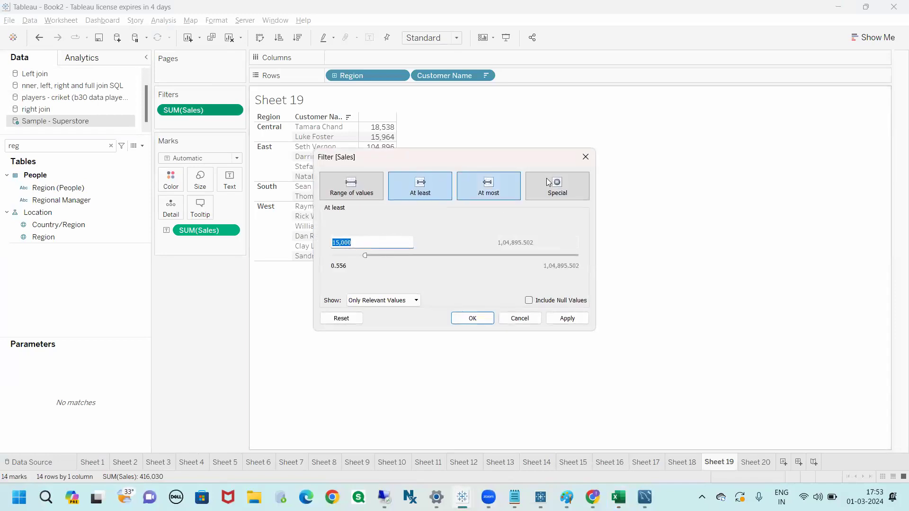
click(585, 158)
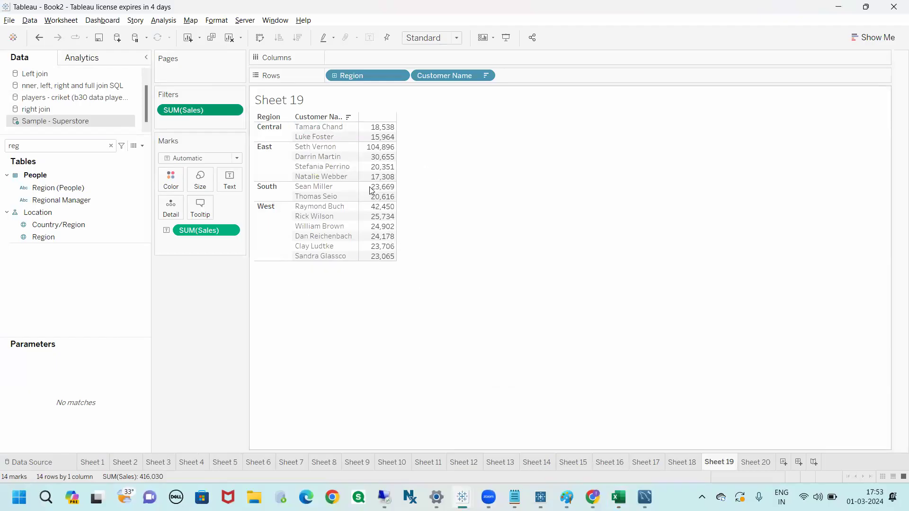
Step: Check how many customers remain in the Central, East and West regions of Sheet 19, and clear the selection
click(268, 137)
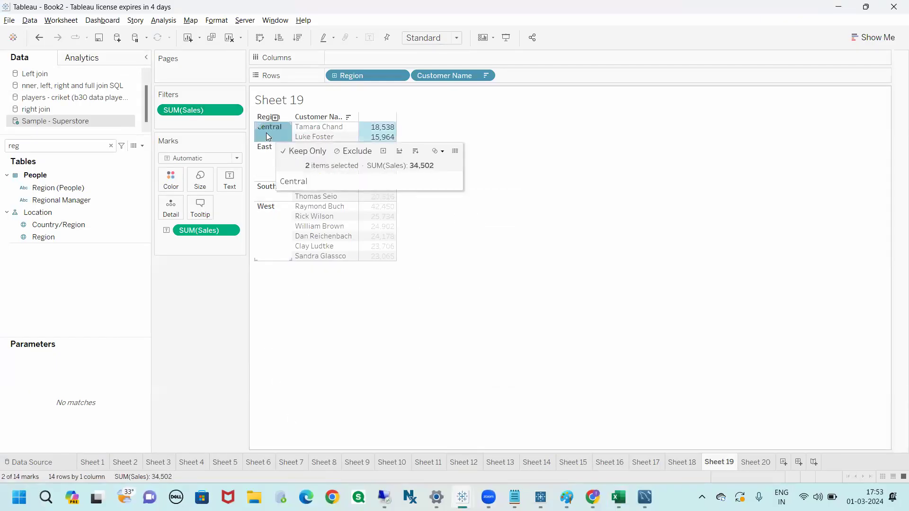
click(267, 135)
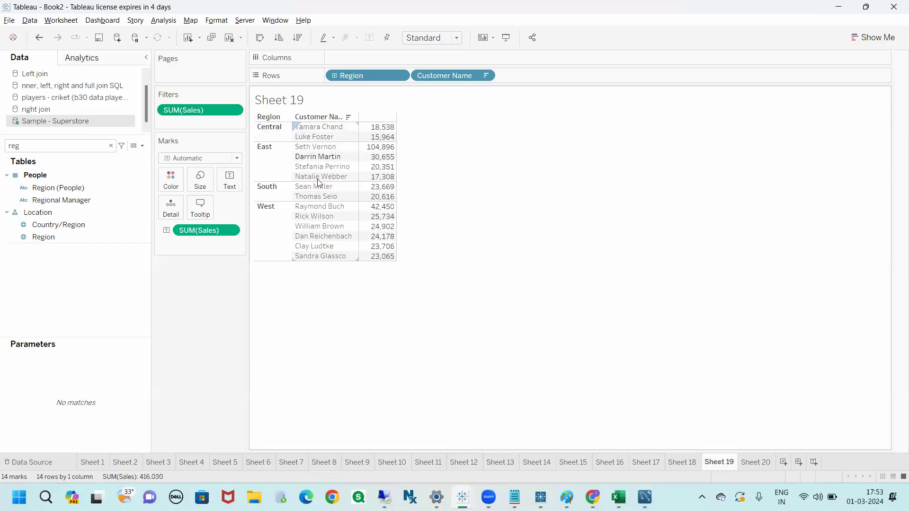
click(283, 169)
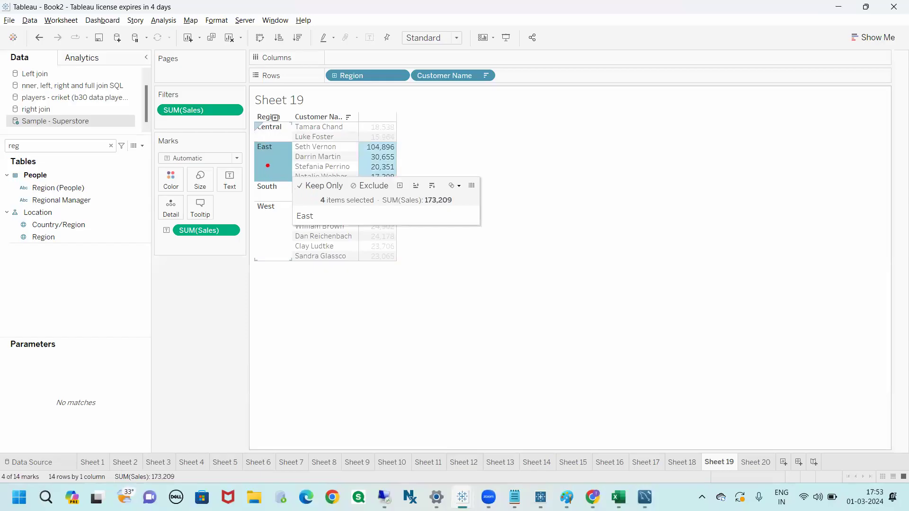
mouse_move(316, 196)
mouse_down()
mouse_move(311, 204)
mouse_move(375, 217)
mouse_move(385, 196)
mouse_move(323, 195)
mouse_up()
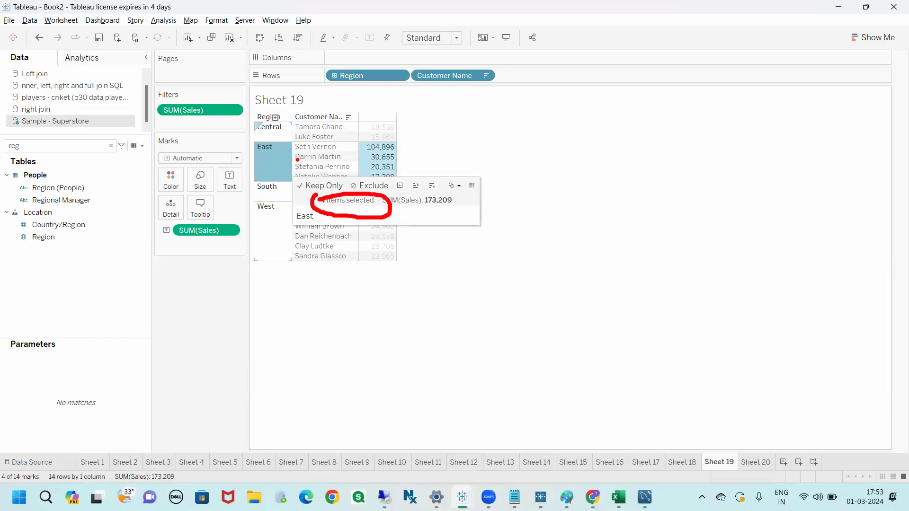
click(589, 250)
click(271, 224)
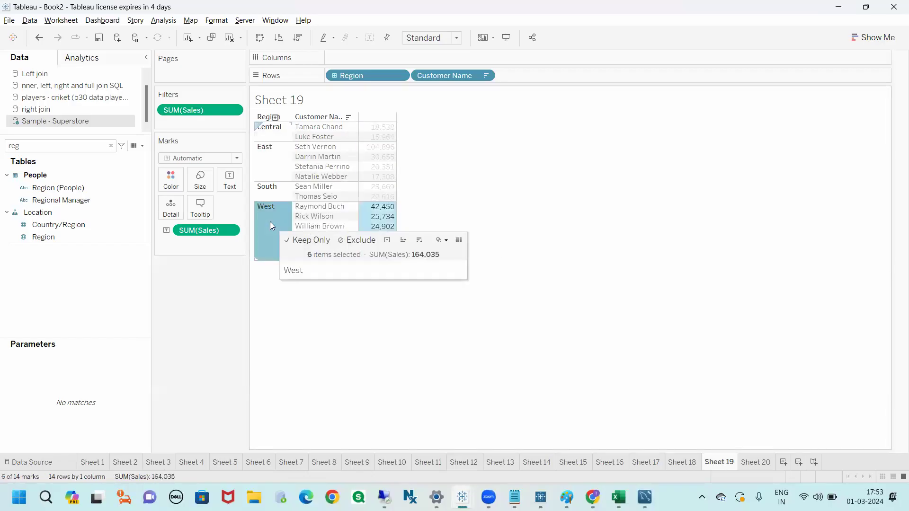
mouse_move(293, 240)
mouse_down()
mouse_move(353, 274)
mouse_move(296, 244)
mouse_up()
key(Escape)
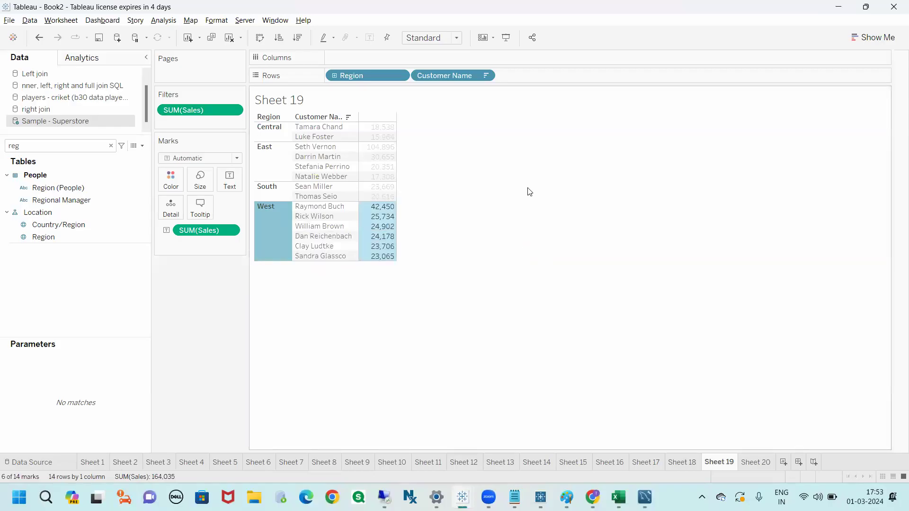
click(528, 191)
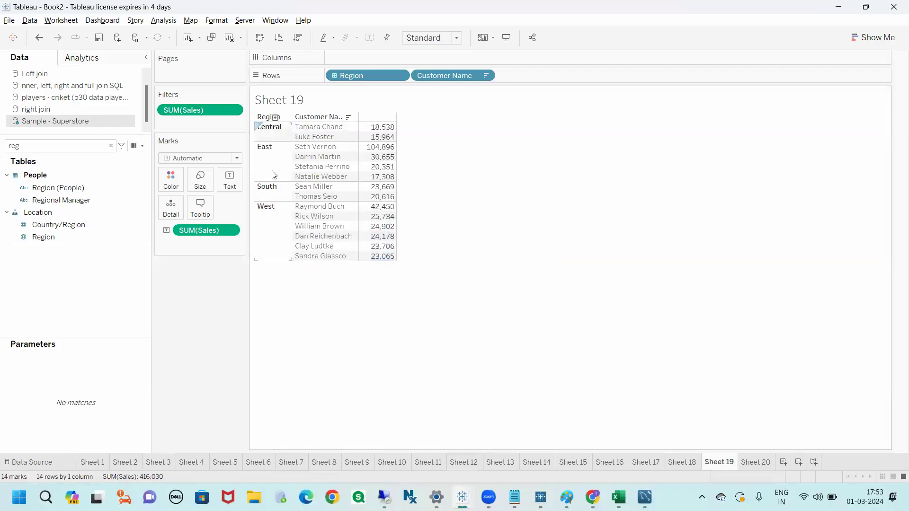
Step: Open Sheet 20 and check its customer count for the Central region
click(744, 463)
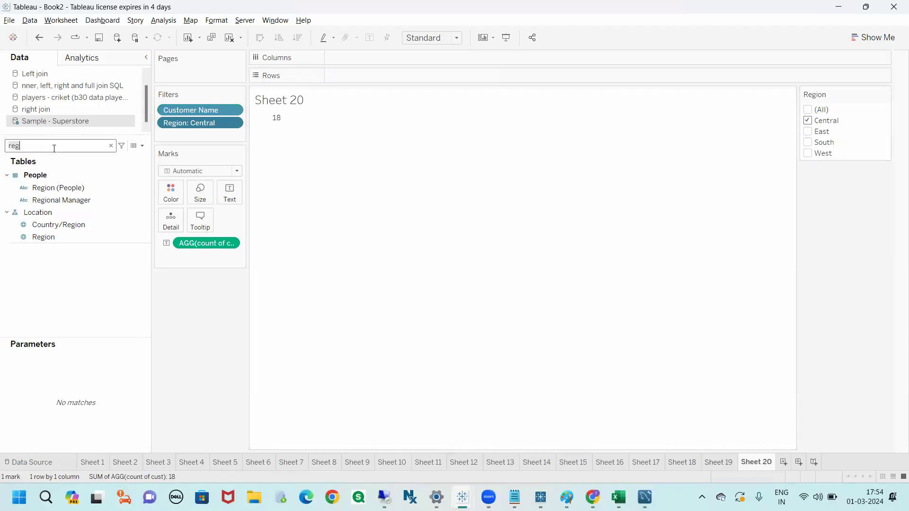
drag(53, 240, 336, 79)
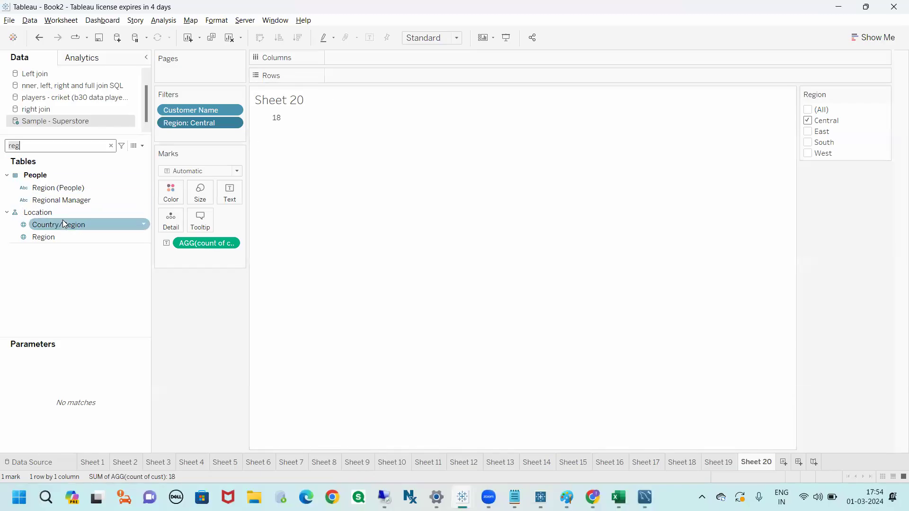
click(277, 122)
click(278, 122)
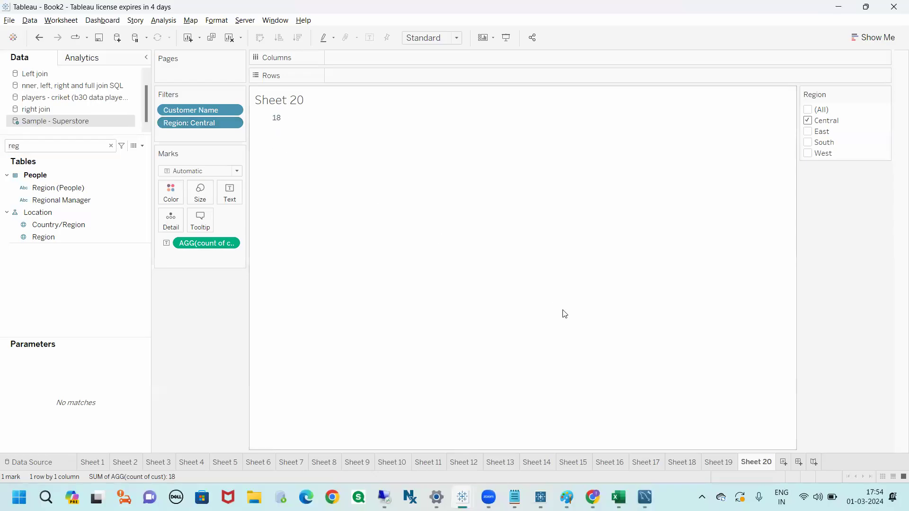
Step: Compare the Central customers listed on Sheet 19 with the Central customer count on Sheet 20
click(716, 460)
click(273, 133)
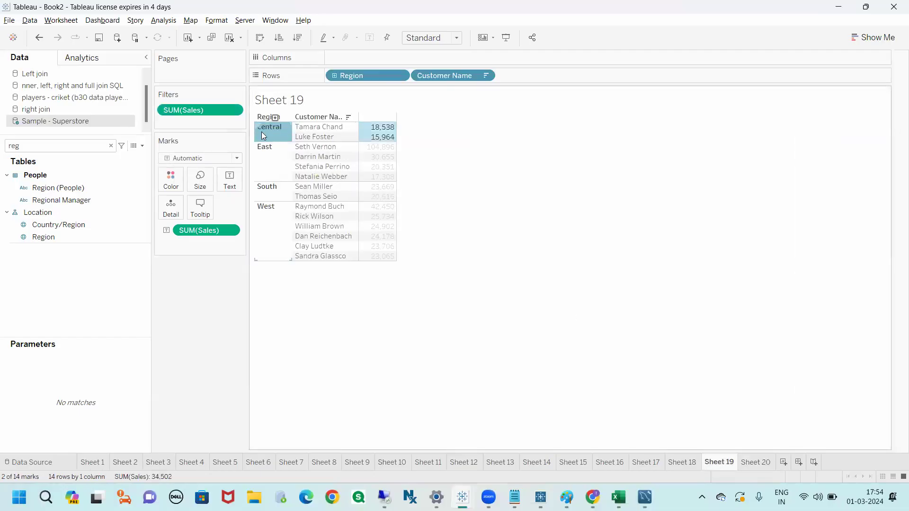
click(262, 132)
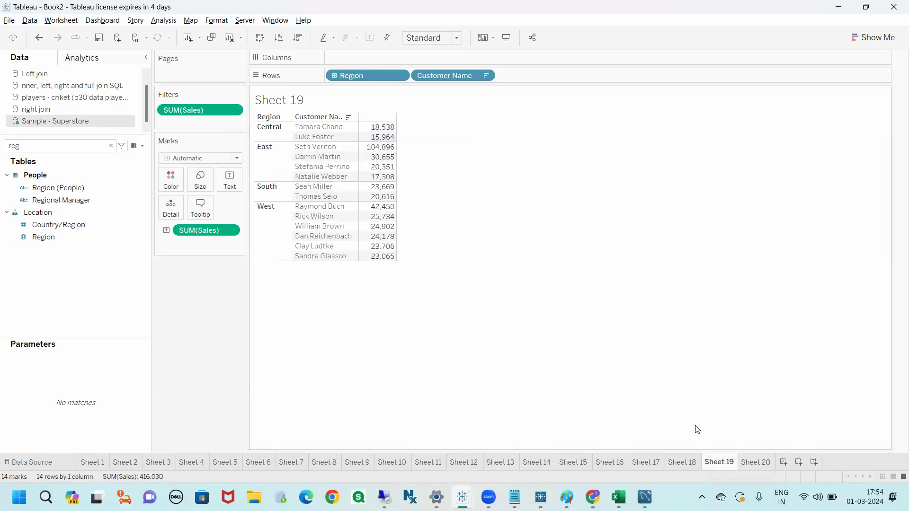
click(763, 463)
click(275, 122)
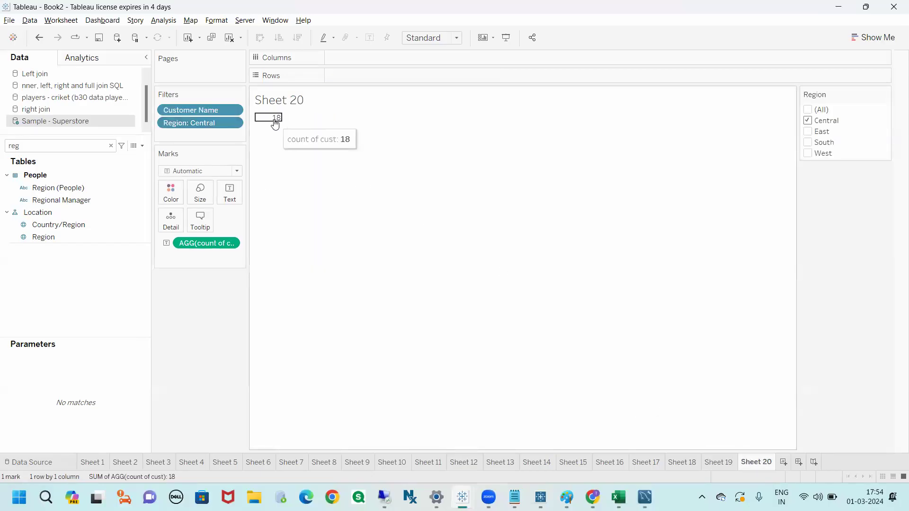
click(275, 123)
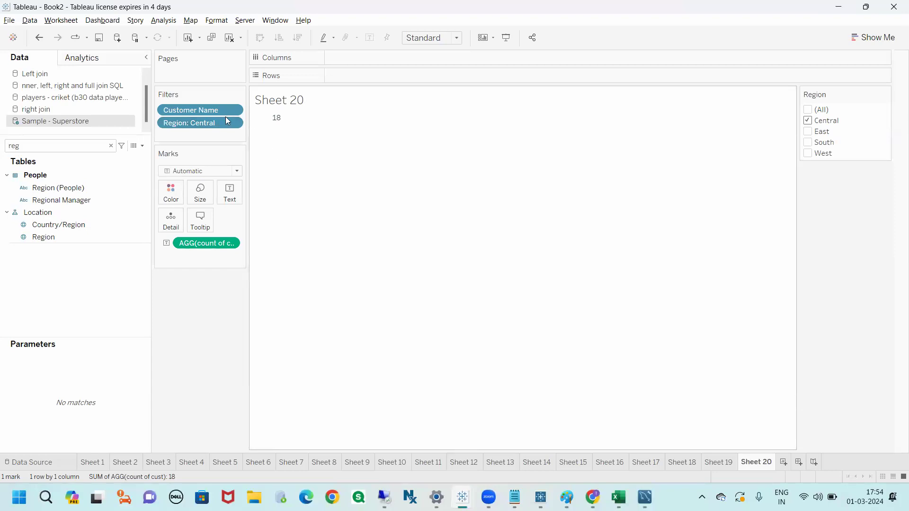
Step: Open the Customer Name filter on Sheet 20, review its sales condition against the Region filter, and close it unchanged
mouse_move(270, 122)
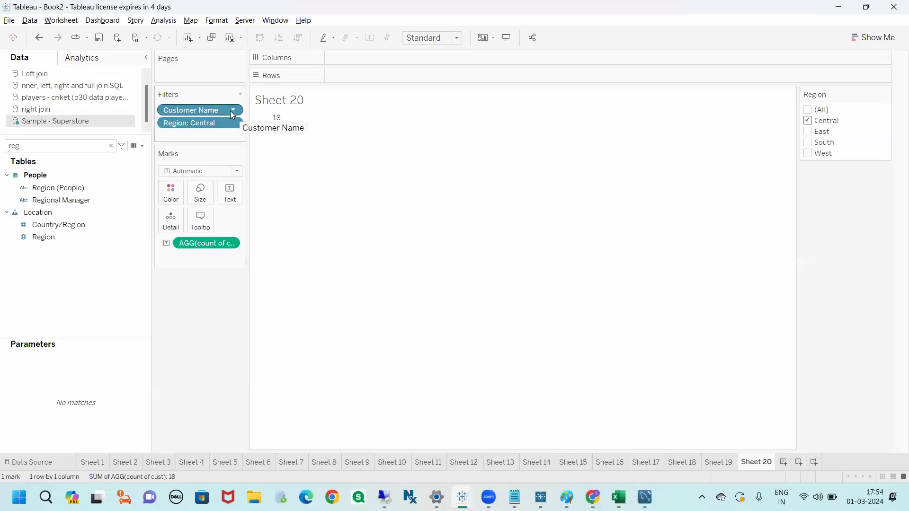
click(231, 112)
click(211, 122)
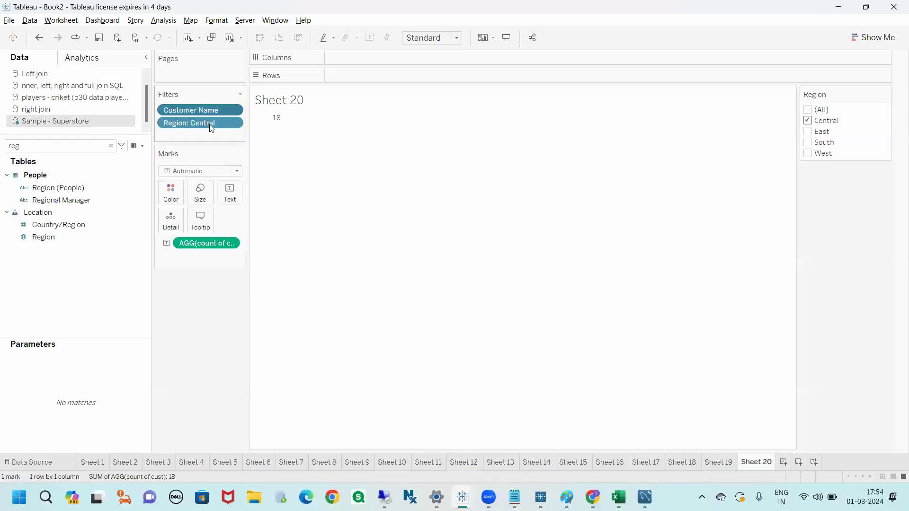
click(437, 107)
mouse_move(419, 100)
mouse_down()
mouse_move(488, 105)
mouse_move(420, 92)
mouse_up()
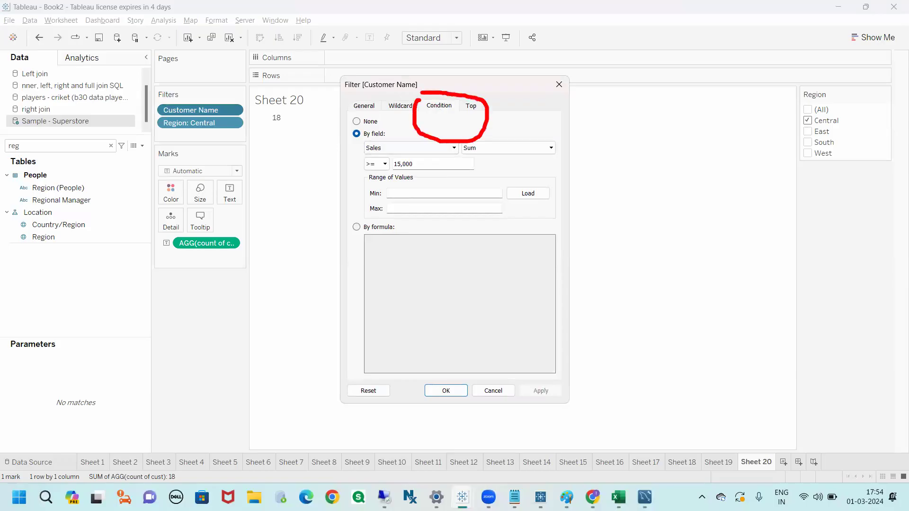
mouse_move(434, 125)
mouse_down()
mouse_move(413, 153)
mouse_move(426, 164)
mouse_move(420, 144)
mouse_up()
mouse_move(482, 130)
mouse_down()
mouse_move(527, 161)
mouse_move(533, 180)
mouse_up()
drag(487, 114, 797, 141)
mouse_move(734, 118)
mouse_down()
mouse_move(770, 130)
mouse_move(793, 171)
mouse_move(737, 118)
mouse_move(841, 180)
mouse_up()
drag(839, 86, 795, 191)
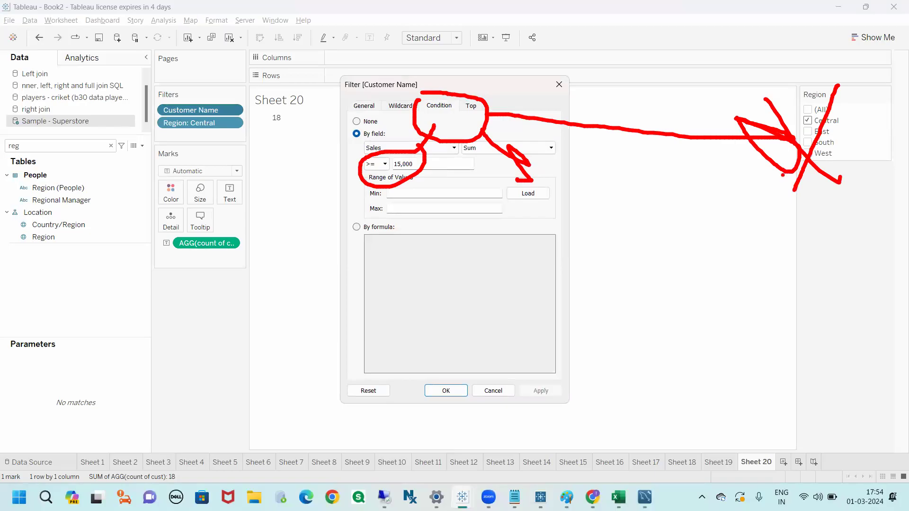
drag(770, 109, 883, 186)
drag(846, 83, 792, 216)
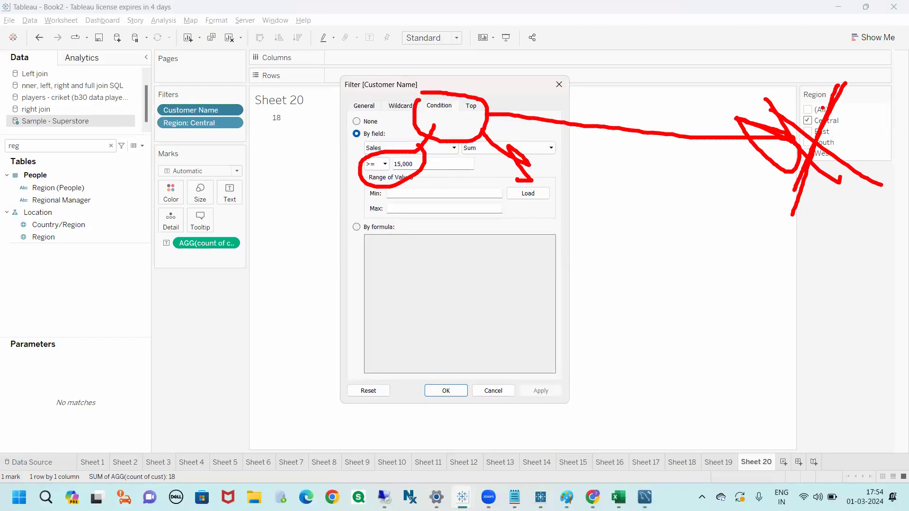
mouse_move(431, 266)
mouse_down()
mouse_move(401, 278)
mouse_move(447, 298)
mouse_up()
mouse_move(447, 264)
mouse_down()
mouse_move(470, 310)
mouse_move(546, 261)
mouse_move(538, 269)
mouse_move(568, 269)
mouse_up()
drag(564, 246, 578, 274)
drag(587, 238, 609, 270)
drag(603, 238, 627, 255)
mouse_move(488, 314)
mouse_down()
mouse_move(469, 327)
mouse_move(508, 339)
mouse_move(581, 326)
mouse_up()
click(512, 324)
mouse_move(586, 305)
mouse_down()
mouse_move(616, 337)
mouse_move(635, 338)
mouse_up()
drag(630, 306, 616, 327)
drag(633, 287, 656, 318)
mouse_move(660, 285)
mouse_down()
mouse_move(646, 304)
mouse_move(673, 310)
mouse_up()
click(686, 305)
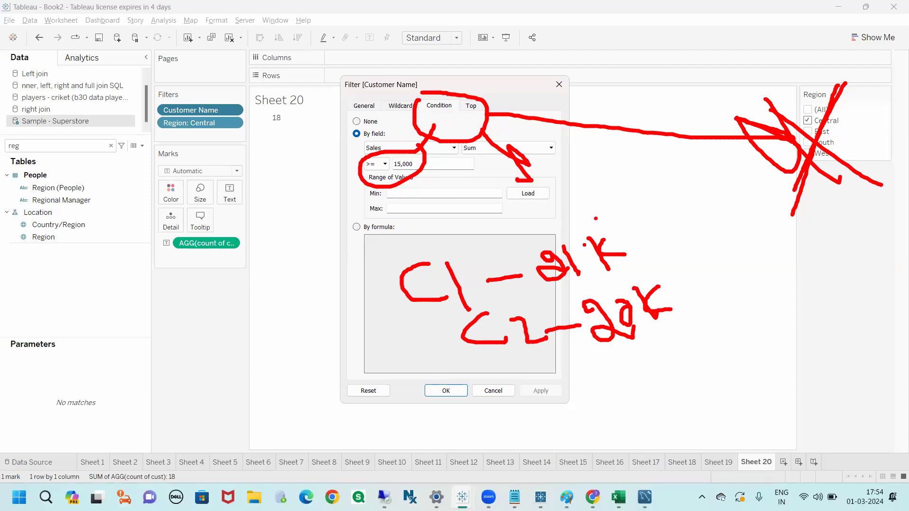
mouse_move(497, 229)
mouse_down()
mouse_move(374, 334)
mouse_move(763, 322)
mouse_move(492, 229)
mouse_up()
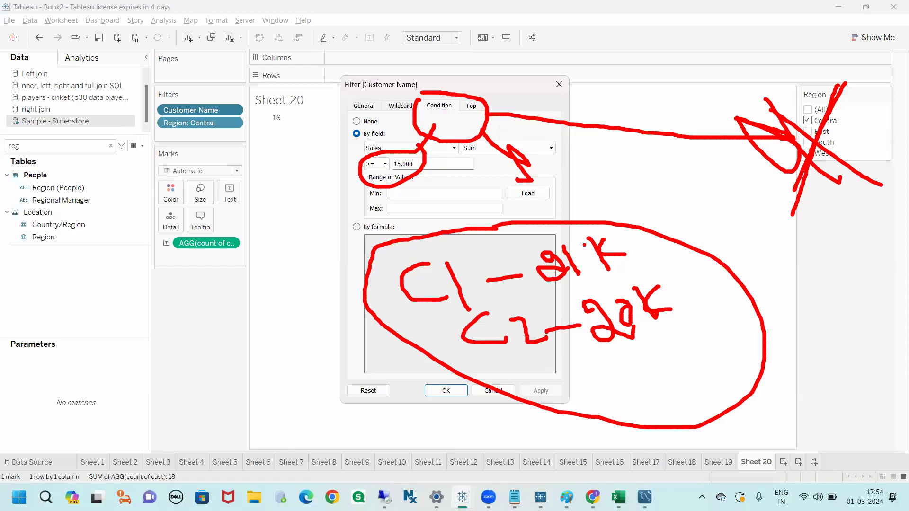
drag(374, 296, 275, 327)
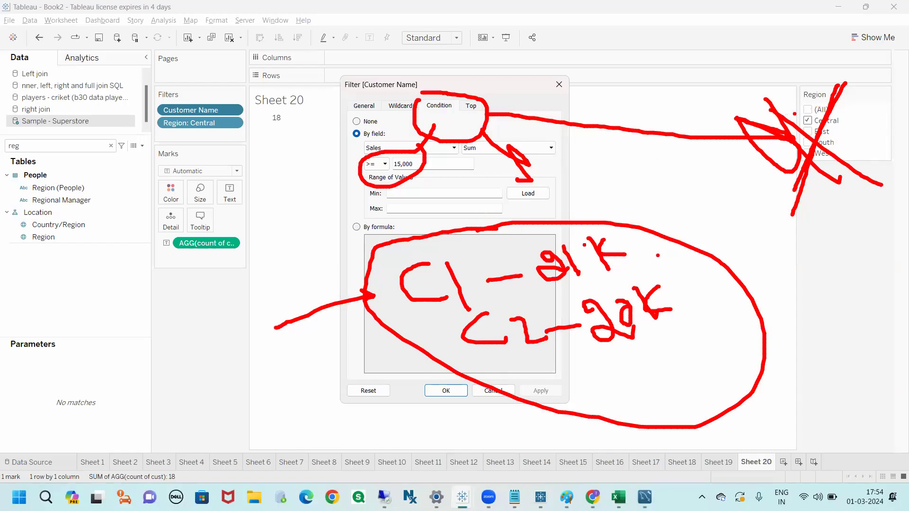
mouse_move(656, 260)
mouse_down()
mouse_move(748, 241)
mouse_move(724, 264)
mouse_up()
drag(779, 236, 793, 293)
mouse_move(823, 93)
mouse_down()
mouse_move(786, 183)
mouse_move(827, 94)
mouse_up()
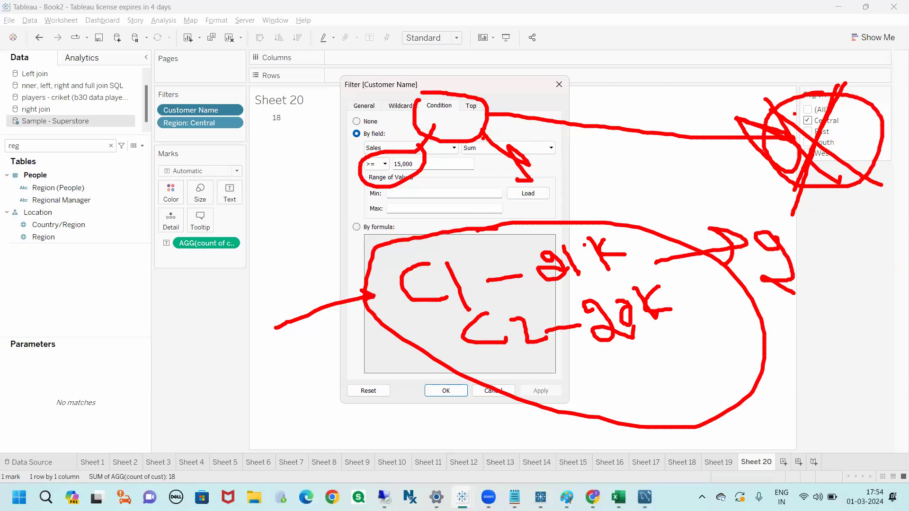
drag(751, 81, 890, 137)
drag(834, 78, 712, 201)
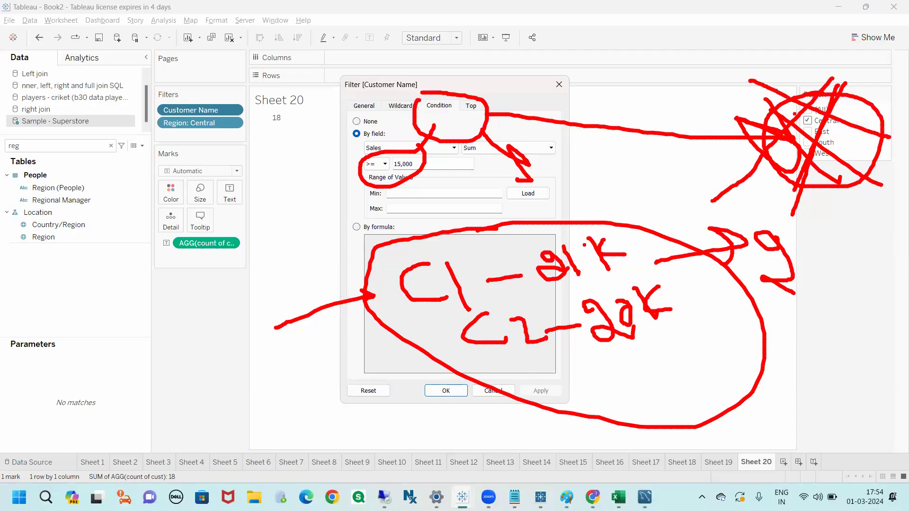
mouse_move(781, 253)
mouse_down()
mouse_move(760, 236)
mouse_move(746, 279)
mouse_move(841, 293)
mouse_up()
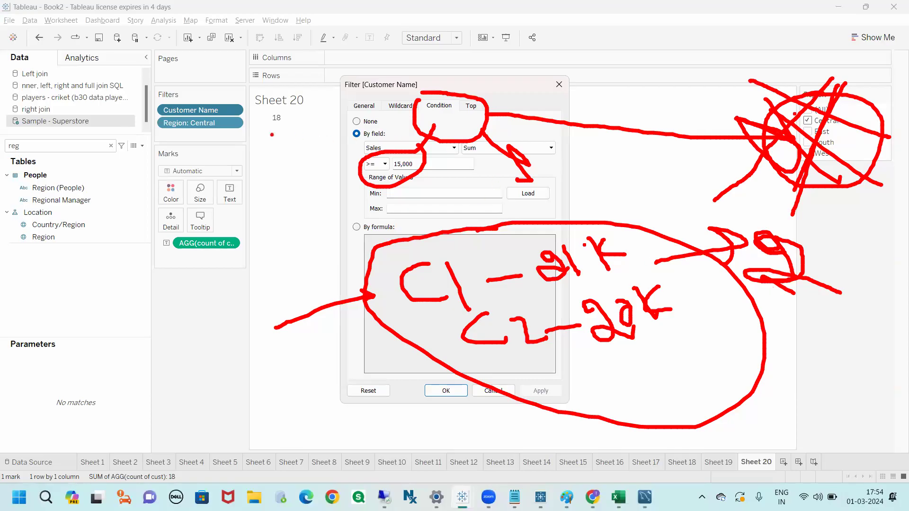
mouse_move(244, 110)
mouse_down()
mouse_move(284, 174)
mouse_move(293, 108)
mouse_move(258, 102)
mouse_up()
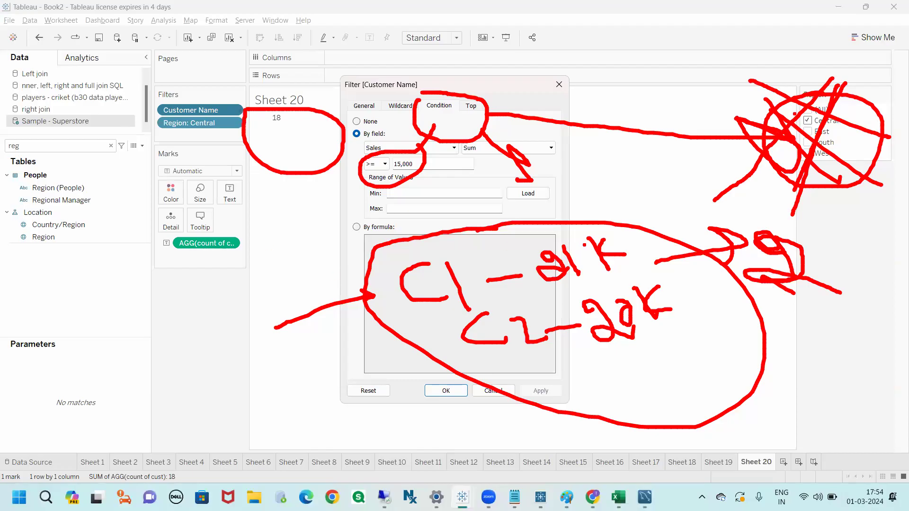
key(Escape)
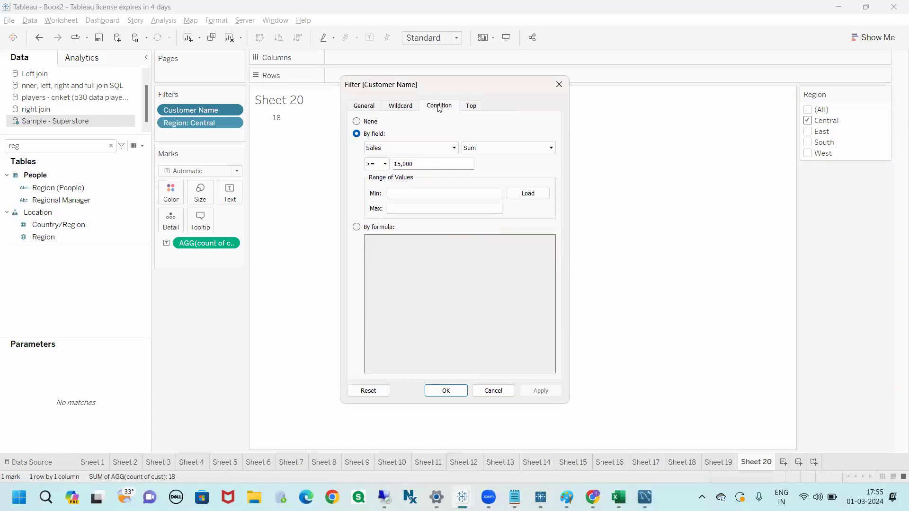
click(559, 84)
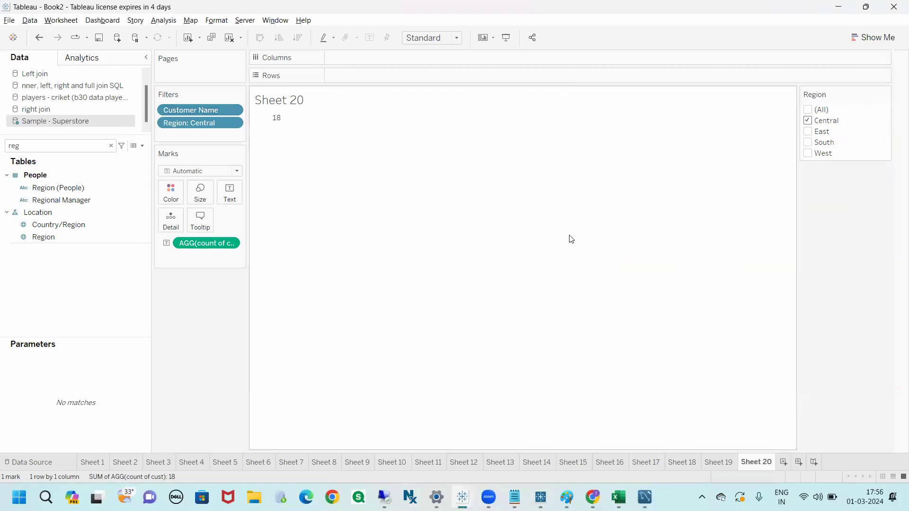
Step: Check how many Central customers are listed on Sheet 19, and clear the selection
click(710, 466)
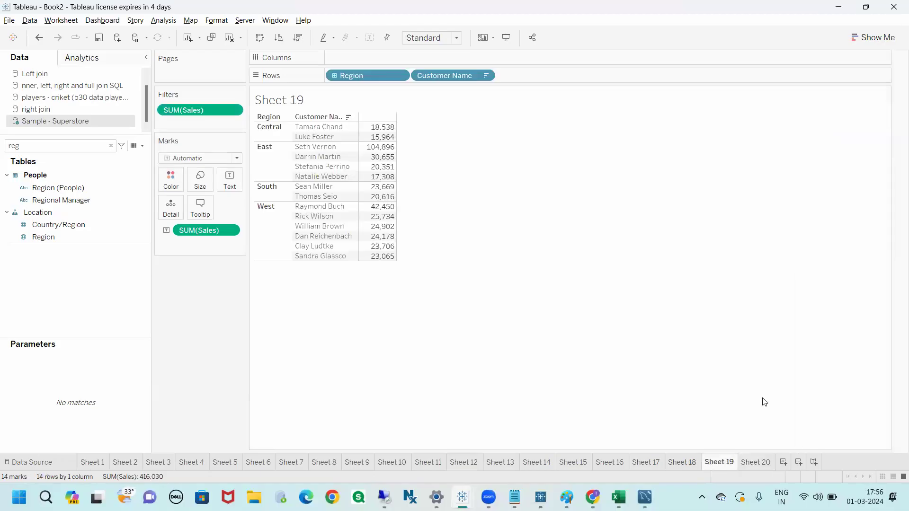
click(267, 136)
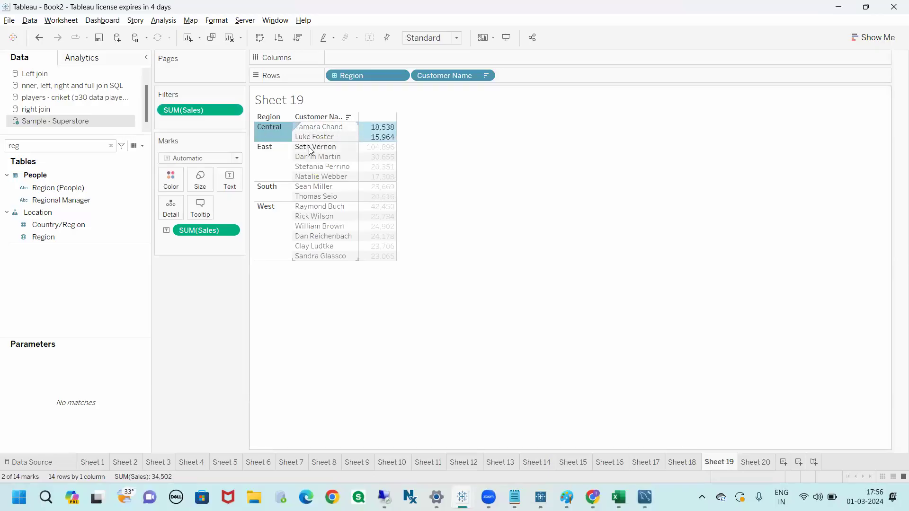
click(278, 136)
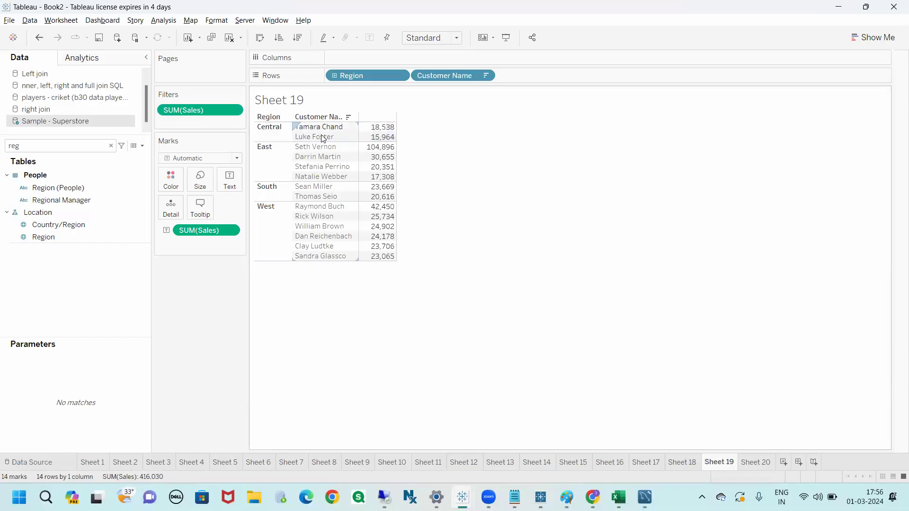
Step: Add the Region filter on Sheet 20 to context and check the customer count for Central
click(750, 469)
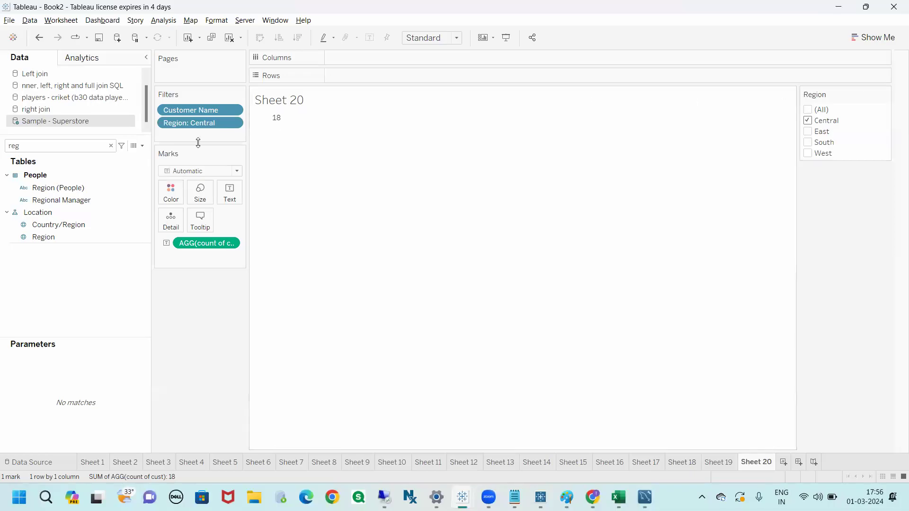
click(234, 124)
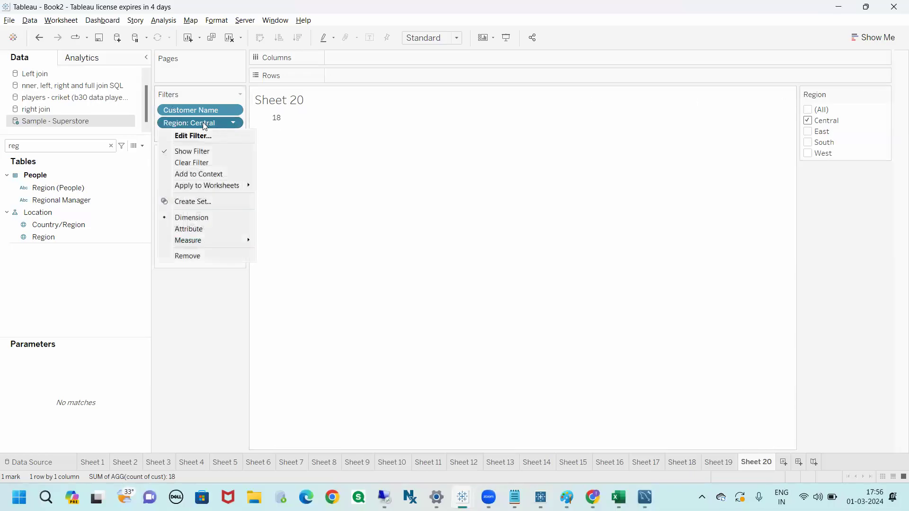
click(199, 175)
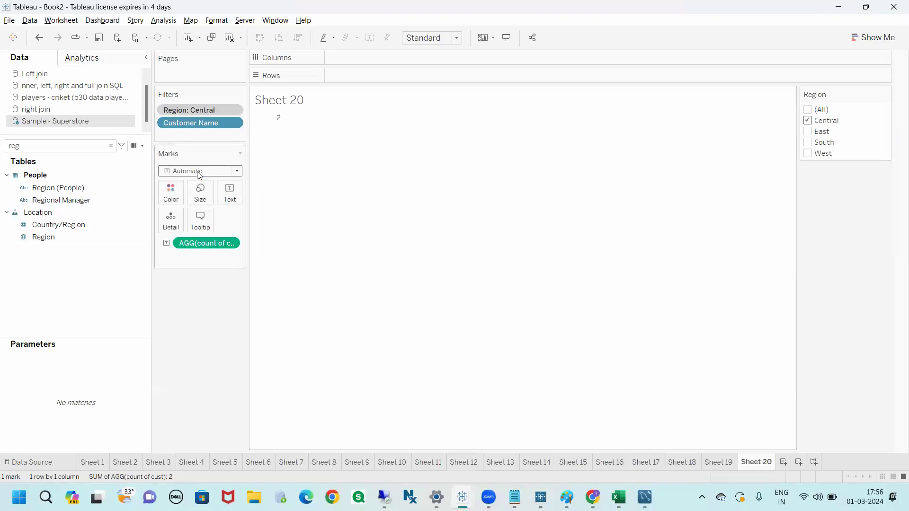
mouse_move(248, 126)
mouse_down()
mouse_move(295, 154)
mouse_move(295, 104)
mouse_move(235, 127)
mouse_move(242, 112)
mouse_move(217, 75)
mouse_move(188, 101)
mouse_move(214, 101)
mouse_up()
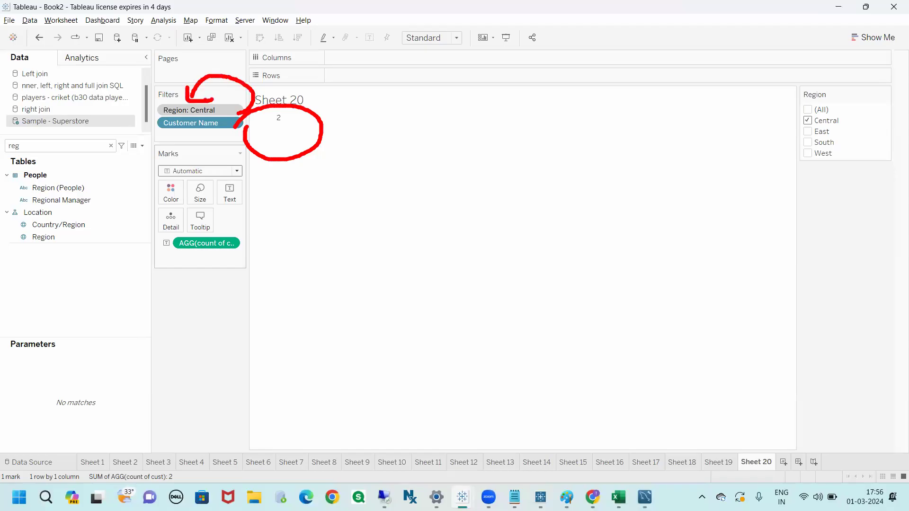
mouse_move(163, 113)
mouse_down()
mouse_move(87, 297)
mouse_move(122, 248)
mouse_move(137, 246)
mouse_move(213, 311)
mouse_up()
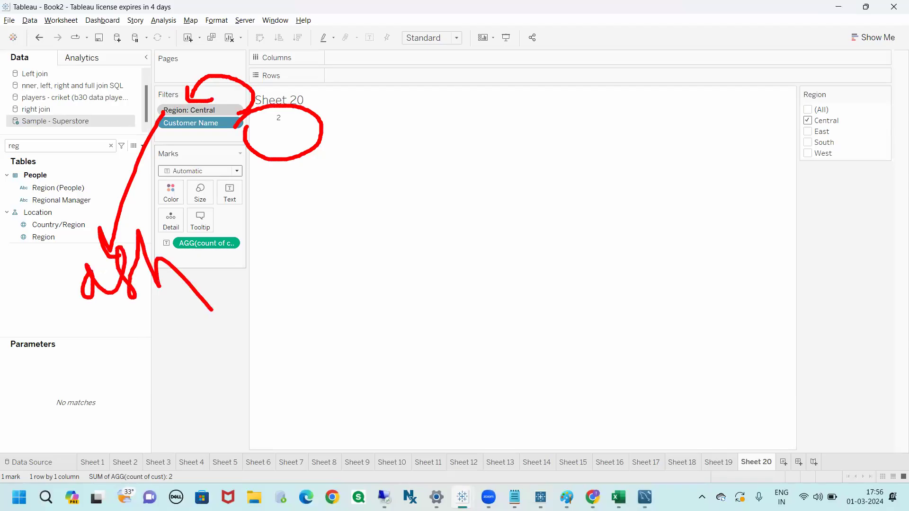
key(Escape)
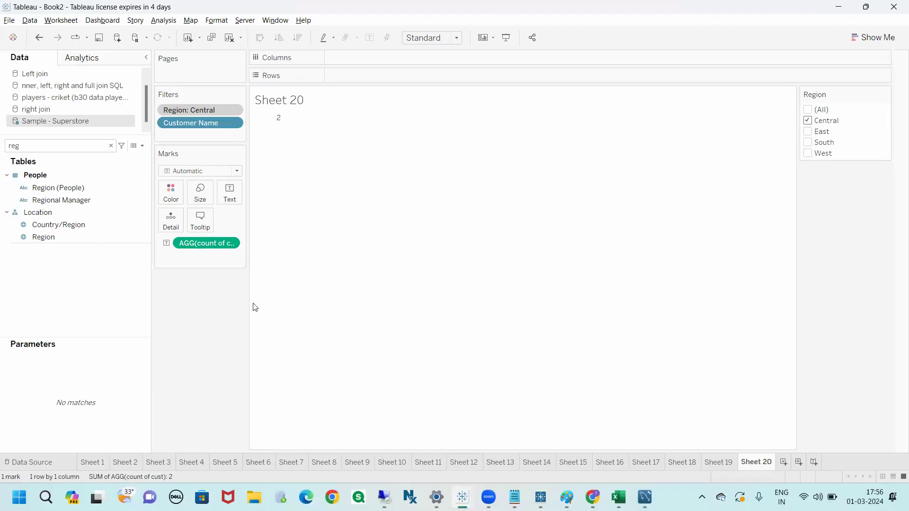
mouse_move(279, 112)
mouse_down()
mouse_move(313, 124)
mouse_move(249, 108)
mouse_up()
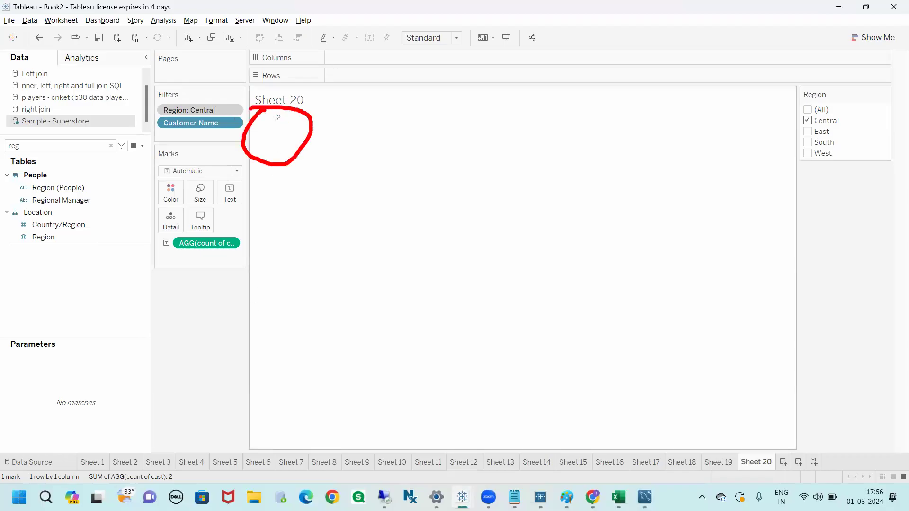
mouse_move(309, 147)
mouse_down()
mouse_move(381, 235)
mouse_move(396, 207)
mouse_move(424, 230)
mouse_move(476, 227)
mouse_up()
key(Escape)
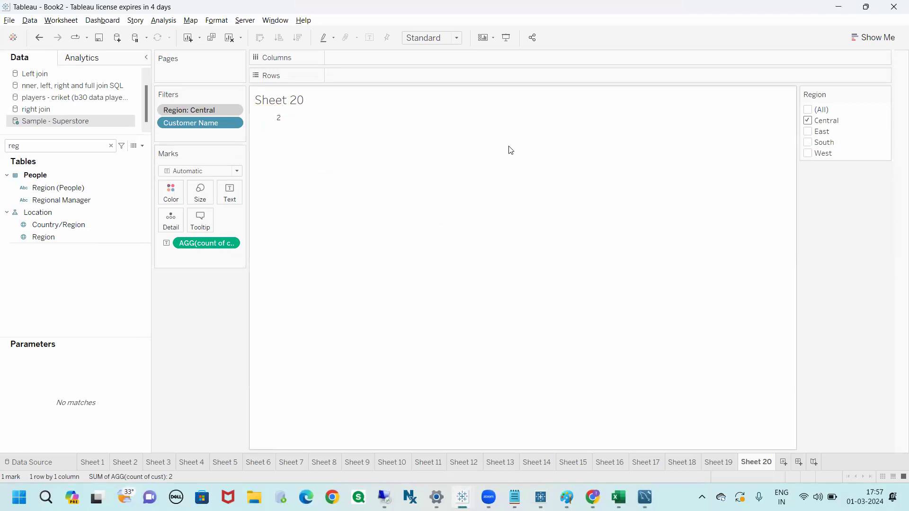
Step: Switch Sheet 20's Region filter from Central to East only and check its customer count
click(809, 122)
click(809, 133)
mouse_move(274, 99)
mouse_down()
mouse_move(266, 103)
mouse_move(284, 101)
mouse_up()
key(Escape)
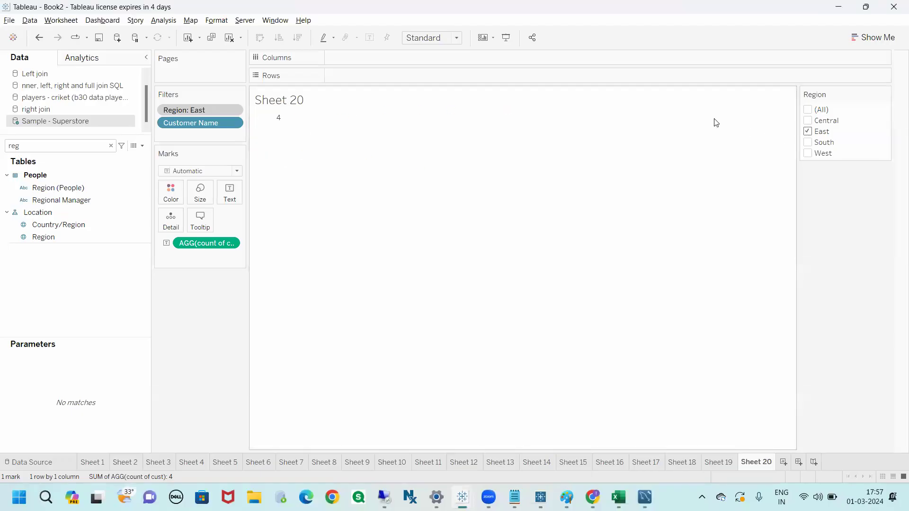
Step: Check how many East customers are listed on Sheet 19, and clear the selection
click(720, 463)
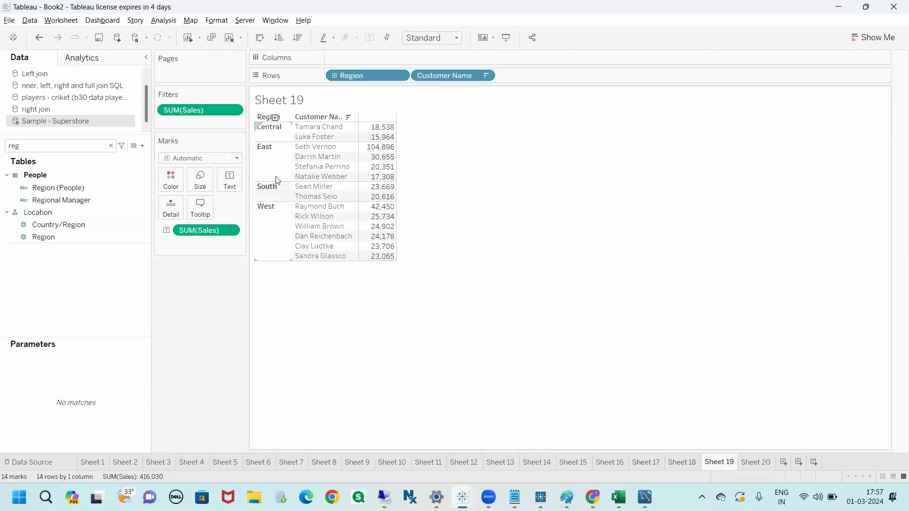
click(272, 161)
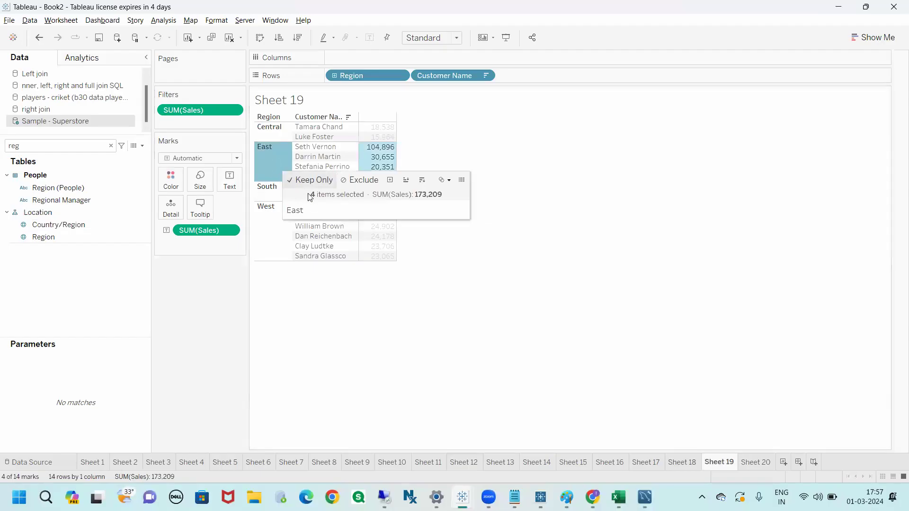
click(511, 320)
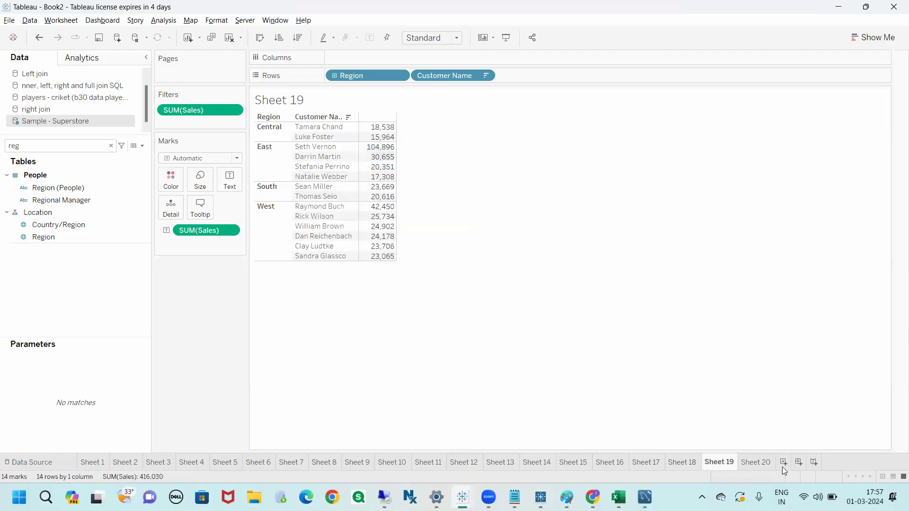
Step: Set Sheet 20's Region filter to South only and compare its customer count with the South customers on Sheet 19
click(752, 463)
click(809, 143)
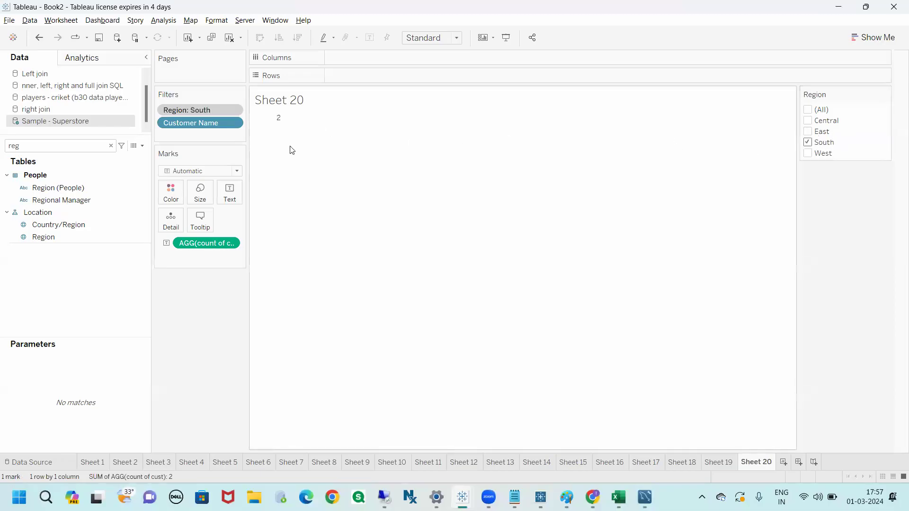
click(721, 464)
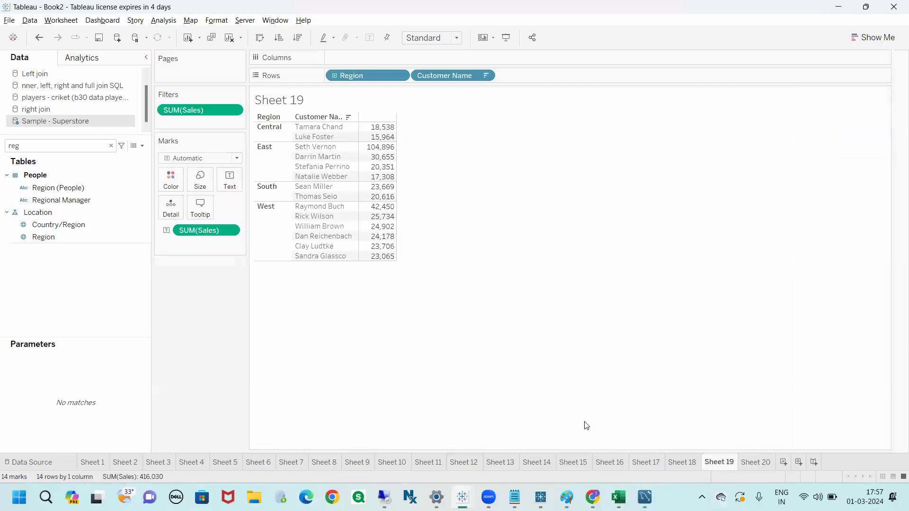
click(267, 190)
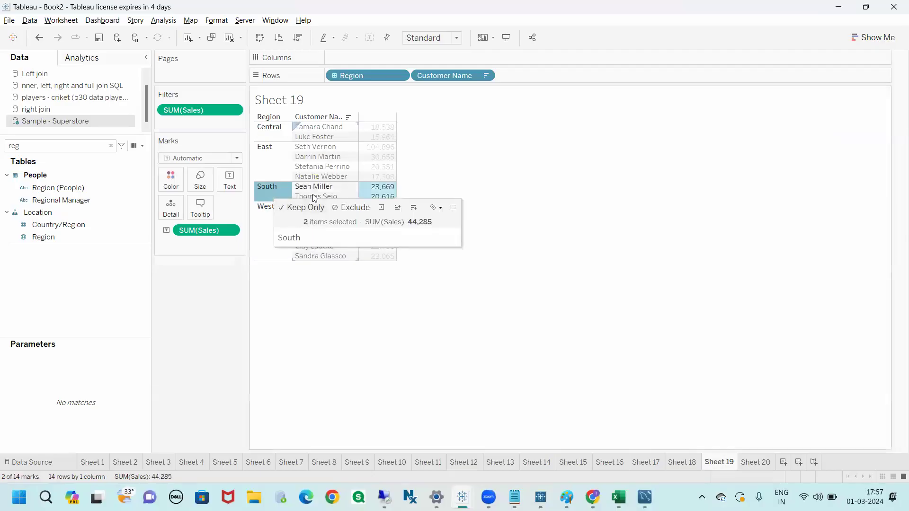
click(269, 194)
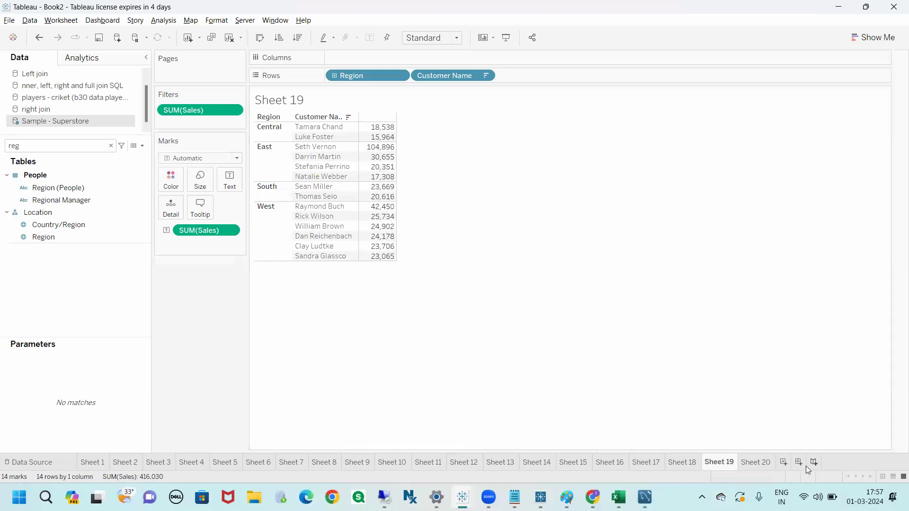
Step: Return to Sheet 20 and search the data fields for "cate"
click(768, 462)
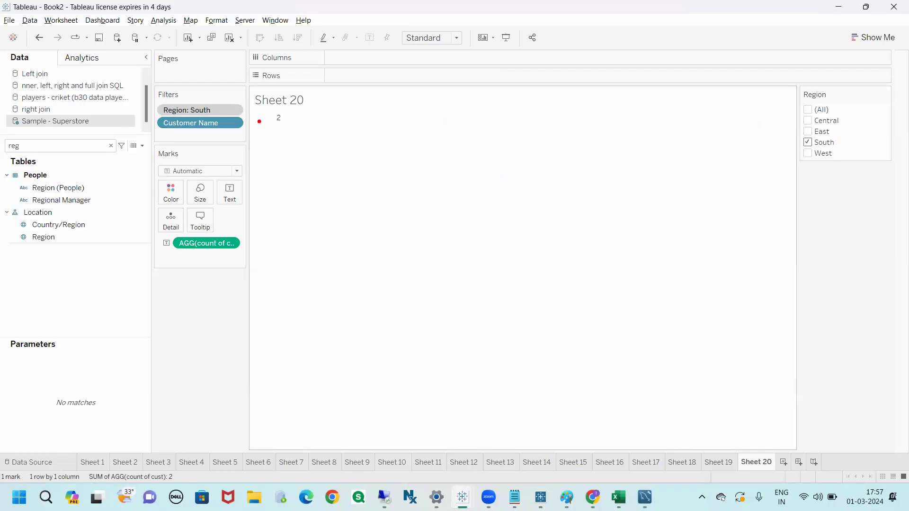
mouse_move(225, 110)
mouse_down()
mouse_move(140, 93)
mouse_move(182, 123)
mouse_move(225, 101)
mouse_move(163, 98)
mouse_up()
double_click(87, 142)
text(cate)
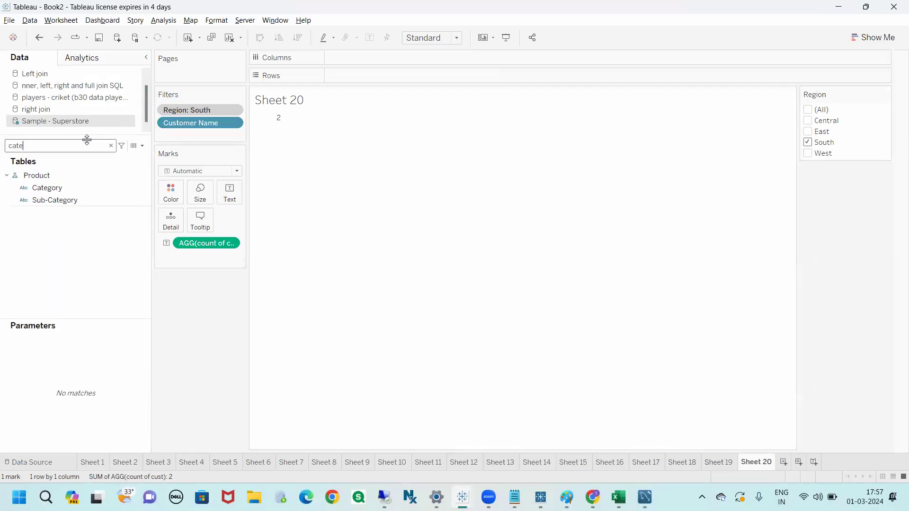
drag(92, 190, 130, 174)
mouse_move(165, 135)
mouse_down()
mouse_move(229, 127)
mouse_move(158, 110)
mouse_up()
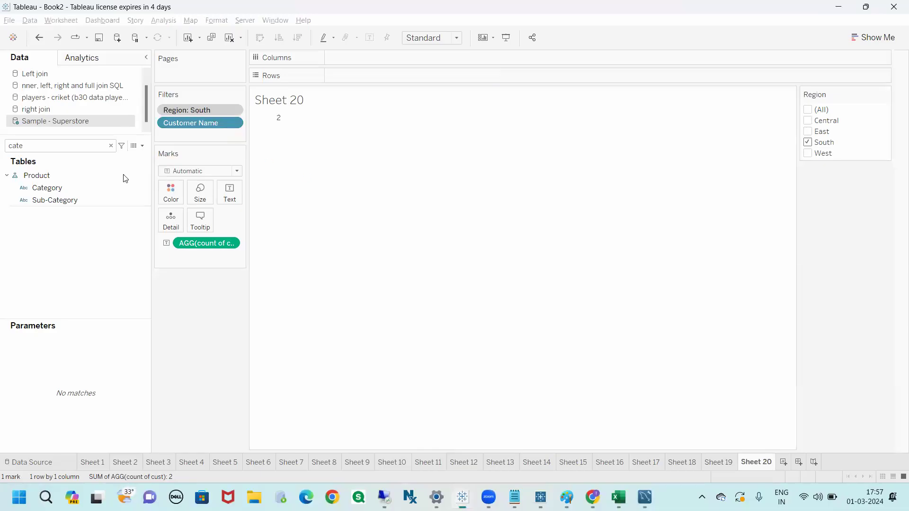
Step: Review the condition settings of Sheet 20's Customer Name filter and close them without changes
click(237, 124)
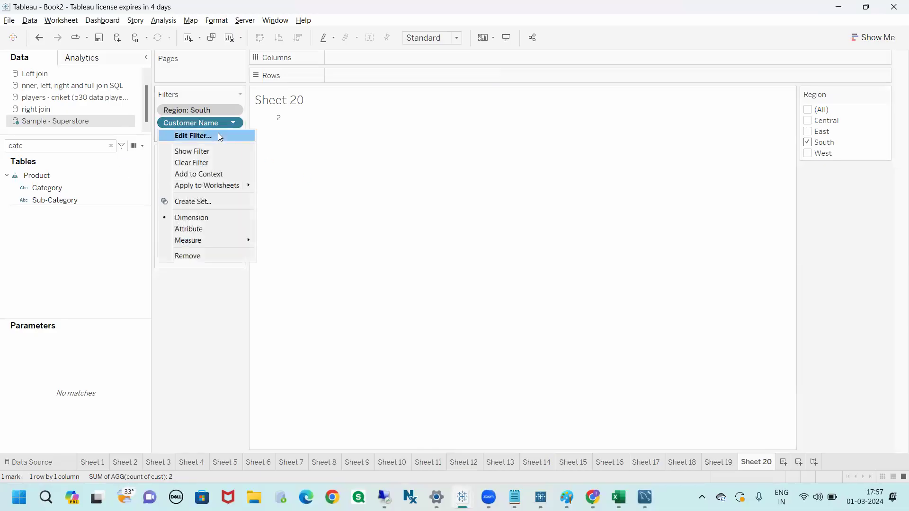
click(220, 136)
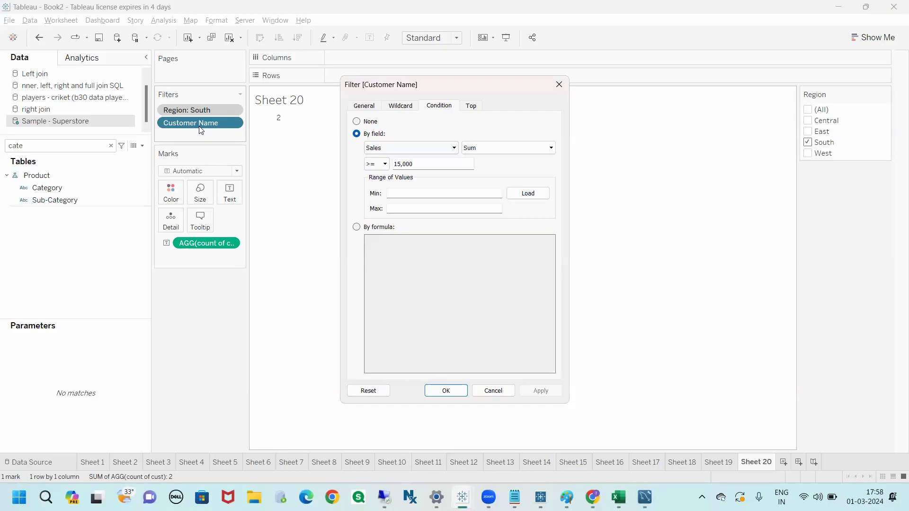
click(556, 90)
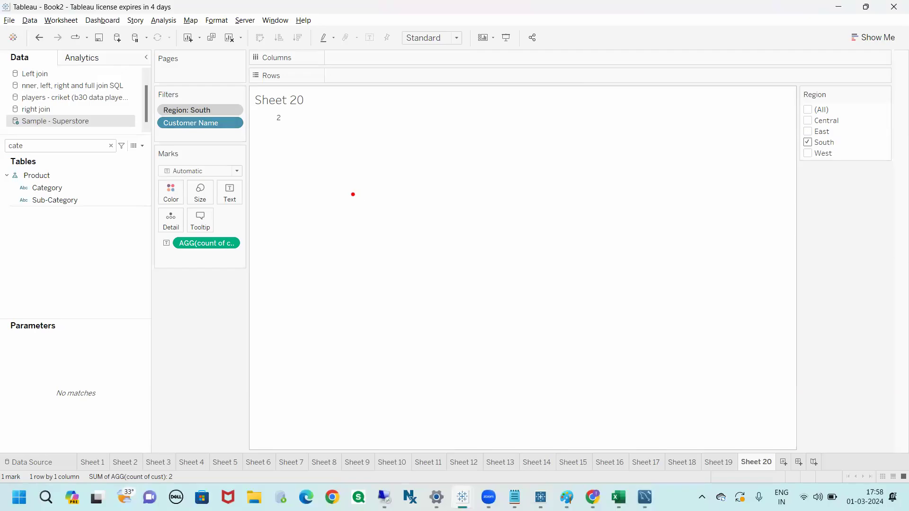
mouse_move(174, 100)
mouse_down()
mouse_move(228, 94)
mouse_move(205, 91)
mouse_move(232, 109)
mouse_up()
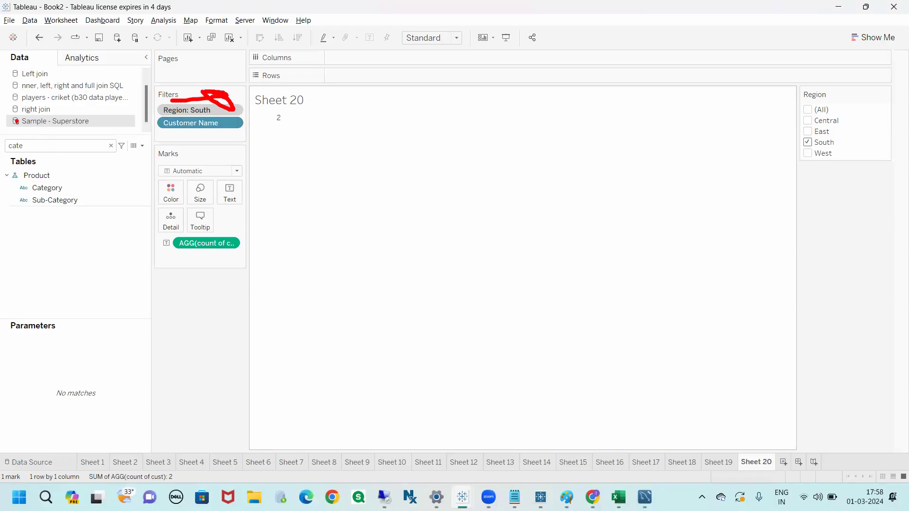
mouse_move(15, 120)
mouse_down()
mouse_move(48, 149)
mouse_move(92, 110)
mouse_move(17, 118)
mouse_up()
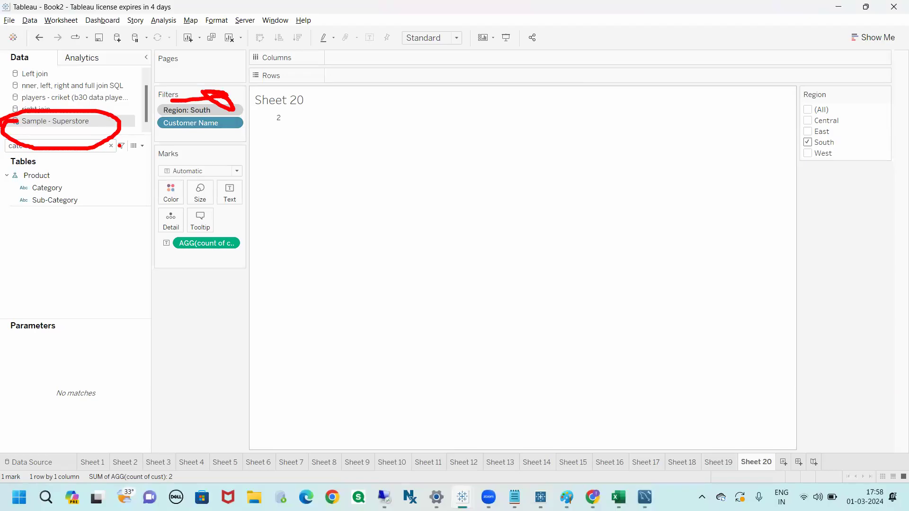
mouse_move(224, 128)
mouse_down()
mouse_move(266, 145)
mouse_move(285, 239)
mouse_move(157, 190)
mouse_move(121, 134)
mouse_move(113, 151)
mouse_move(133, 129)
mouse_move(115, 146)
mouse_up()
drag(800, 95, 857, 166)
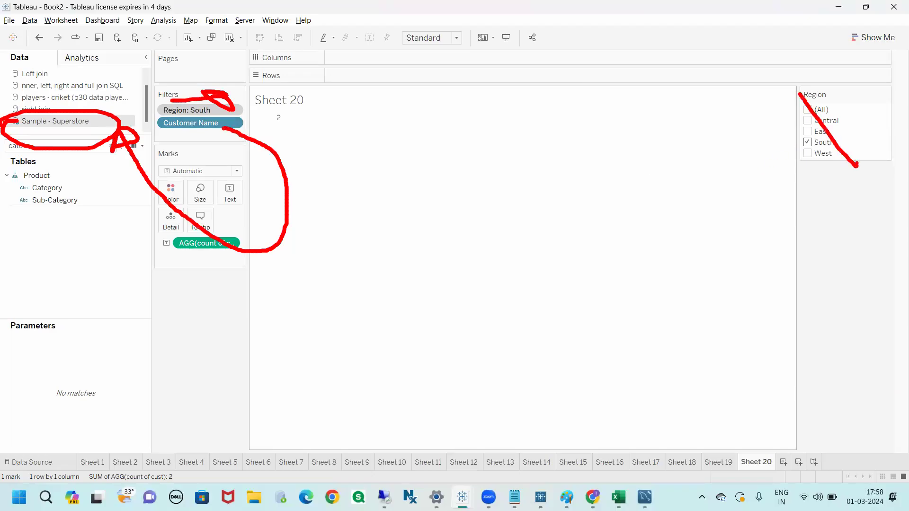
drag(839, 102, 813, 184)
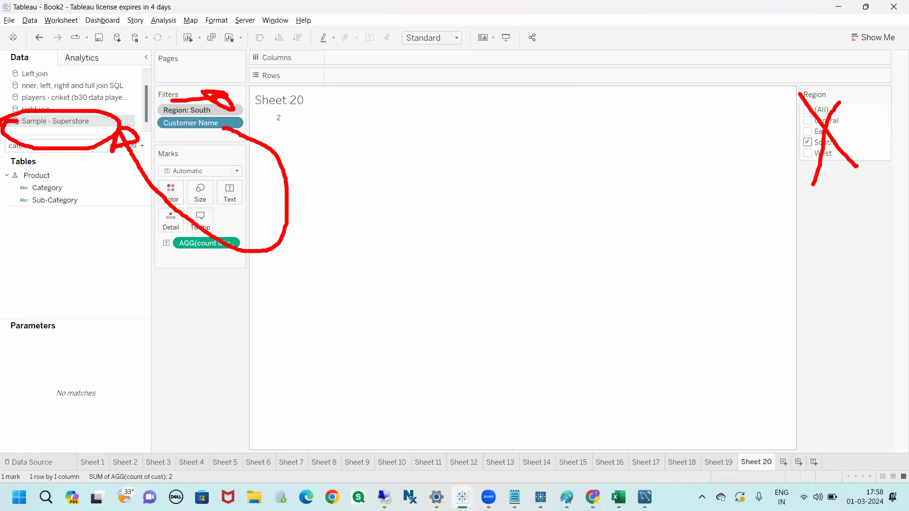
mouse_move(217, 99)
mouse_down()
mouse_move(325, 116)
mouse_move(510, 180)
mouse_move(480, 179)
mouse_move(476, 163)
mouse_up()
mouse_move(537, 255)
mouse_down()
mouse_move(540, 280)
mouse_move(578, 267)
mouse_up()
mouse_move(587, 207)
mouse_down()
mouse_move(601, 248)
mouse_move(613, 220)
mouse_up()
mouse_move(626, 217)
mouse_down()
mouse_move(618, 227)
mouse_move(649, 229)
mouse_move(671, 244)
mouse_up()
click(661, 208)
mouse_move(705, 203)
mouse_down()
mouse_move(717, 228)
mouse_move(768, 179)
mouse_move(797, 203)
mouse_move(824, 192)
mouse_up()
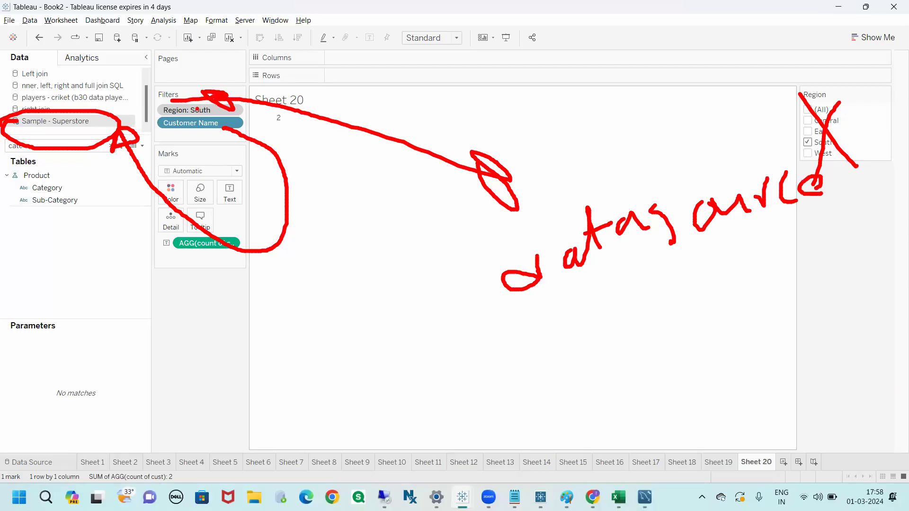
drag(778, 144, 813, 128)
mouse_move(850, 143)
mouse_down()
mouse_move(840, 199)
mouse_move(617, 326)
mouse_move(630, 310)
mouse_move(634, 346)
mouse_move(627, 315)
mouse_move(630, 339)
mouse_move(606, 337)
mouse_up()
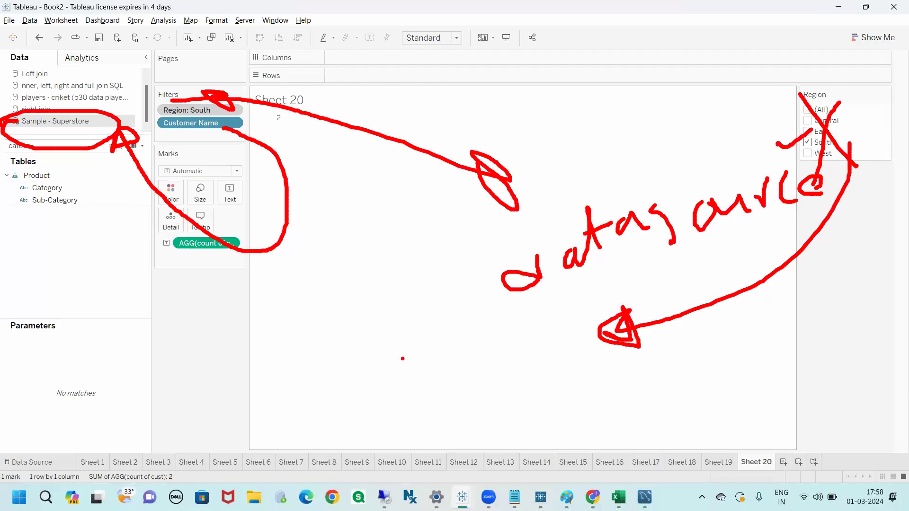
mouse_move(219, 123)
mouse_down()
mouse_move(201, 118)
mouse_move(225, 127)
mouse_move(324, 264)
mouse_move(394, 287)
mouse_move(457, 251)
mouse_move(334, 179)
mouse_move(289, 125)
mouse_move(252, 105)
mouse_move(275, 151)
mouse_up()
key(Escape)
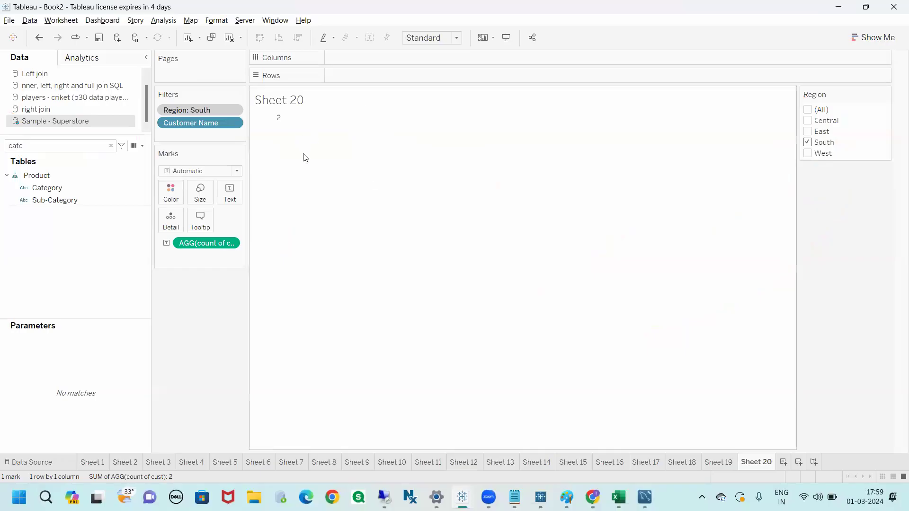
mouse_move(226, 127)
mouse_down()
mouse_move(232, 159)
mouse_move(321, 236)
mouse_move(264, 75)
mouse_move(224, 98)
mouse_move(225, 78)
mouse_move(243, 102)
mouse_move(228, 76)
mouse_move(232, 94)
mouse_up()
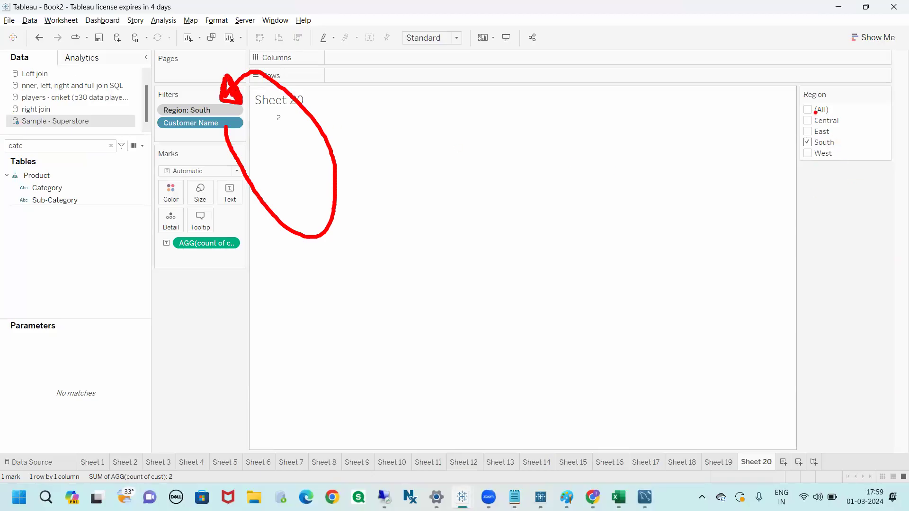
mouse_move(812, 117)
mouse_down()
mouse_move(833, 131)
mouse_move(817, 133)
mouse_move(829, 149)
mouse_move(813, 177)
mouse_up()
drag(839, 141, 861, 129)
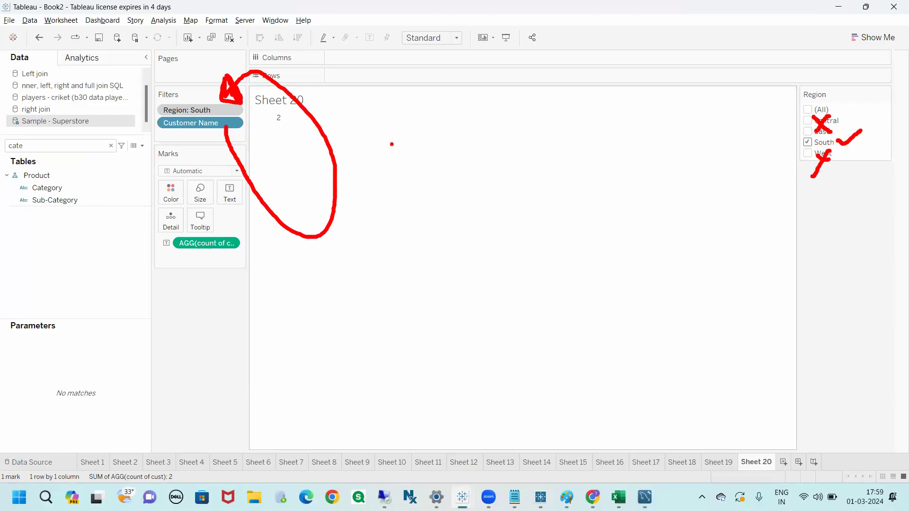
mouse_move(805, 145)
mouse_down()
mouse_move(573, 141)
mouse_move(391, 52)
mouse_move(245, 60)
mouse_move(233, 79)
mouse_move(231, 71)
mouse_up()
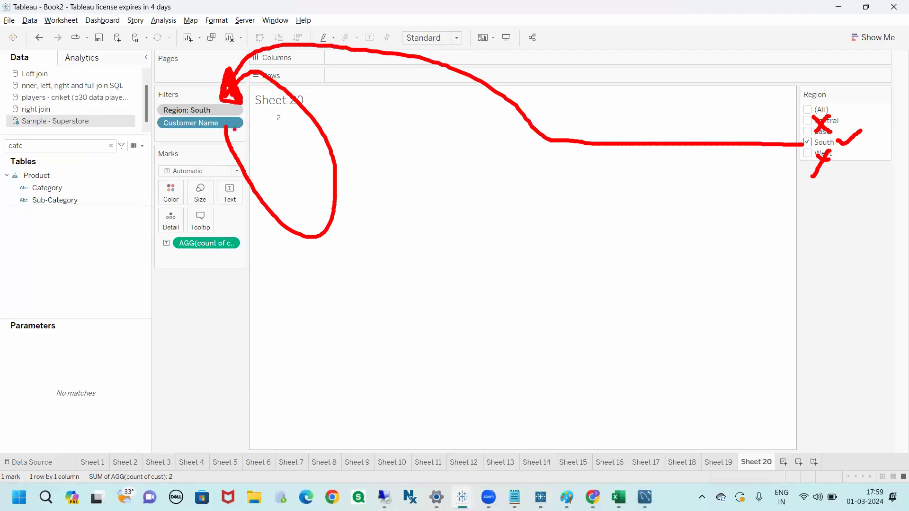
Step: Set the Region filter to East only and examine its effect on the customer count
mouse_move(226, 122)
mouse_down()
mouse_move(228, 134)
mouse_move(163, 96)
mouse_move(208, 122)
mouse_move(215, 105)
mouse_up()
mouse_move(268, 117)
mouse_down()
mouse_move(298, 141)
mouse_move(275, 108)
mouse_move(269, 114)
mouse_up()
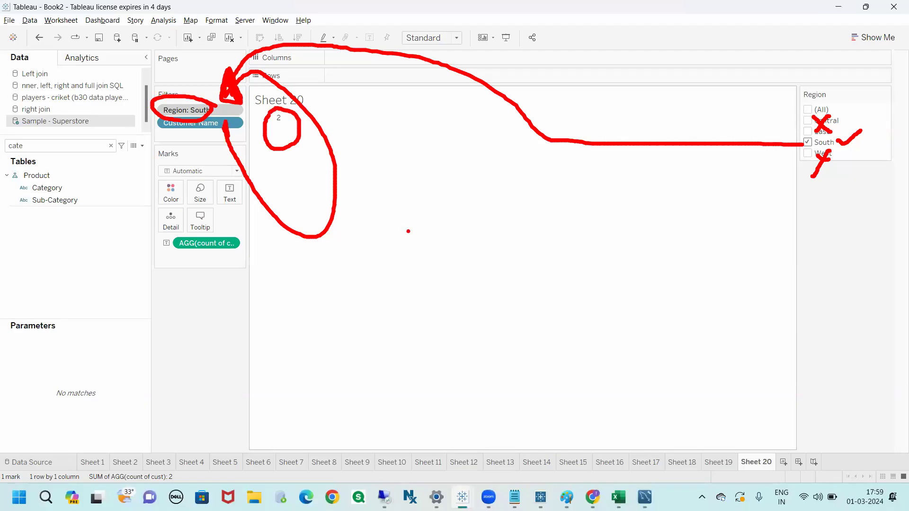
key(Escape)
click(811, 142)
click(809, 132)
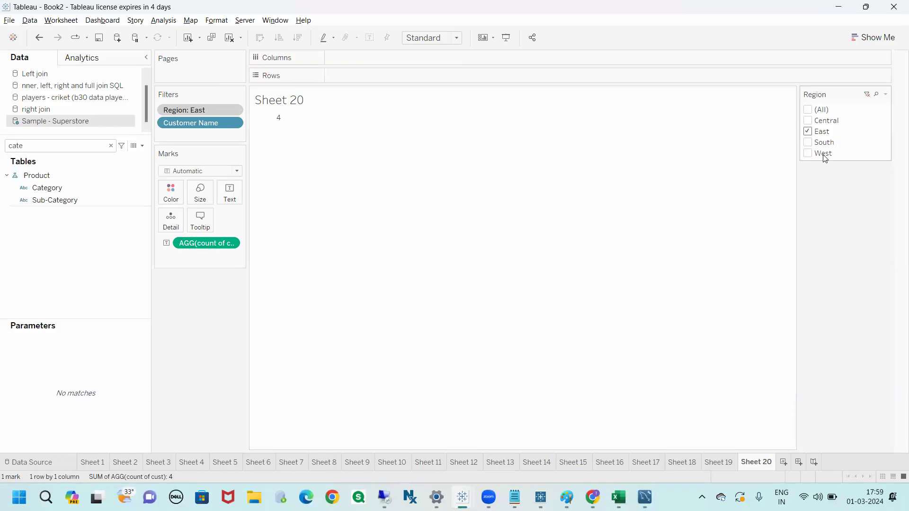
key(ctrl+2)
mouse_move(801, 134)
mouse_down()
mouse_move(720, 146)
mouse_move(554, 197)
mouse_move(237, 169)
mouse_move(260, 125)
mouse_move(224, 100)
mouse_move(236, 101)
mouse_move(229, 93)
mouse_move(190, 179)
mouse_move(220, 228)
mouse_move(283, 171)
mouse_move(277, 143)
mouse_move(298, 151)
mouse_move(279, 105)
mouse_move(284, 156)
mouse_move(314, 122)
mouse_up()
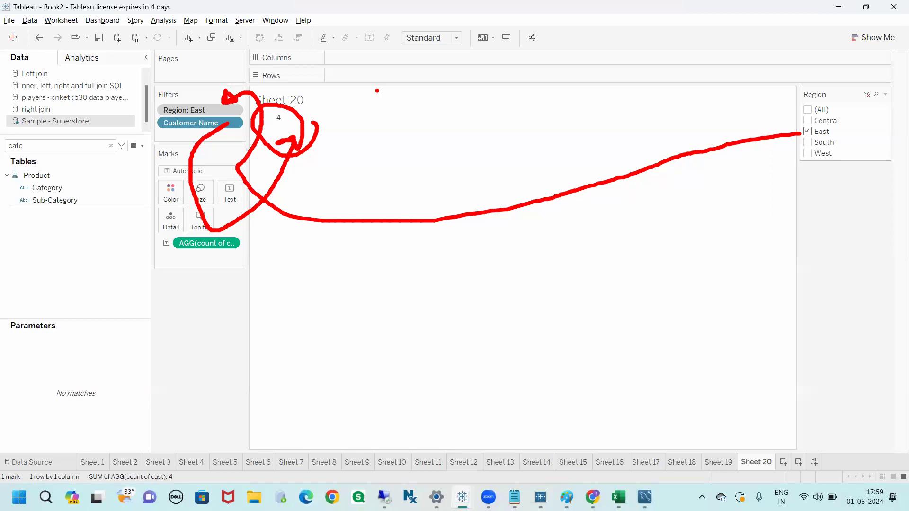
key(Escape)
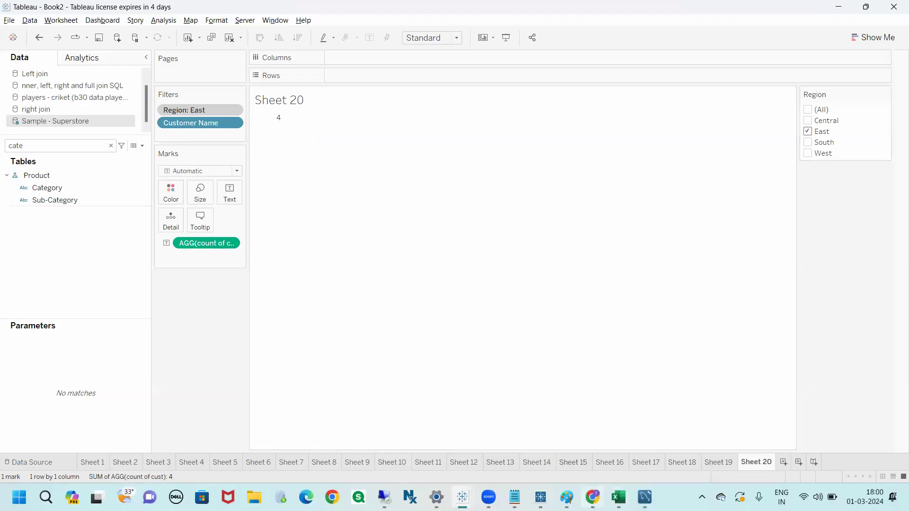
Step: Switch to the Tableau Notes page in Chrome, collapse the Aggregate Functions section and expand Order of Filters under Filters
key(alt+Tab)
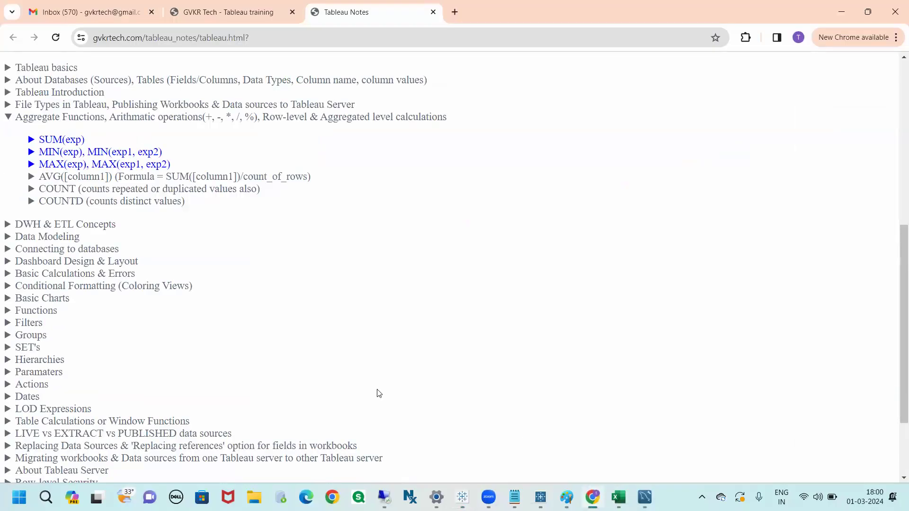
click(77, 117)
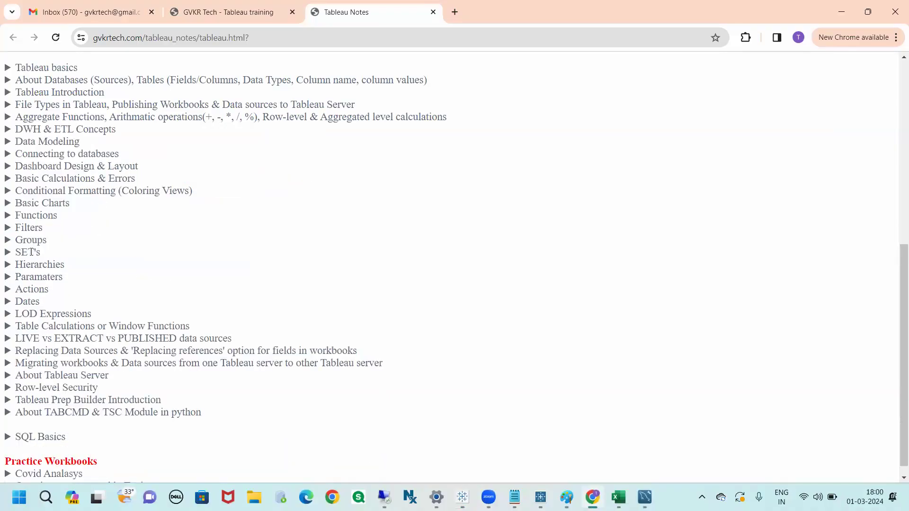
click(28, 228)
scroll(142, 241, down, 1)
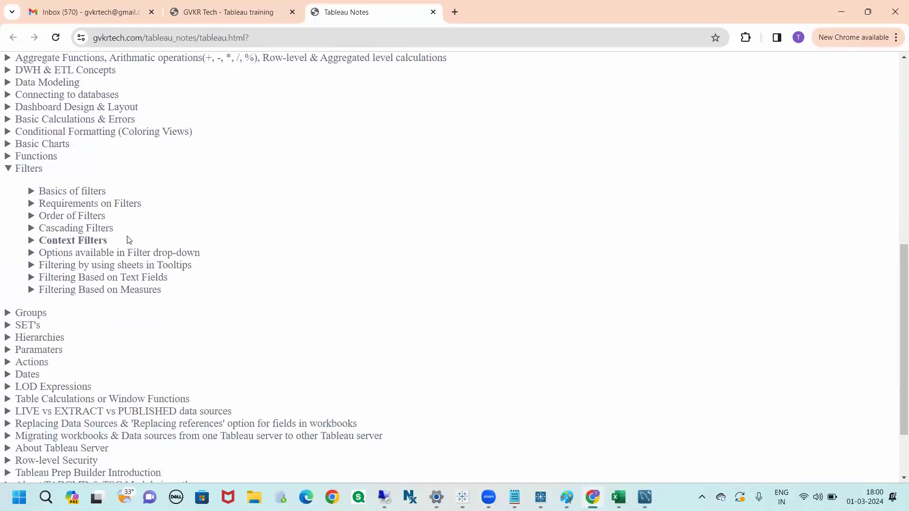
click(247, 218)
scroll(229, 219, down, 1)
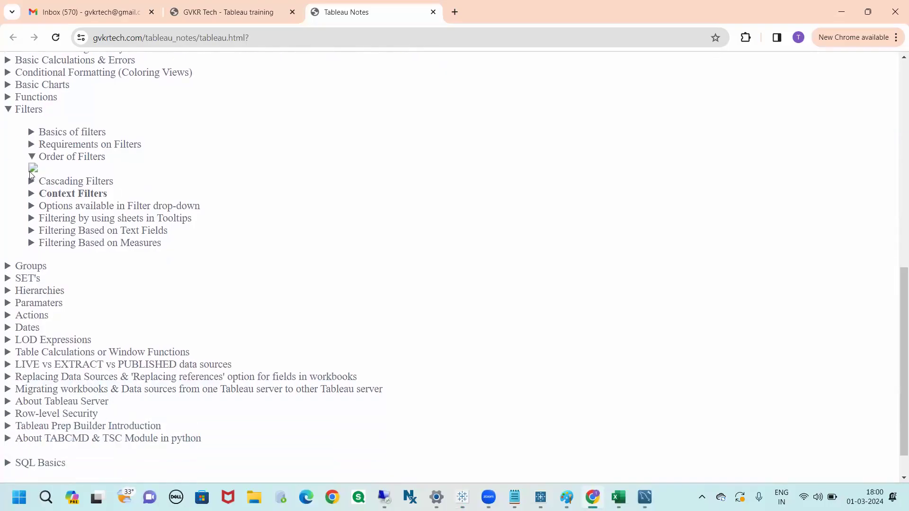
double_click(55, 157)
click(55, 158)
double_click(55, 157)
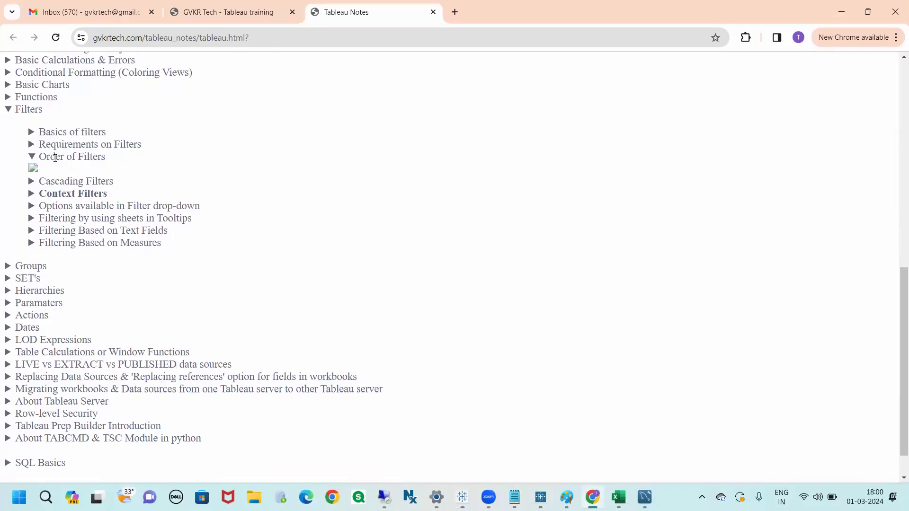
Step: Search the web in a new tab for the order of filters in Tableau and open the help article "Tableau's Order of Operations"
click(456, 14)
text(o)
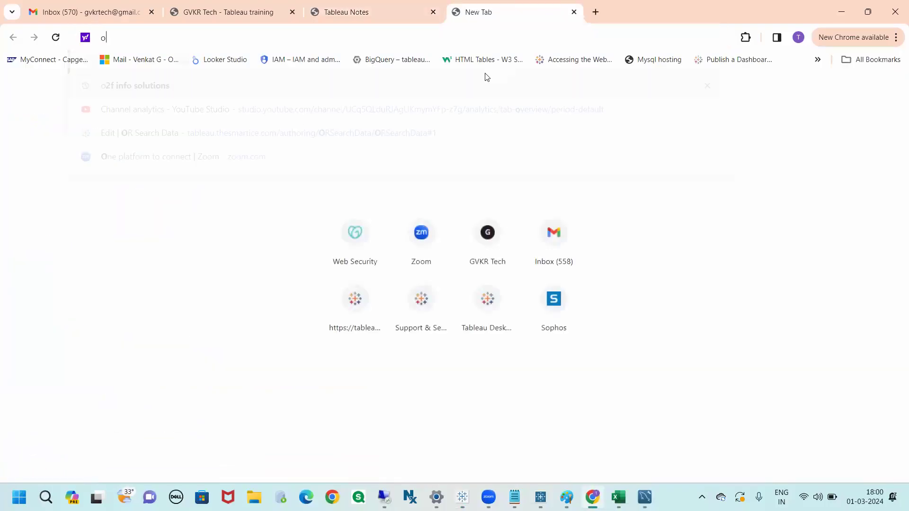
text(rder )
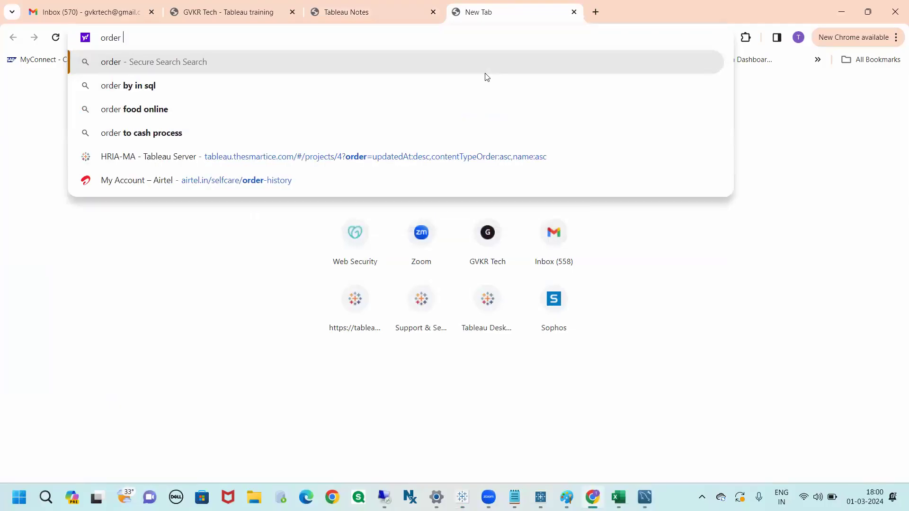
text(of fiote)
text(rs )
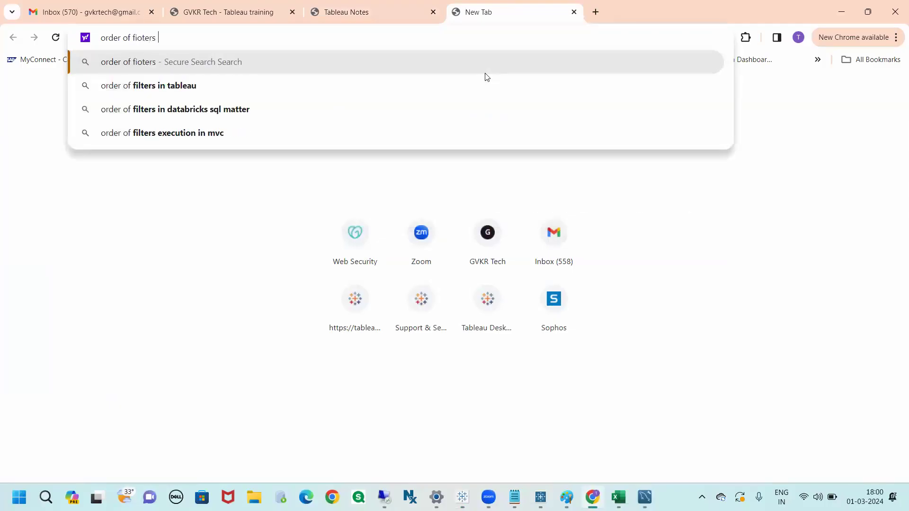
text(in tableau)
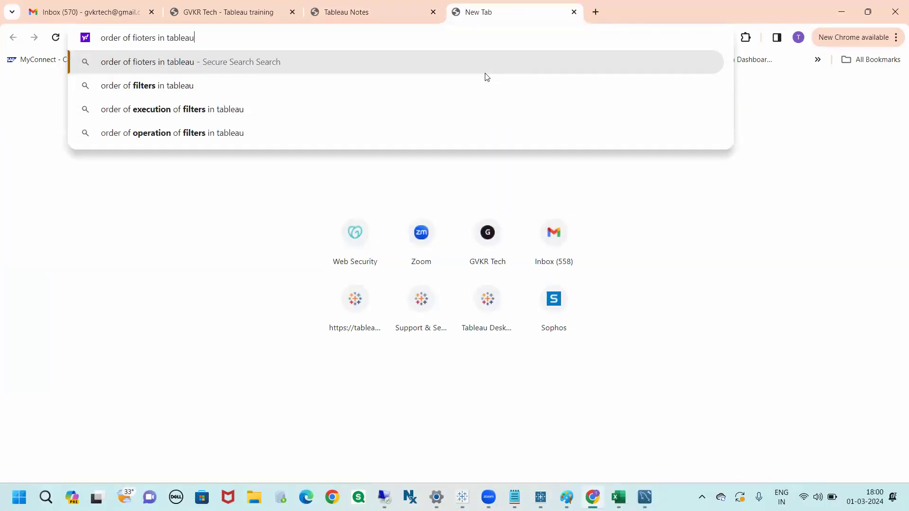
key(Return)
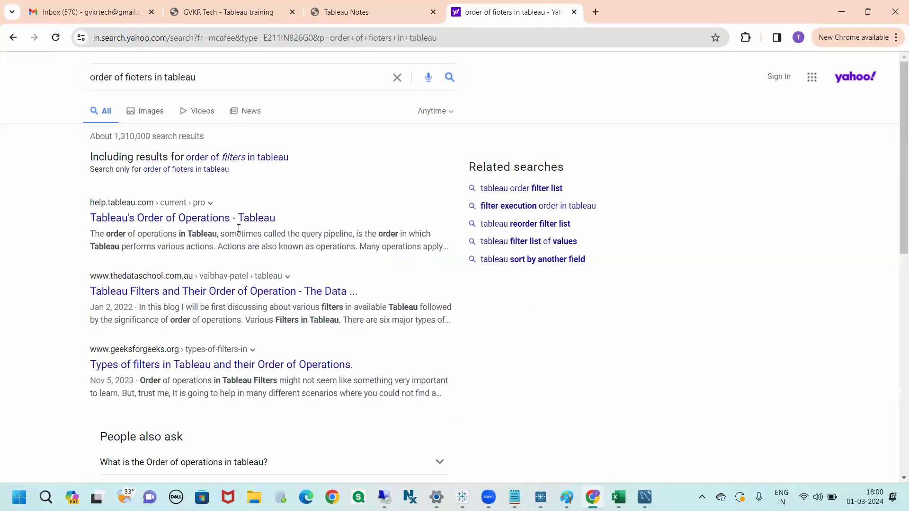
click(227, 219)
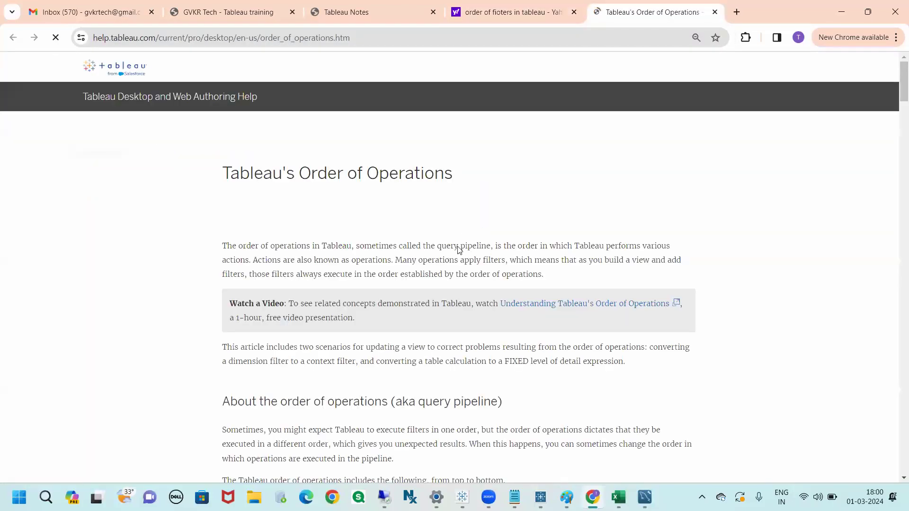
Step: Examine the order of operations diagram from Extract Filters to Table Calc Filters, especially where Context Filters sit relative to sets, conditional, top N and Fixed LOD
scroll(460, 239, down, 3)
scroll(462, 249, down, 3)
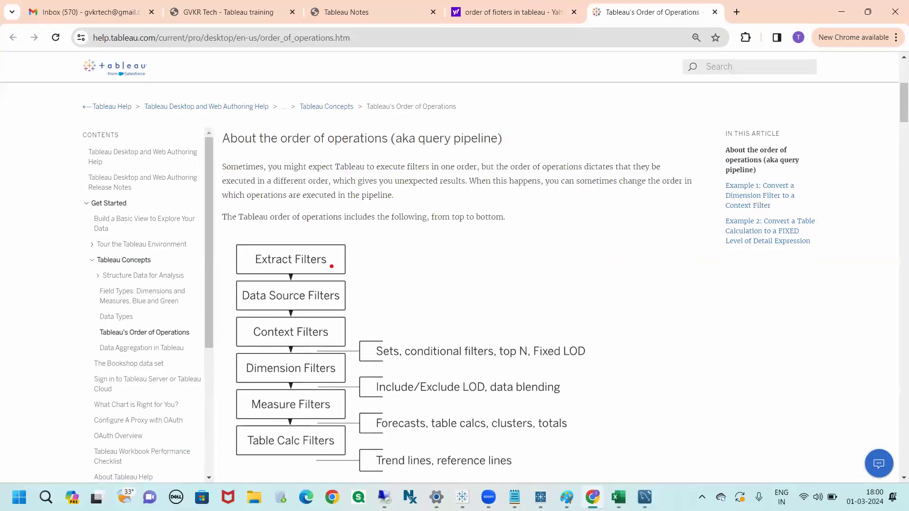
drag(332, 266, 355, 255)
drag(329, 283, 360, 273)
drag(335, 324, 368, 309)
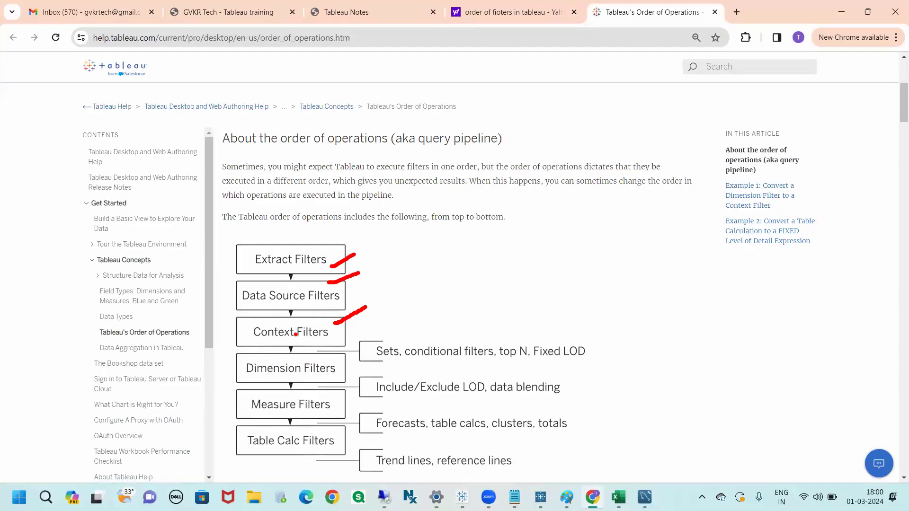
mouse_move(396, 351)
mouse_down()
mouse_move(411, 324)
mouse_move(455, 318)
mouse_move(436, 342)
mouse_move(464, 321)
mouse_move(507, 339)
mouse_move(538, 312)
mouse_move(556, 336)
mouse_move(569, 323)
mouse_up()
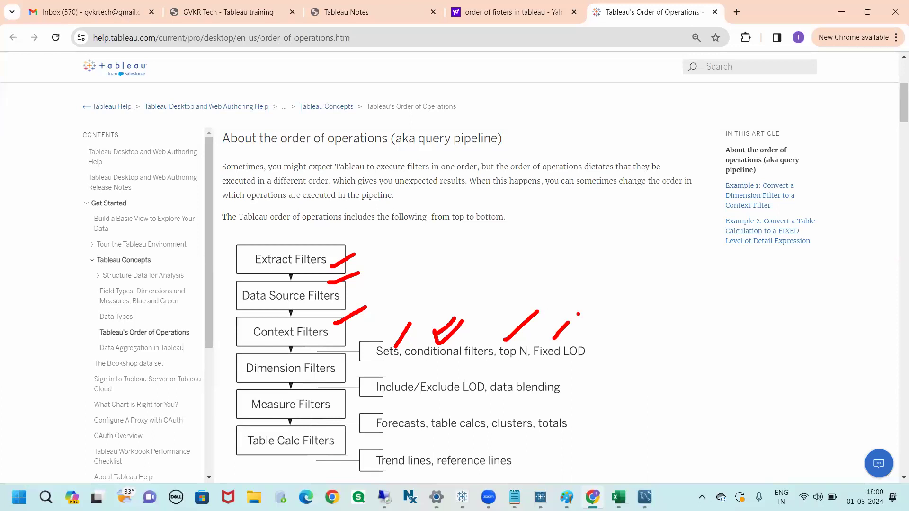
mouse_move(388, 365)
mouse_down()
mouse_move(533, 382)
mouse_move(592, 339)
mouse_move(392, 330)
mouse_move(384, 369)
mouse_move(412, 374)
mouse_up()
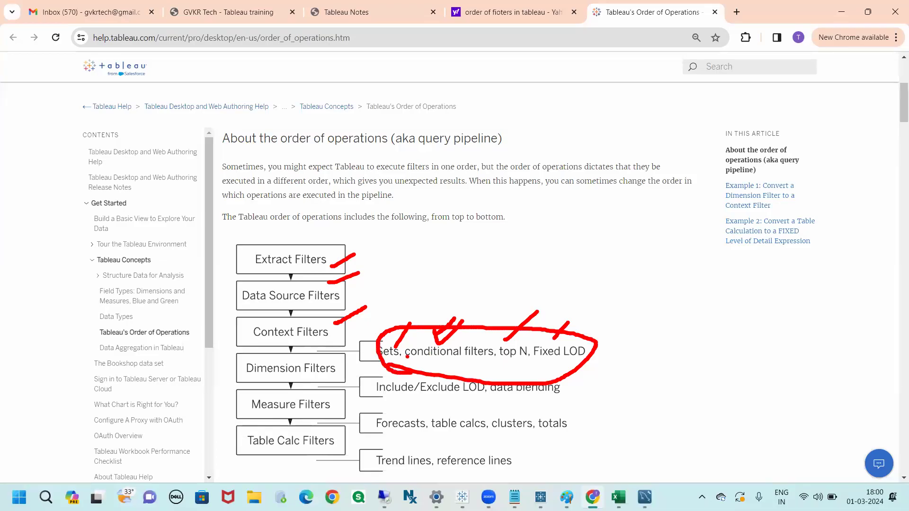
mouse_move(340, 322)
mouse_down()
mouse_move(395, 327)
mouse_move(381, 331)
mouse_move(395, 343)
mouse_up()
mouse_move(512, 330)
mouse_down()
mouse_move(498, 342)
mouse_move(553, 334)
mouse_up()
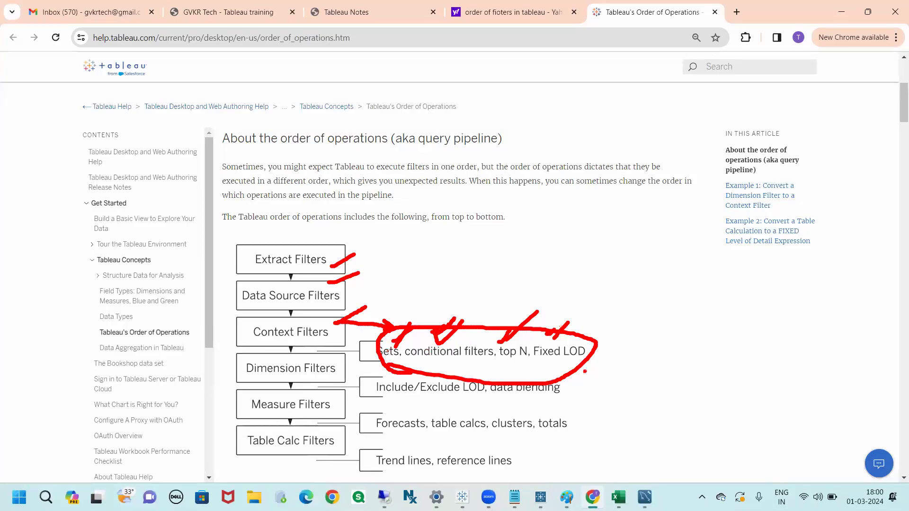
mouse_move(345, 323)
mouse_down()
mouse_move(348, 333)
mouse_move(367, 322)
mouse_move(350, 331)
mouse_up()
mouse_move(401, 363)
mouse_down()
mouse_move(576, 374)
mouse_move(488, 372)
mouse_up()
mouse_move(204, 249)
mouse_down()
mouse_move(216, 386)
mouse_move(180, 403)
mouse_move(216, 448)
mouse_move(172, 401)
mouse_move(198, 440)
mouse_up()
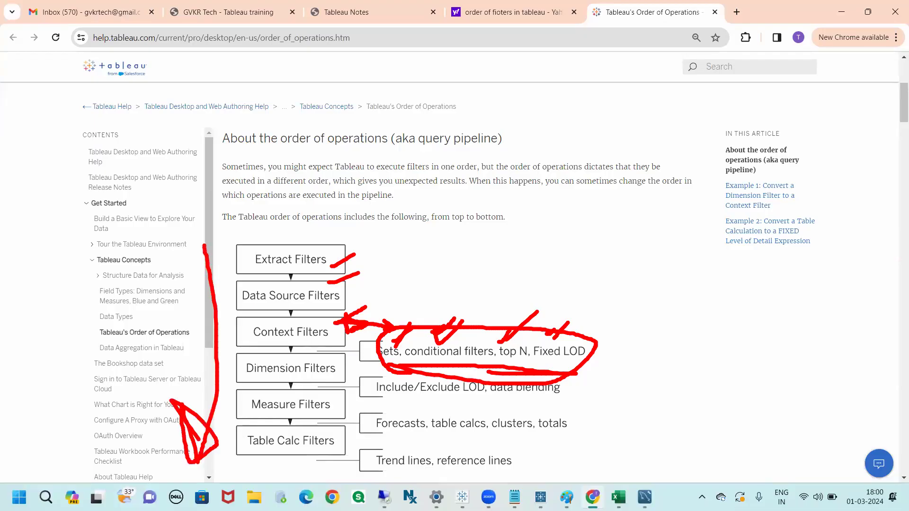
mouse_move(262, 226)
mouse_down()
mouse_move(273, 248)
mouse_move(284, 235)
mouse_up()
click(286, 253)
drag(264, 235, 281, 239)
drag(280, 271, 283, 295)
drag(271, 283, 286, 296)
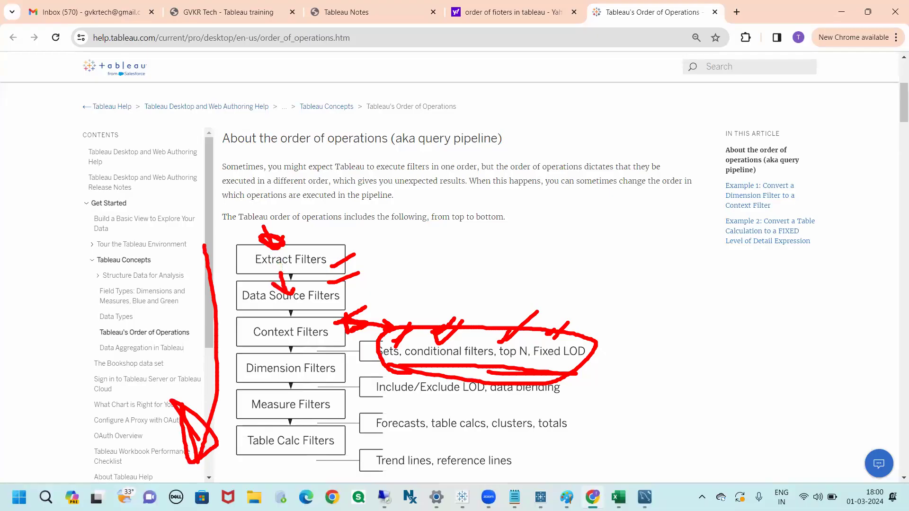
mouse_move(279, 307)
mouse_down()
mouse_move(287, 337)
mouse_move(374, 319)
mouse_move(424, 326)
mouse_move(425, 338)
mouse_move(616, 344)
mouse_up()
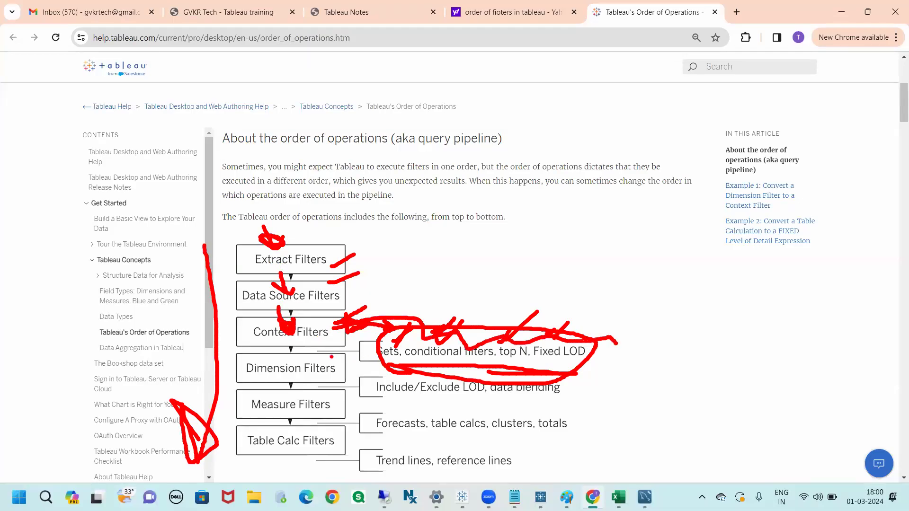
drag(320, 349, 328, 357)
click(242, 336)
mouse_move(364, 252)
mouse_down()
mouse_move(462, 247)
mouse_move(426, 242)
mouse_up()
drag(219, 260, 189, 466)
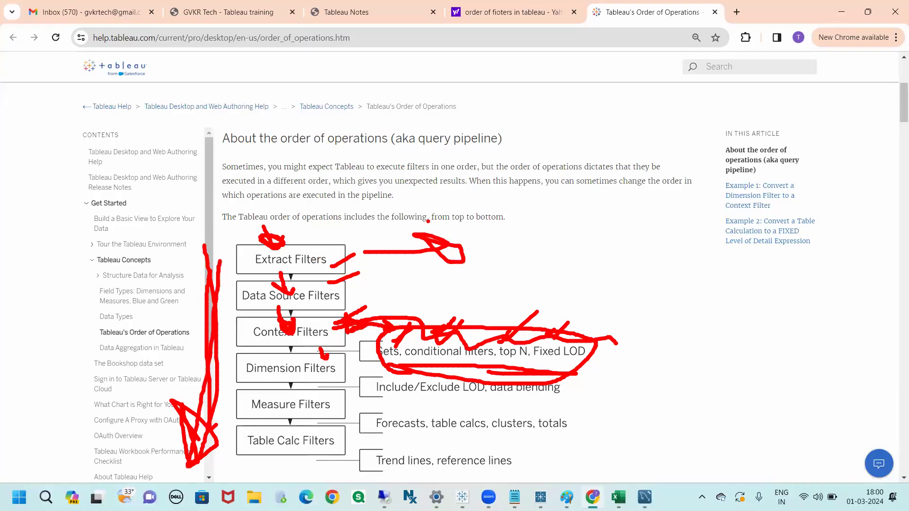
mouse_move(418, 223)
mouse_down()
mouse_move(419, 456)
mouse_move(410, 448)
mouse_move(448, 442)
mouse_up()
drag(243, 315, 313, 344)
drag(292, 315, 268, 341)
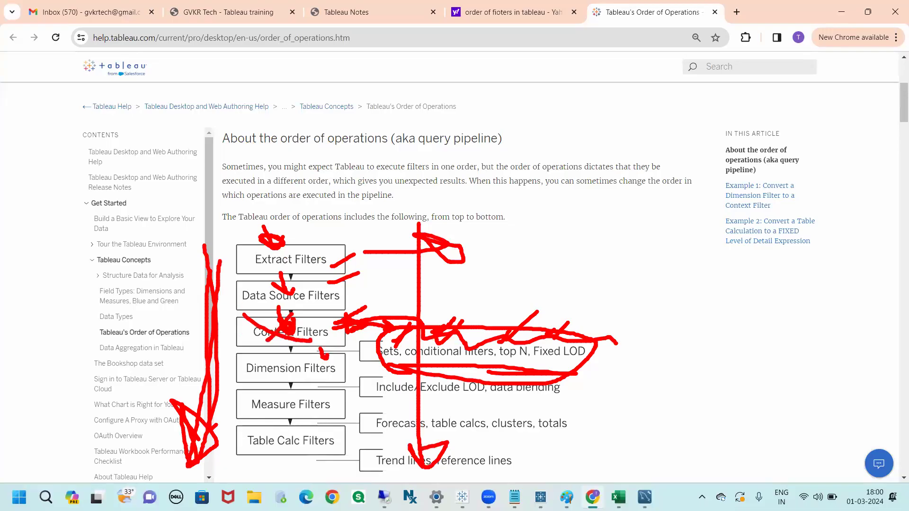
mouse_move(478, 341)
mouse_down()
mouse_move(362, 287)
mouse_move(359, 299)
mouse_move(355, 256)
mouse_move(348, 262)
mouse_up()
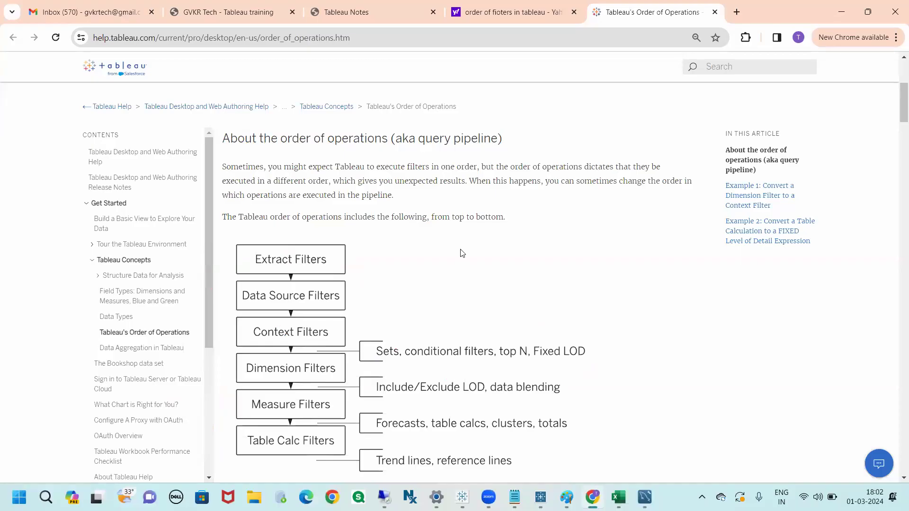
Step: Switch back to the Book2 workbook in Tableau, showing Sheet 20
click(462, 498)
mouse_move(619, 497)
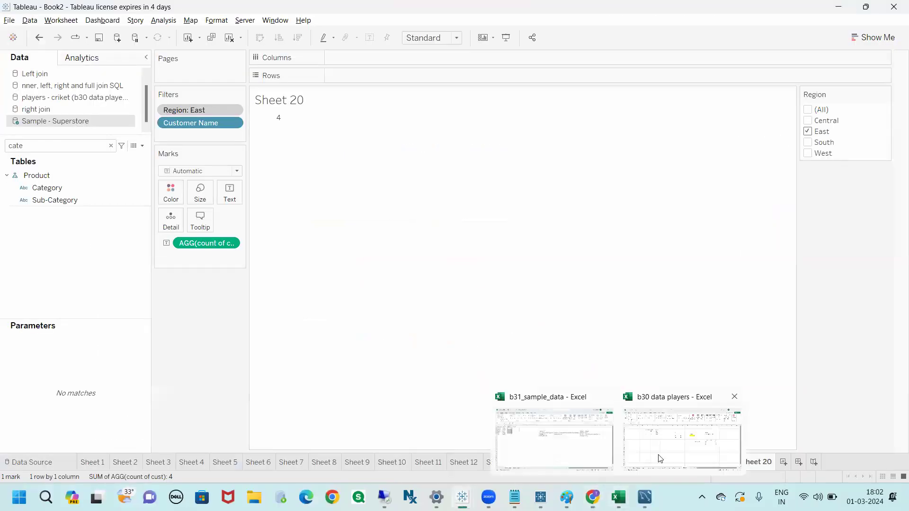
mouse_move(462, 497)
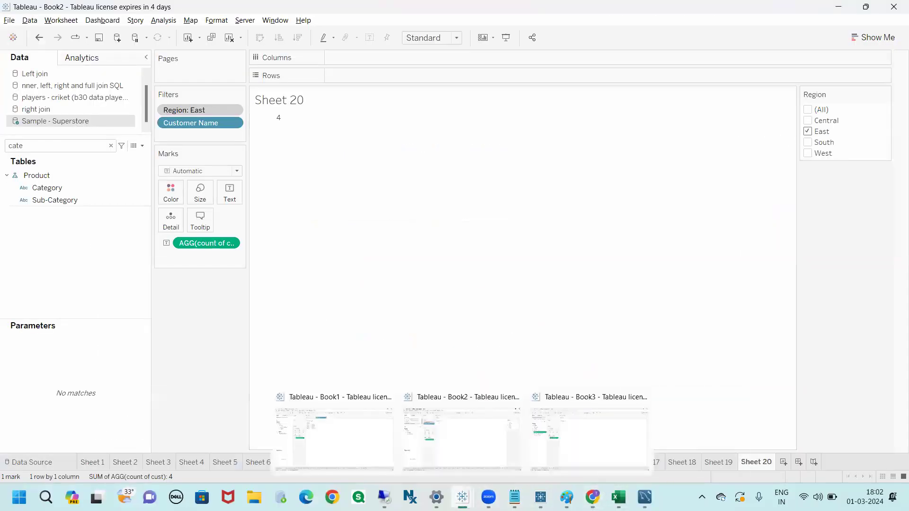
click(561, 458)
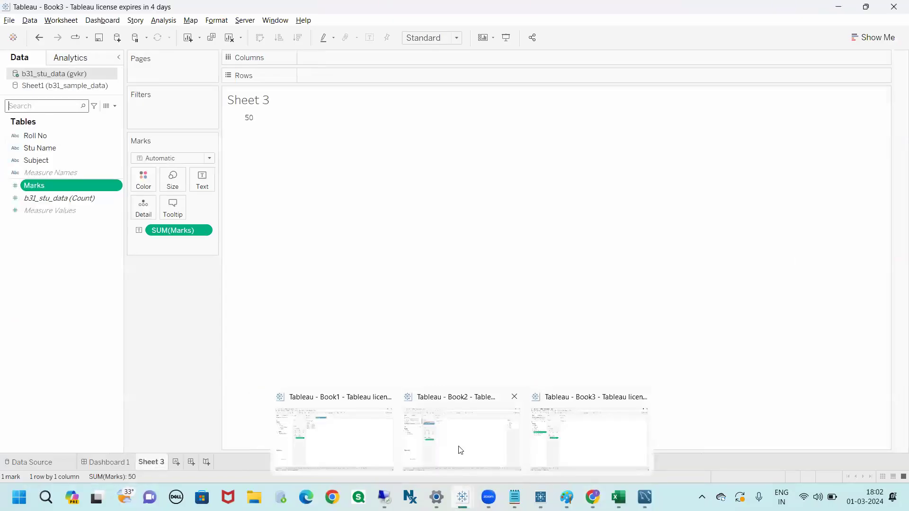
click(460, 450)
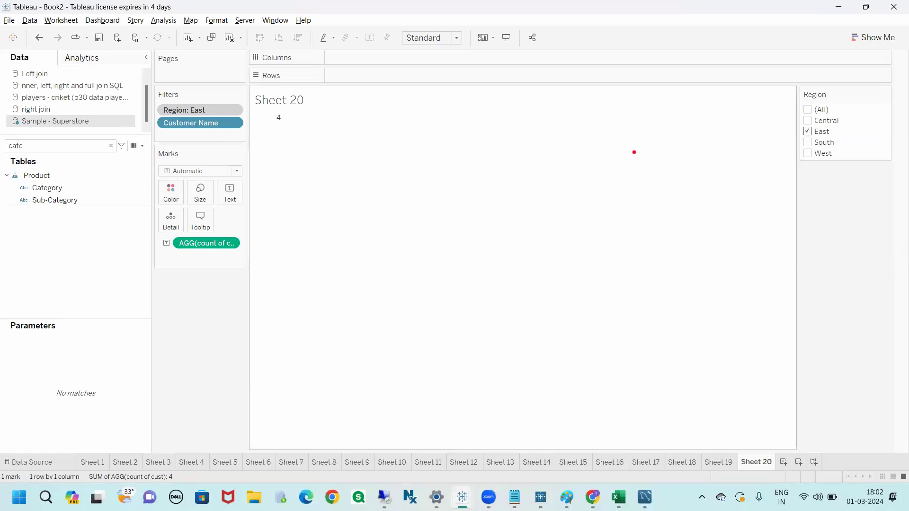
Step: Try the Region filter on South alone, and replace that selection with Central and East
click(808, 131)
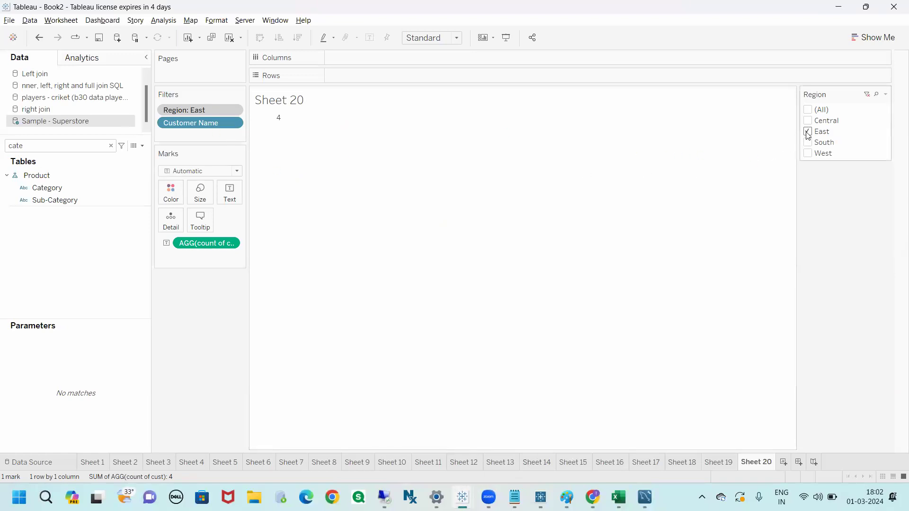
click(809, 143)
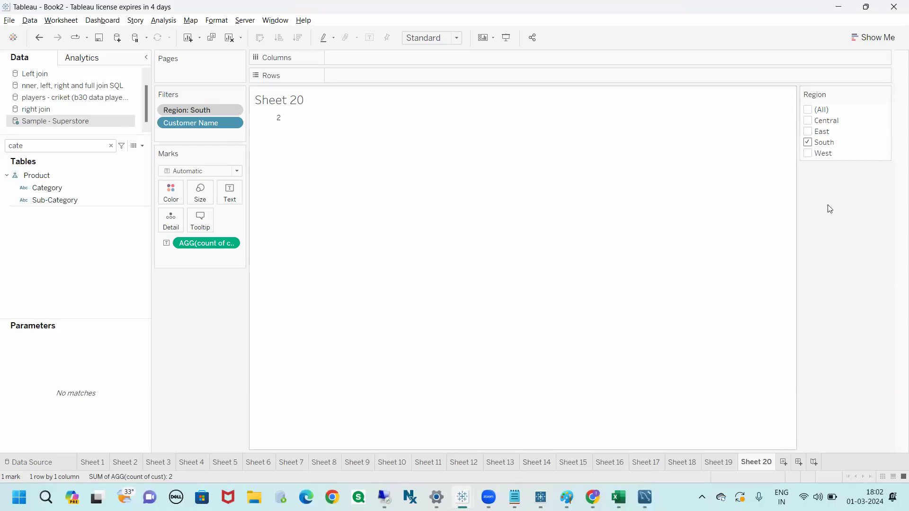
click(809, 143)
click(808, 120)
click(809, 131)
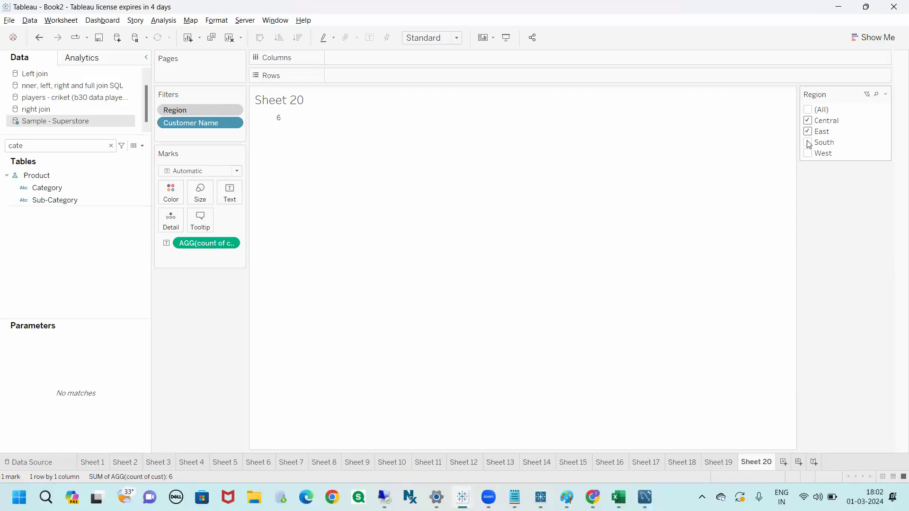
Step: Try a Category filter that uses all values as a context filter, and remove it from the sheet
drag(27, 188, 161, 137)
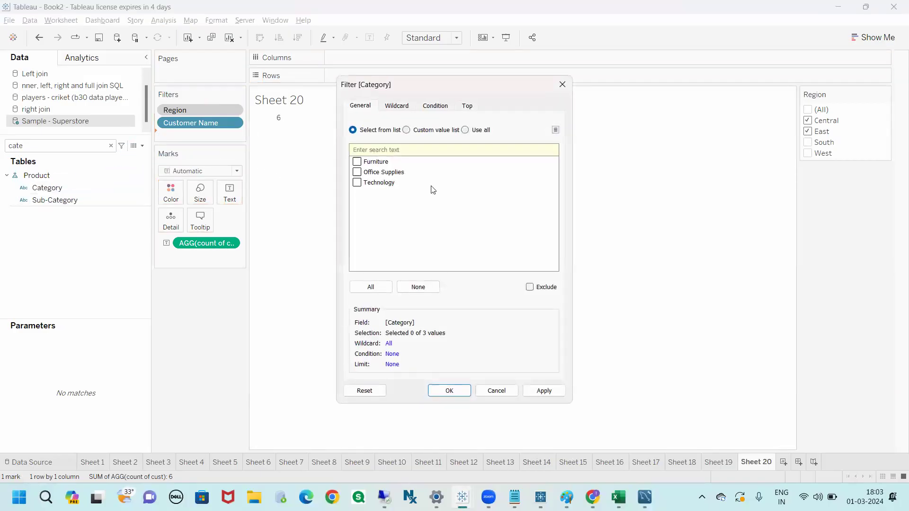
click(465, 130)
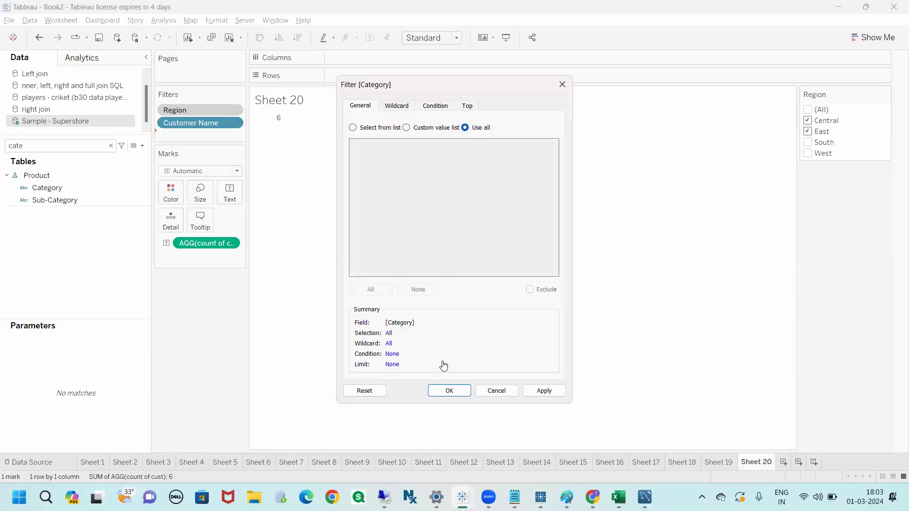
click(448, 391)
click(233, 136)
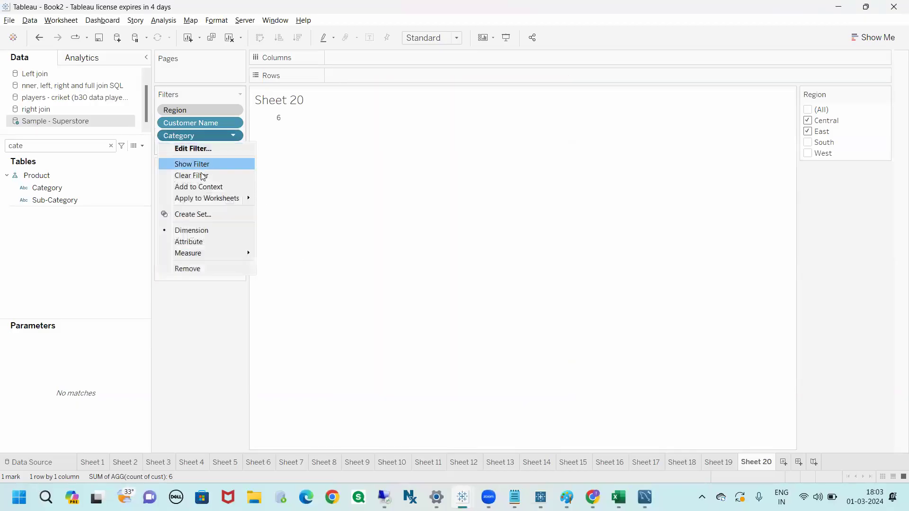
click(202, 186)
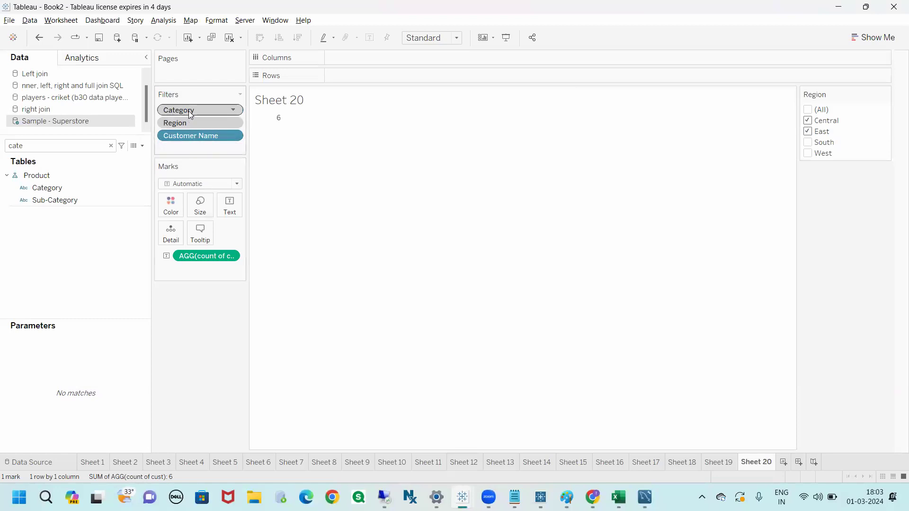
drag(190, 115, 76, 210)
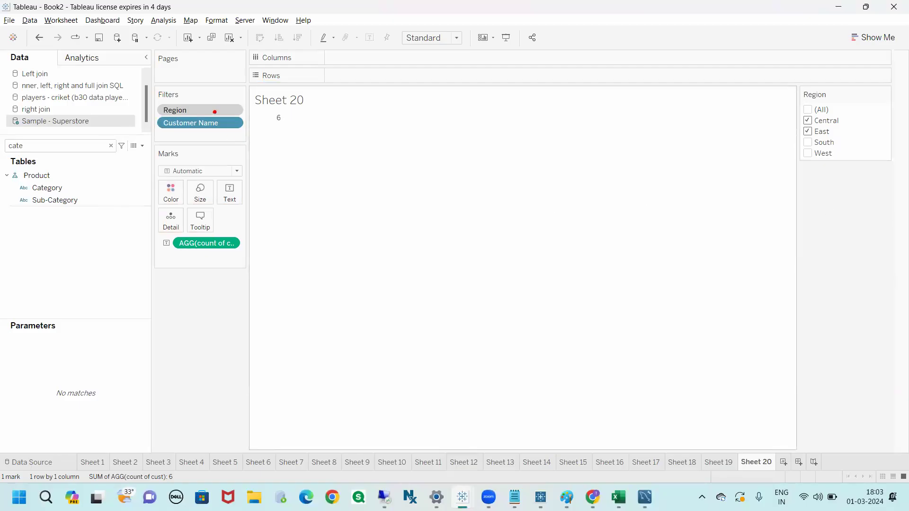
Step: Remove the Region filter from the sheet and clear the field search in the Superstore data
mouse_move(248, 110)
mouse_down()
mouse_move(290, 103)
mouse_move(227, 100)
mouse_up()
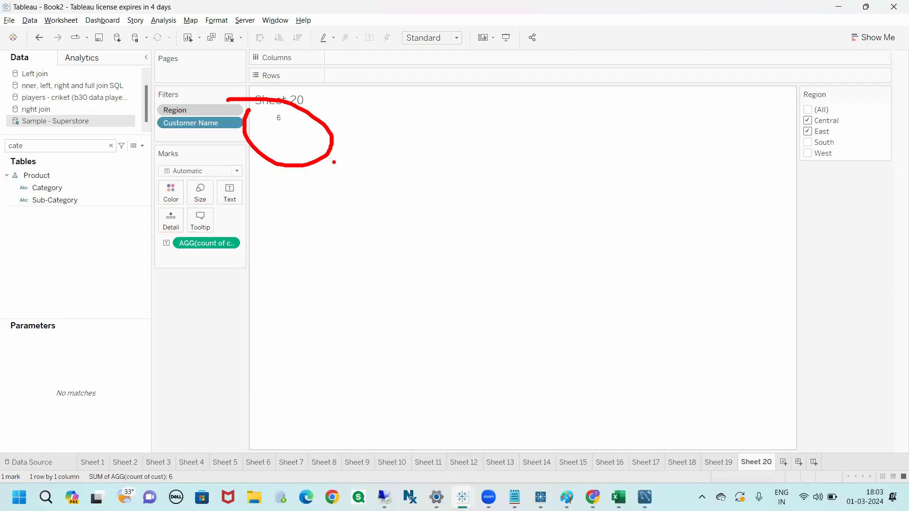
key(Escape)
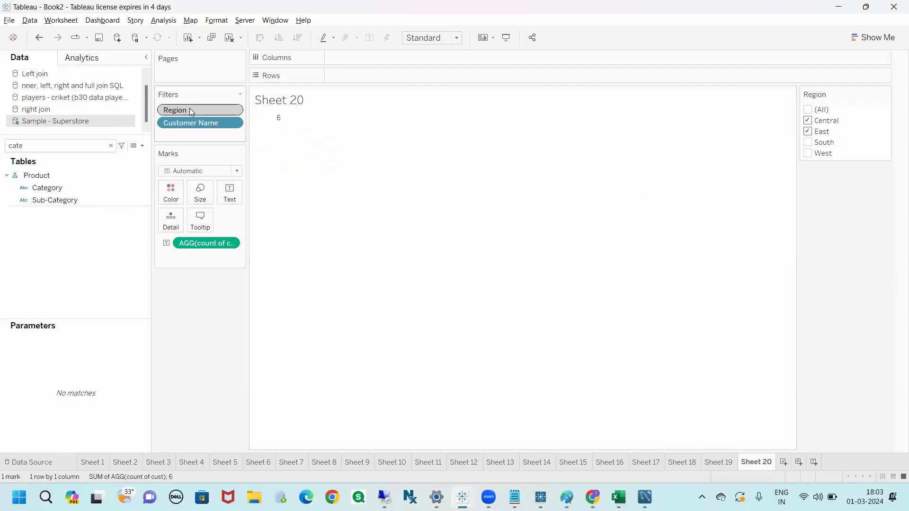
drag(190, 111, 64, 252)
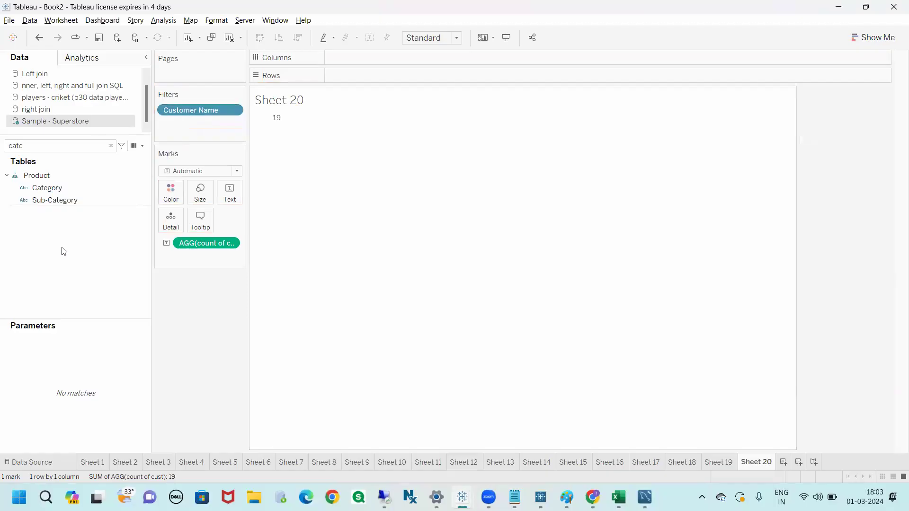
click(111, 147)
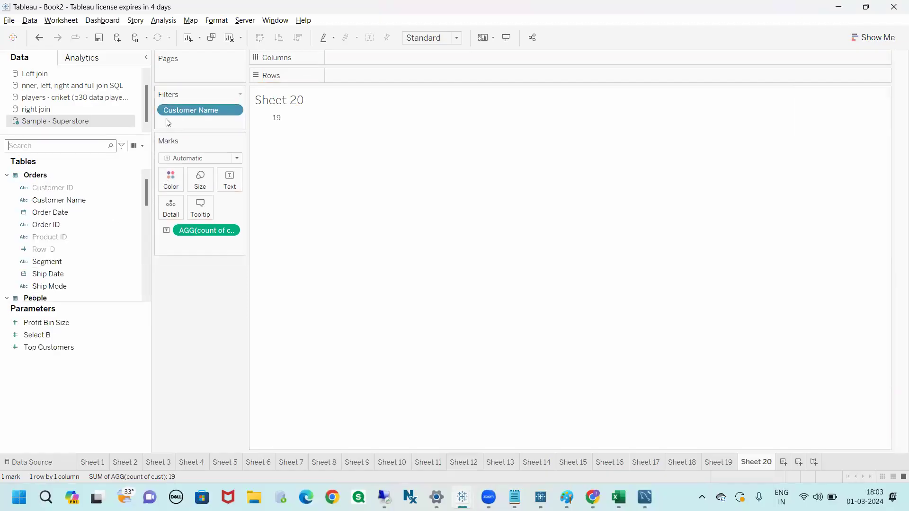
Step: Edit the Customer Name filter and switch its condition from By field to By formula
click(230, 110)
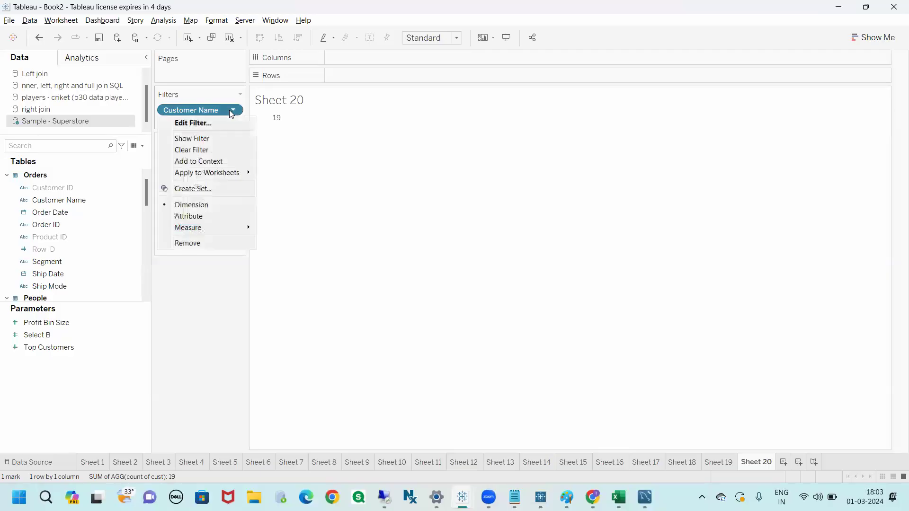
click(198, 124)
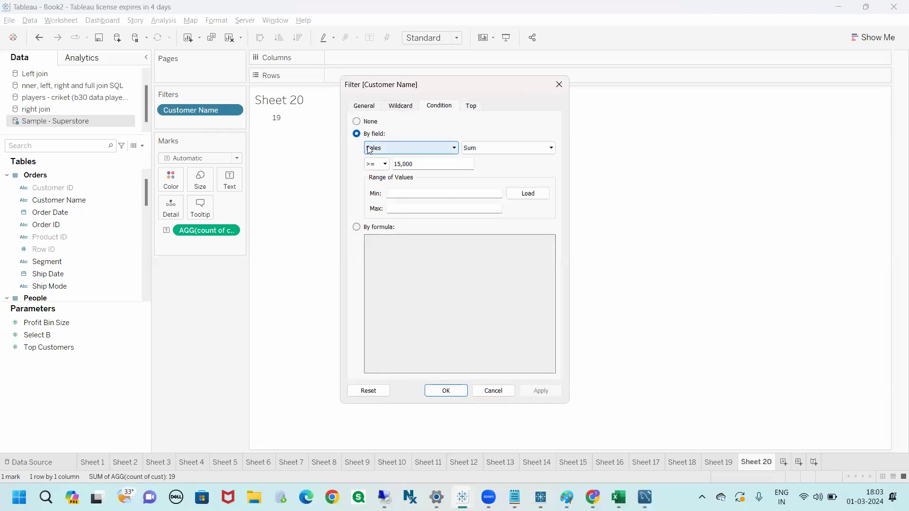
drag(356, 128, 356, 138)
drag(344, 222, 372, 219)
key(Escape)
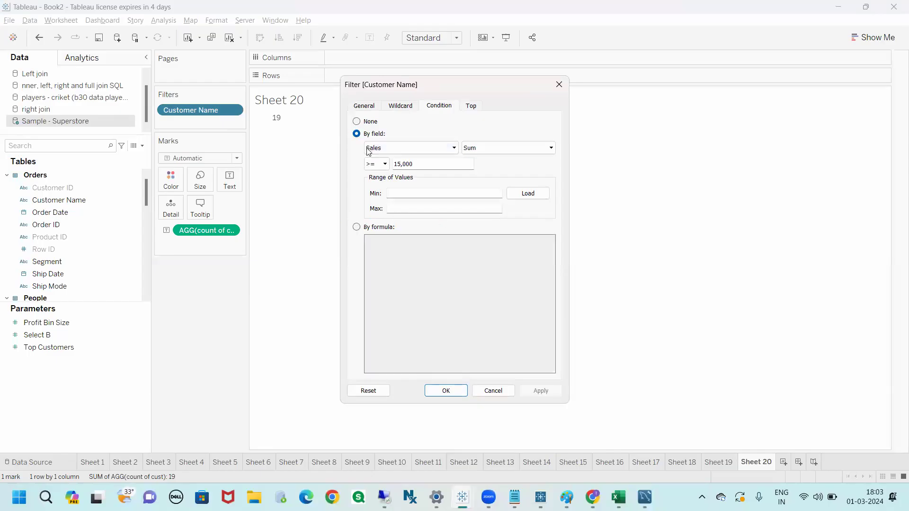
click(358, 227)
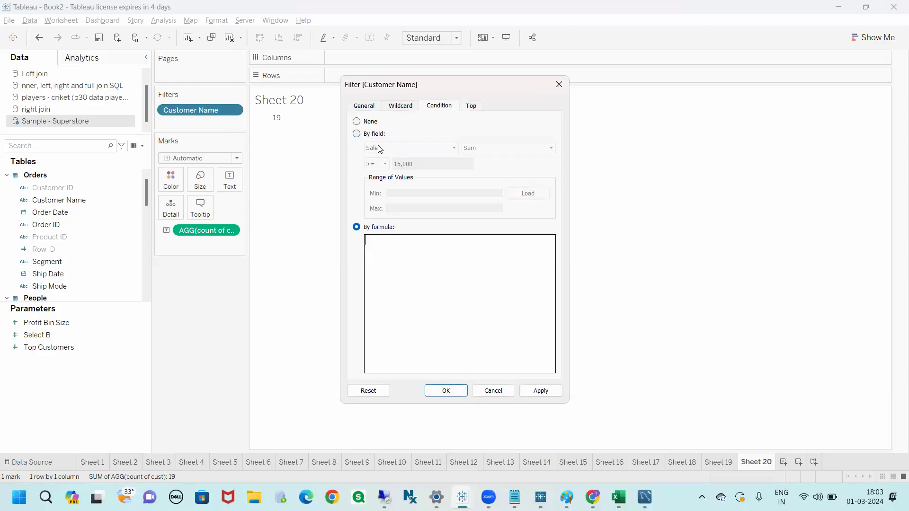
key(ctrl+2)
drag(380, 148, 414, 130)
drag(467, 145, 496, 124)
mouse_move(382, 157)
mouse_down()
mouse_move(370, 161)
mouse_move(439, 167)
mouse_move(376, 154)
mouse_up()
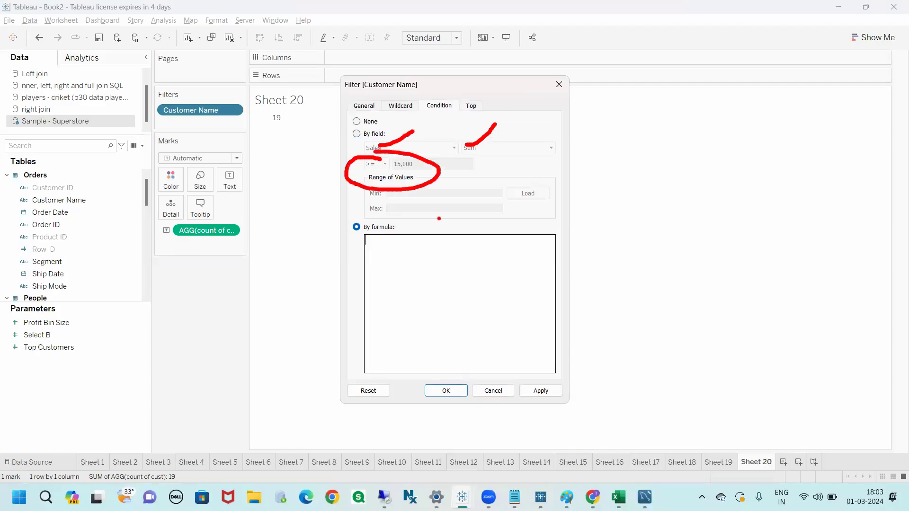
key(Escape)
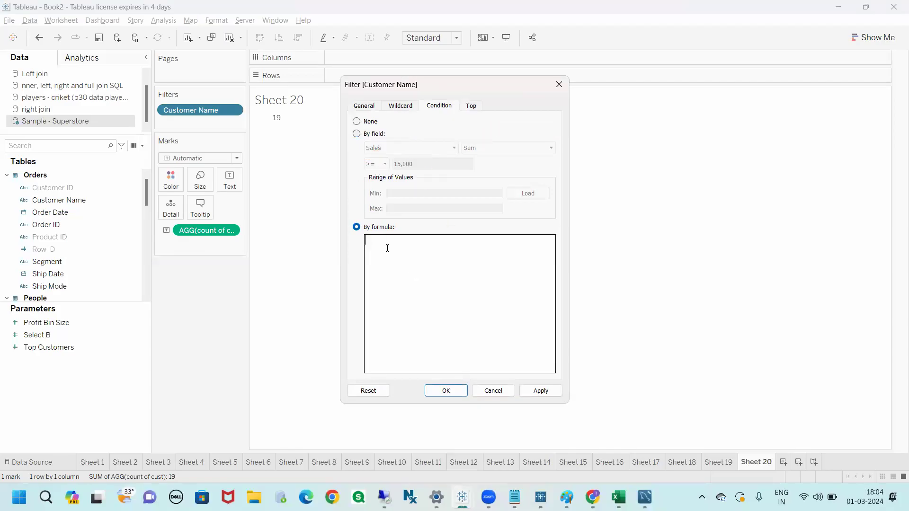
Step: Enter SUM([Sales])>=15000 as the Customer Name condition formula and apply it
text(su)
key(Return)
text([Sale)
key(Return)
text(>=150000)
key(BackSpace)
drag(477, 83, 643, 55)
click(708, 362)
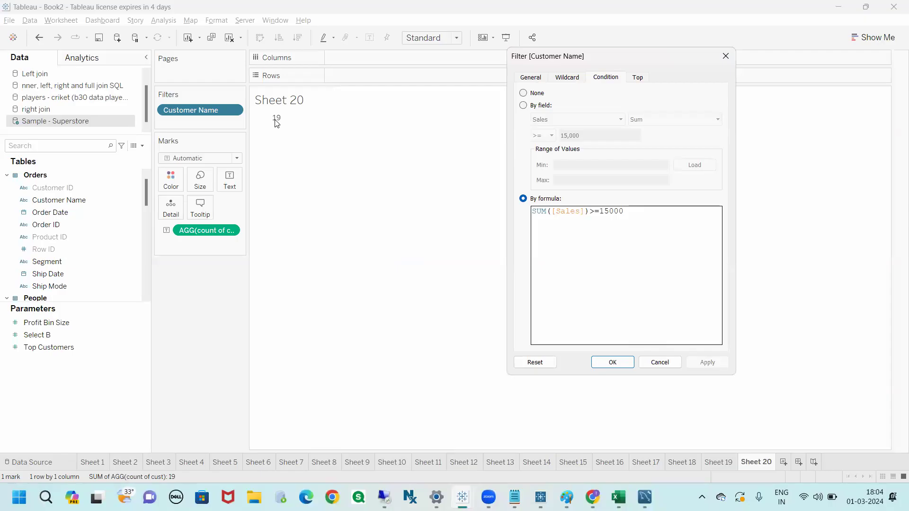
Step: Break the condition formula across lines so that [Sales] stands on its own line inside the SUM parentheses
click(558, 211)
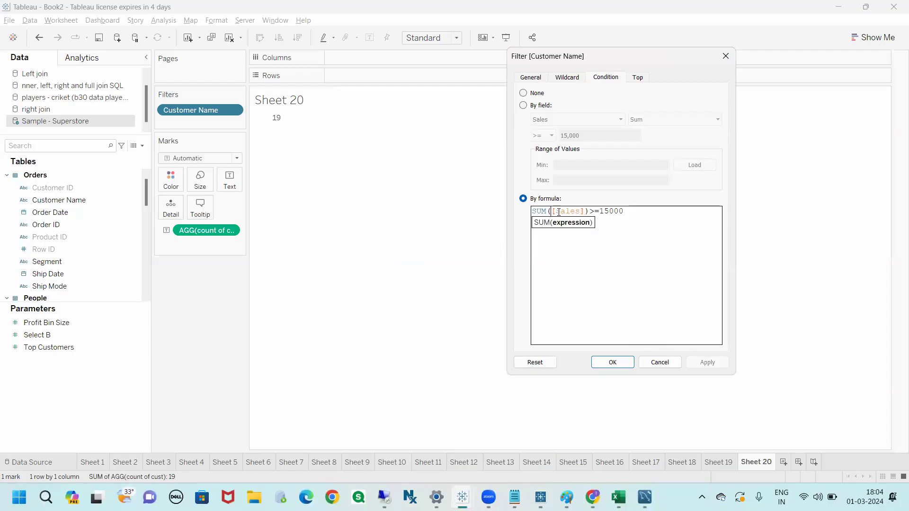
click(591, 211)
key(Return)
key(Return)
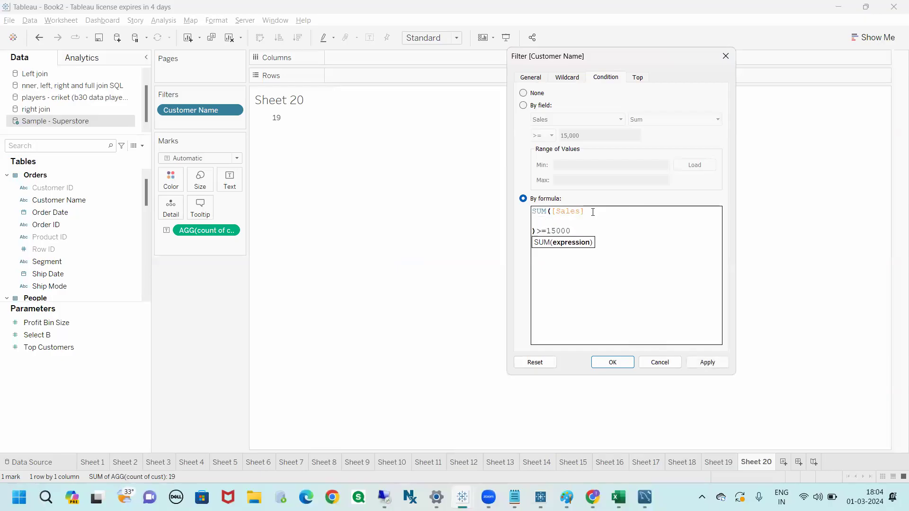
click(558, 211)
key(Return)
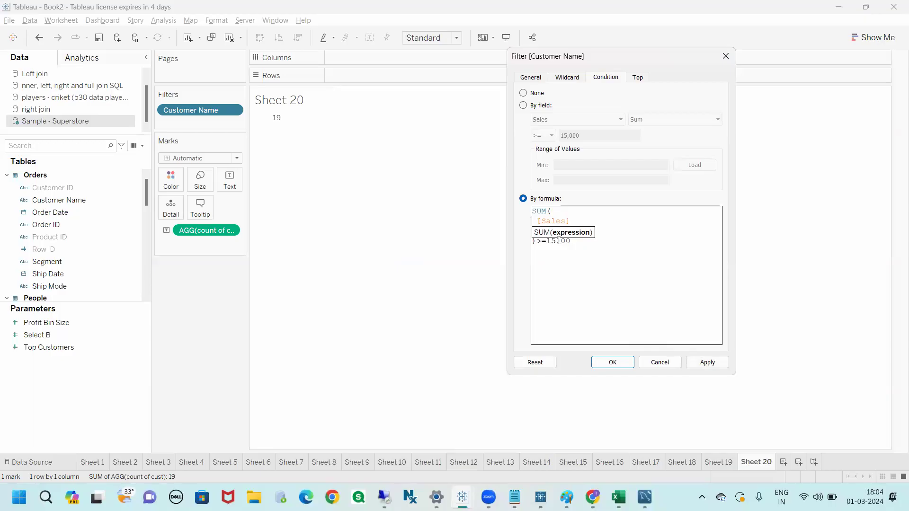
drag(572, 243, 531, 221)
click(547, 257)
click(553, 272)
click(536, 222)
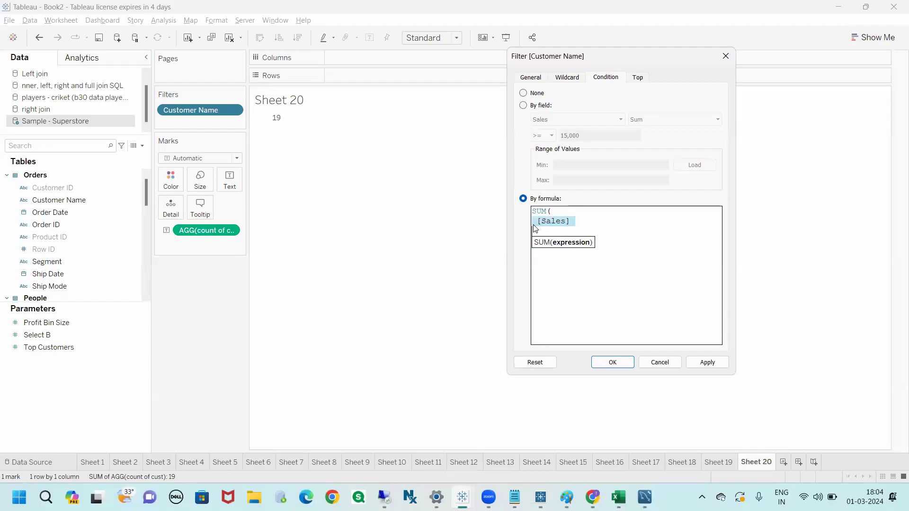
drag(575, 224, 533, 222)
Step: Wrap the sales field in a region test so the line reads IF [Region]='central' THEN [Sales] END
click(532, 221)
text(if)
key(Return)
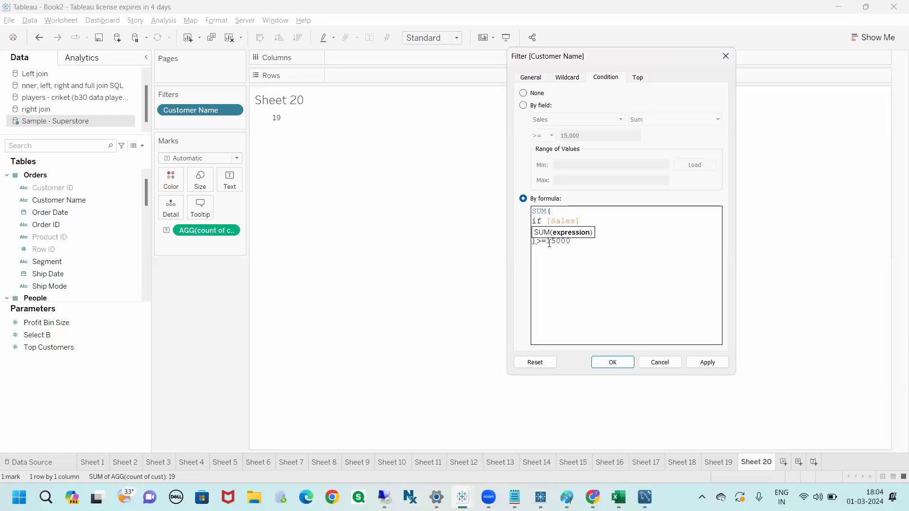
text(regio)
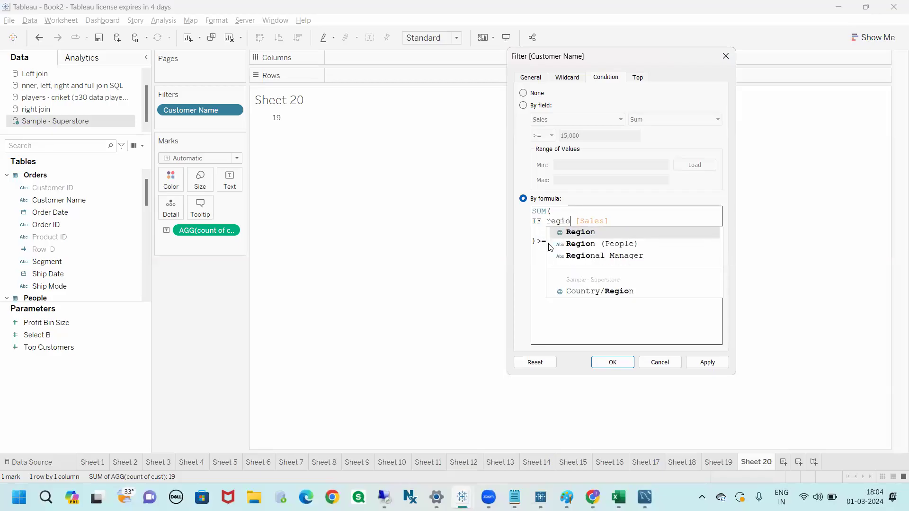
key(Return)
text(='')
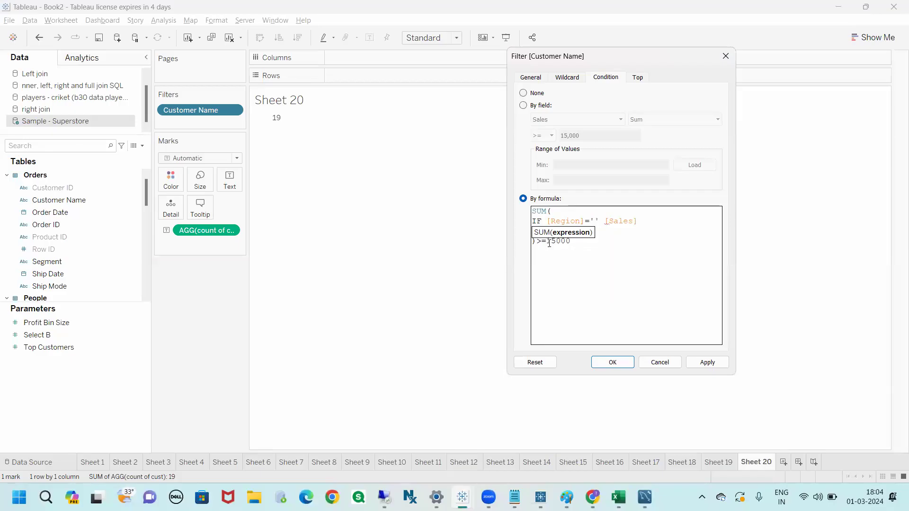
text(central)
key(BackSpace)
text(THEN)
click(708, 223)
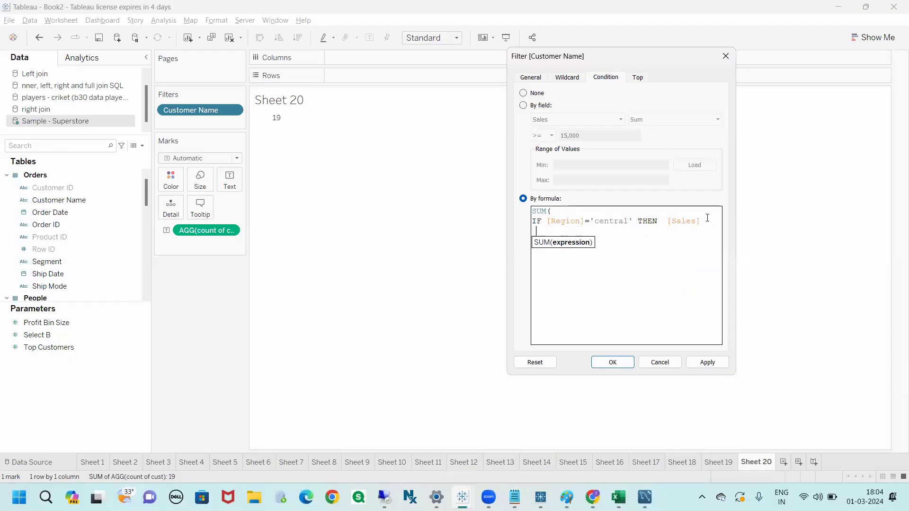
text(END)
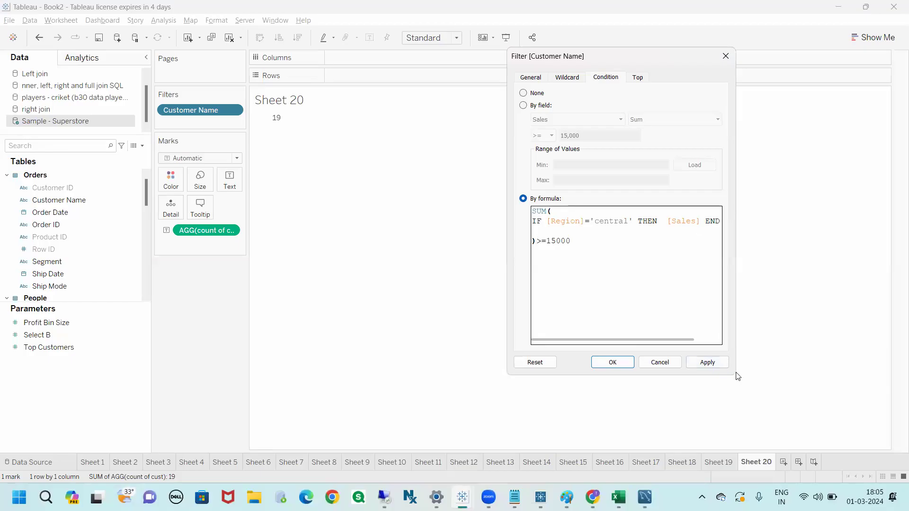
Step: Examine the condition formula's parts: the Region test, the Sales result, the enclosing SUM and the comparison with 15000
drag(585, 58, 530, 67)
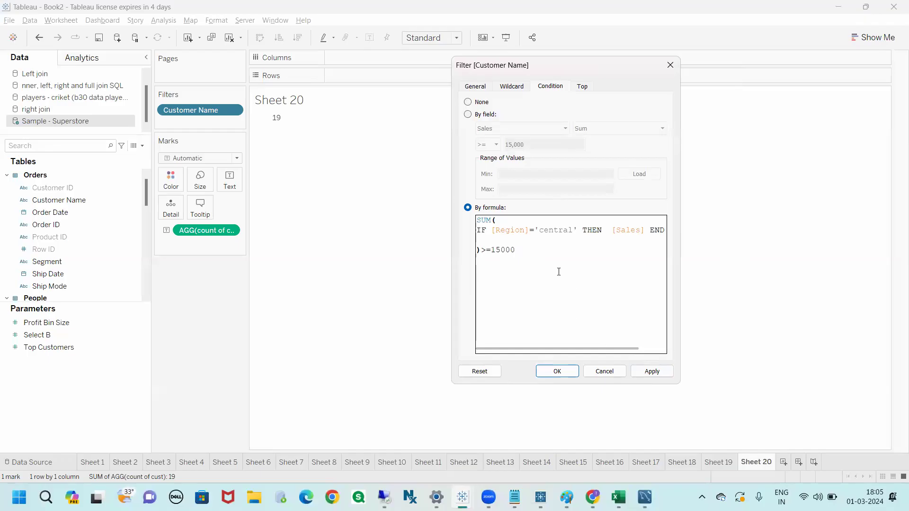
drag(515, 249, 479, 230)
click(497, 266)
click(538, 251)
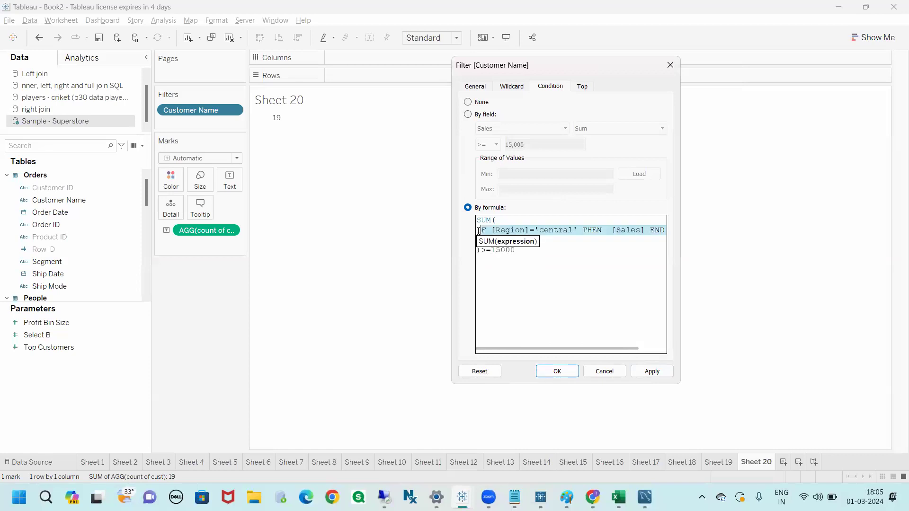
click(527, 258)
drag(578, 229, 477, 230)
click(526, 266)
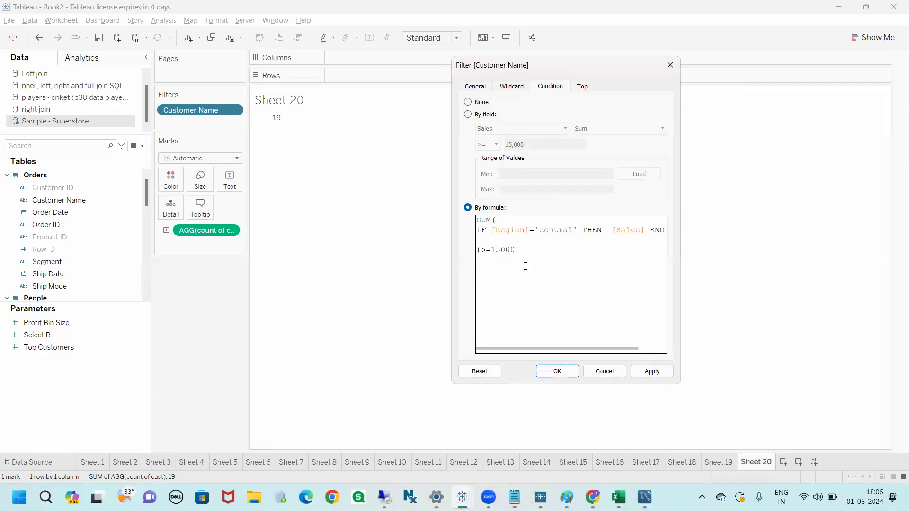
drag(646, 230, 477, 231)
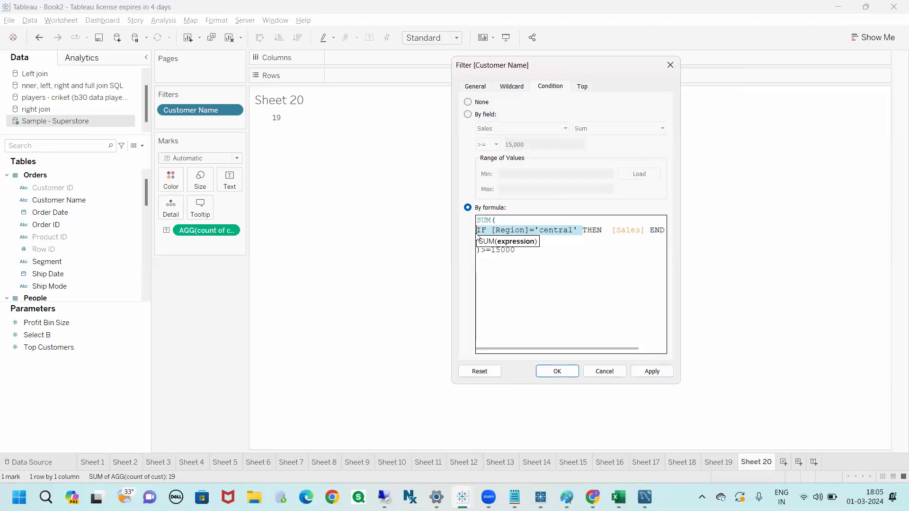
click(560, 229)
drag(647, 230, 614, 230)
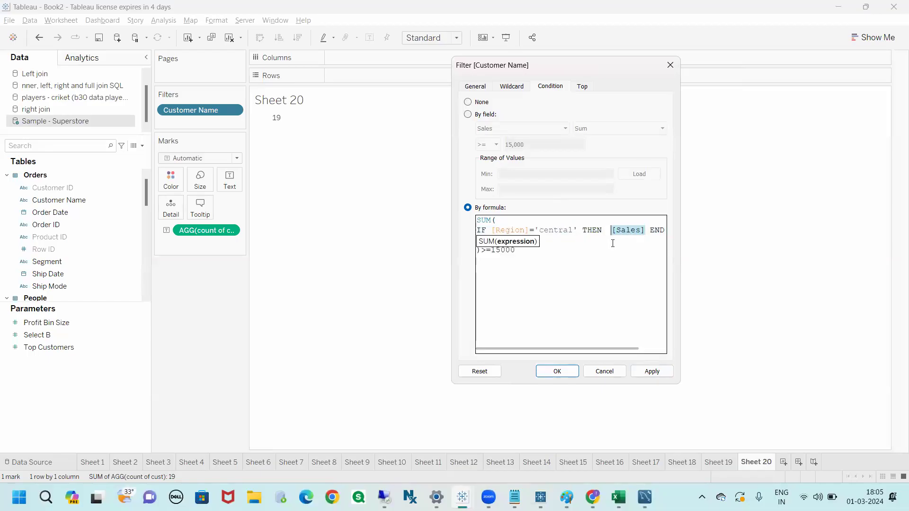
click(613, 244)
key(Return)
text()>=15000)
drag(481, 250, 473, 217)
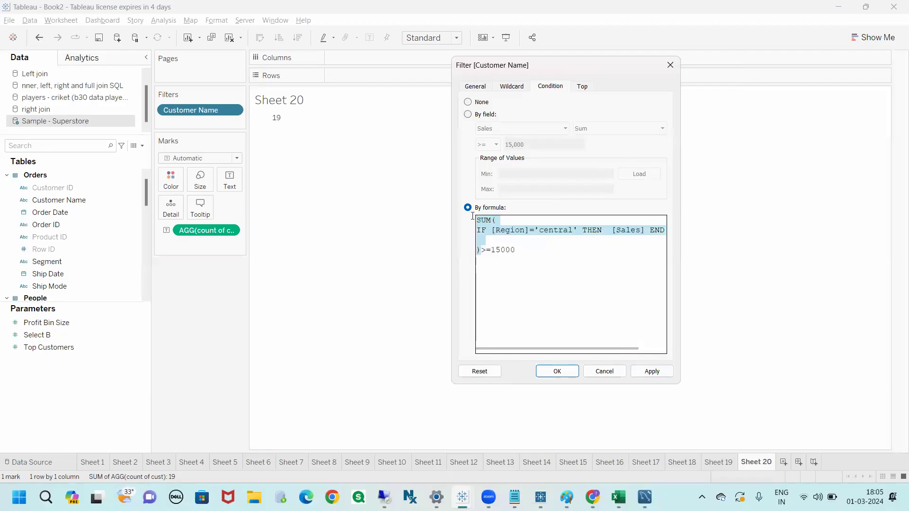
click(524, 252)
drag(524, 251, 480, 251)
click(514, 265)
Step: Apply the central-region sales formula to the Customer Name filter and check the customer count on the sheet
drag(578, 66, 652, 59)
click(725, 363)
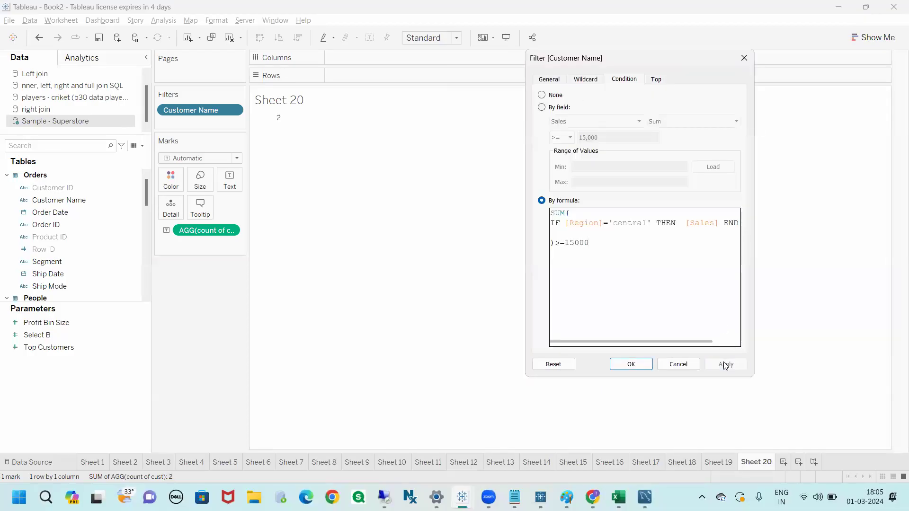
mouse_move(260, 111)
mouse_down()
mouse_move(250, 144)
mouse_move(264, 115)
mouse_up()
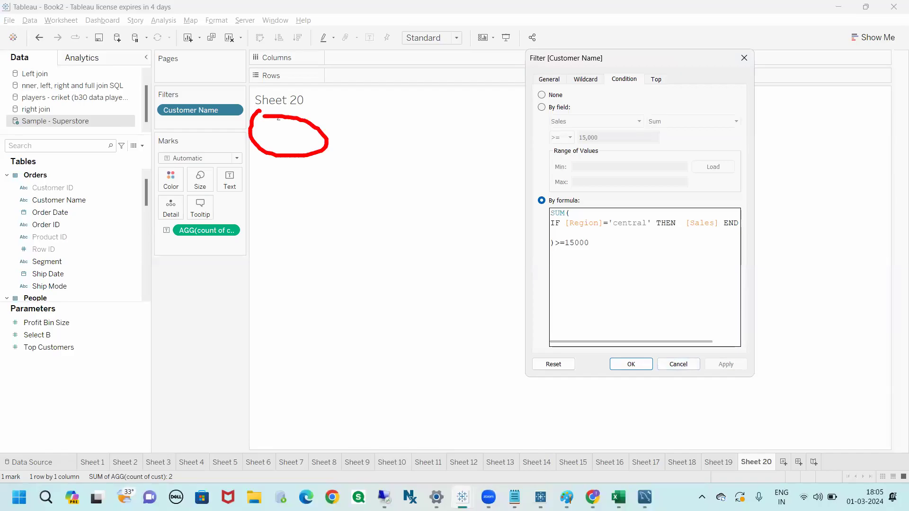
Step: Change the region in the condition formula to 'east' and apply the filter
double_click(632, 223)
text(est)
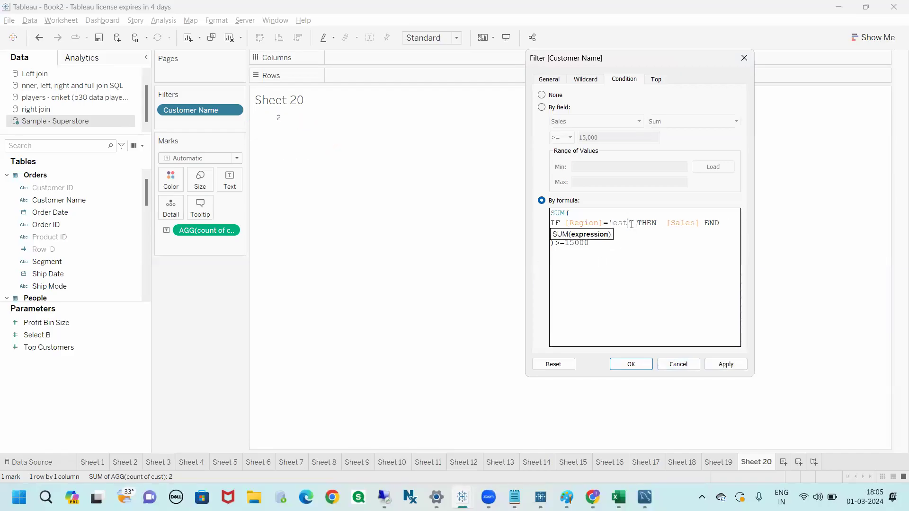
key(BackSpace)
key(BackSpace)
text(ast)
click(726, 364)
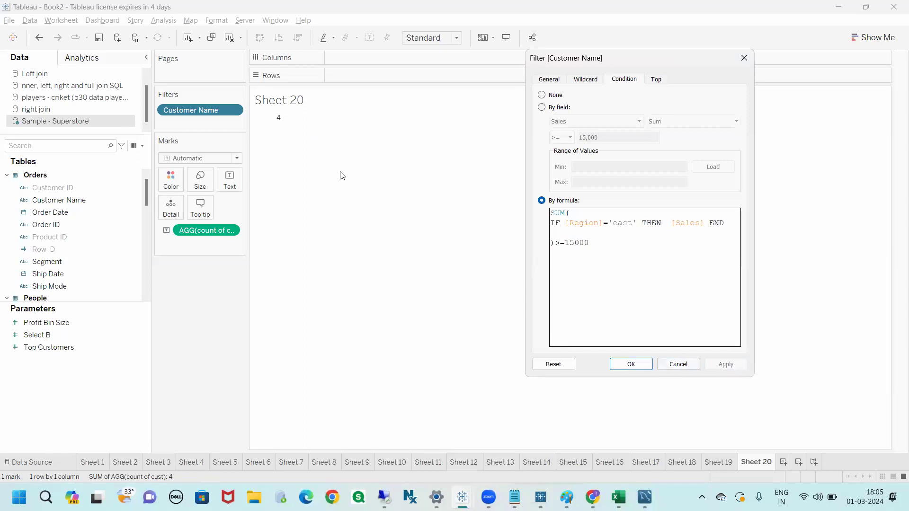
Step: Change the region in the condition formula to 'west' and apply the Customer Name filter
double_click(620, 222)
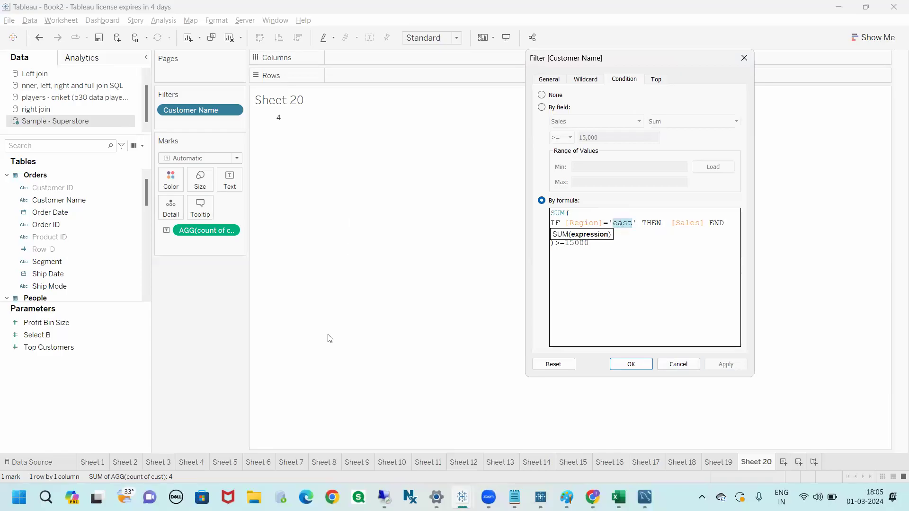
text(west)
click(726, 367)
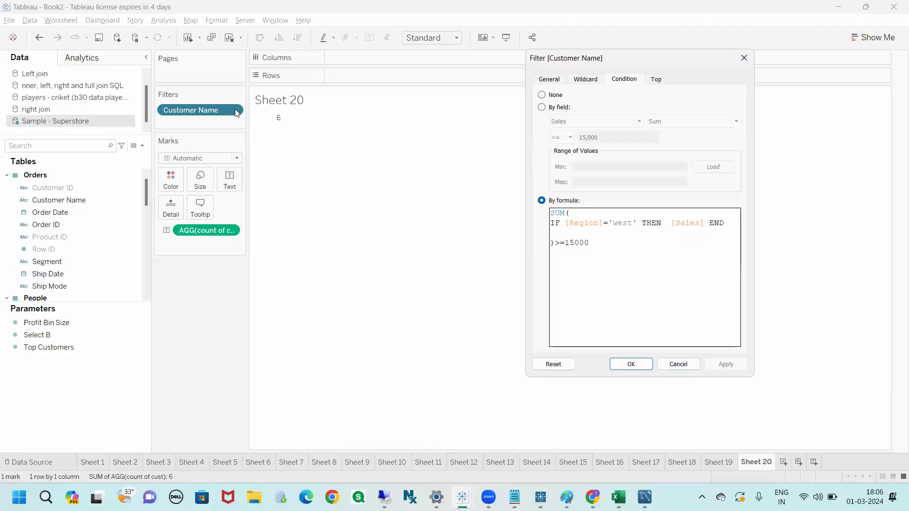
Step: Examine the whole condition formula, from the SUM of west-region sales to the comparison with 15000
drag(555, 243, 550, 224)
click(580, 259)
click(583, 266)
drag(589, 242, 538, 214)
click(568, 269)
drag(590, 247, 546, 213)
click(583, 259)
drag(590, 249, 546, 204)
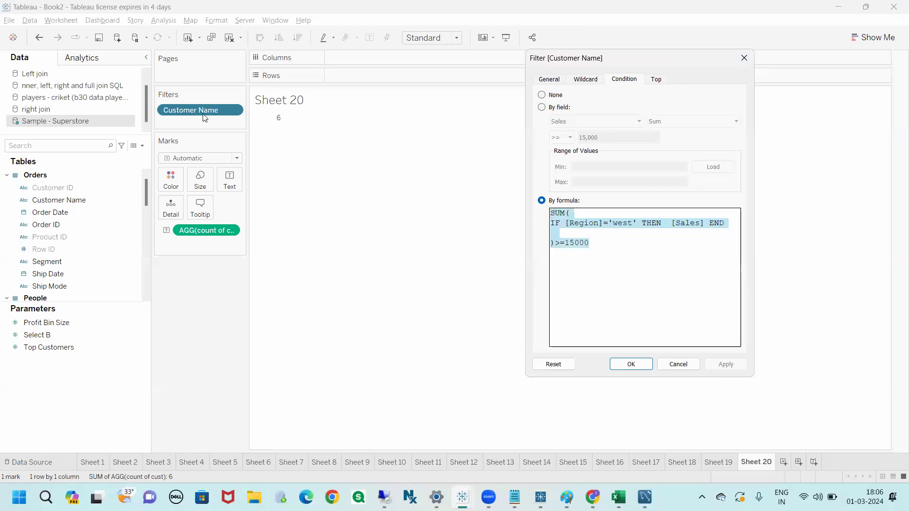
click(627, 263)
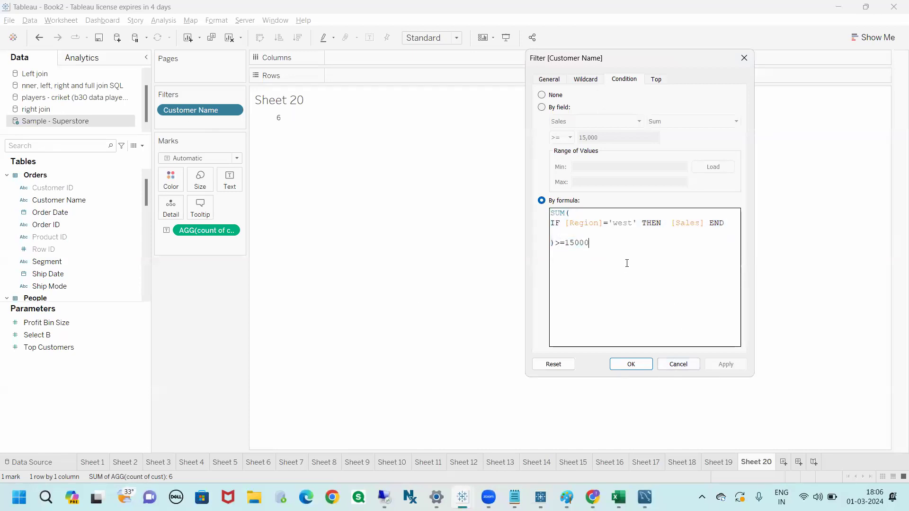
drag(589, 244, 550, 210)
click(602, 267)
drag(612, 251, 551, 213)
click(591, 262)
double_click(620, 226)
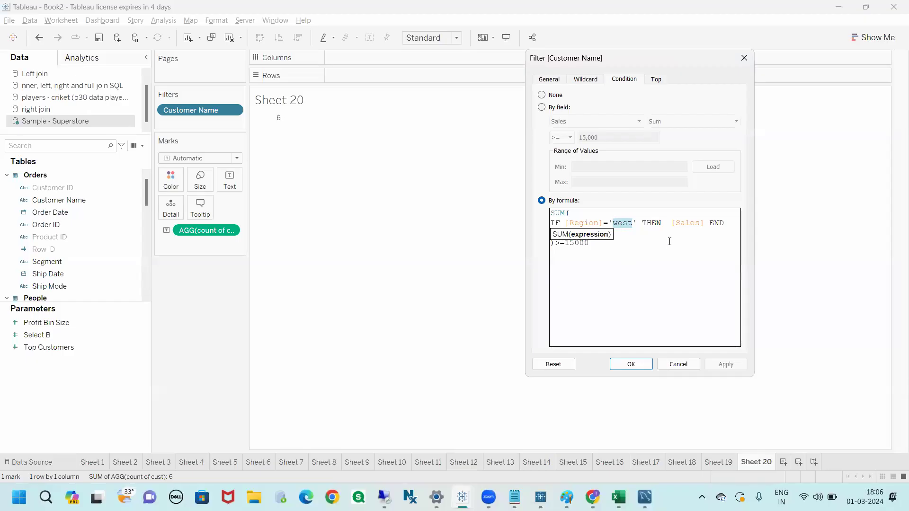
key(ctrl+a)
click(597, 274)
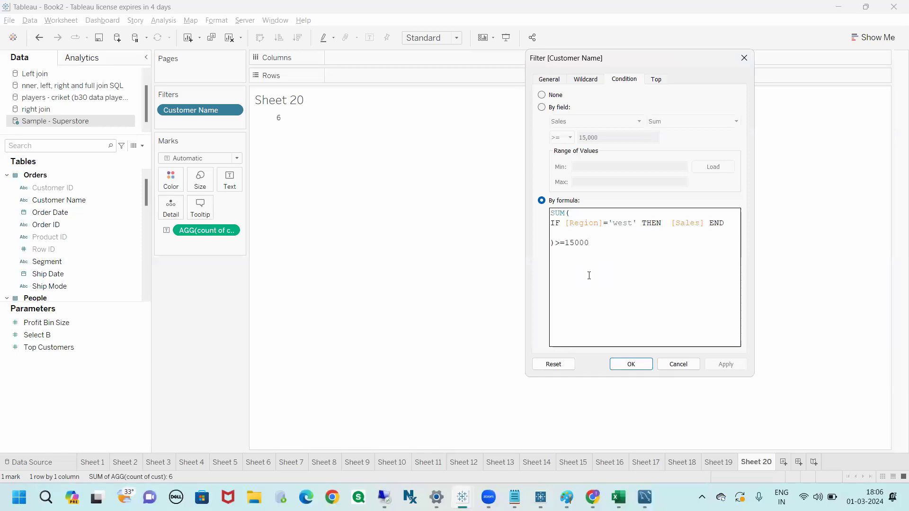
Step: Examine the hard-coded 'west' value in the condition formula, and close the Customer Name filter with its settings accepted
drag(637, 223, 609, 224)
click(635, 243)
drag(639, 223, 607, 223)
click(642, 255)
drag(637, 223, 614, 223)
click(640, 243)
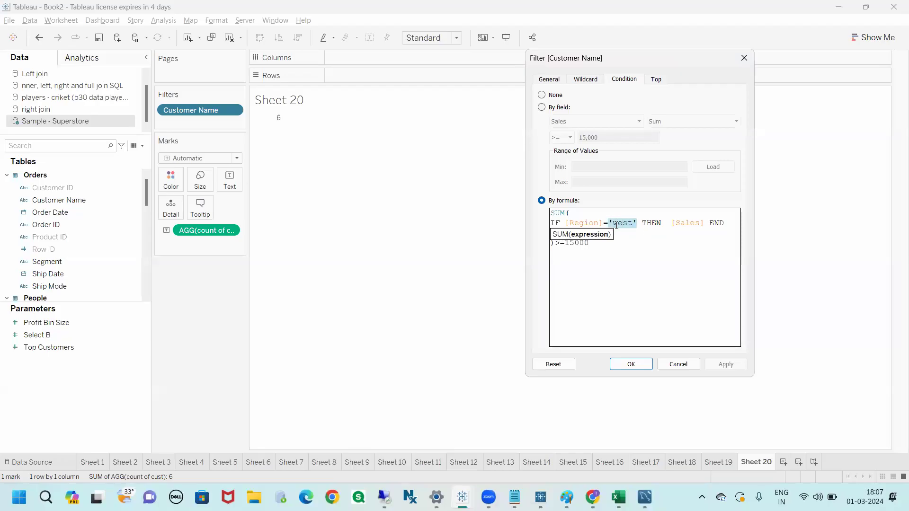
click(652, 253)
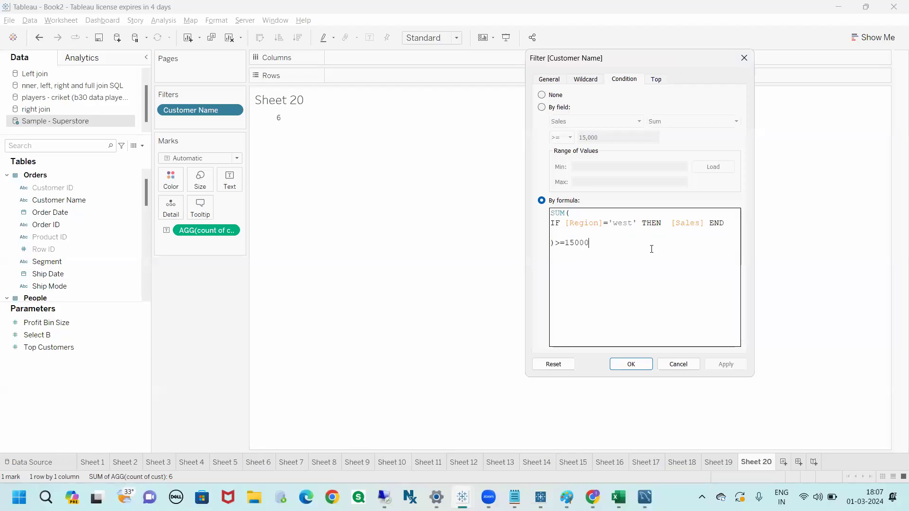
drag(637, 223, 613, 222)
drag(612, 223, 608, 223)
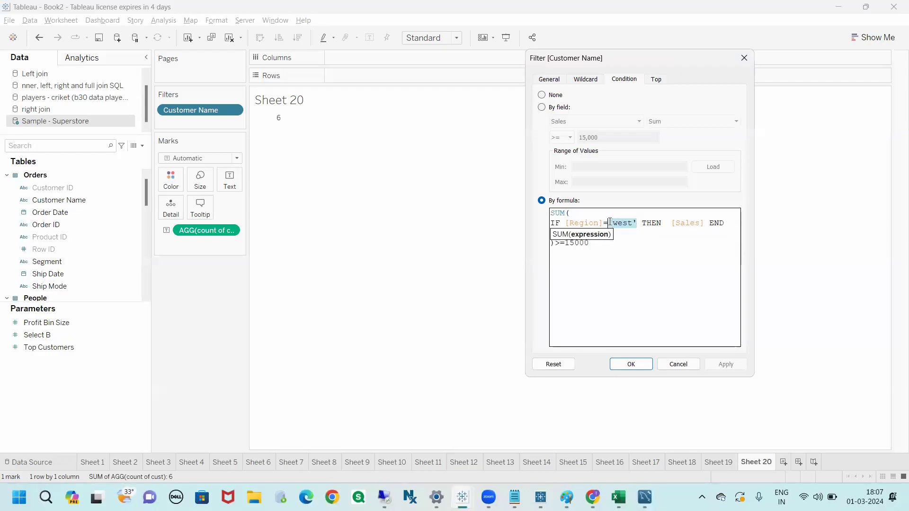
click(638, 224)
drag(637, 218, 613, 219)
click(632, 276)
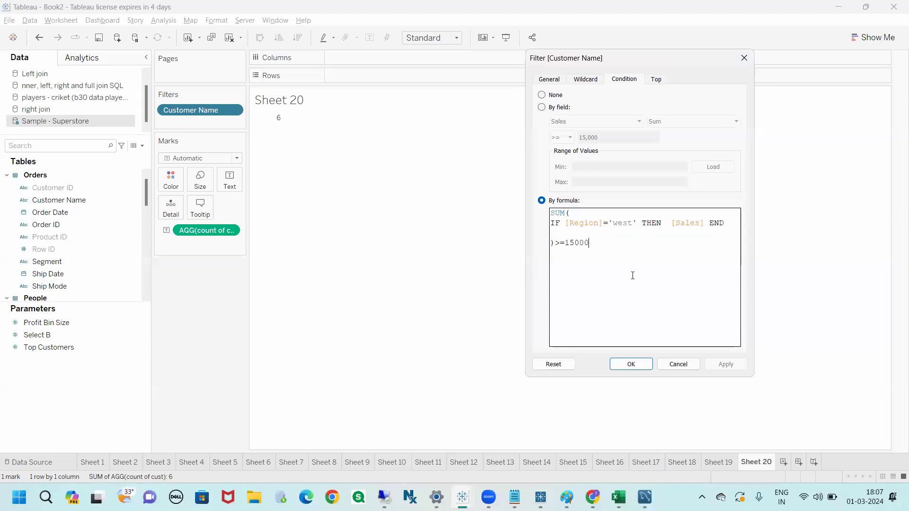
click(630, 364)
Step: Start a new parameter with the String data type and enter east as its current value
click(103, 145)
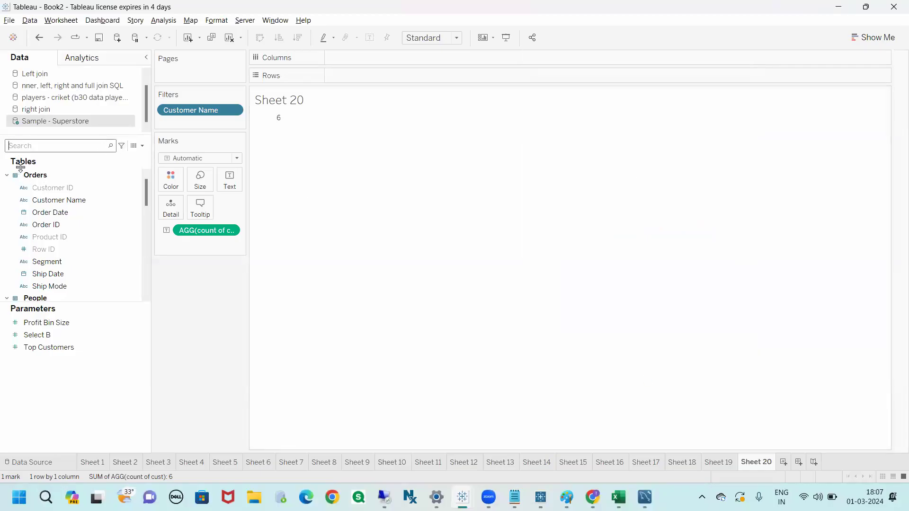
click(142, 145)
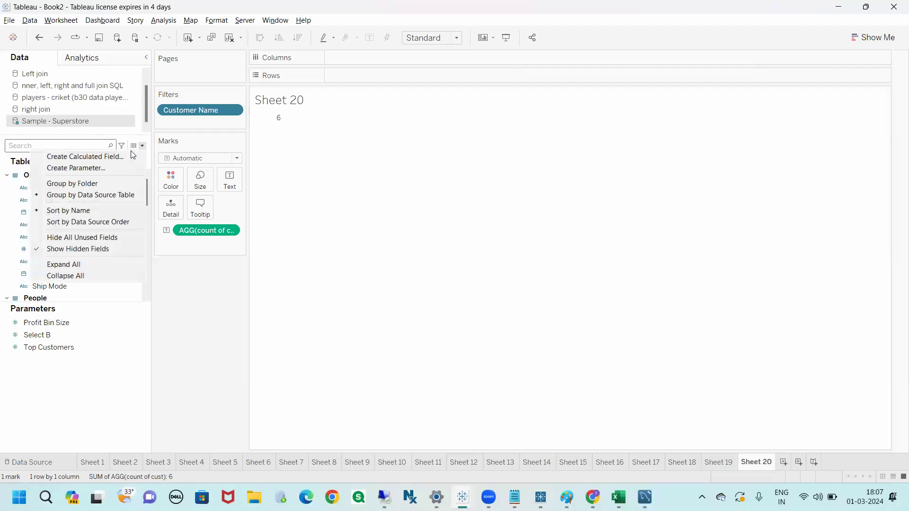
click(216, 271)
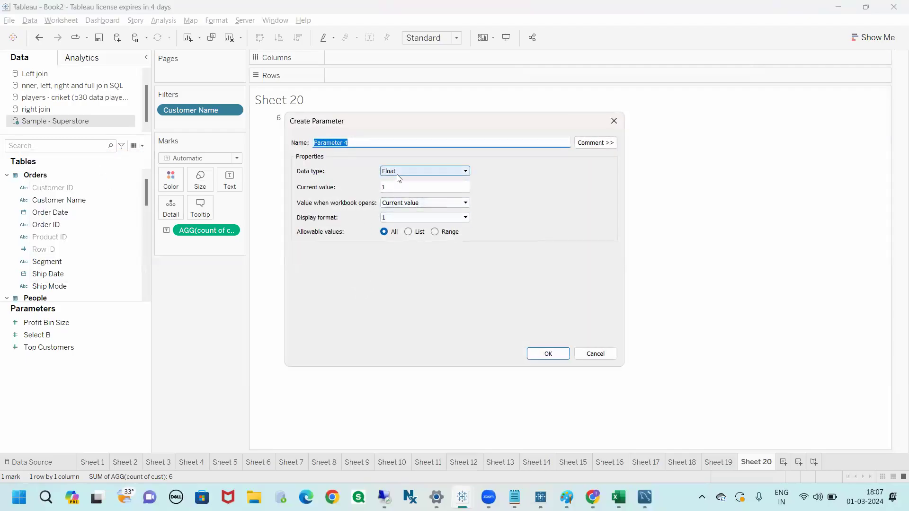
click(398, 173)
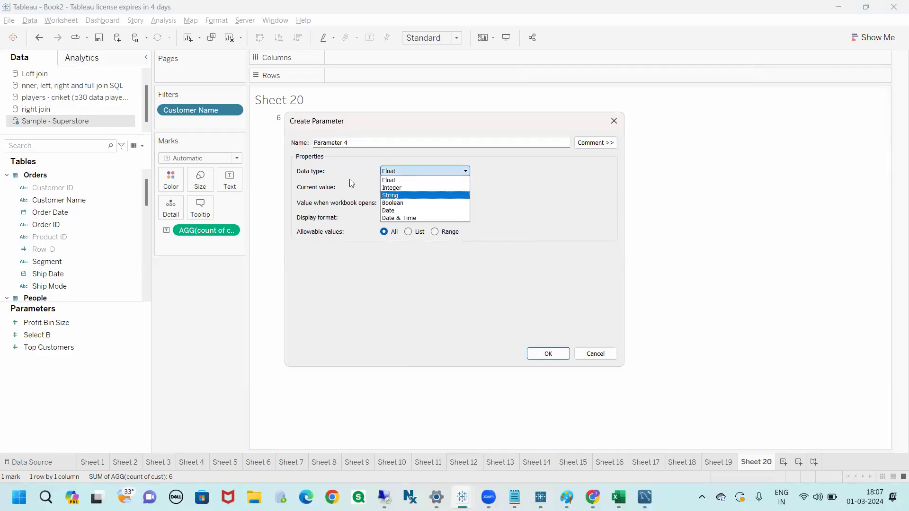
click(397, 196)
key(BackSpace)
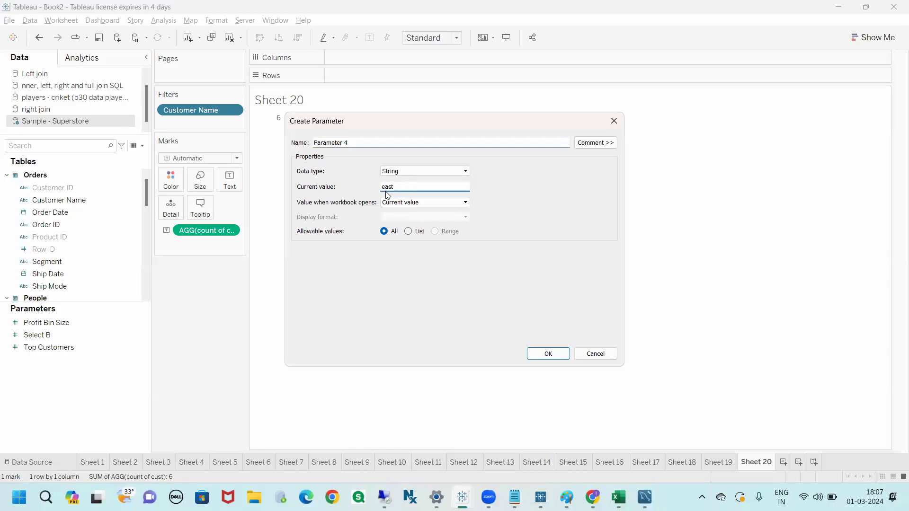
Step: Restrict the parameter's allowable values to a list and enter Centarl and East as its values
click(408, 232)
click(354, 277)
text(Centarl)
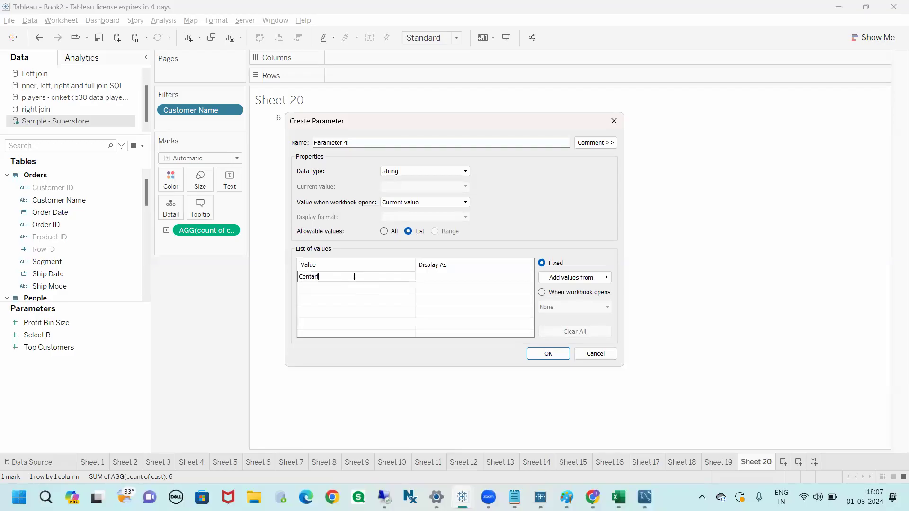
click(352, 289)
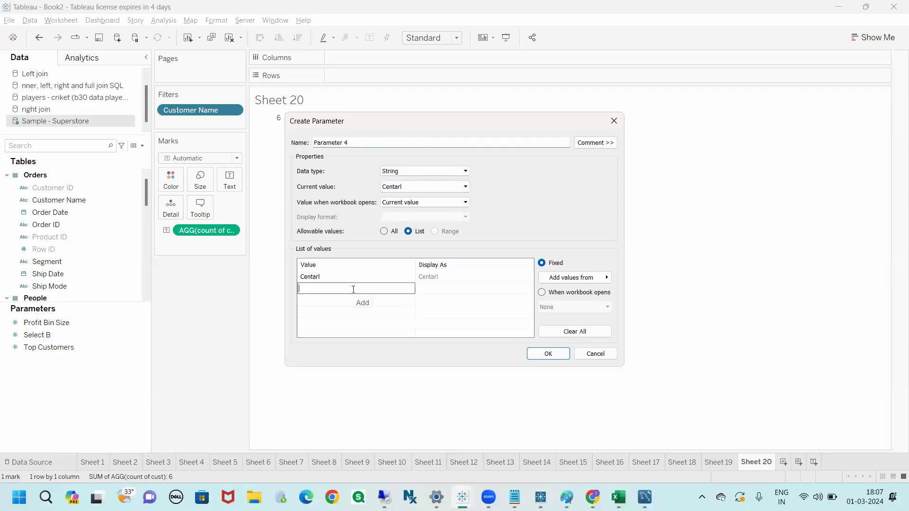
key(Return)
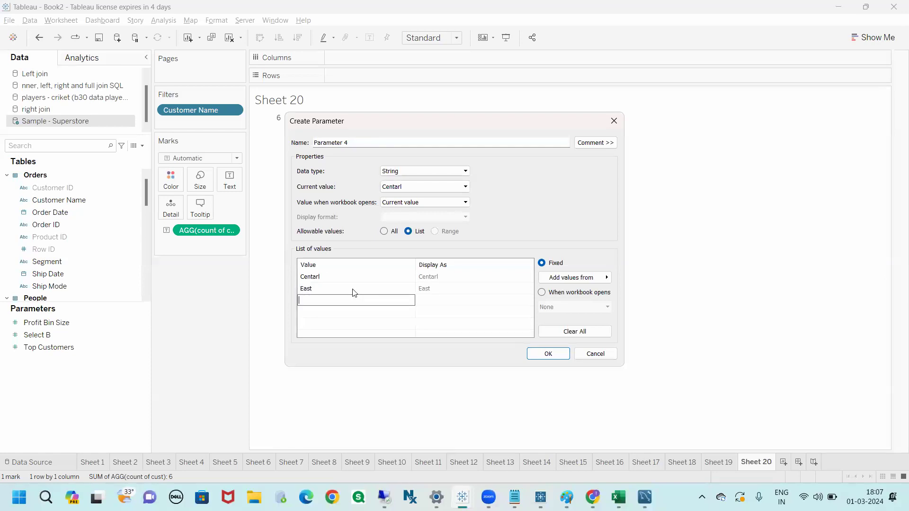
drag(536, 257, 567, 239)
mouse_move(567, 279)
mouse_down()
mouse_move(535, 282)
mouse_move(630, 301)
mouse_move(568, 281)
mouse_up()
key(Escape)
click(321, 302)
click(320, 279)
click(319, 287)
click(317, 303)
click(318, 302)
click(322, 313)
Step: Add the values of the Region field from the Sample - Superstore data source to the parameter's list
click(584, 282)
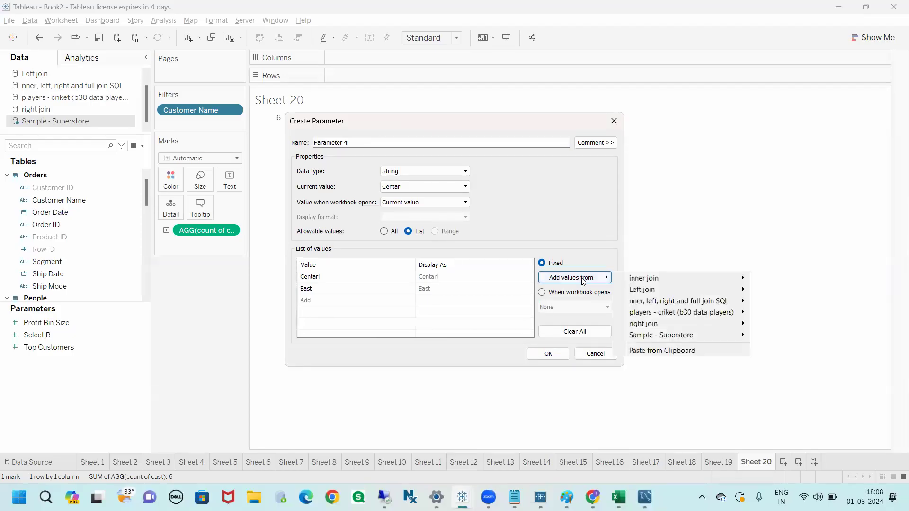
mouse_move(657, 302)
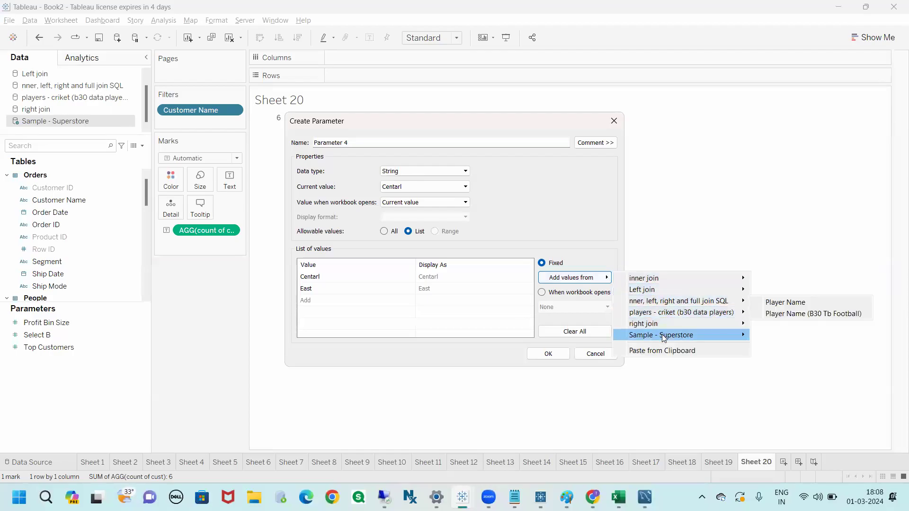
mouse_move(662, 335)
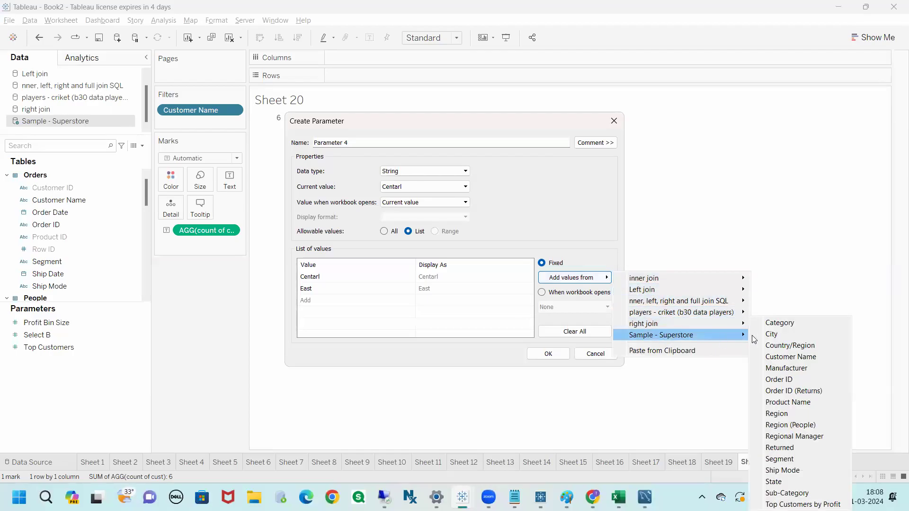
click(786, 413)
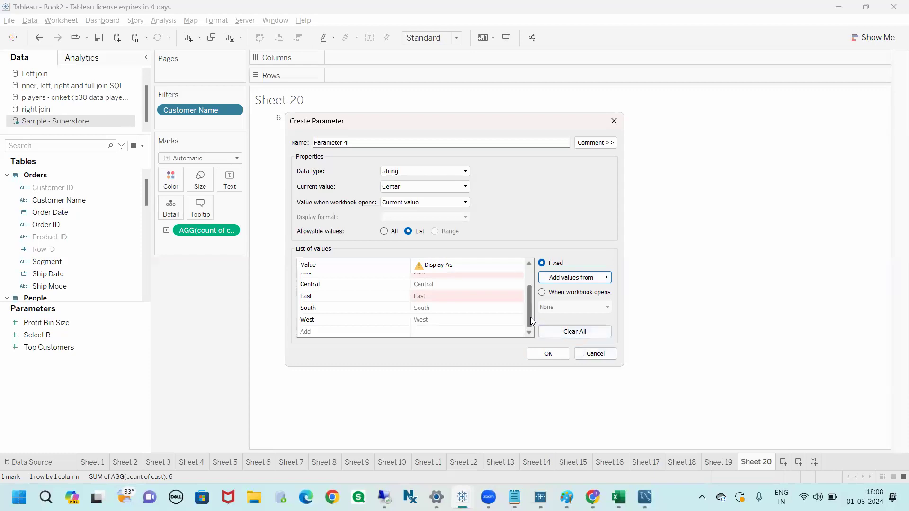
Step: Remove the duplicate East entry and the misspelled Centarl entry from the parameter's list of values
drag(530, 317, 531, 305)
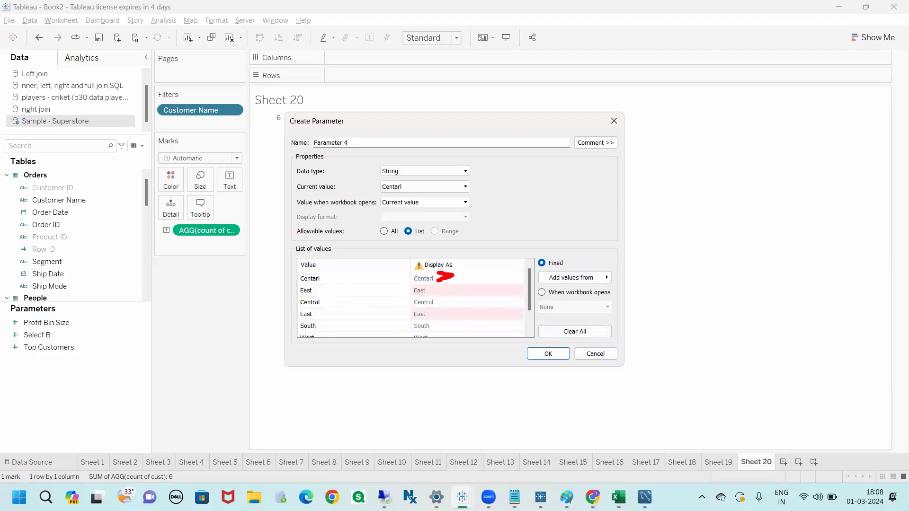
drag(441, 303, 453, 299)
click(519, 291)
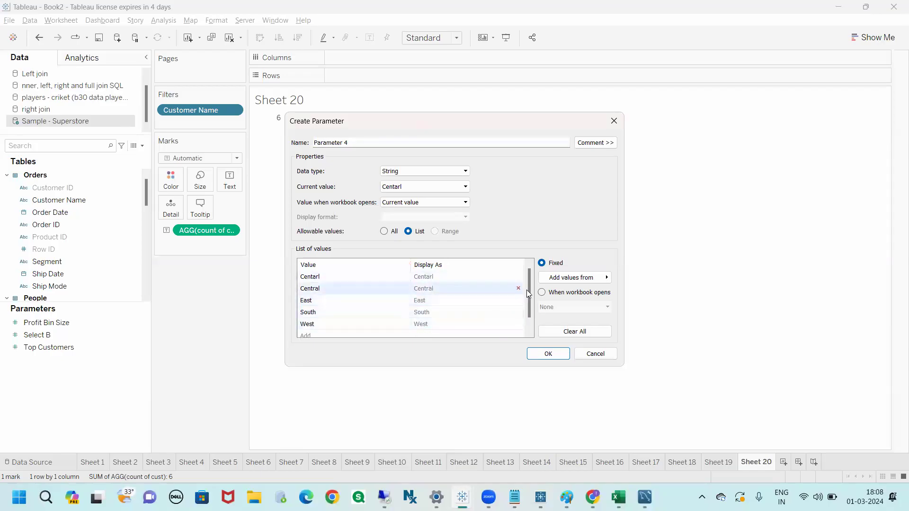
click(520, 277)
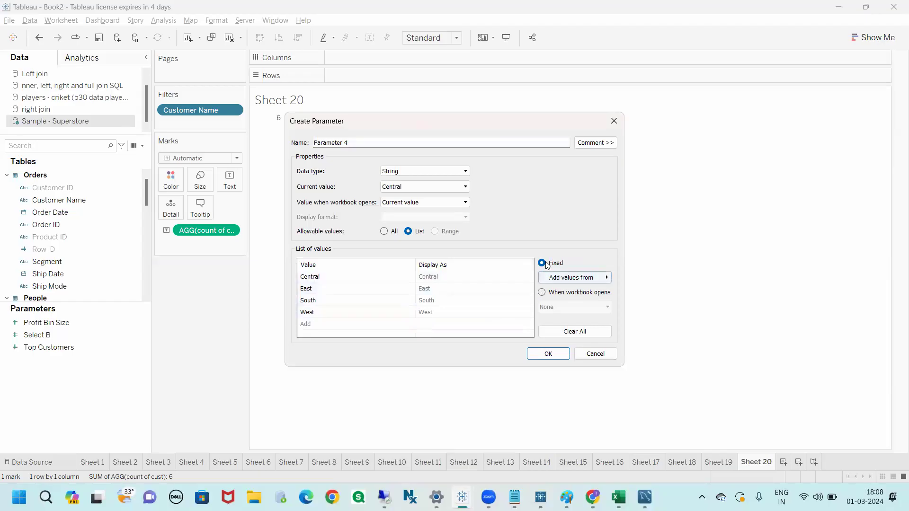
Step: Try the option that loads the parameter's list when the workbook opens, and browse its source fields without choosing one
click(543, 293)
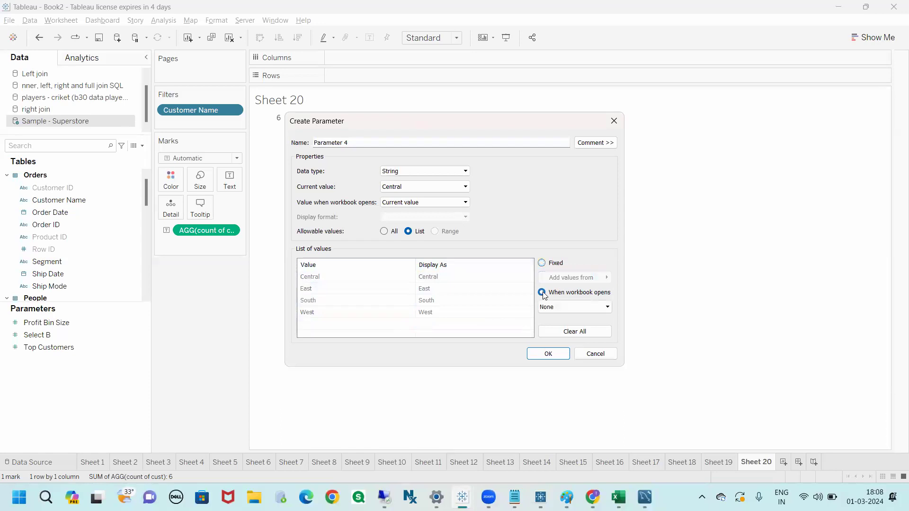
click(590, 308)
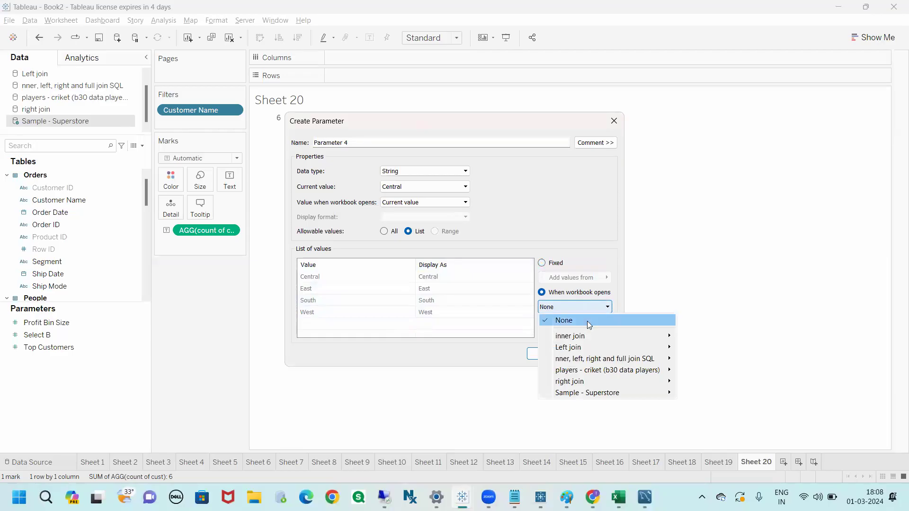
mouse_move(641, 393)
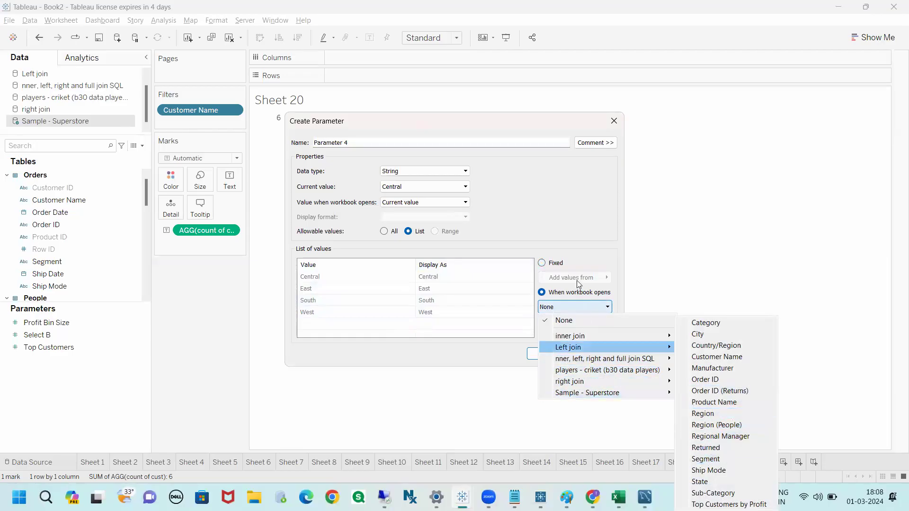
click(574, 254)
key(ctrl+2)
mouse_move(538, 259)
mouse_down()
mouse_move(527, 287)
mouse_move(611, 287)
mouse_move(514, 288)
mouse_move(604, 326)
mouse_up()
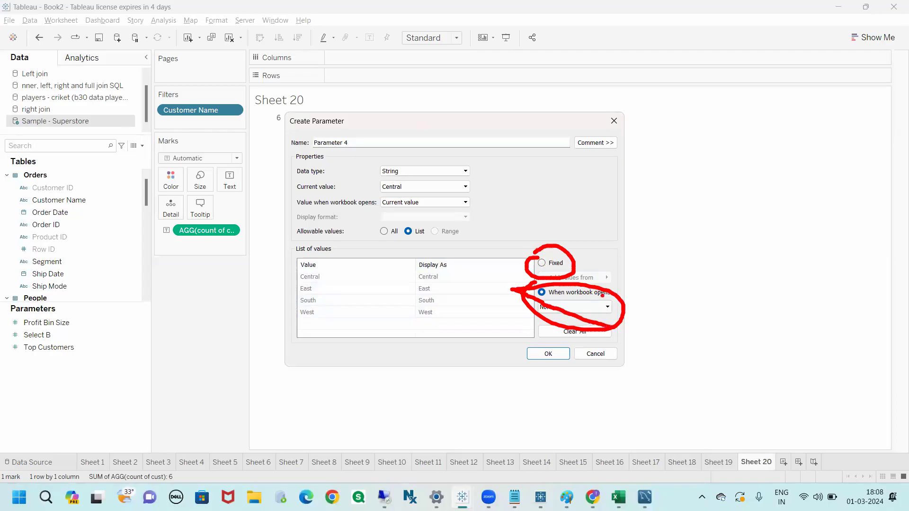
drag(592, 288, 527, 349)
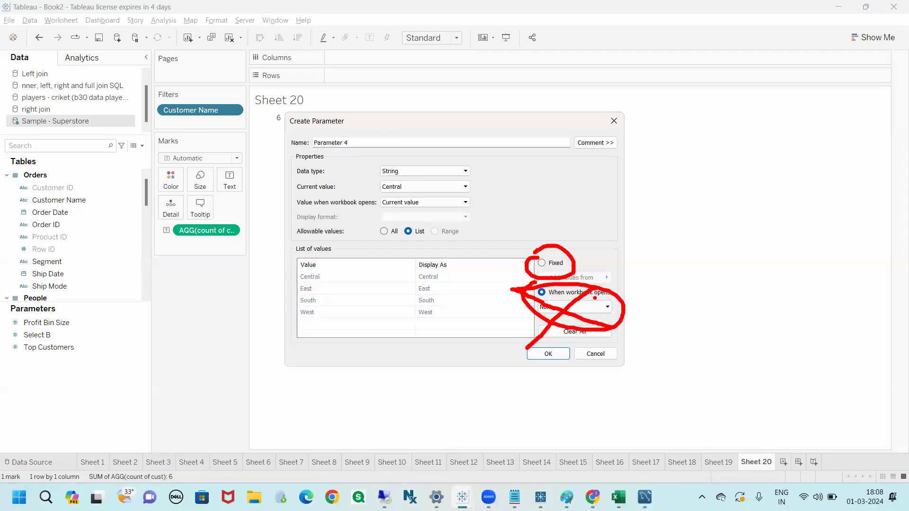
mouse_move(595, 298)
mouse_down()
mouse_move(672, 306)
mouse_move(641, 312)
mouse_up()
mouse_move(698, 288)
mouse_down()
mouse_move(681, 293)
mouse_move(689, 312)
mouse_move(702, 308)
mouse_move(710, 280)
mouse_move(725, 304)
mouse_up()
click(722, 272)
mouse_move(745, 274)
mouse_down()
mouse_move(735, 286)
mouse_move(753, 314)
mouse_move(779, 261)
mouse_up()
click(732, 267)
drag(678, 333, 766, 318)
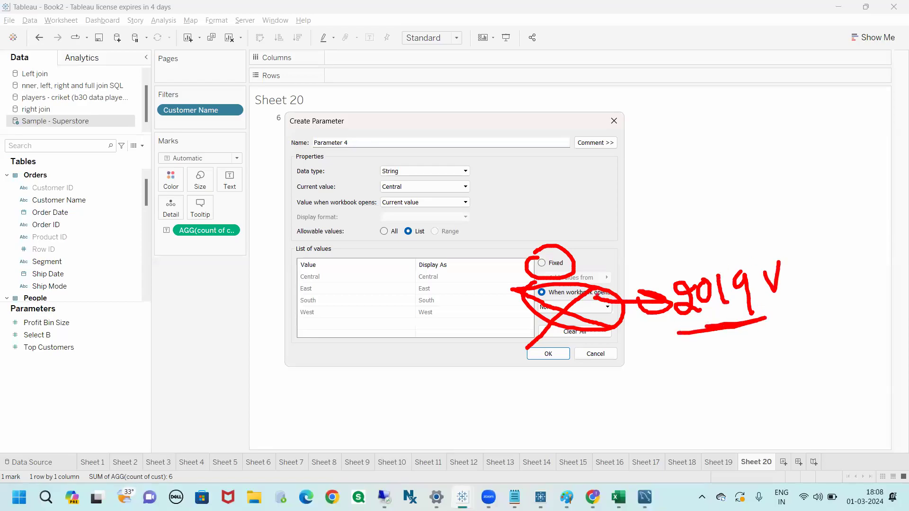
mouse_move(540, 292)
mouse_down()
mouse_move(595, 315)
mouse_move(553, 323)
mouse_up()
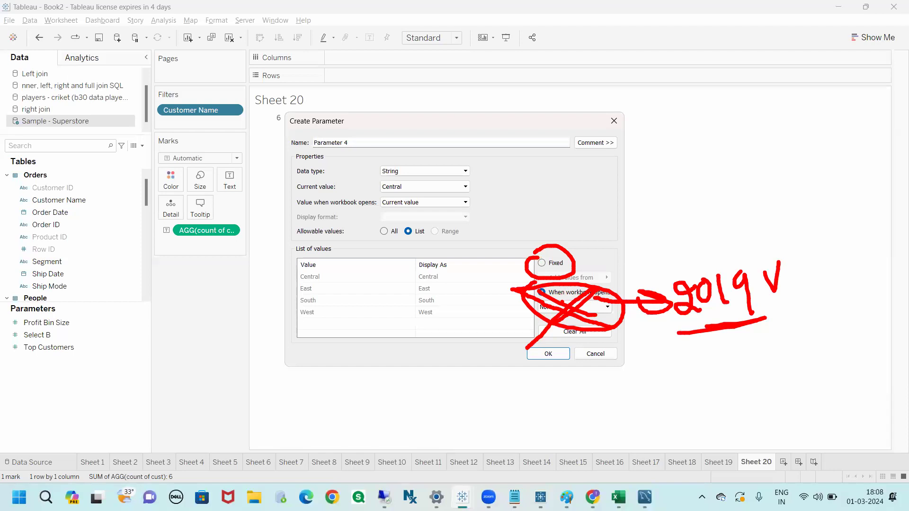
key(Escape)
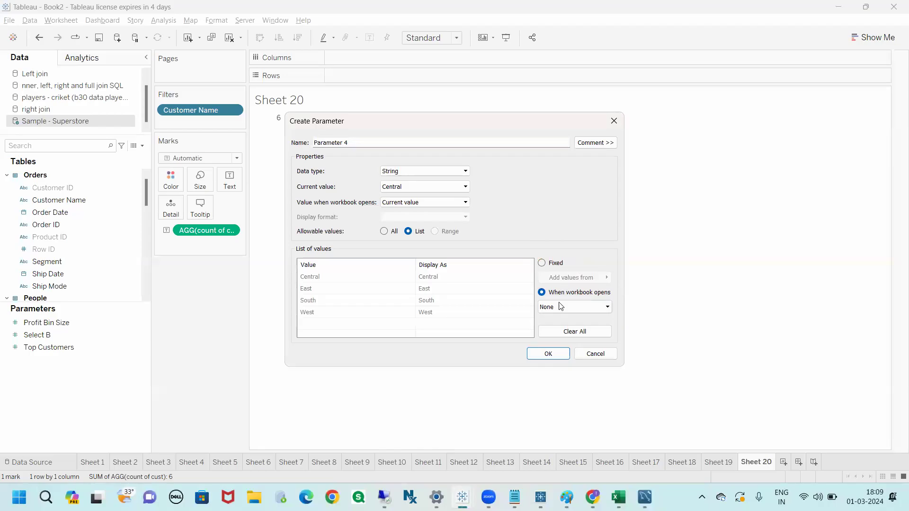
Step: Compare the fixed and When workbook opens sources for the parameter's list, browsing the Sample - Superstore fields without choosing one
click(542, 263)
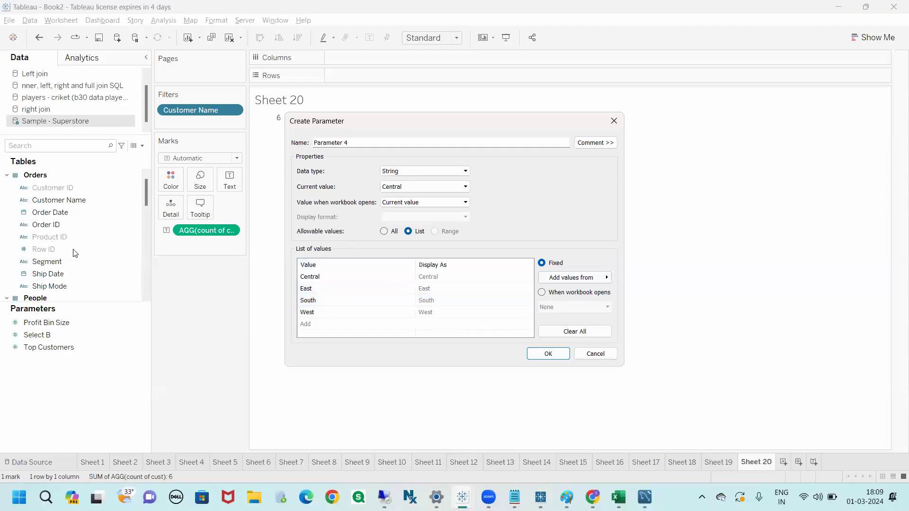
click(563, 283)
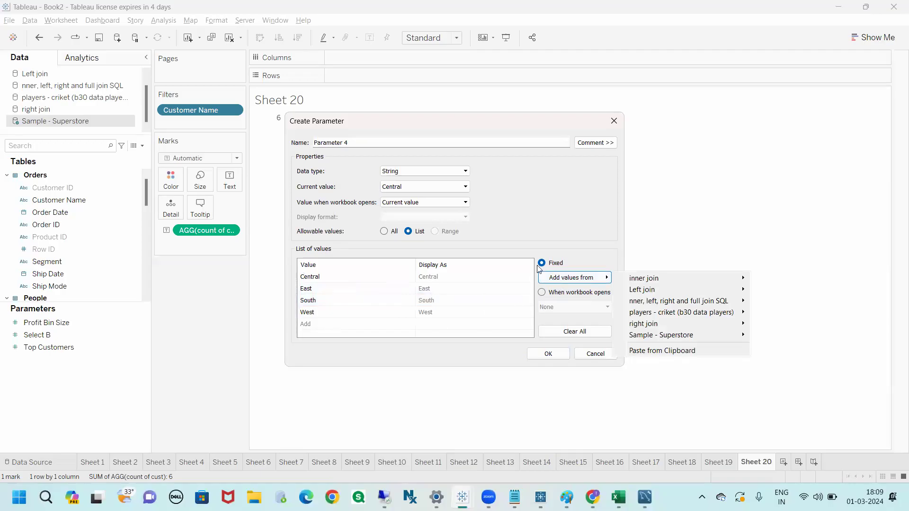
click(543, 297)
click(543, 293)
click(607, 311)
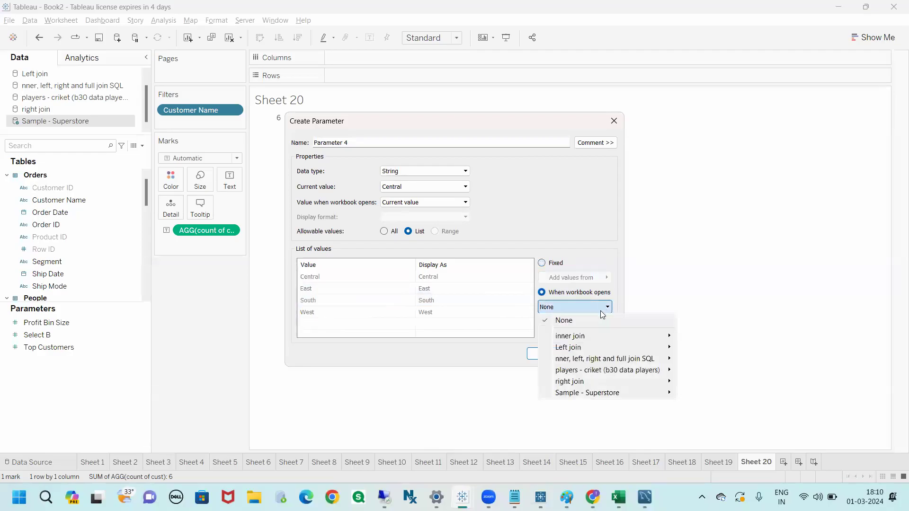
mouse_move(673, 397)
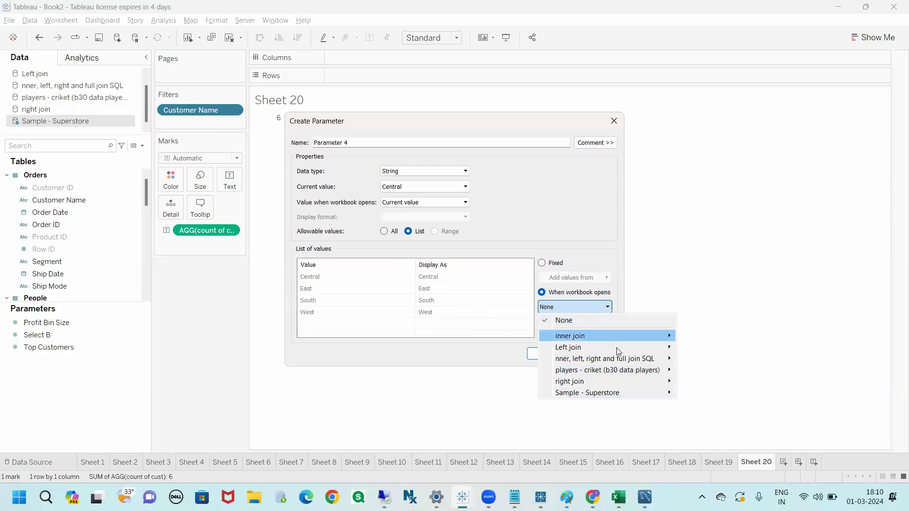
mouse_move(636, 393)
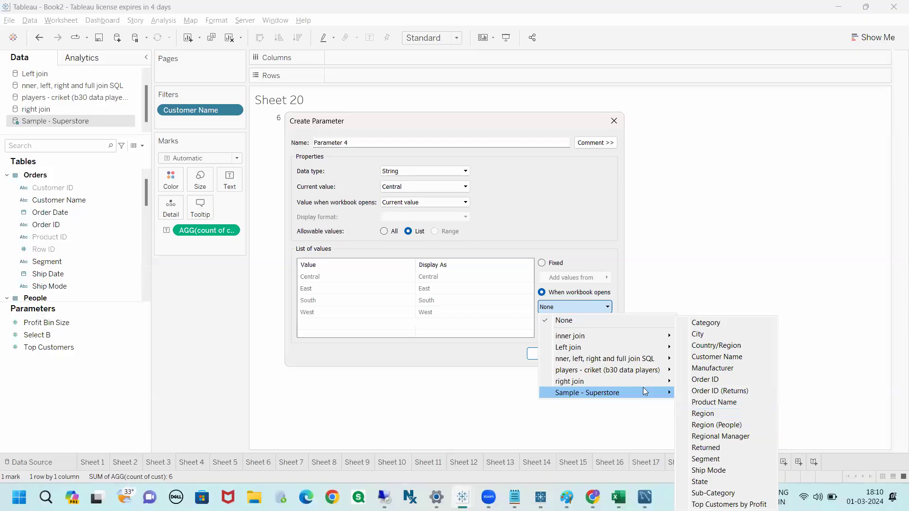
key(ctrl+2)
mouse_move(541, 293)
mouse_down()
mouse_move(551, 320)
mouse_move(534, 293)
mouse_move(758, 273)
mouse_move(790, 286)
mouse_move(816, 232)
mouse_move(856, 188)
mouse_move(866, 208)
mouse_up()
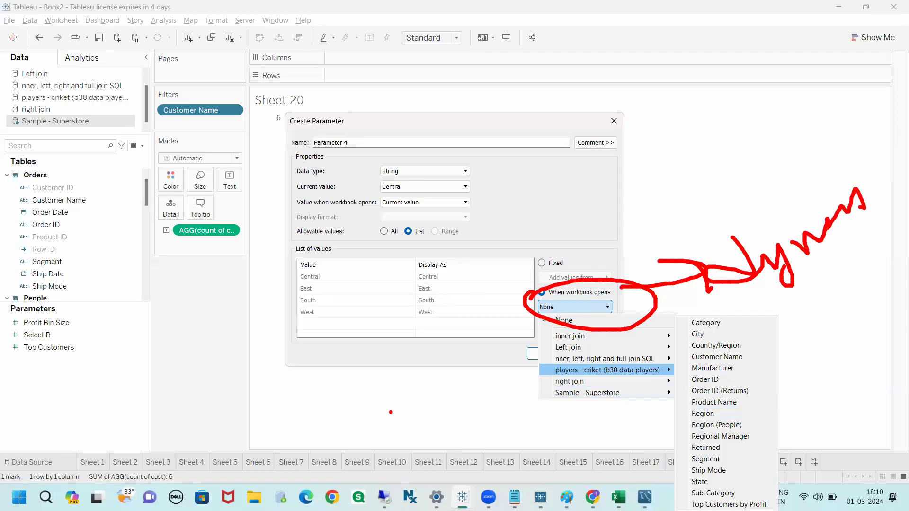
mouse_move(346, 127)
mouse_down()
mouse_move(308, 176)
mouse_move(375, 152)
mouse_move(326, 126)
mouse_up()
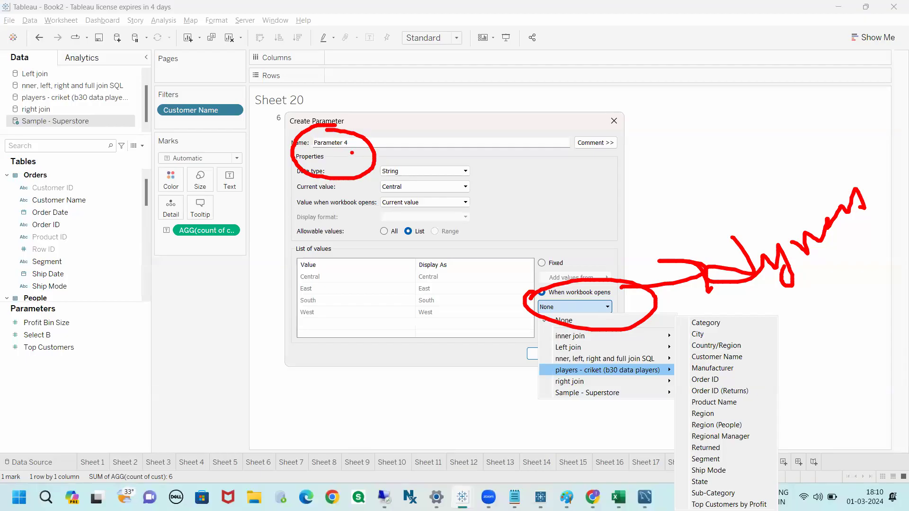
drag(363, 157, 430, 195)
mouse_move(526, 244)
mouse_down()
mouse_move(595, 256)
mouse_move(496, 239)
mouse_up()
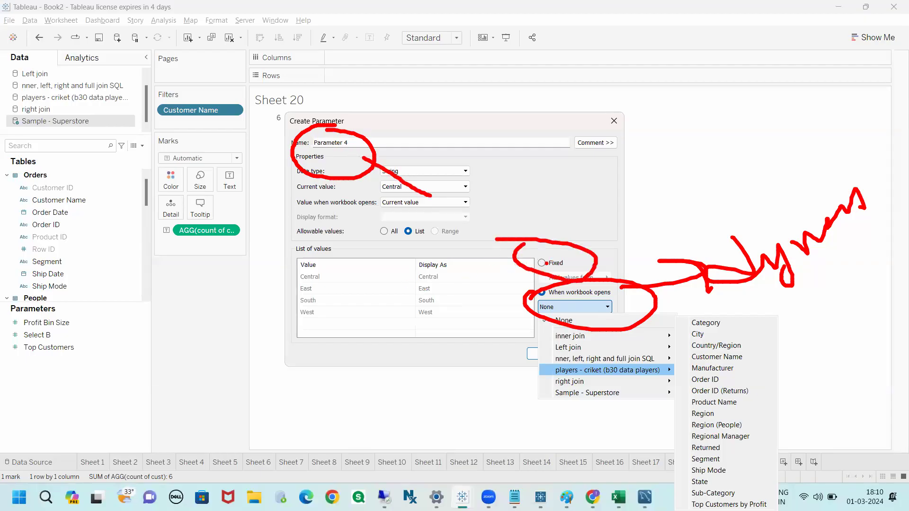
mouse_move(412, 274)
mouse_down()
mouse_move(438, 338)
mouse_move(443, 275)
mouse_move(397, 273)
mouse_up()
mouse_move(452, 294)
mouse_down()
mouse_move(509, 276)
mouse_move(466, 282)
mouse_up()
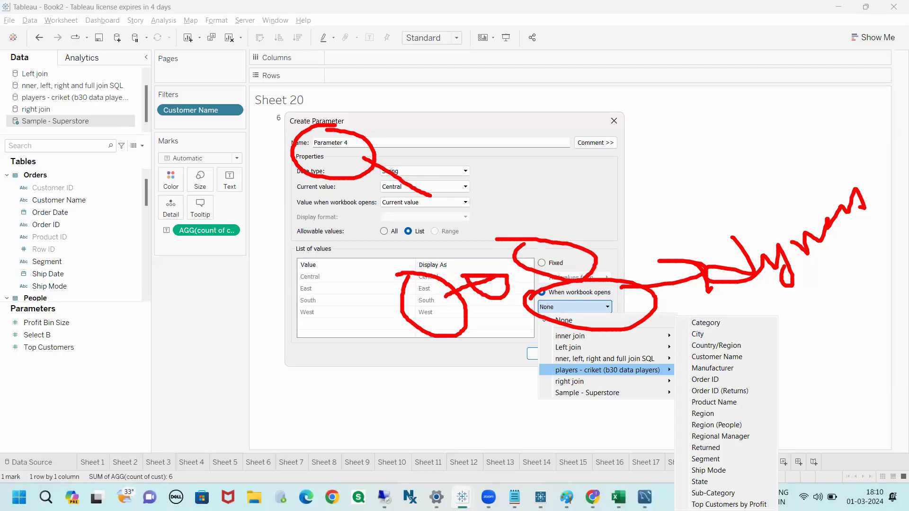
mouse_move(686, 410)
mouse_down()
mouse_move(717, 427)
mouse_move(691, 402)
mouse_move(678, 406)
mouse_up()
mouse_move(749, 417)
mouse_down()
mouse_move(803, 402)
mouse_move(767, 396)
mouse_move(777, 416)
mouse_move(770, 400)
mouse_up()
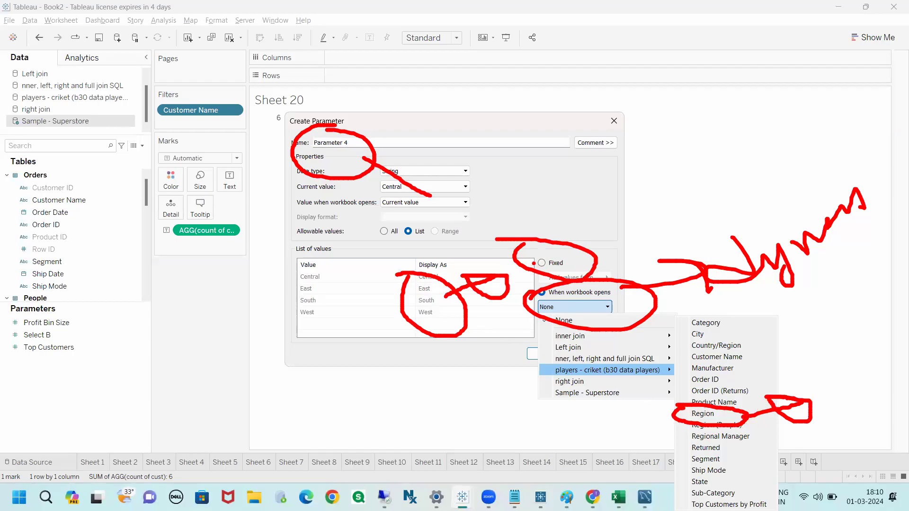
key(Escape)
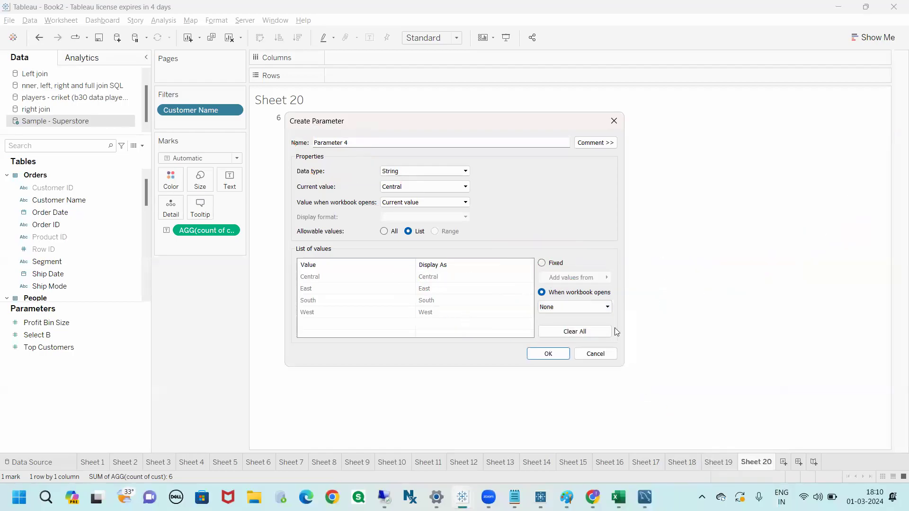
Step: Return the parameter's list to fixed values and discard the unfinished Parameter 4
click(582, 307)
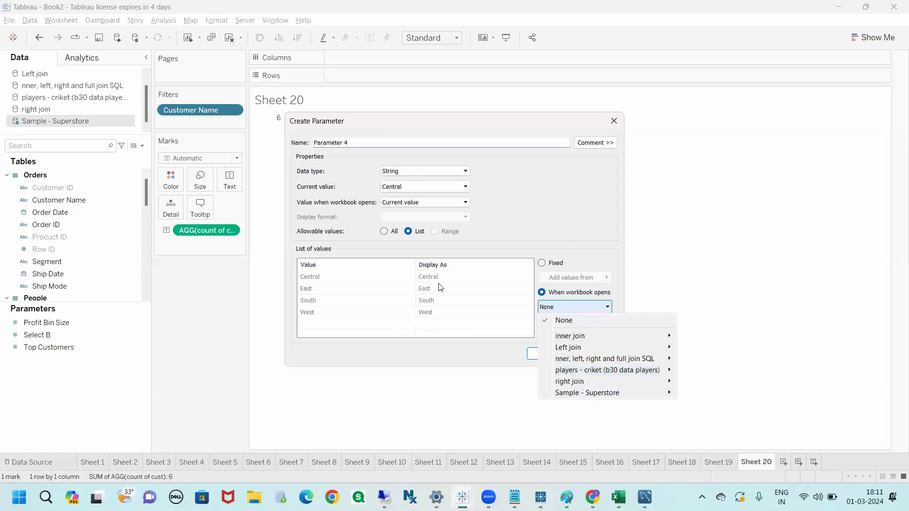
click(573, 217)
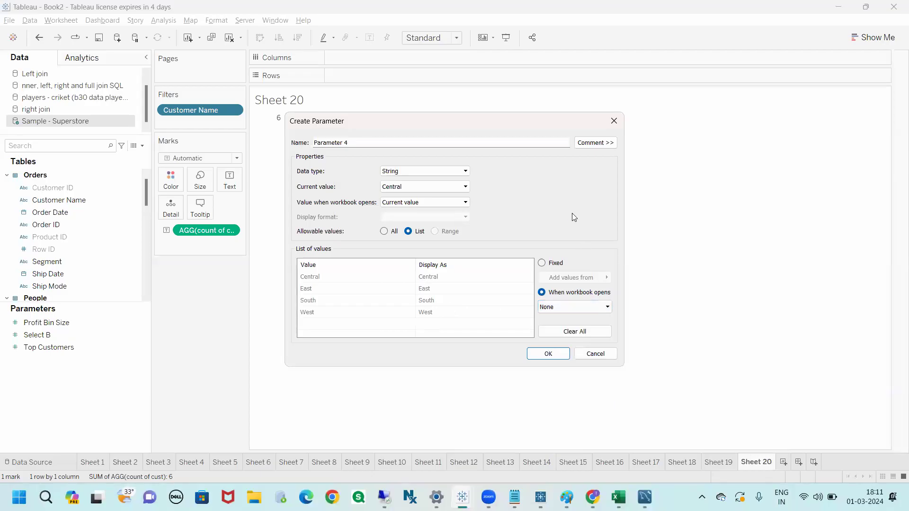
click(542, 264)
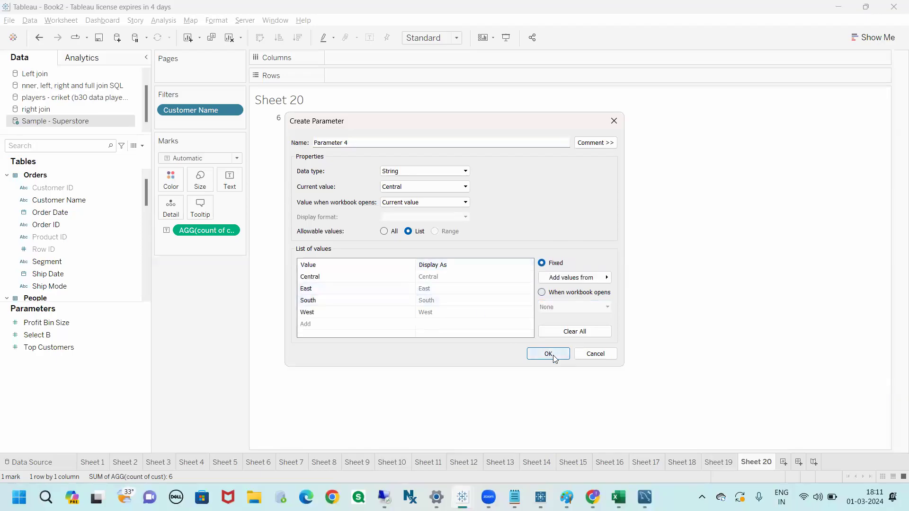
click(614, 123)
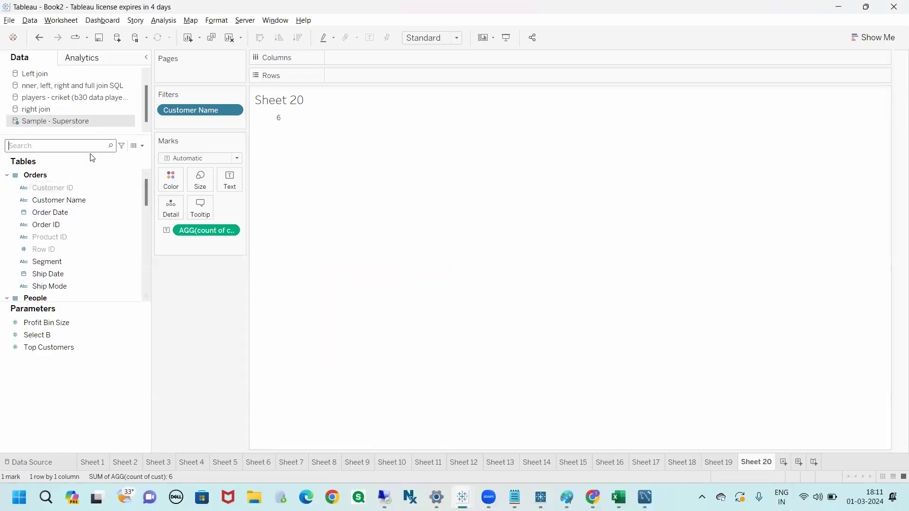
Step: Search the data fields for reg and start a new parameter from the Region field
text(reg)
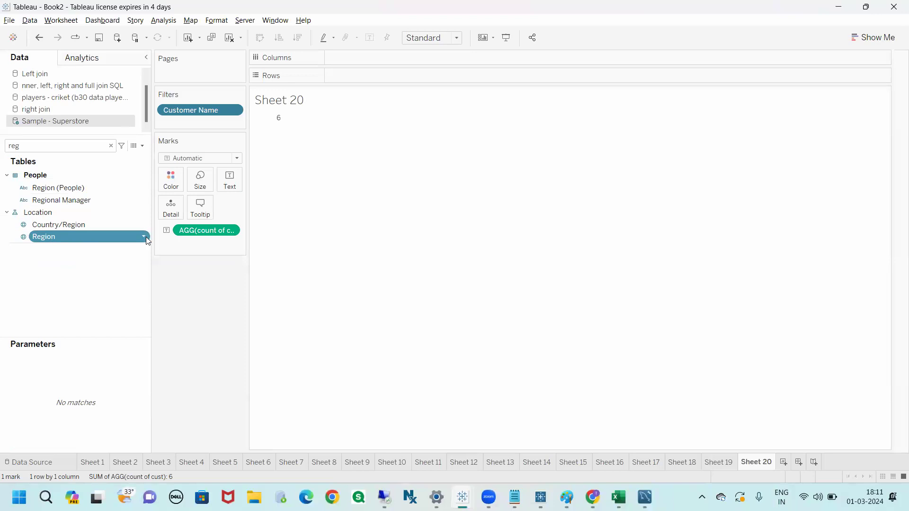
click(146, 237)
mouse_move(190, 321)
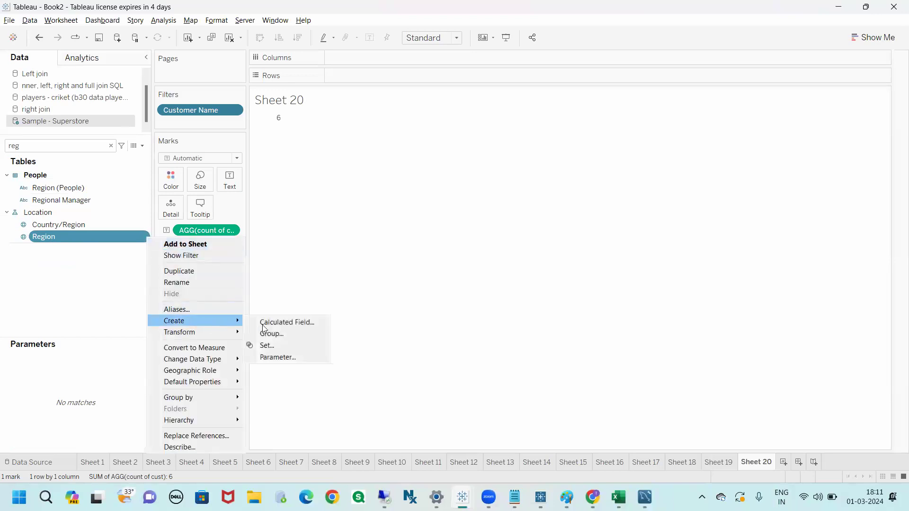
click(293, 357)
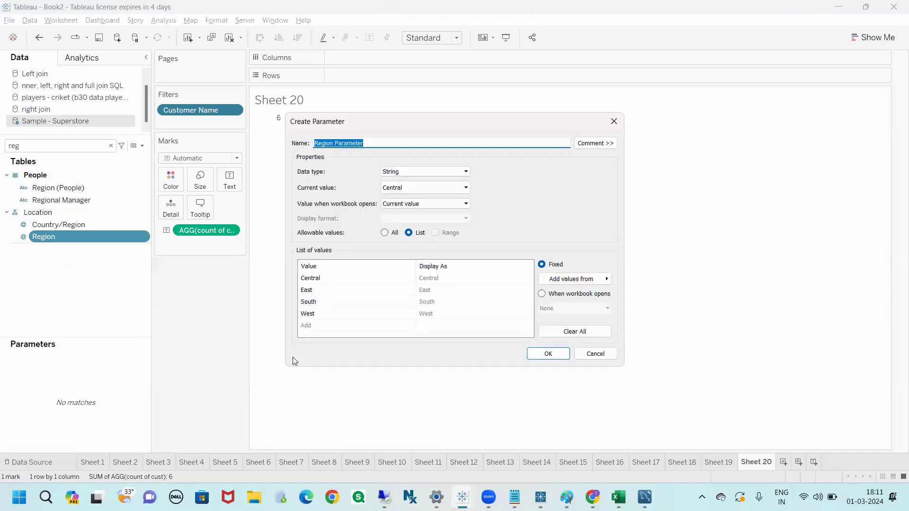
mouse_move(337, 136)
mouse_down()
mouse_move(287, 147)
mouse_move(386, 149)
mouse_move(346, 134)
mouse_up()
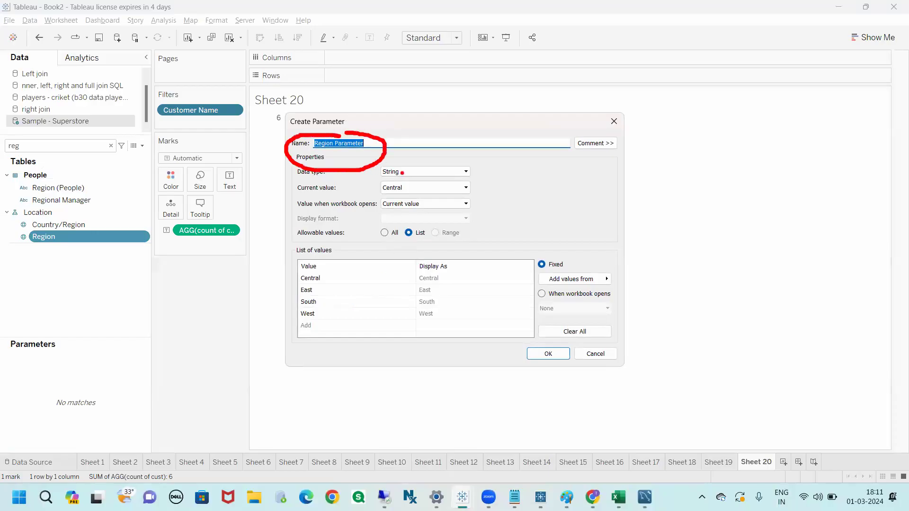
mouse_move(402, 173)
mouse_down()
mouse_move(409, 178)
mouse_move(431, 150)
mouse_up()
drag(415, 188, 435, 173)
drag(418, 228, 447, 207)
mouse_move(330, 261)
mouse_down()
mouse_move(305, 339)
mouse_move(454, 265)
mouse_move(315, 260)
mouse_up()
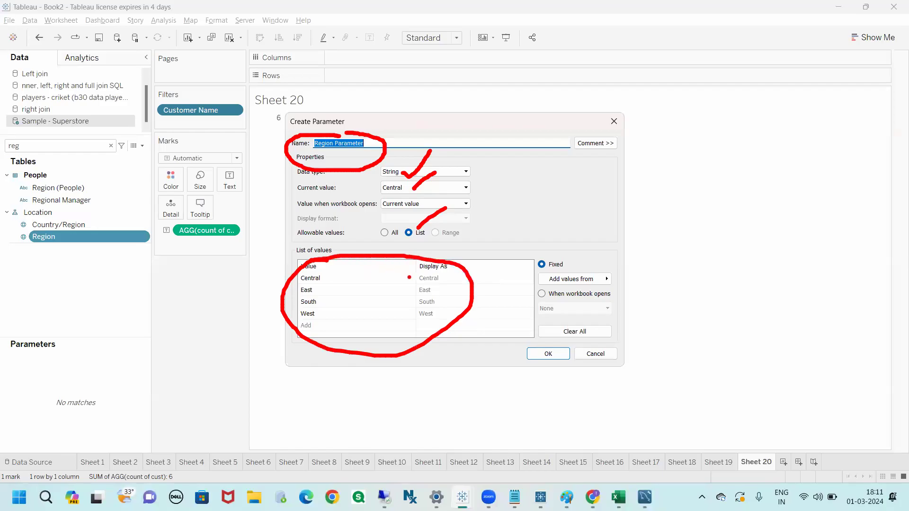
mouse_move(478, 281)
mouse_down()
mouse_move(562, 273)
mouse_move(536, 252)
mouse_move(529, 279)
mouse_up()
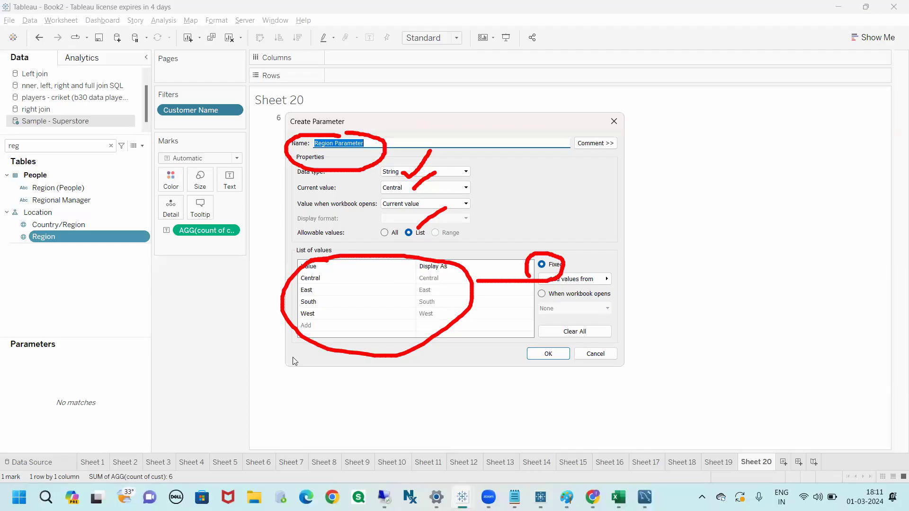
key(Escape)
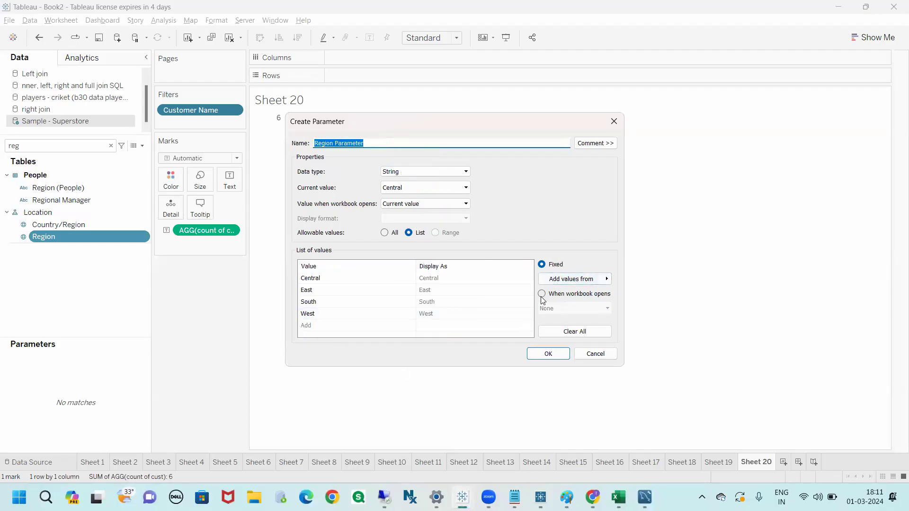
Step: Accept the Region Parameter with its prefilled settings and show its control on the sheet
click(548, 354)
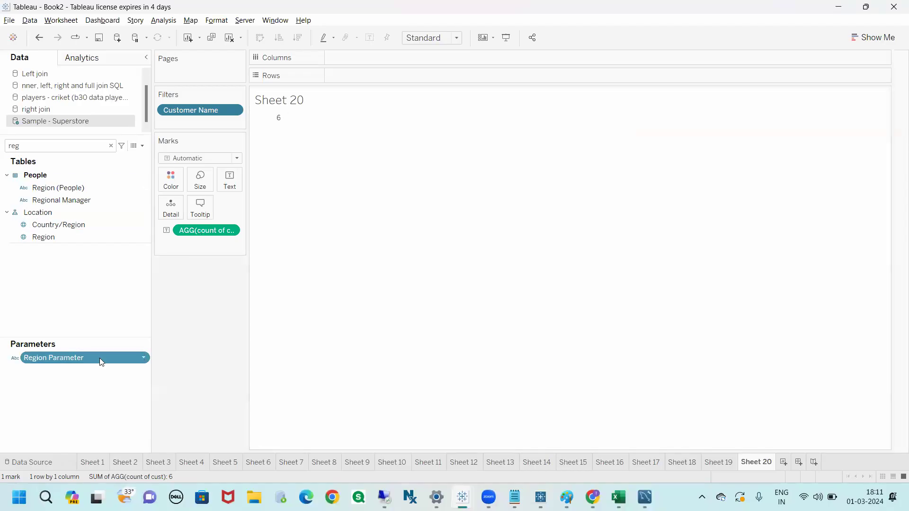
click(144, 359)
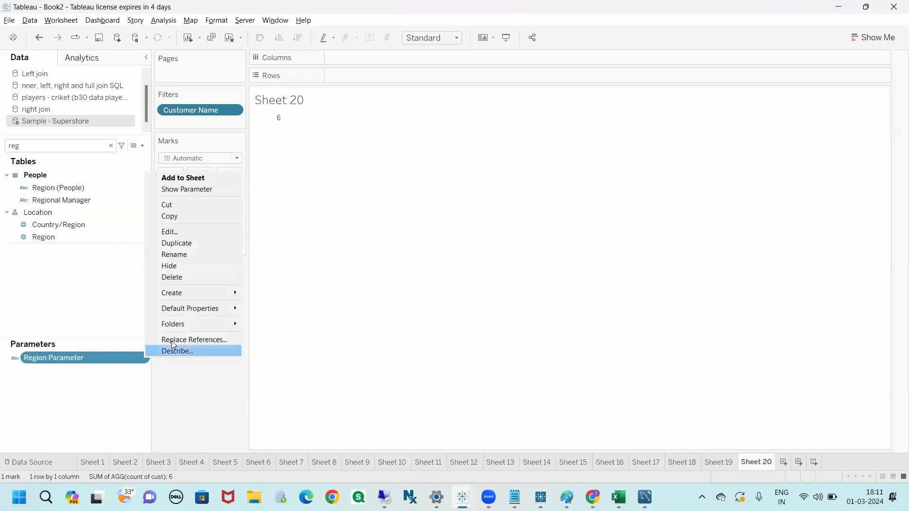
click(199, 190)
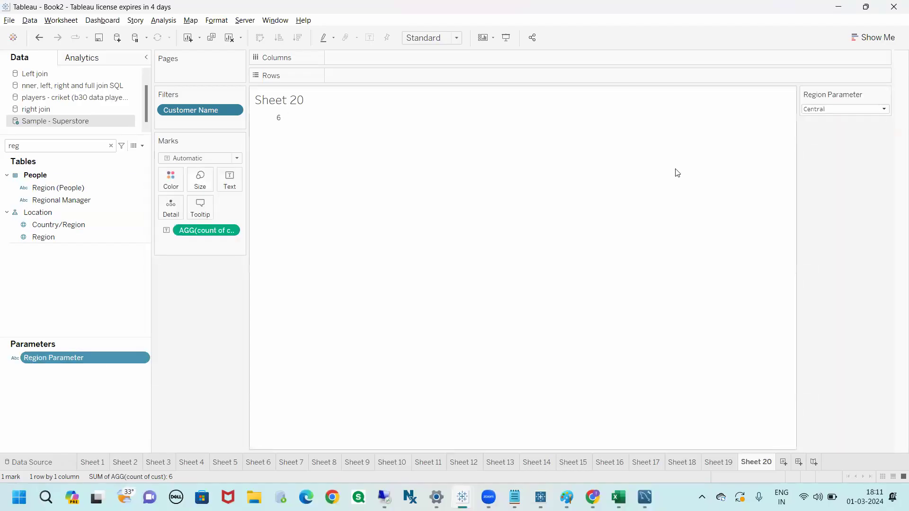
Step: Try other Region Parameter values, finishing on East, and check the customer count on the sheet
click(833, 109)
click(820, 135)
click(819, 110)
click(819, 128)
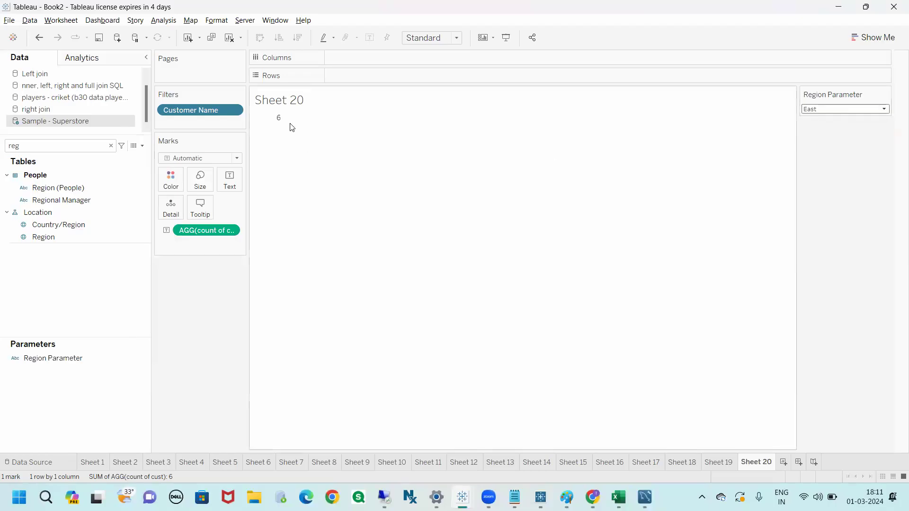
mouse_move(277, 122)
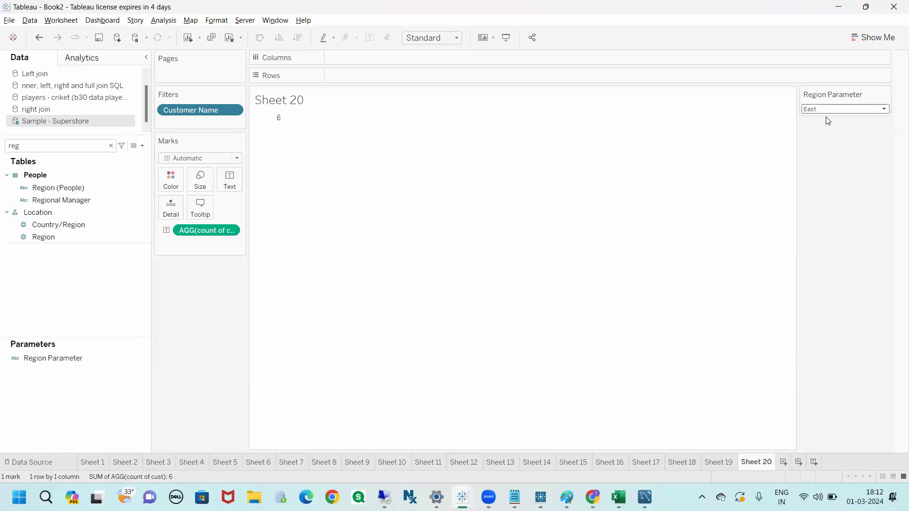
Step: In the Customer Name filter's condition formula, replace the hard-coded 'west' with [Region Parameter] and apply the change
click(236, 109)
click(212, 122)
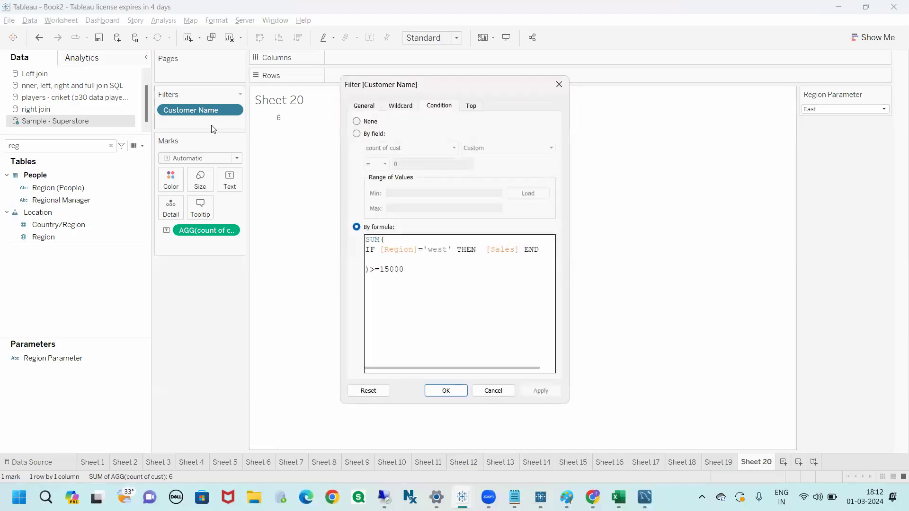
drag(454, 248, 428, 250)
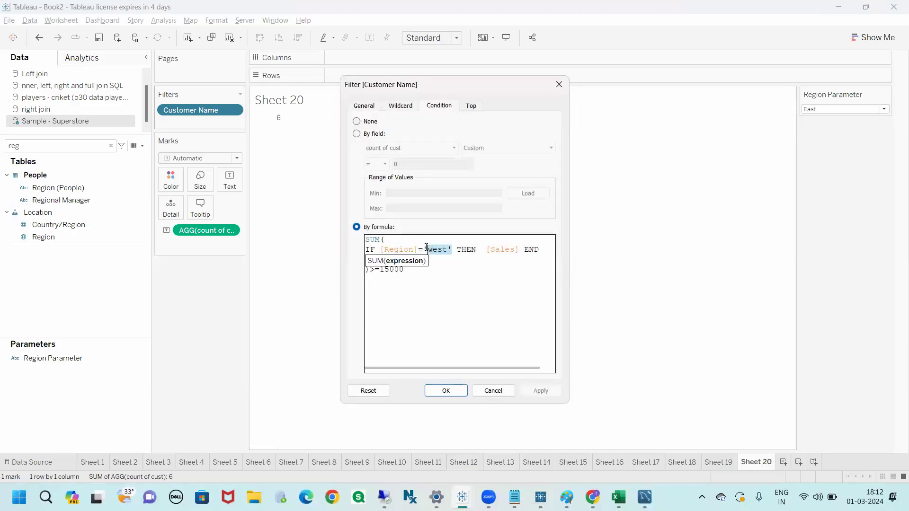
key(BackSpace)
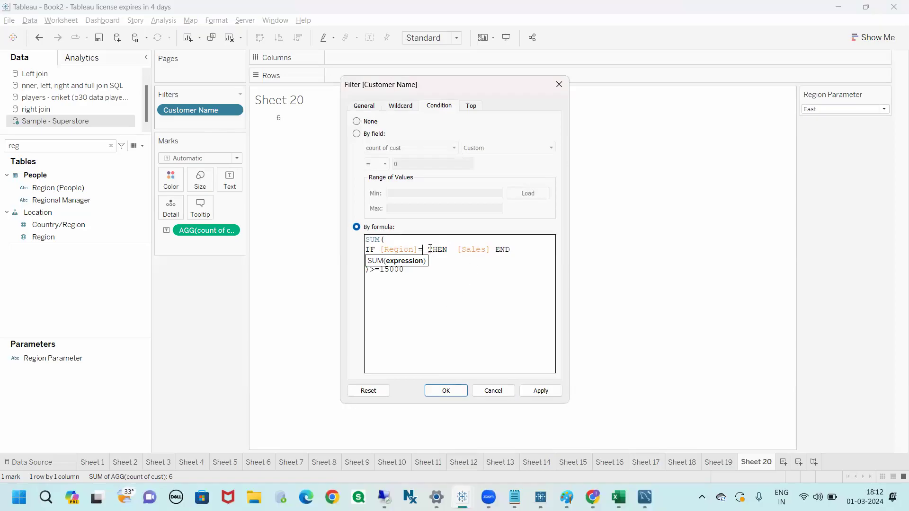
text(regio)
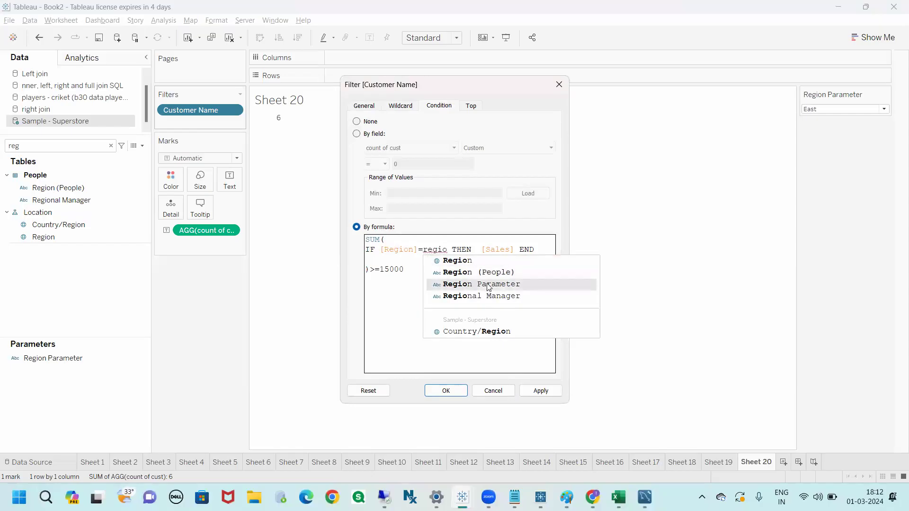
double_click(488, 285)
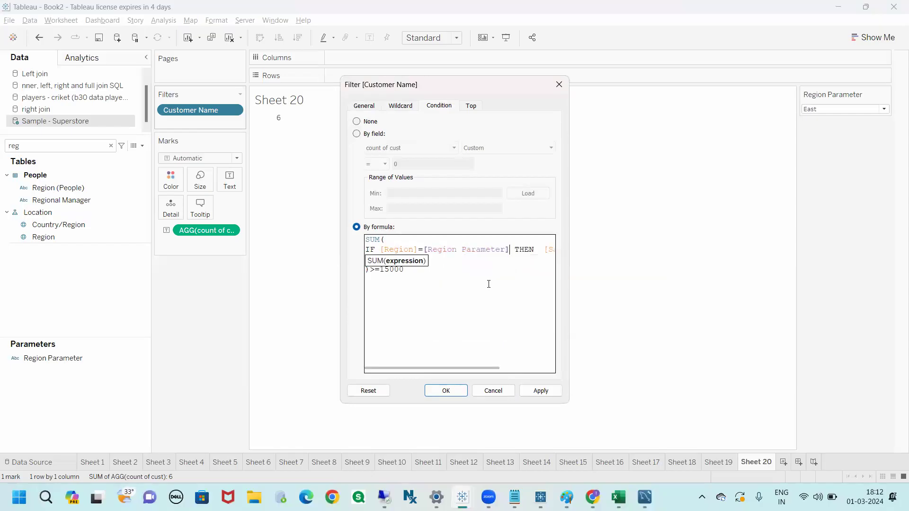
click(458, 392)
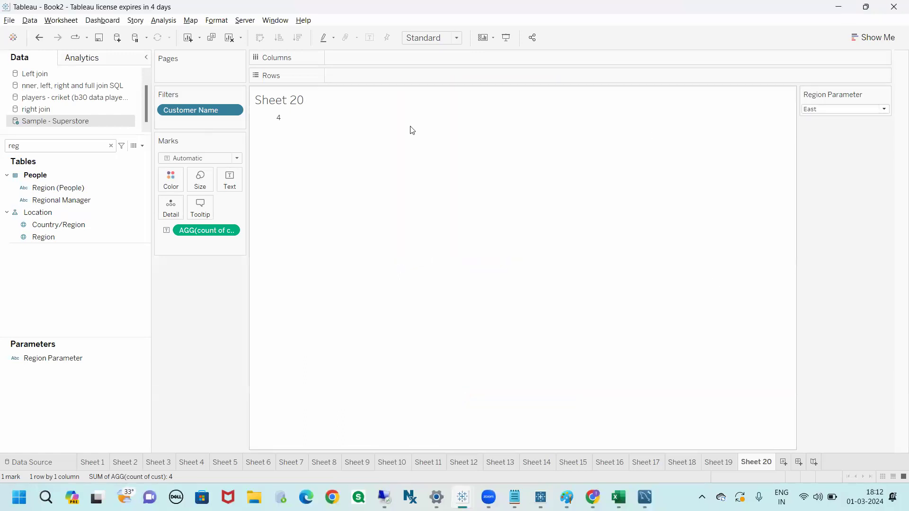
Step: Set the Region Parameter to Central to test the filter's customer count
click(832, 109)
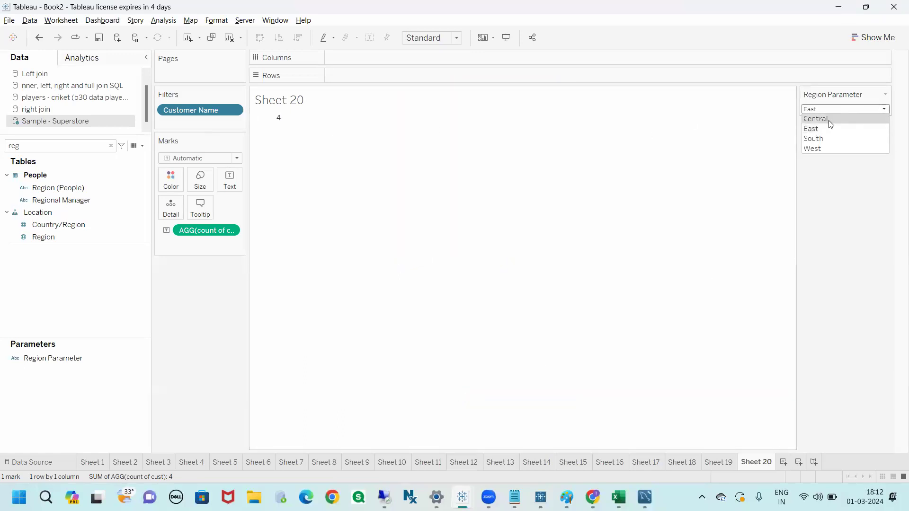
click(830, 121)
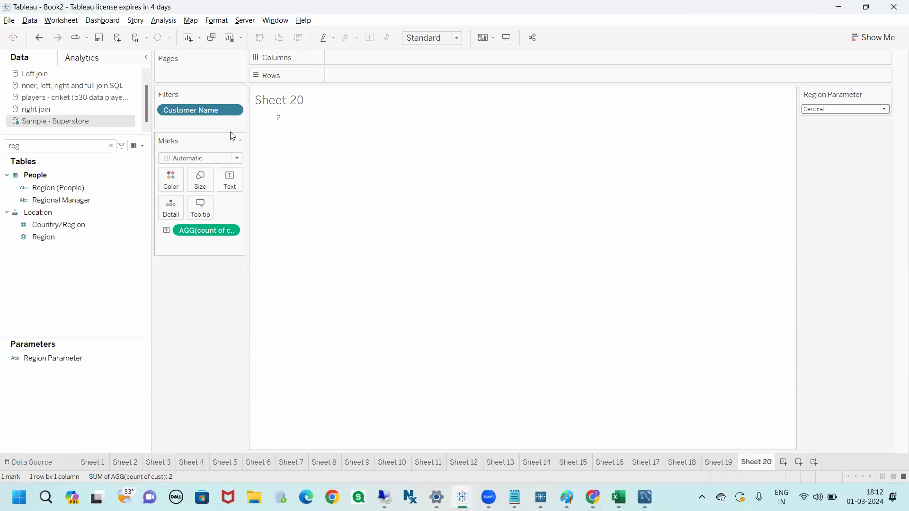
Step: Show the Region Parameter control as a single value list and try the East and South regions, finishing on East
click(887, 94)
click(873, 155)
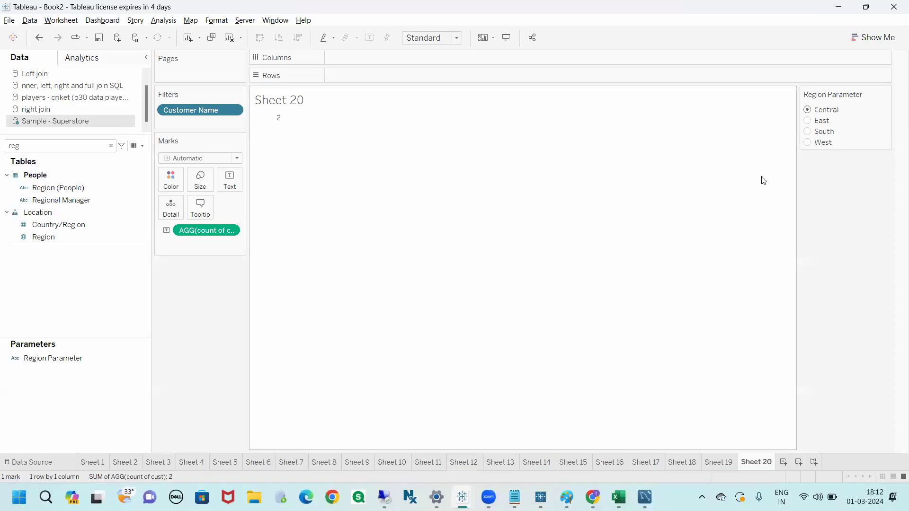
mouse_move(801, 94)
mouse_down()
mouse_move(827, 215)
mouse_move(802, 96)
mouse_up()
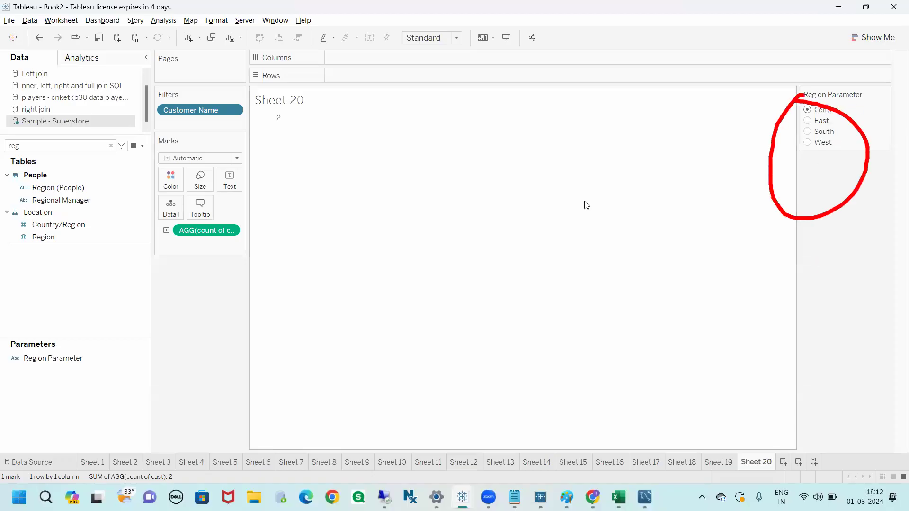
key(Escape)
click(809, 121)
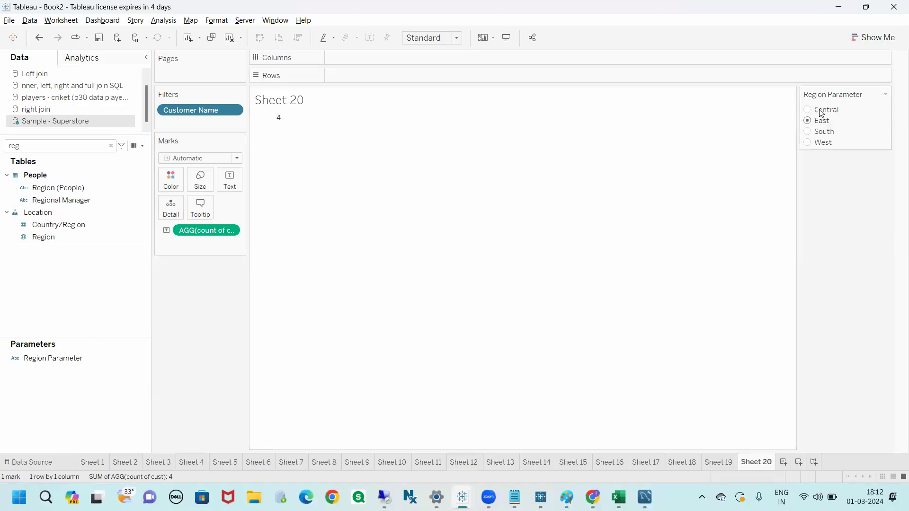
click(807, 132)
click(809, 121)
Step: Return the Region Parameter control to a compact list, keep East selected and check its other display options
click(886, 95)
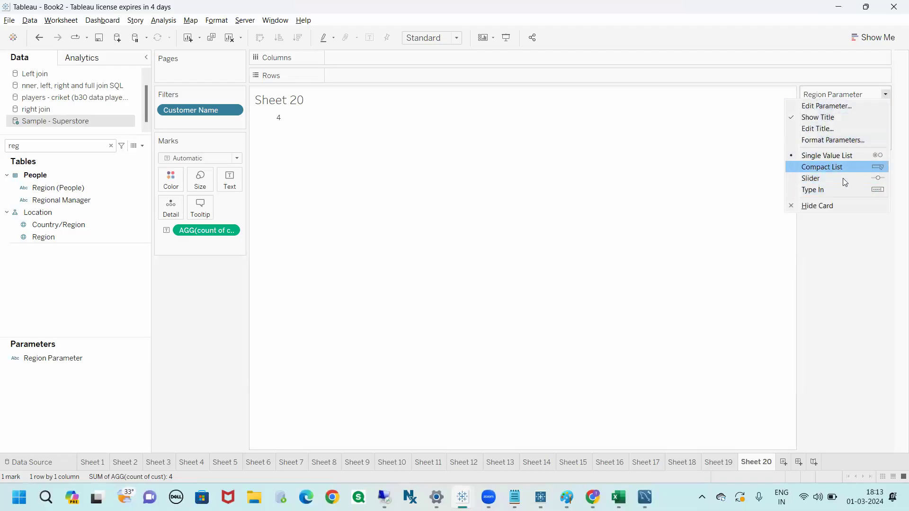
click(837, 167)
click(828, 110)
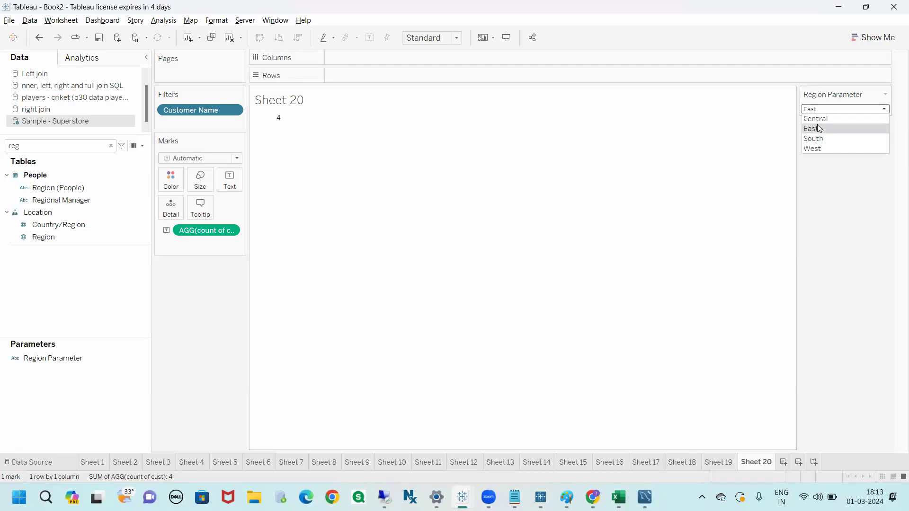
click(819, 127)
click(885, 94)
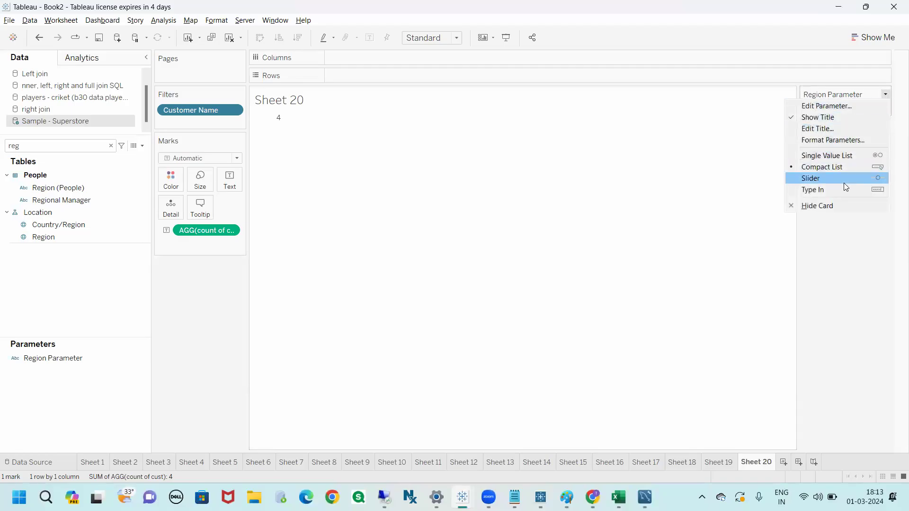
click(838, 237)
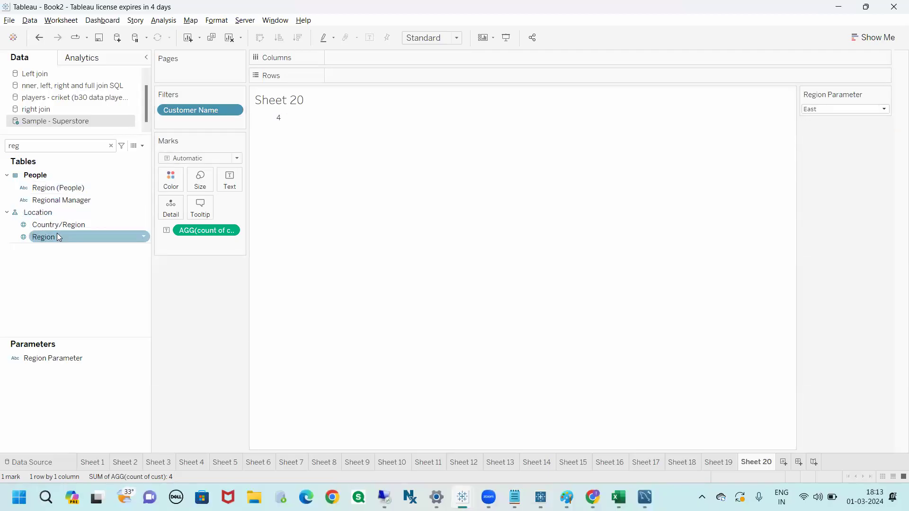
Step: Add Region as a filter using all values and show its filter card on the sheet
drag(58, 237, 184, 123)
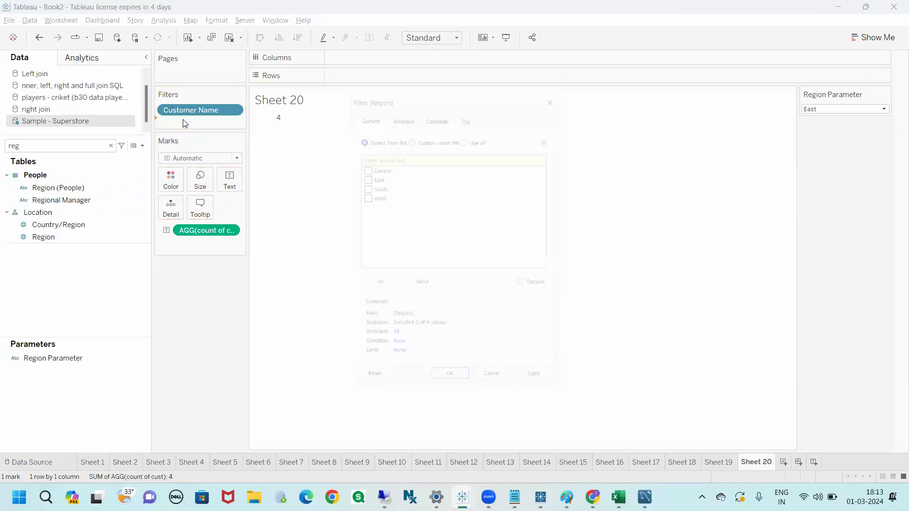
click(465, 128)
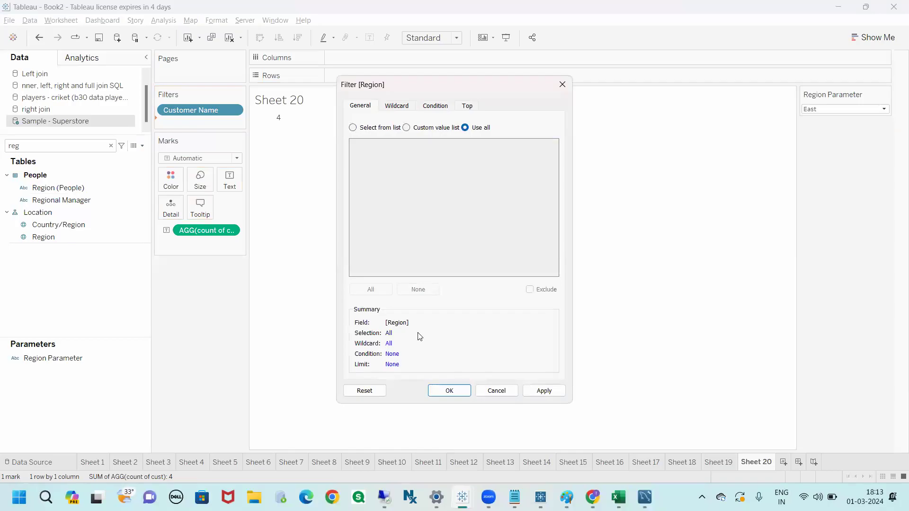
click(446, 391)
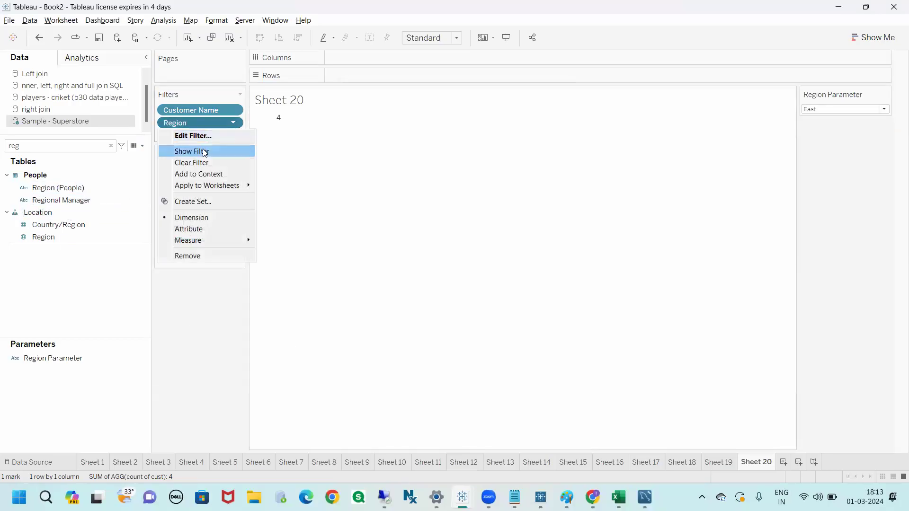
click(198, 151)
Step: Clear all values in the Region filter card and try selections of Central and East, ending with both selected
click(808, 110)
click(809, 121)
click(809, 133)
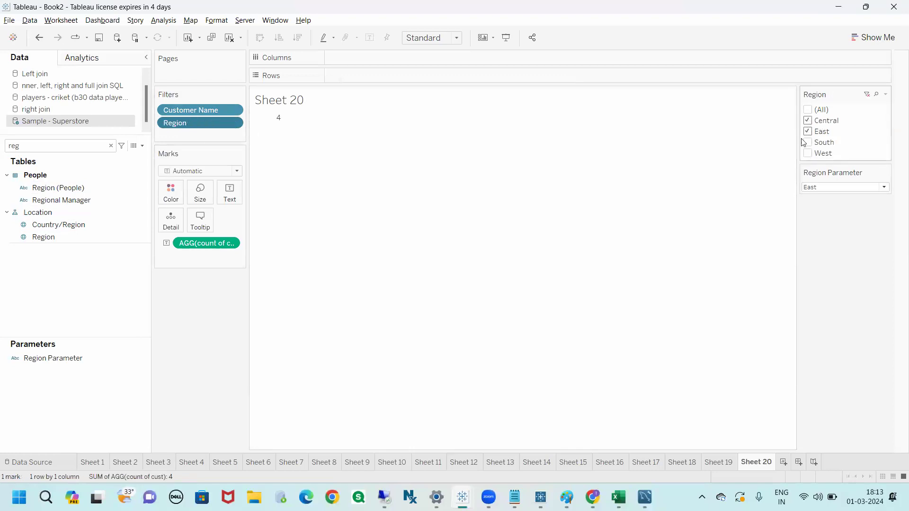
click(808, 122)
click(808, 131)
click(810, 121)
click(808, 132)
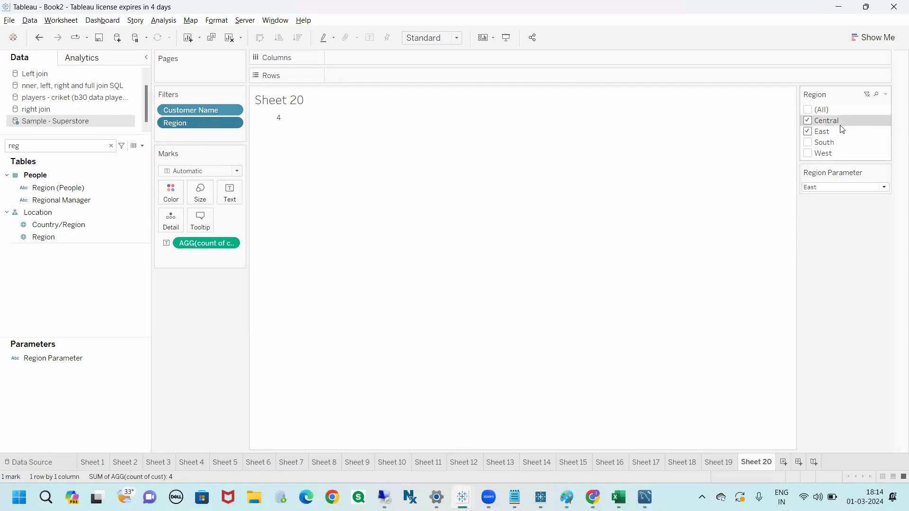
Step: Review the single-value and multiple-value display modes available for the Region filter card
click(884, 95)
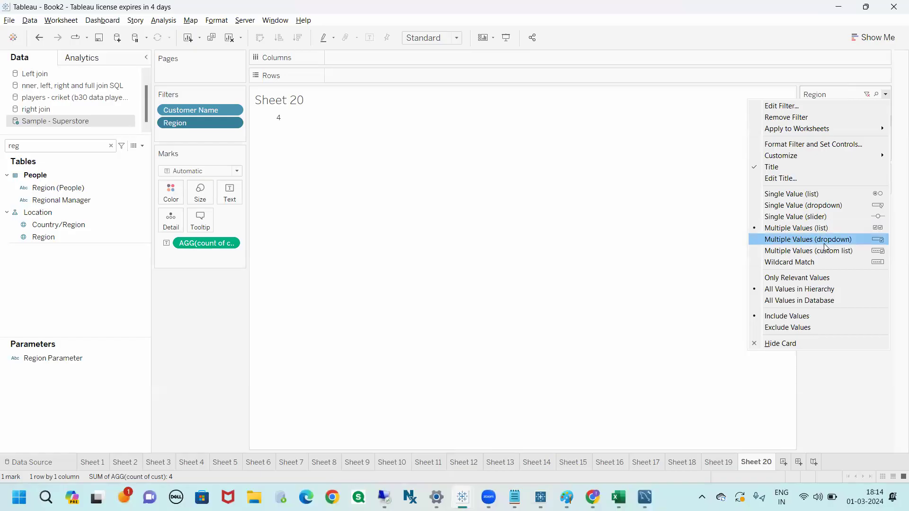
click(720, 281)
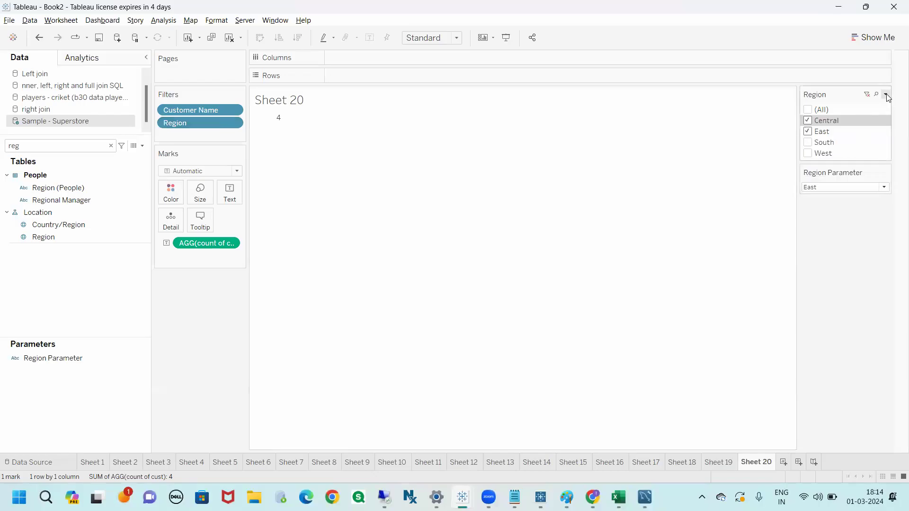
click(888, 96)
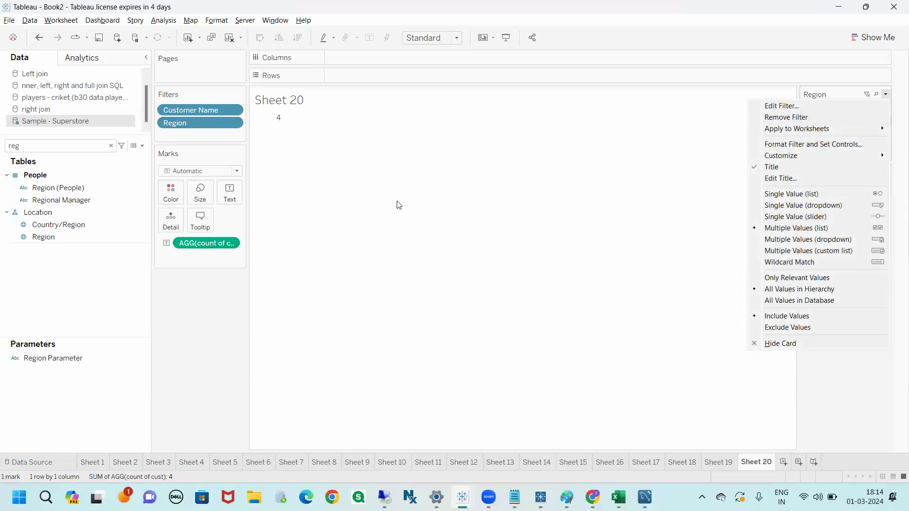
Step: Remove the Region filter from the sheet and check the Region Parameter's value list
click(233, 123)
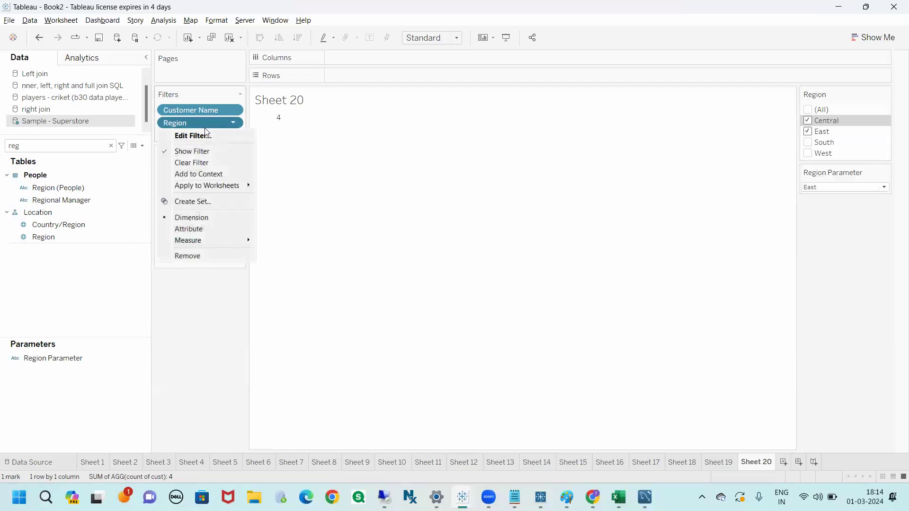
click(209, 122)
drag(208, 120, 187, 326)
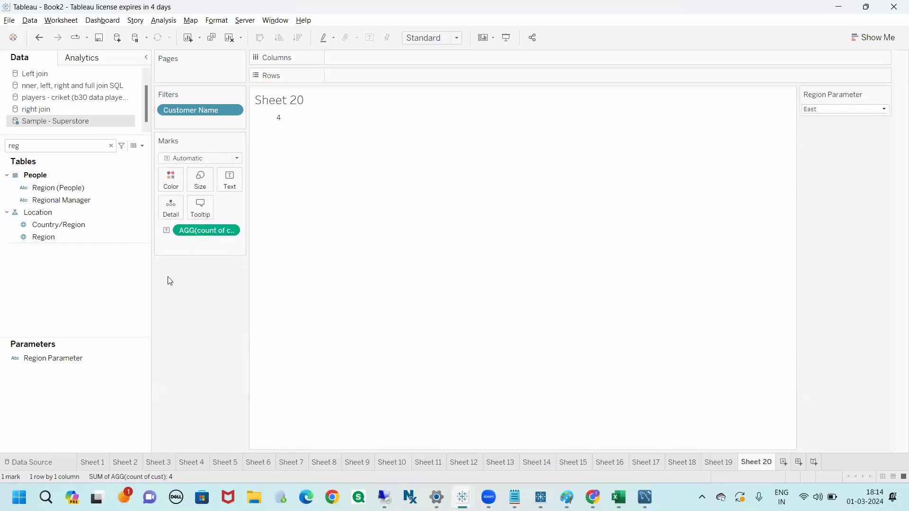
click(826, 110)
click(826, 110)
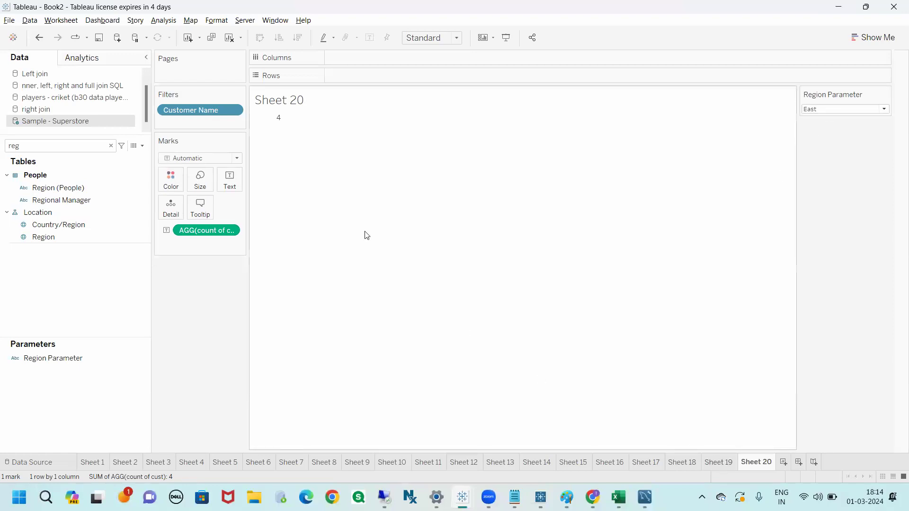
Step: Switch to Chrome's Tableau order of operations page and examine the filter sequence from extract filters down to table calc filters
click(592, 498)
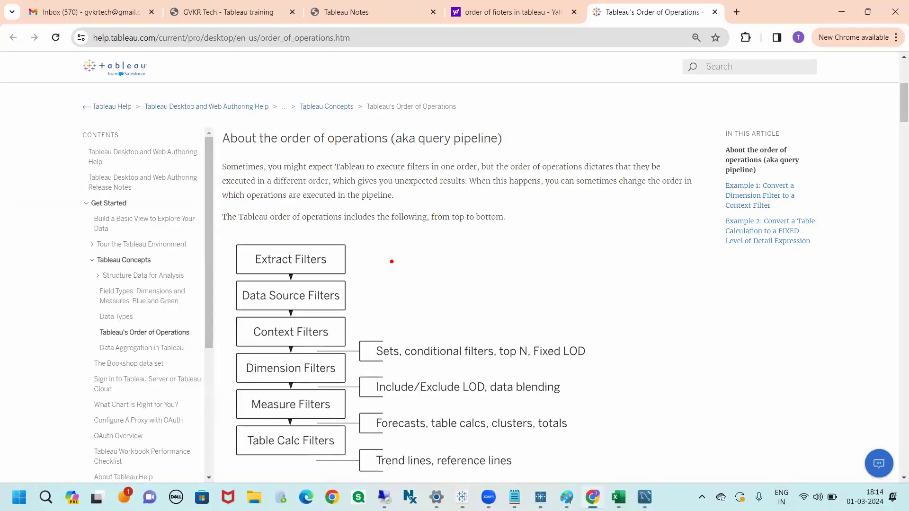
mouse_move(340, 259)
mouse_down()
mouse_move(362, 267)
mouse_move(365, 293)
mouse_move(359, 486)
mouse_move(351, 478)
mouse_move(366, 483)
mouse_up()
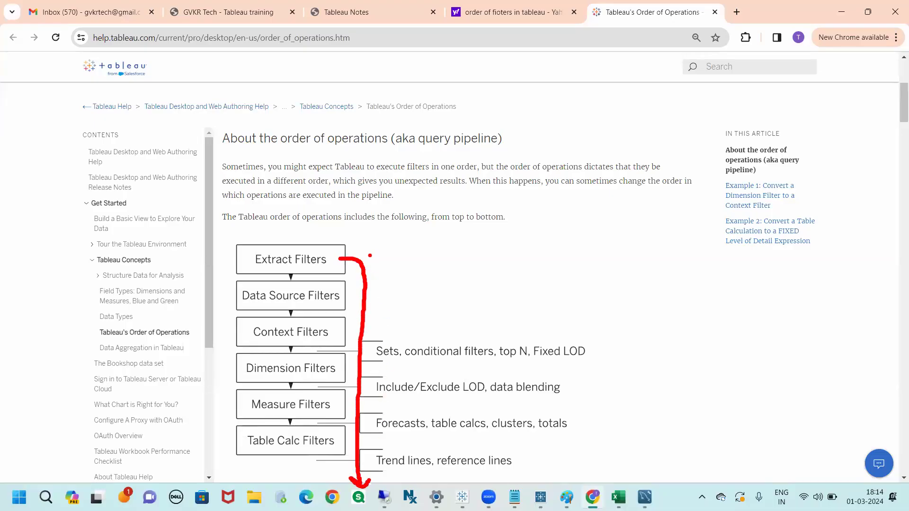
mouse_move(361, 248)
mouse_down()
mouse_move(428, 238)
mouse_move(445, 260)
mouse_move(624, 203)
mouse_move(756, 187)
mouse_up()
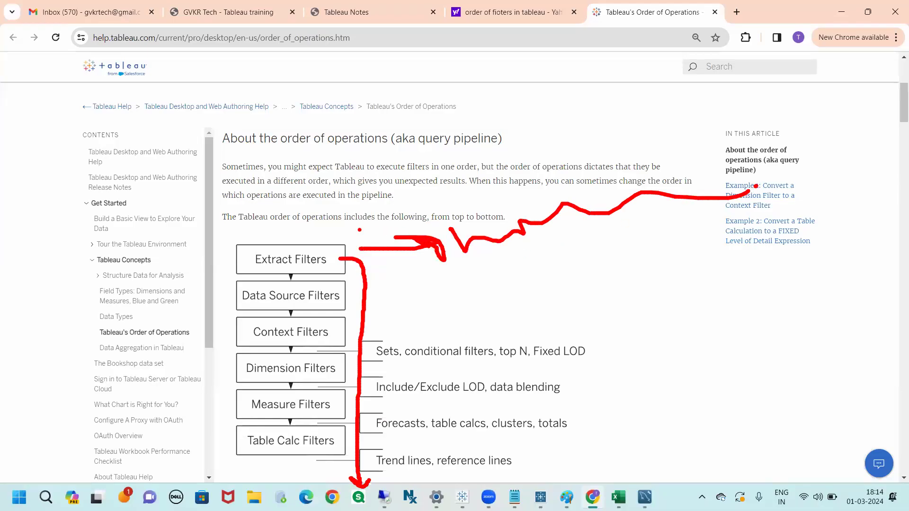
mouse_move(365, 227)
mouse_down()
mouse_move(356, 227)
mouse_move(372, 242)
mouse_move(402, 233)
mouse_move(400, 211)
mouse_move(449, 201)
mouse_move(471, 176)
mouse_move(537, 191)
mouse_move(552, 169)
mouse_move(558, 181)
mouse_up()
mouse_move(561, 158)
mouse_down()
mouse_move(566, 168)
mouse_move(614, 161)
mouse_up()
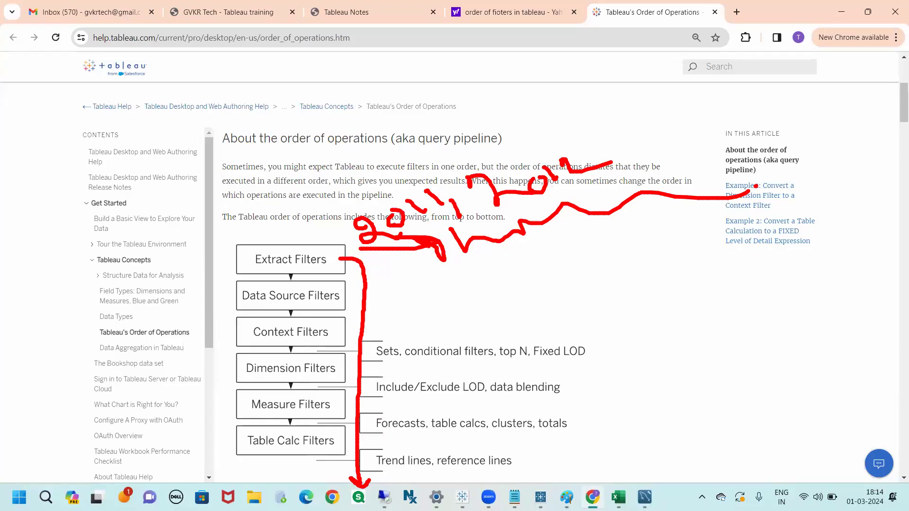
drag(419, 239, 560, 219)
drag(361, 266, 342, 486)
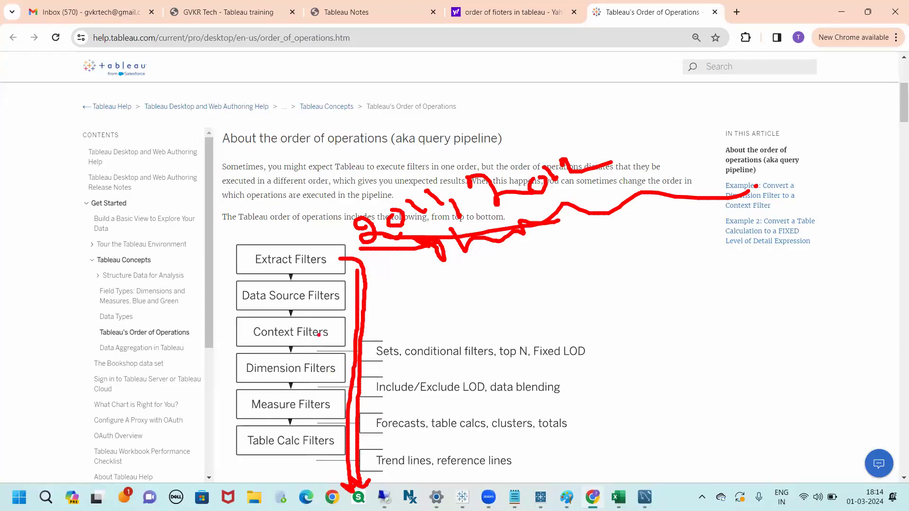
mouse_move(336, 299)
mouse_down()
mouse_move(438, 287)
mouse_move(467, 304)
mouse_move(434, 285)
mouse_up()
mouse_move(499, 282)
mouse_down()
mouse_move(486, 280)
mouse_move(535, 290)
mouse_up()
drag(540, 273, 535, 273)
drag(546, 262, 562, 279)
drag(566, 255, 591, 287)
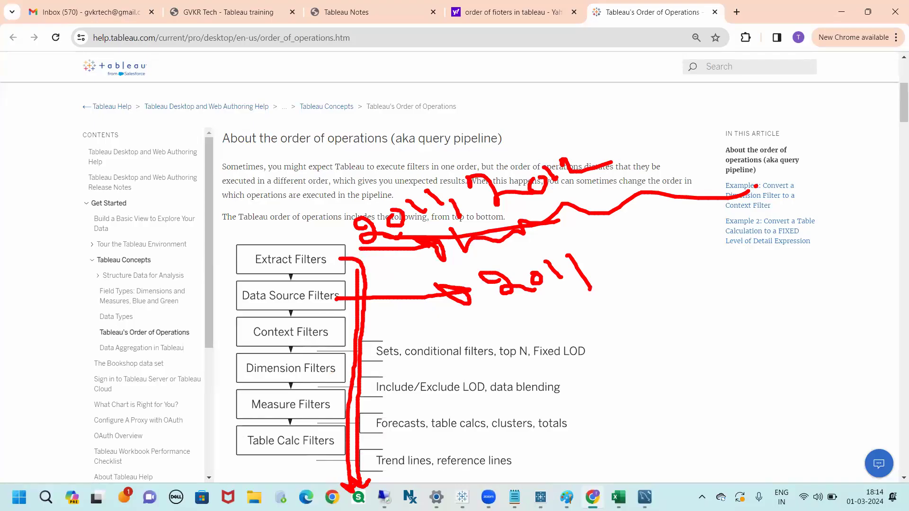
drag(515, 303, 572, 299)
mouse_move(328, 325)
mouse_down()
mouse_move(409, 331)
mouse_move(379, 327)
mouse_move(391, 338)
mouse_up()
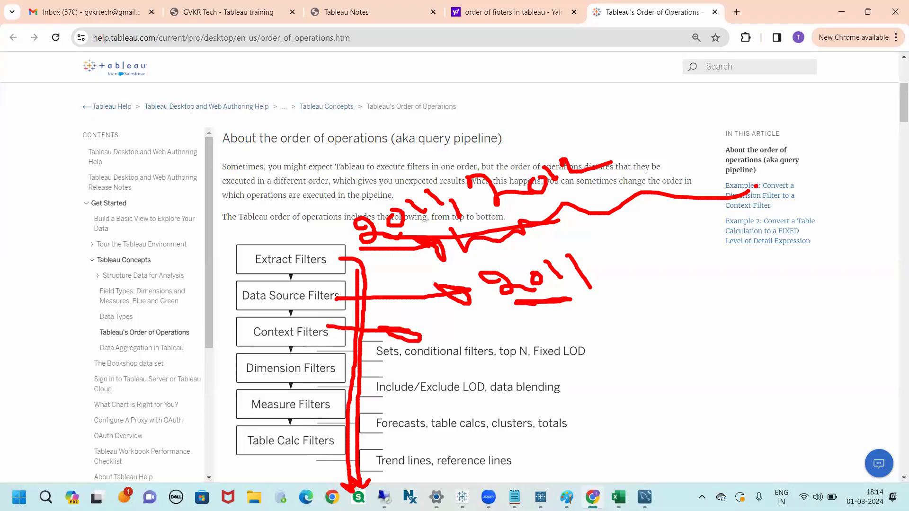
mouse_move(334, 325)
mouse_down()
mouse_move(332, 303)
mouse_move(491, 322)
mouse_move(544, 303)
mouse_move(531, 309)
mouse_up()
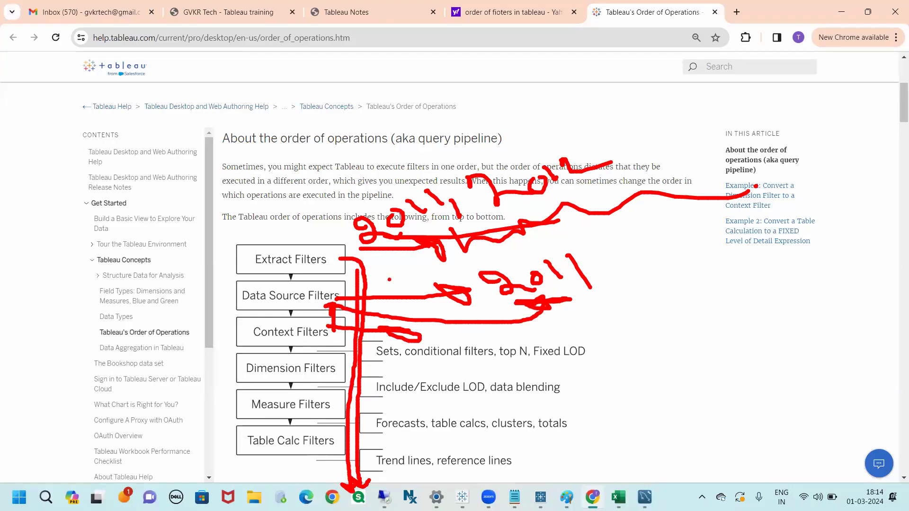
drag(376, 237, 373, 438)
drag(343, 405, 362, 456)
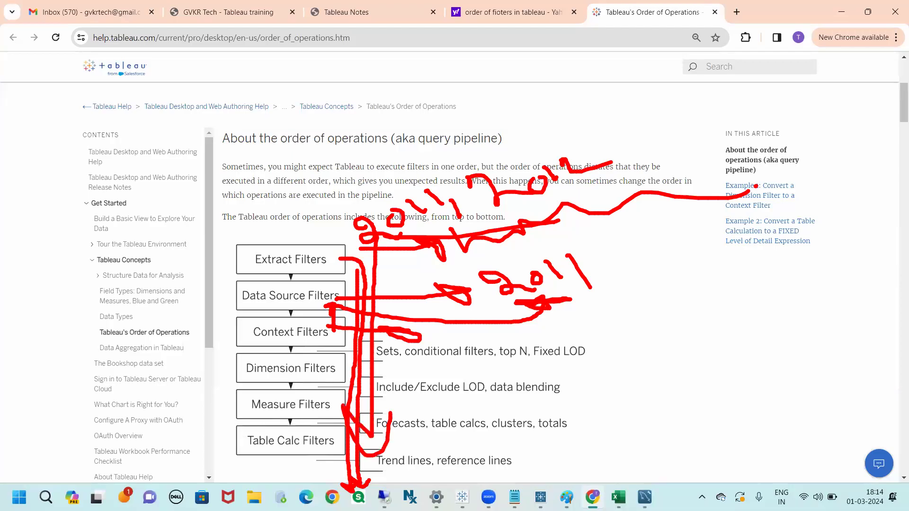
key(Escape)
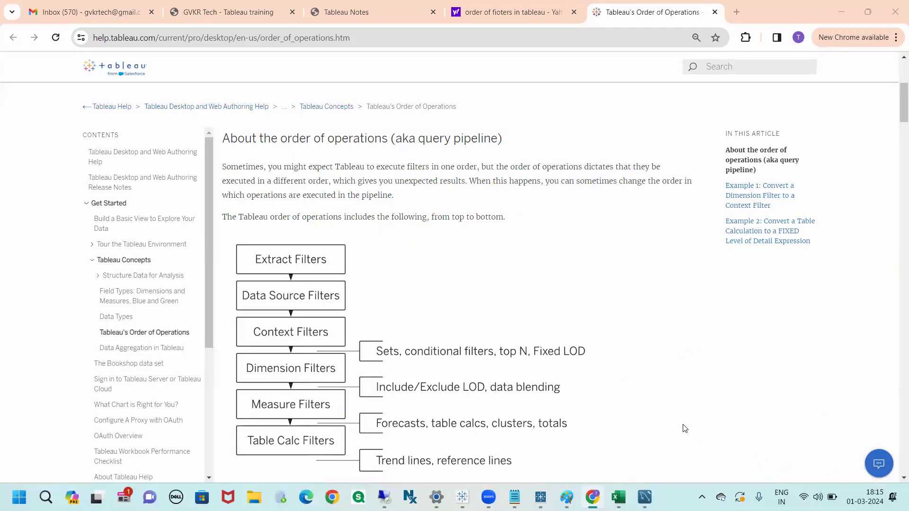
Step: Switch to Tableau and open the condition settings of the Customer Name filter on Sheet 20
key(alt+Tab)
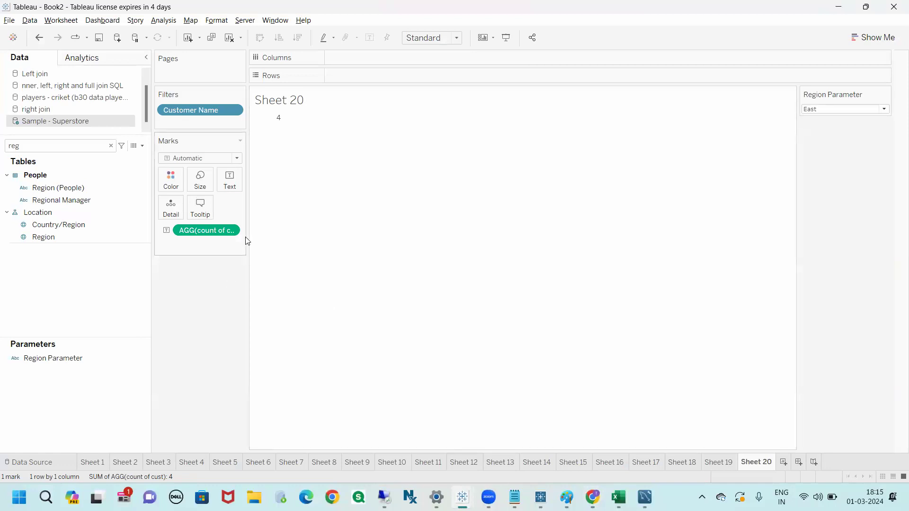
mouse_move(247, 220)
mouse_down()
mouse_move(262, 221)
mouse_move(249, 222)
mouse_up()
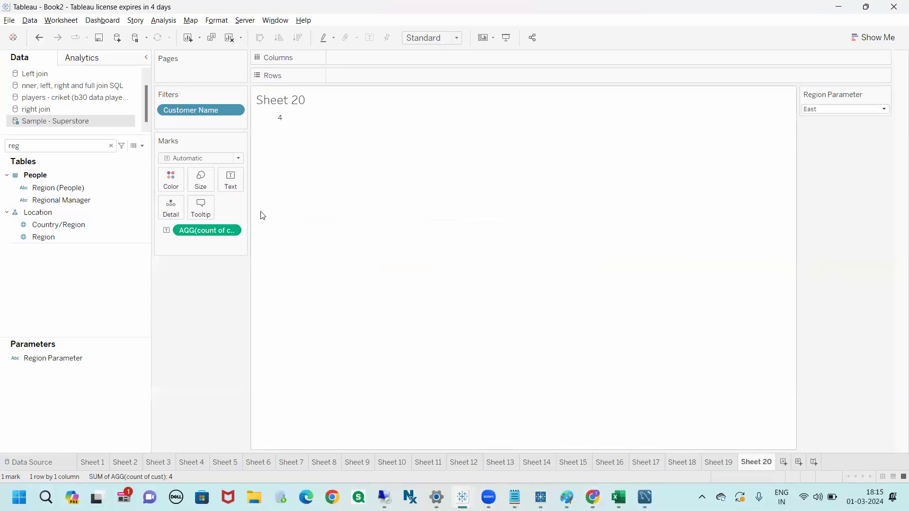
click(234, 112)
click(215, 122)
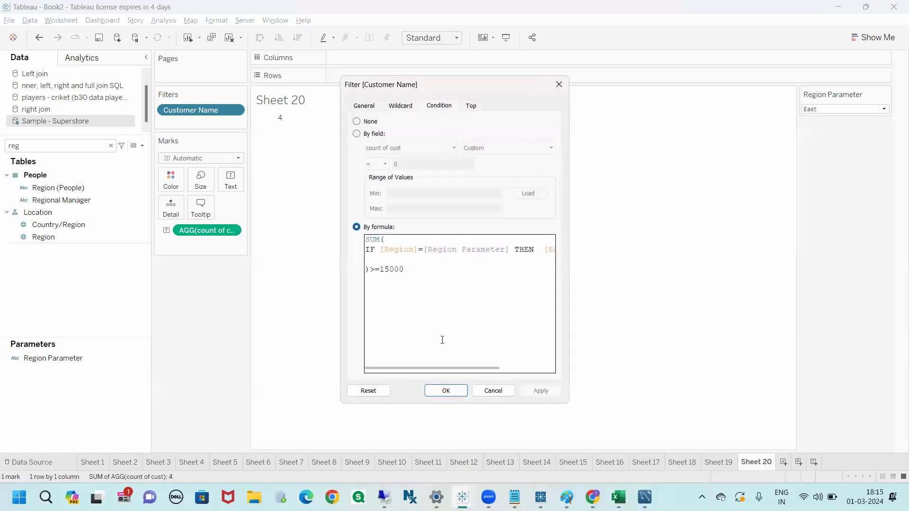
Step: Try a by-field condition on the Customer Name filter using the Sum of Sales and review the comparison operators
click(357, 134)
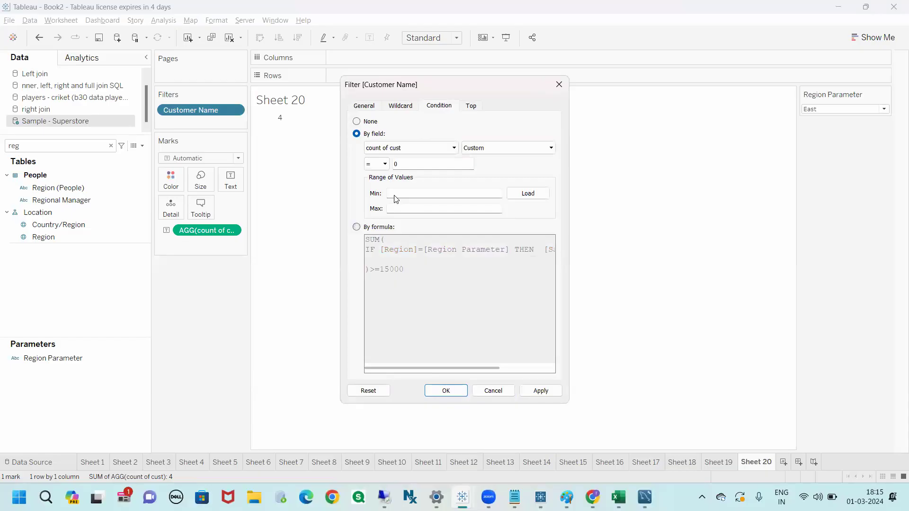
click(385, 165)
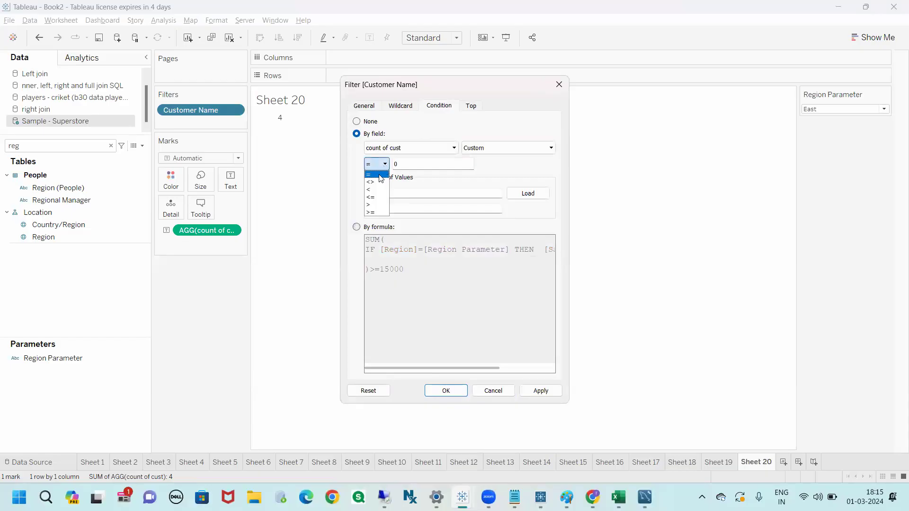
click(414, 148)
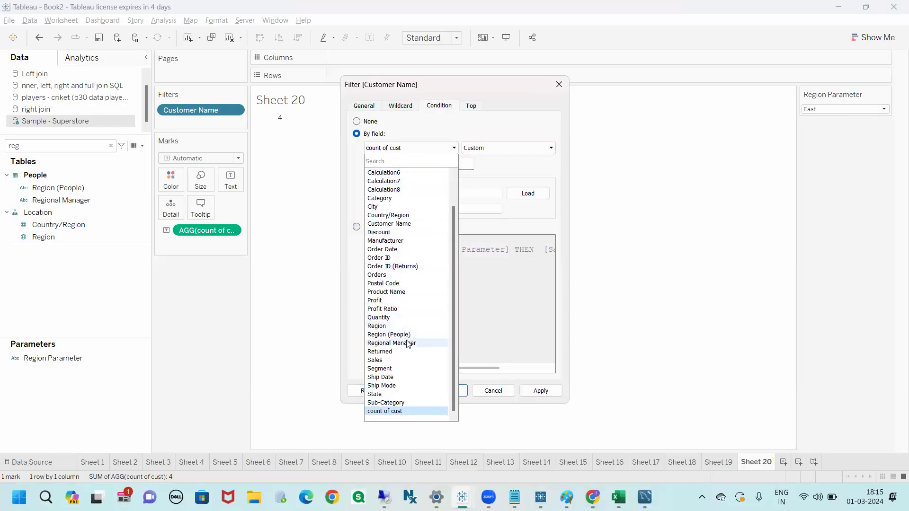
scroll(408, 344, up, 1)
text(sales)
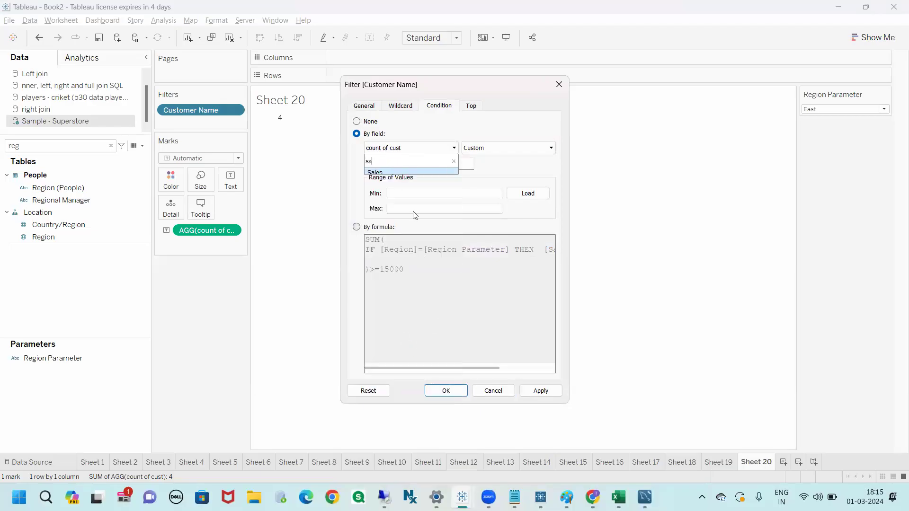
click(410, 172)
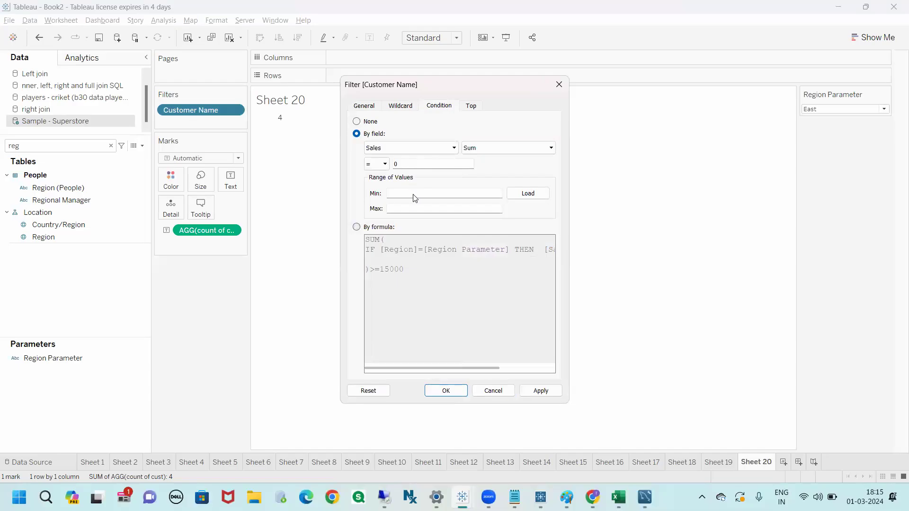
click(384, 165)
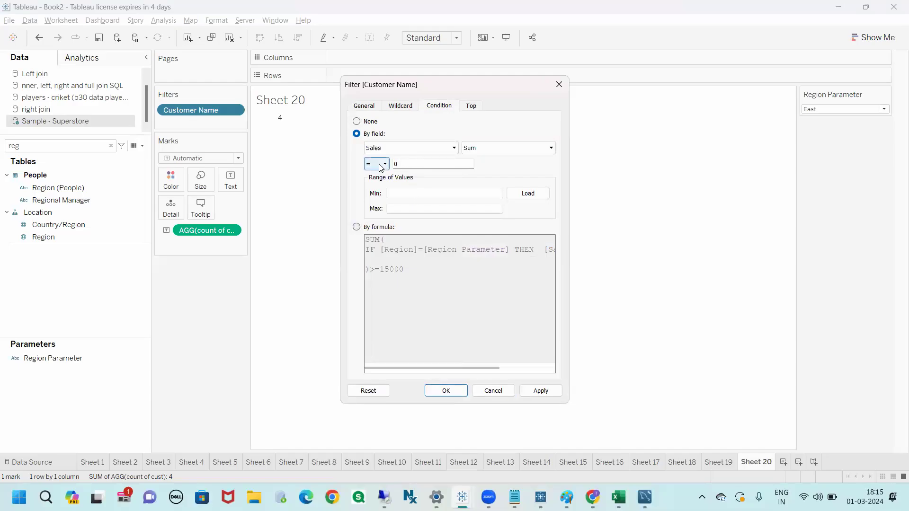
click(467, 124)
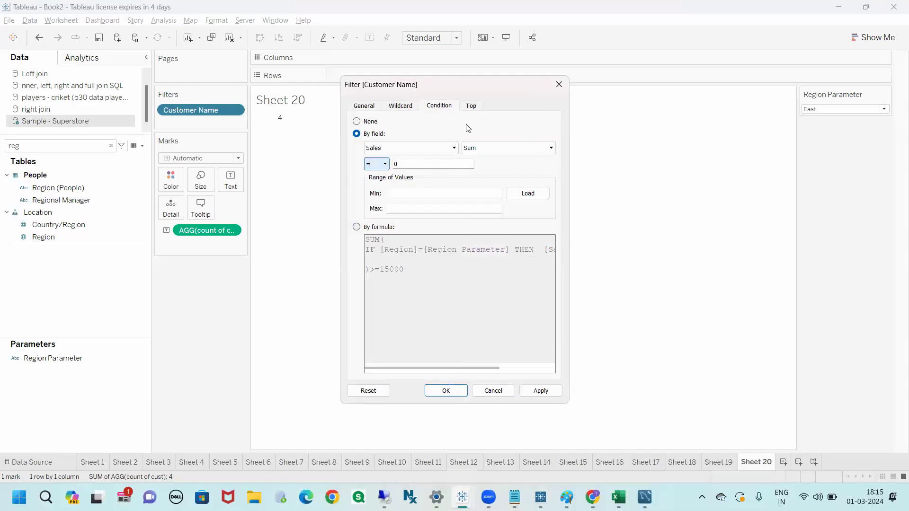
Step: Switch the Customer Name filter's condition back to By formula, keeping the Region Parameter sales expression with >=15000, and apply it
click(357, 227)
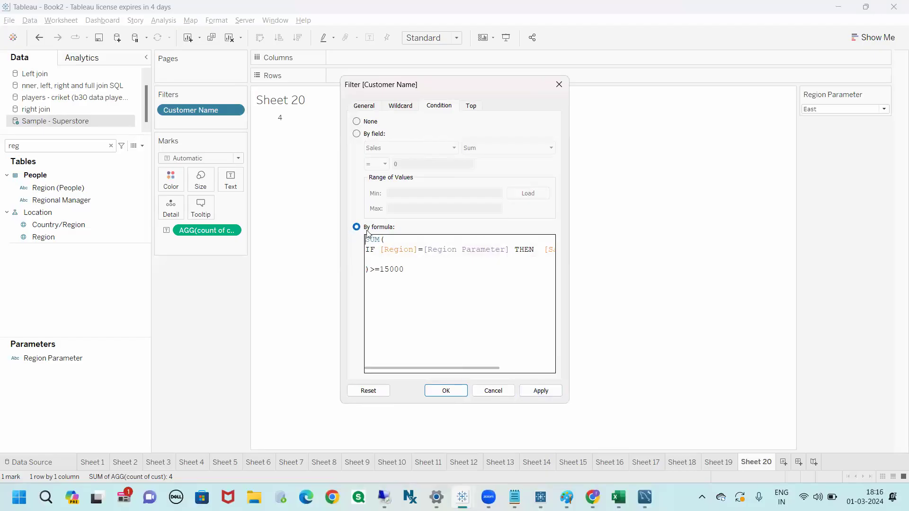
drag(407, 272, 364, 241)
click(421, 270)
click(549, 392)
Step: Review the selection, wildcard, condition and limit entries in the Customer Name filter's general summary, and close the filter dialog
click(363, 107)
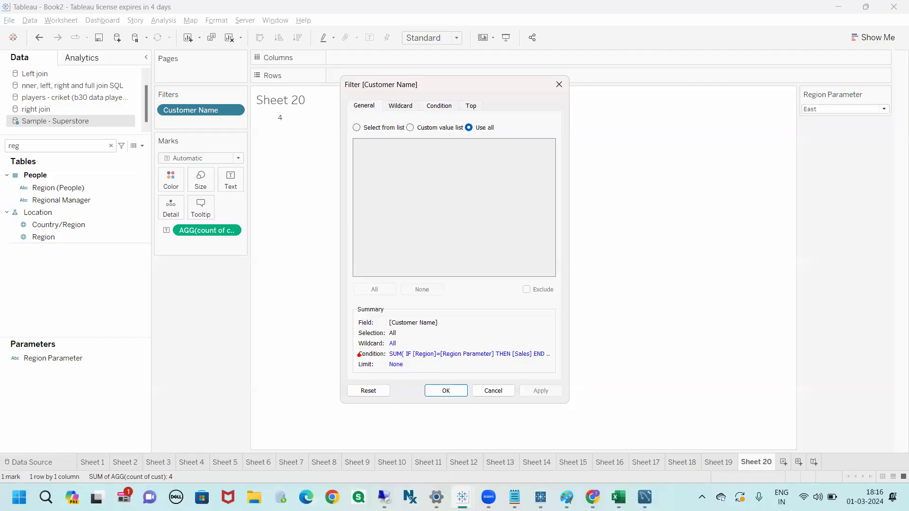
mouse_move(360, 360)
mouse_down()
mouse_move(528, 374)
mouse_move(555, 360)
mouse_move(349, 353)
mouse_move(359, 361)
mouse_up()
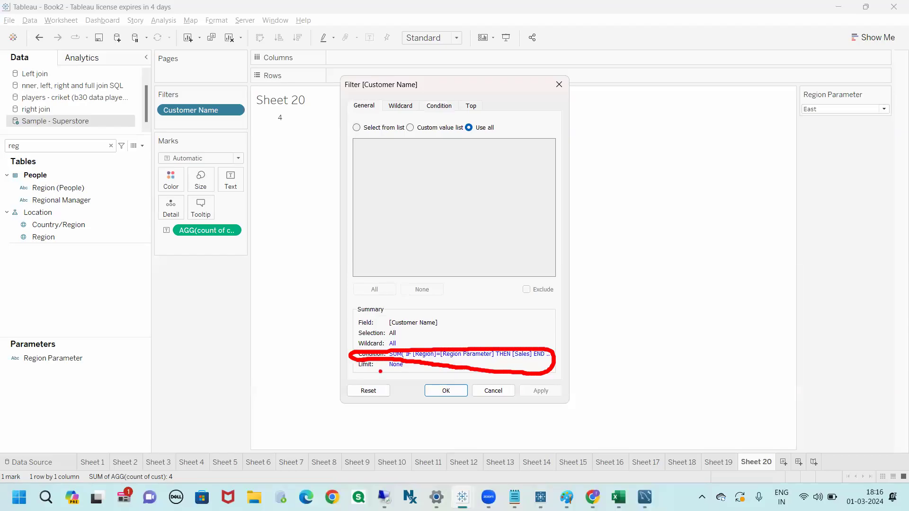
drag(396, 334, 424, 323)
drag(401, 343, 436, 329)
mouse_move(372, 372)
mouse_down()
mouse_move(397, 368)
mouse_move(360, 249)
mouse_move(491, 92)
mouse_move(495, 117)
mouse_up()
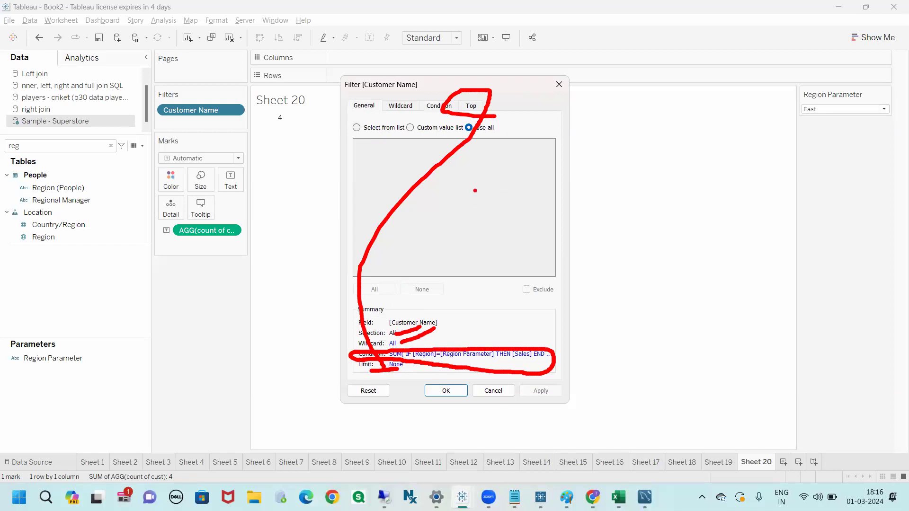
key(Escape)
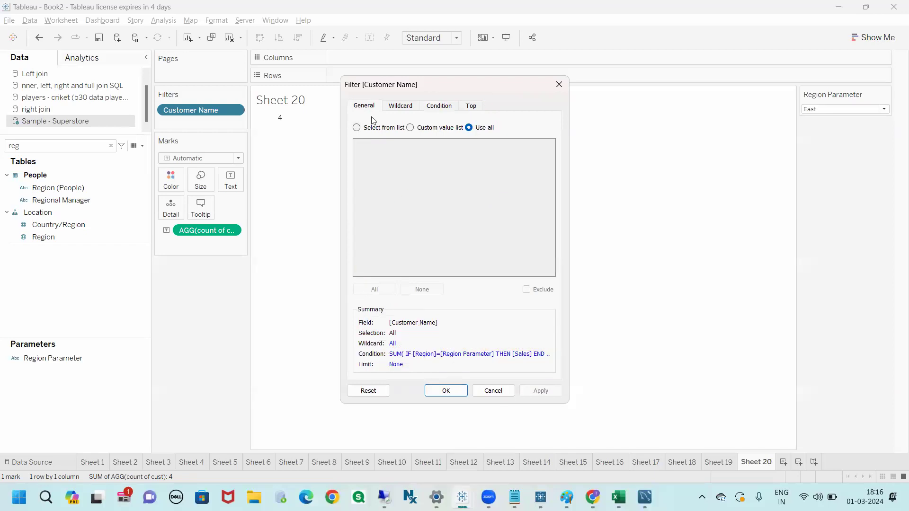
click(564, 87)
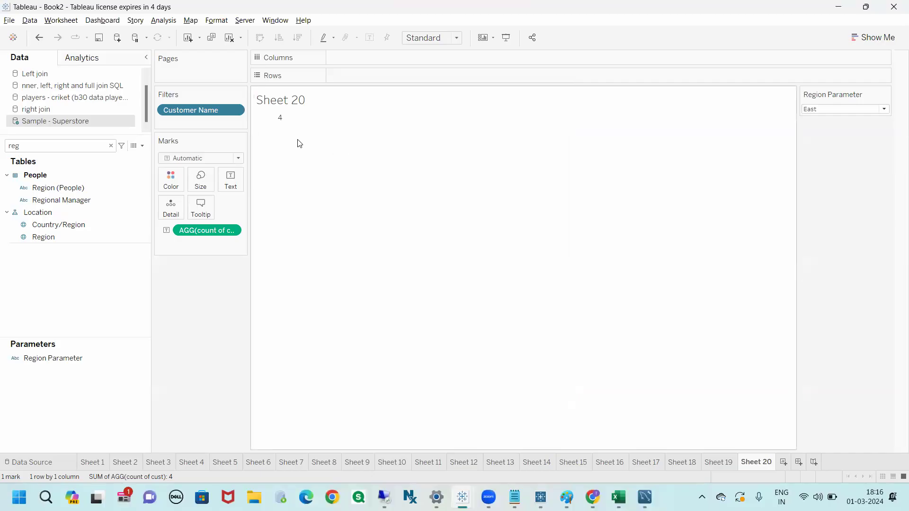
Step: Check the list of values offered by the Region Parameter control without changing the selection
mouse_move(283, 125)
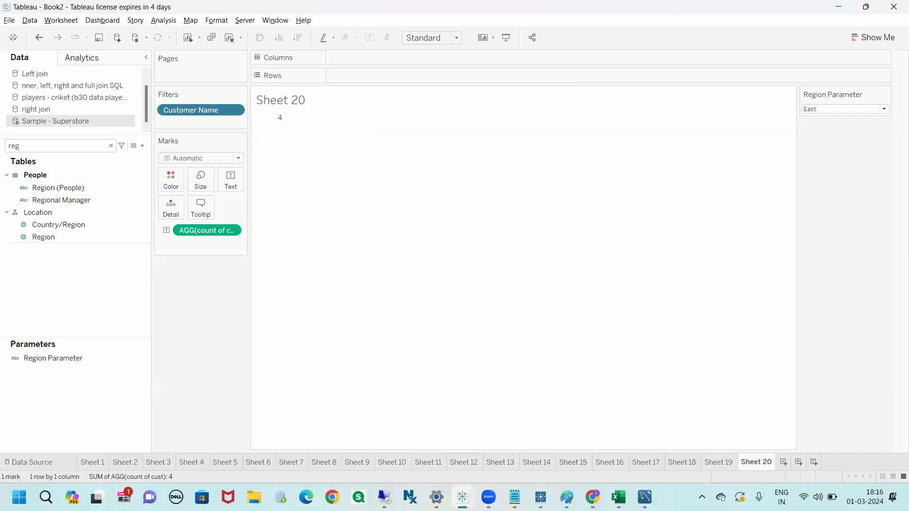
mouse_move(593, 497)
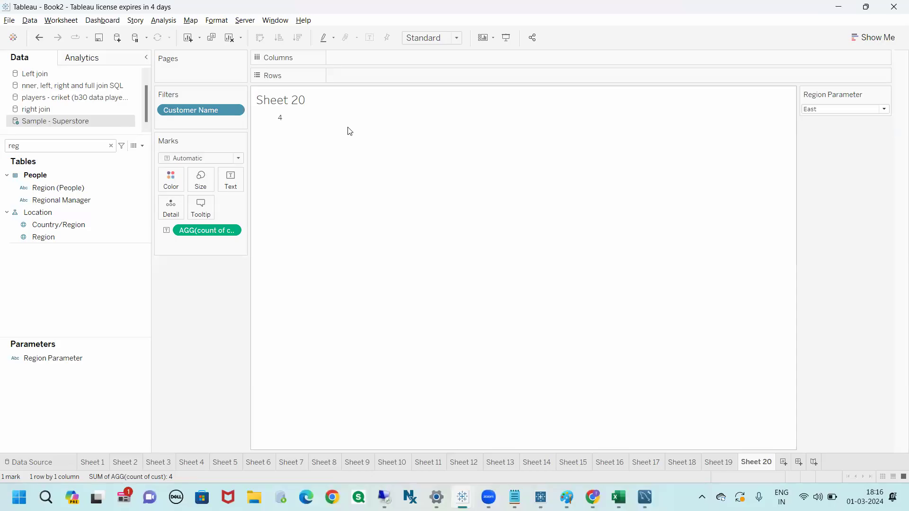
click(809, 109)
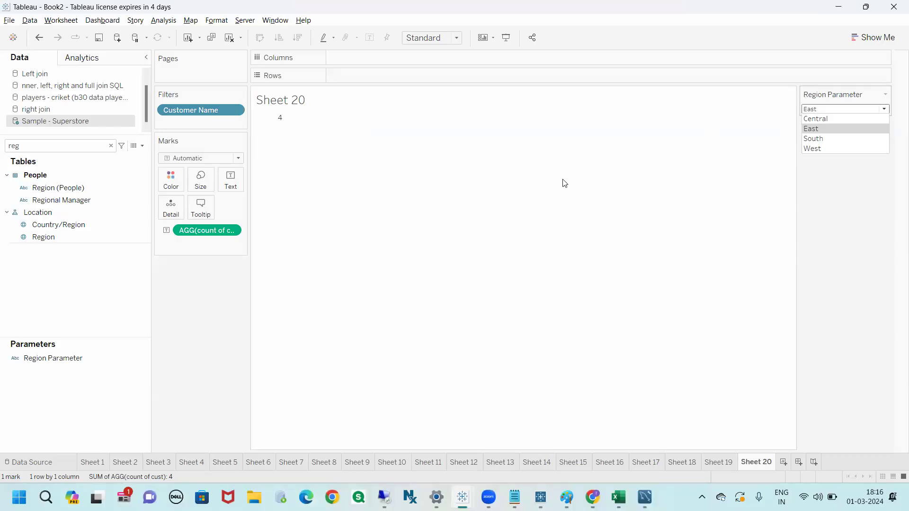
click(114, 24)
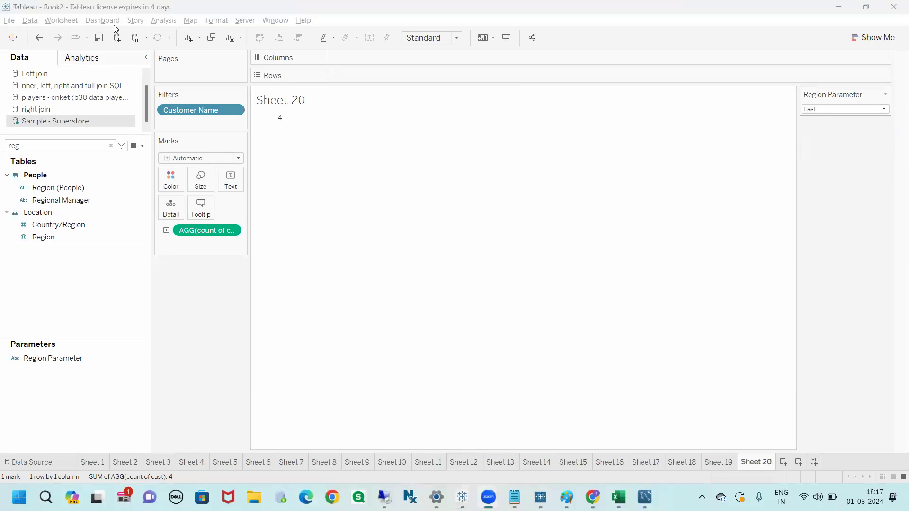
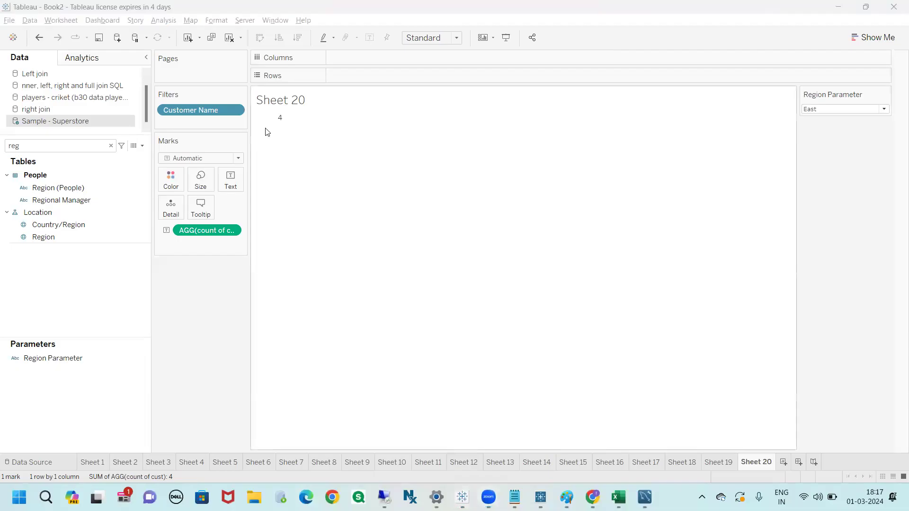
Step: Examine the list of worksheets the Customer Name filter can be applied to, and close it without selecting any
click(236, 110)
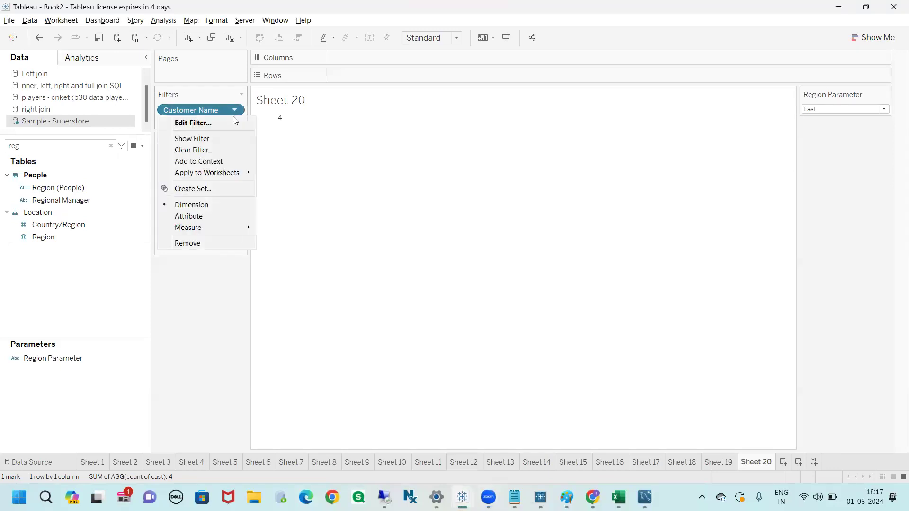
mouse_move(226, 176)
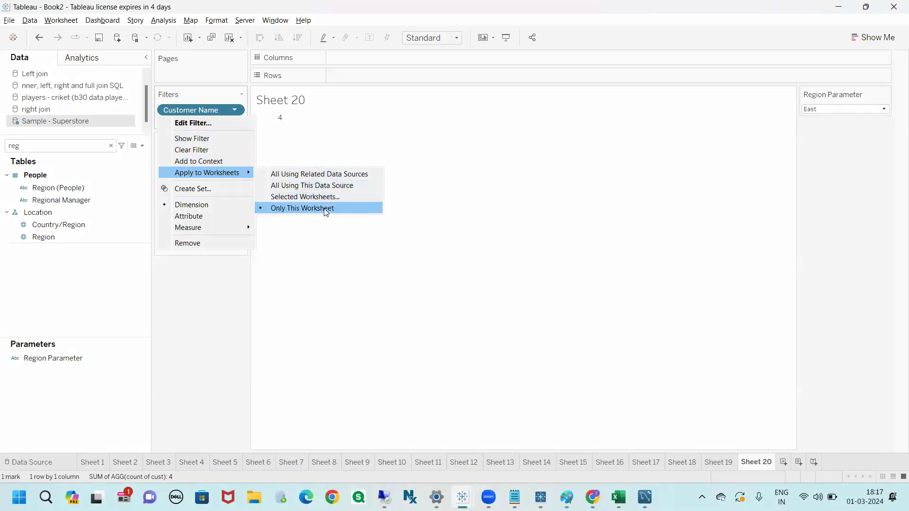
click(318, 198)
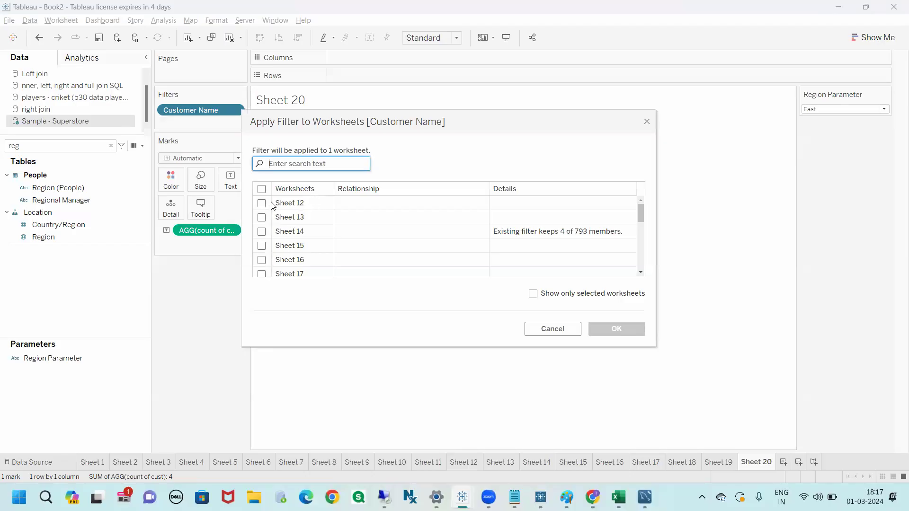
scroll(284, 246, down, 1)
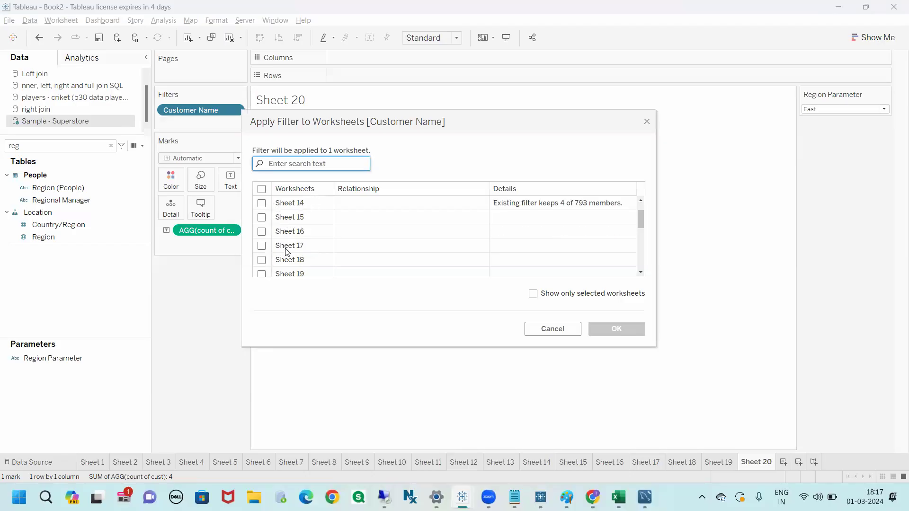
scroll(287, 252, up, 1)
scroll(287, 253, down, 2)
scroll(286, 258, up, 2)
scroll(286, 260, down, 3)
scroll(287, 262, up, 2)
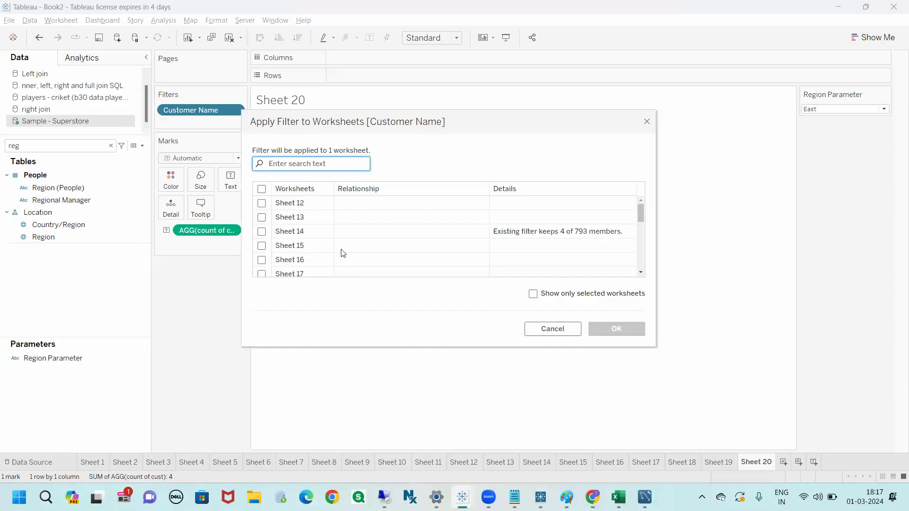
click(649, 124)
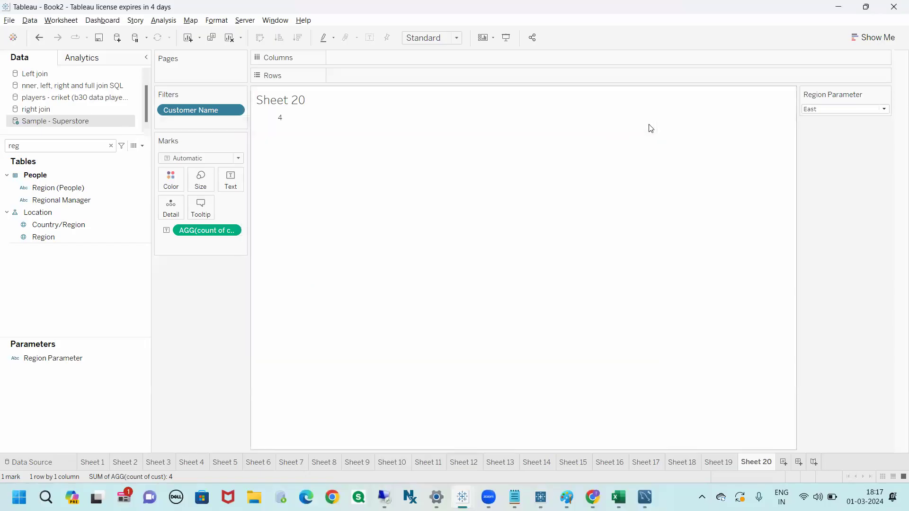
Step: Try applying the Customer Name filter to the selected worksheets Sheet 12 and Sheet 13
mouse_move(152, 161)
mouse_down()
mouse_move(137, 164)
mouse_move(149, 167)
mouse_up()
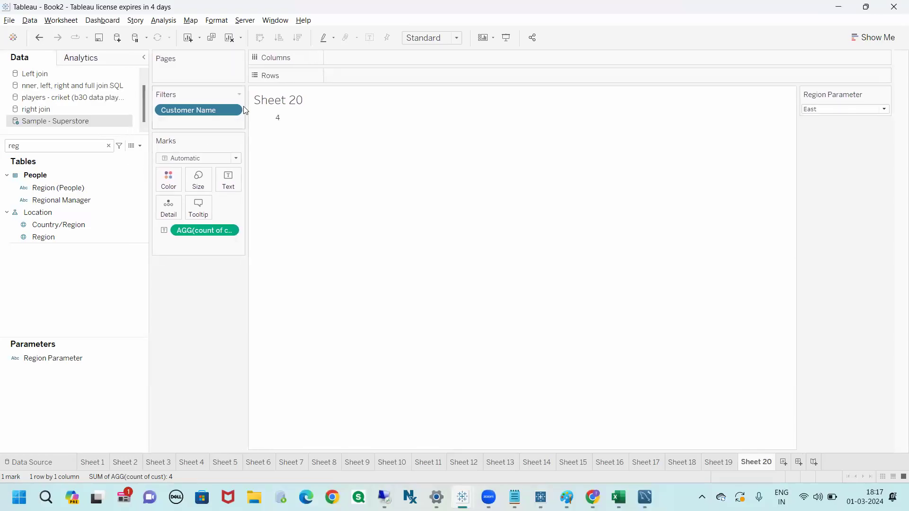
click(232, 109)
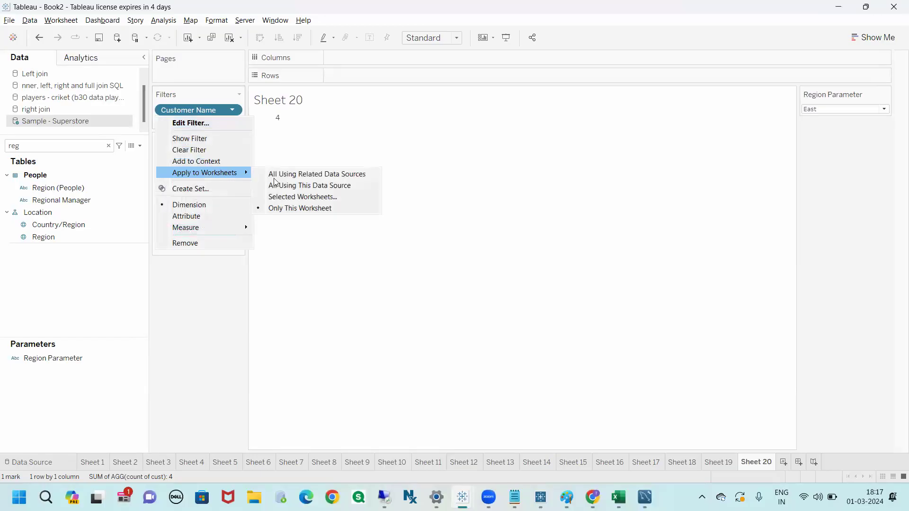
click(294, 198)
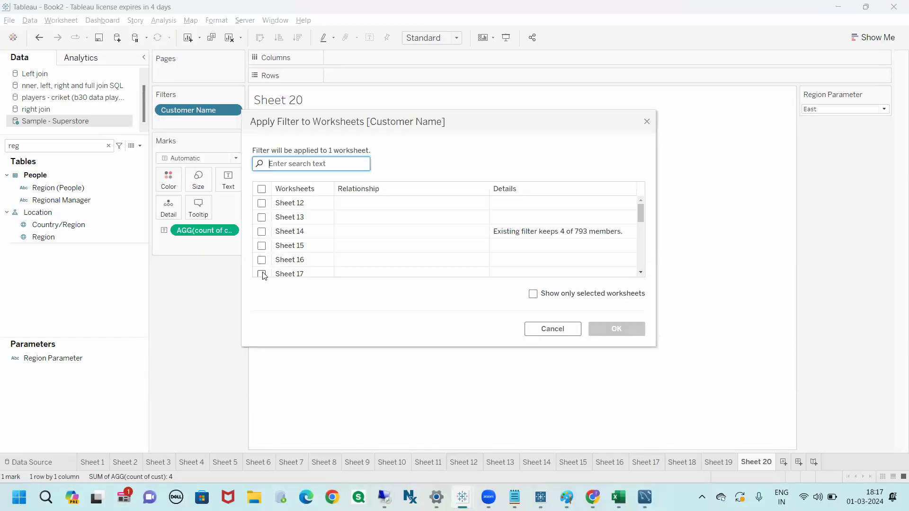
click(261, 217)
click(261, 203)
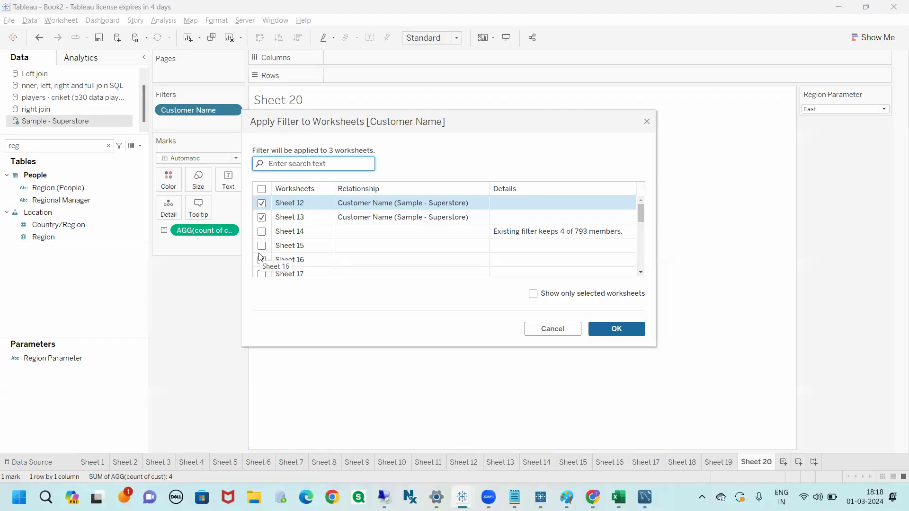
click(647, 123)
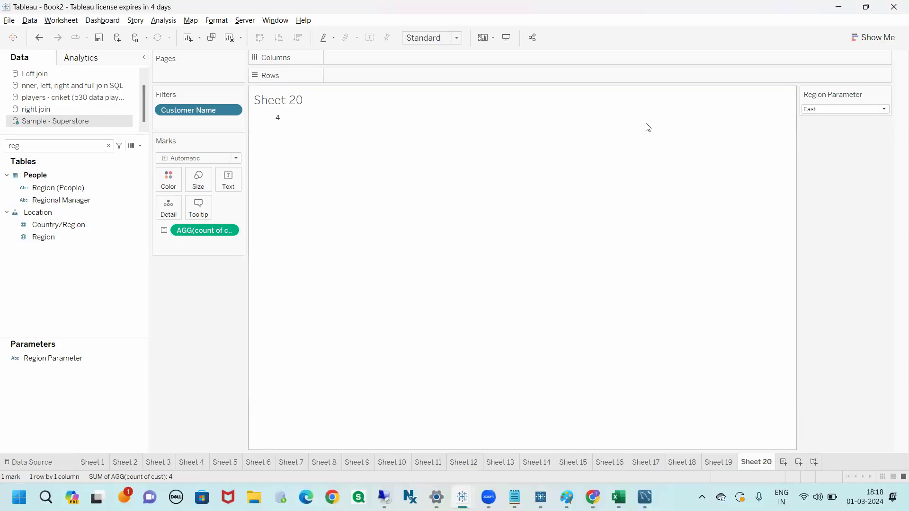
Step: Apply the Customer Name filter to all worksheets using this data source
click(232, 110)
mouse_move(221, 175)
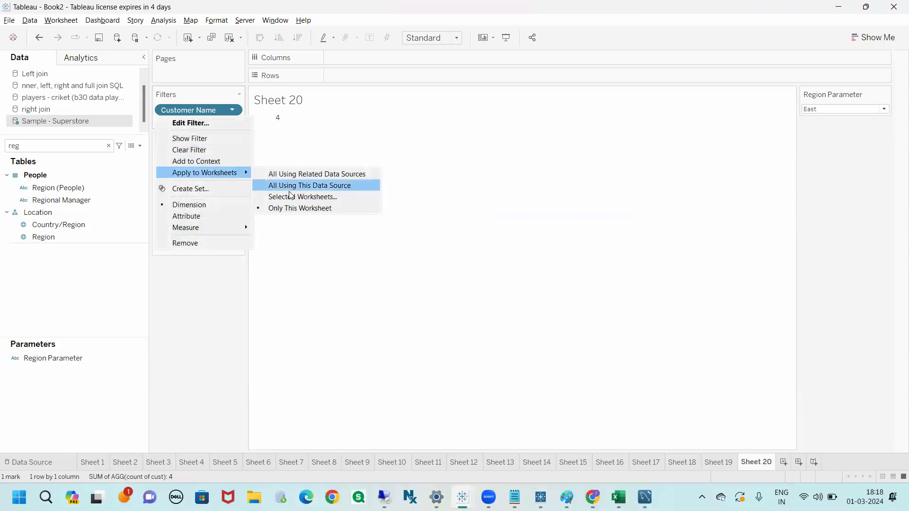
click(319, 187)
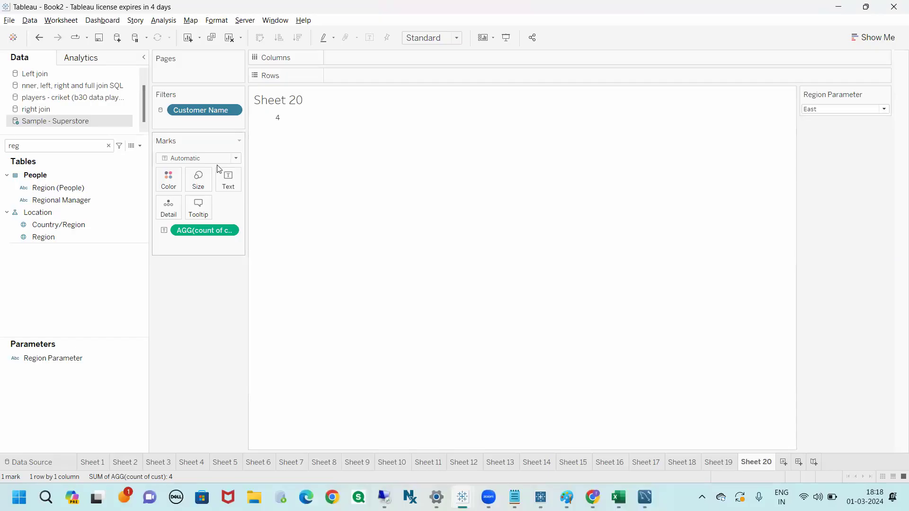
mouse_move(144, 105)
mouse_down()
mouse_move(145, 136)
mouse_move(178, 108)
mouse_move(134, 100)
mouse_move(173, 330)
mouse_move(160, 290)
mouse_up()
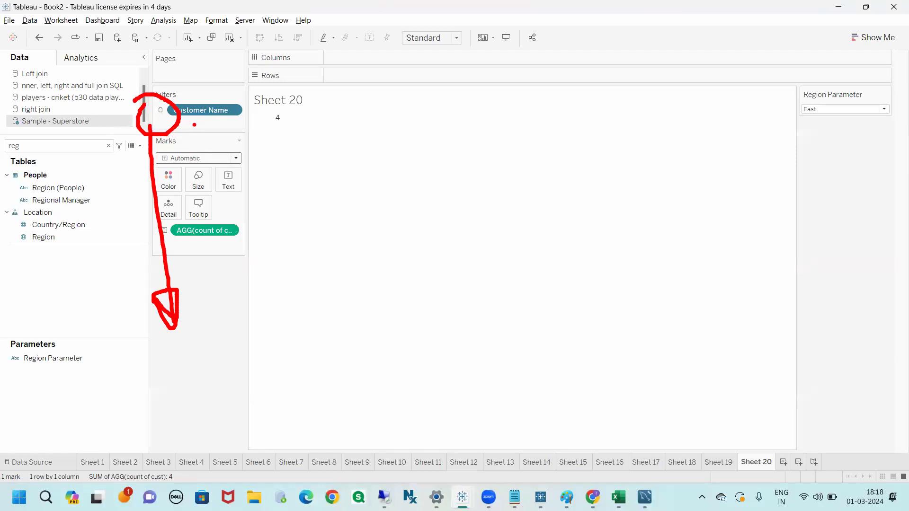
mouse_move(210, 299)
mouse_down()
mouse_move(217, 349)
mouse_move(226, 316)
mouse_up()
mouse_move(232, 281)
mouse_down()
mouse_move(245, 314)
mouse_move(259, 293)
mouse_move(289, 307)
mouse_move(377, 295)
mouse_up()
mouse_move(408, 260)
mouse_down()
mouse_move(406, 305)
mouse_move(457, 304)
mouse_up()
drag(378, 299, 410, 291)
mouse_move(469, 262)
mouse_down()
mouse_move(504, 300)
mouse_move(557, 261)
mouse_up()
mouse_move(504, 277)
mouse_down()
mouse_move(575, 237)
mouse_move(658, 234)
mouse_up()
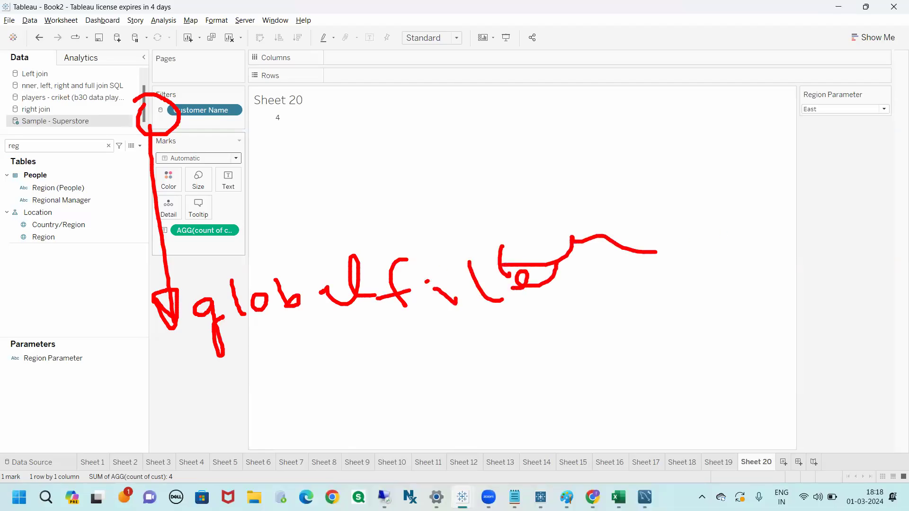
key(Escape)
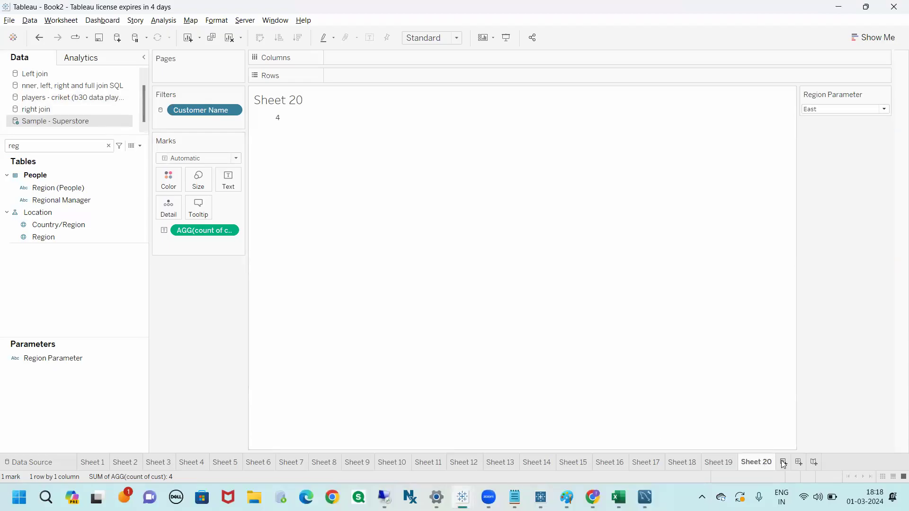
Step: Check the filters on several earlier worksheets, including Sheet 19 and Sheet 16, for the Customer Name filter, and return to Sheet 20
click(719, 462)
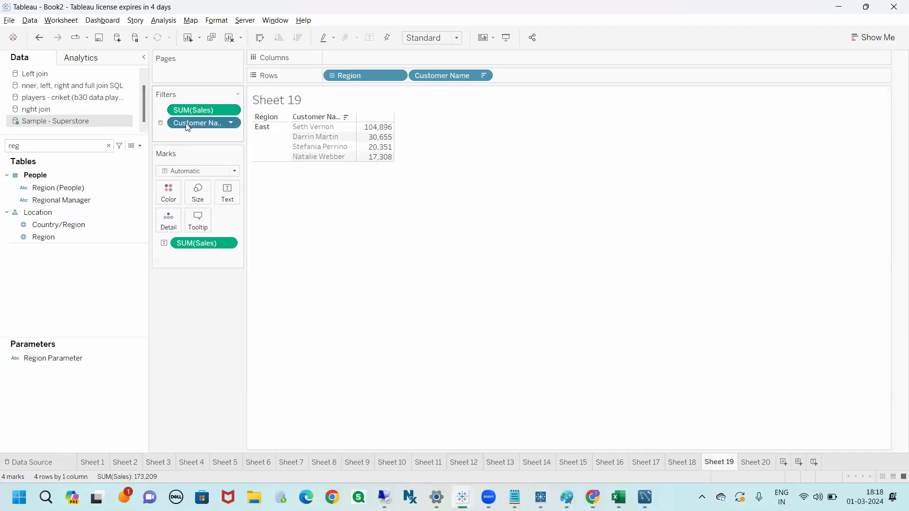
click(393, 463)
click(618, 462)
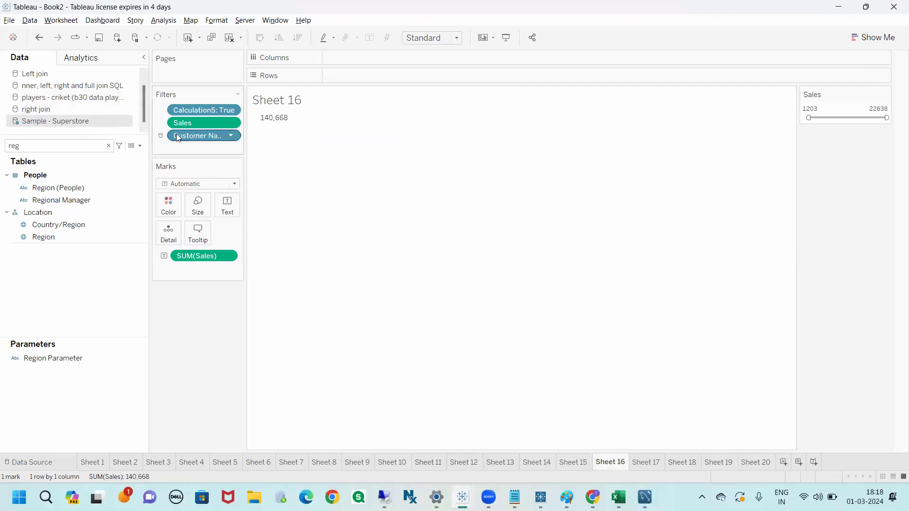
click(757, 462)
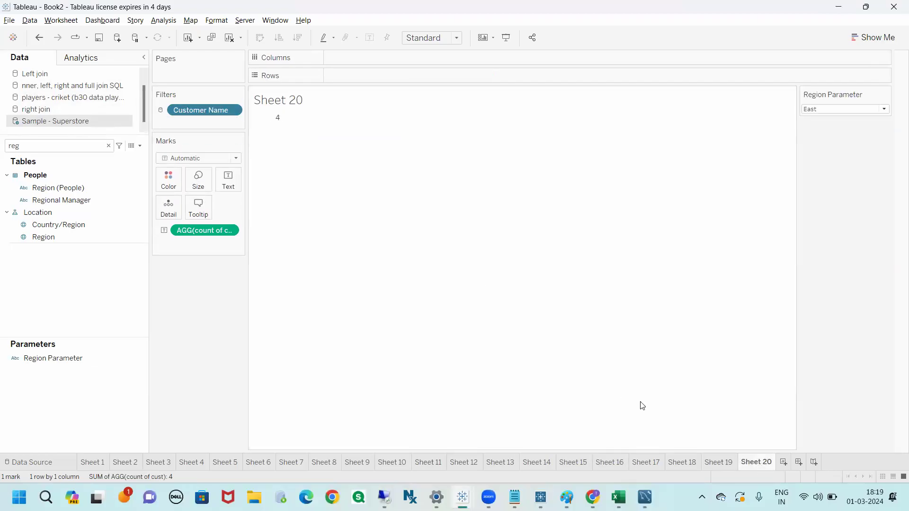
Step: Create a new worksheet, search the fields for "sa", and add Sales to the marks as text
click(784, 463)
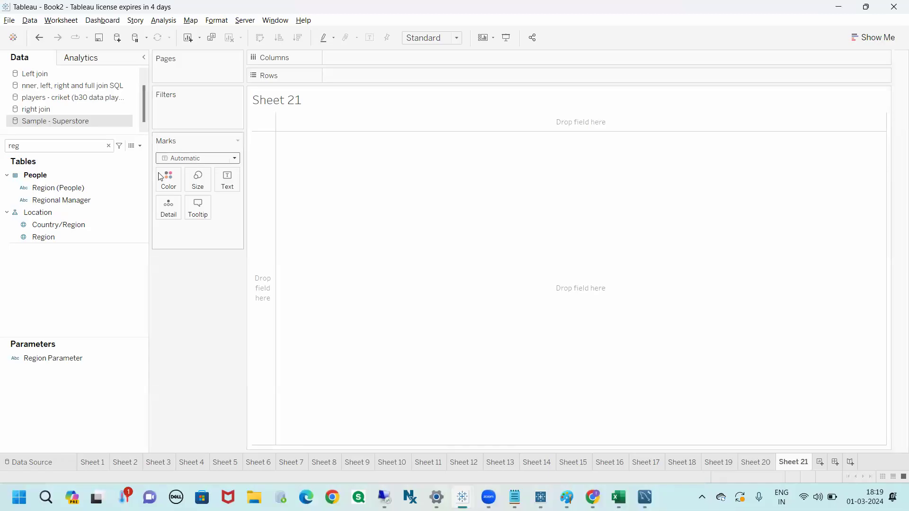
click(87, 147)
key(BackSpace)
key(BackSpace)
key(BackSpace)
text(sa)
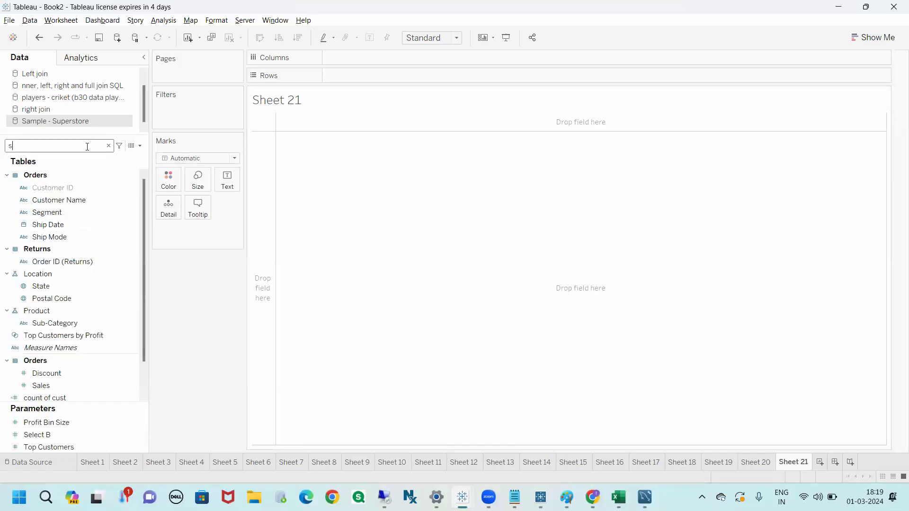
drag(62, 194, 221, 181)
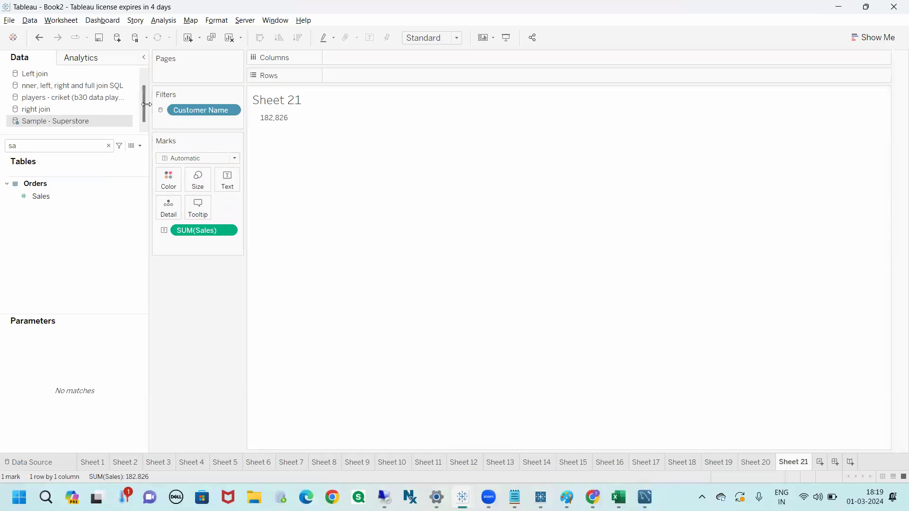
Step: Create a new dashboard
click(836, 463)
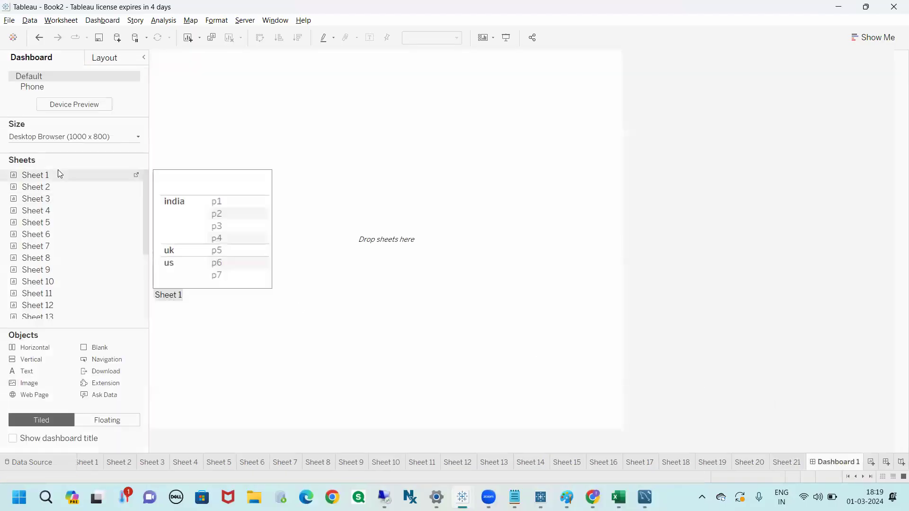
drag(57, 172, 208, 196)
drag(66, 197, 106, 190)
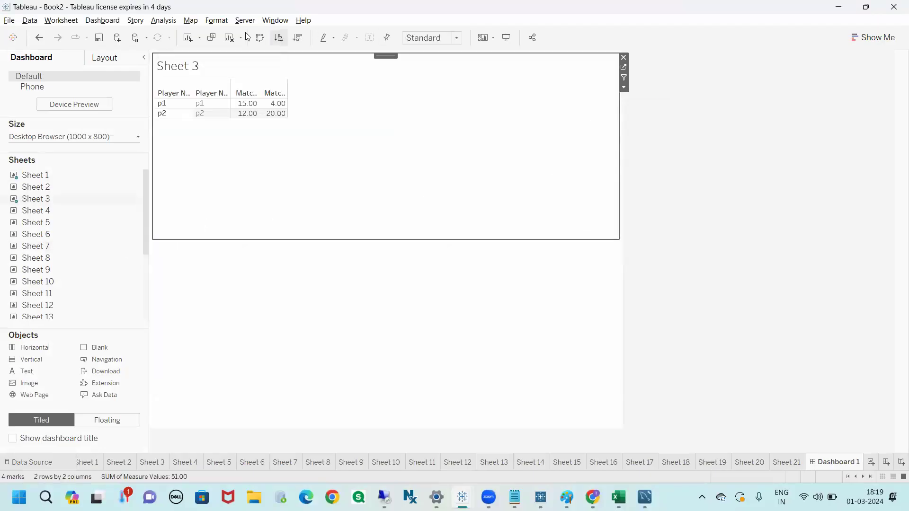
click(229, 37)
Step: Place Sheet 20, Sheet 21 and Sheet 19 side by side on the dashboard, with Sheet 18 below Sheet 21
scroll(95, 246, down, 3)
drag(64, 318, 251, 268)
drag(60, 289, 491, 275)
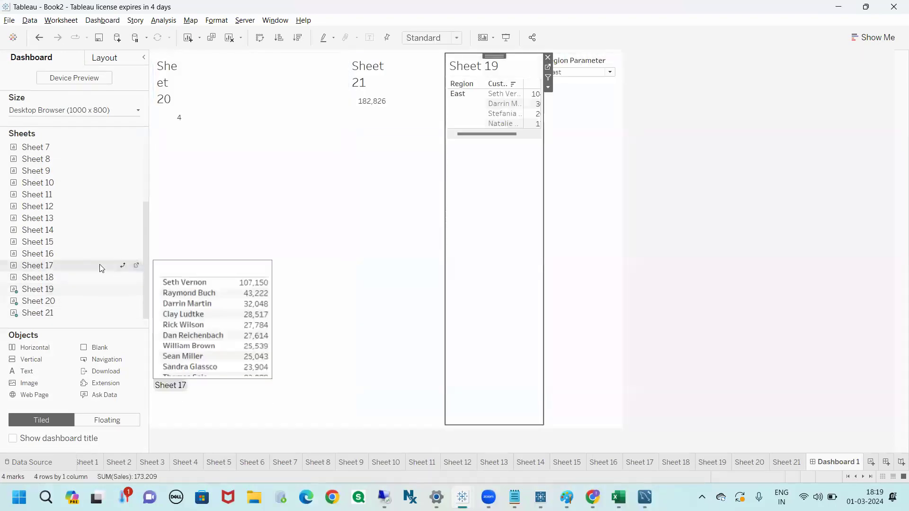
drag(66, 278, 396, 250)
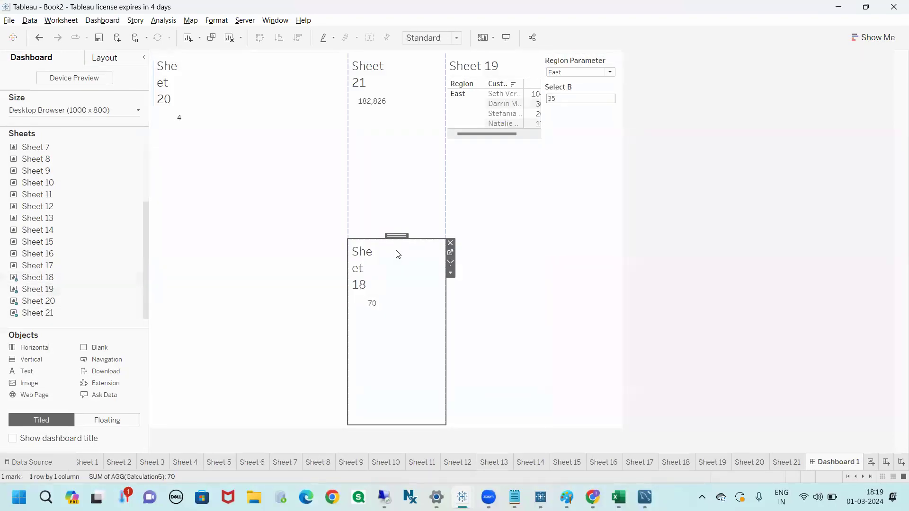
click(735, 245)
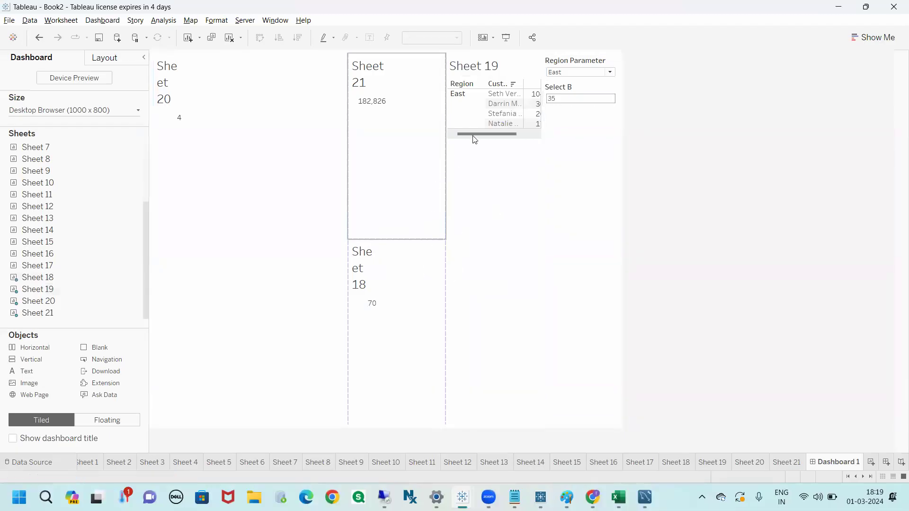
Step: Delete the layout container holding the Region Parameter and Select B controls from the dashboard
click(481, 71)
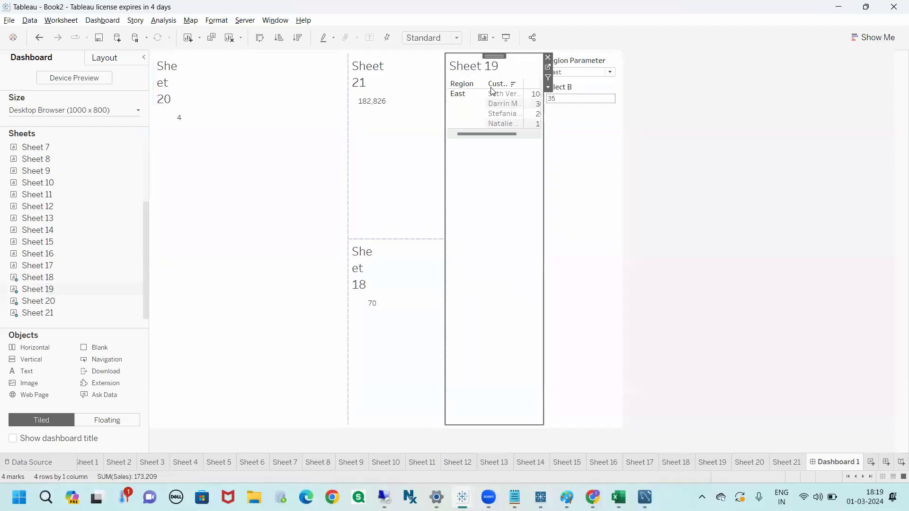
click(599, 144)
key(Delete)
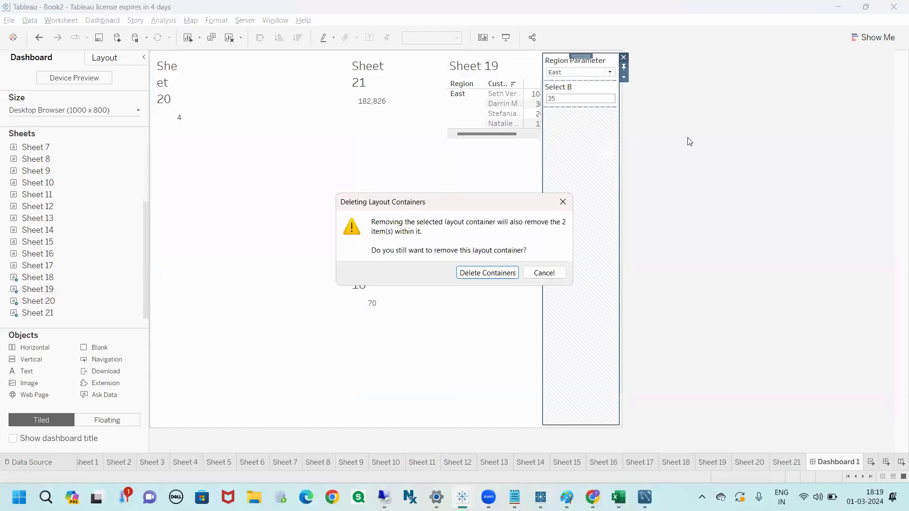
click(482, 273)
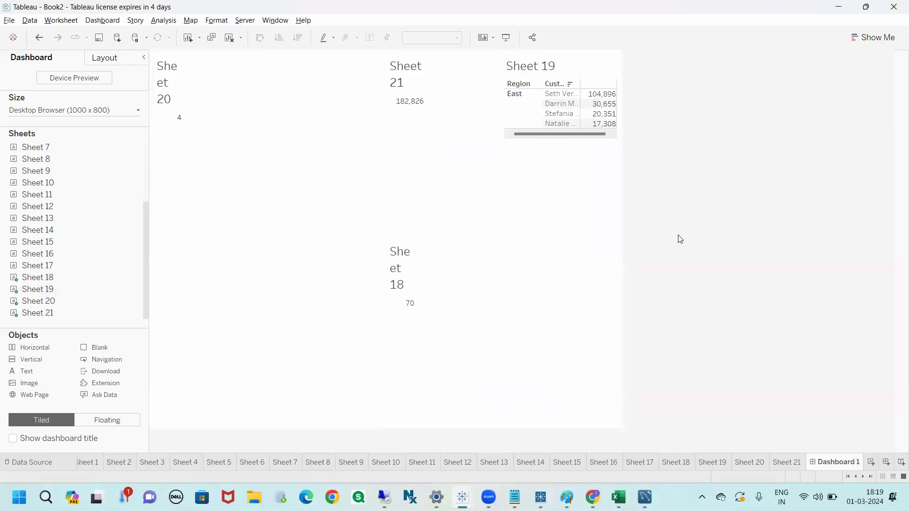
Step: Show the Region filter of Sheet 19 on the dashboard
click(534, 66)
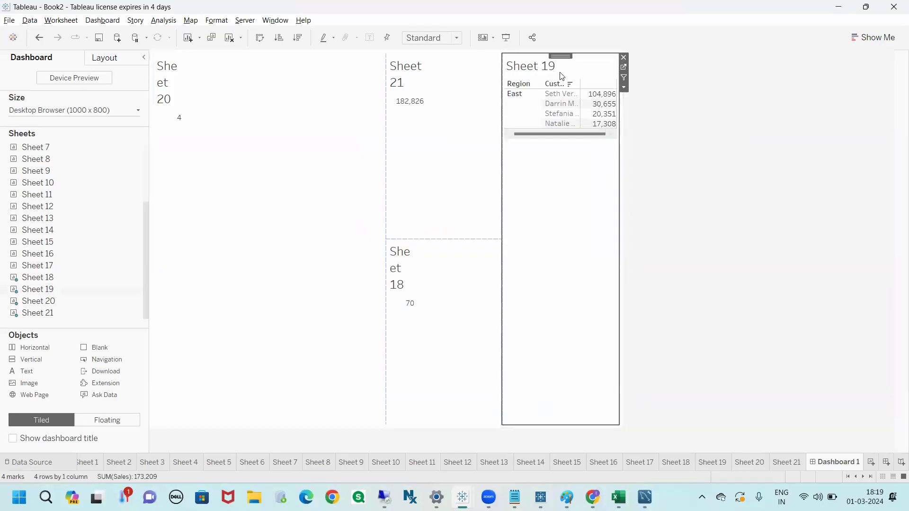
click(624, 88)
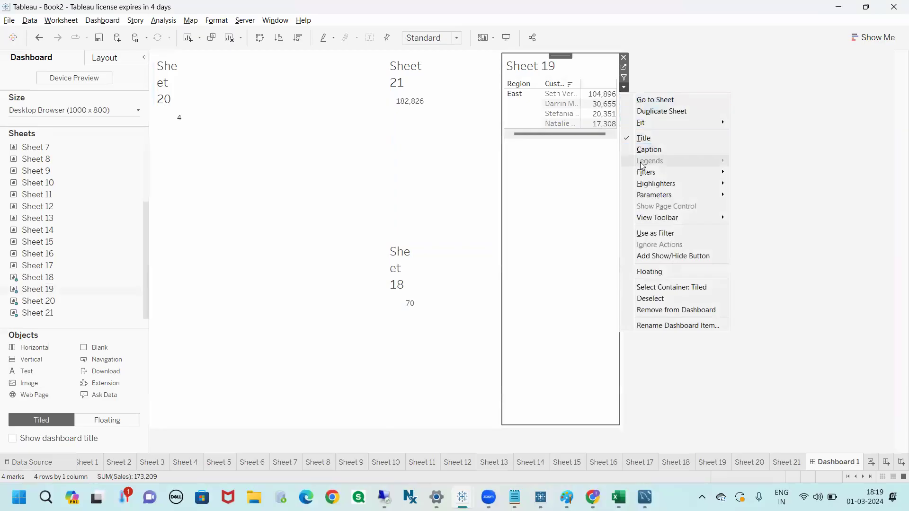
mouse_move(643, 174)
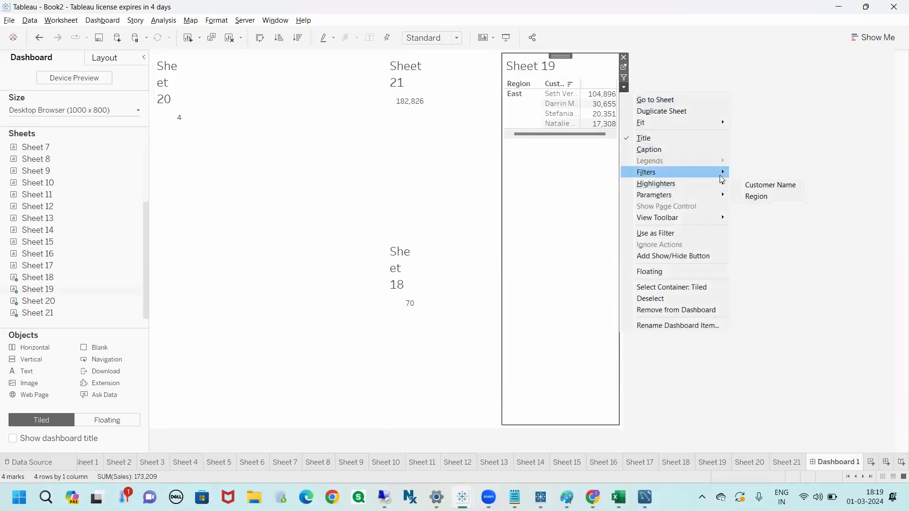
click(760, 201)
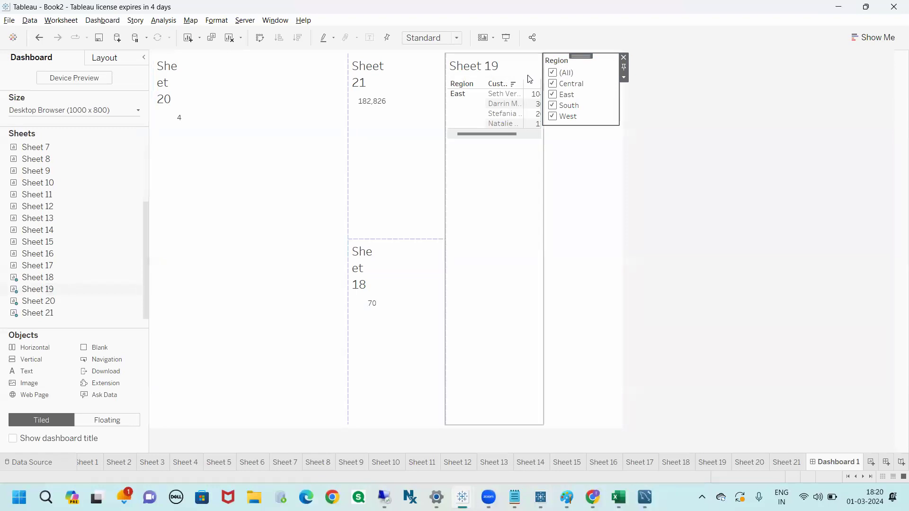
mouse_move(477, 59)
mouse_down()
mouse_move(443, 61)
mouse_move(517, 151)
mouse_move(481, 59)
mouse_up()
key(Escape)
Step: Clear all values in the Region filter to test its effect on the dashboard sheets, and select all of them again
click(553, 74)
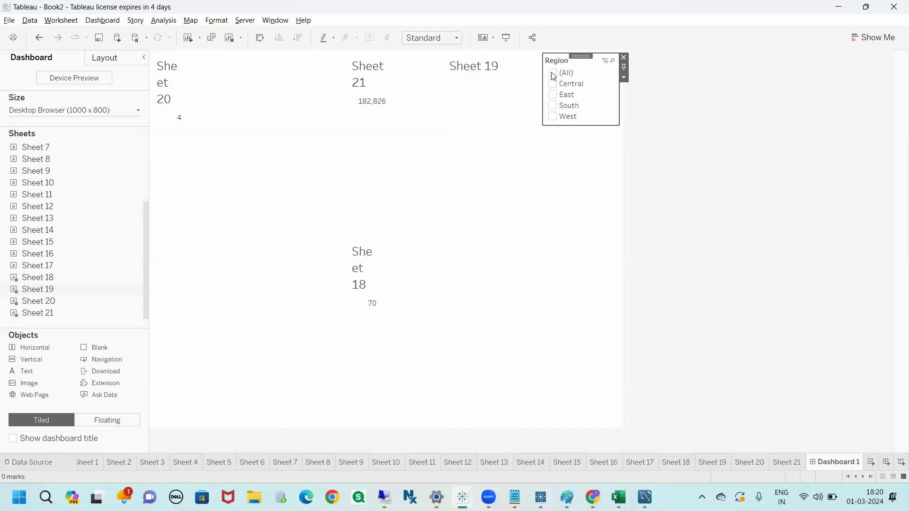
click(497, 73)
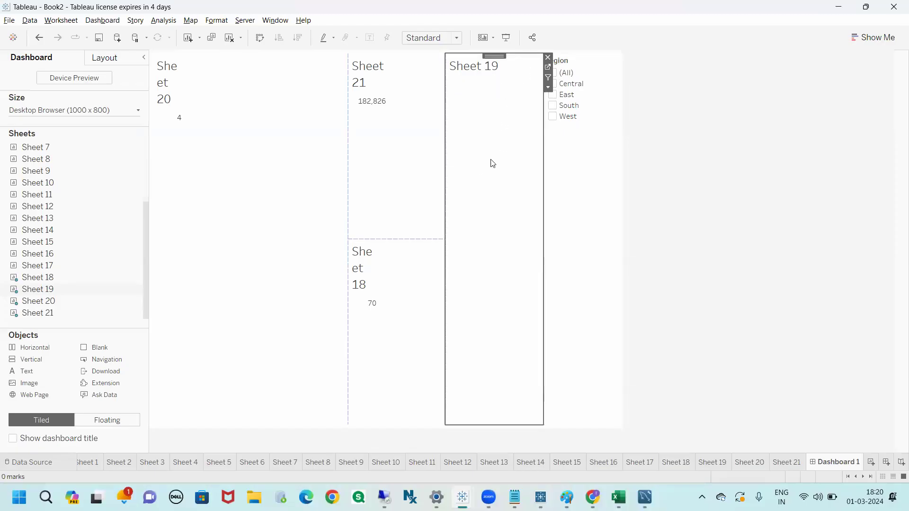
click(678, 144)
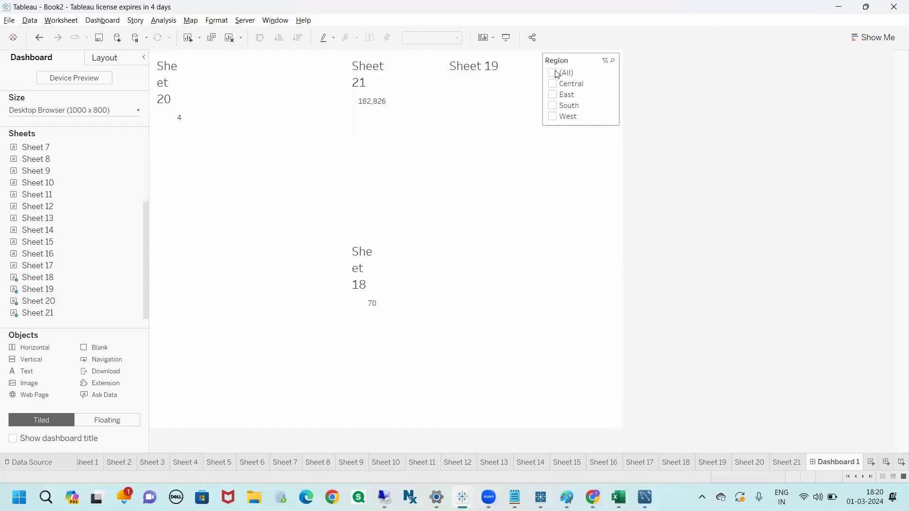
click(481, 72)
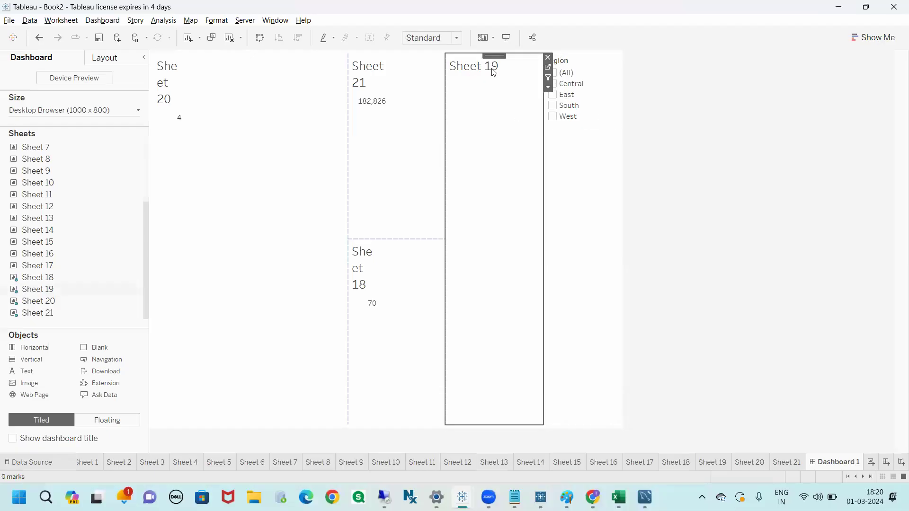
click(671, 117)
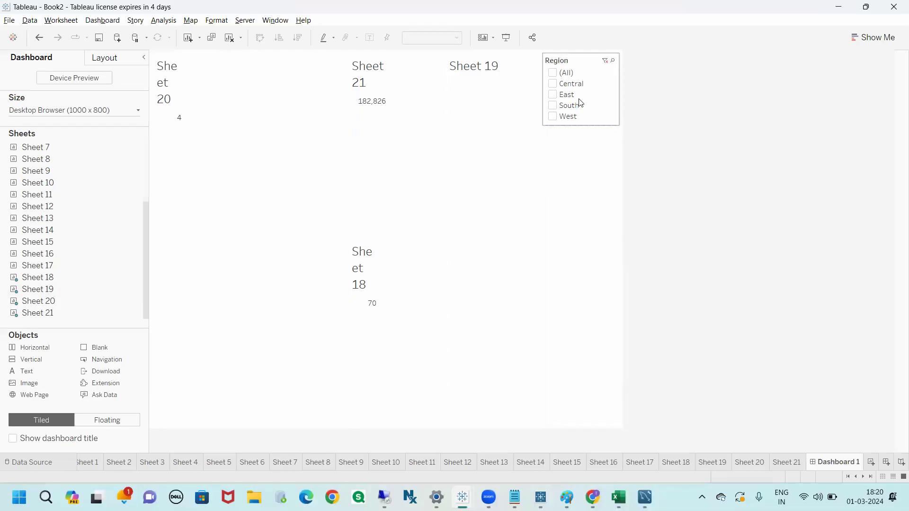
click(569, 60)
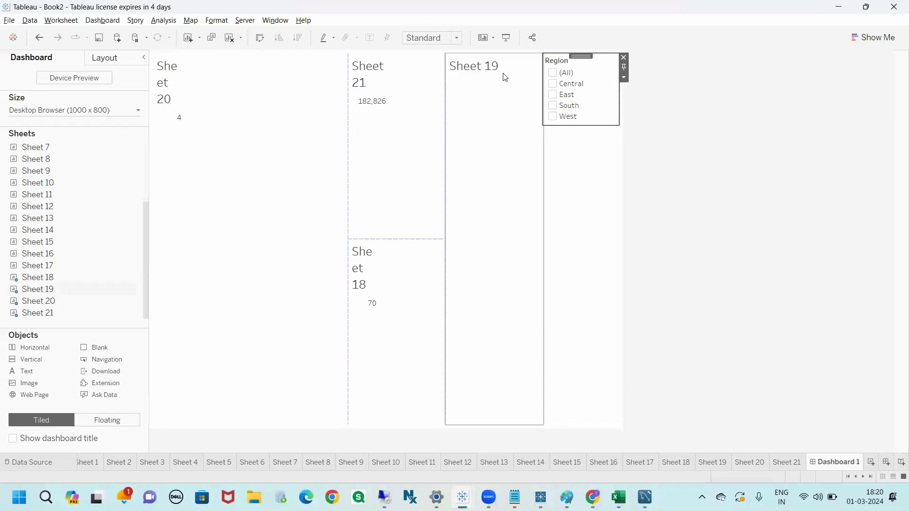
click(552, 72)
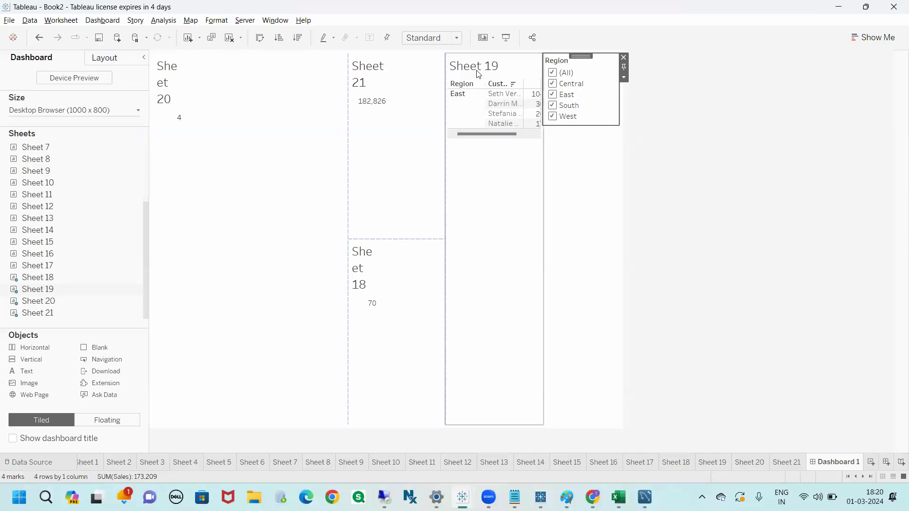
Step: Examine which filters are offered and enabled for Sheet 19 on the dashboard, without changing any
click(531, 142)
click(548, 87)
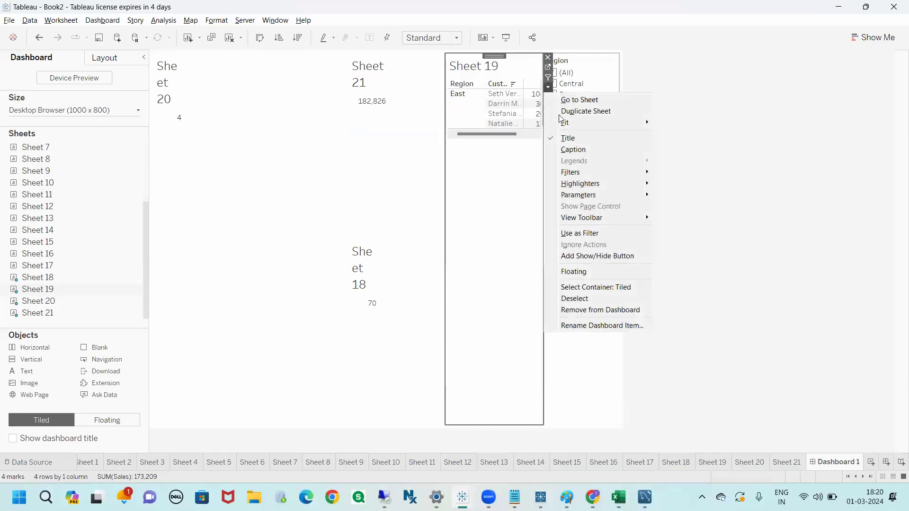
mouse_move(590, 171)
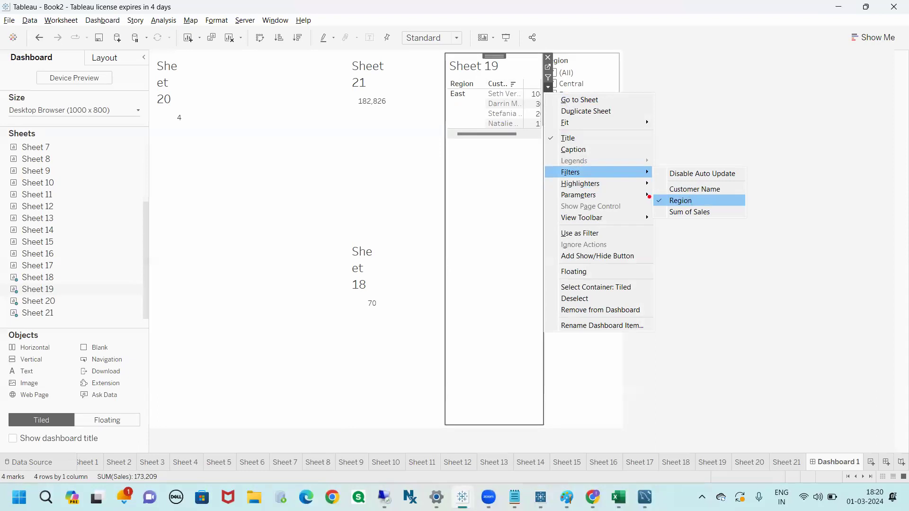
drag(648, 194, 659, 186)
mouse_move(576, 68)
mouse_down()
mouse_move(662, 180)
mouse_move(653, 194)
mouse_up()
drag(633, 189, 653, 193)
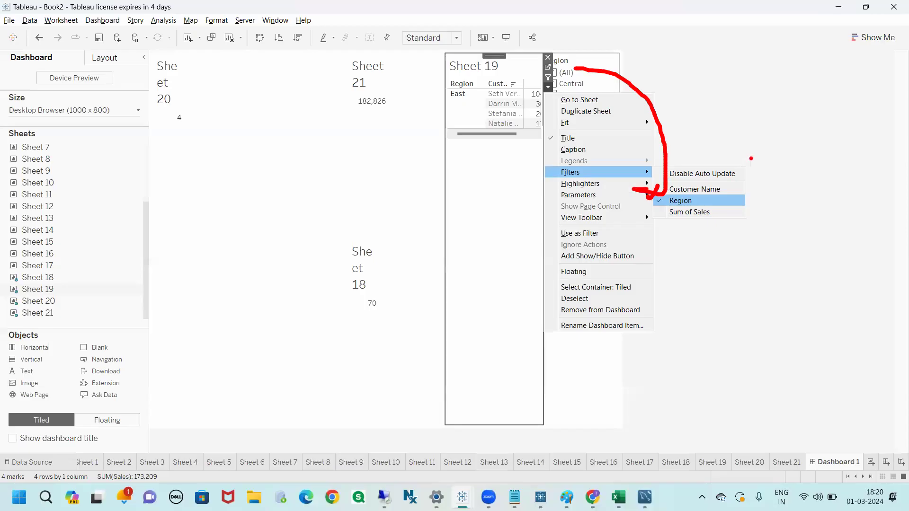
key(Escape)
Step: Open the choice of worksheets the Region filter applies to, and try including Sheet 18 before excluding it again
click(588, 71)
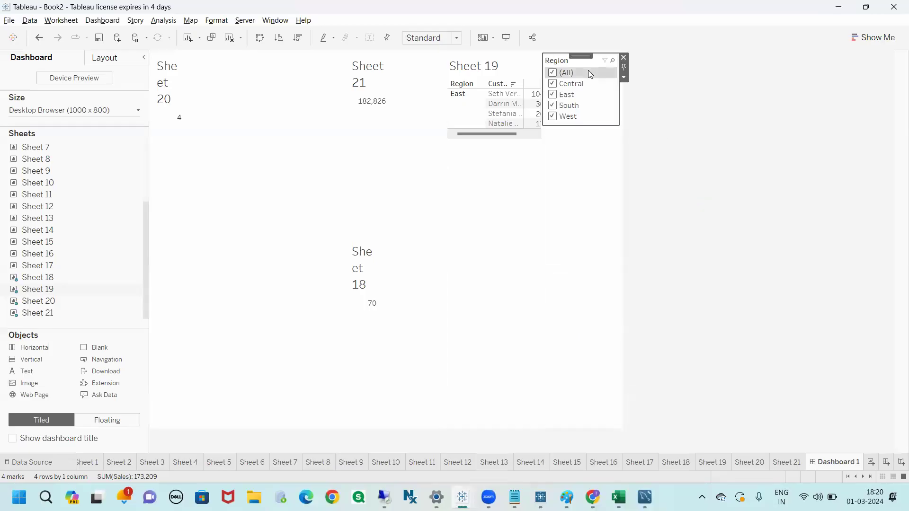
click(624, 77)
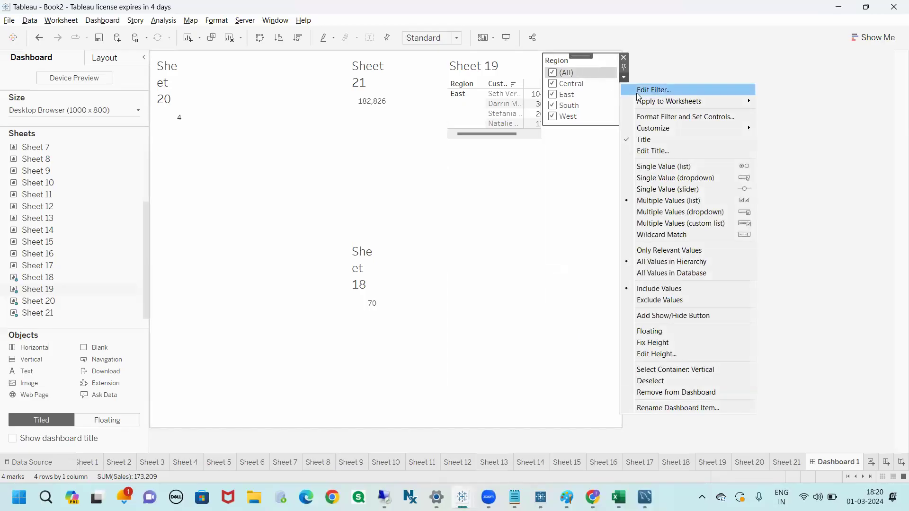
mouse_move(696, 102)
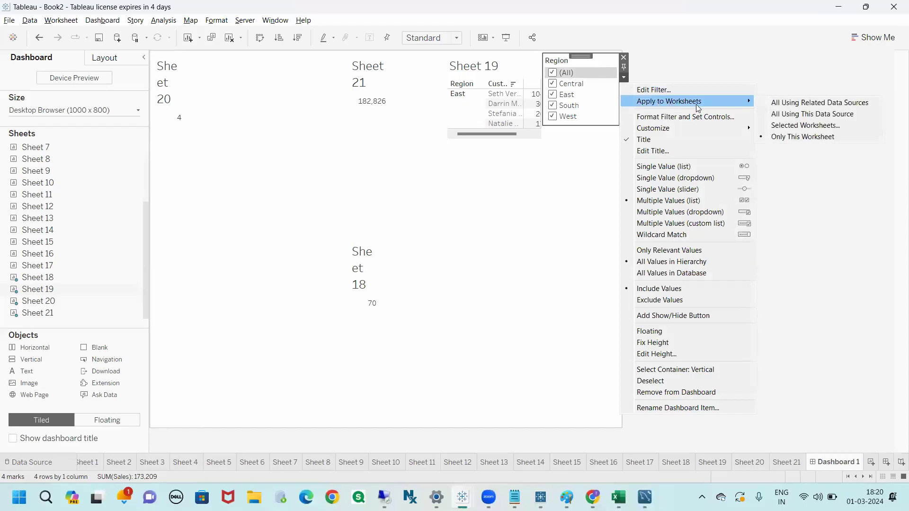
click(796, 126)
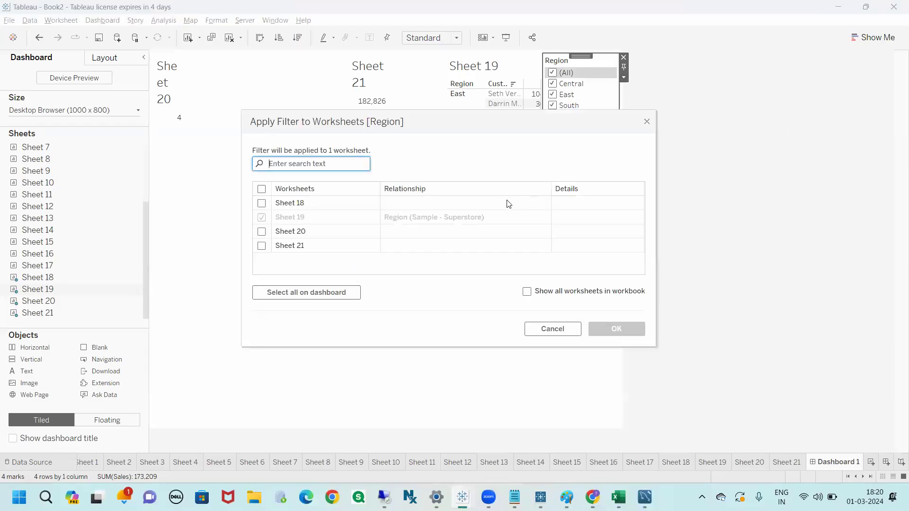
mouse_move(545, 73)
mouse_down()
mouse_move(385, 190)
mouse_move(322, 210)
mouse_move(235, 216)
mouse_move(289, 227)
mouse_move(331, 217)
mouse_up()
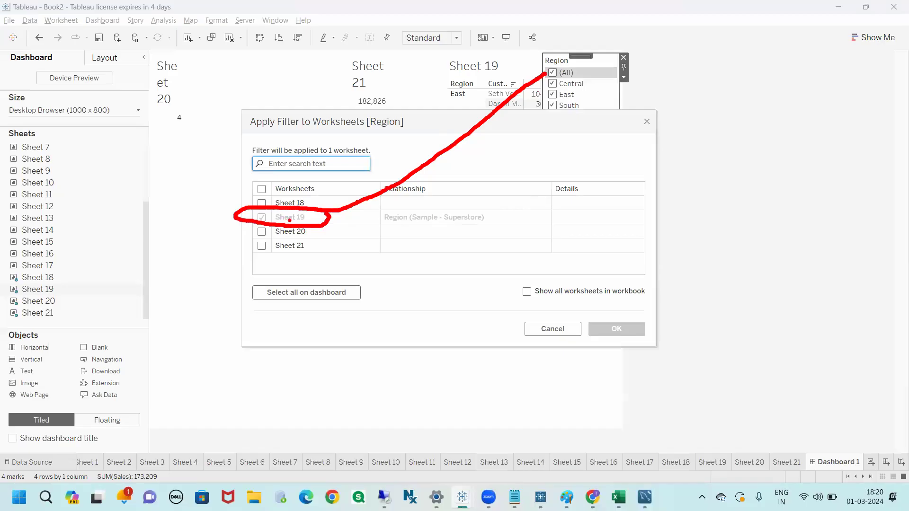
drag(264, 221, 275, 213)
key(Escape)
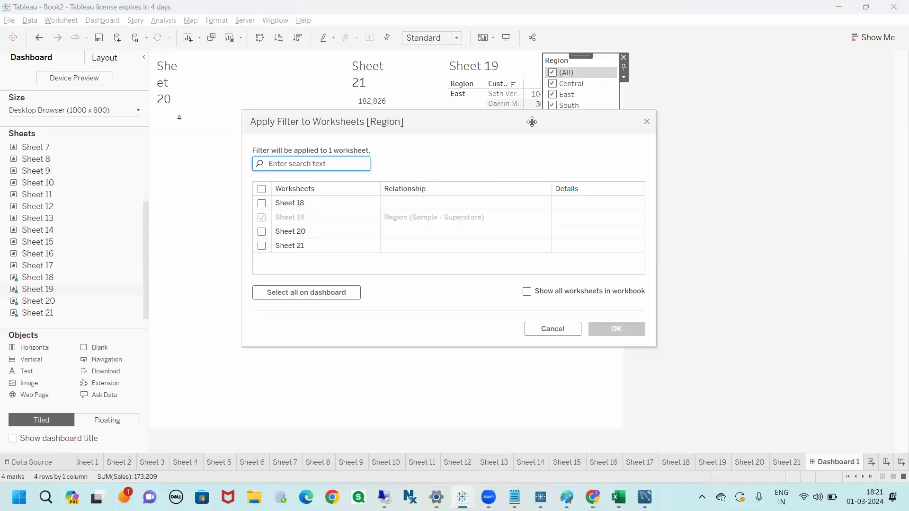
click(262, 203)
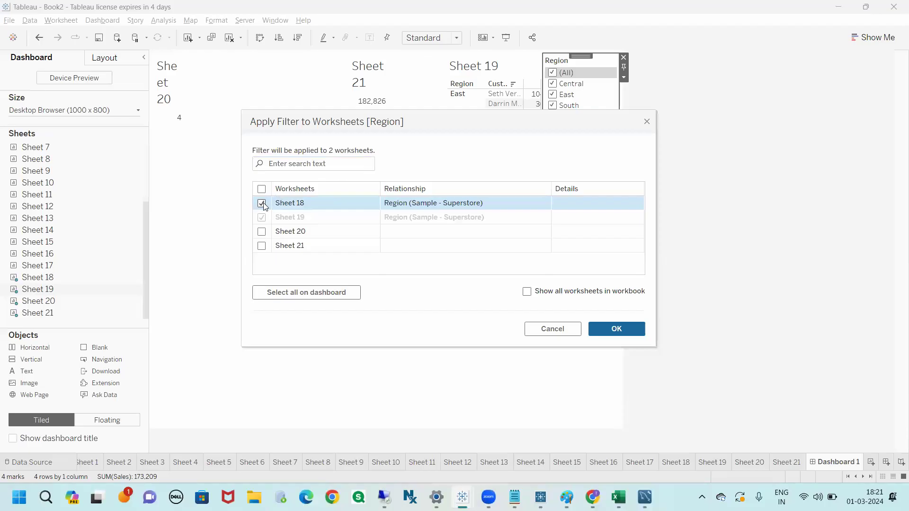
click(262, 204)
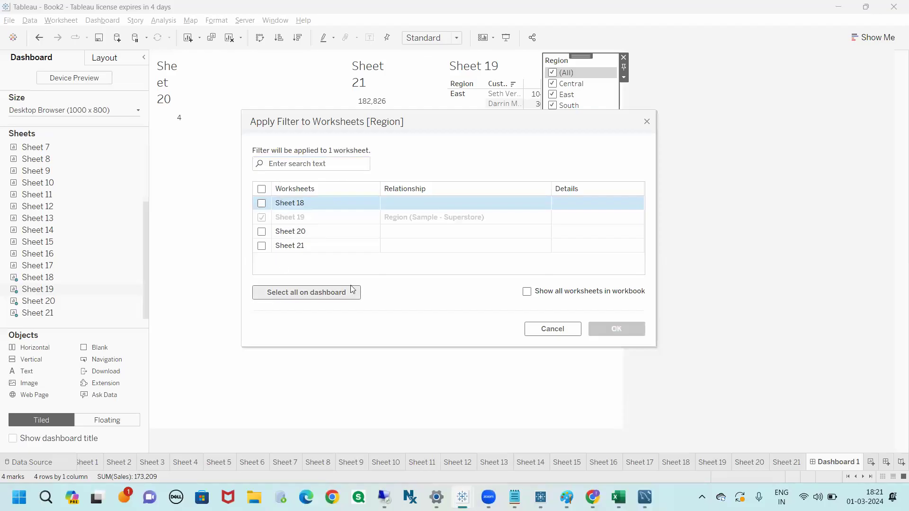
Step: Apply the Region filter to all worksheets on the dashboard
mouse_move(276, 303)
mouse_down()
mouse_move(400, 308)
mouse_move(263, 294)
mouse_move(319, 302)
mouse_up()
key(Escape)
click(301, 293)
mouse_move(256, 199)
mouse_down()
mouse_move(248, 211)
mouse_move(279, 273)
mouse_move(255, 193)
mouse_up()
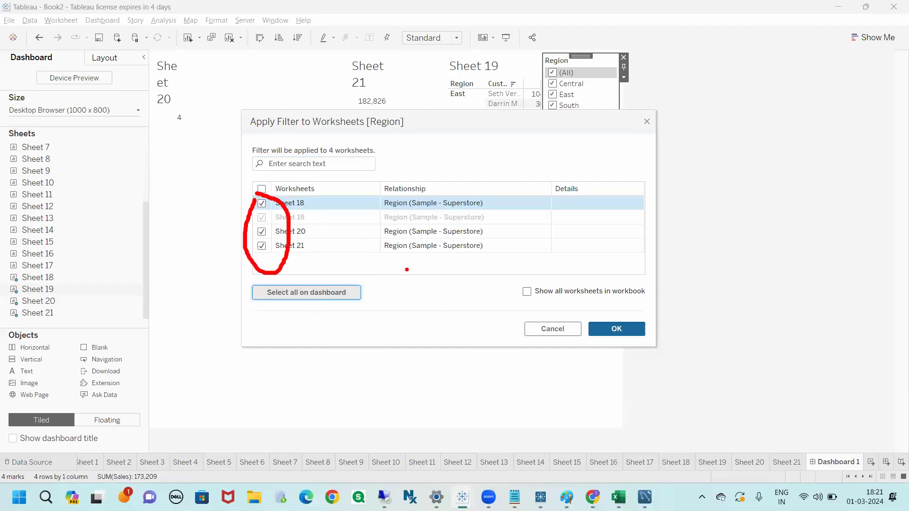
click(621, 329)
click(723, 273)
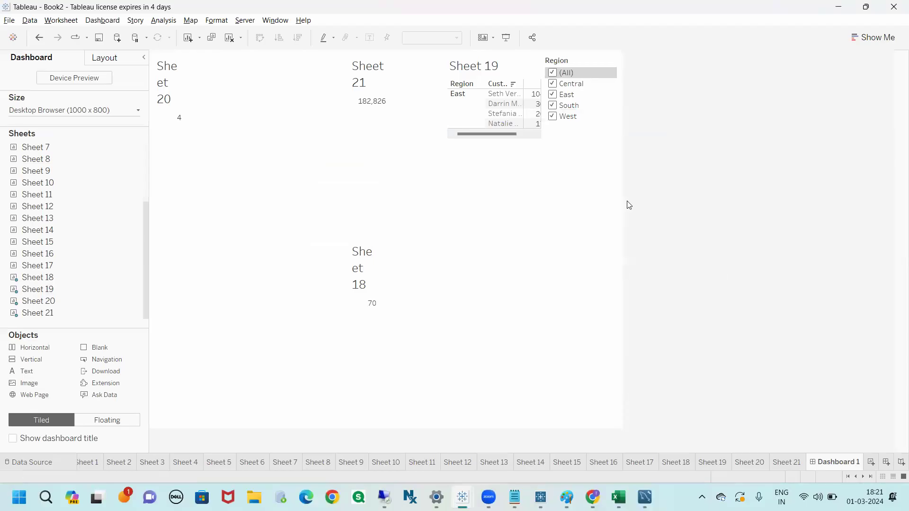
Step: Clear all Region filter values to check the effect on all four dashboard sheets, and reselect all values
click(553, 73)
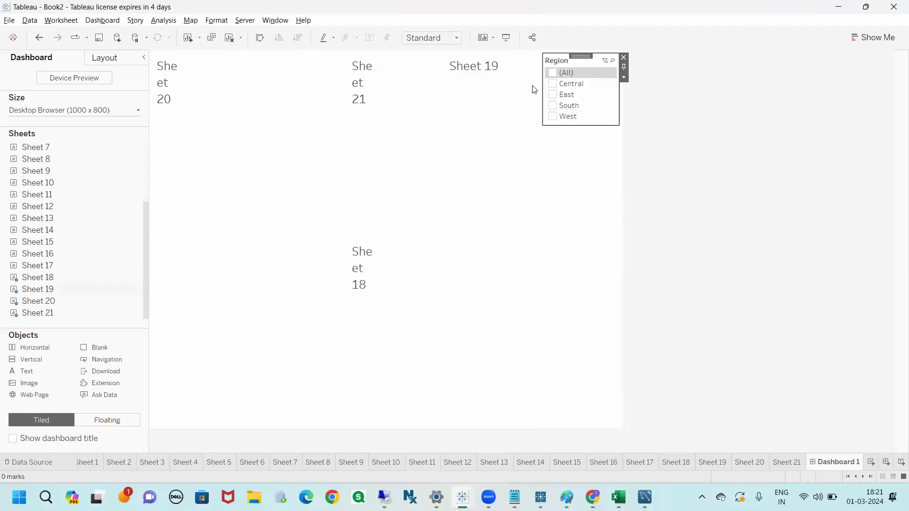
drag(465, 98, 508, 148)
drag(374, 143, 480, 168)
drag(338, 290, 458, 300)
drag(216, 151, 258, 139)
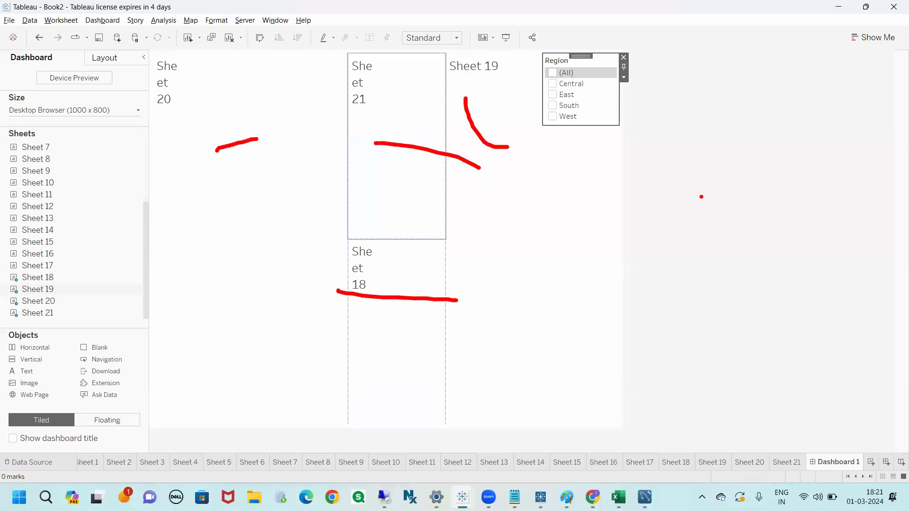
click(559, 74)
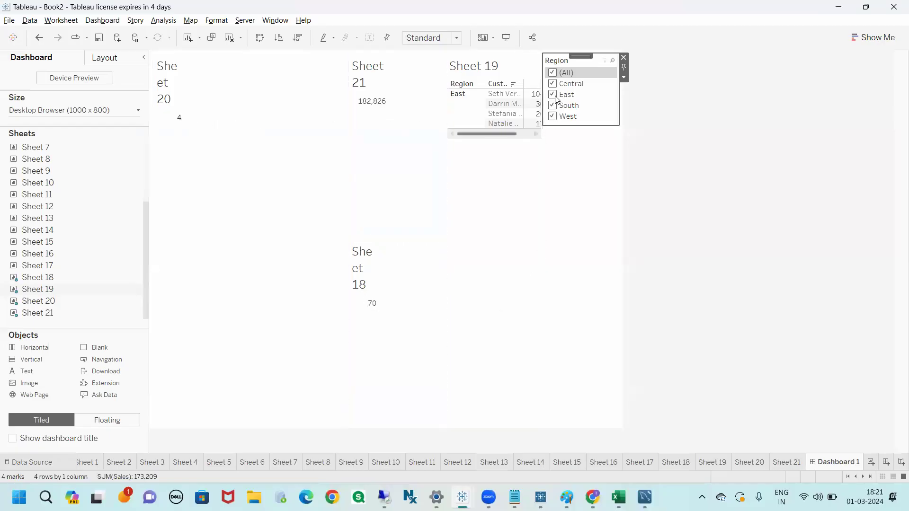
Step: Limit the Region filter on the dashboard to Central only
click(552, 72)
click(553, 84)
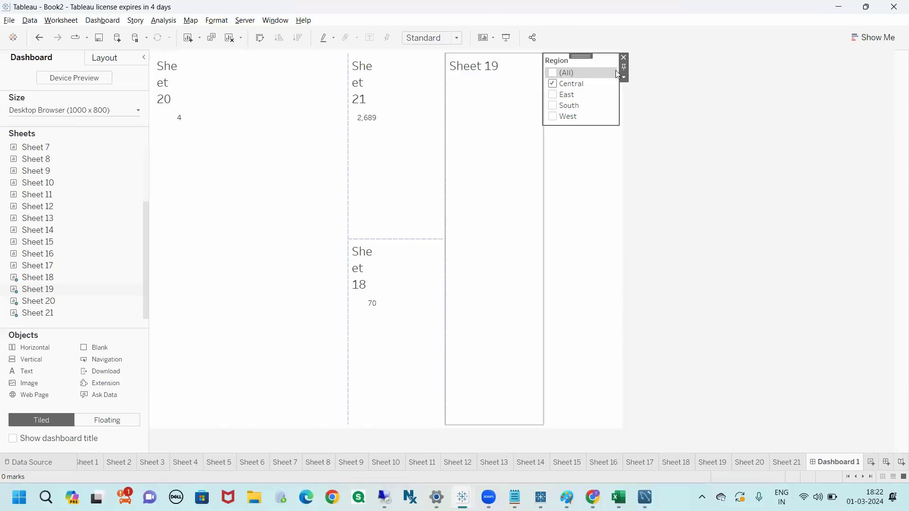
click(695, 101)
Step: Change the Region filter's display to Multiple Values (dropdown) and expand its list of values
click(574, 61)
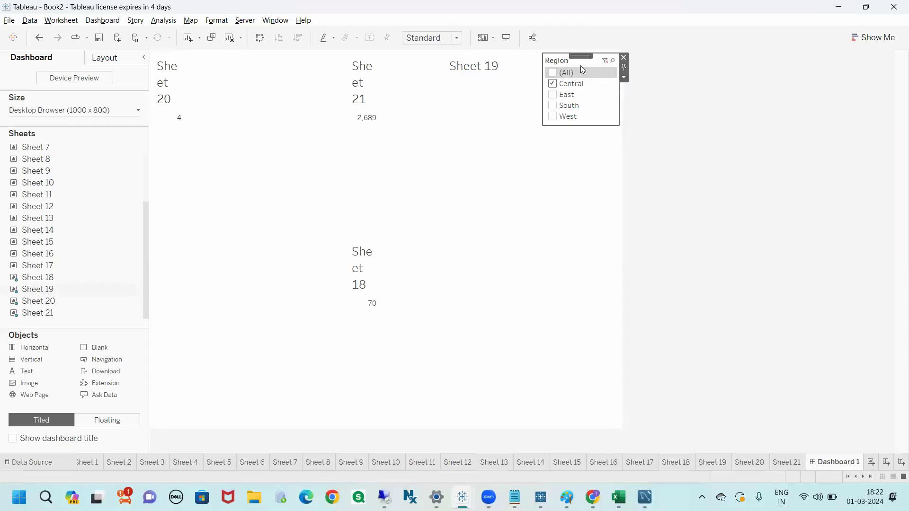
click(624, 77)
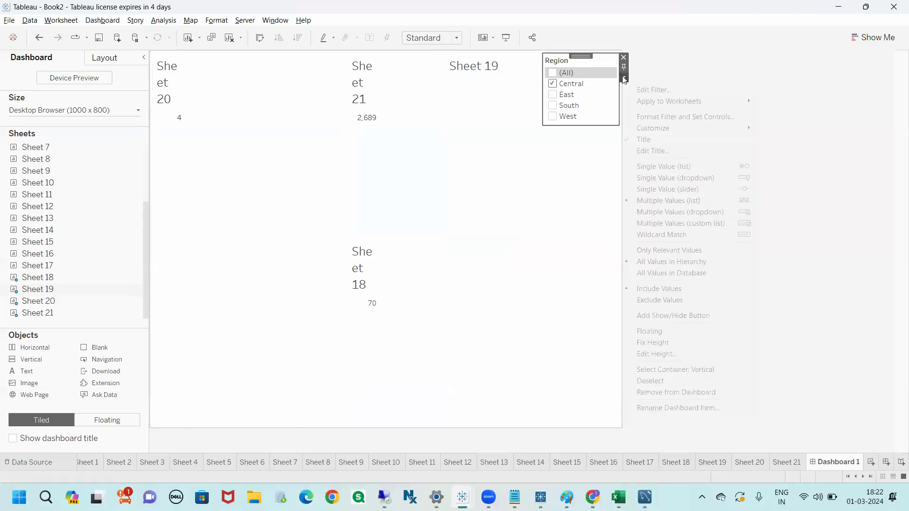
click(672, 213)
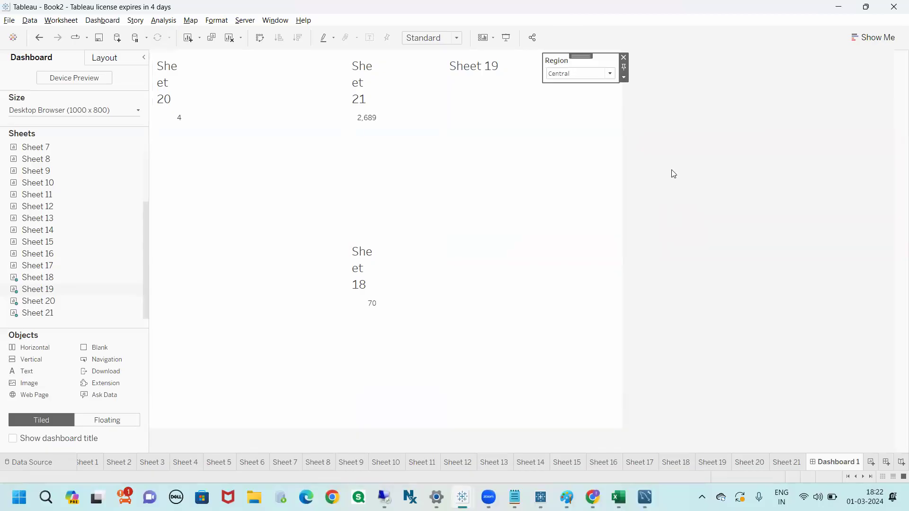
click(601, 76)
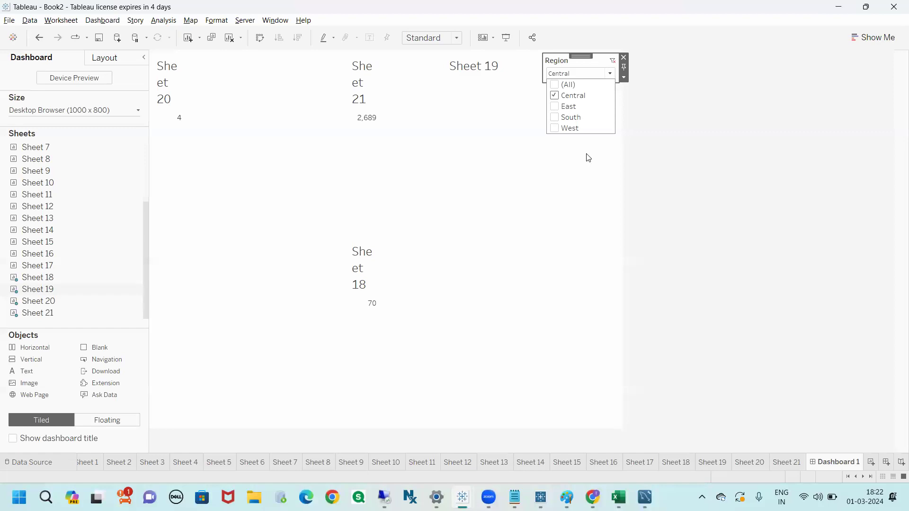
Step: Customize the Region filter to show the Apply button
click(625, 77)
click(625, 77)
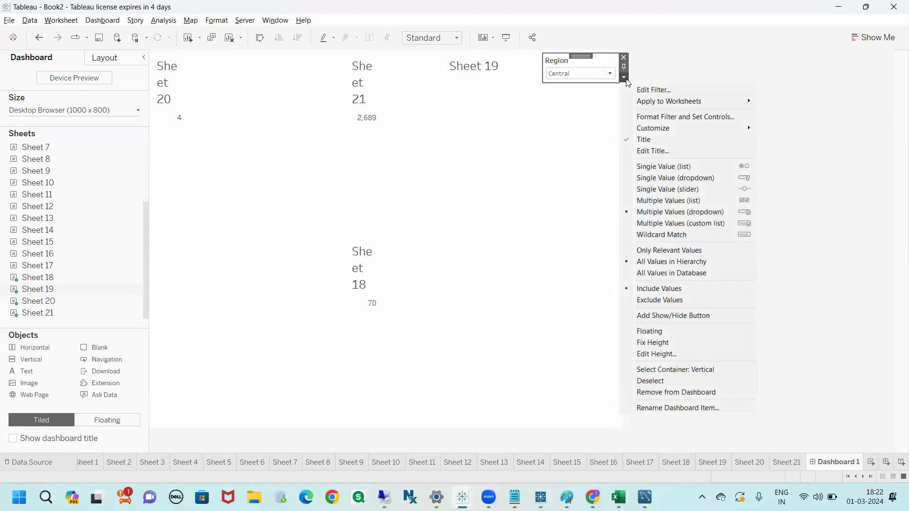
mouse_move(652, 133)
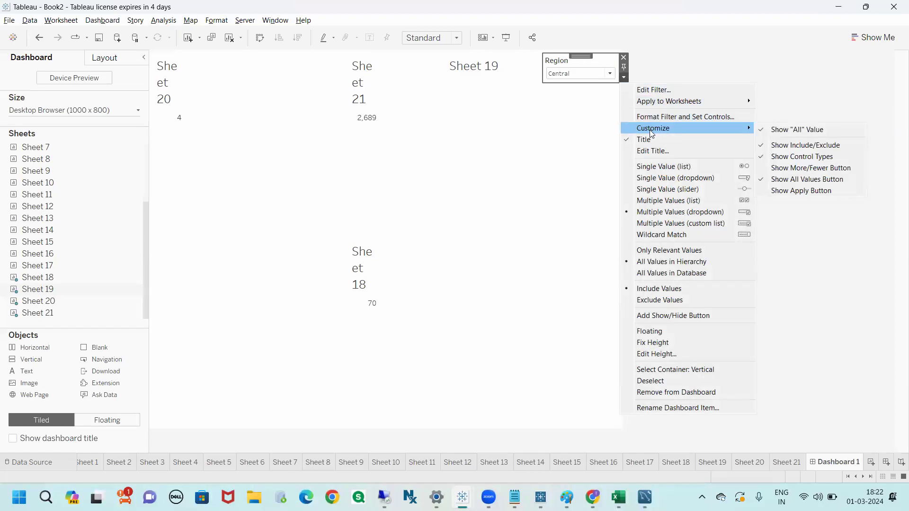
click(787, 190)
Step: Add East, South and West to the Region filter's selection and apply the change
click(592, 74)
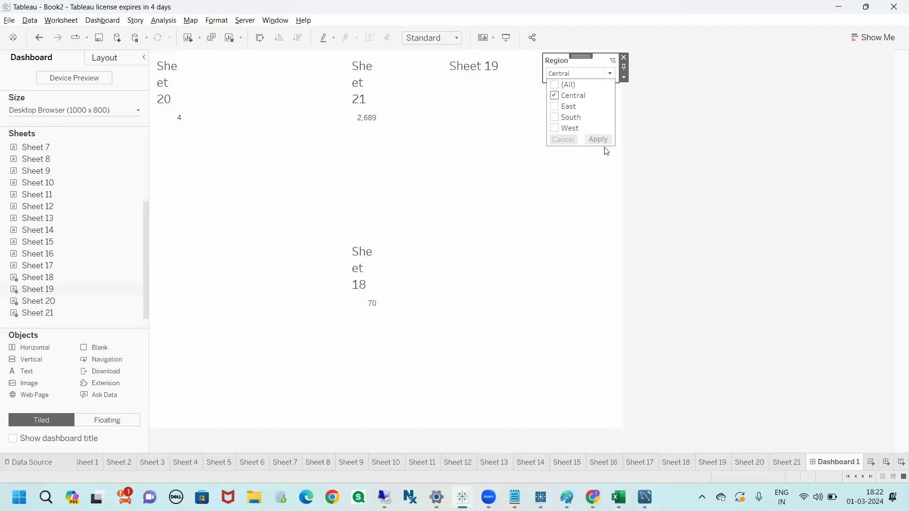
click(558, 107)
click(555, 117)
click(555, 128)
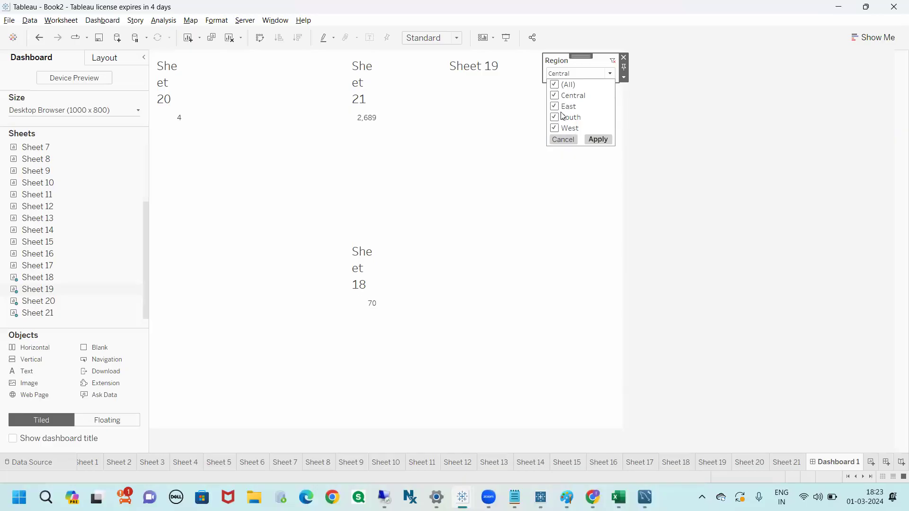
click(596, 141)
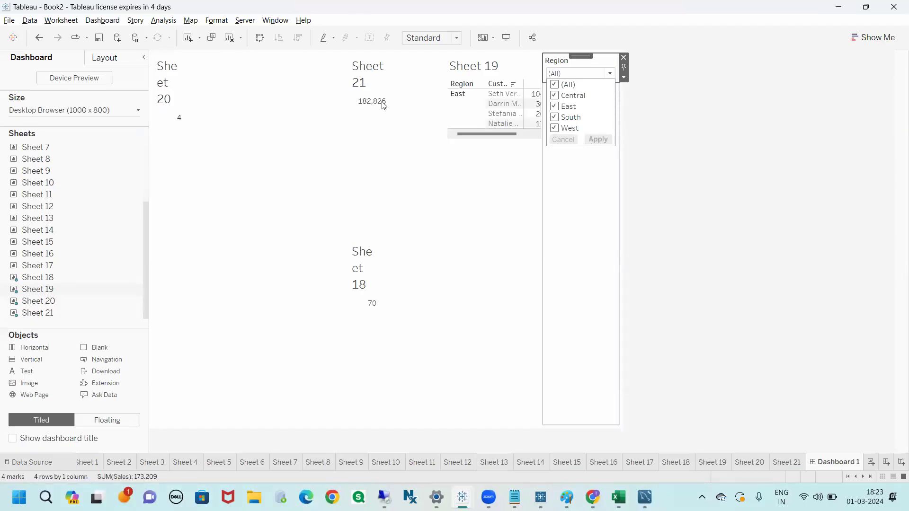
Step: Clear all Region values and apply the change to test the Apply option, and reselect and apply all values
click(555, 85)
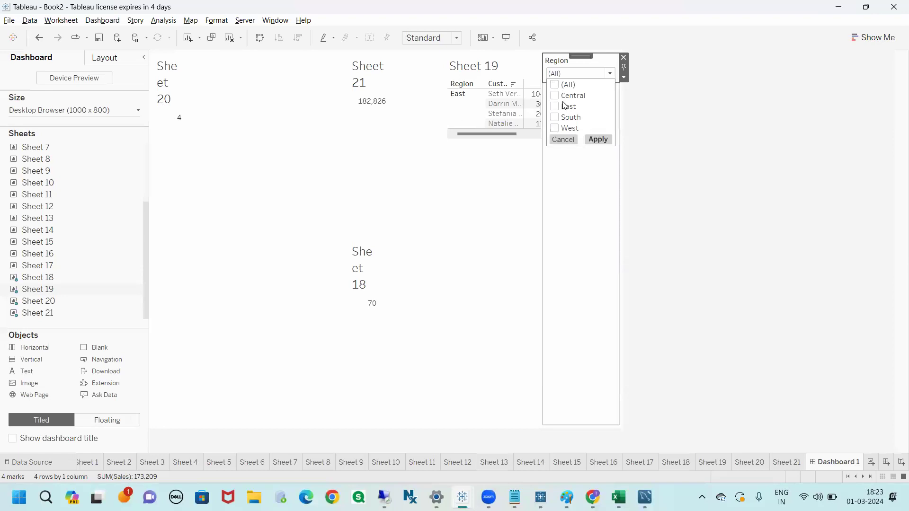
mouse_move(573, 87)
mouse_down()
mouse_move(585, 95)
mouse_move(593, 128)
mouse_up()
mouse_move(176, 77)
mouse_down()
mouse_move(166, 90)
mouse_move(325, 367)
mouse_move(523, 209)
mouse_move(476, 49)
mouse_move(155, 88)
mouse_up()
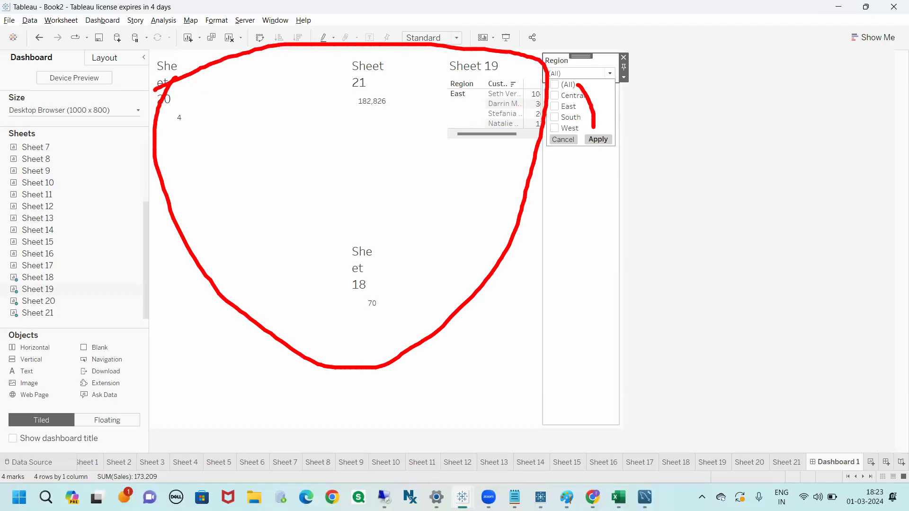
key(Escape)
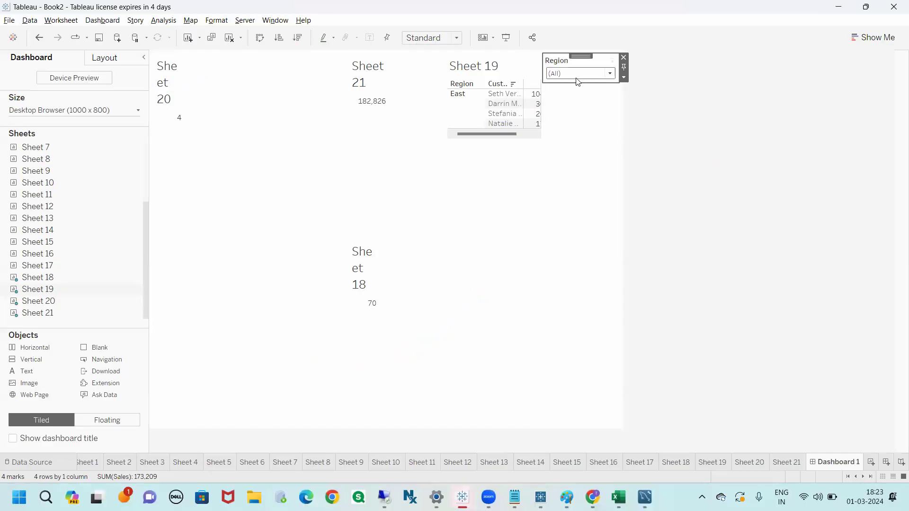
click(577, 75)
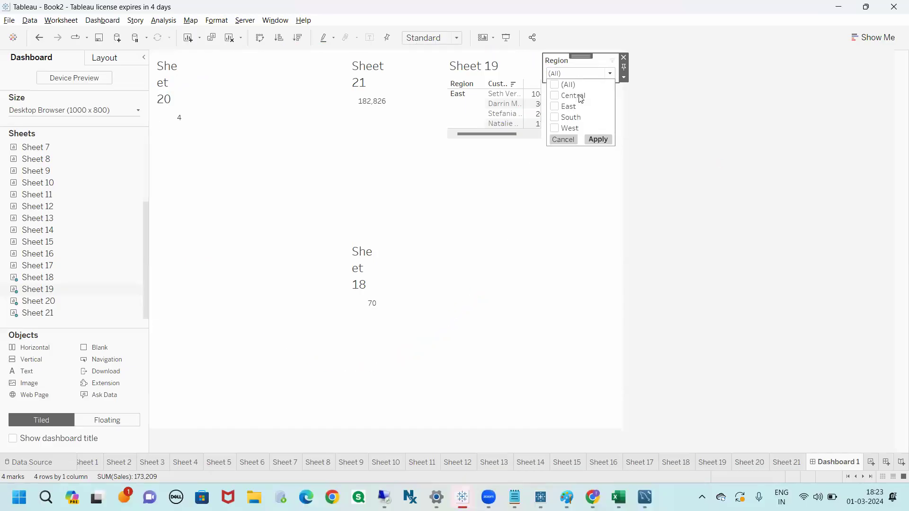
click(598, 140)
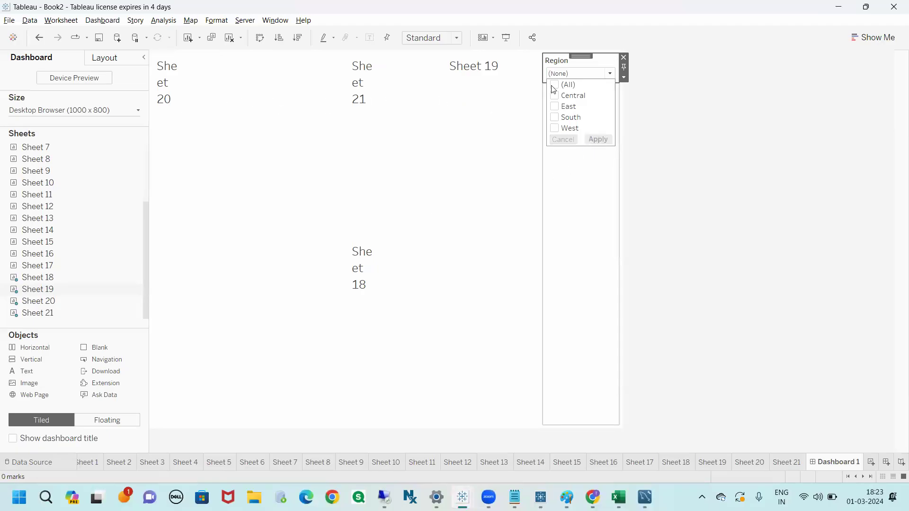
click(554, 85)
click(598, 140)
click(611, 144)
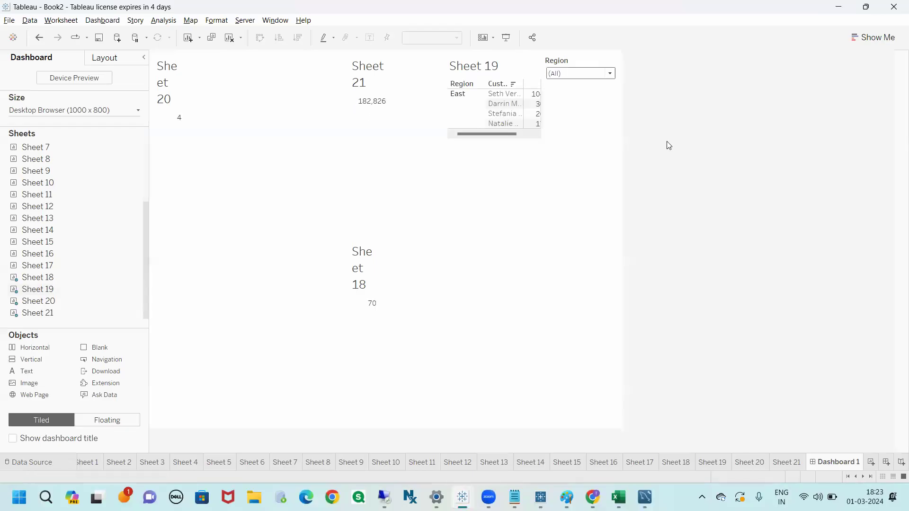
Step: Examine the Region filter's dropdown values and its customization options without changing any
click(576, 74)
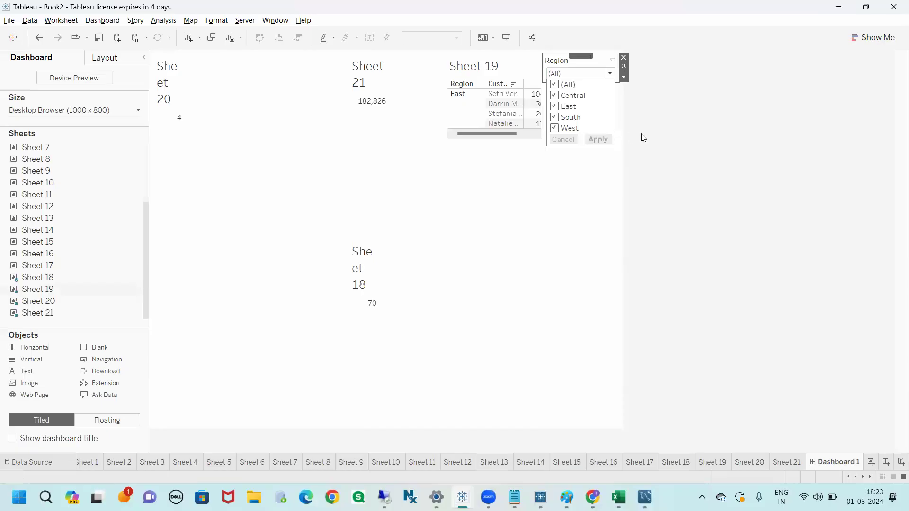
click(641, 135)
click(573, 62)
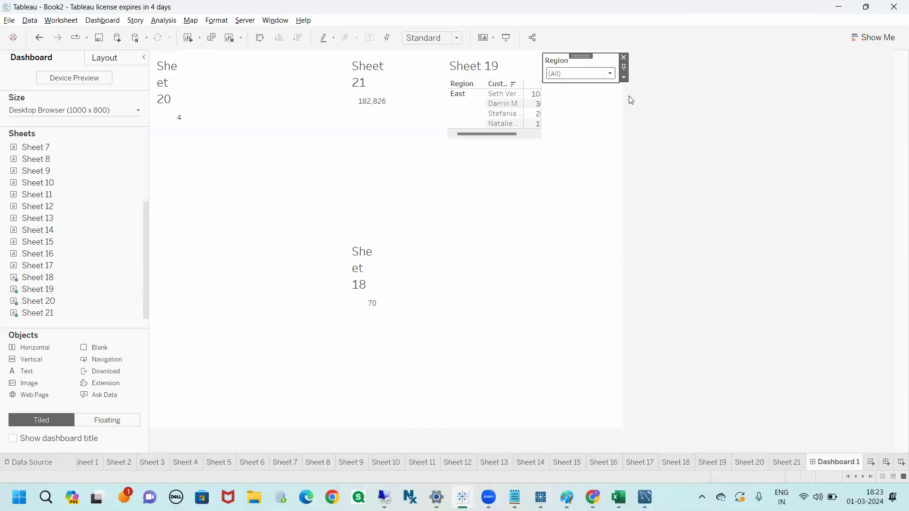
click(624, 77)
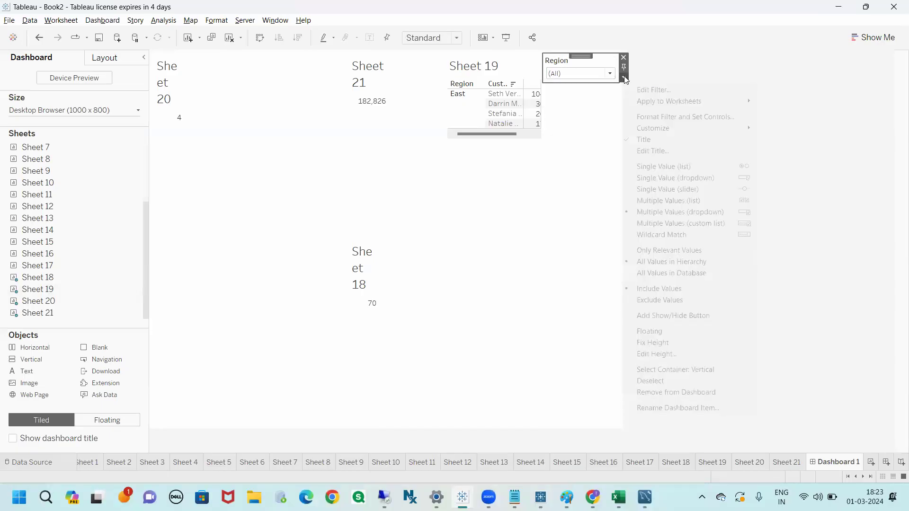
mouse_move(660, 122)
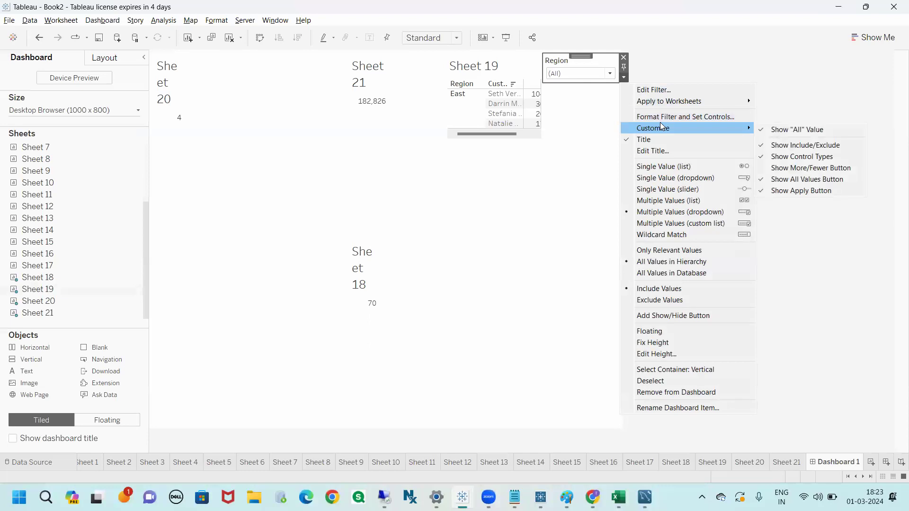
click(693, 57)
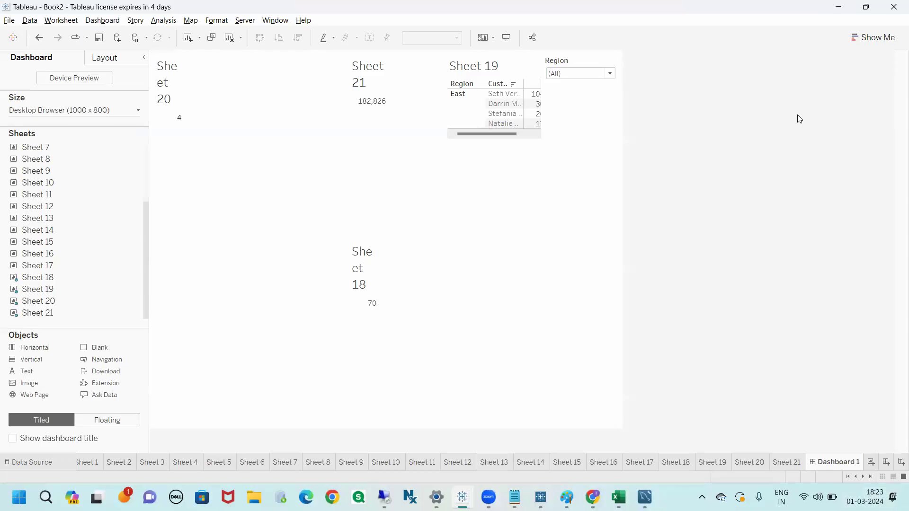
click(589, 114)
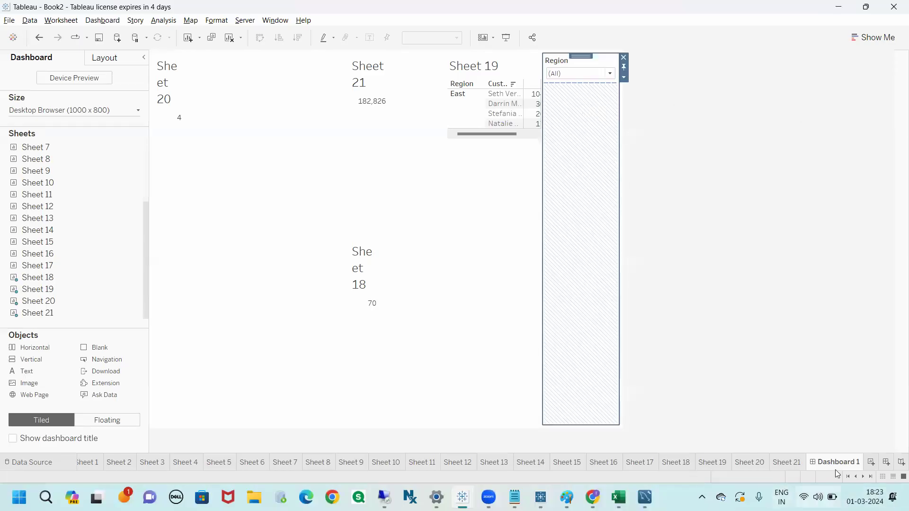
Step: Add a new worksheet and place Category and Sub-Category from Sample - Superstore on Rows
click(871, 463)
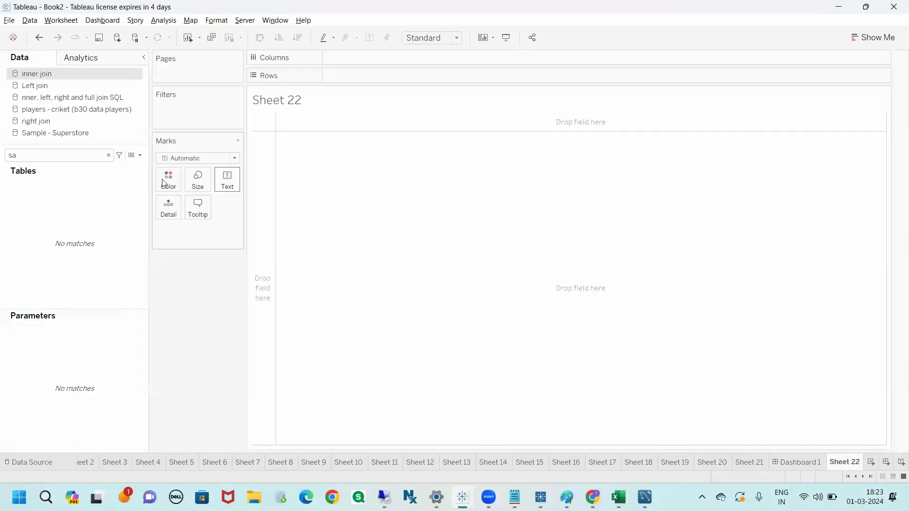
click(109, 155)
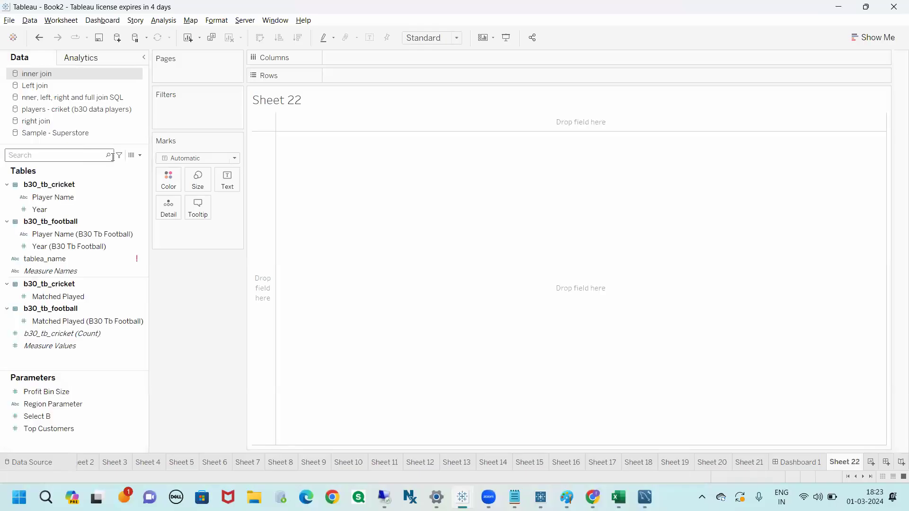
text(cate)
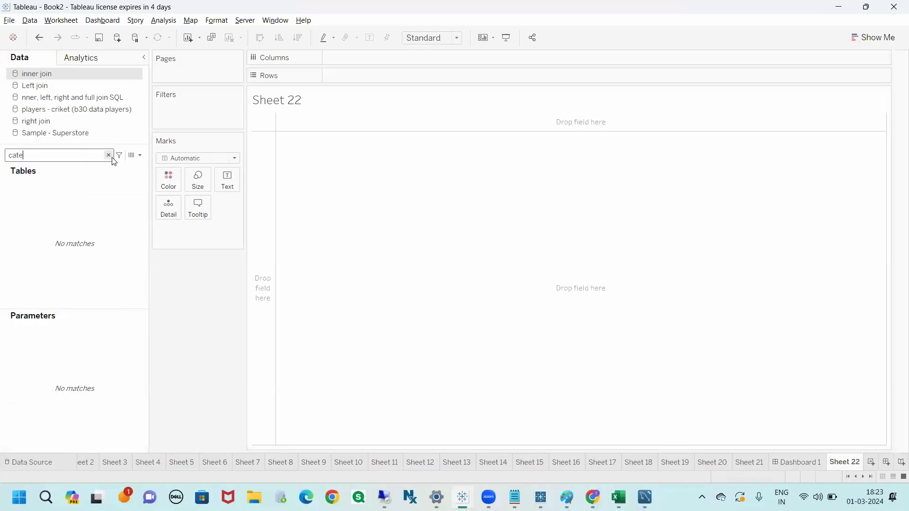
drag(47, 197, 378, 86)
click(69, 211)
drag(69, 212, 467, 74)
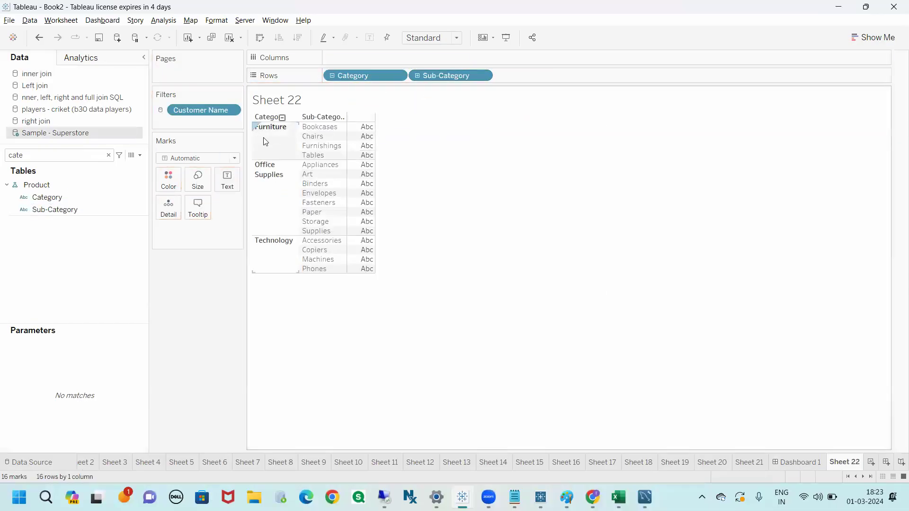
Step: Highlight the Furniture and Office Supplies groups to examine which sub-categories belong to each category
click(266, 142)
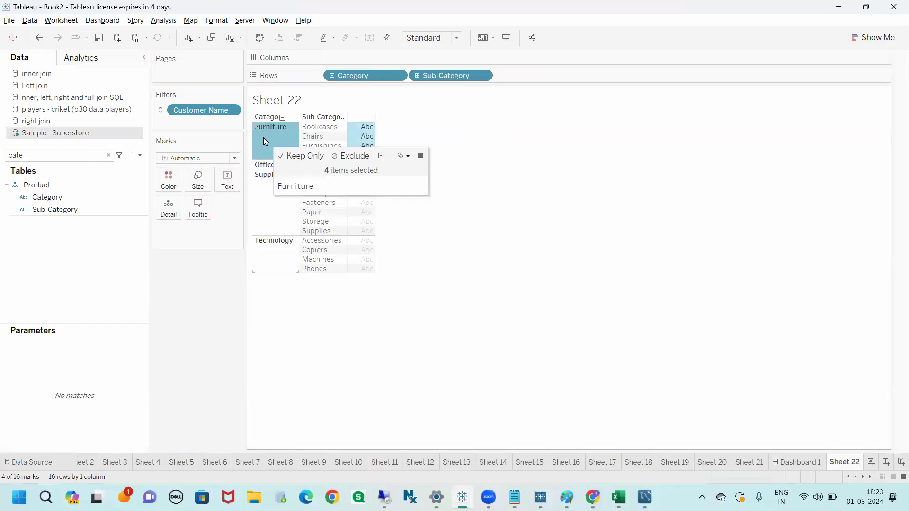
click(263, 137)
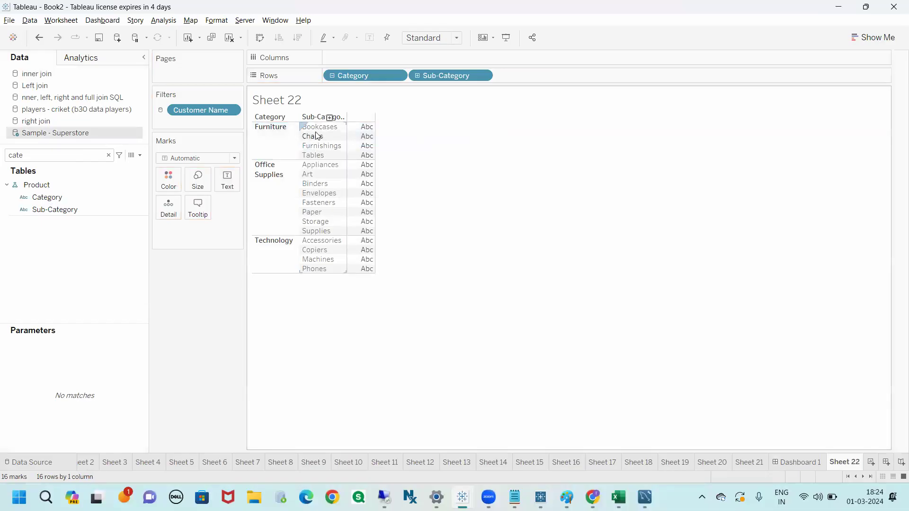
click(276, 138)
click(276, 139)
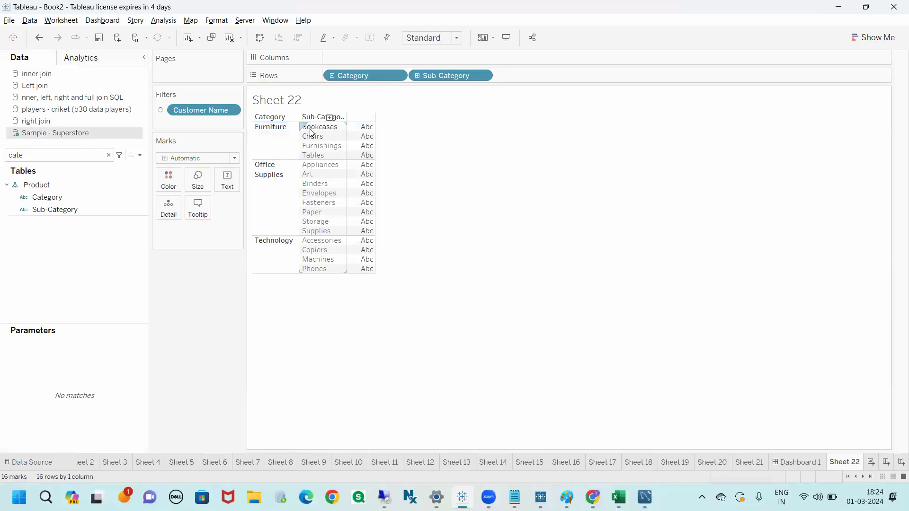
click(287, 189)
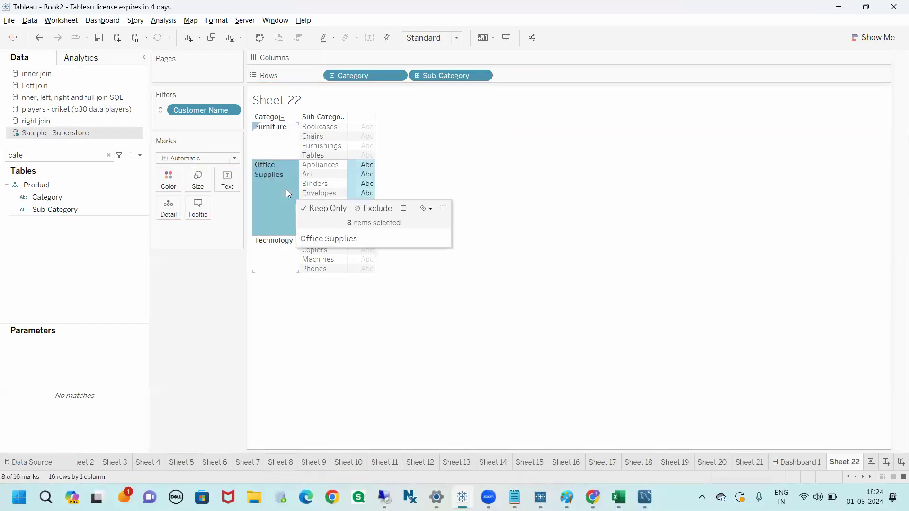
click(432, 180)
Step: Show filter cards for both Category and Sub-Category on the new sheet
click(397, 76)
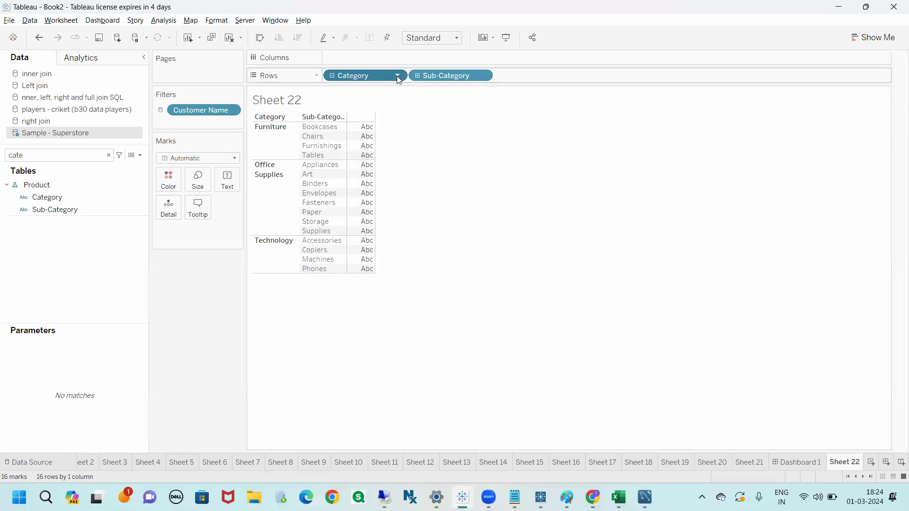
click(376, 104)
click(484, 79)
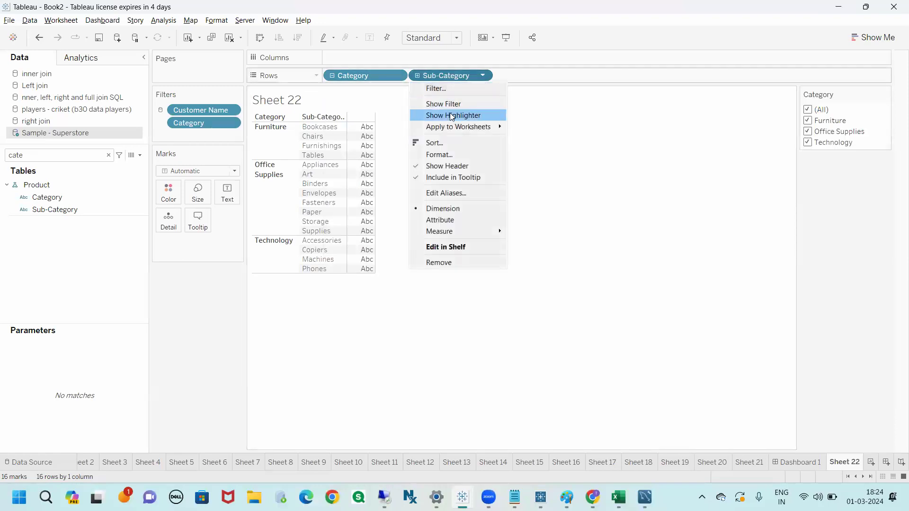
click(450, 103)
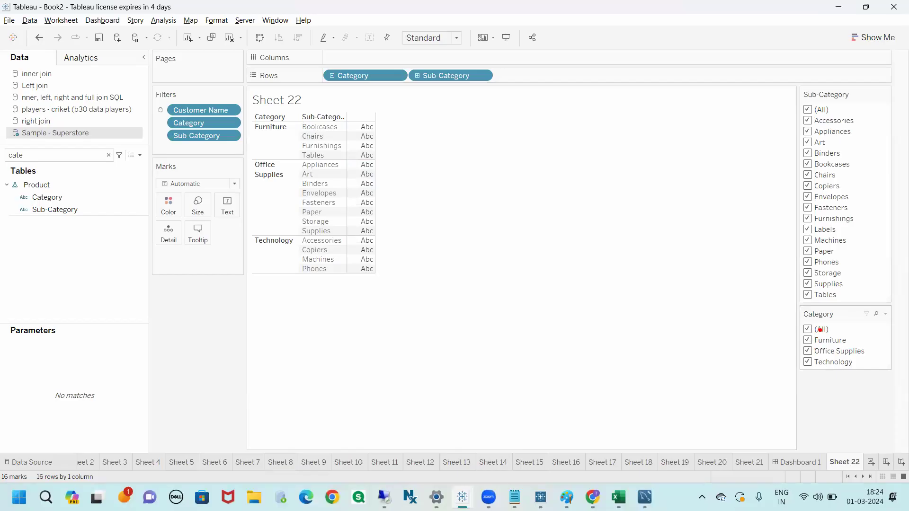
drag(819, 338, 744, 339)
mouse_move(301, 119)
mouse_down()
mouse_move(287, 138)
mouse_move(313, 163)
mouse_move(361, 136)
mouse_move(316, 120)
mouse_up()
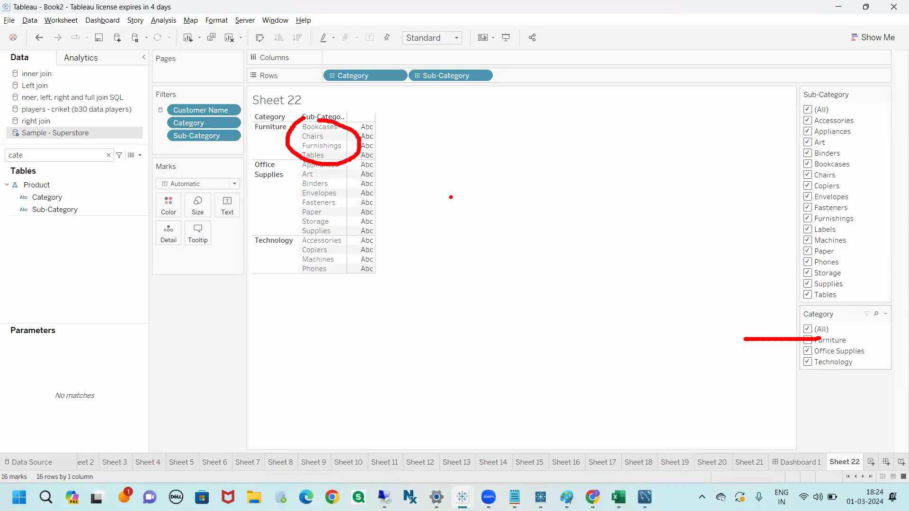
key(Escape)
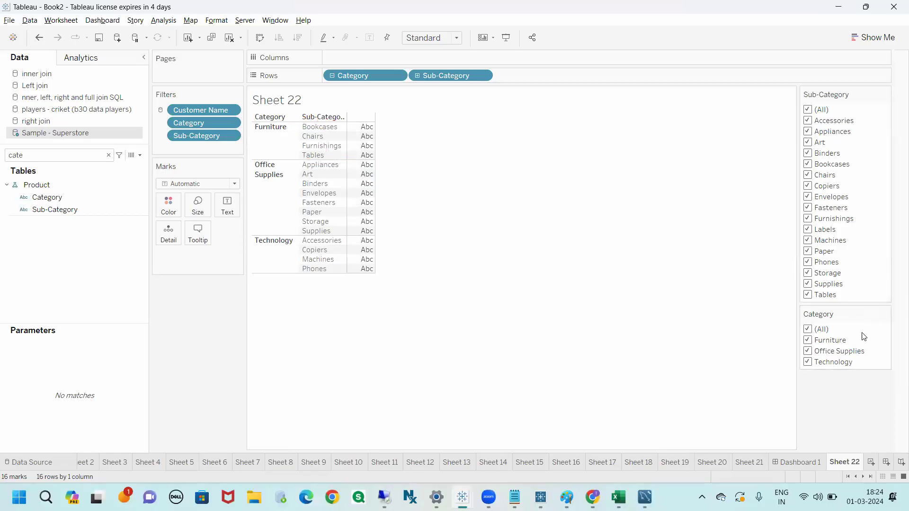
Step: Clear all values in the Category filter and select only Furniture
click(810, 331)
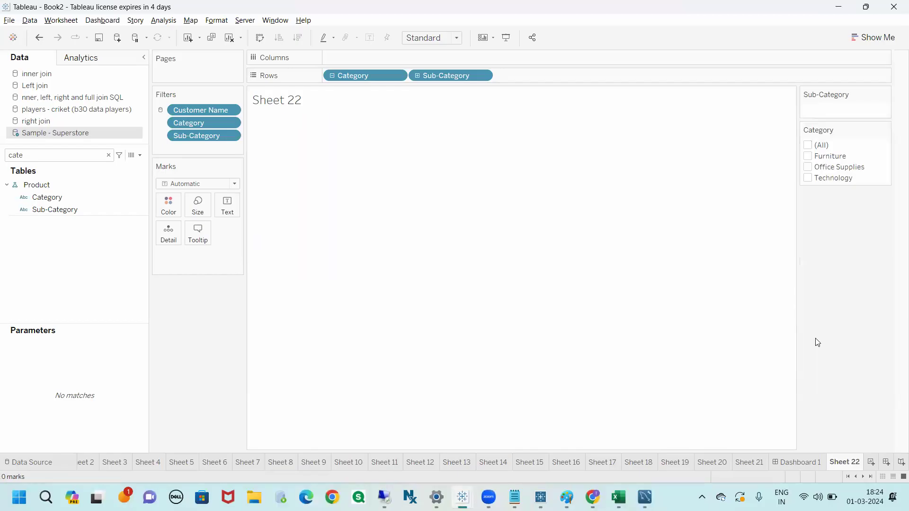
click(809, 157)
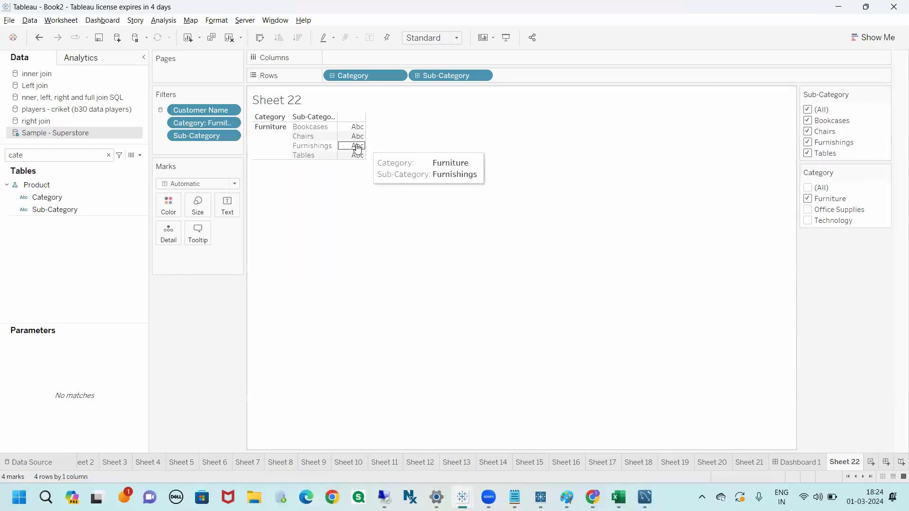
mouse_move(257, 122)
mouse_down()
mouse_move(239, 143)
mouse_move(332, 229)
mouse_move(308, 108)
mouse_move(244, 126)
mouse_up()
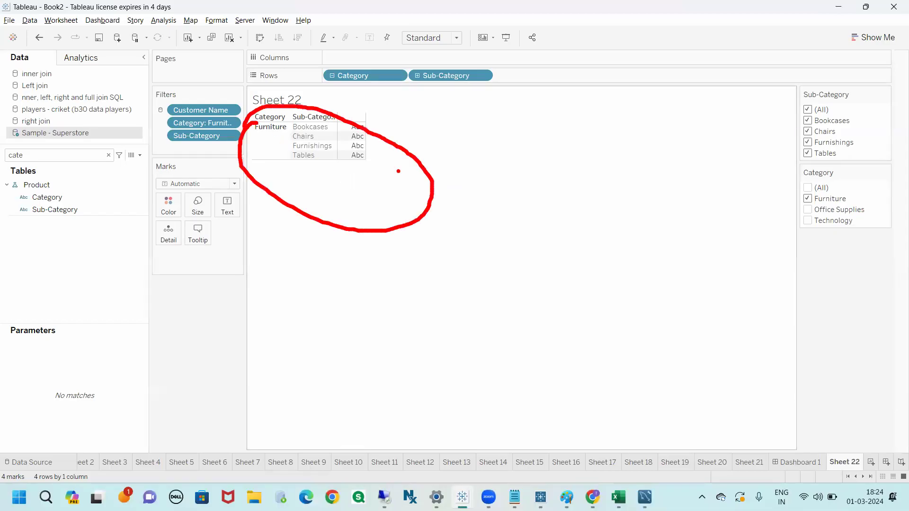
drag(388, 168, 474, 151)
mouse_move(443, 145)
mouse_down()
mouse_move(473, 150)
mouse_move(471, 165)
mouse_move(789, 119)
mouse_move(772, 159)
mouse_move(770, 122)
mouse_move(777, 163)
mouse_up()
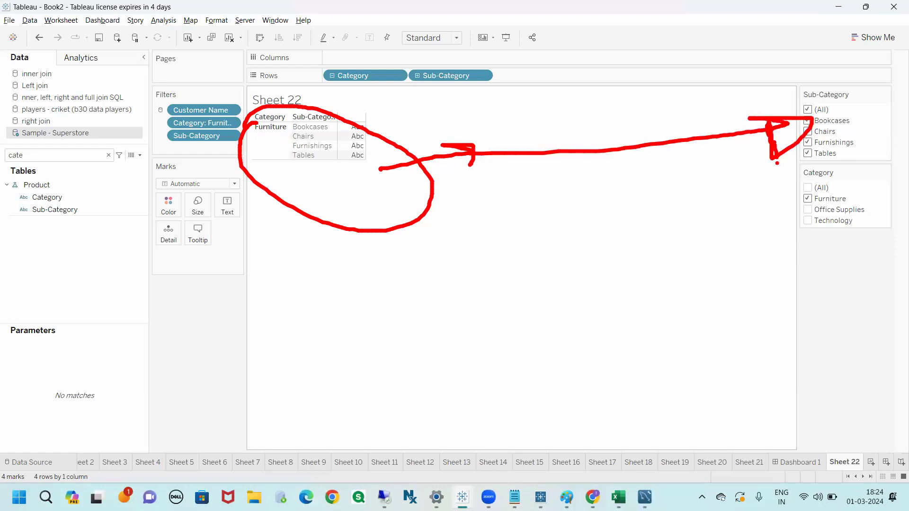
key(Escape)
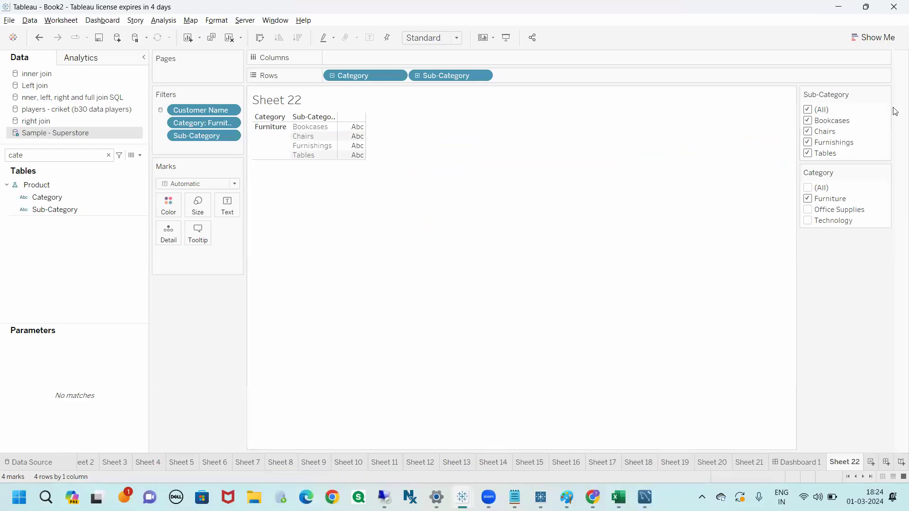
Step: Open the Sub-Category filter card's options
click(886, 95)
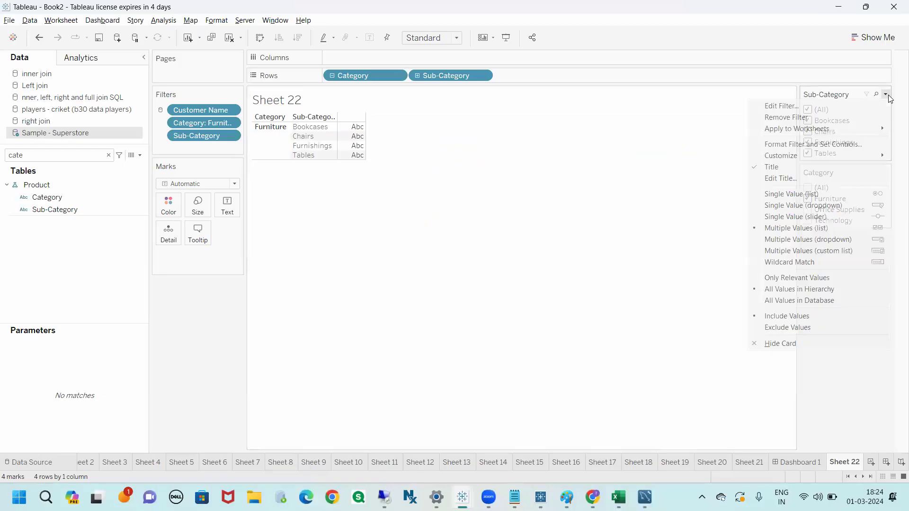
Step: Set the Sub-Category filter card to list all values in the database
click(675, 141)
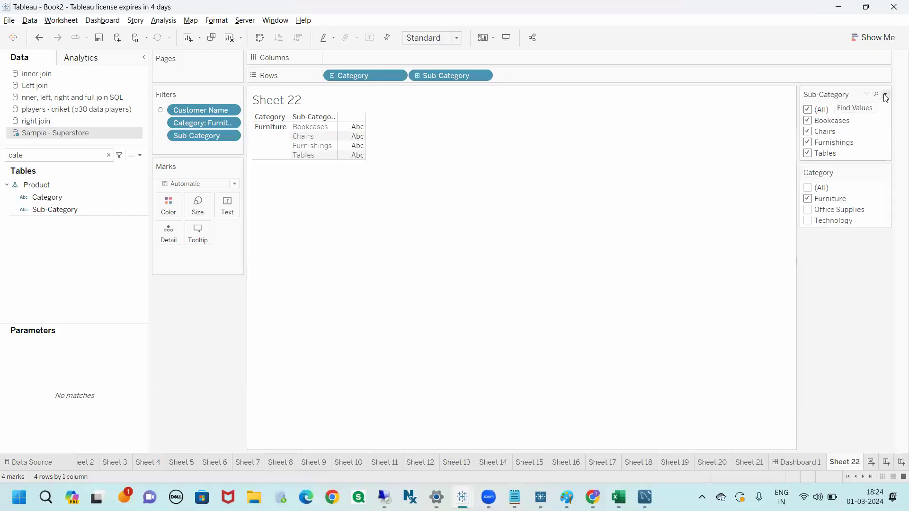
click(886, 94)
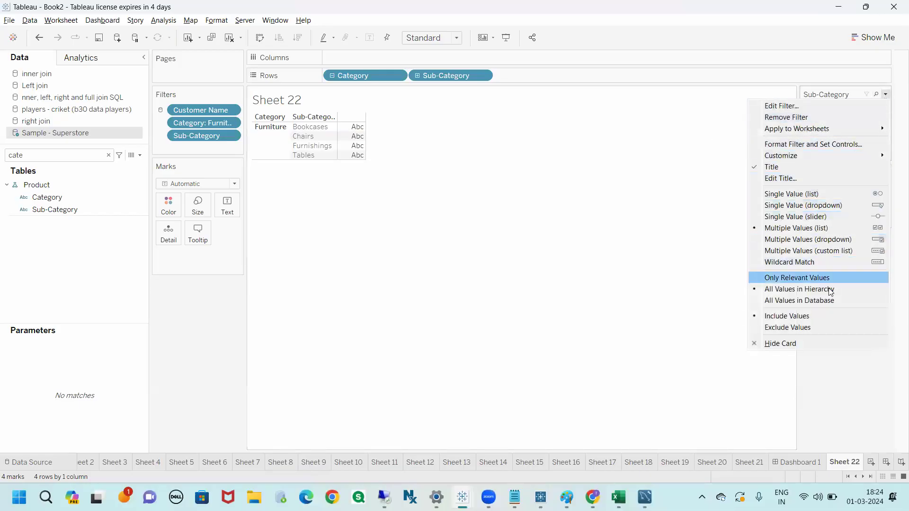
click(799, 301)
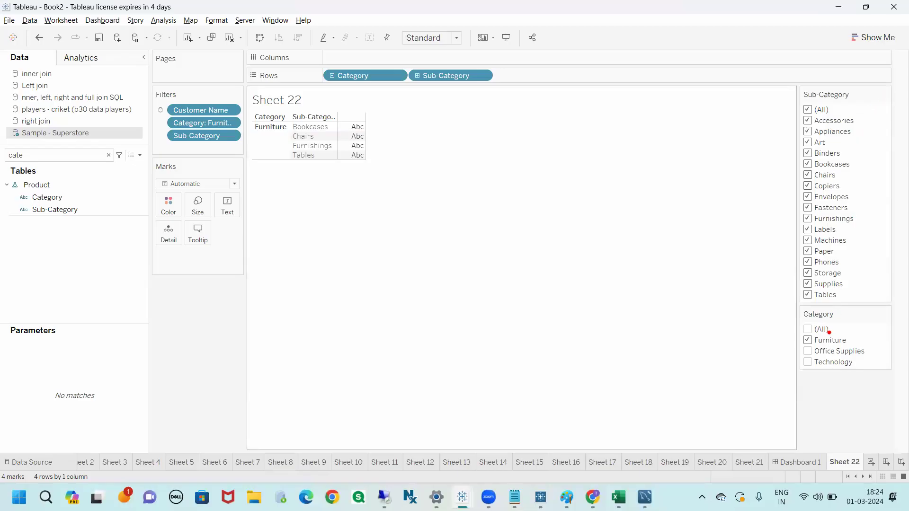
mouse_move(801, 342)
mouse_down()
mouse_move(759, 342)
mouse_move(744, 171)
mouse_move(796, 101)
mouse_move(872, 110)
mouse_move(864, 237)
mouse_move(795, 315)
mouse_move(740, 148)
mouse_move(743, 128)
mouse_up()
mouse_move(801, 342)
mouse_down()
mouse_move(532, 288)
mouse_move(367, 109)
mouse_move(240, 101)
mouse_move(383, 166)
mouse_move(513, 159)
mouse_move(459, 145)
mouse_up()
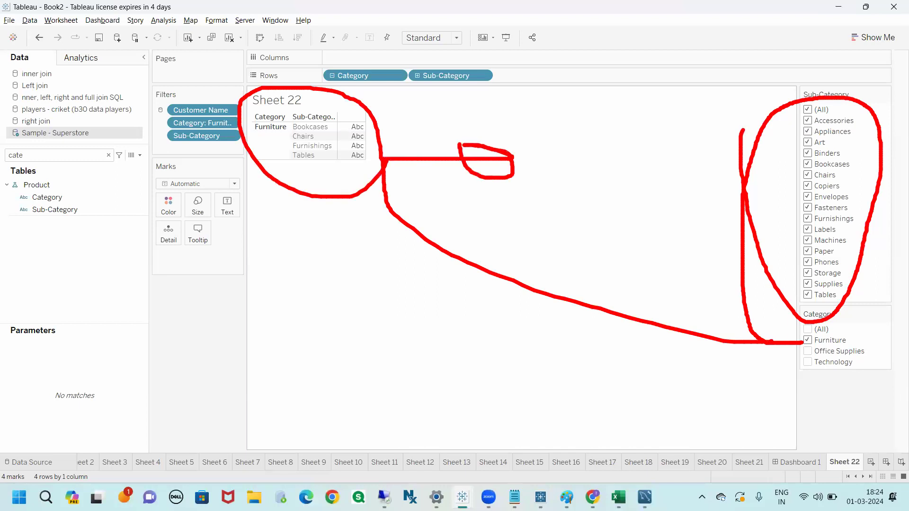
mouse_move(849, 109)
mouse_down()
mouse_move(799, 101)
mouse_move(751, 169)
mouse_move(854, 308)
mouse_move(869, 123)
mouse_move(801, 103)
mouse_up()
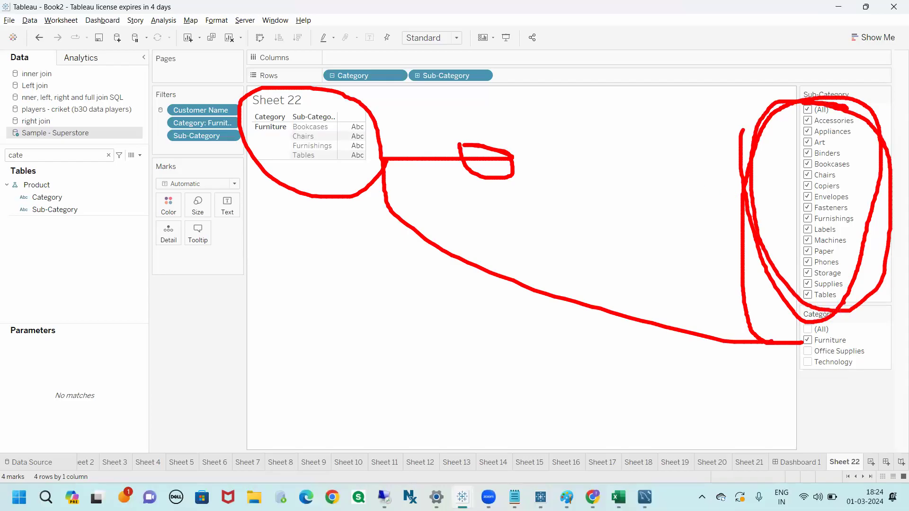
mouse_move(865, 352)
mouse_down()
mouse_move(880, 332)
mouse_move(857, 367)
mouse_up()
key(Escape)
Step: Widen the column of filter cards beside the view slightly
mouse_move(798, 236)
mouse_down()
mouse_move(753, 233)
mouse_move(788, 230)
mouse_up()
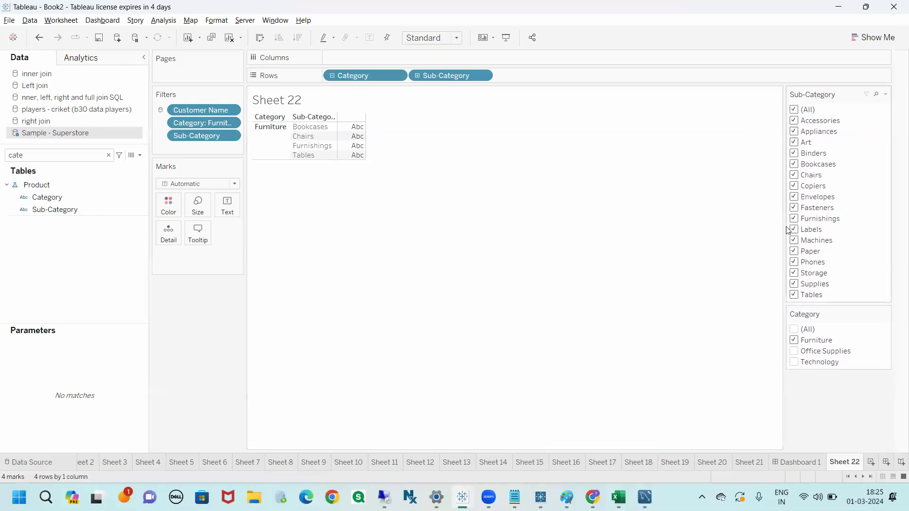
key(ctrl+2)
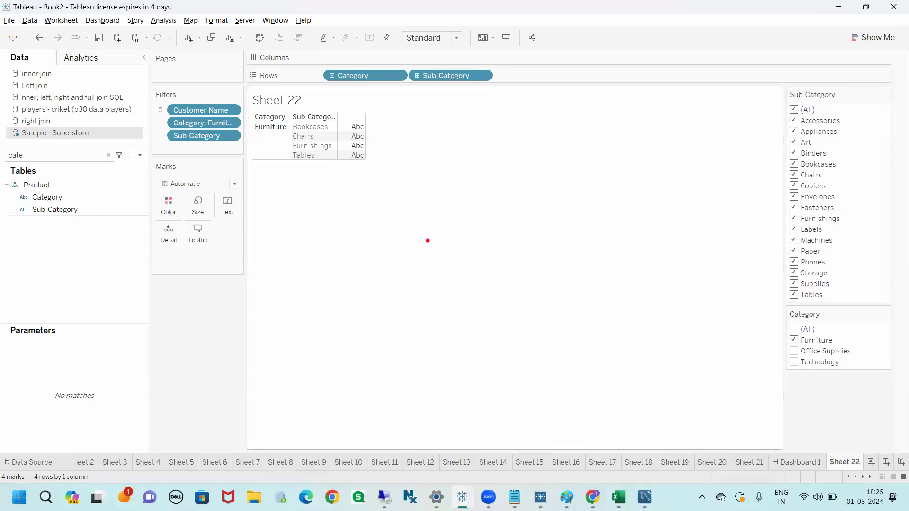
drag(433, 249, 433, 287)
text(cascadin filters)
key(Return)
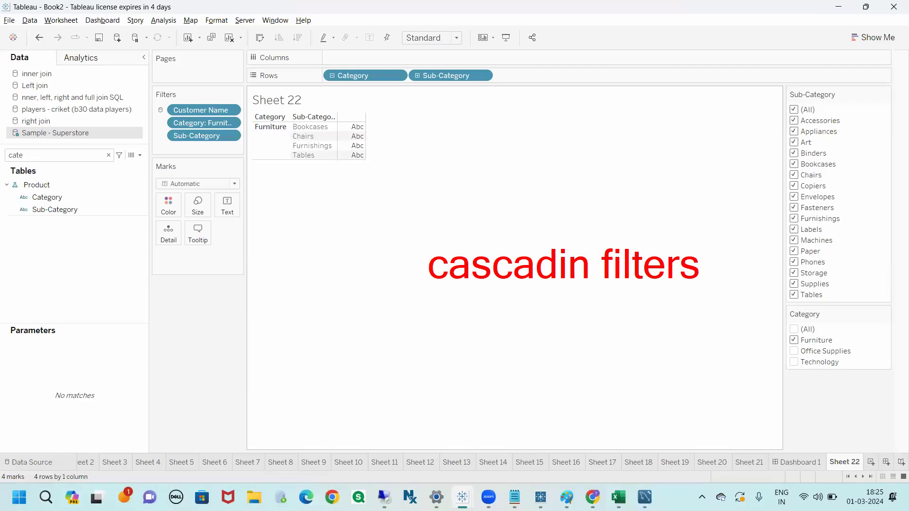
right_click(747, 193)
right_click(746, 192)
click(631, 207)
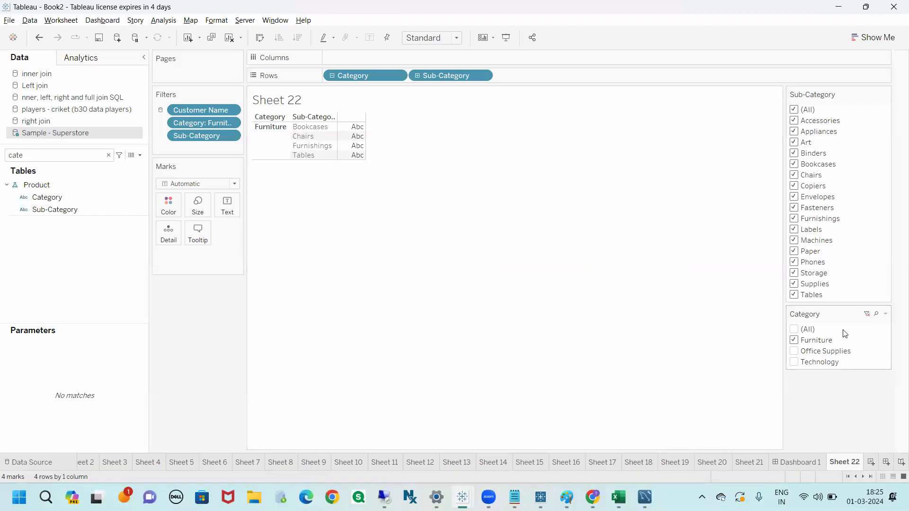
Step: Set both the Category and the Sub-Category filter cards to list only relevant values
click(885, 314)
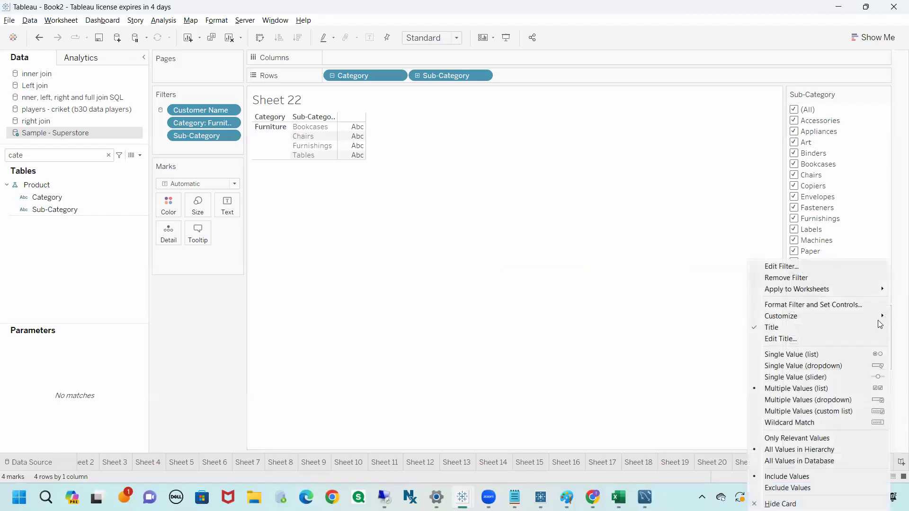
click(800, 438)
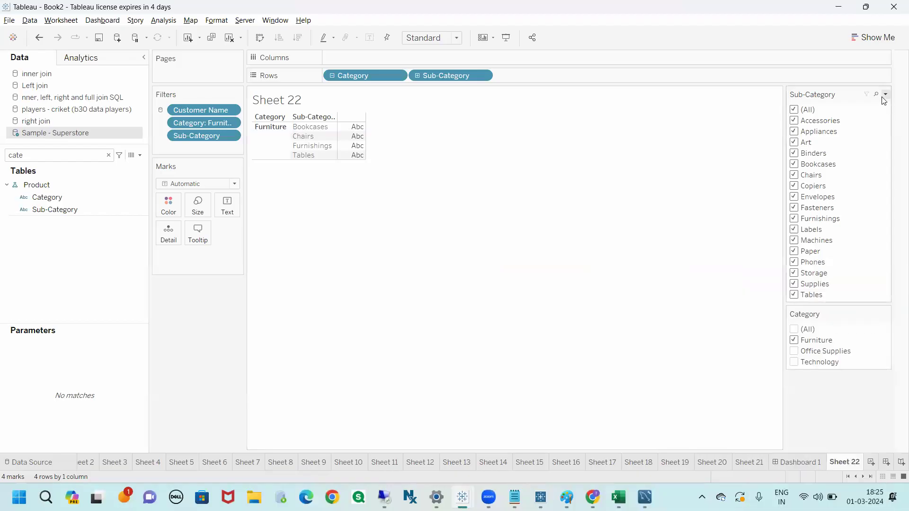
click(885, 95)
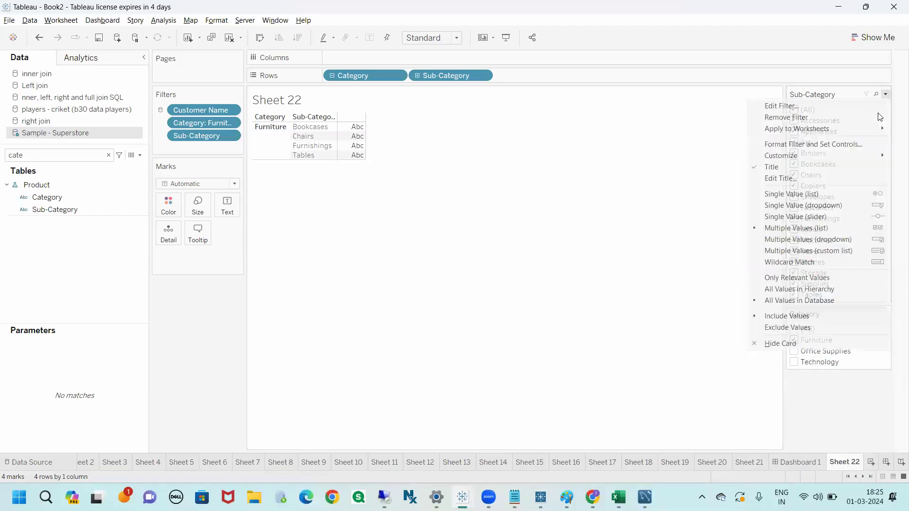
click(804, 279)
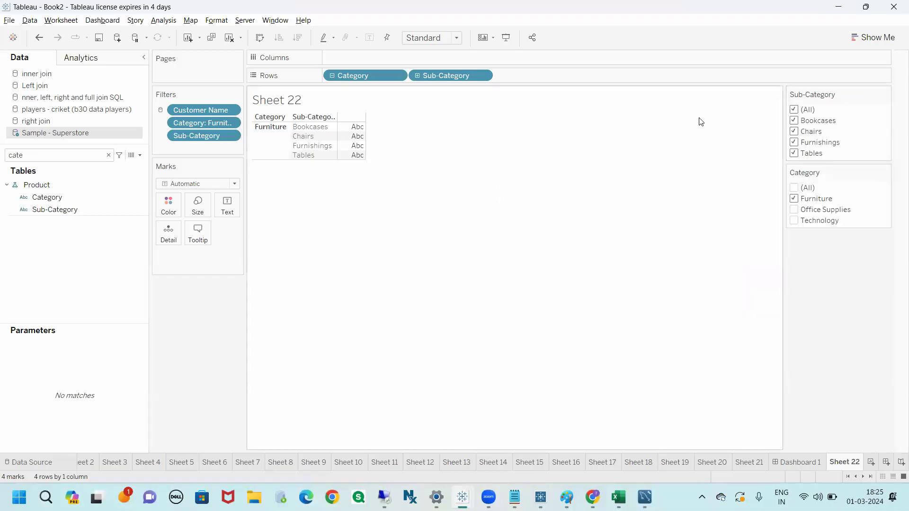
Step: Switch the Category filter from Furniture to Office Supplies only, and then include all categories
click(796, 201)
click(796, 166)
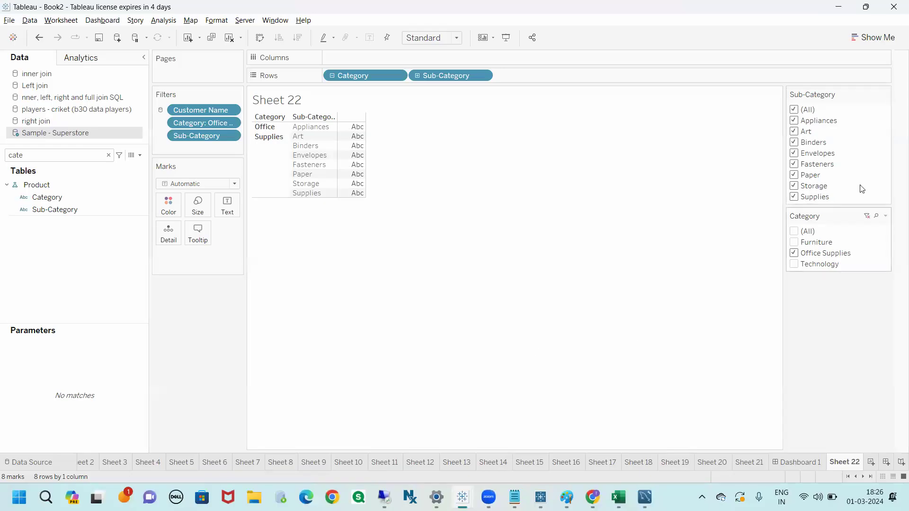
click(799, 232)
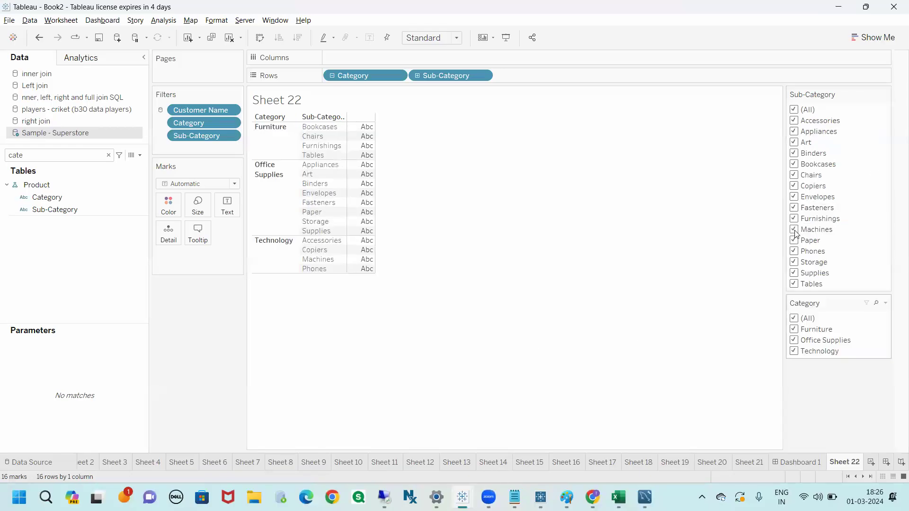
Step: Clear all sub-categories in the Sub-Category filter, try Appliances alone, and switch the selection to Paper alone
click(795, 110)
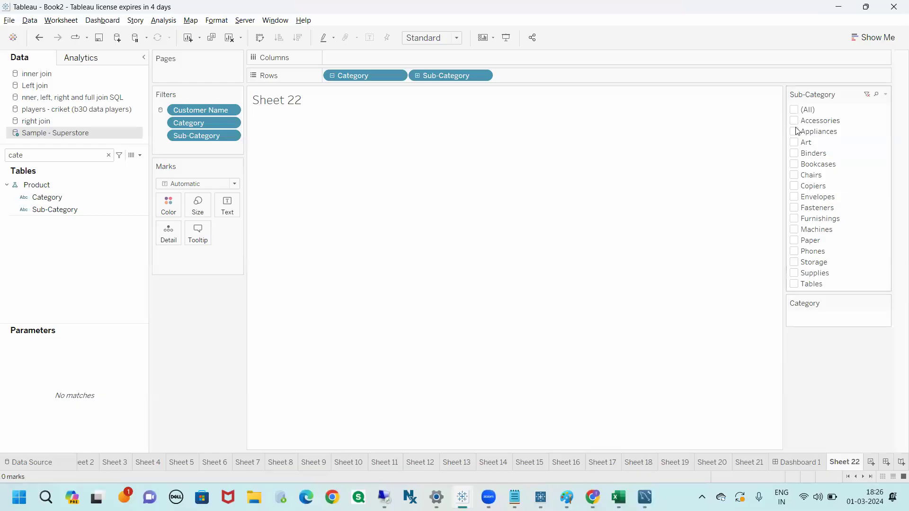
click(798, 134)
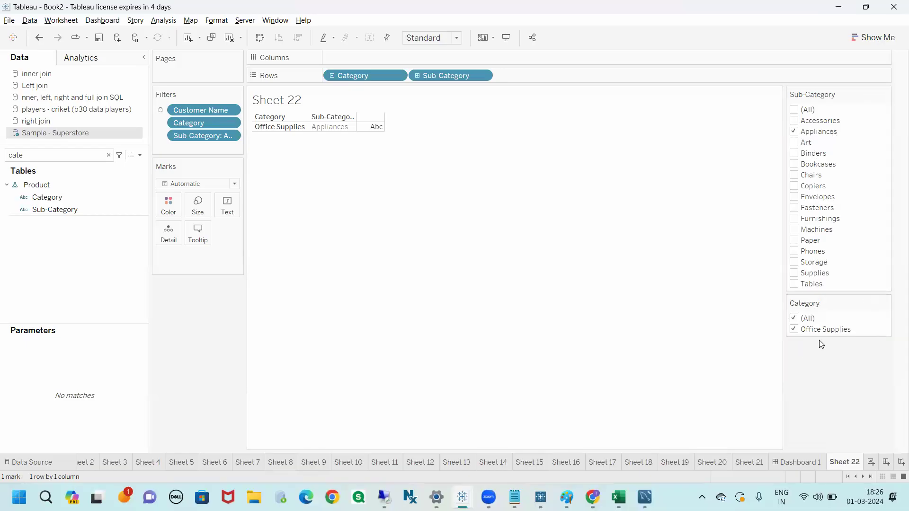
click(795, 132)
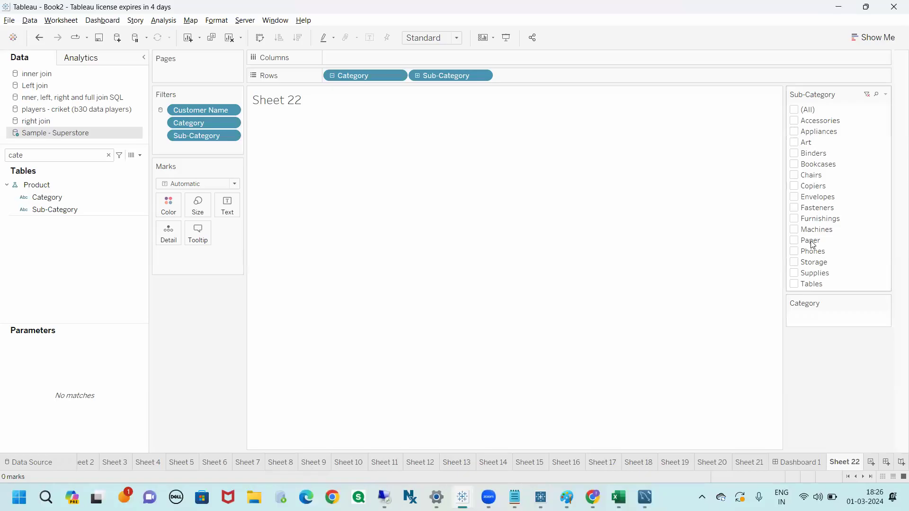
click(795, 241)
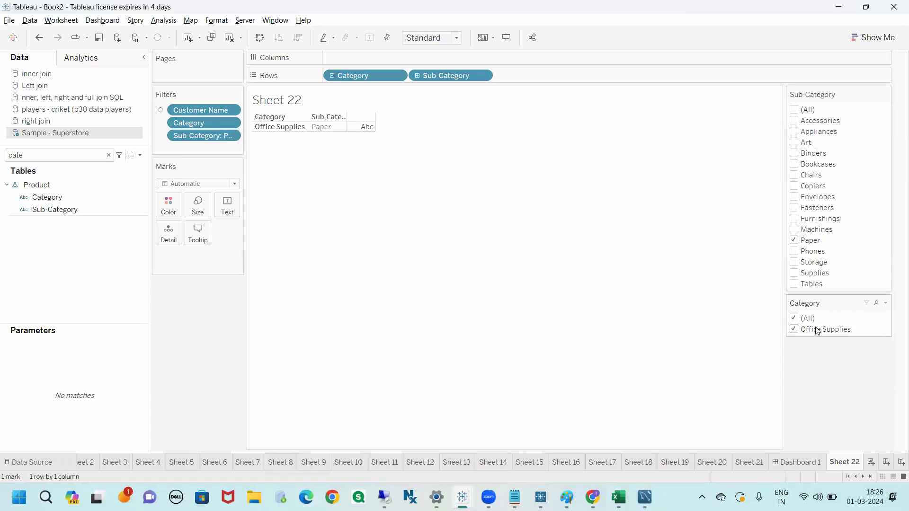
Step: Set the Category filter card to list all values in the database
click(885, 303)
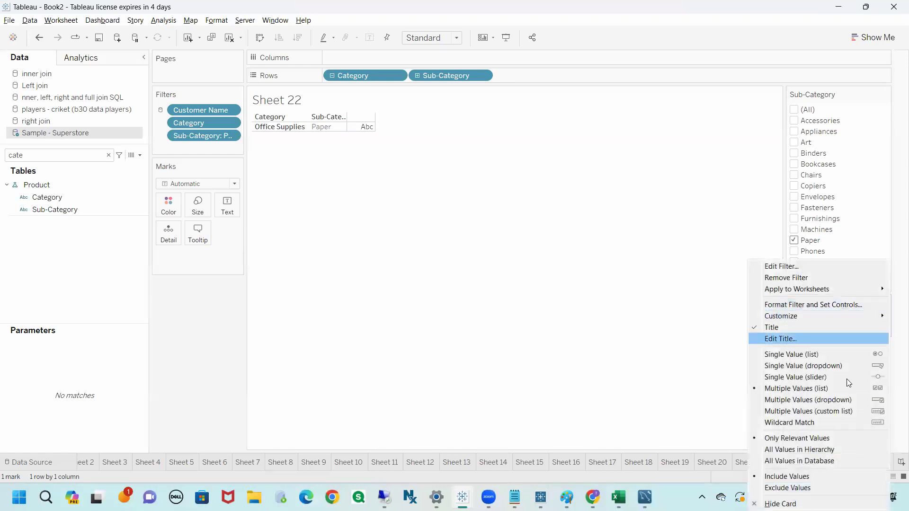
click(797, 461)
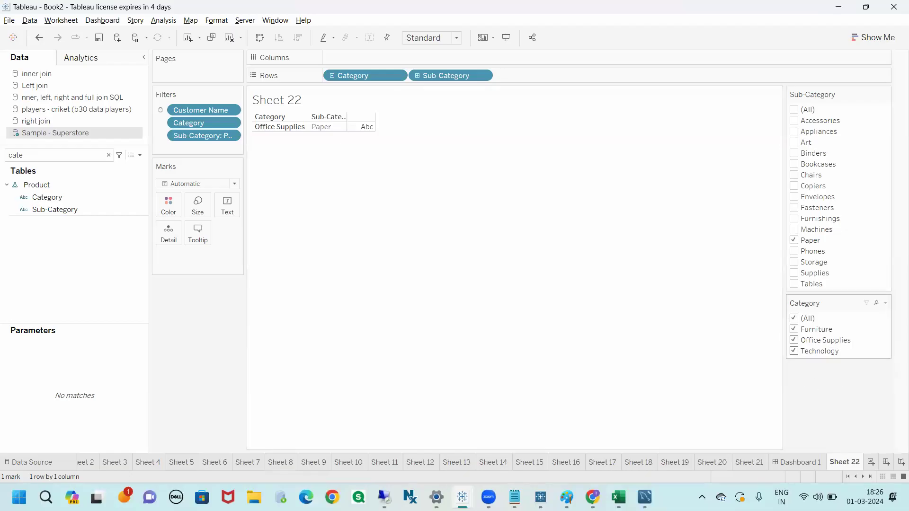
mouse_move(793, 241)
mouse_down()
mouse_move(735, 265)
mouse_move(730, 295)
mouse_move(795, 310)
mouse_move(824, 379)
mouse_move(769, 320)
mouse_up()
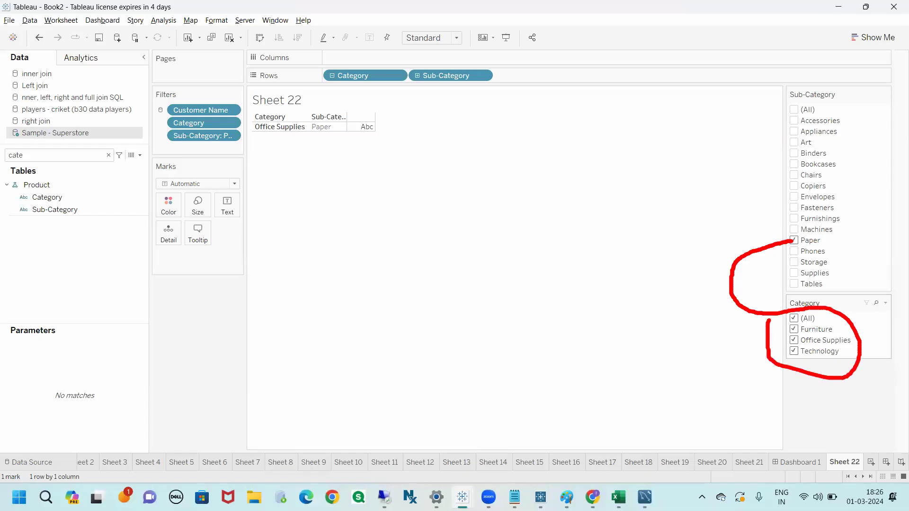
mouse_move(269, 105)
mouse_down()
mouse_move(251, 126)
mouse_move(417, 142)
mouse_move(331, 105)
mouse_up()
key(Escape)
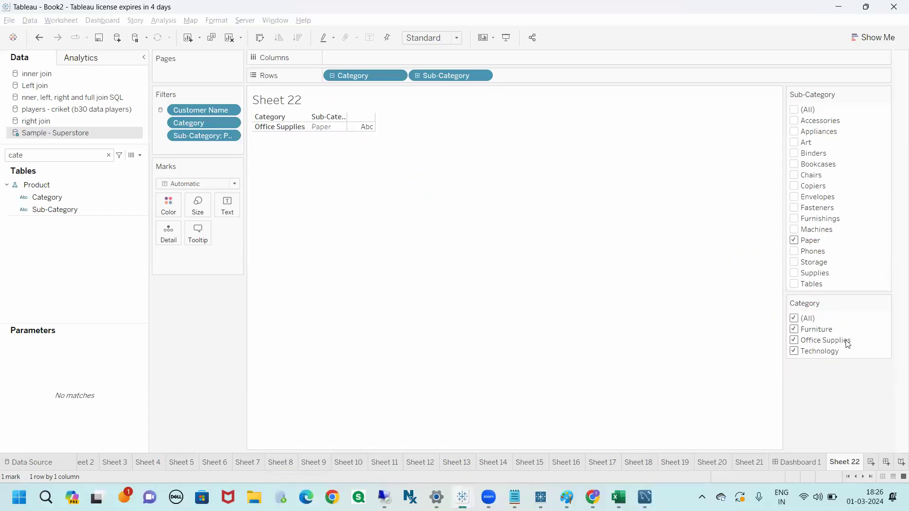
Step: Remove Category and Sub-Category from Rows, and search for the Sales field to place it in the view as text
drag(428, 75, 369, 142)
drag(354, 84, 410, 436)
click(58, 149)
key(BackSpace)
key(BackSpace)
key(BackSpace)
key(BackSpace)
text(sa)
drag(62, 205, 230, 206)
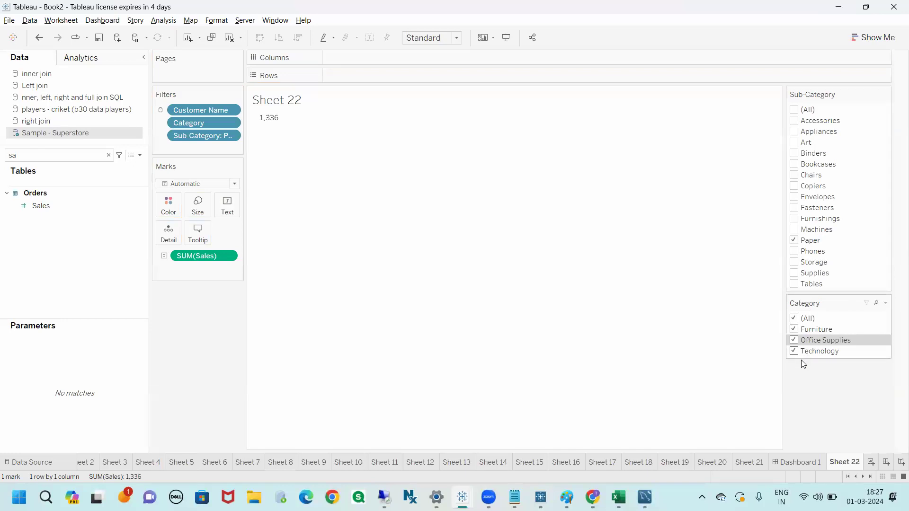
Step: Limit the Category filter to Technology, and reselect all categories
click(795, 330)
click(795, 302)
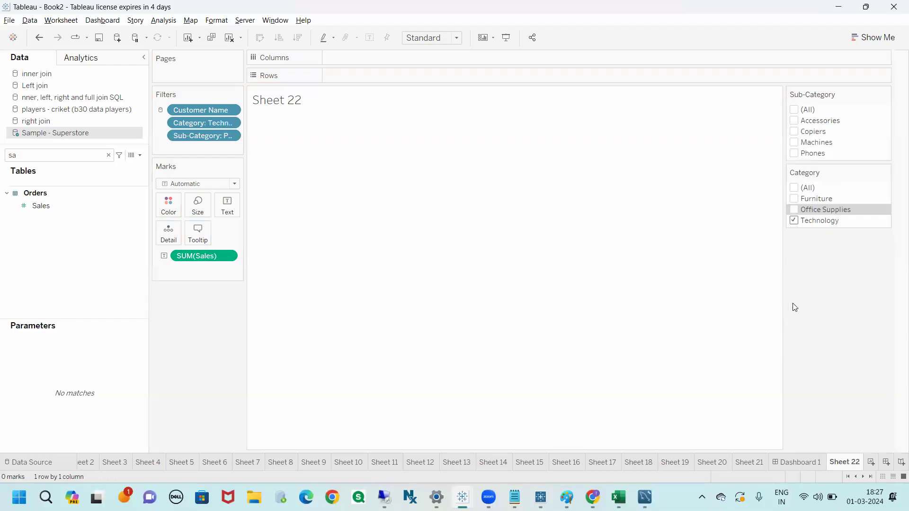
click(795, 185)
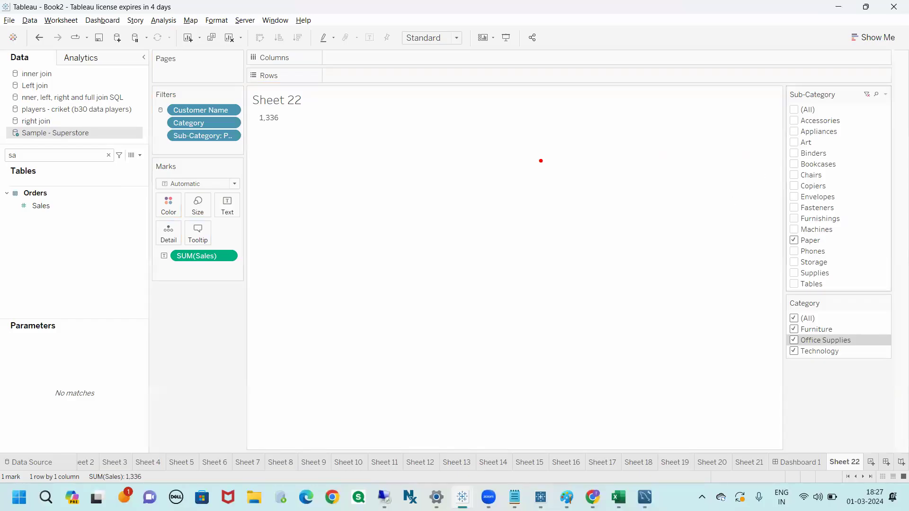
mouse_move(422, 146)
mouse_down()
mouse_move(424, 167)
mouse_move(438, 147)
mouse_move(428, 185)
mouse_move(433, 159)
mouse_move(505, 141)
mouse_move(561, 149)
mouse_up()
key(Escape)
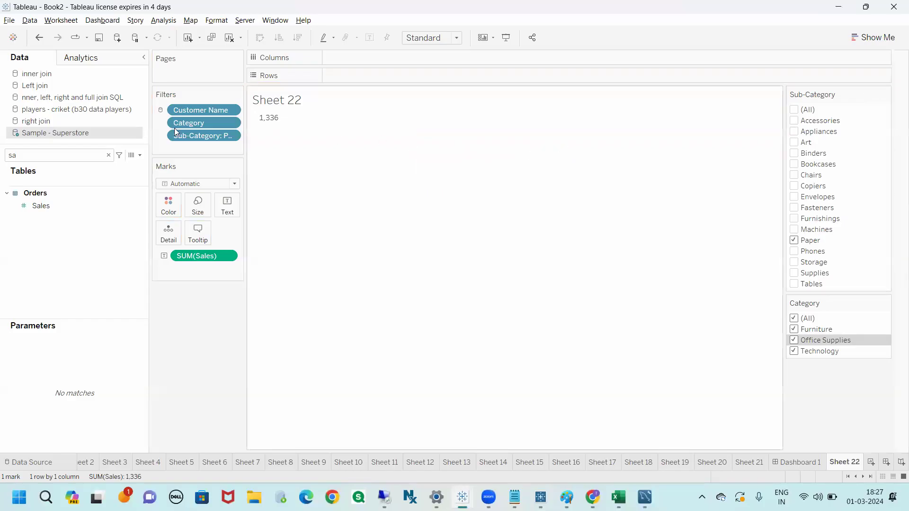
Step: Search the data fields for "reg" and remove the Location hierarchy containing Region
text(reg)
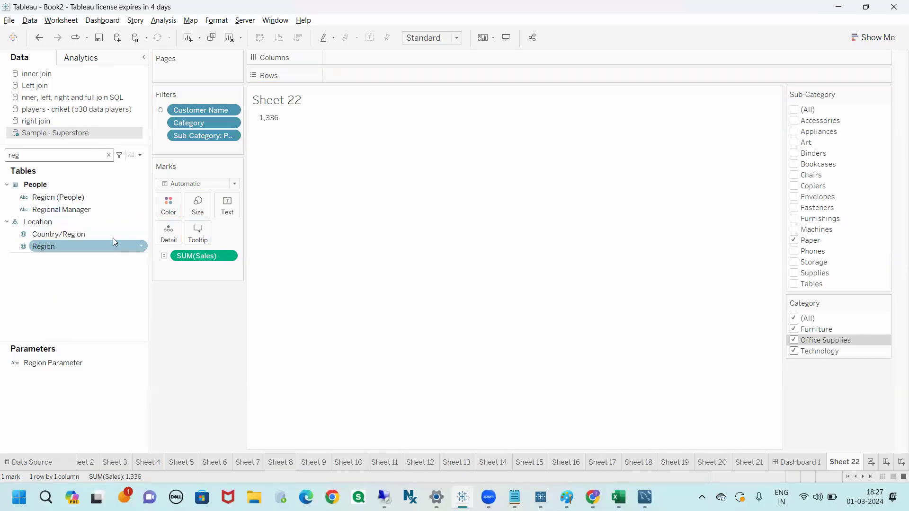
right_click(56, 221)
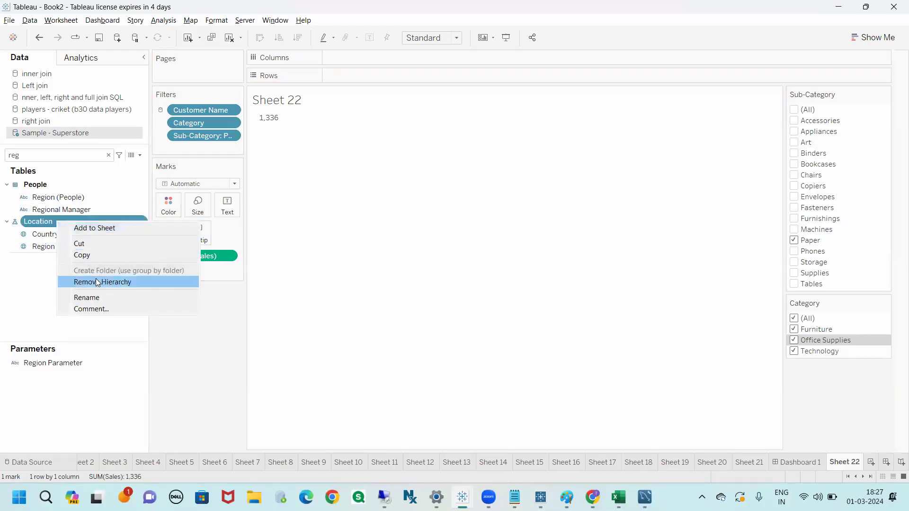
click(116, 284)
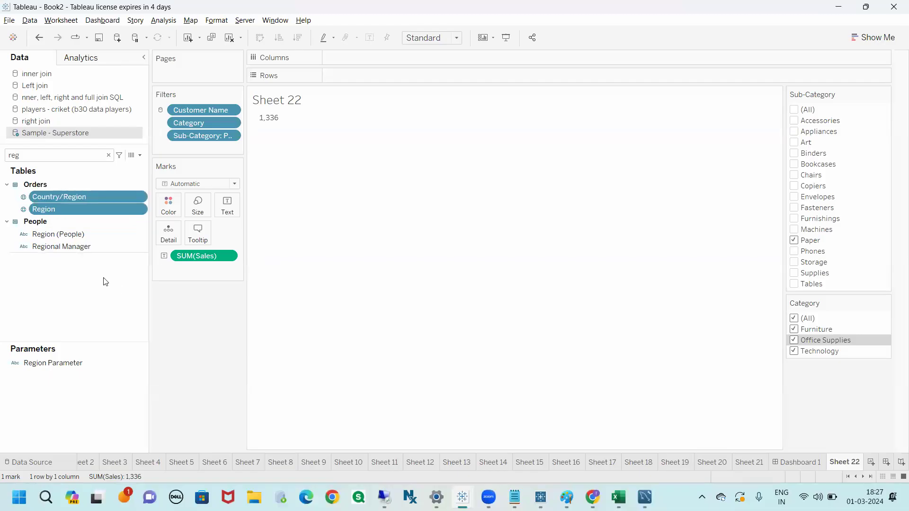
click(123, 299)
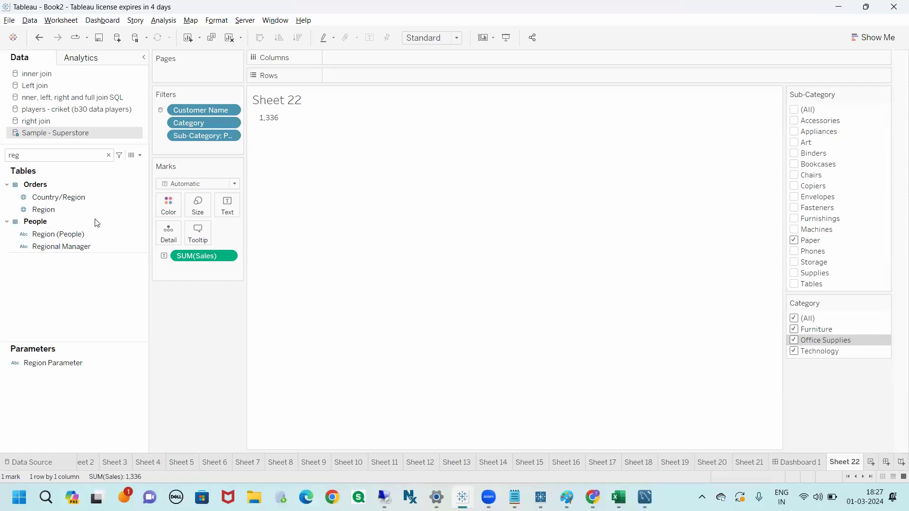
click(84, 211)
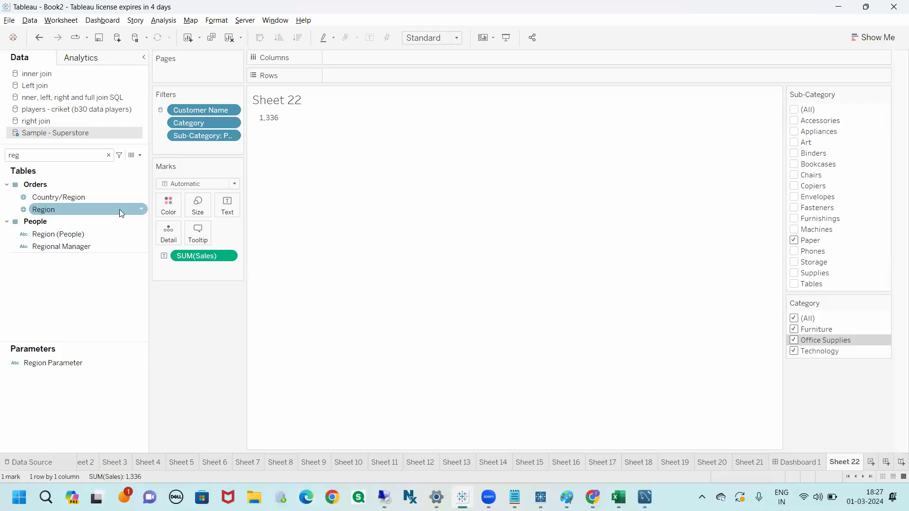
click(141, 209)
click(449, 240)
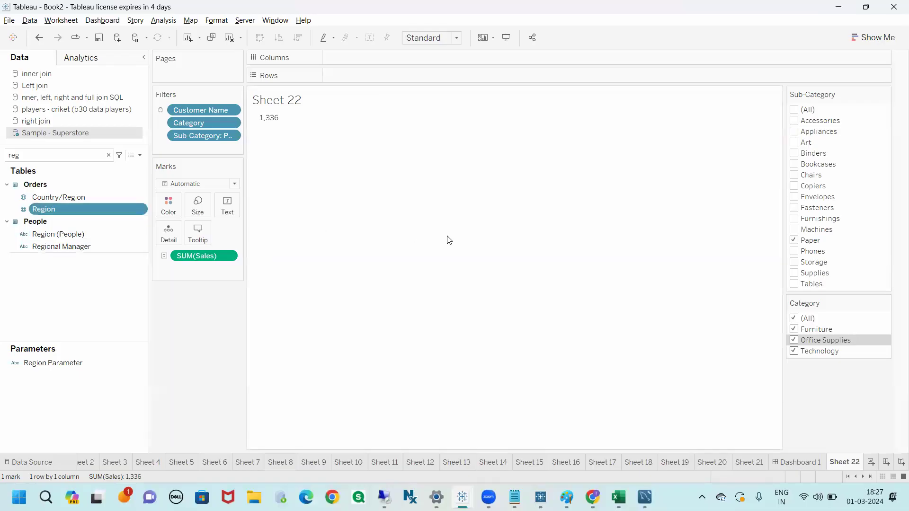
Step: Remove the Category and Sub-Category filters from the sheet, leaving only the Customer Name filter
drag(204, 123, 161, 319)
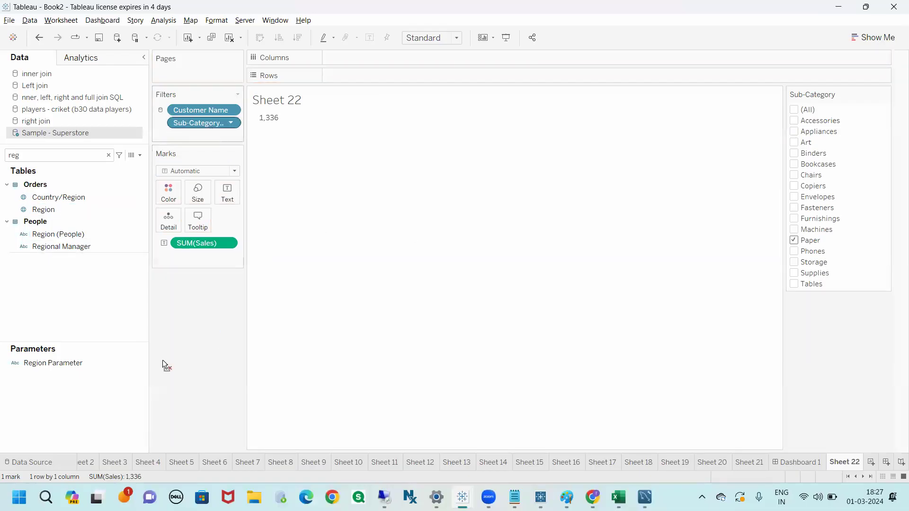
drag(163, 365, 161, 360)
Step: Show the Region filter on the sheet, search the data fields for "sta", and show the State filter too
click(141, 209)
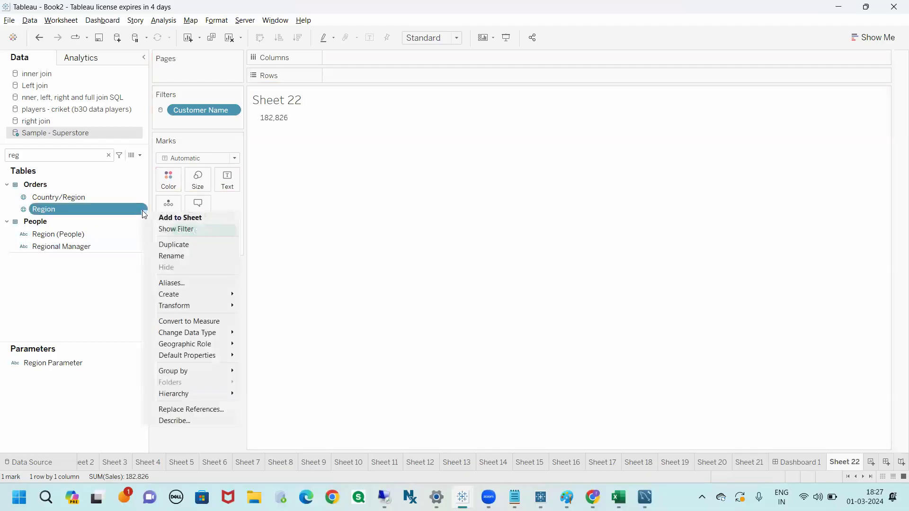
click(164, 228)
click(92, 159)
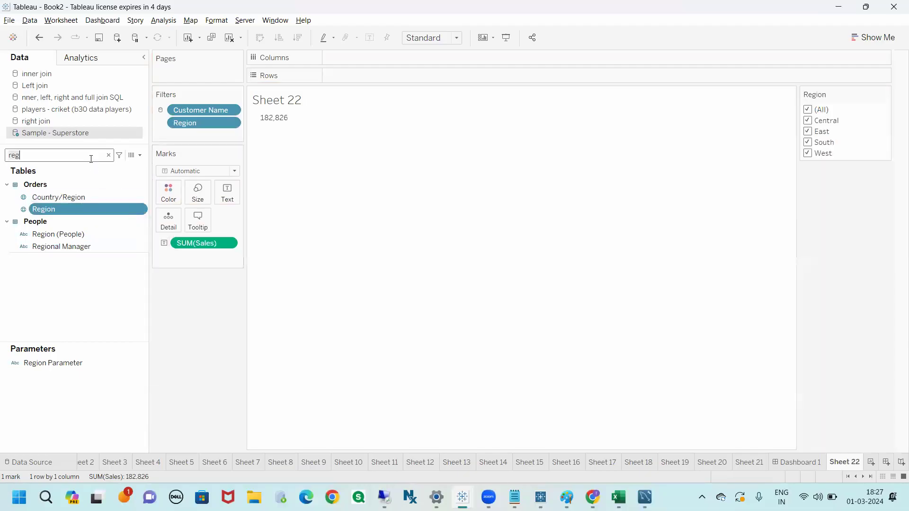
key(BackSpace)
key(BackSpace)
key(BackSpace)
text(sta)
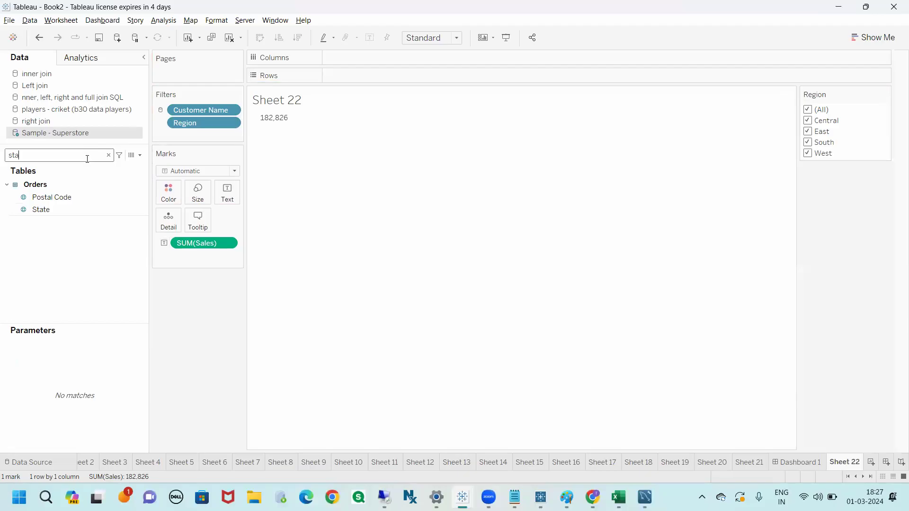
click(144, 210)
click(175, 230)
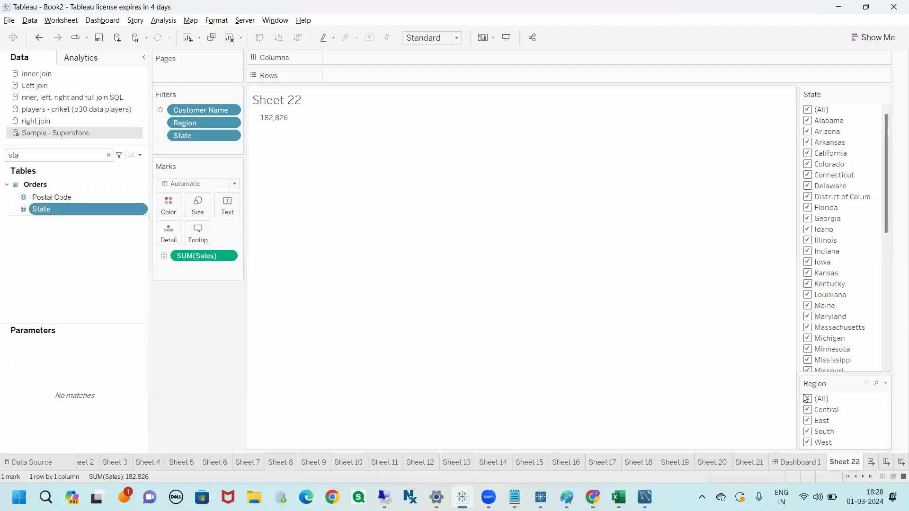
Step: Change the State and Region filter cards to multiple values (dropdown)
click(885, 94)
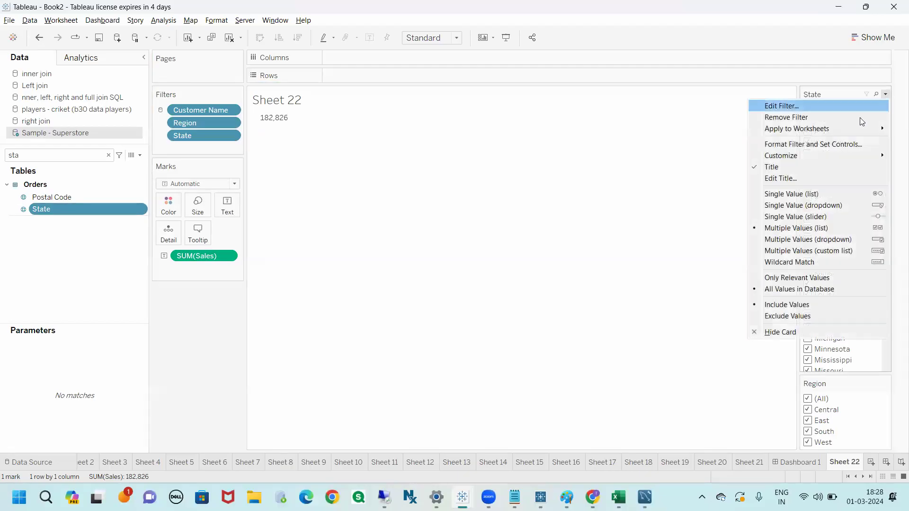
click(812, 239)
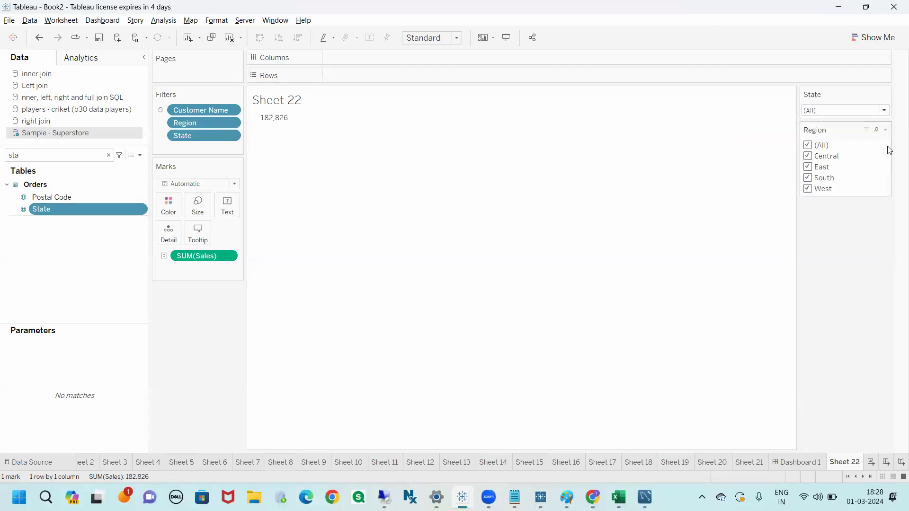
click(885, 129)
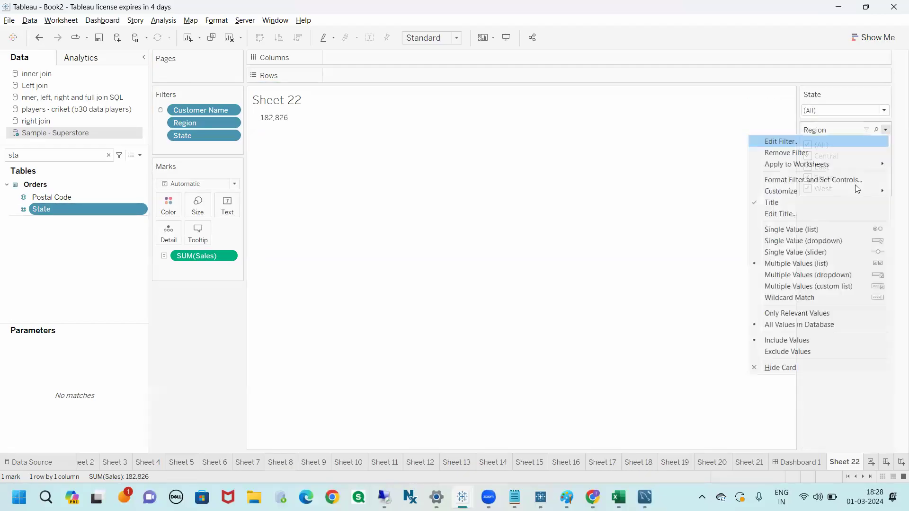
click(811, 275)
Step: Limit the Region filter to Central
click(853, 146)
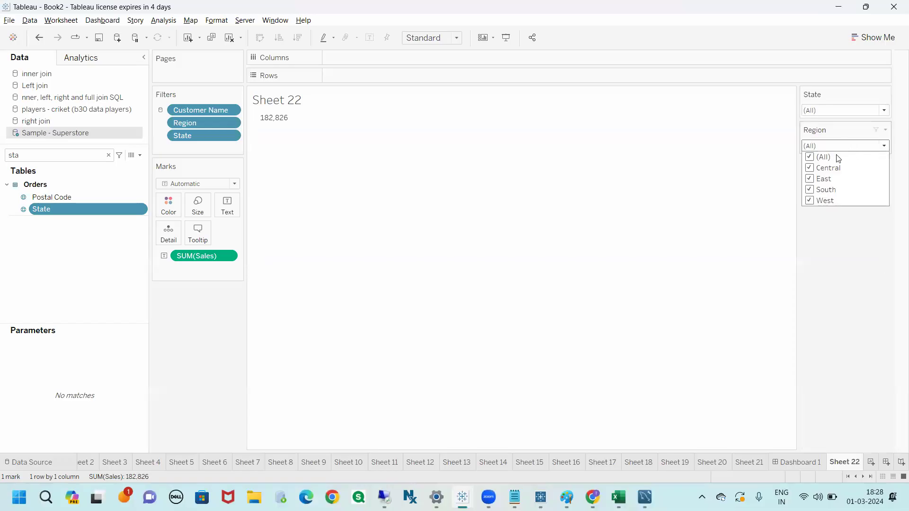
click(809, 157)
click(809, 168)
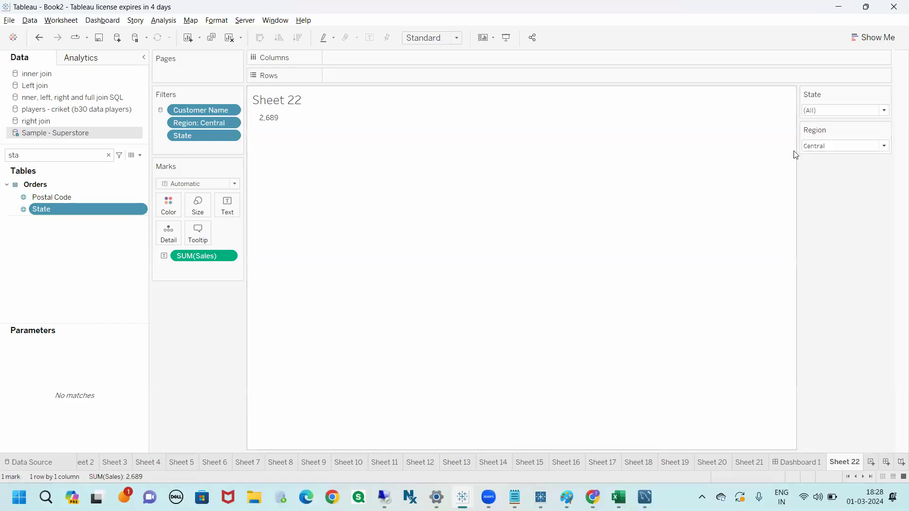
Step: Examine which states the State filter lists while the Region filter is limited to Central
click(884, 111)
drag(892, 165, 896, 186)
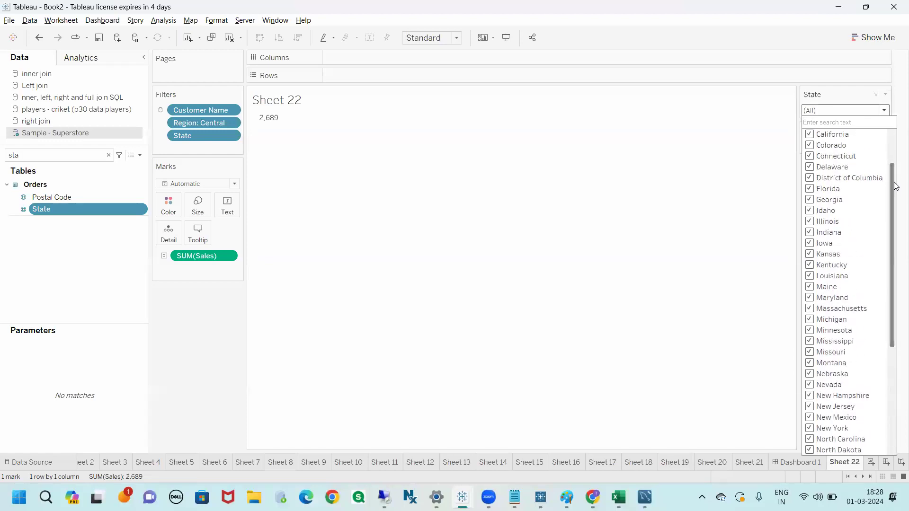
click(766, 180)
click(818, 146)
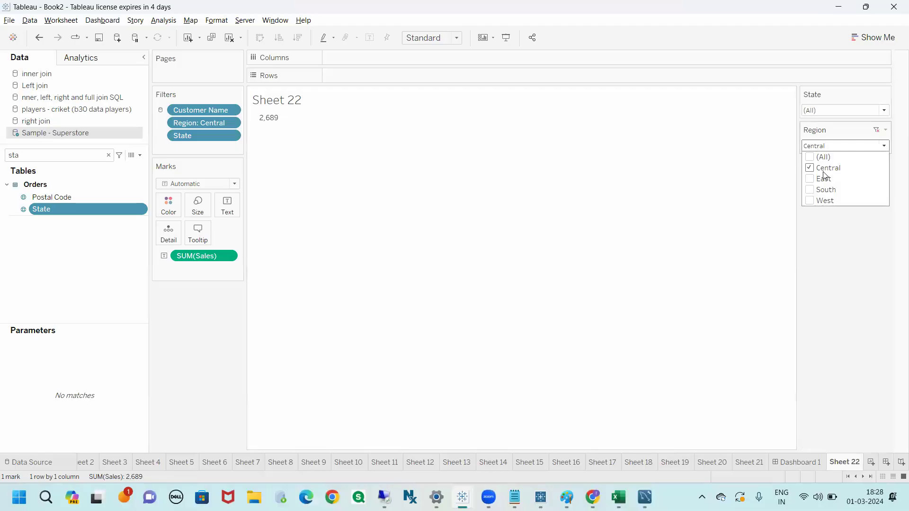
click(817, 112)
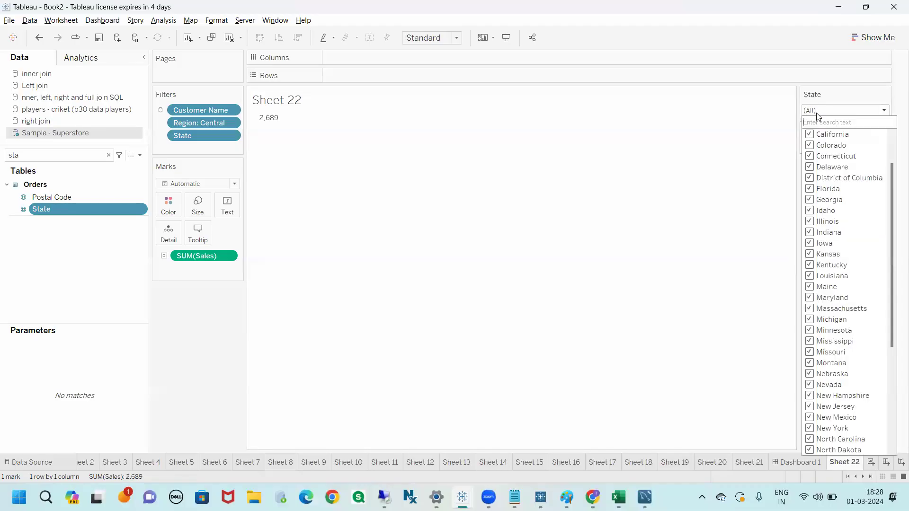
click(756, 233)
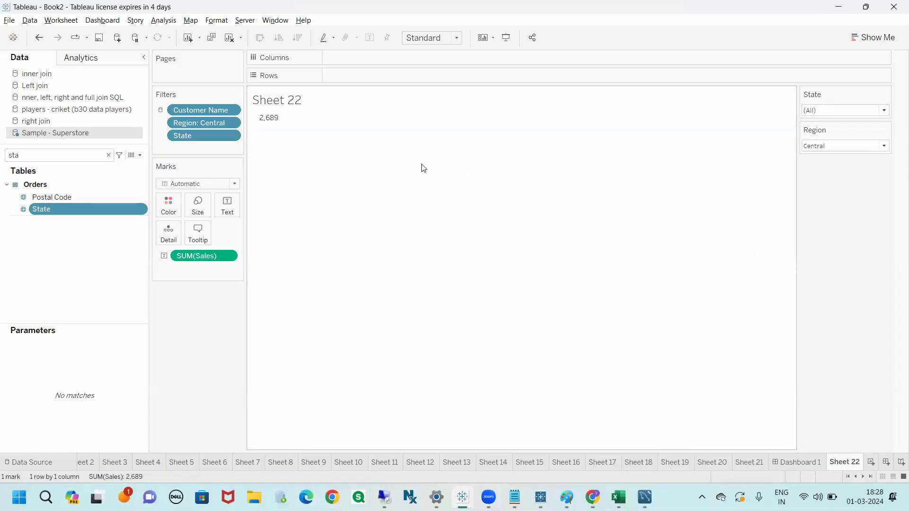
mouse_move(274, 125)
click(835, 111)
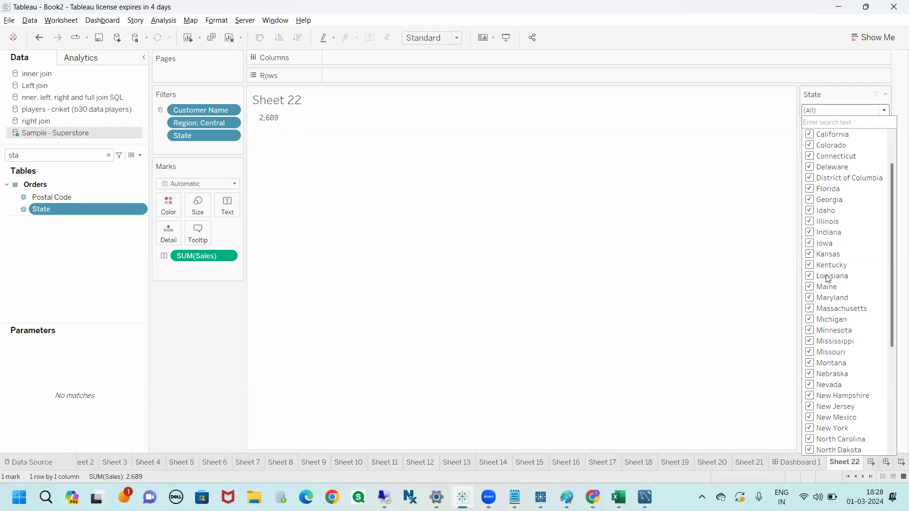
scroll(827, 279, up, 2)
click(775, 165)
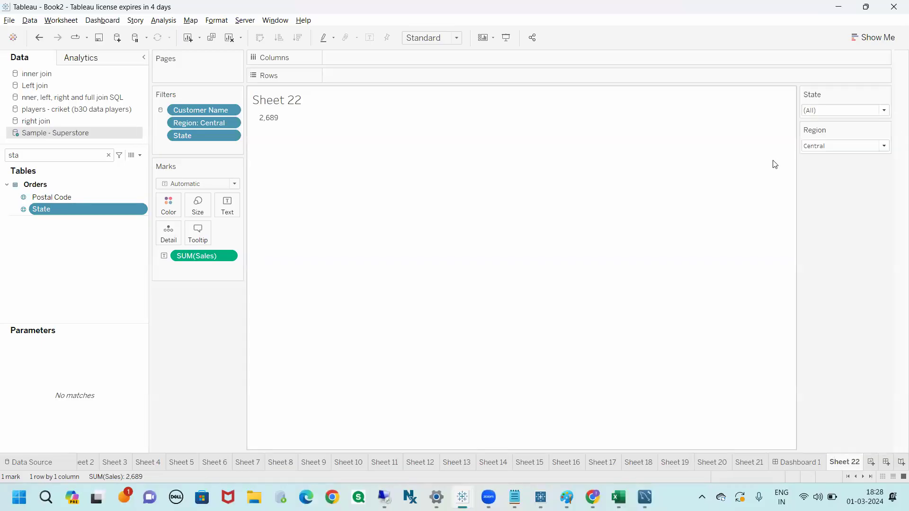
click(818, 150)
click(818, 150)
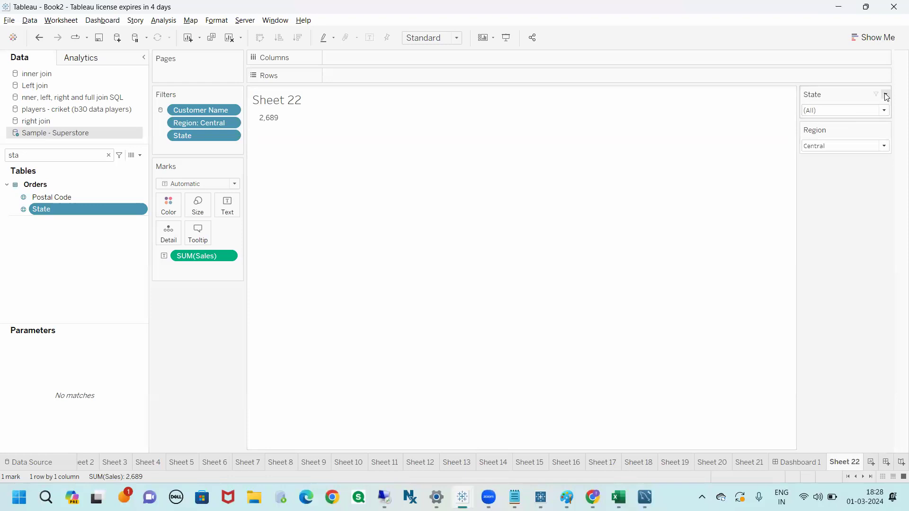
Step: Set the State filter to Only Relevant Values and check its list of states
click(886, 94)
click(794, 278)
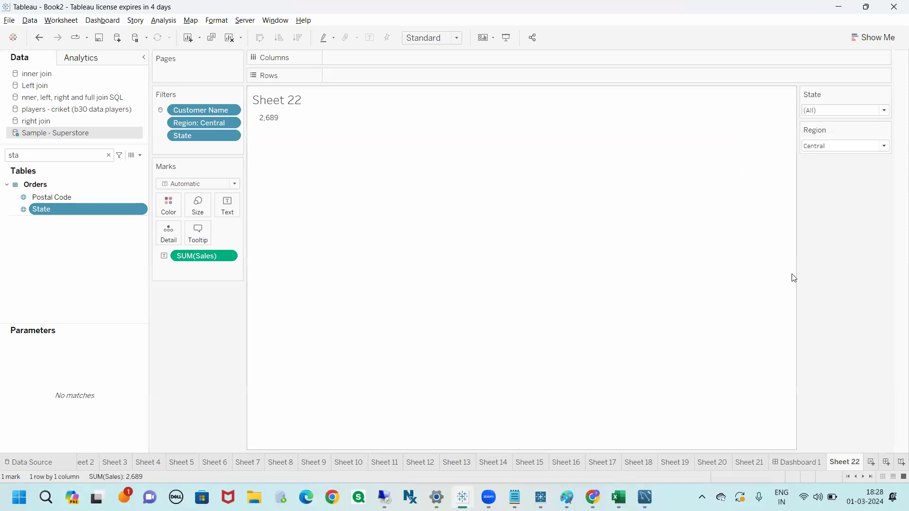
click(833, 113)
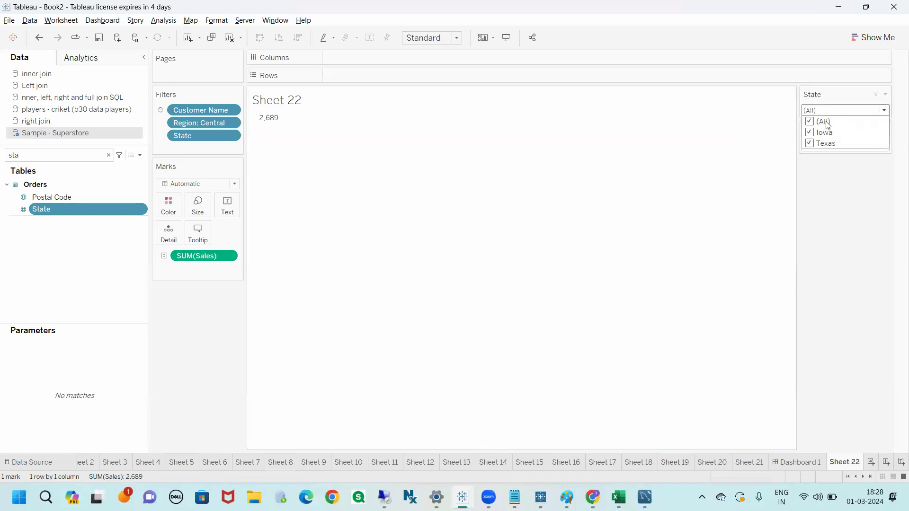
click(818, 174)
click(831, 114)
click(829, 186)
Step: Remove the Customer Name filter from the sheet and recheck the states listed in the State filter
drag(212, 114, 189, 339)
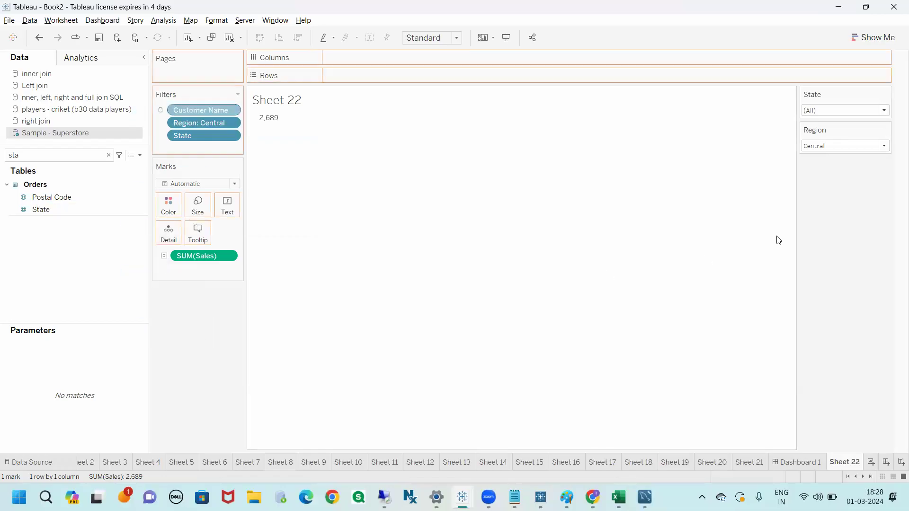
click(811, 112)
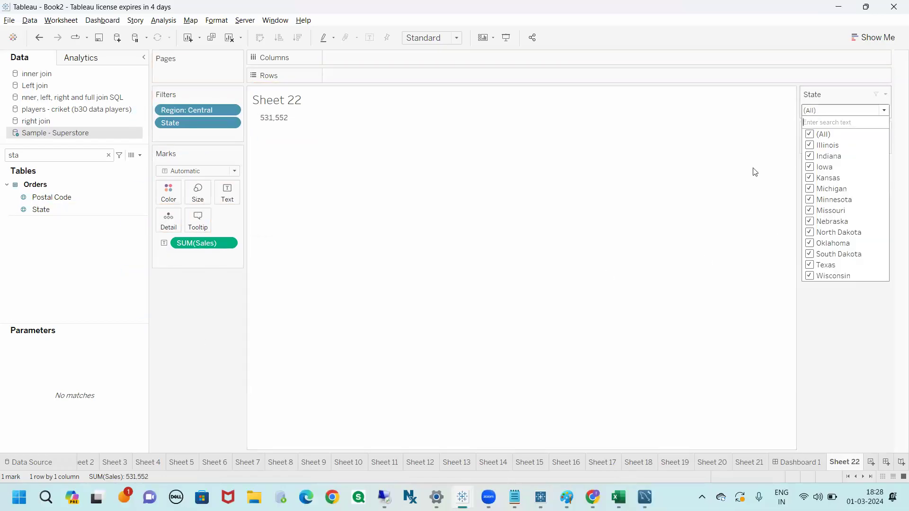
click(756, 172)
click(823, 112)
click(756, 175)
Step: Change the Region filter's selection to East only and check the states listed in the State filter
click(817, 149)
click(811, 169)
click(811, 179)
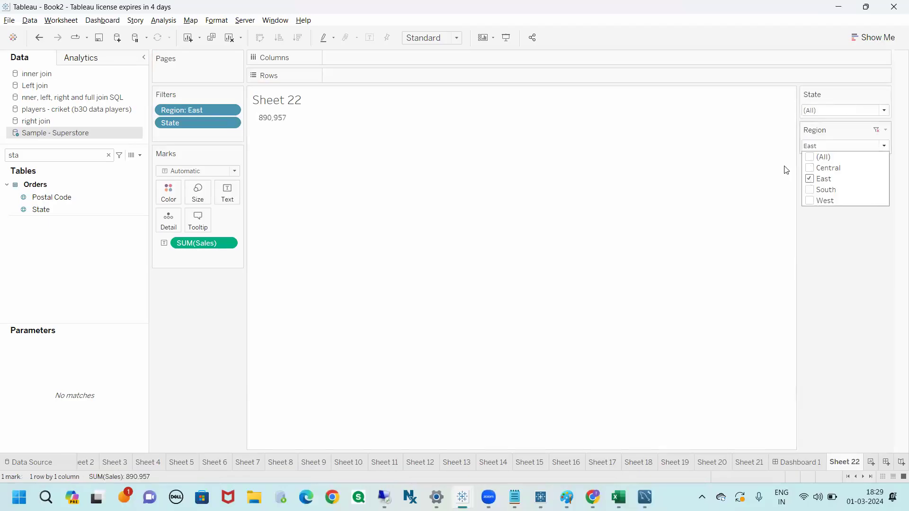
click(824, 110)
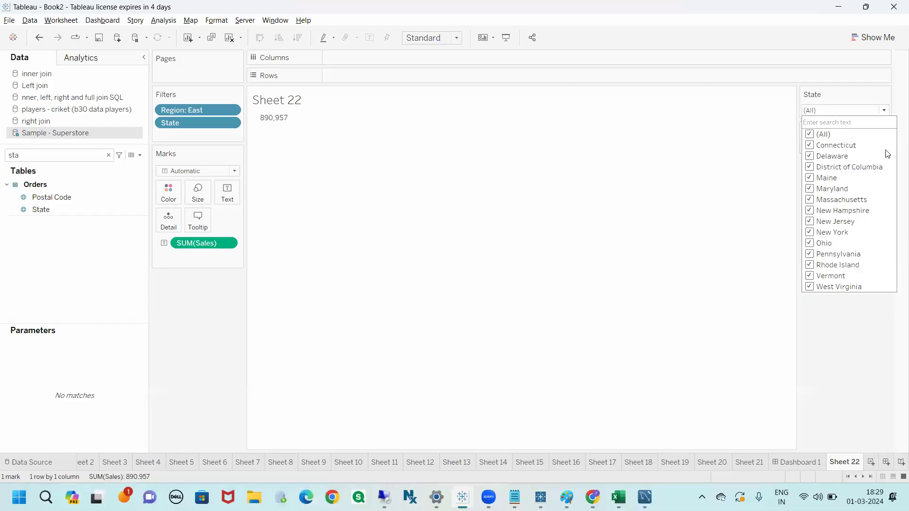
click(702, 200)
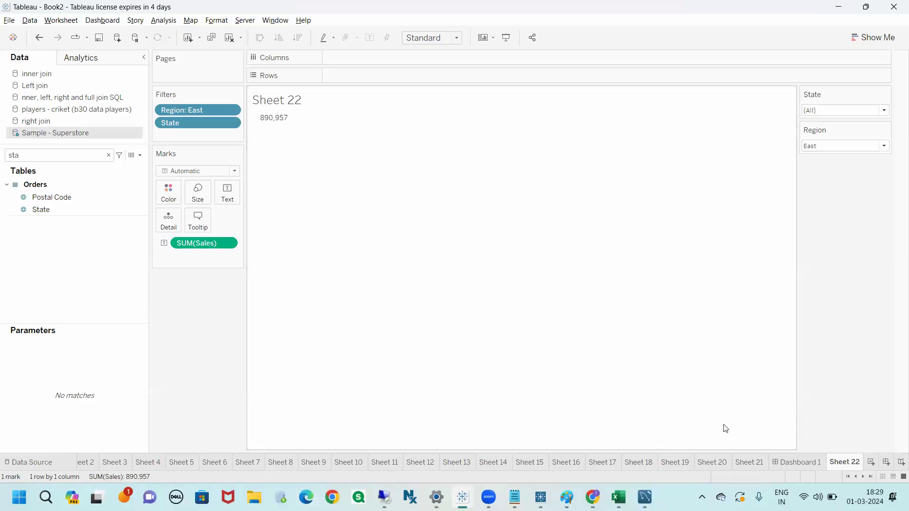
Step: Open Dashboard 1 and check which filters are available for Sheet 19
click(795, 463)
click(720, 276)
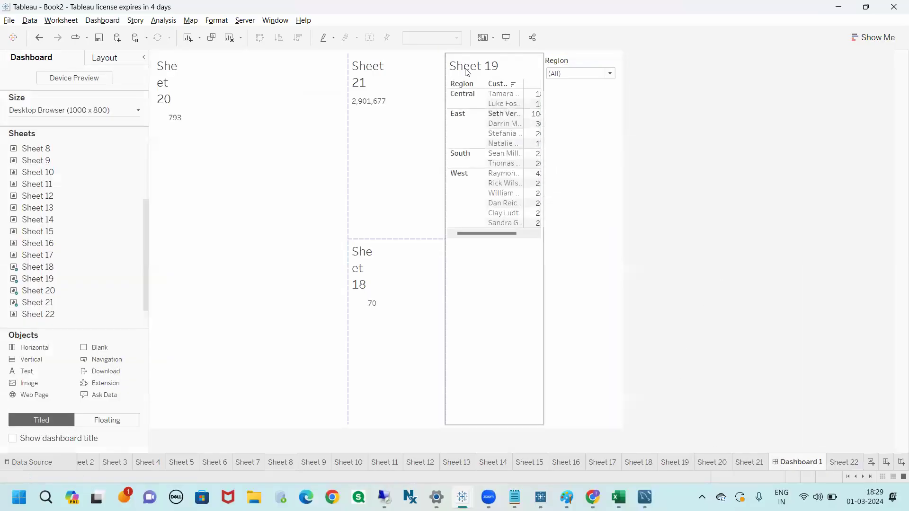
click(490, 71)
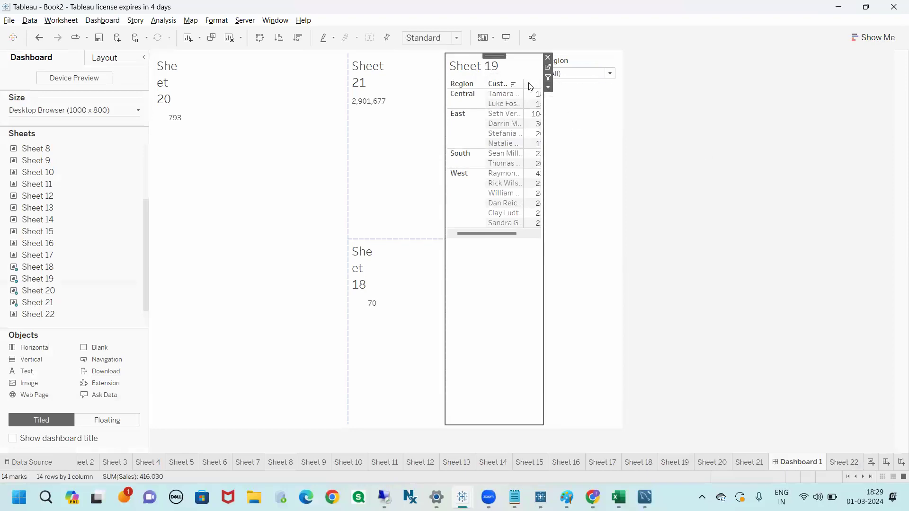
click(548, 87)
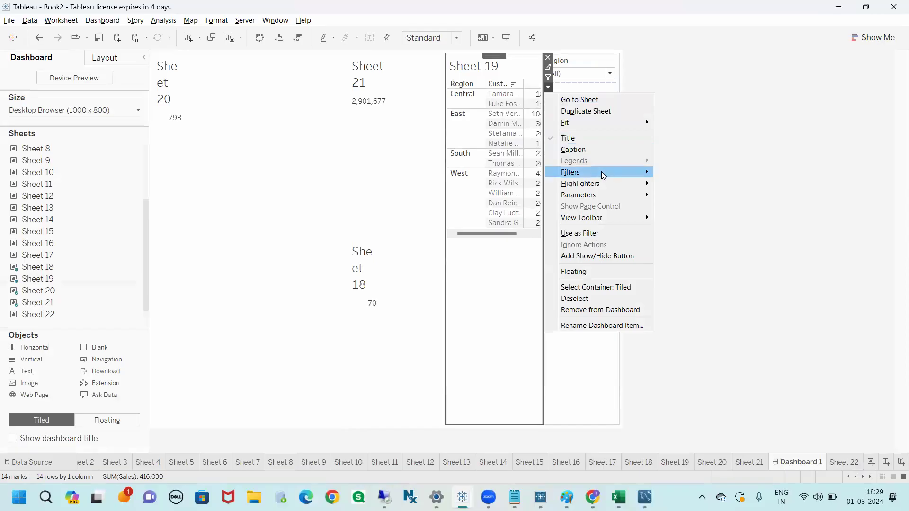
mouse_move(601, 172)
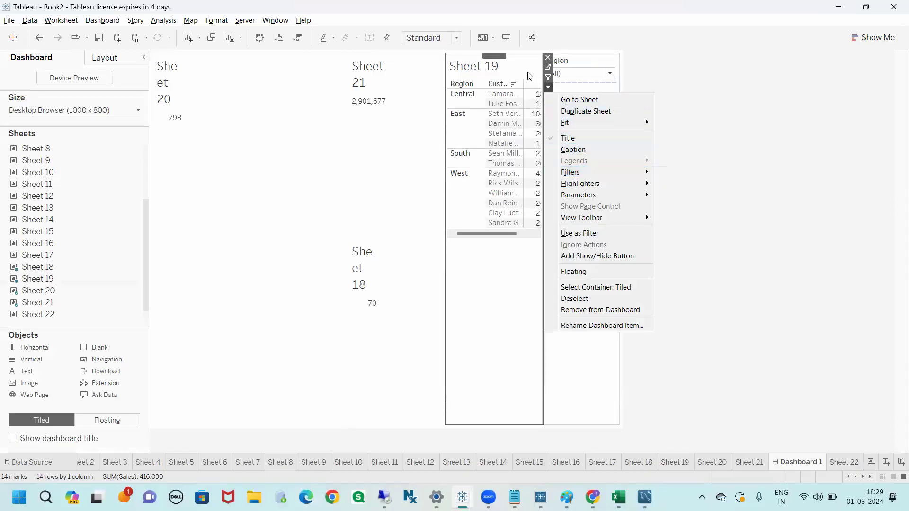
Step: Go to Sheet 19, search the data fields for "ca", and add Category as a filter using all values
click(549, 67)
click(97, 152)
text(ca)
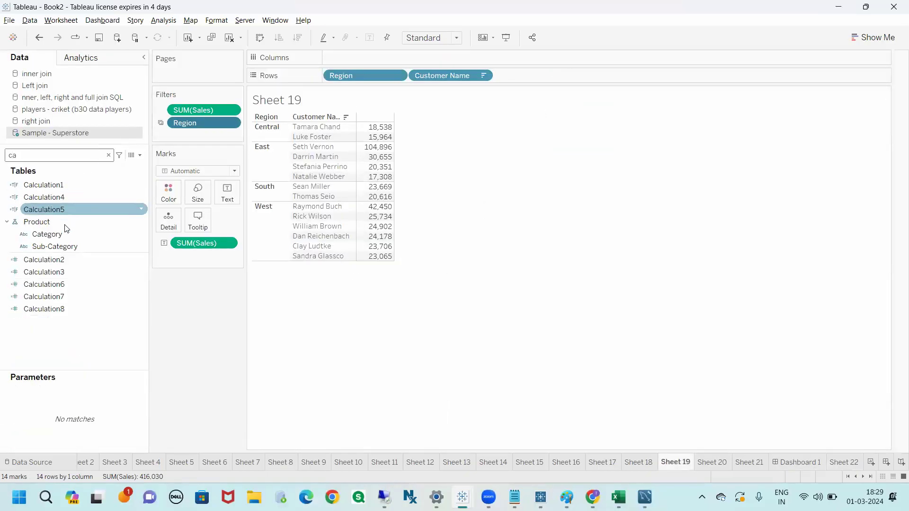
drag(86, 233, 184, 140)
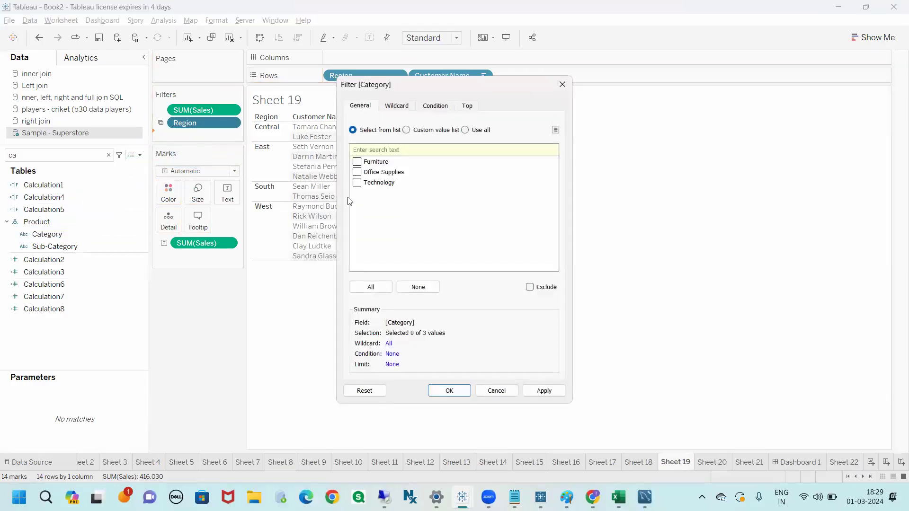
click(465, 130)
click(454, 391)
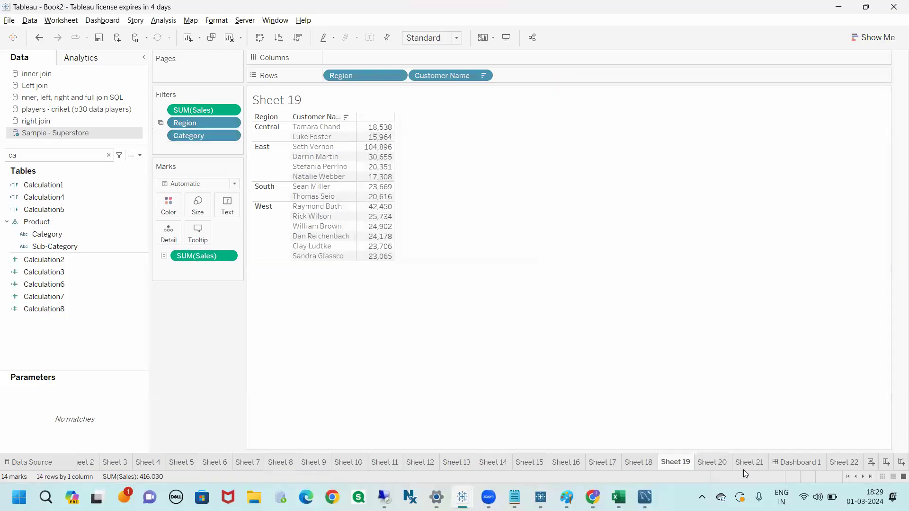
Step: Return to Dashboard 1 and show Sheet 19's Category filter on it
click(797, 462)
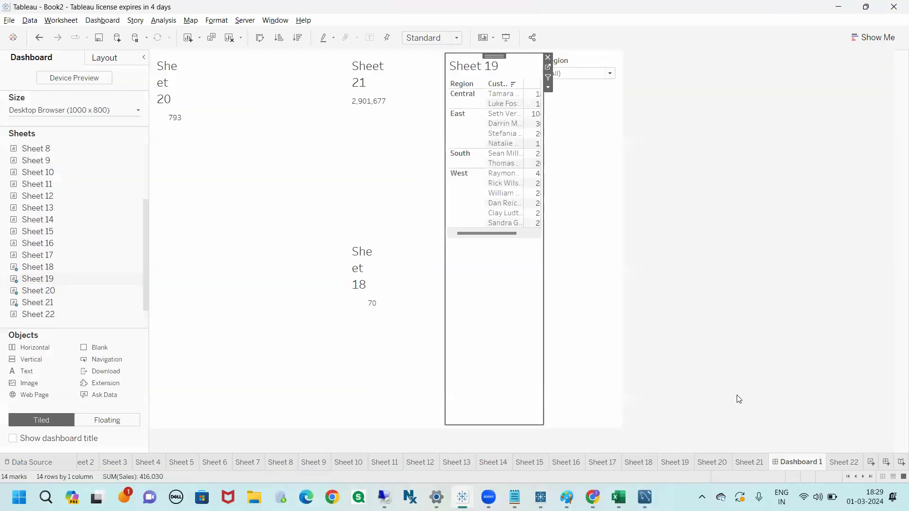
click(548, 88)
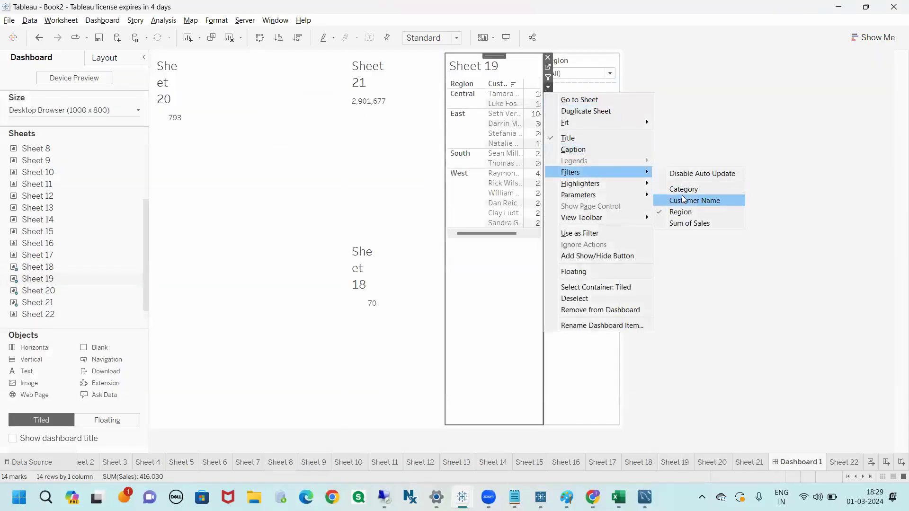
click(684, 189)
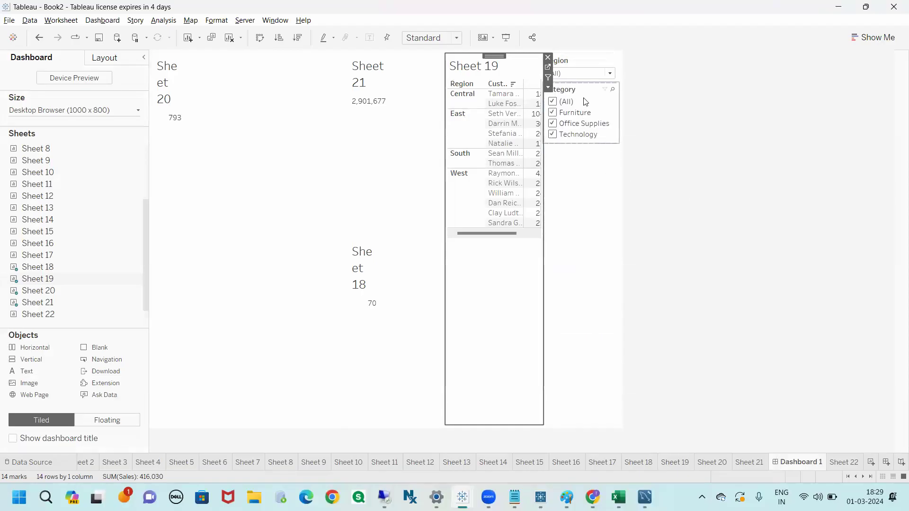
Step: Review the Apply to Worksheets options of the dashboard's Category filter
click(581, 94)
click(624, 106)
mouse_move(644, 130)
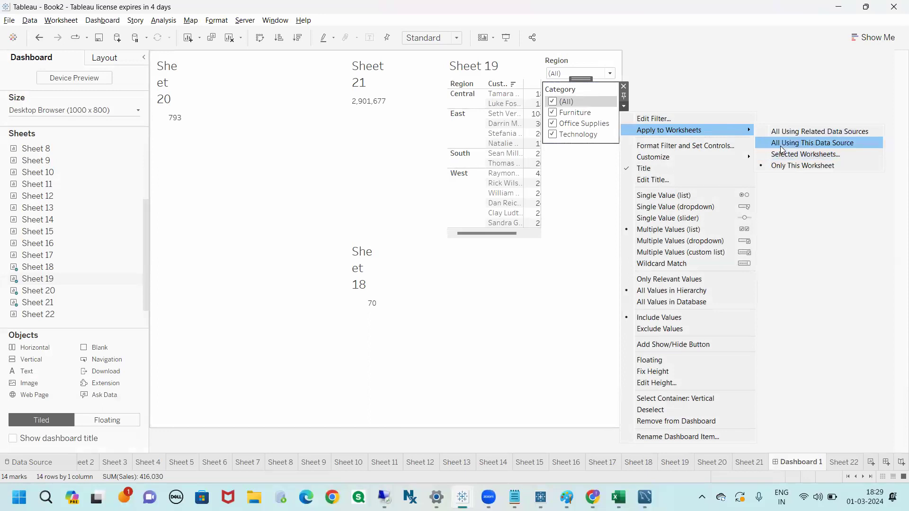
click(827, 224)
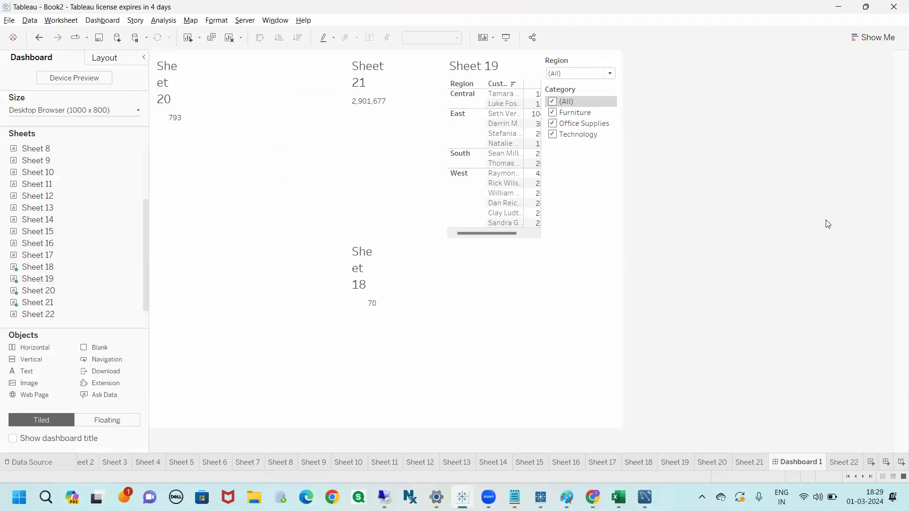
Step: Add a new worksheet, clear the field search, and choose Sample - Superstore as its data source
click(871, 464)
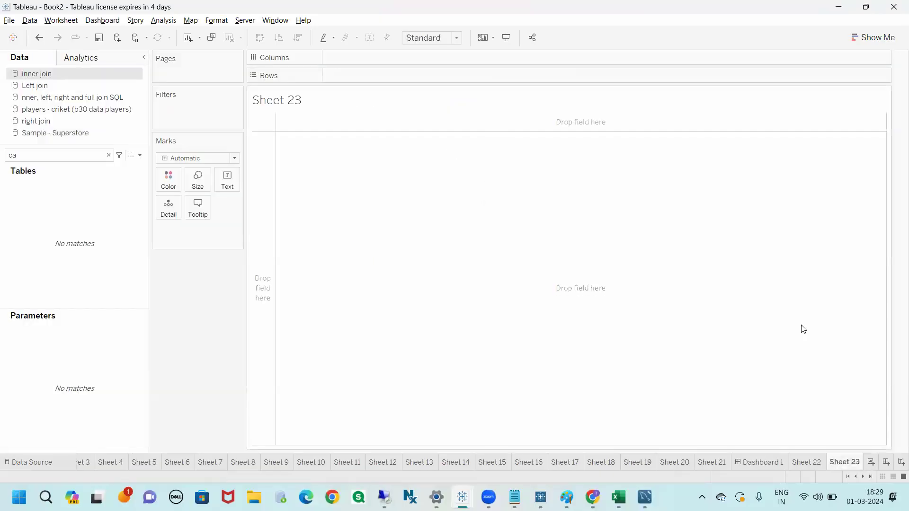
click(108, 155)
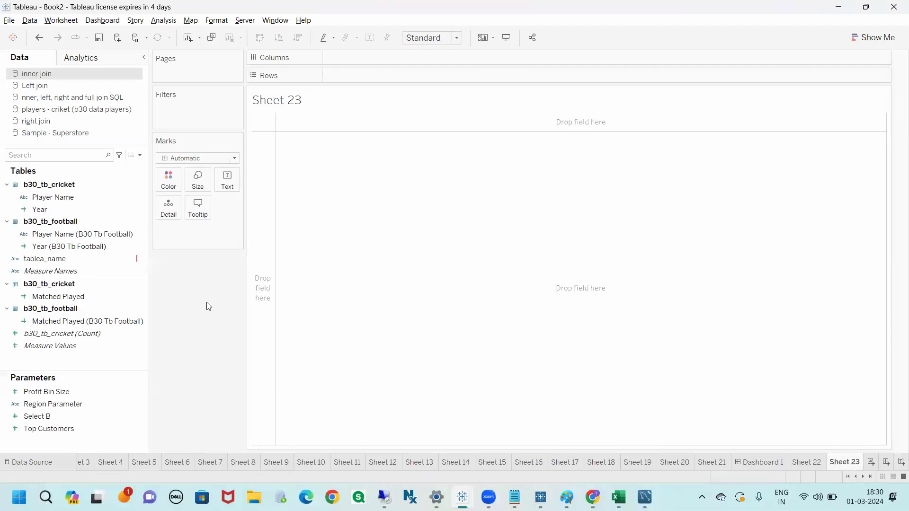
click(96, 135)
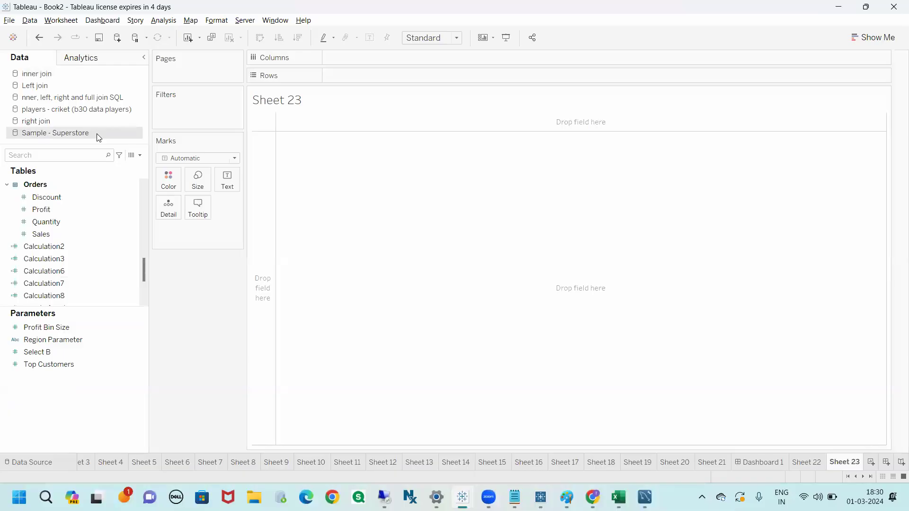
Step: Switch to the b30 data players workbook in Excel and add a blank sheet
mouse_move(617, 497)
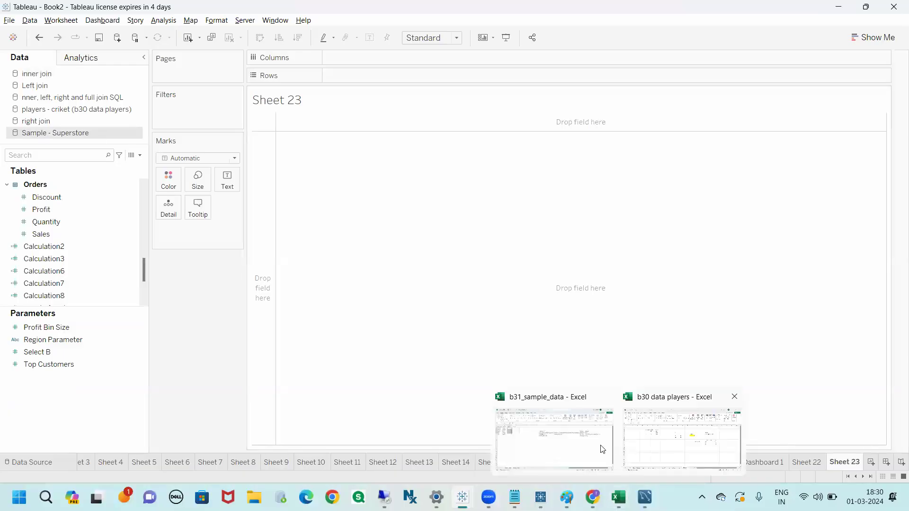
click(638, 451)
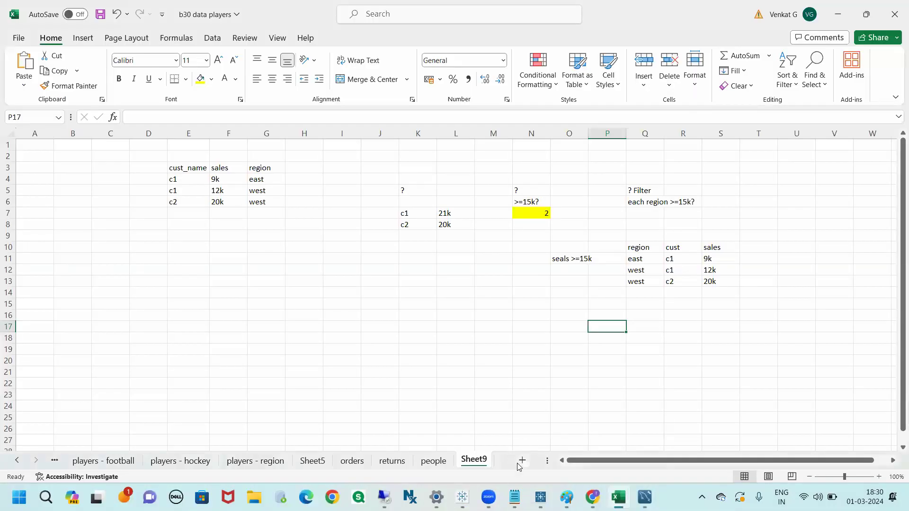
click(527, 461)
click(465, 386)
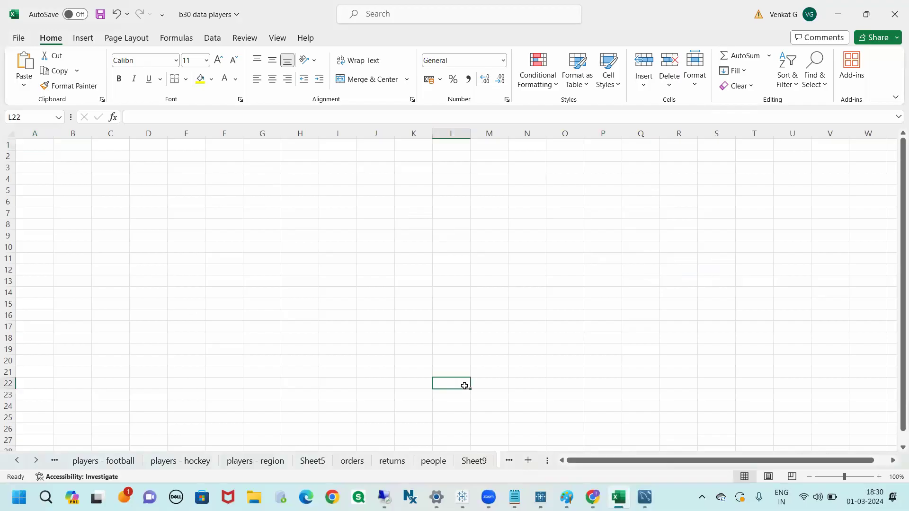
Step: Enter the column headers name, marks and branch in cells G4 to I4
click(250, 179)
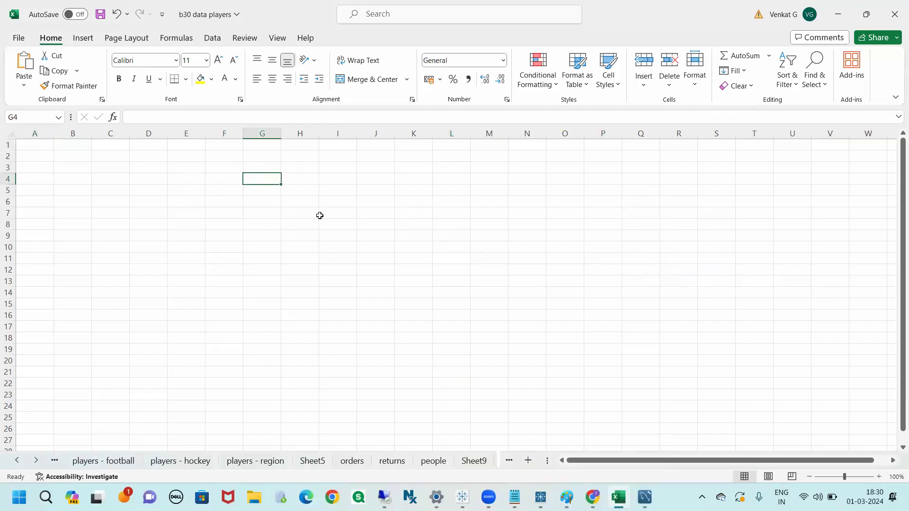
text(name)
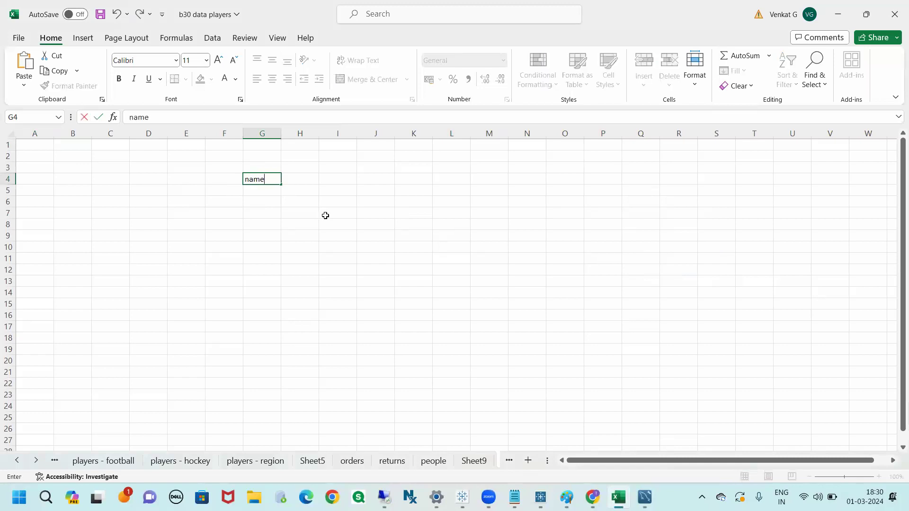
click(263, 192)
click(289, 176)
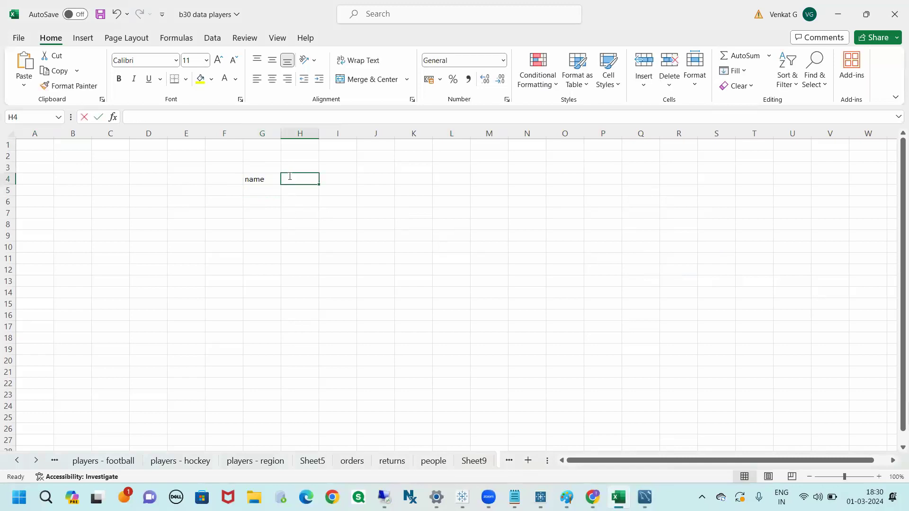
text(marks)
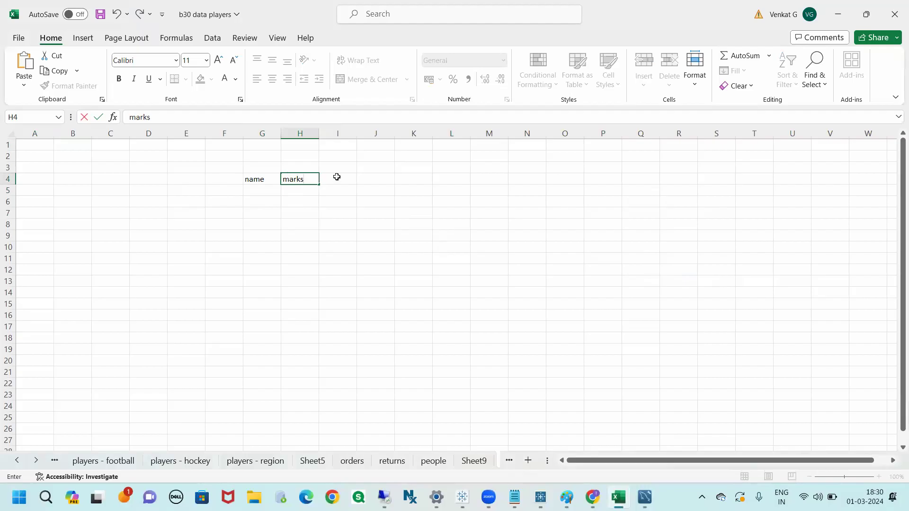
click(339, 176)
text(branch)
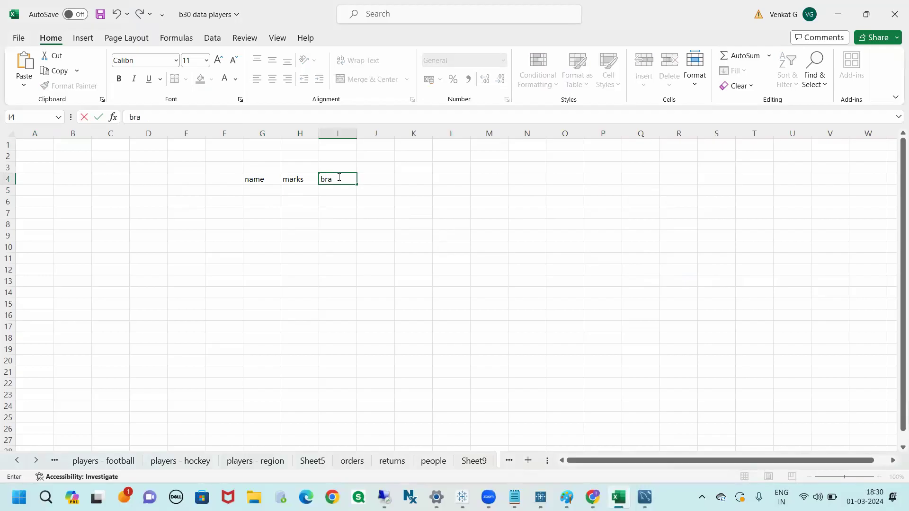
Step: Fill in the first record in row 5 with name a, marks 10 and branch ece
click(255, 190)
text(a)
click(290, 191)
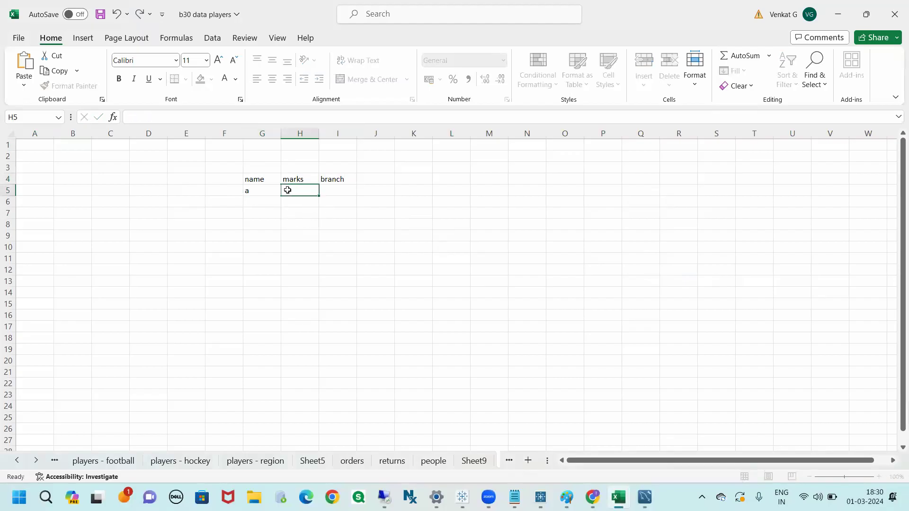
click(322, 190)
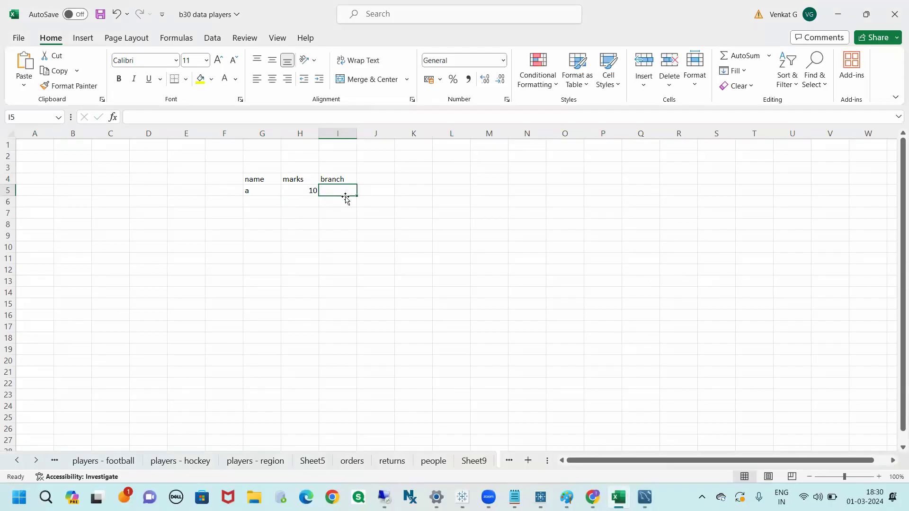
text(ece)
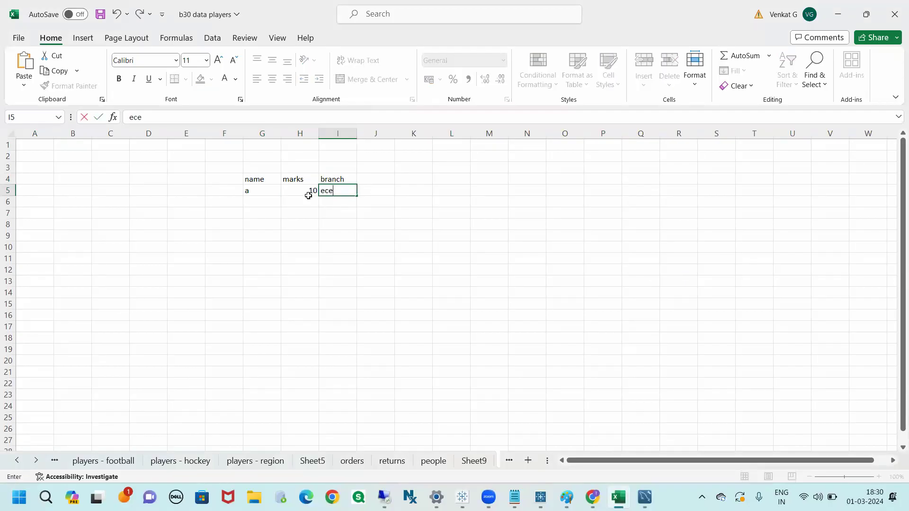
Step: Fill in the second record in row 6 with name a, marks 20 and branch cse
click(266, 200)
text(a)
click(301, 200)
text(20)
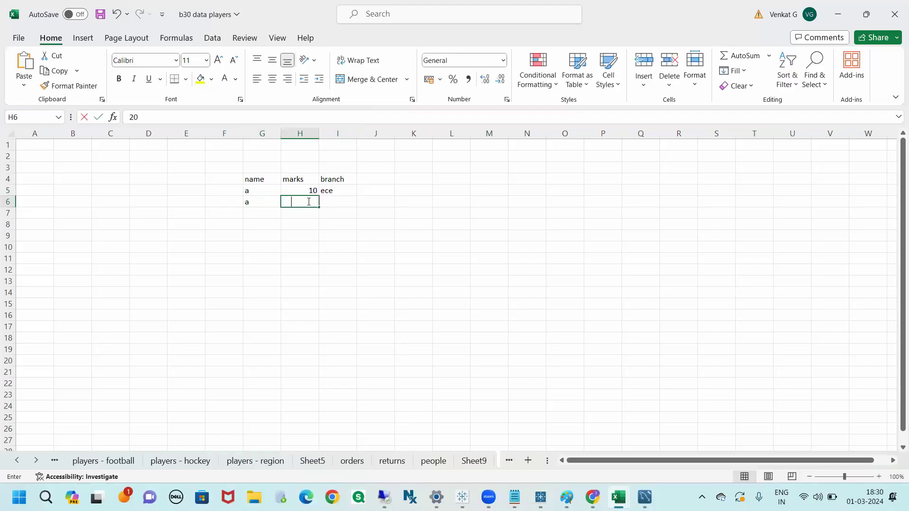
click(340, 197)
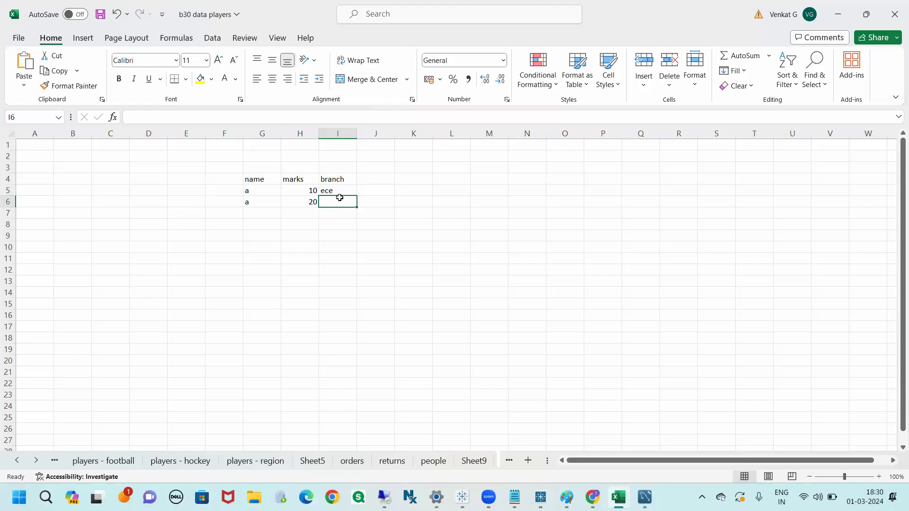
text(cse)
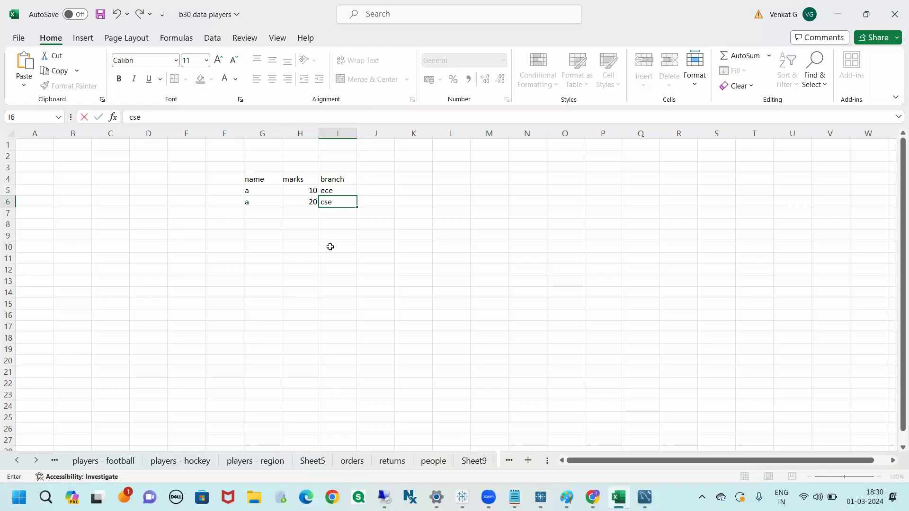
click(330, 247)
drag(251, 182, 330, 204)
click(308, 233)
Step: Start a third record in row 7 with name b and marks 15
click(273, 215)
text(b)
click(304, 211)
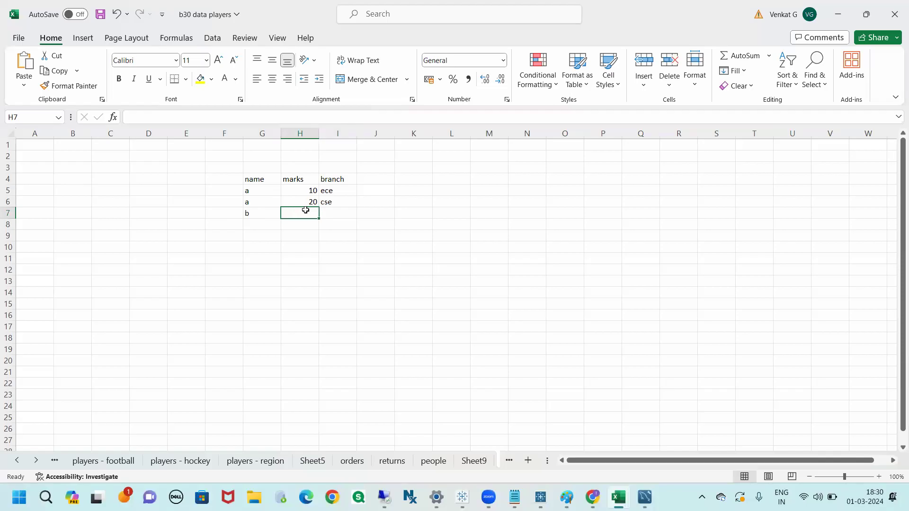
text(30)
click(329, 211)
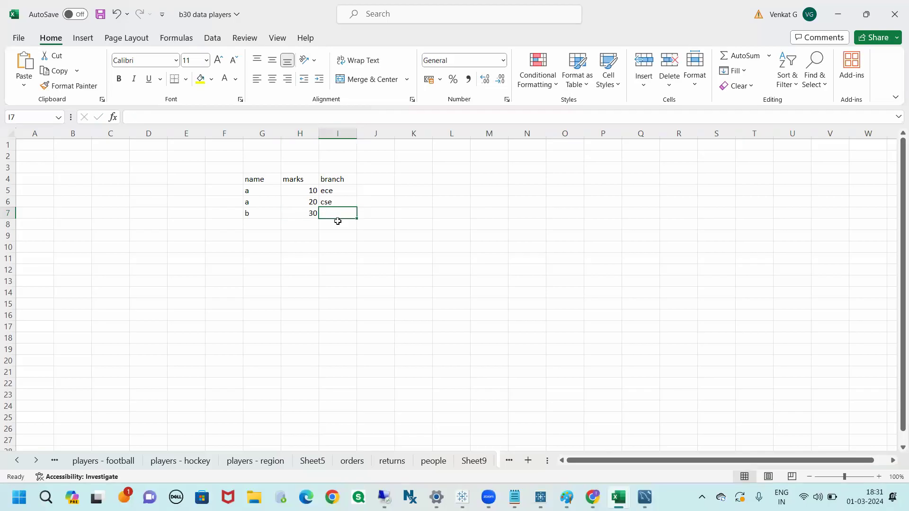
click(308, 213)
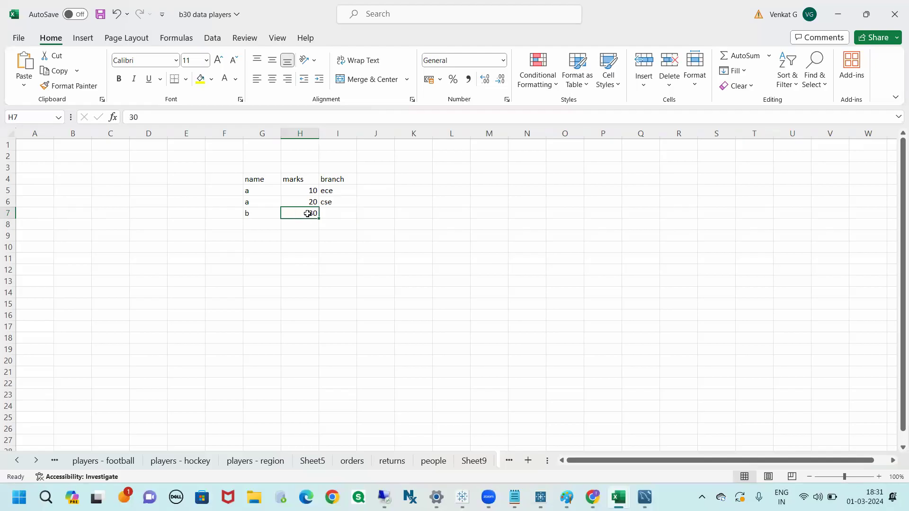
text(15)
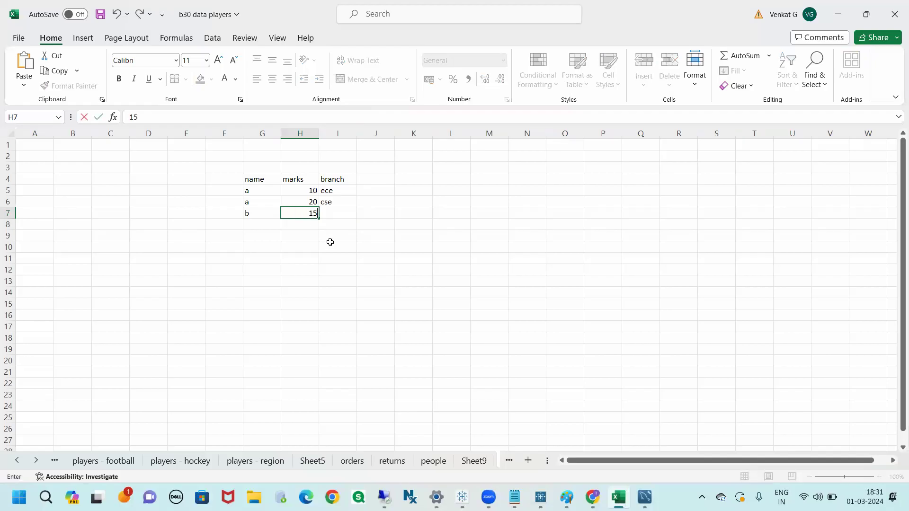
click(330, 243)
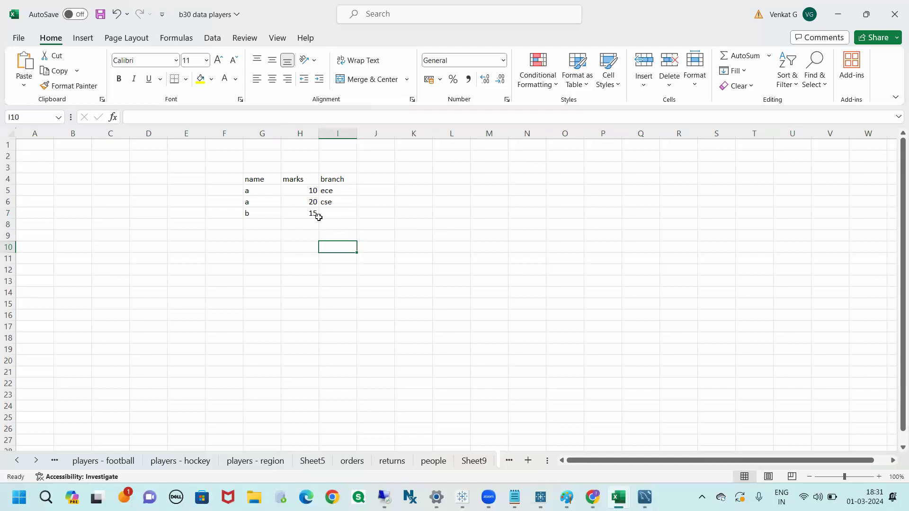
Step: Change the marks in row 6 to 8 and the marks for b in row 7 to 20
click(307, 203)
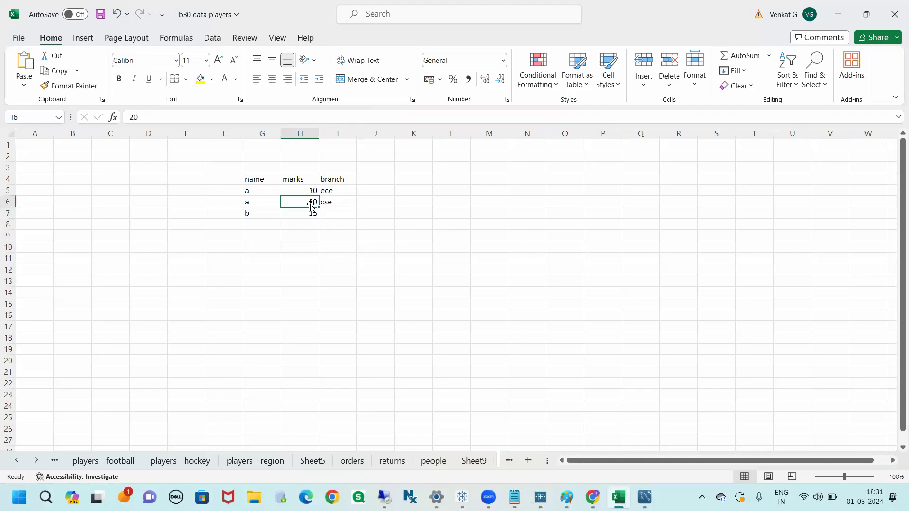
text(8)
click(336, 245)
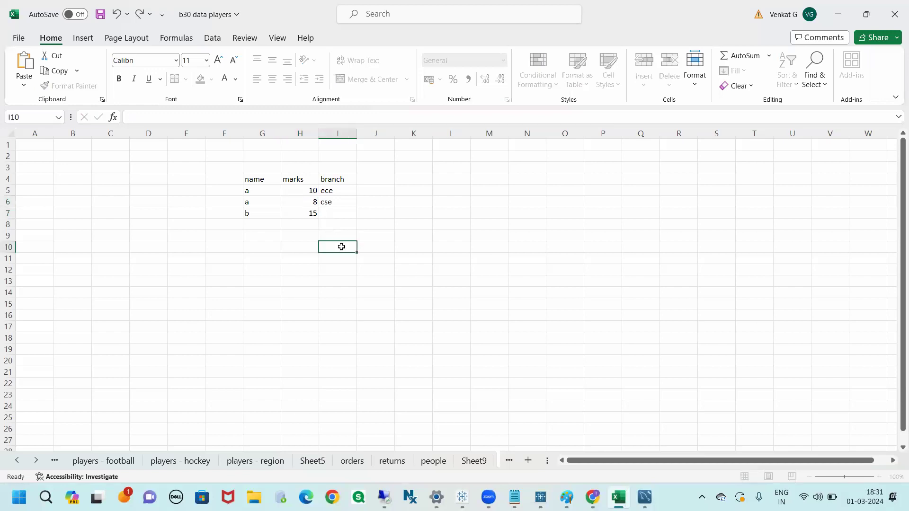
click(306, 215)
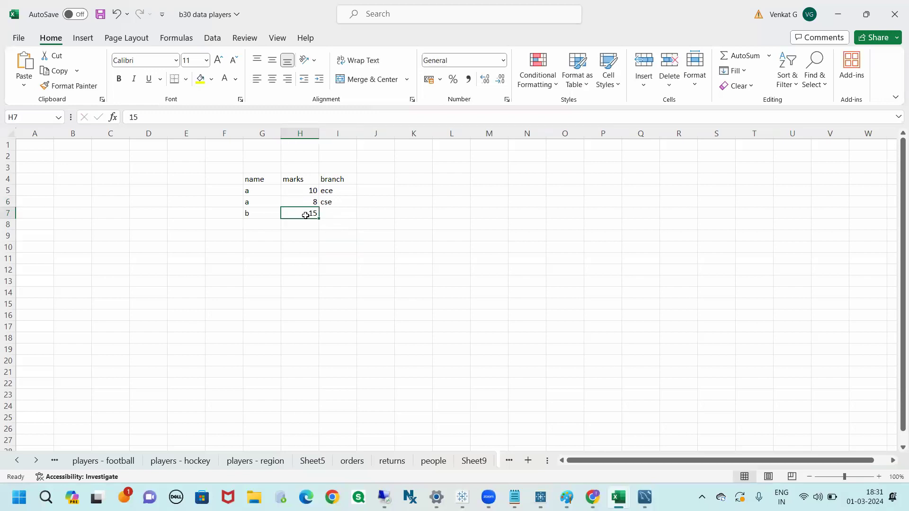
text(20)
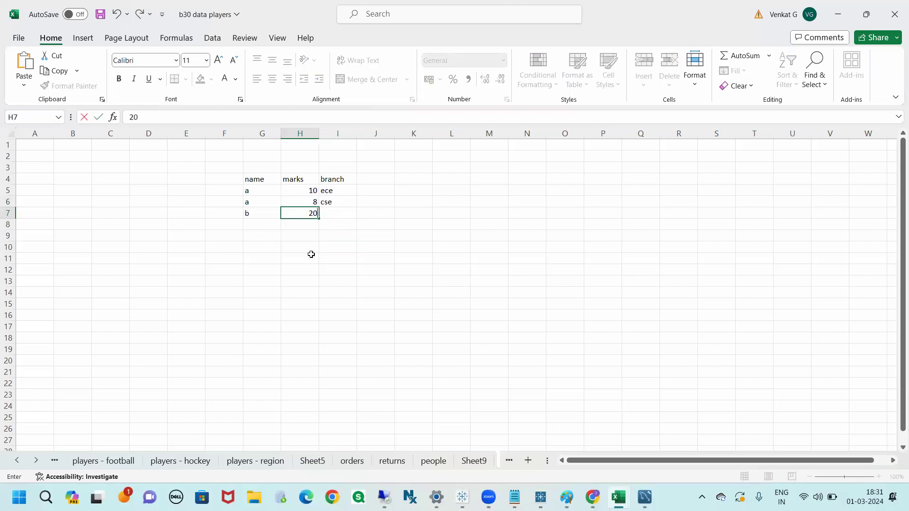
click(312, 254)
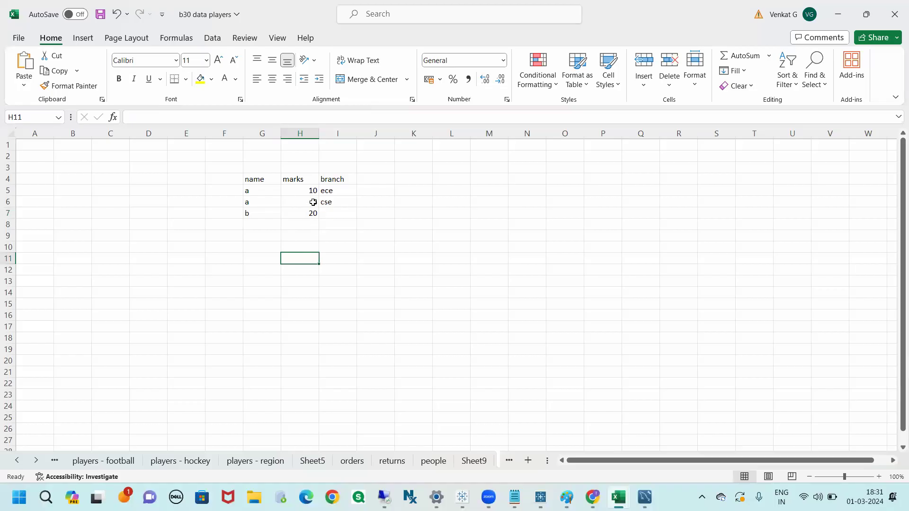
Step: Complete the record for b by entering cse as its branch
click(329, 213)
text(cse)
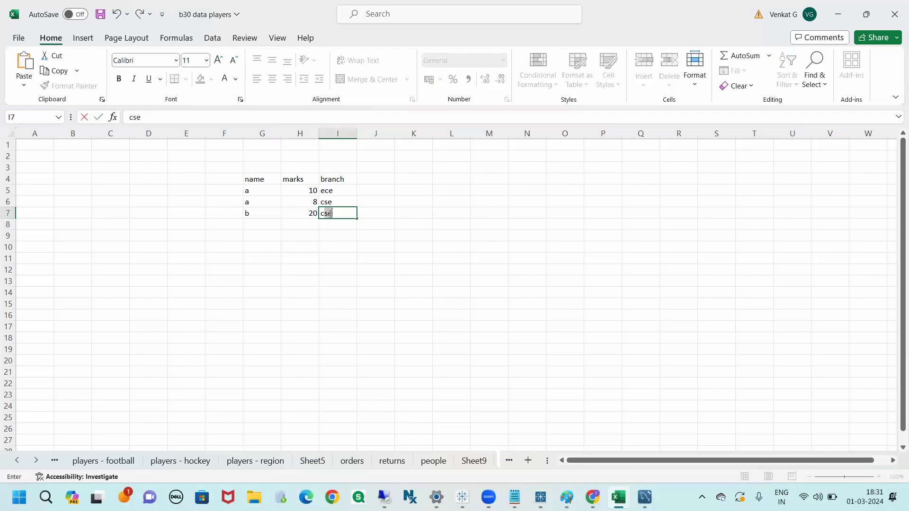
click(348, 259)
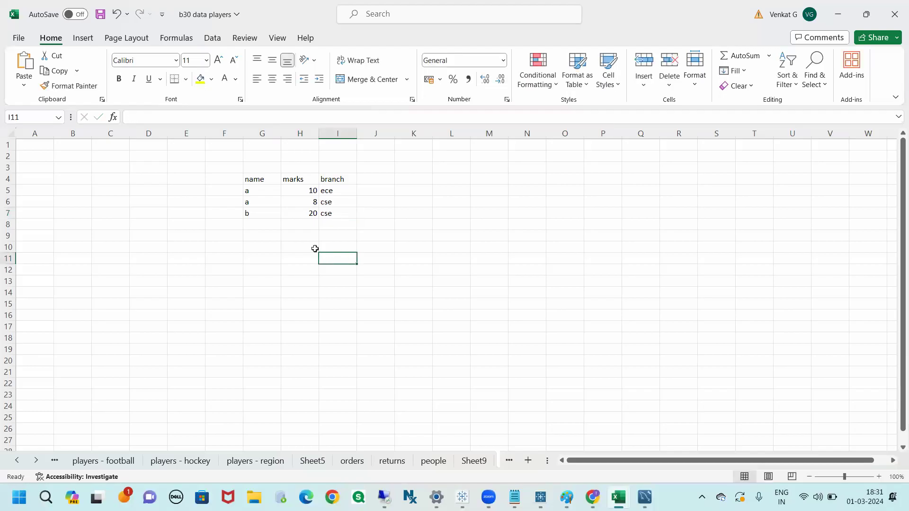
click(496, 218)
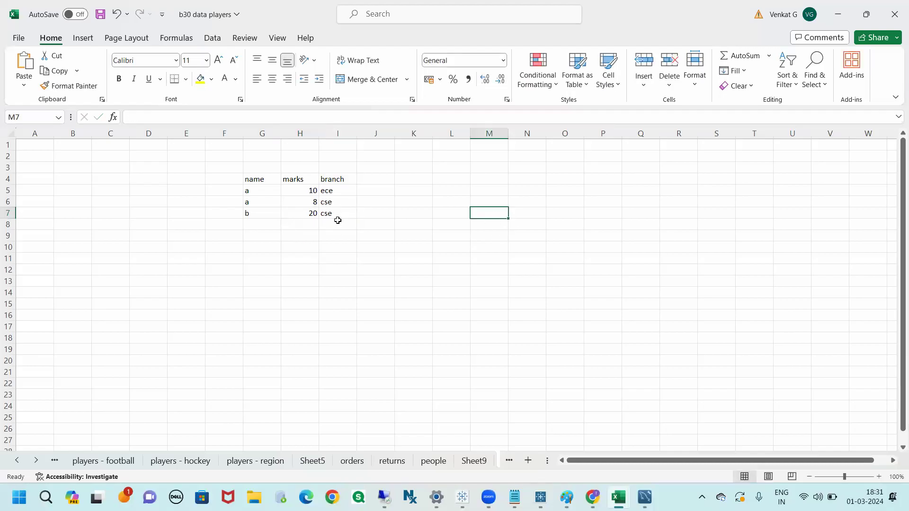
drag(249, 181, 328, 215)
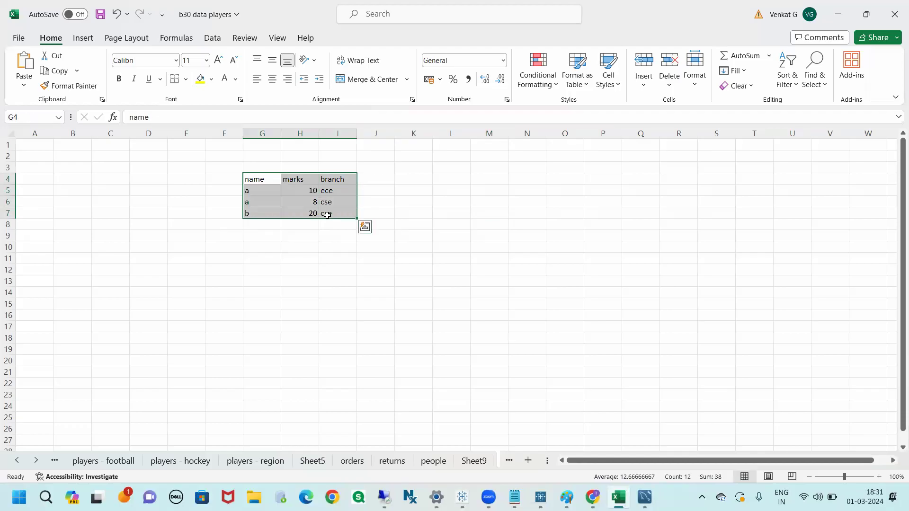
key(ctrl+q)
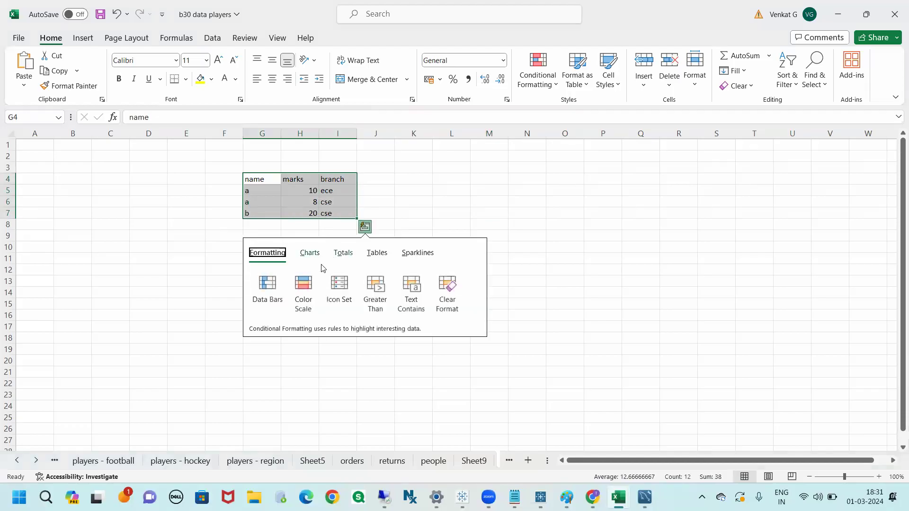
click(526, 232)
Step: Copy the table in G4:I7 and paste it into Tableau's Sheet 23 as a new data source
drag(260, 180, 328, 215)
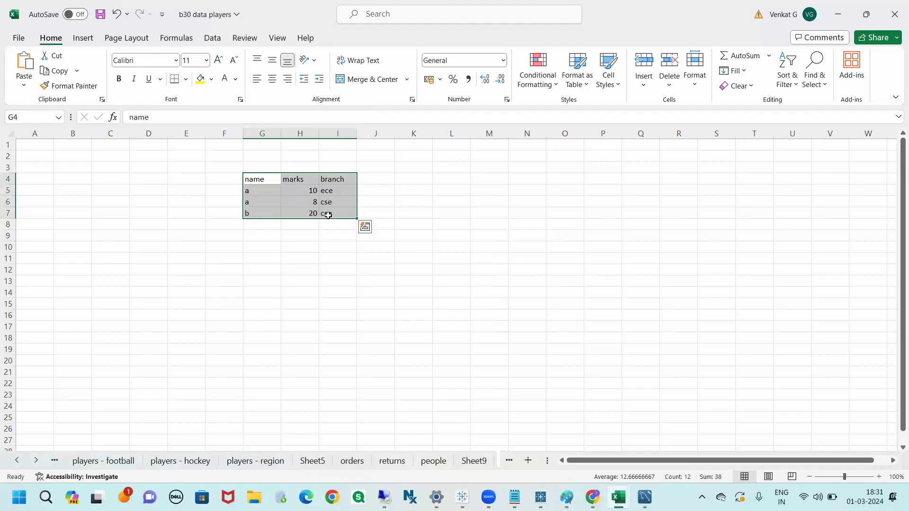
key(ctrl+c)
key(alt+Tab)
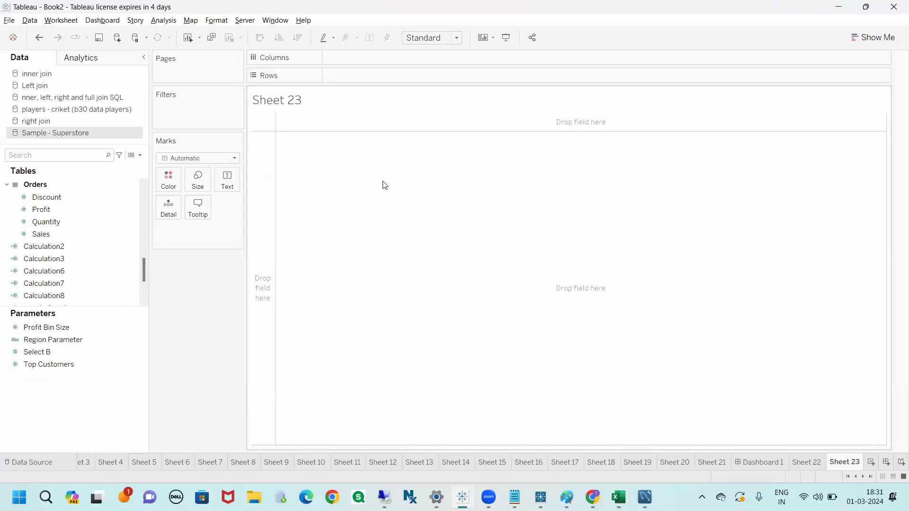
key(ctrl+v)
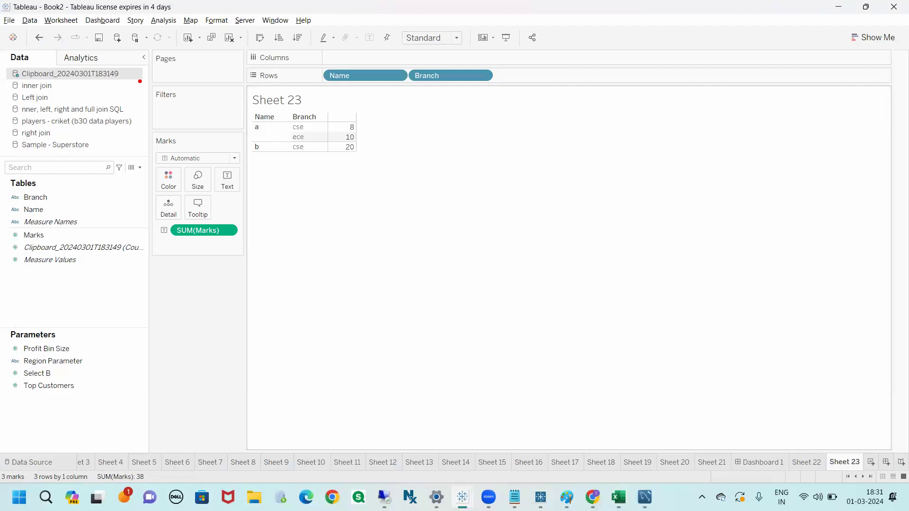
Step: Rename the pasted clipboard data source to top and remove Name and Branch from Sheet 23's rows
mouse_move(130, 75)
mouse_down()
mouse_move(72, 65)
mouse_move(1, 72)
mouse_move(84, 89)
mouse_move(132, 80)
mouse_move(234, 119)
mouse_move(238, 132)
mouse_move(419, 109)
mouse_move(246, 113)
mouse_up()
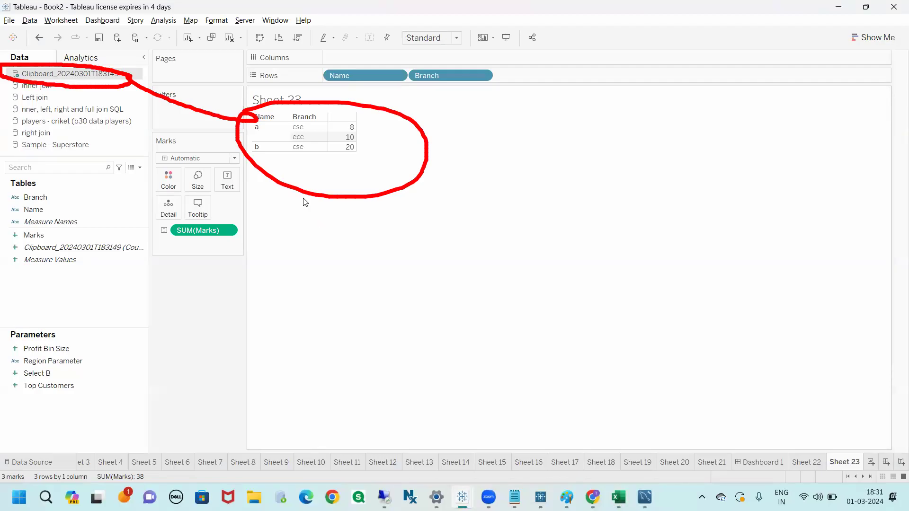
right_click(89, 73)
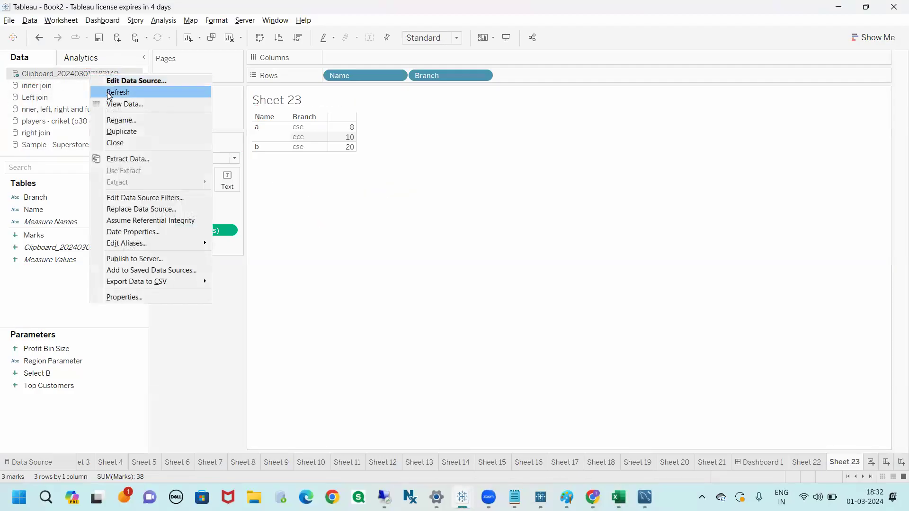
click(122, 120)
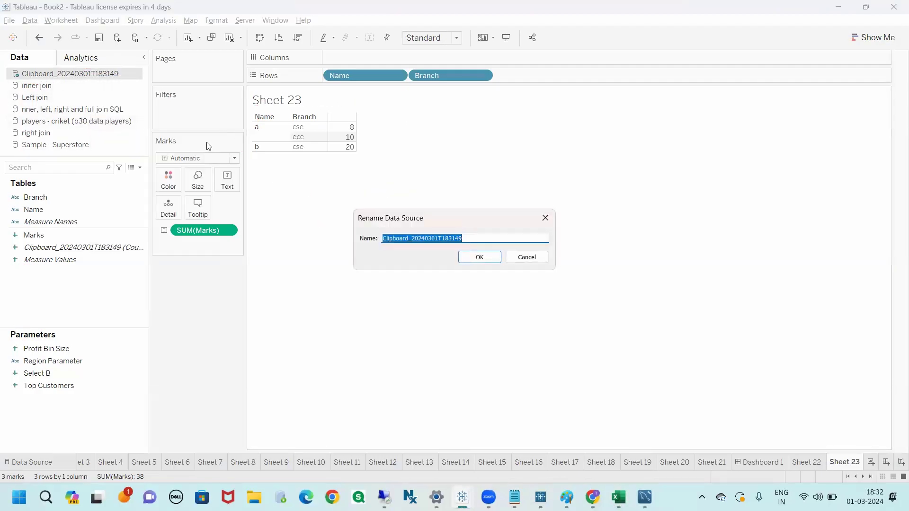
text(top)
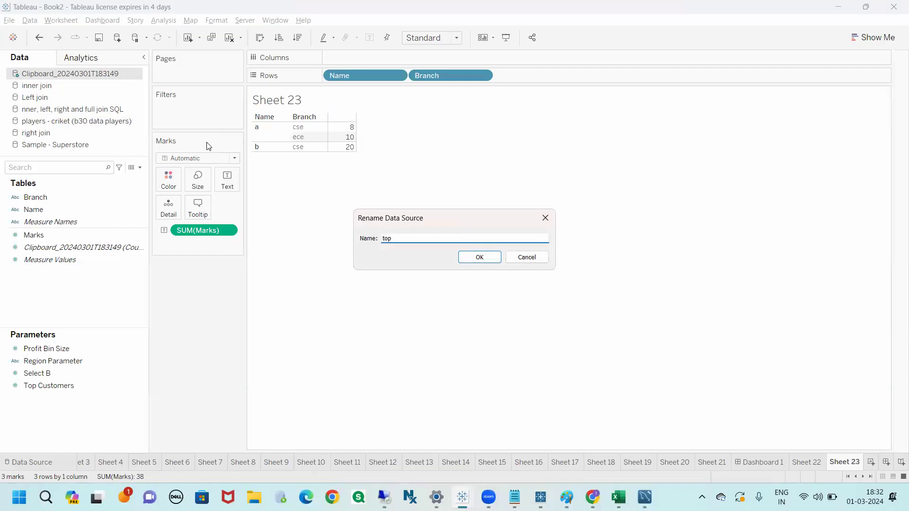
key(Return)
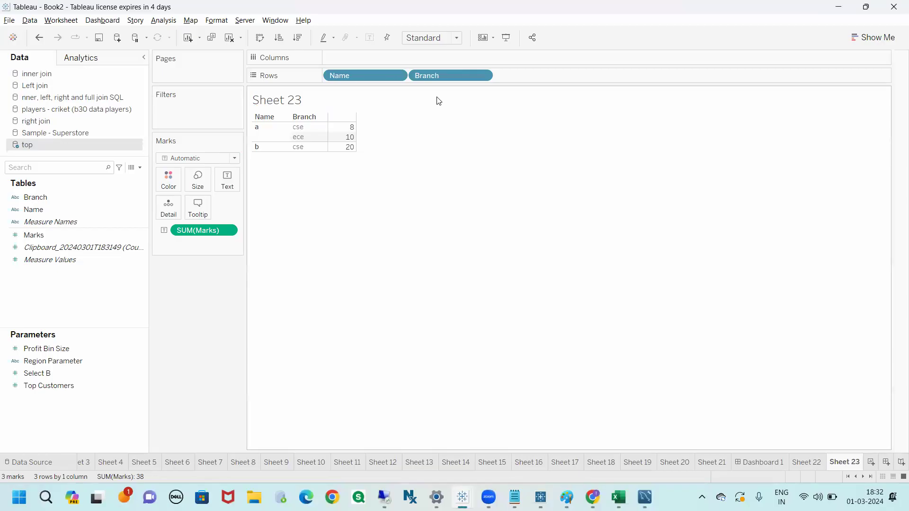
drag(431, 75, 407, 131)
drag(361, 76, 408, 179)
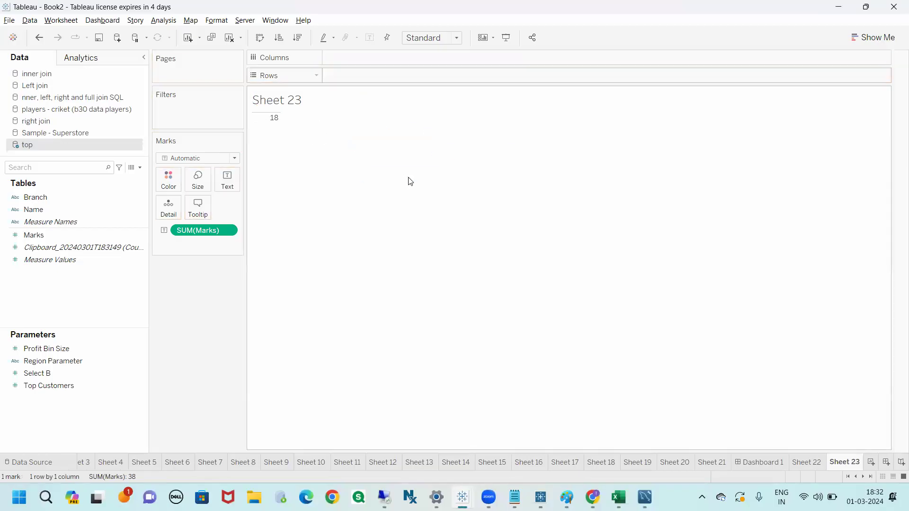
Step: Switch to the b30 data players workbook in Excel and enter marks totals in L7:M8: a with 18, b with 20
click(619, 497)
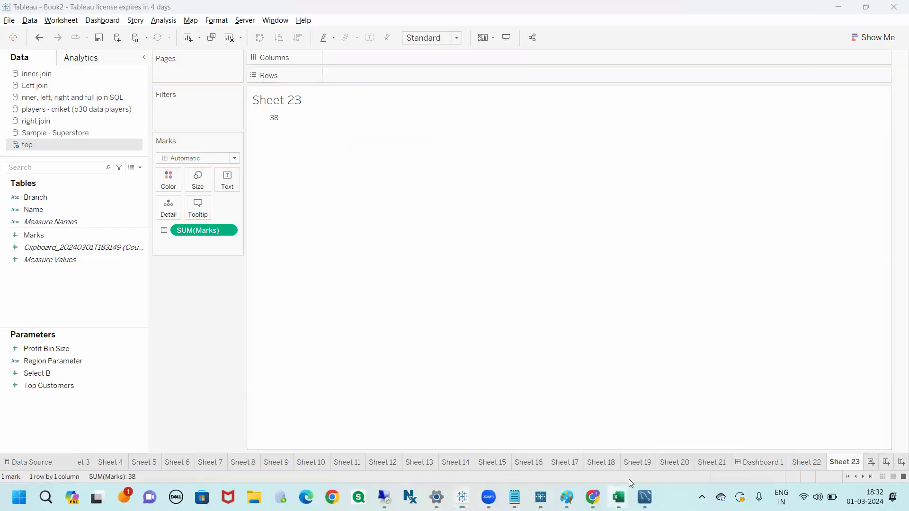
click(652, 439)
click(429, 297)
click(455, 209)
text(a)
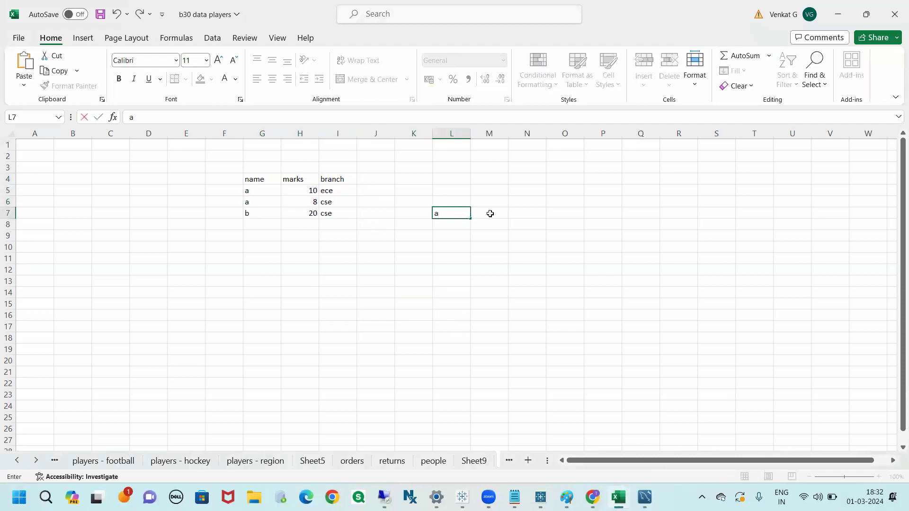
click(490, 214)
text(18)
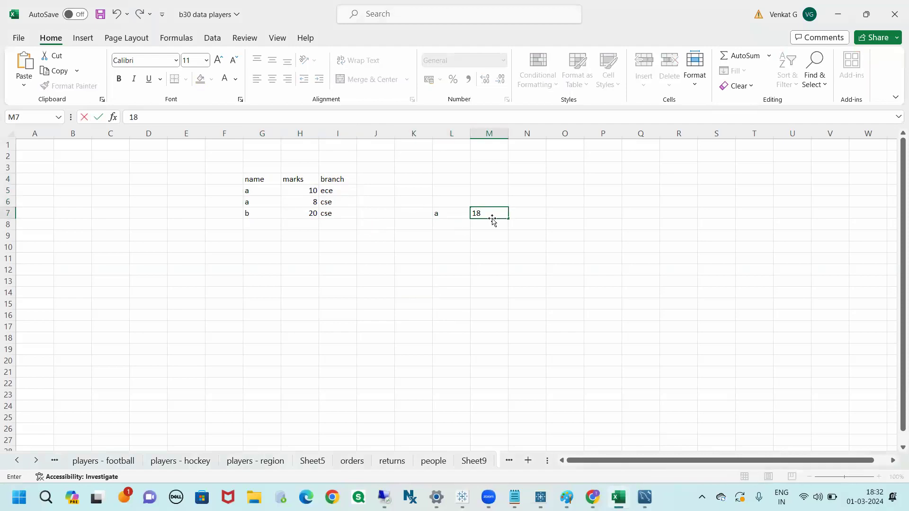
click(461, 227)
text(b)
click(496, 224)
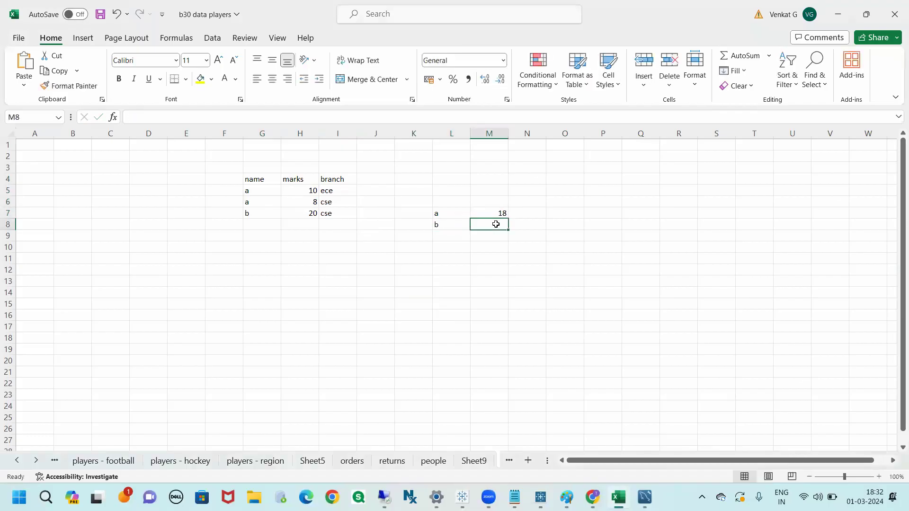
text(20)
click(506, 302)
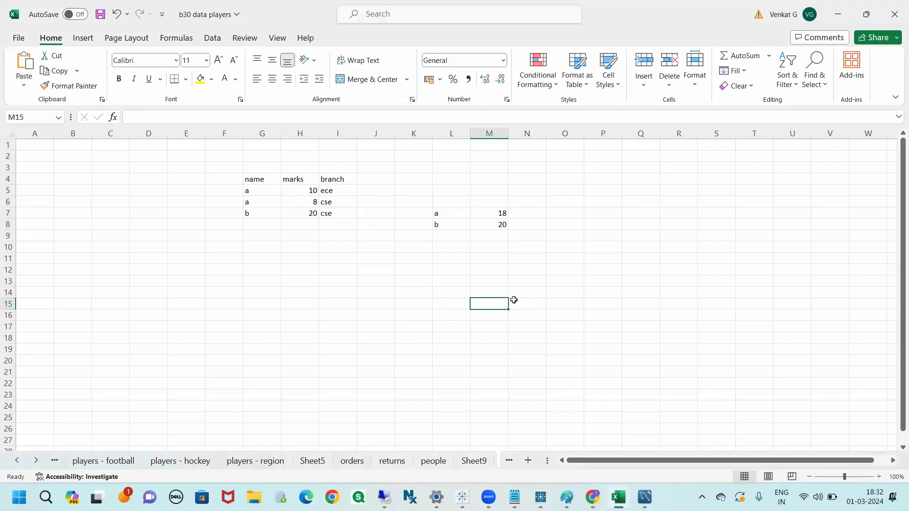
Step: Change the marks in row 6 to 12 and the total for a in M7 to 22
click(314, 202)
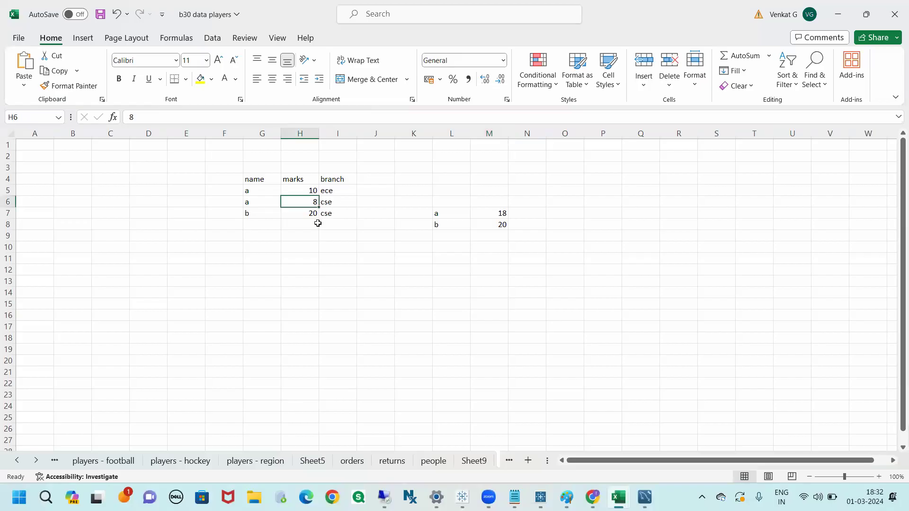
text(12)
click(359, 268)
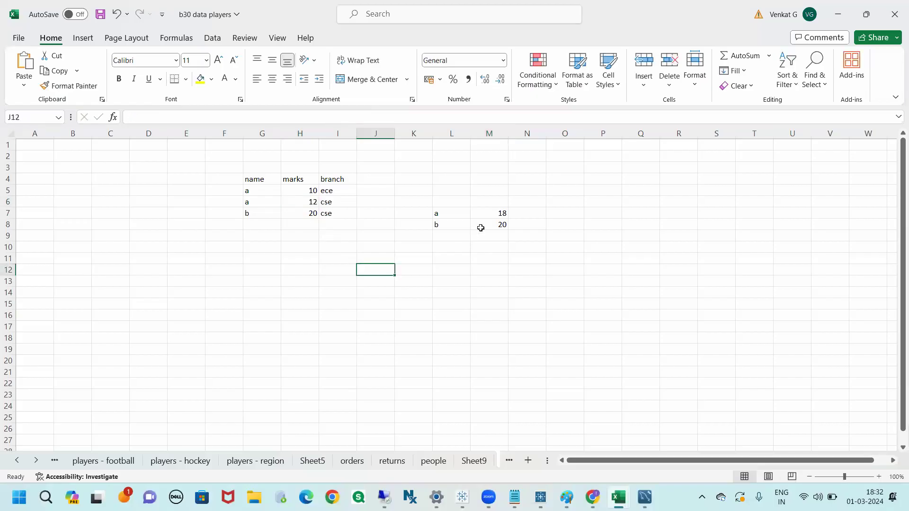
click(495, 213)
key(F2)
click(519, 270)
Step: Copy the table in G4:I7, clear Tableau's Sheet 23, and paste the table there as a new data source
drag(265, 179, 332, 213)
key(ctrl+c)
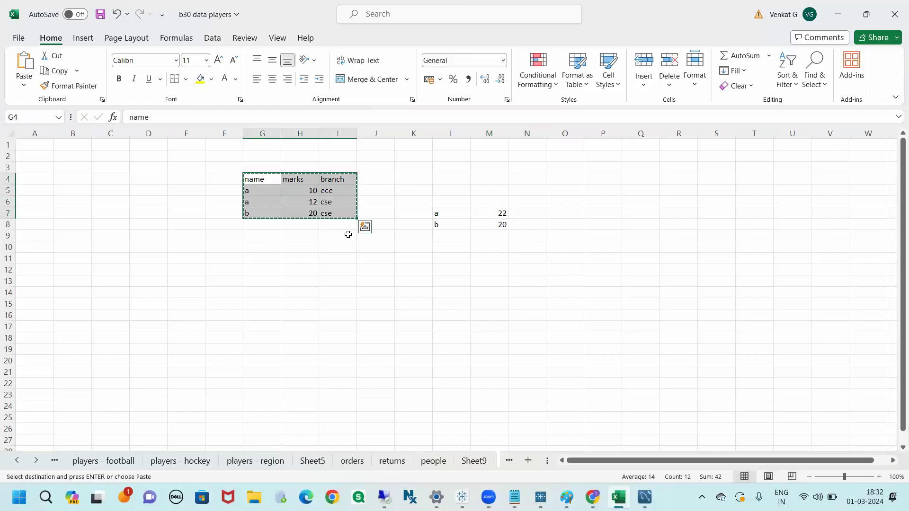
key(alt+Tab)
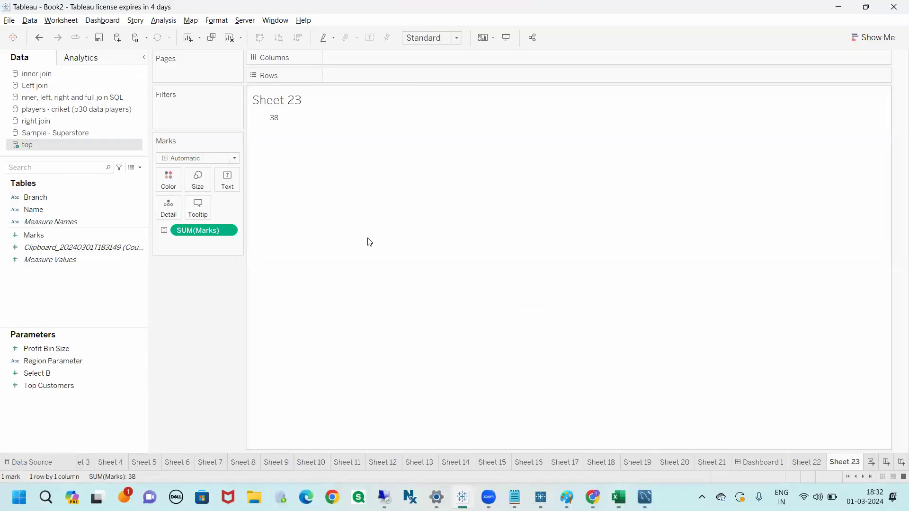
click(229, 38)
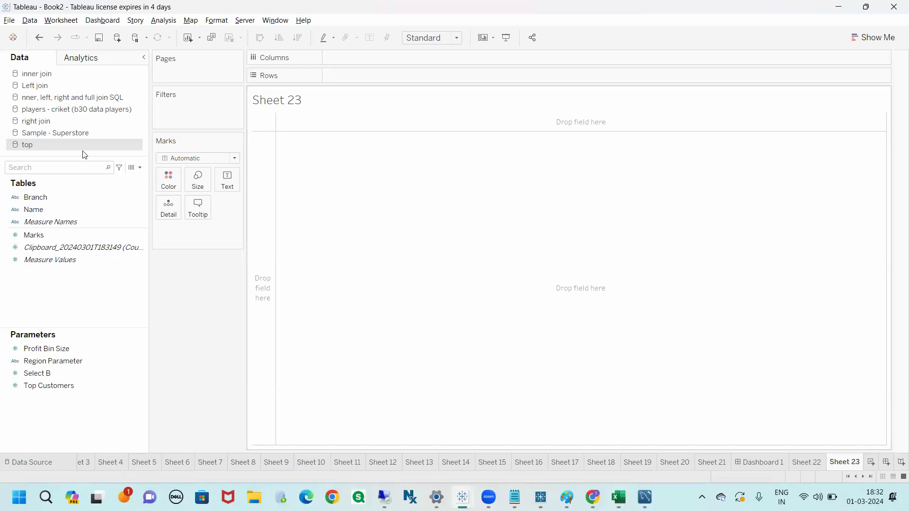
key(ctrl+v)
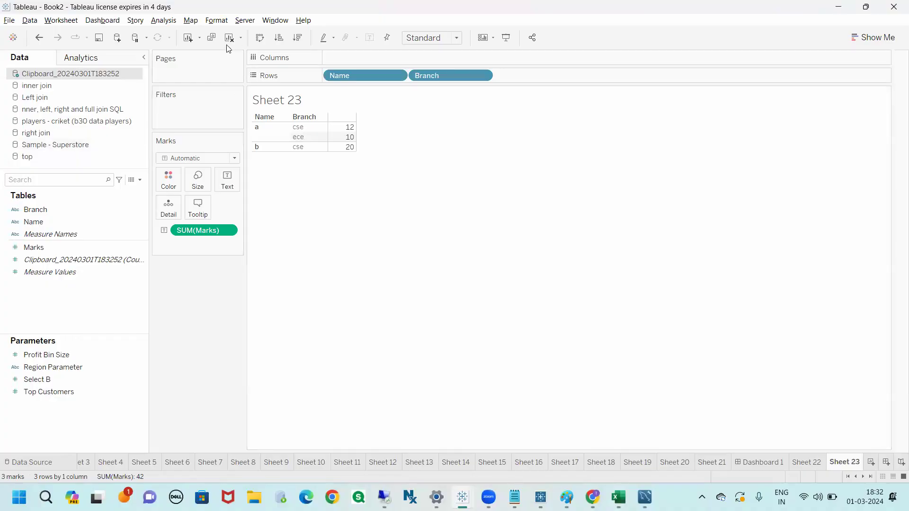
Step: Clear Sheet 23 and close the top data source
click(229, 38)
click(74, 156)
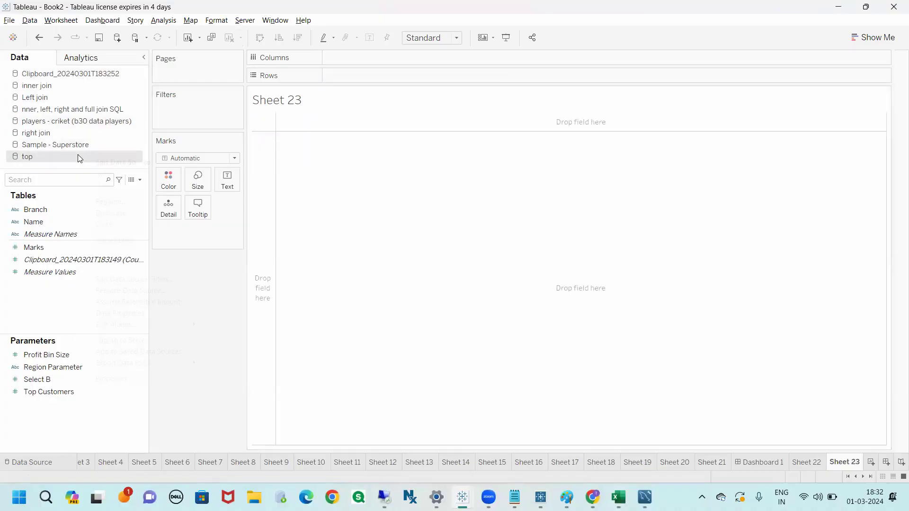
right_click(78, 157)
click(106, 224)
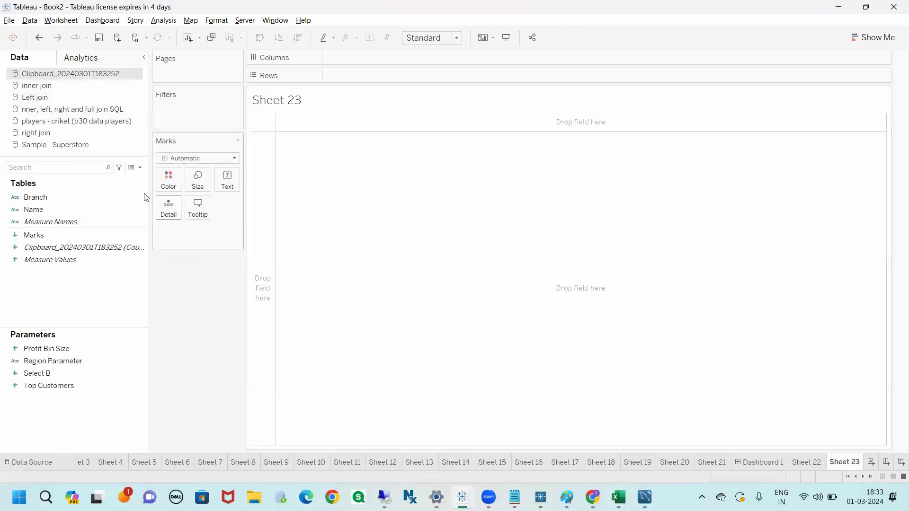
Step: Switch to Excel and compare the totals in L7:M8 with the branch values of the source records
key(alt+Tab)
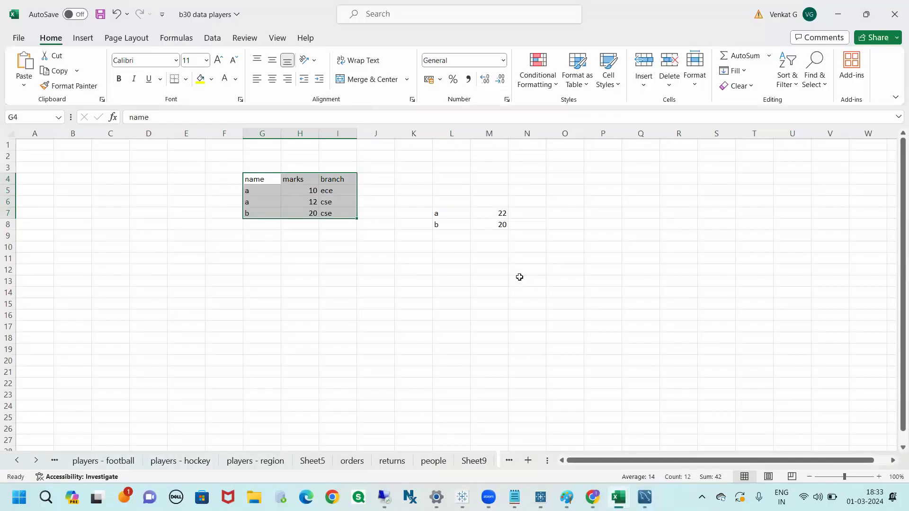
click(519, 277)
drag(447, 212, 484, 223)
drag(331, 190, 337, 215)
click(429, 258)
drag(440, 216, 507, 214)
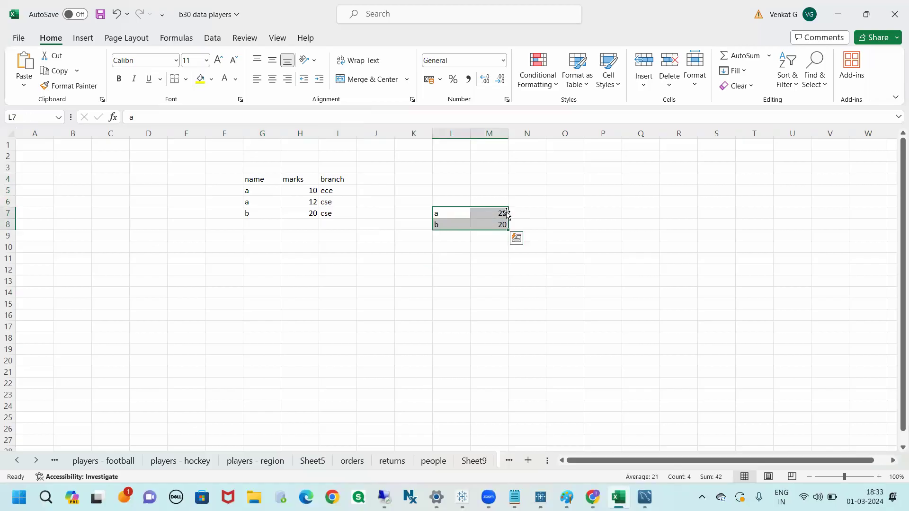
click(482, 213)
Step: Enter a in cell P7 as the top name, checking it against the totals table
click(600, 218)
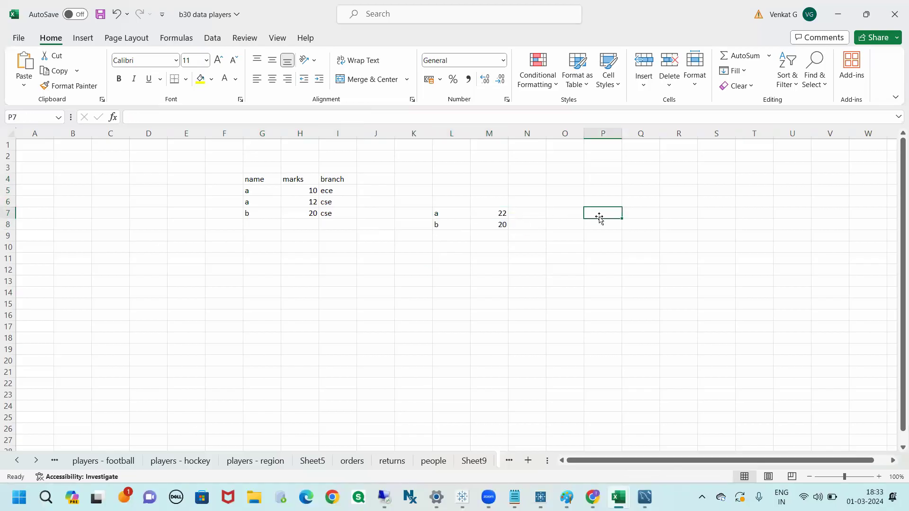
text(a)
click(620, 242)
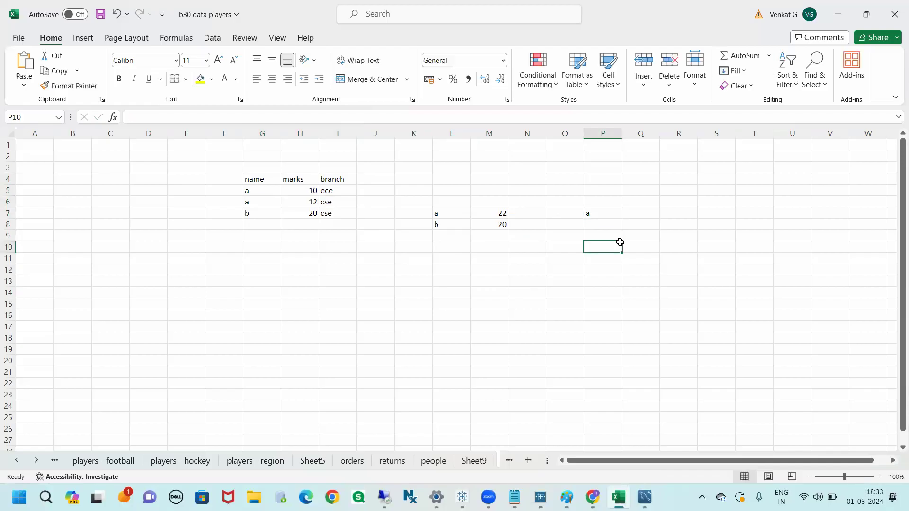
click(453, 215)
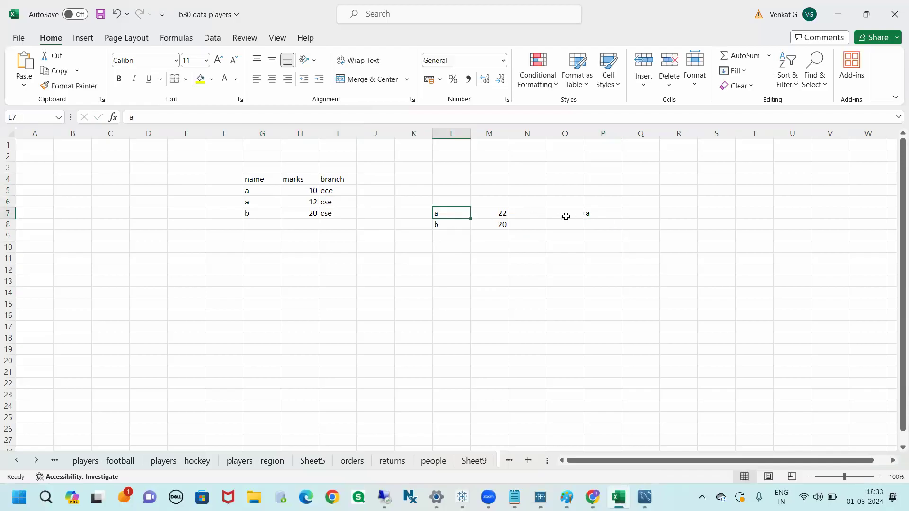
click(595, 213)
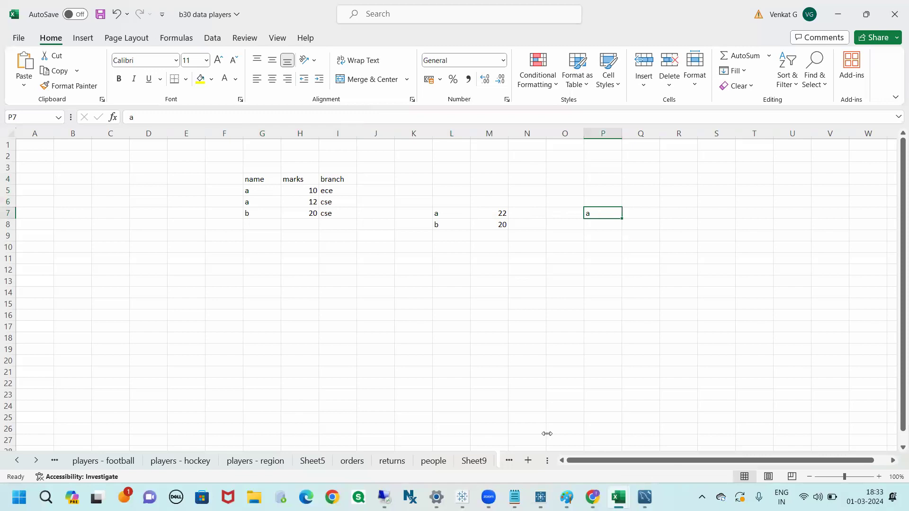
Step: Switch to Tableau's Book2 and show the sum of Marks as text for each Name row on Sheet 23
mouse_move(462, 497)
click(564, 461)
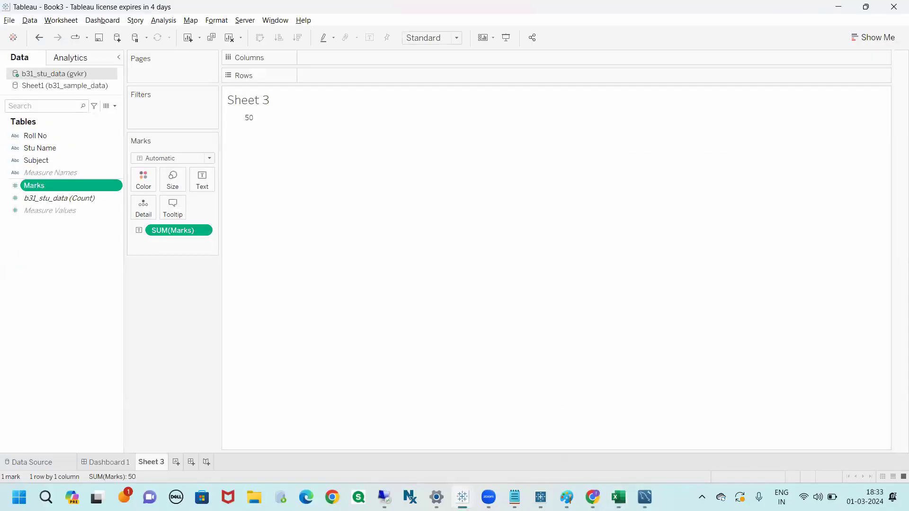
mouse_move(463, 498)
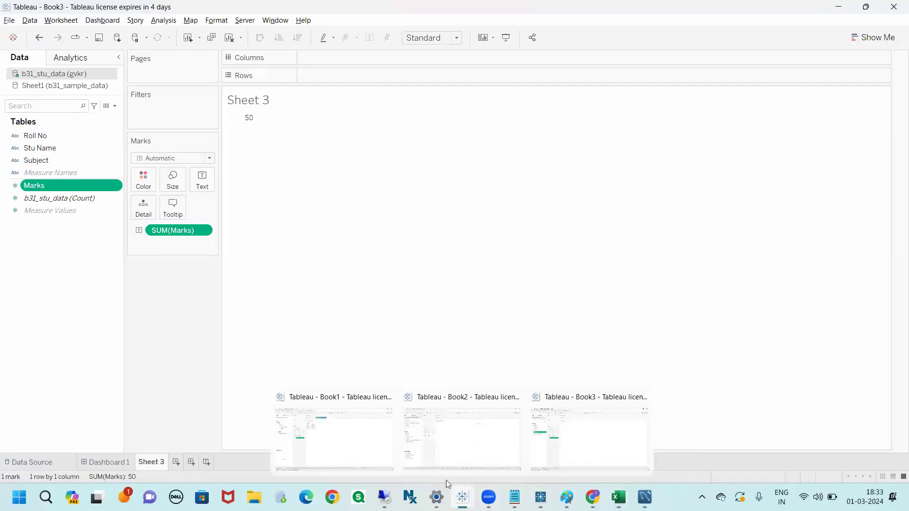
click(349, 434)
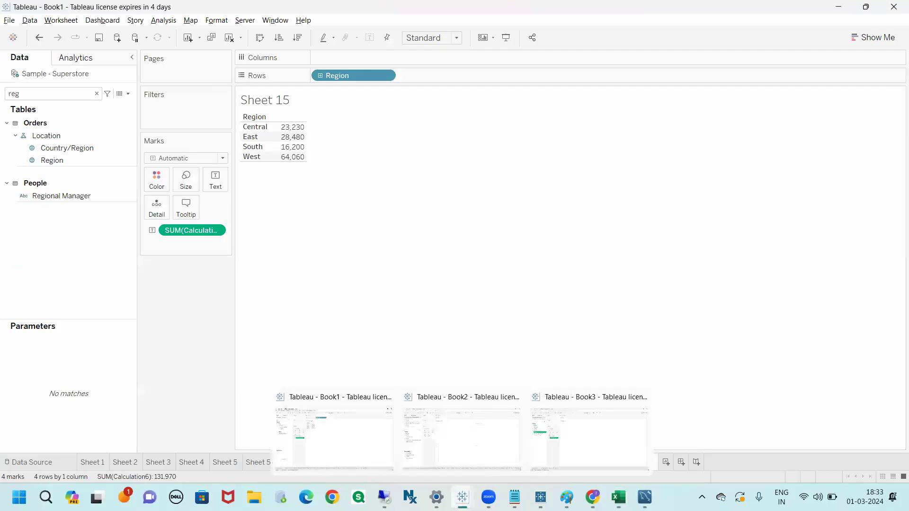
click(463, 438)
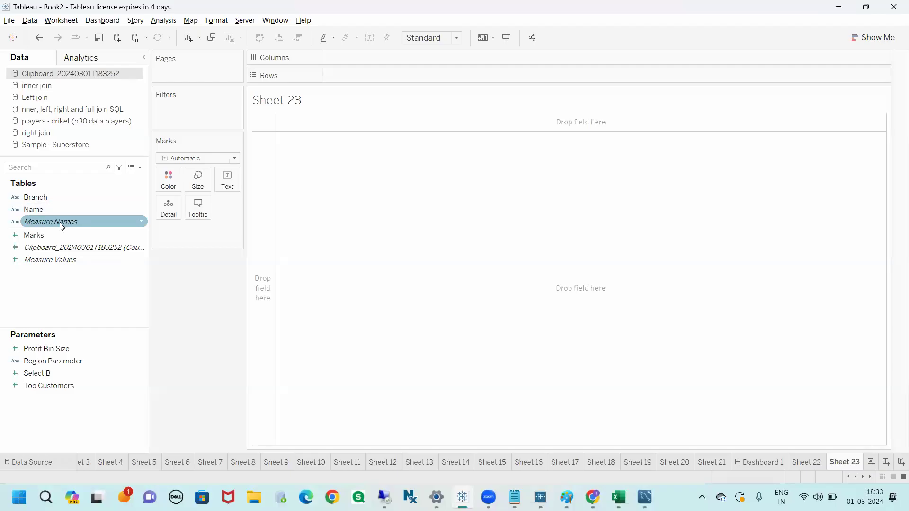
drag(53, 211, 356, 78)
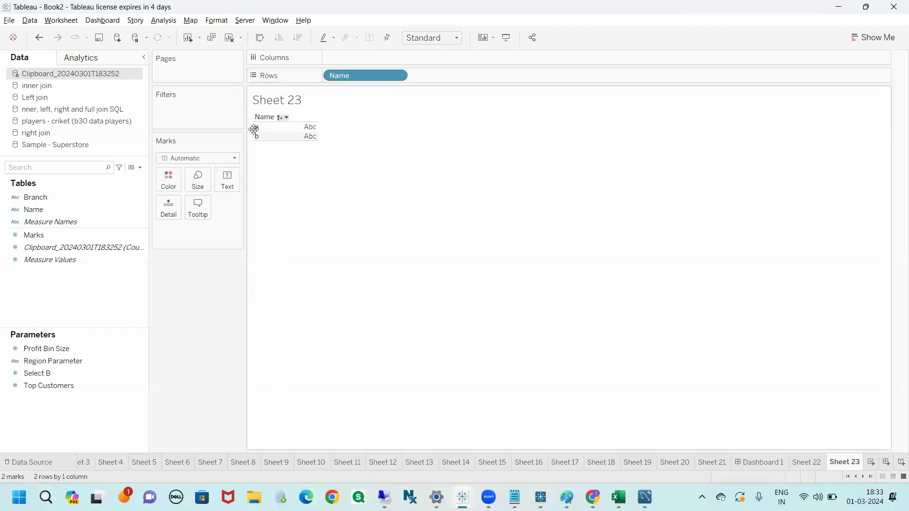
drag(55, 235, 226, 181)
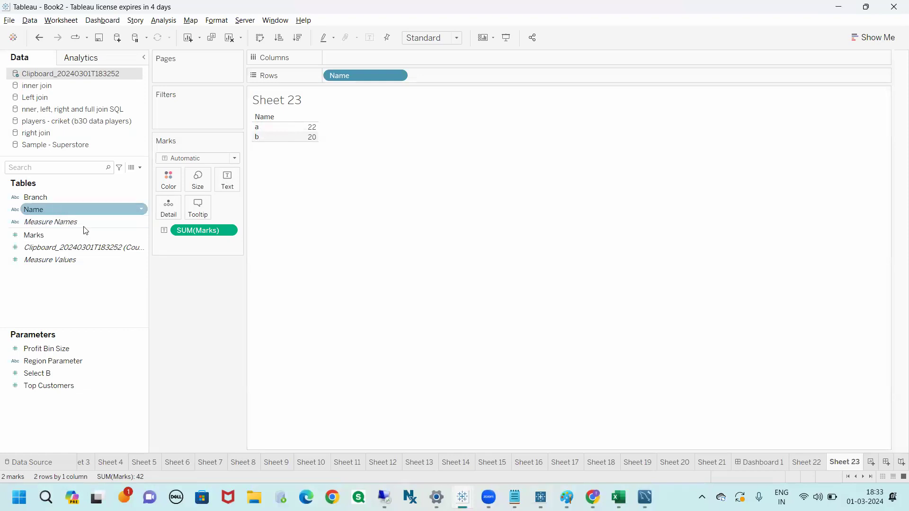
Step: Add Name to the filters of Sheet 23 and limit it by field to the top 1
drag(59, 208, 183, 121)
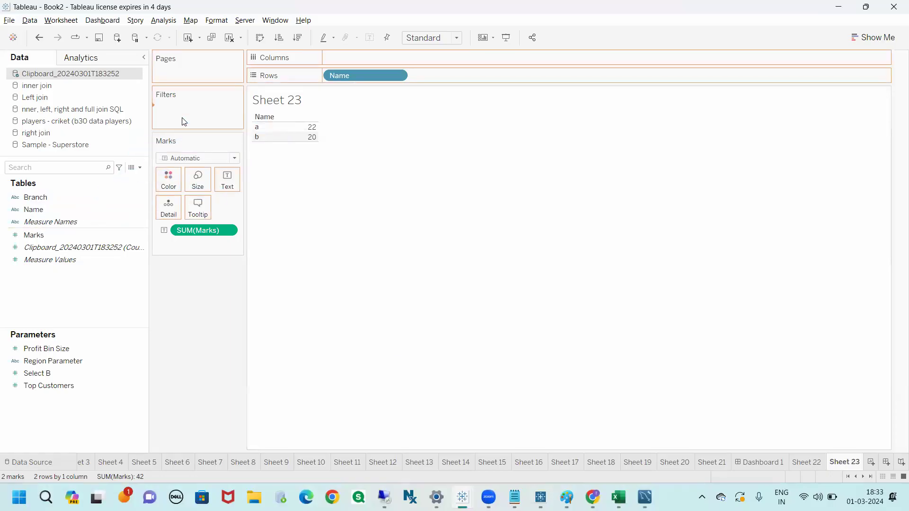
click(465, 130)
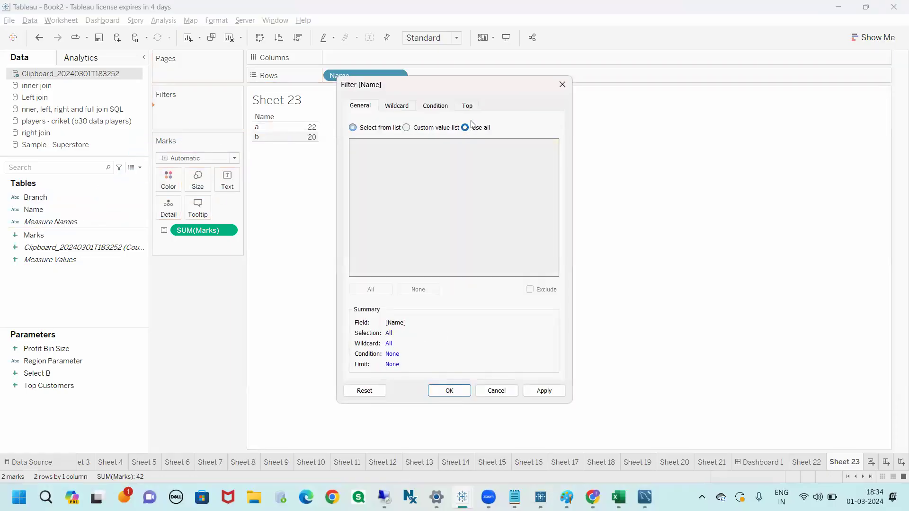
click(468, 107)
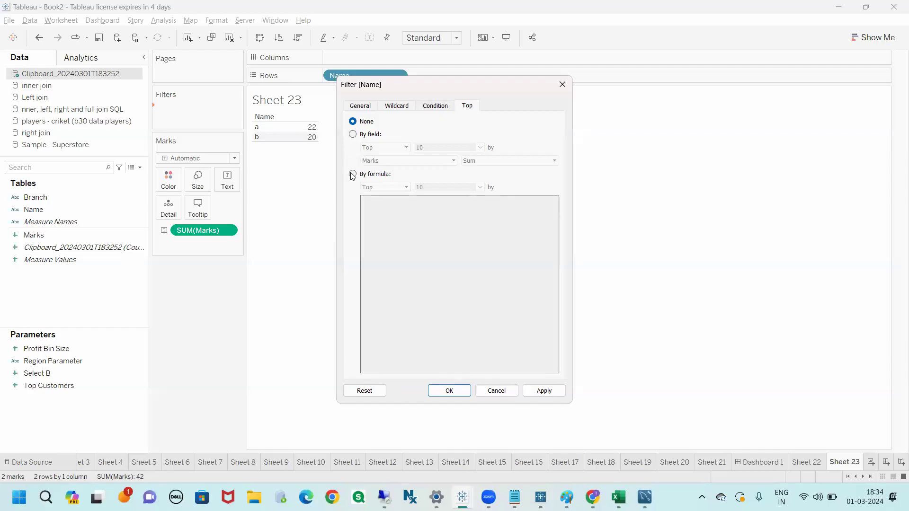
click(354, 136)
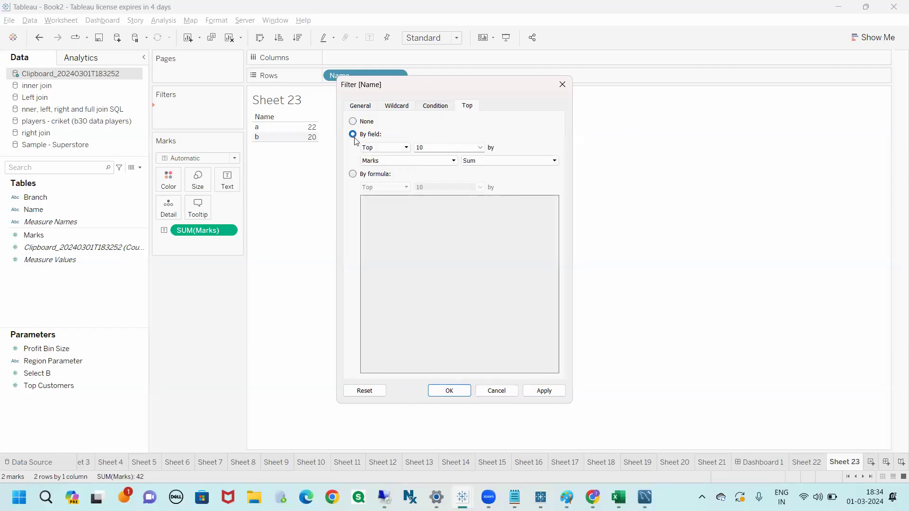
click(406, 148)
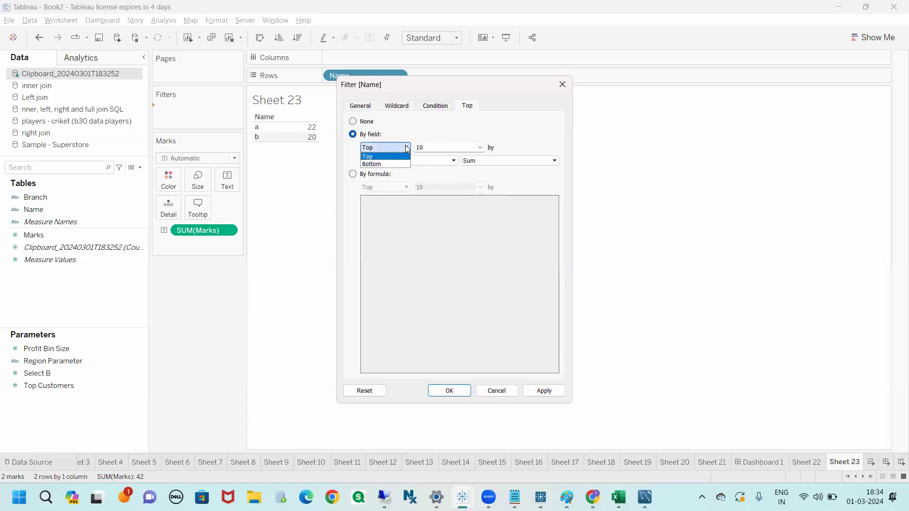
click(381, 158)
drag(410, 148, 410, 151)
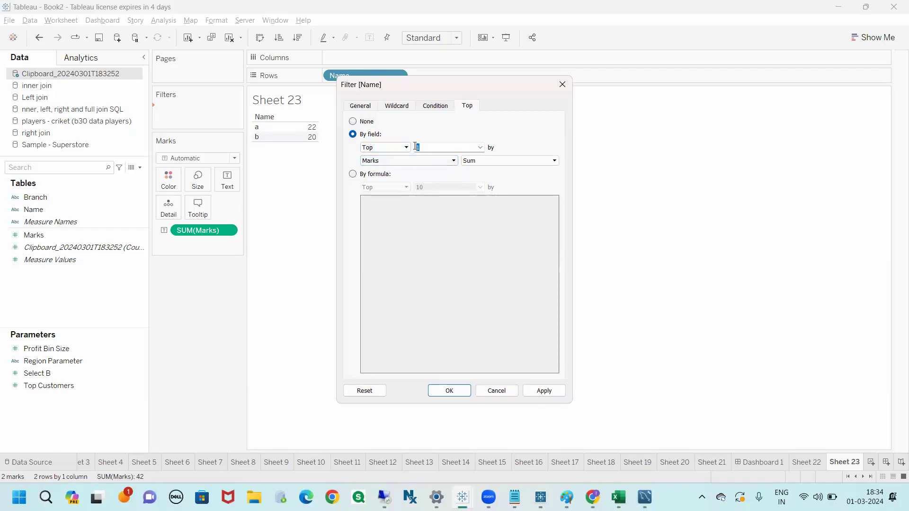
click(481, 147)
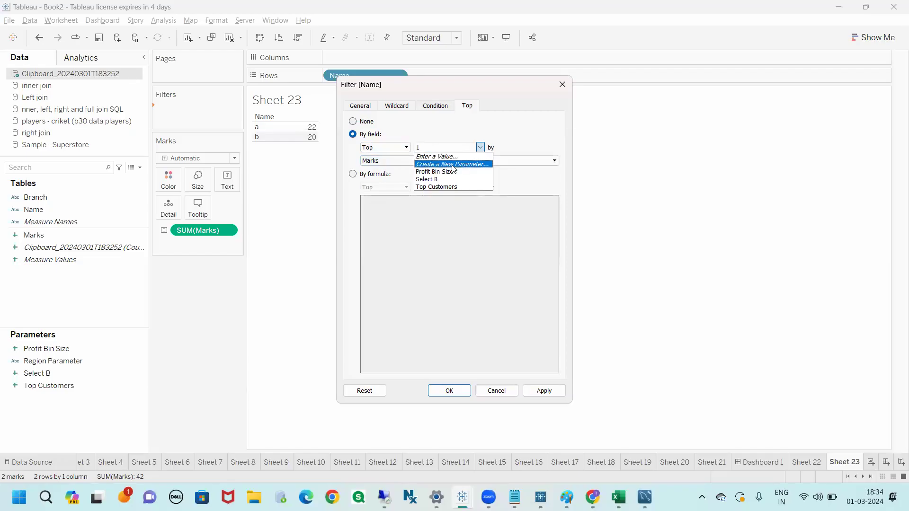
click(431, 149)
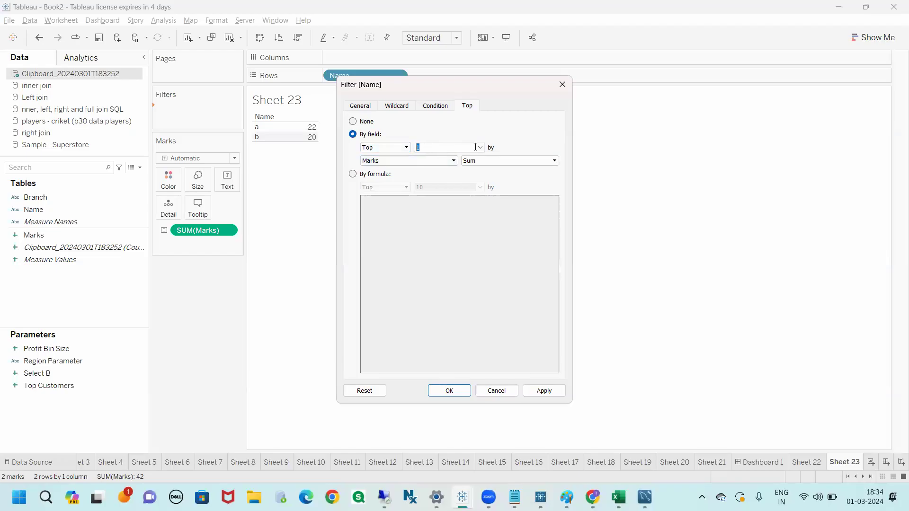
click(479, 147)
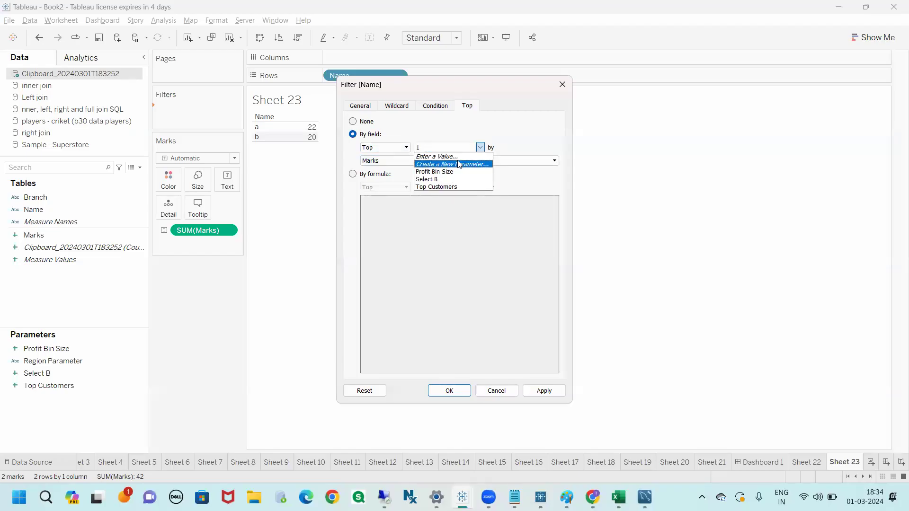
click(432, 211)
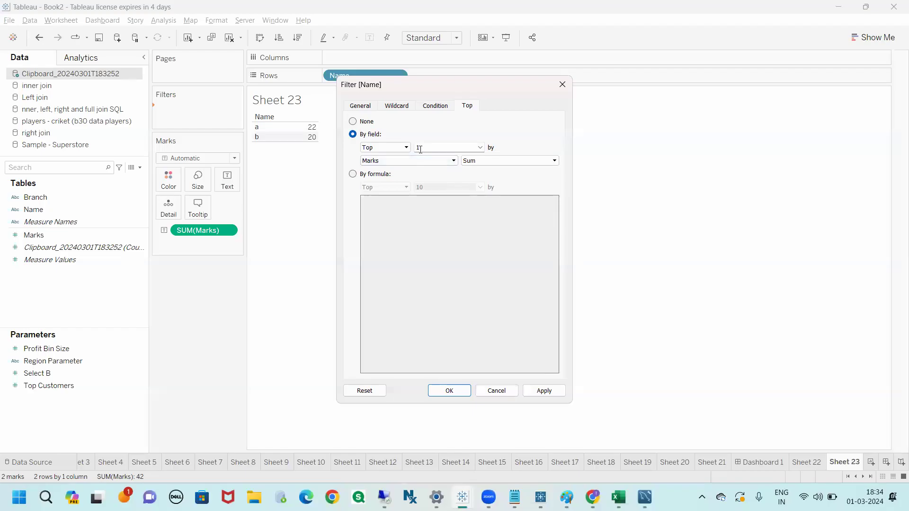
Step: Rank the top Name filter by Marks with Sum aggregation and apply it
click(446, 161)
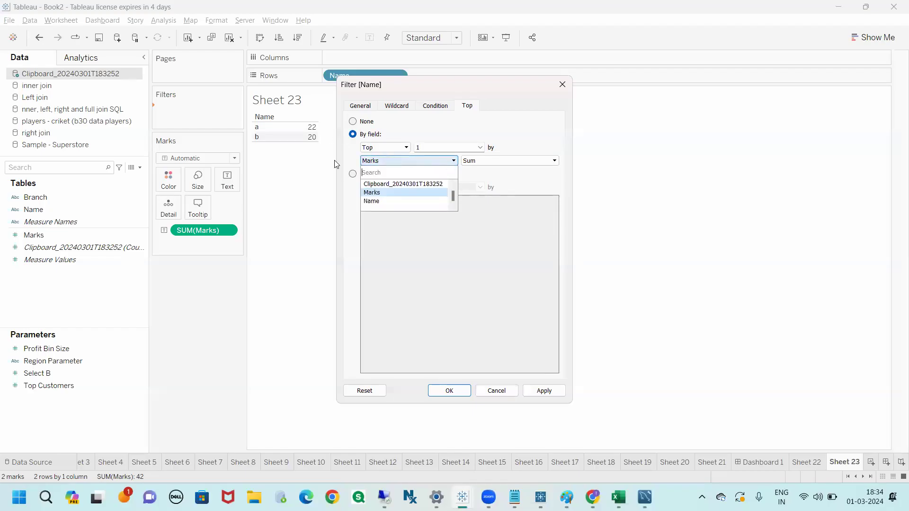
click(371, 192)
click(502, 163)
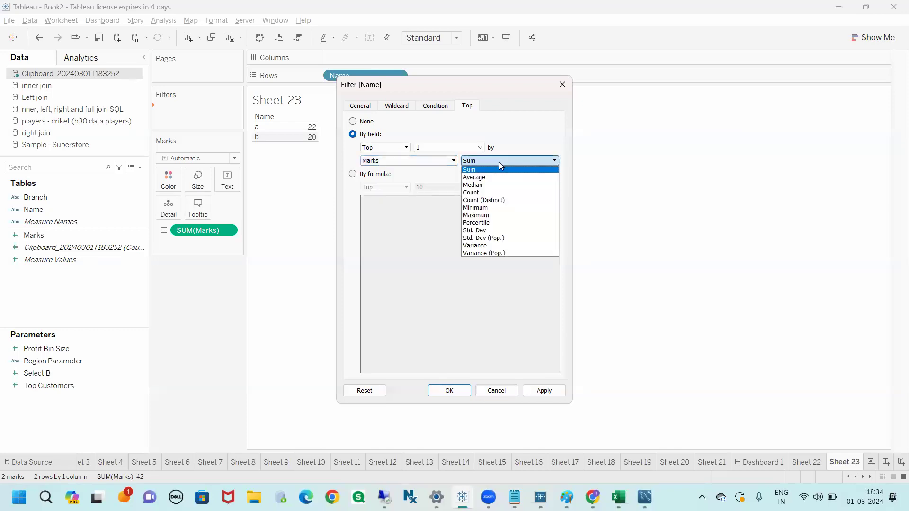
click(483, 170)
click(483, 161)
click(483, 161)
click(458, 391)
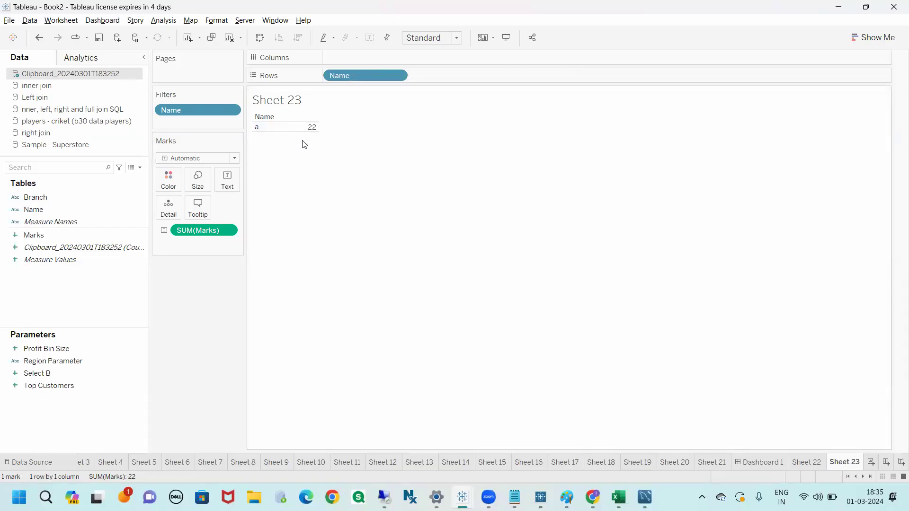
Step: Show a Branch filter on the sheet and restrict it to ece only
click(106, 200)
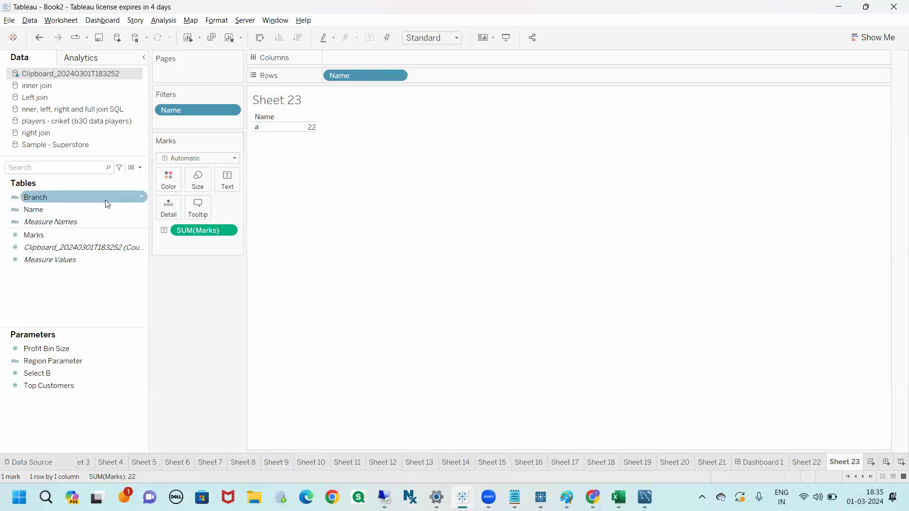
click(141, 196)
click(166, 212)
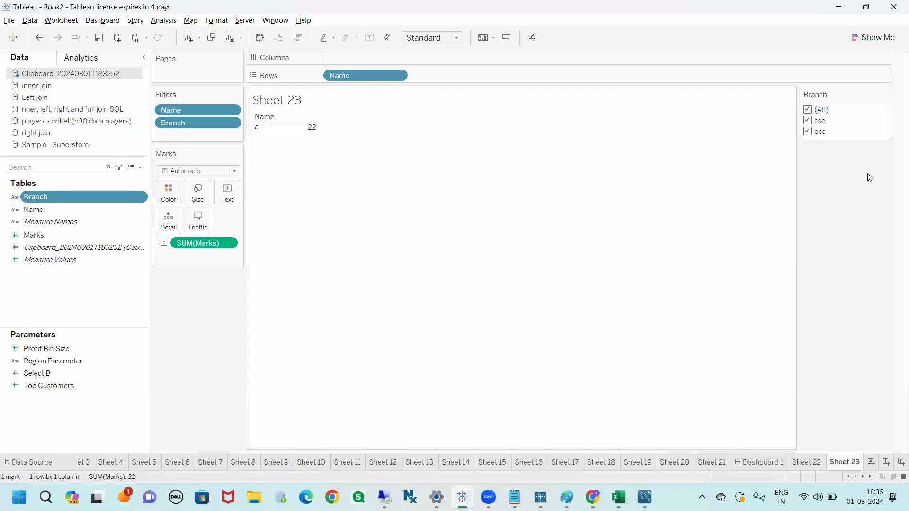
click(809, 110)
click(812, 133)
mouse_move(796, 127)
mouse_down()
mouse_move(848, 113)
mouse_move(476, 201)
mouse_move(296, 141)
mouse_move(290, 159)
mouse_move(311, 148)
mouse_up()
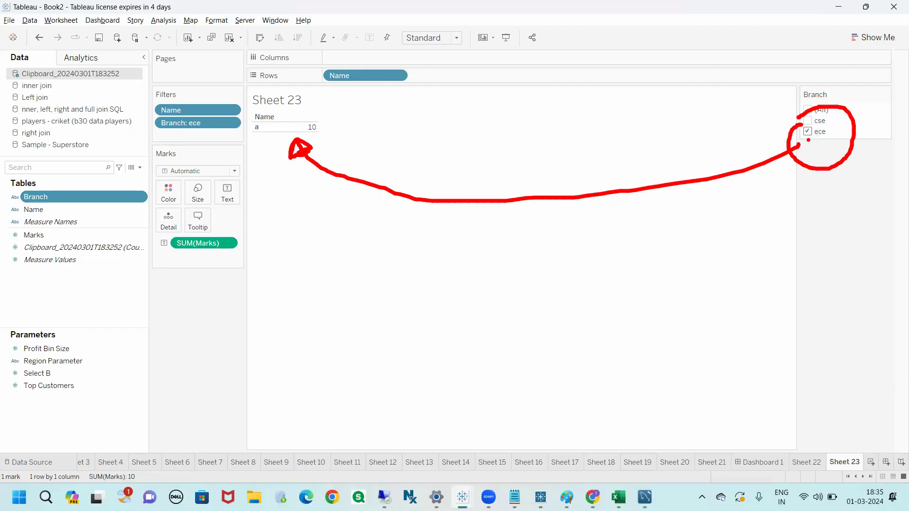
mouse_move(788, 151)
mouse_down()
mouse_move(689, 178)
mouse_move(404, 201)
mouse_move(286, 157)
mouse_move(302, 159)
mouse_up()
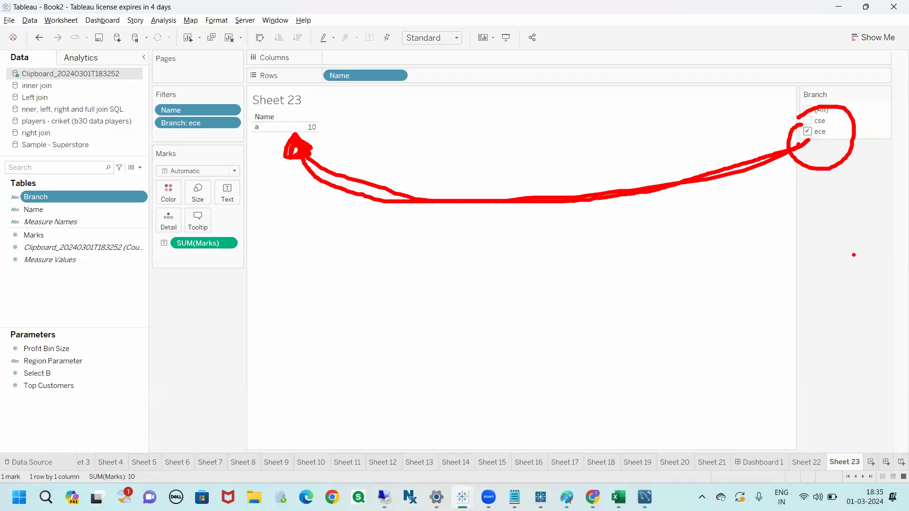
key(Escape)
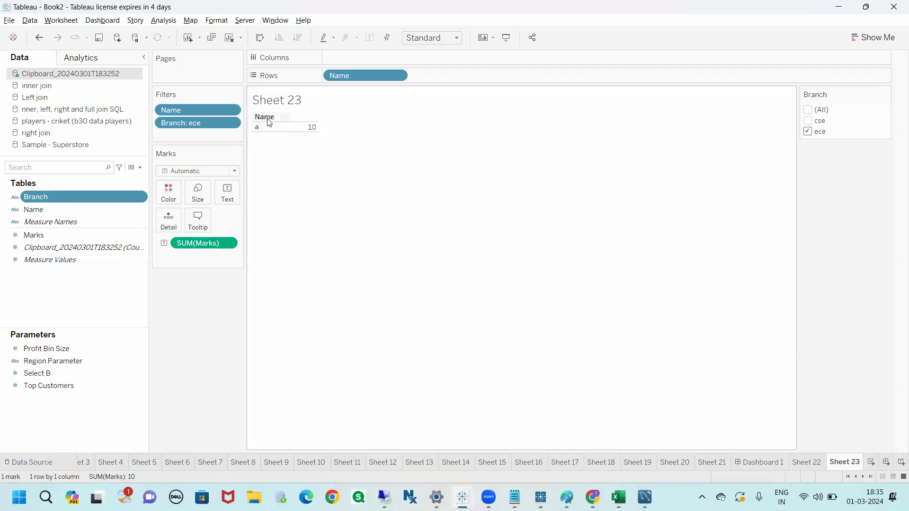
Step: Include all branches to check the marks shown for the top name, and restrict Branch to ece again
click(808, 111)
mouse_move(304, 132)
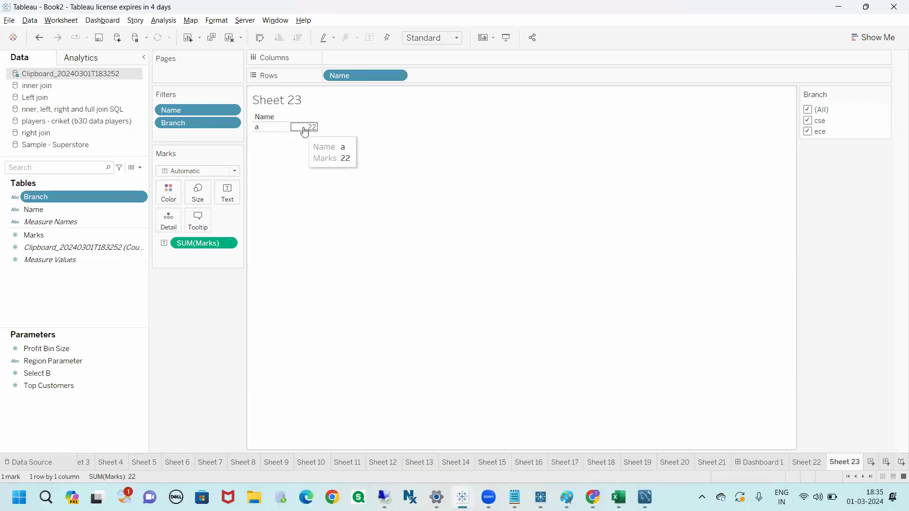
click(810, 111)
click(813, 135)
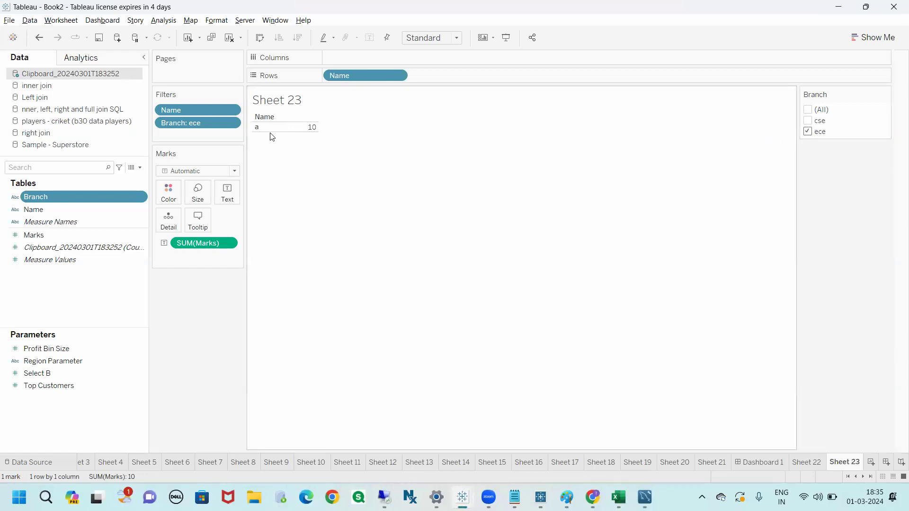
Step: Switch to the b30 data players workbook in Excel and examine the source records of name a, especially the ece one in row 5
mouse_move(618, 497)
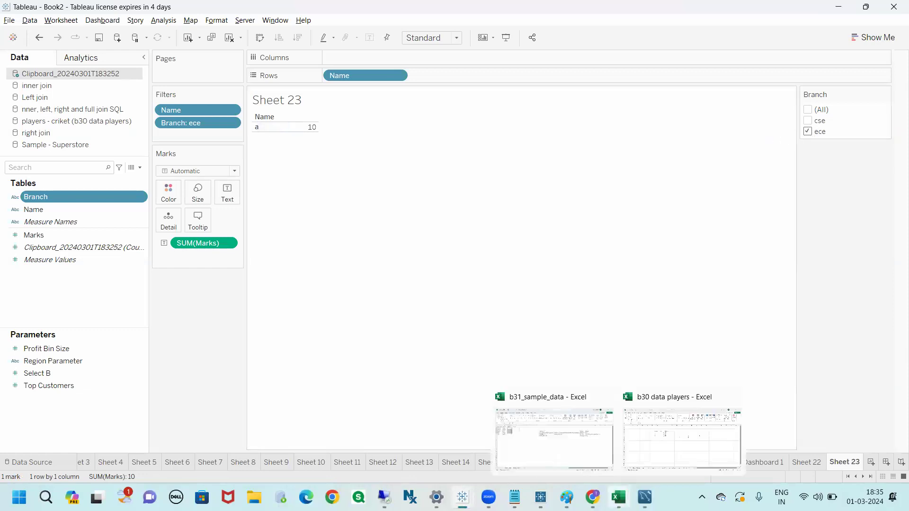
click(687, 453)
drag(453, 217, 488, 228)
click(524, 270)
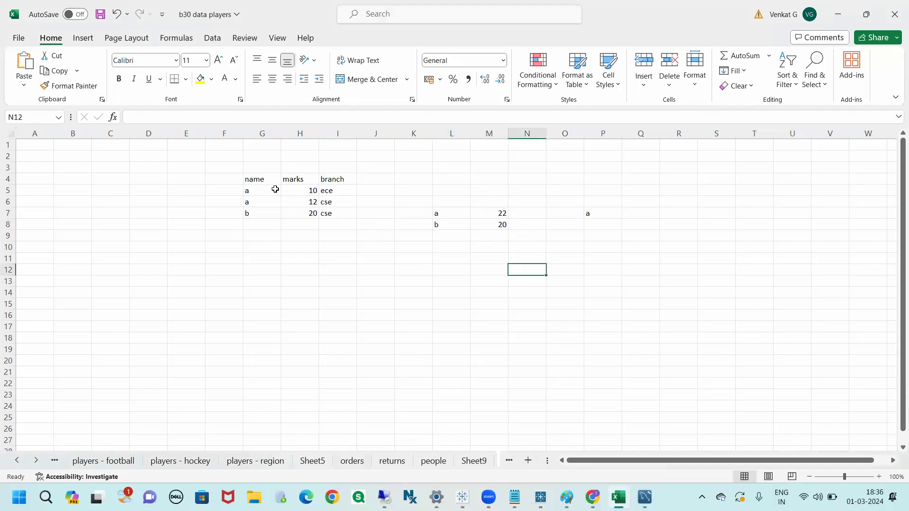
drag(273, 190, 326, 203)
click(255, 192)
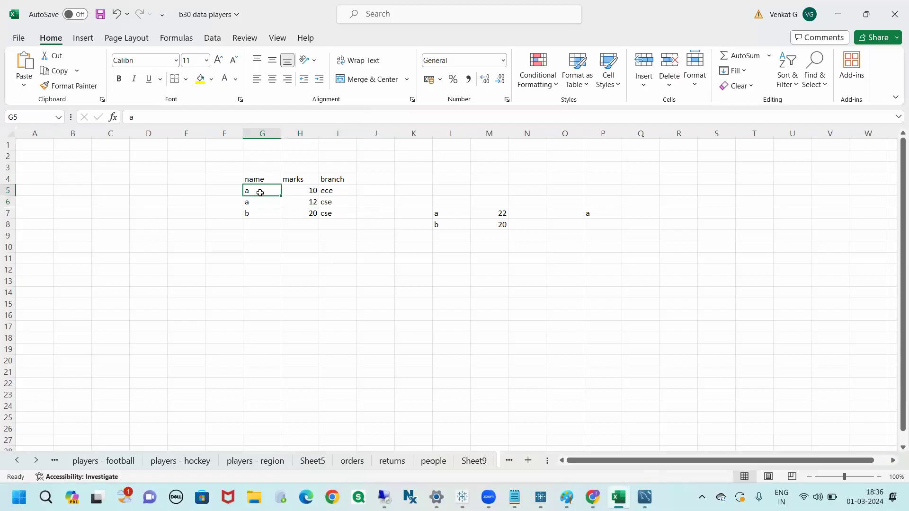
drag(247, 189, 306, 191)
Step: Switch back to Tableau and change the Branch filter from ece to cse only
key(alt+Tab)
mouse_move(307, 139)
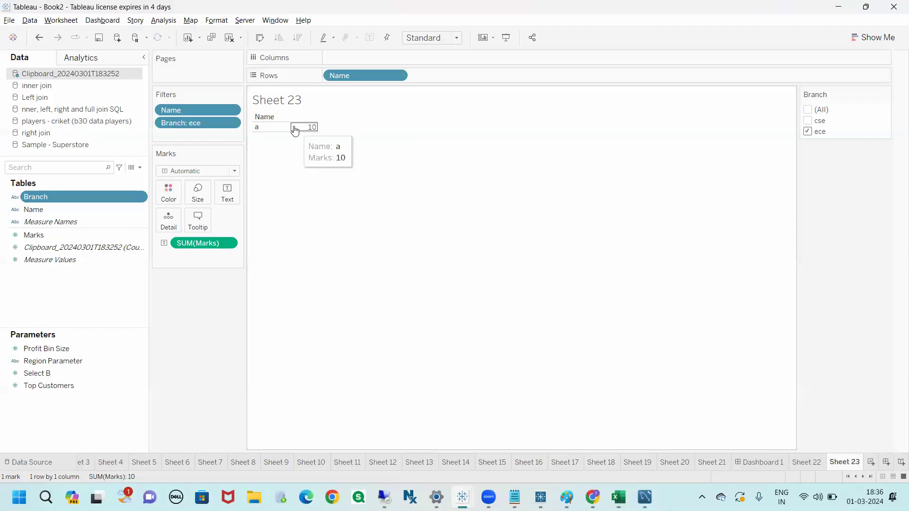
click(808, 132)
click(808, 121)
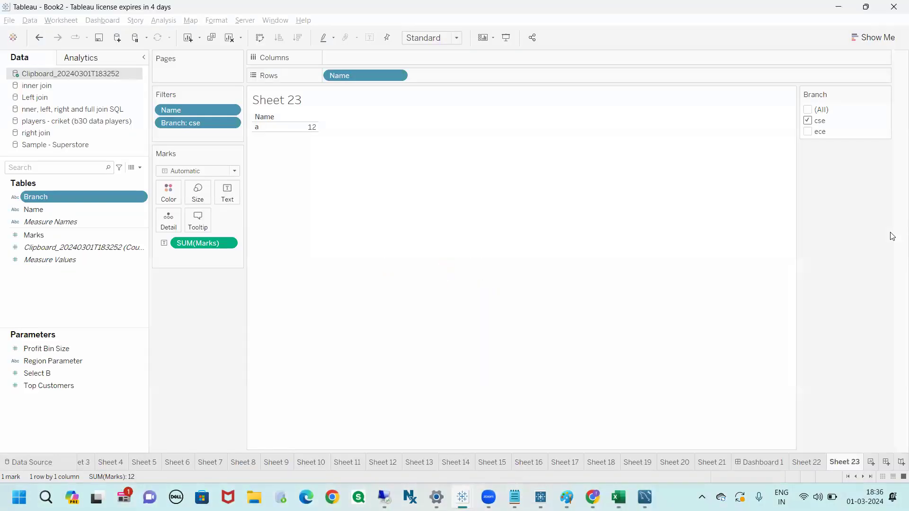
right_click(890, 236)
click(848, 196)
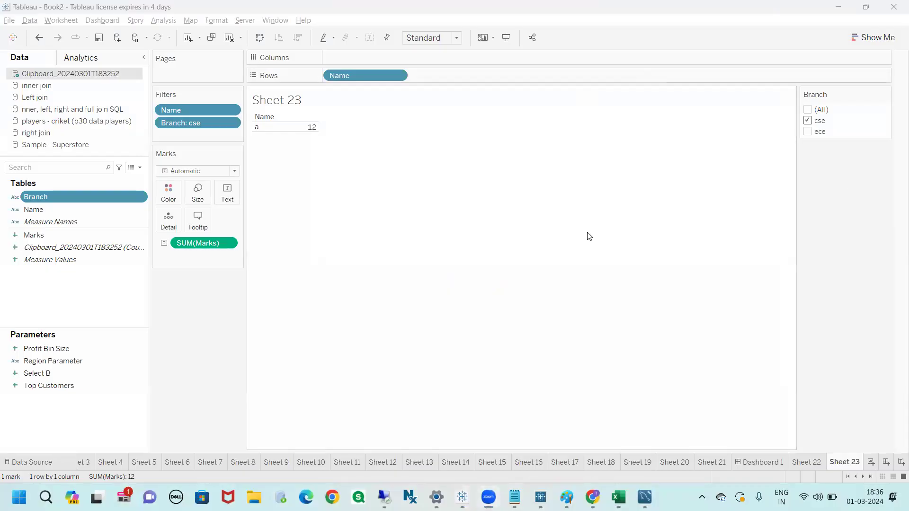
mouse_move(787, 127)
mouse_down()
mouse_move(460, 172)
mouse_move(253, 146)
mouse_move(243, 116)
mouse_move(343, 113)
mouse_move(280, 162)
mouse_up()
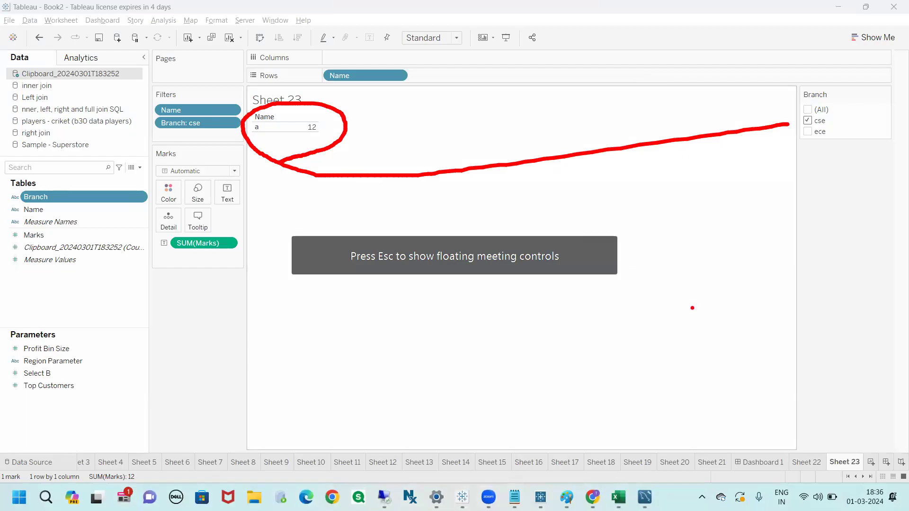
key(Escape)
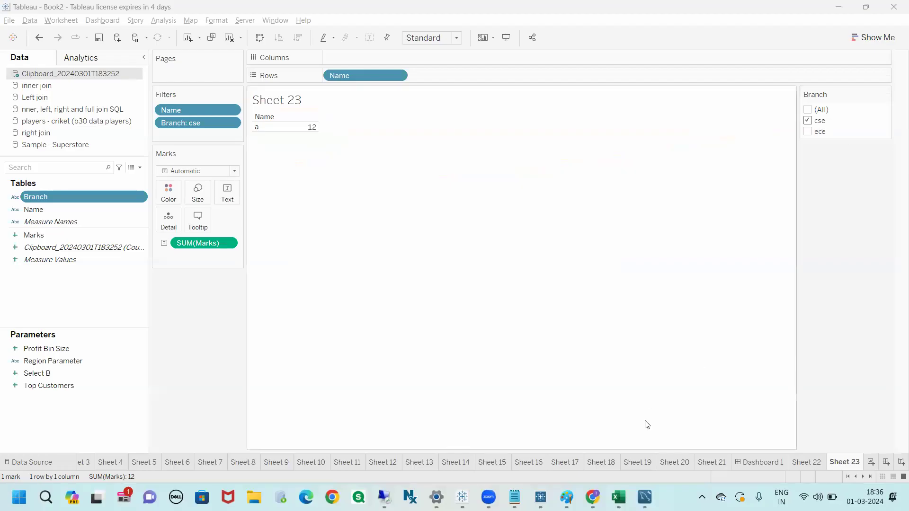
Step: Switch to the b30 data players workbook in Excel and compare the cse records of names a and b in rows 6 and 7
mouse_move(620, 488)
click(658, 450)
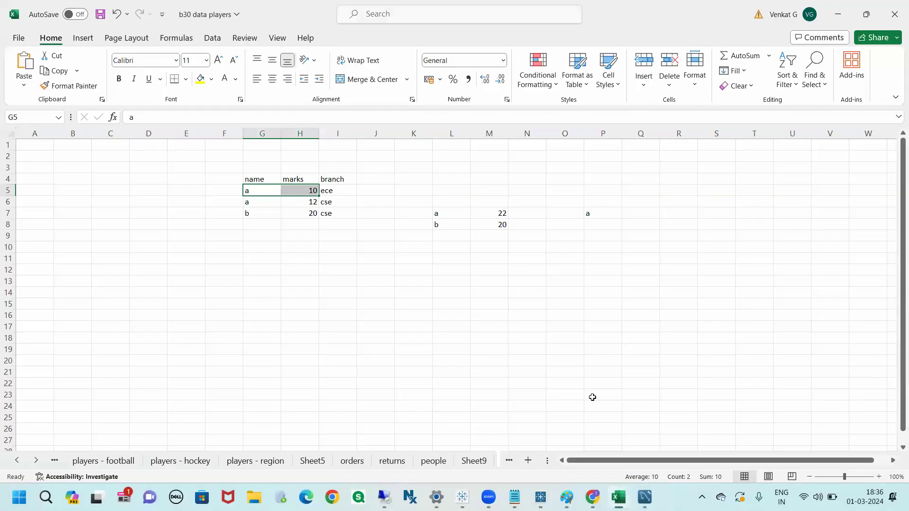
click(276, 224)
drag(265, 212, 327, 211)
click(260, 201)
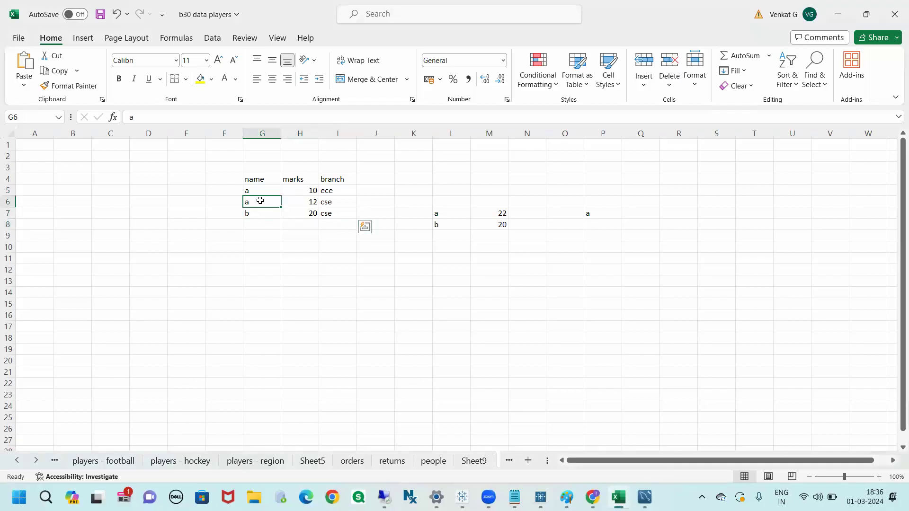
drag(261, 201, 318, 207)
click(533, 235)
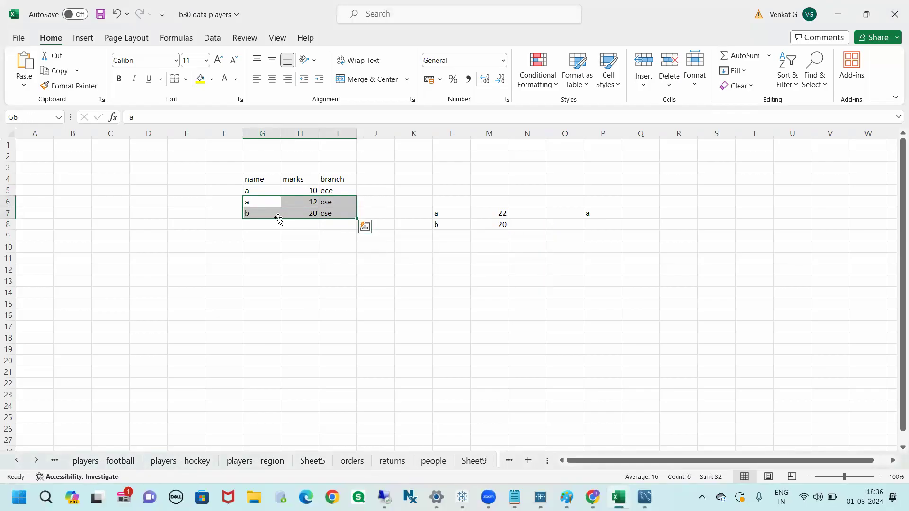
click(304, 214)
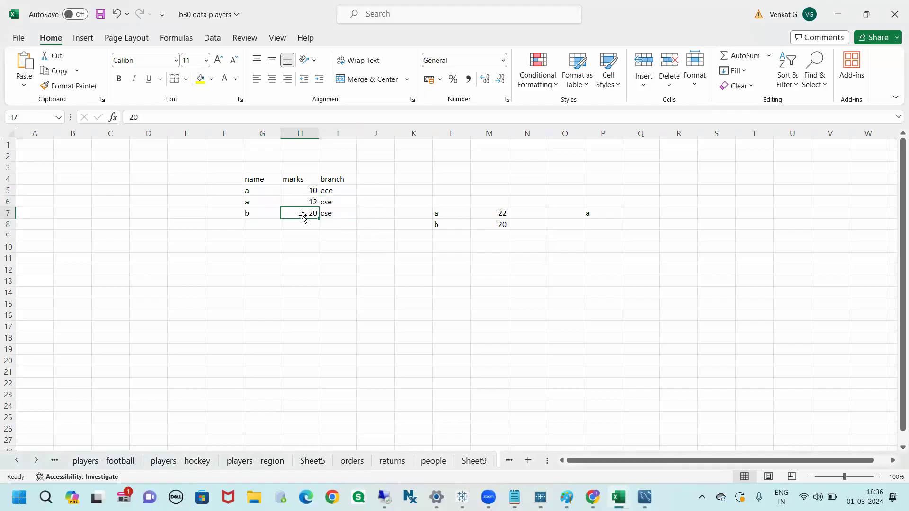
click(279, 213)
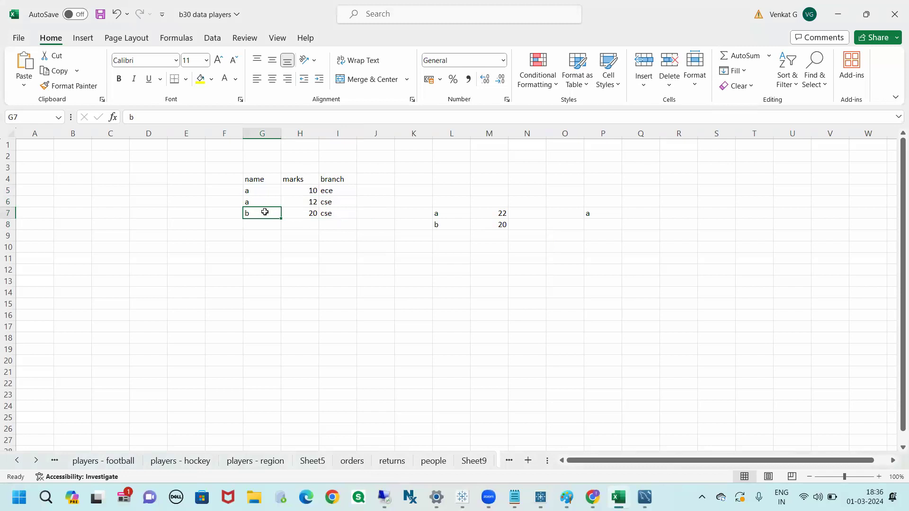
drag(265, 212, 339, 213)
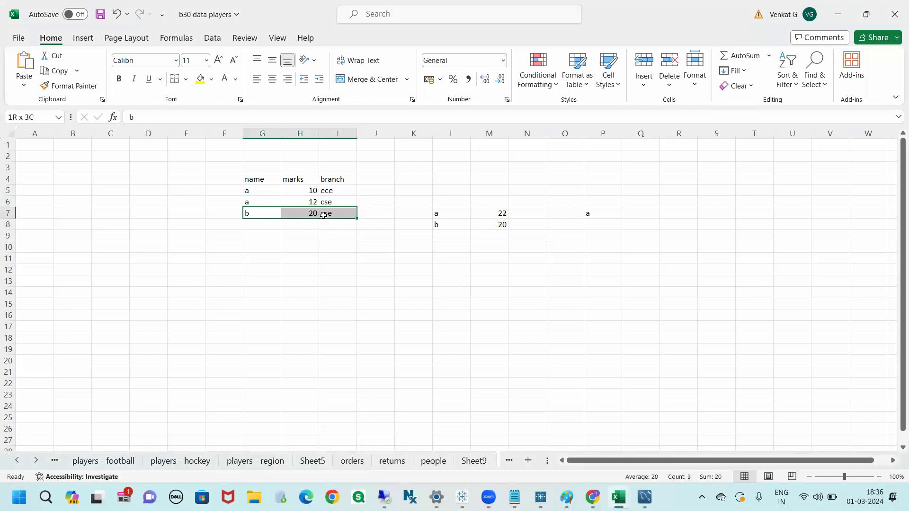
click(316, 242)
drag(260, 203, 330, 207)
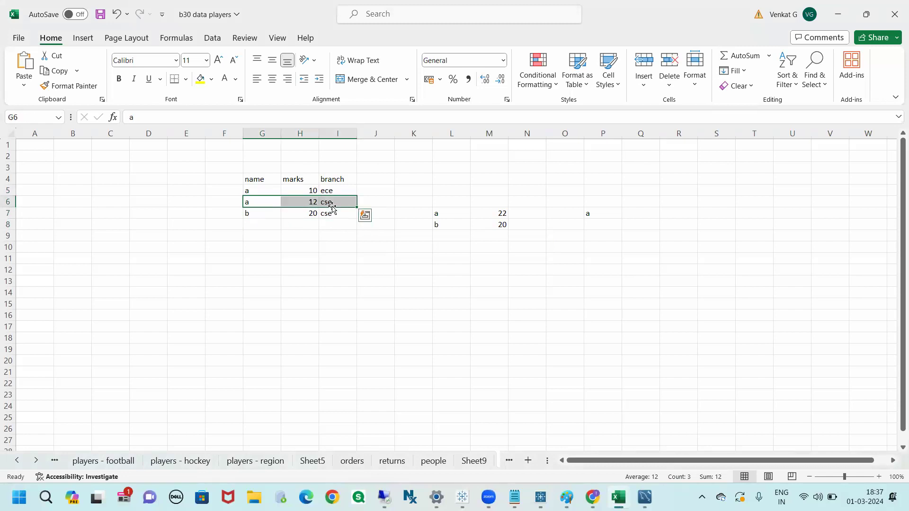
Step: Switch back to Tableau and examine the result for name a against the cse selection in the Branch filter
click(304, 204)
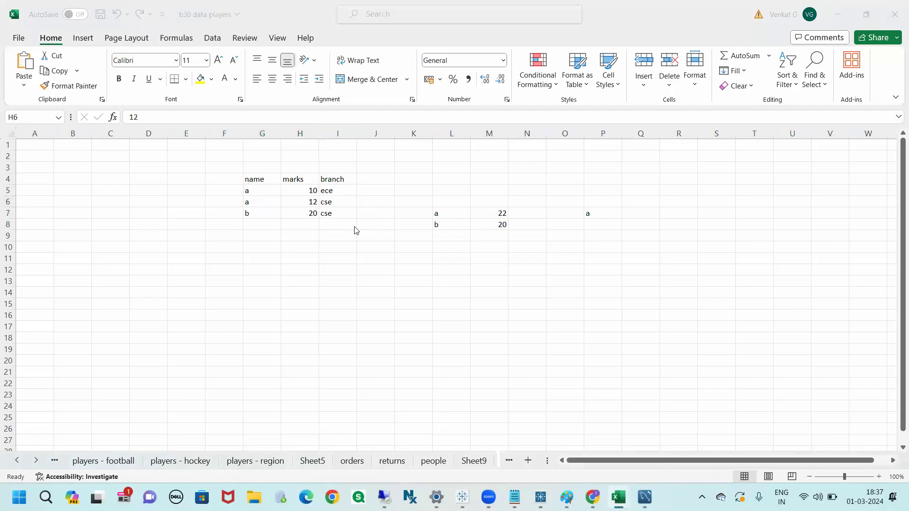
key(alt+Tab)
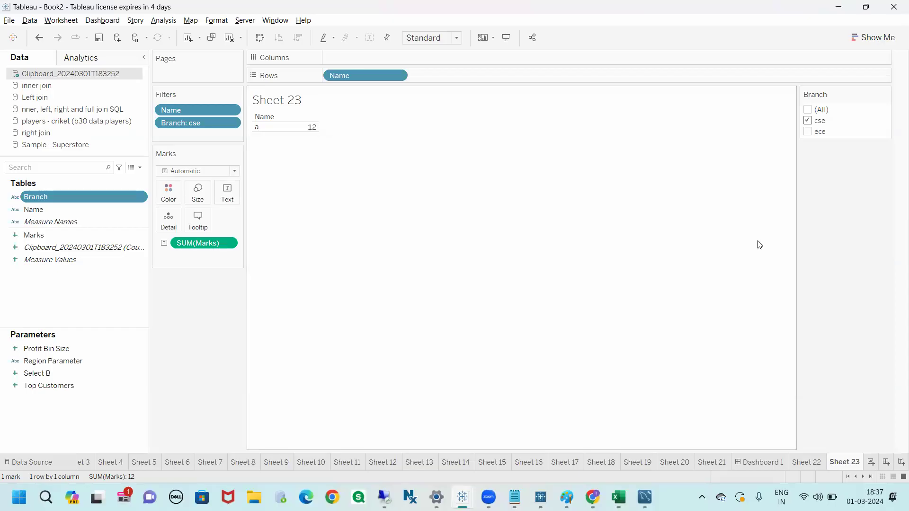
mouse_move(199, 121)
mouse_down()
mouse_move(132, 117)
mouse_move(202, 158)
mouse_up()
mouse_move(198, 121)
mouse_down()
mouse_move(206, 124)
mouse_move(165, 106)
mouse_move(201, 132)
mouse_up()
key(Escape)
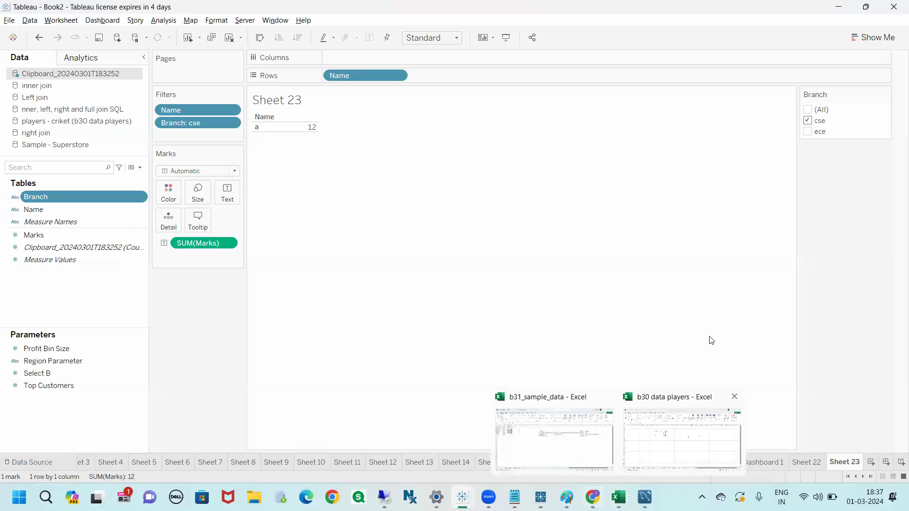
key(ctrl+2)
drag(800, 113, 848, 179)
drag(839, 134, 803, 174)
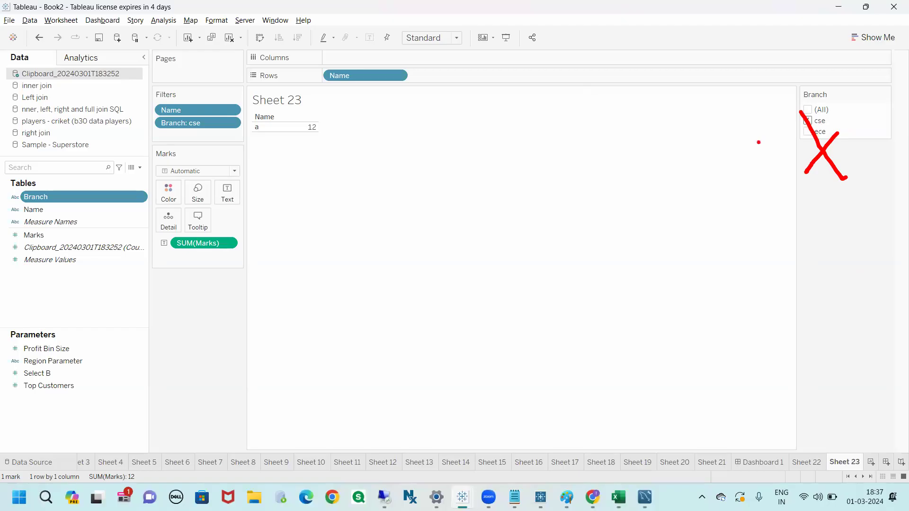
mouse_move(247, 122)
mouse_down()
mouse_move(240, 135)
mouse_move(316, 176)
mouse_move(308, 96)
mouse_move(236, 134)
mouse_move(298, 265)
mouse_move(335, 231)
mouse_up()
mouse_move(287, 313)
mouse_down()
mouse_move(279, 341)
mouse_move(289, 322)
mouse_up()
mouse_move(299, 311)
mouse_down()
mouse_move(327, 336)
mouse_move(353, 298)
mouse_up()
mouse_move(366, 308)
mouse_down()
mouse_move(374, 299)
mouse_move(573, 293)
mouse_move(559, 313)
mouse_up()
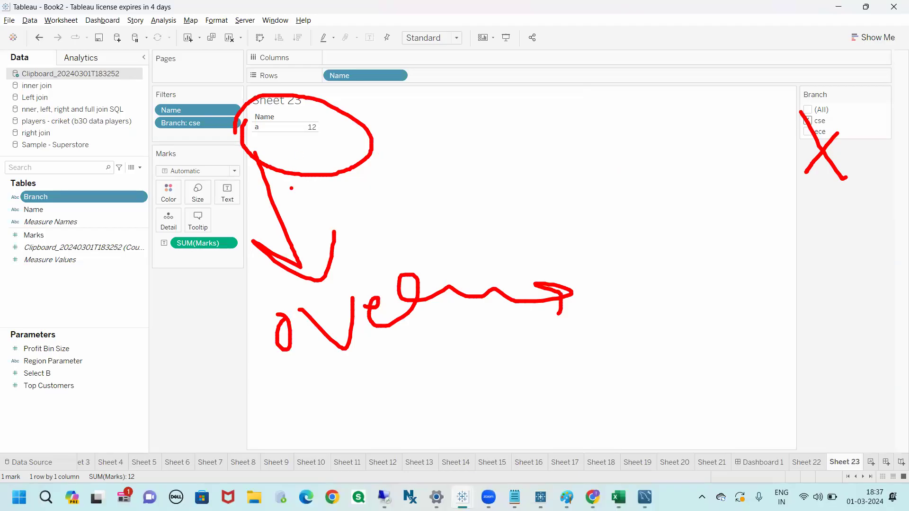
drag(276, 166, 362, 327)
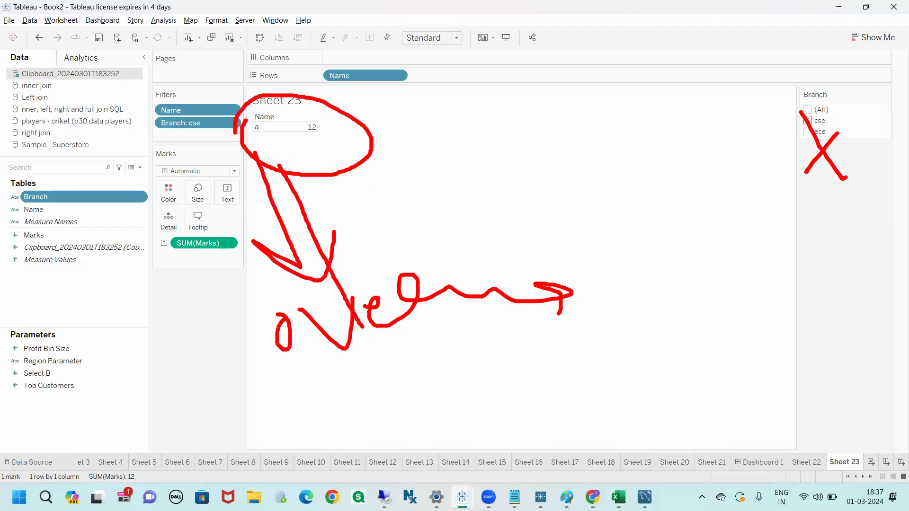
mouse_move(326, 119)
mouse_down()
mouse_move(303, 122)
mouse_move(361, 179)
mouse_move(319, 114)
mouse_move(672, 142)
mouse_move(804, 119)
mouse_move(786, 126)
mouse_up()
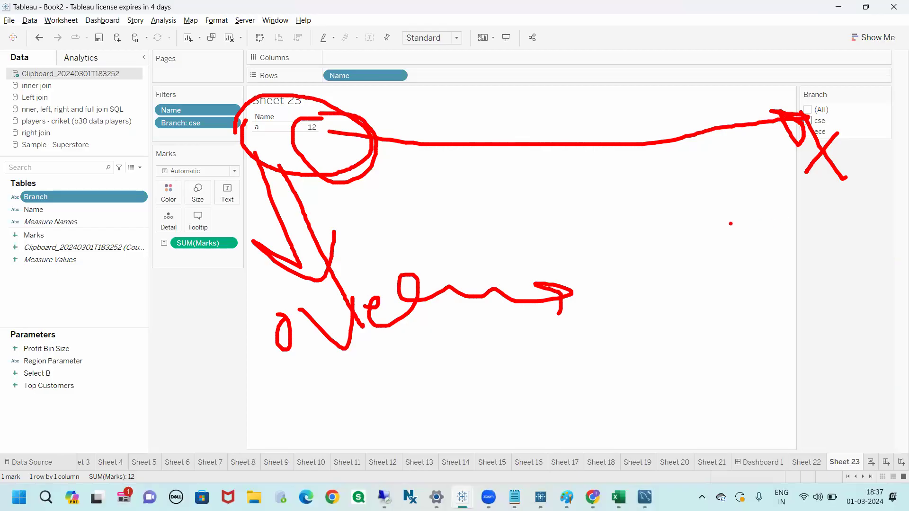
key(Escape)
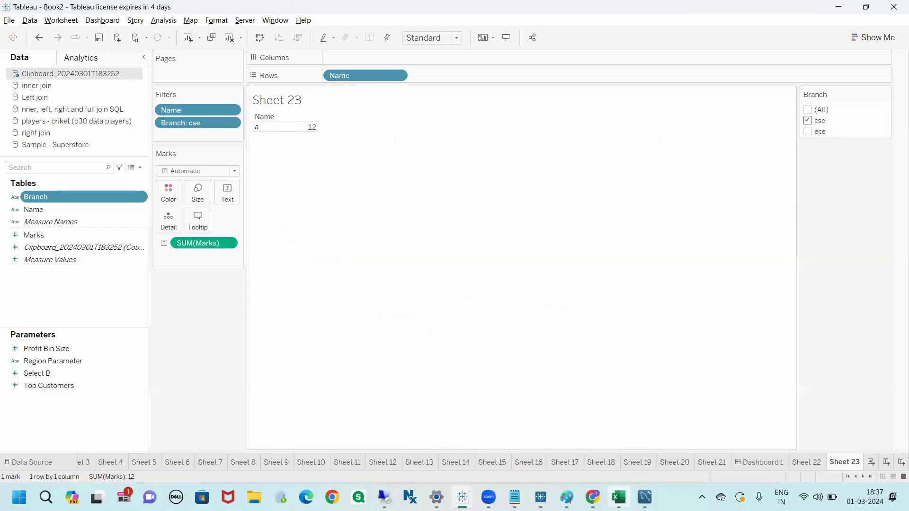
Step: Switch to the b30 data players workbook in Excel and compare the cse marks of names a and b
mouse_move(619, 498)
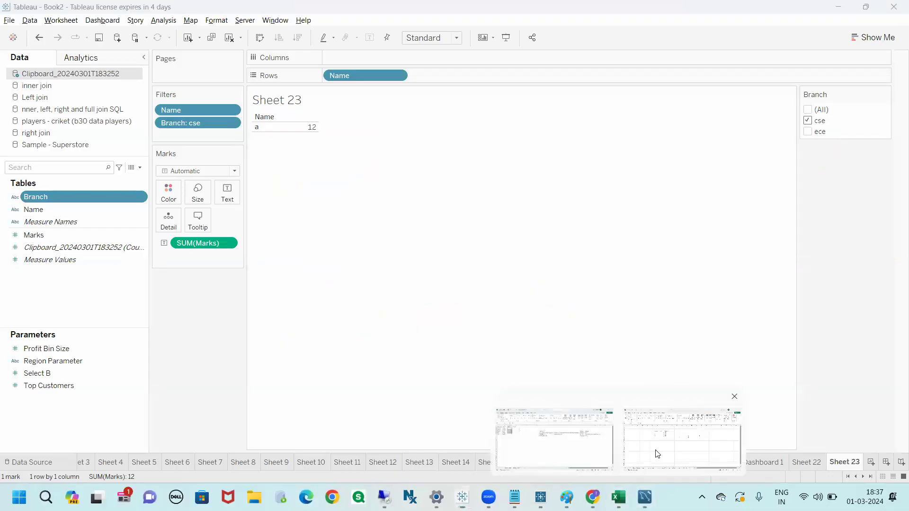
click(658, 454)
click(361, 327)
drag(256, 202, 337, 214)
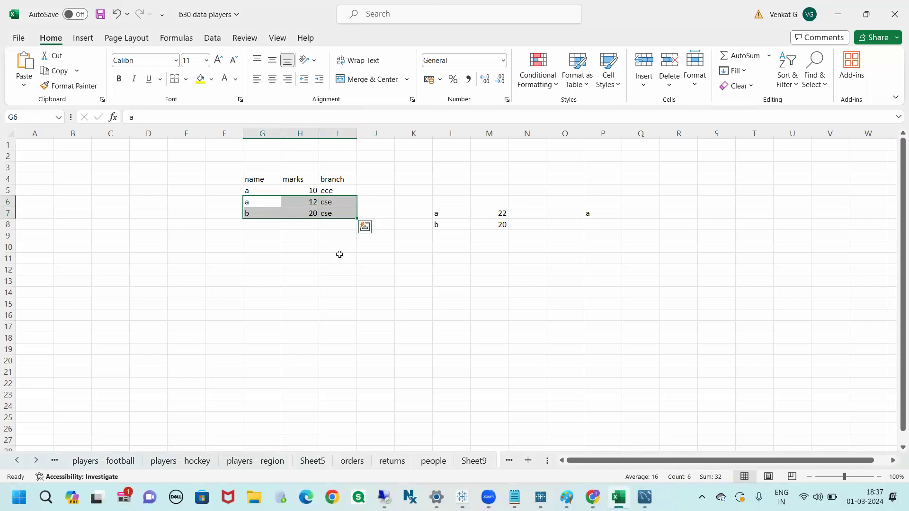
click(309, 202)
click(304, 214)
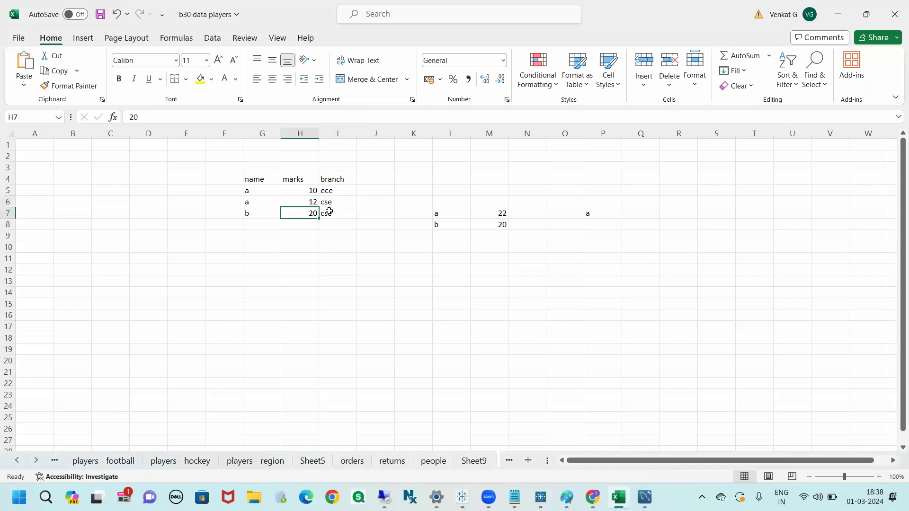
Step: Switch to the Tableau order of operations page in Chrome and examine where top N filters sit relative to context and dimension filters
key(alt+Tab)
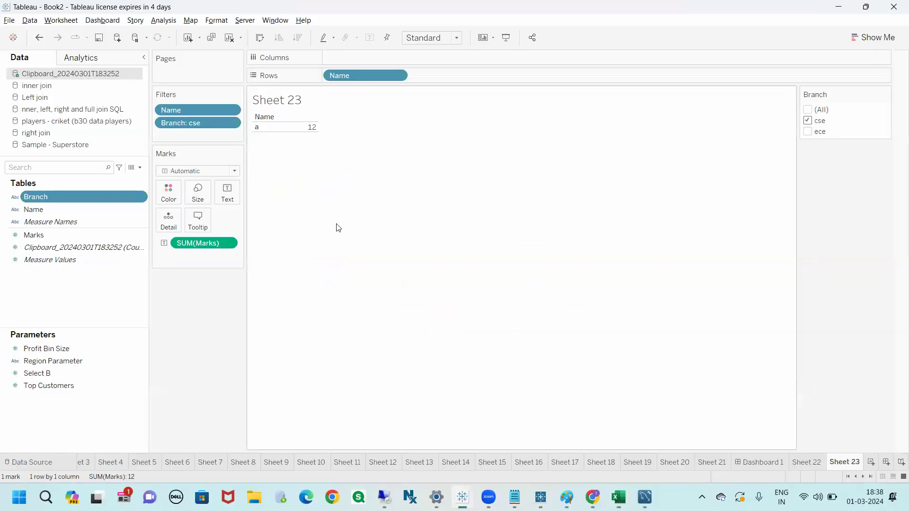
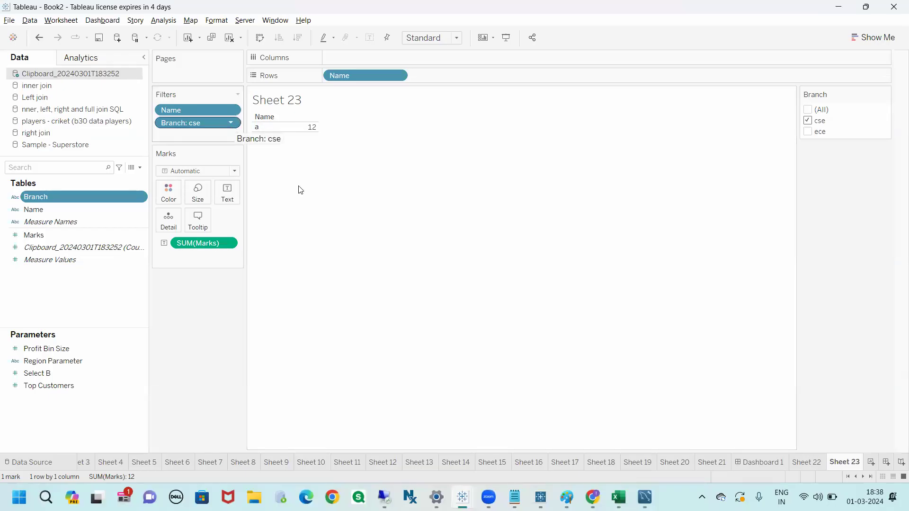
click(593, 498)
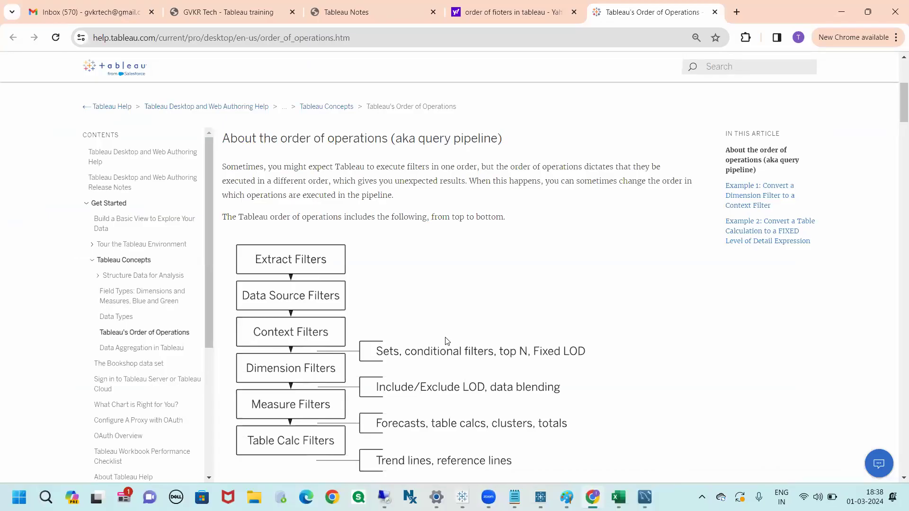
drag(417, 361, 522, 361)
mouse_move(416, 362)
mouse_down()
mouse_move(334, 335)
mouse_move(344, 338)
mouse_move(263, 386)
mouse_move(347, 365)
mouse_move(322, 358)
mouse_up()
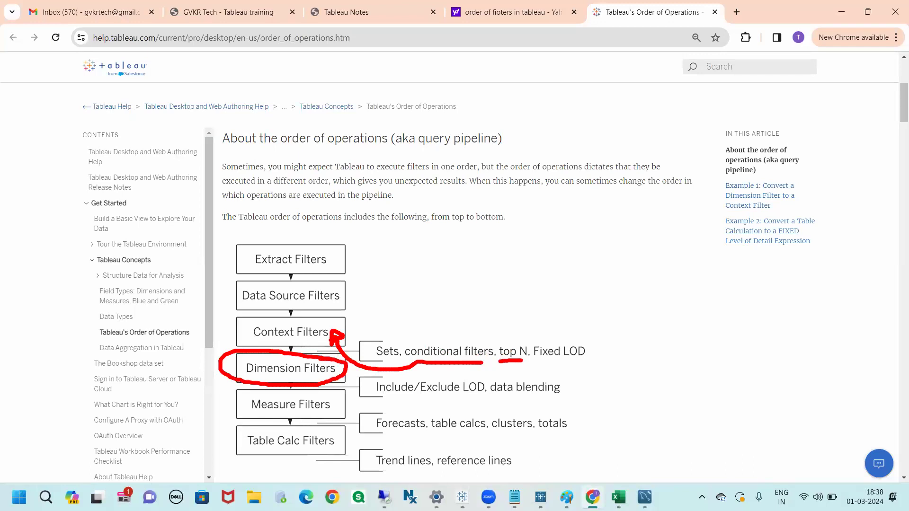
mouse_move(327, 340)
mouse_down()
mouse_move(332, 329)
mouse_move(402, 328)
mouse_move(410, 315)
mouse_move(419, 327)
mouse_up()
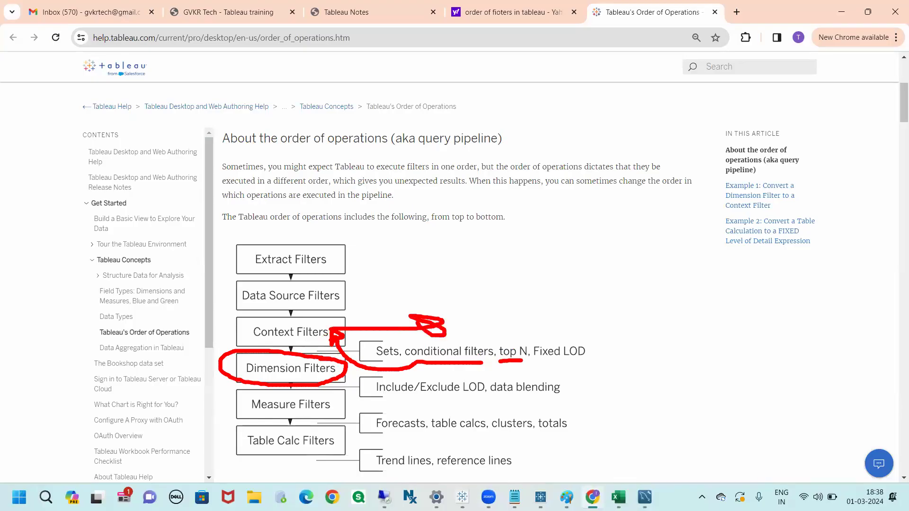
mouse_move(501, 348)
mouse_down()
mouse_move(488, 338)
mouse_move(376, 331)
mouse_move(363, 319)
mouse_move(353, 334)
mouse_move(365, 314)
mouse_move(453, 293)
mouse_move(462, 303)
mouse_move(438, 290)
mouse_up()
mouse_move(480, 273)
mouse_down()
mouse_move(509, 290)
mouse_move(531, 280)
mouse_move(519, 291)
mouse_up()
click(511, 272)
mouse_move(541, 261)
mouse_down()
mouse_move(583, 258)
mouse_move(626, 284)
mouse_up()
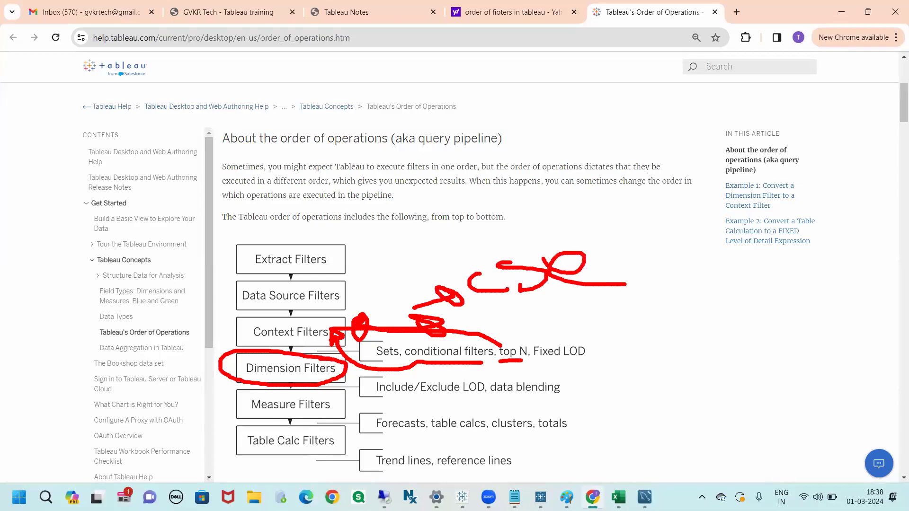
mouse_move(543, 240)
mouse_down()
mouse_move(483, 244)
mouse_move(550, 315)
mouse_move(635, 262)
mouse_move(510, 234)
mouse_up()
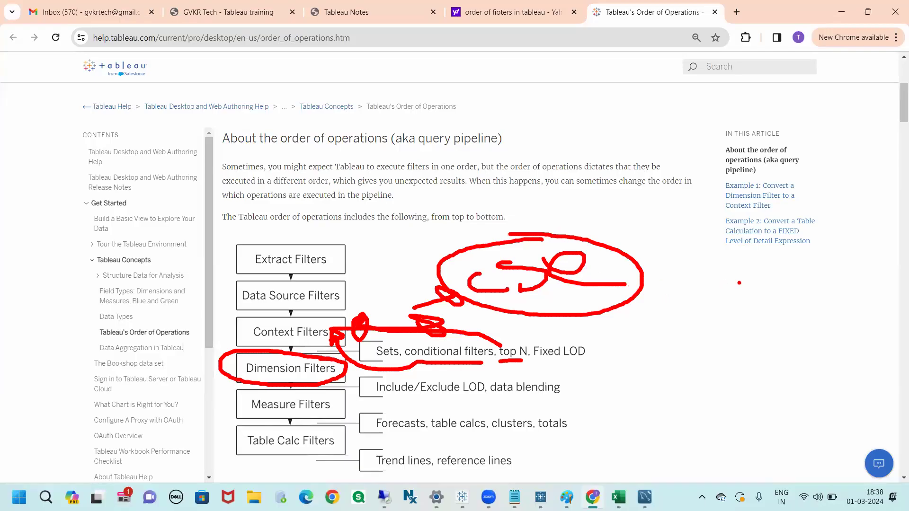
mouse_move(714, 277)
mouse_down()
mouse_move(748, 298)
mouse_move(708, 311)
mouse_up()
click(725, 267)
mouse_move(511, 345)
mouse_down()
mouse_move(522, 313)
mouse_move(503, 315)
mouse_move(533, 320)
mouse_move(501, 321)
mouse_move(522, 313)
mouse_up()
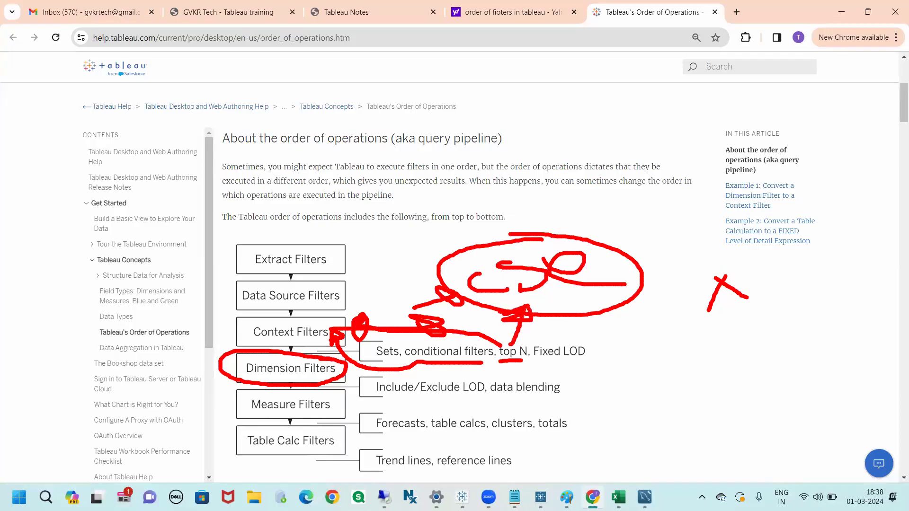
key(Escape)
Step: Switch back to Tableau and add the Branch filter to context
key(alt+Tab)
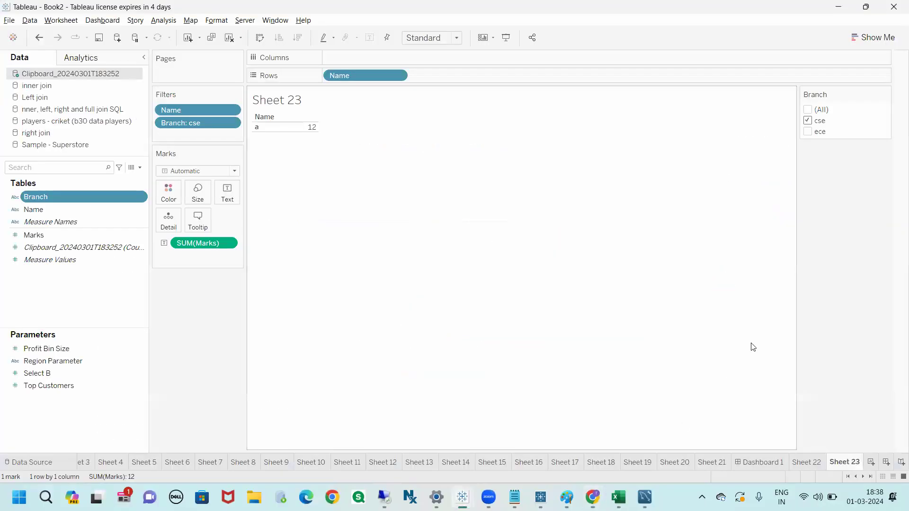
click(232, 123)
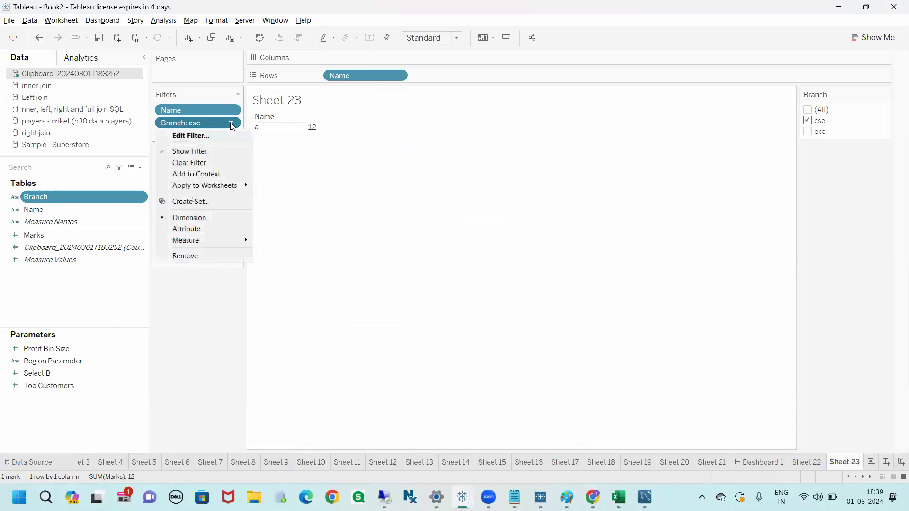
click(191, 174)
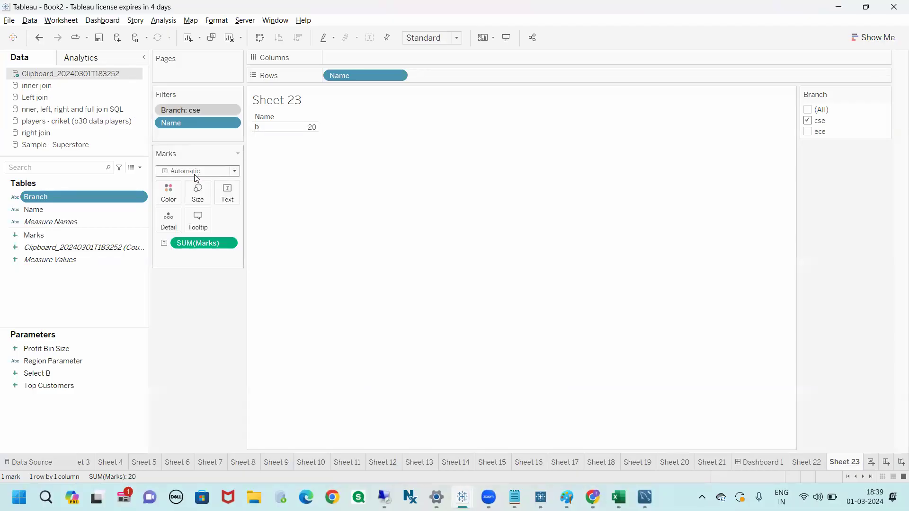
Step: Examine how the cse context filter on Branch affects the Name filter and the name shown in the view
key(ctrl+2)
mouse_move(150, 125)
mouse_down()
mouse_move(199, 140)
mouse_move(180, 121)
mouse_move(139, 118)
mouse_move(157, 101)
mouse_move(196, 122)
mouse_move(166, 97)
mouse_move(814, 85)
mouse_move(775, 116)
mouse_move(834, 161)
mouse_move(877, 105)
mouse_move(817, 84)
mouse_up()
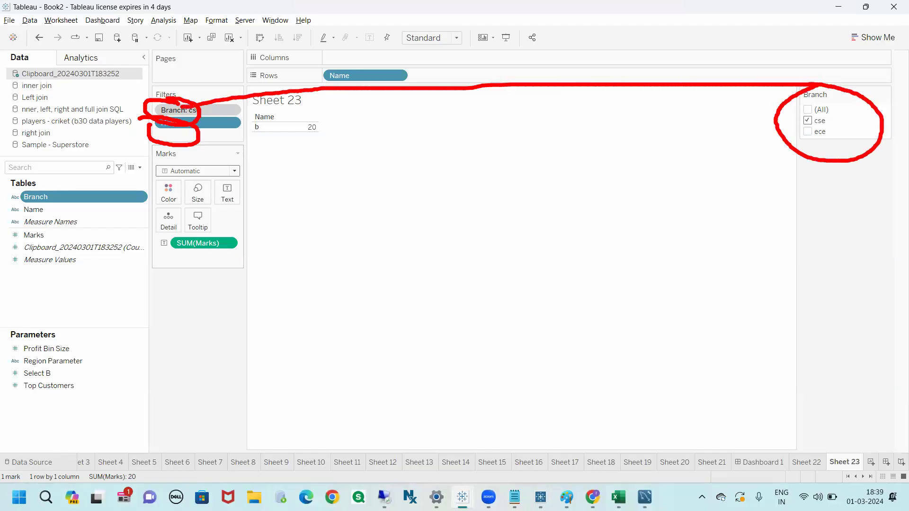
drag(830, 117, 841, 108)
drag(827, 135, 843, 121)
mouse_move(830, 164)
mouse_down()
mouse_move(852, 151)
mouse_move(591, 204)
mouse_up()
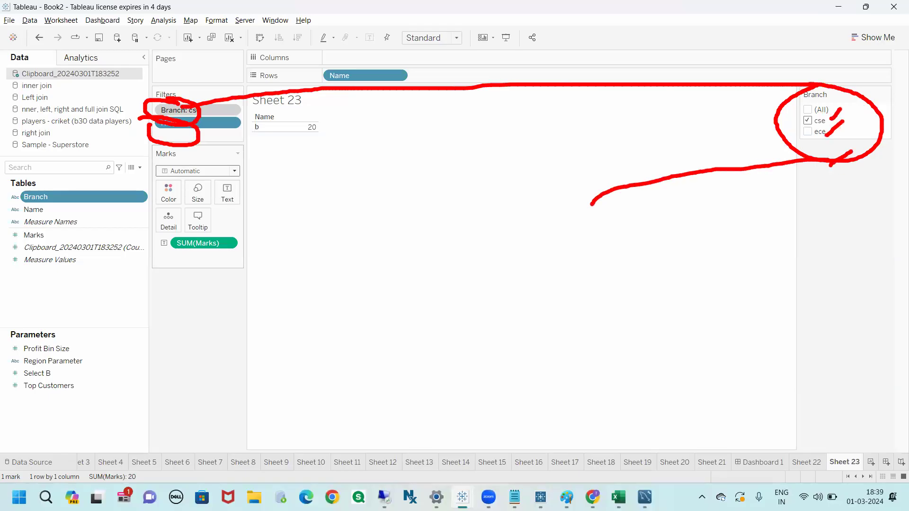
key(Escape)
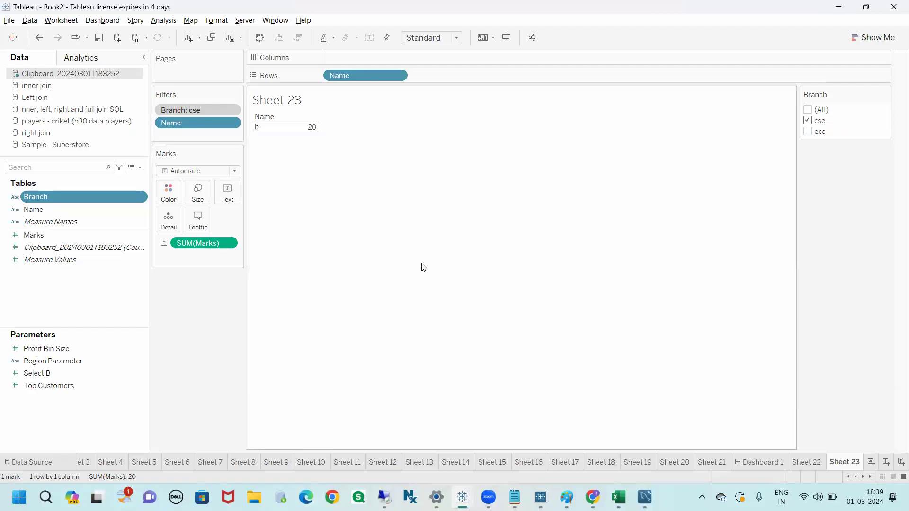
key(ctrl+2)
mouse_move(164, 104)
mouse_down()
mouse_move(134, 105)
mouse_move(224, 112)
mouse_move(161, 100)
mouse_move(261, 76)
mouse_move(234, 75)
mouse_move(241, 79)
mouse_up()
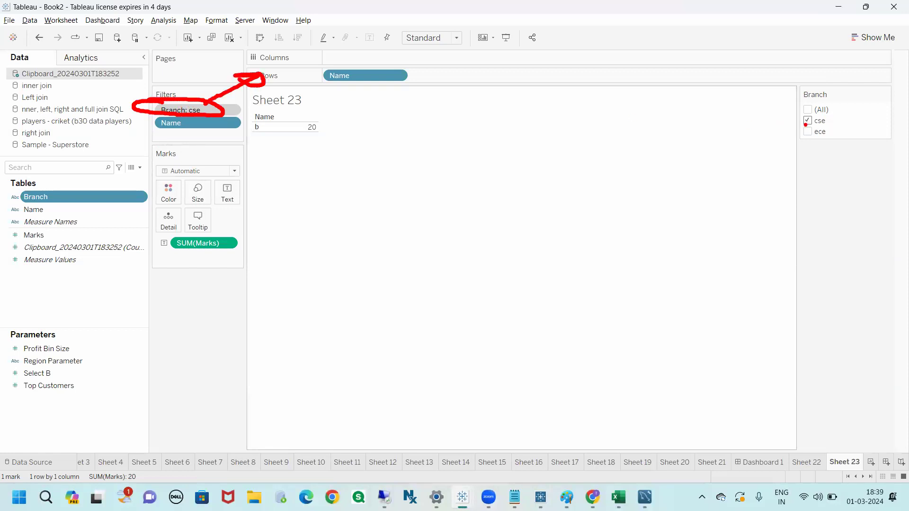
drag(830, 122, 842, 107)
mouse_move(196, 124)
mouse_down()
mouse_move(126, 127)
mouse_move(211, 126)
mouse_move(207, 141)
mouse_move(231, 123)
mouse_move(221, 100)
mouse_move(239, 88)
mouse_up()
mouse_move(310, 113)
mouse_down()
mouse_move(297, 109)
mouse_move(325, 132)
mouse_move(309, 113)
mouse_up()
key(Escape)
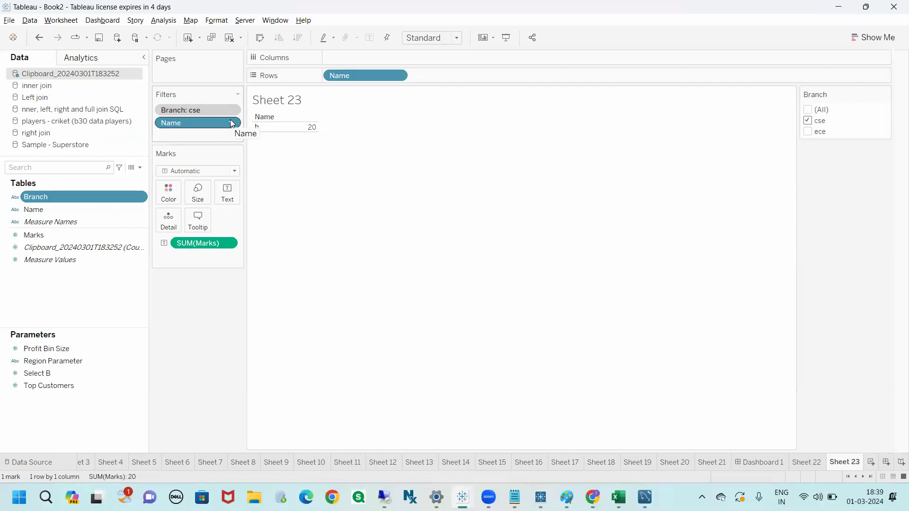
Step: Remove the Branch filter from the worksheet, keeping only the Name filter
click(232, 123)
click(286, 189)
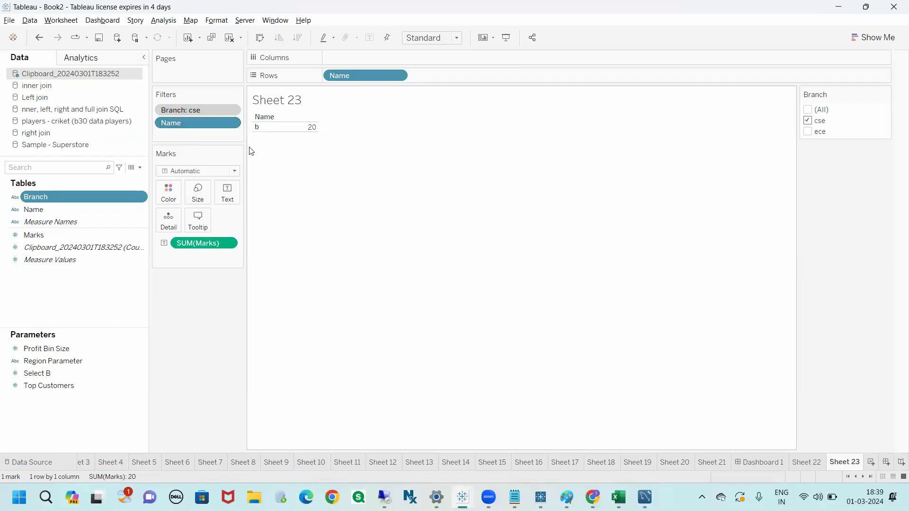
drag(203, 113, 222, 293)
Step: Edit the Name filter so its top limit is set by formula, with Top 1
click(231, 110)
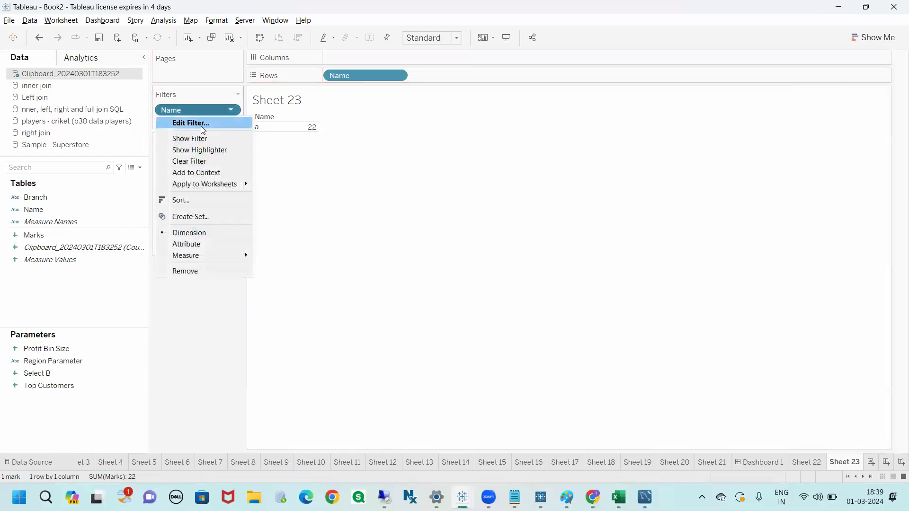
click(201, 124)
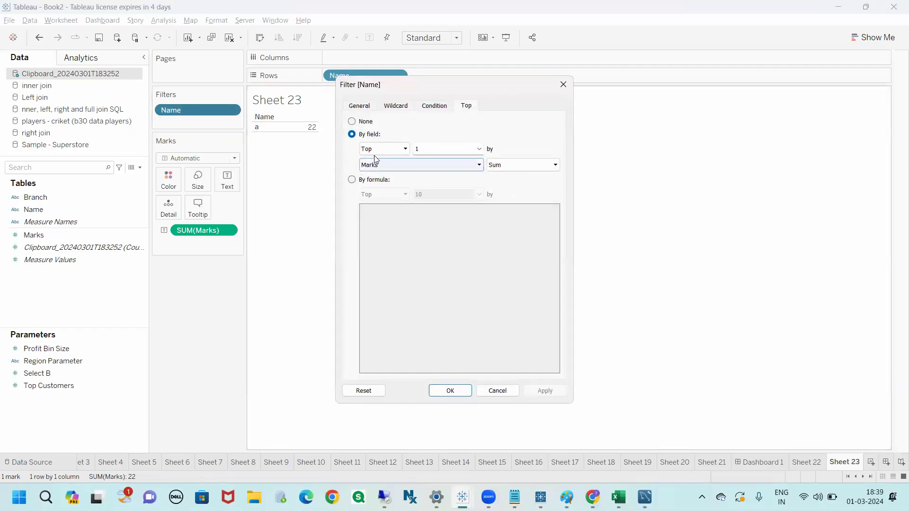
click(378, 148)
click(378, 148)
click(352, 180)
click(415, 196)
double_click(416, 195)
text(1)
click(414, 222)
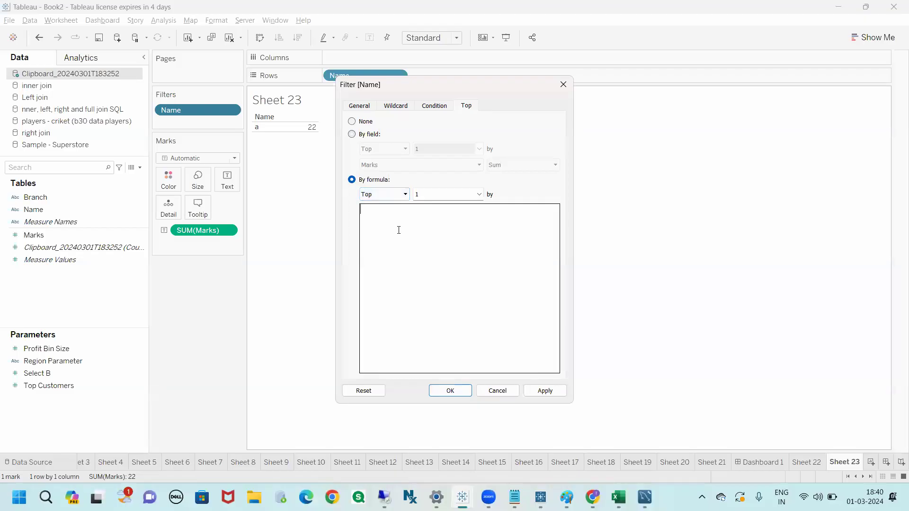
Step: Enter SUM([Marks]) as the Name filter's ranking formula and apply it, keeping the filter dialog clear of the view
text(sum)
key(Return)
text(mark)
key(Return)
drag(426, 84, 691, 87)
click(808, 392)
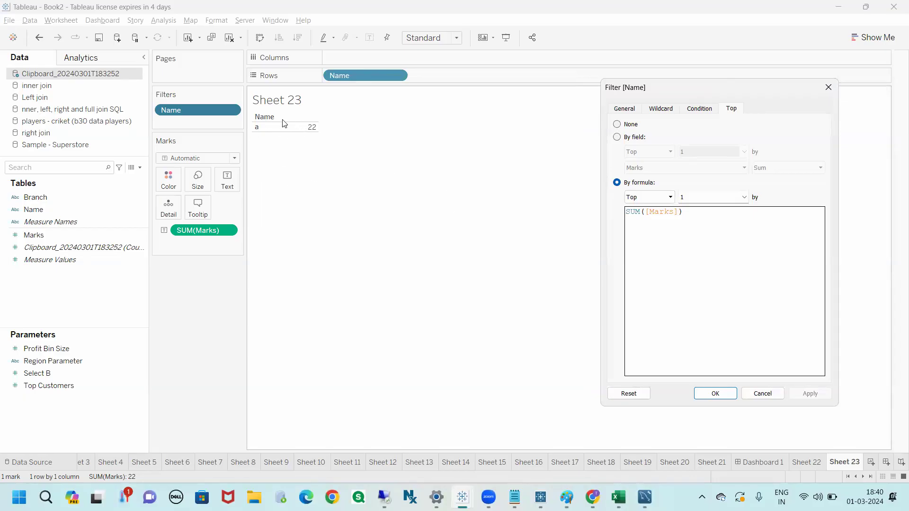
click(649, 212)
key(Return)
key(Return)
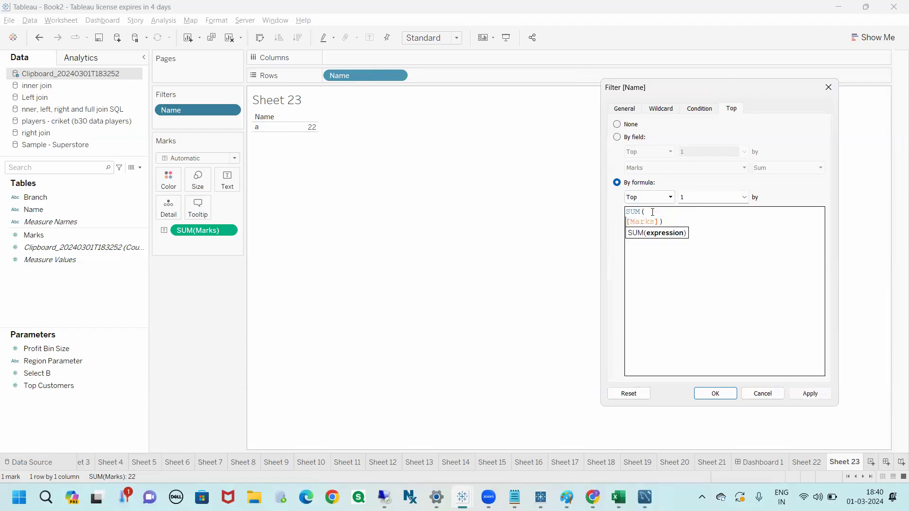
key(Right)
key(Return)
key(BackSpace)
key(BackSpace)
text(i)
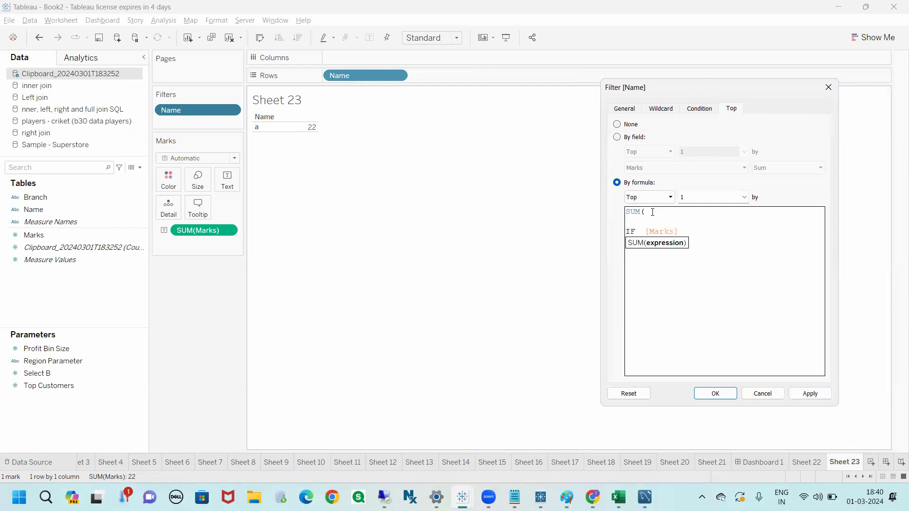
text(bra)
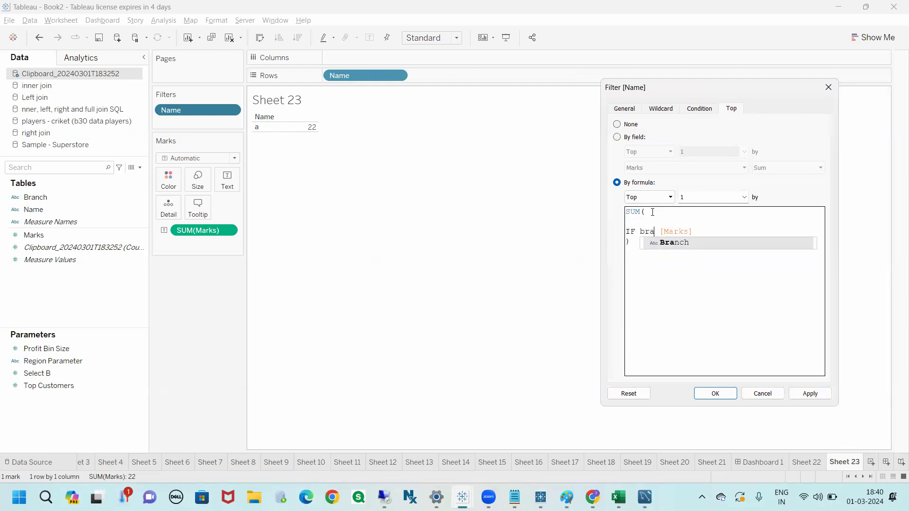
key(Return)
text(=)
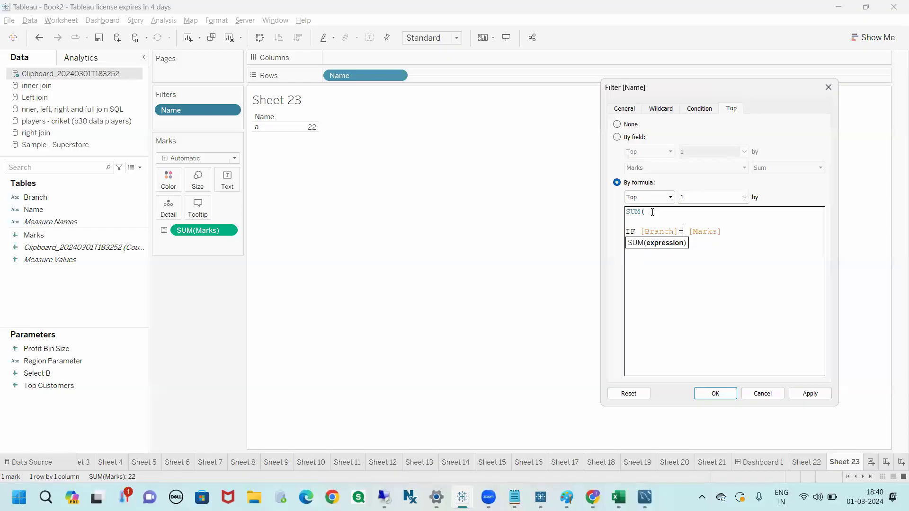
text(')
click(828, 88)
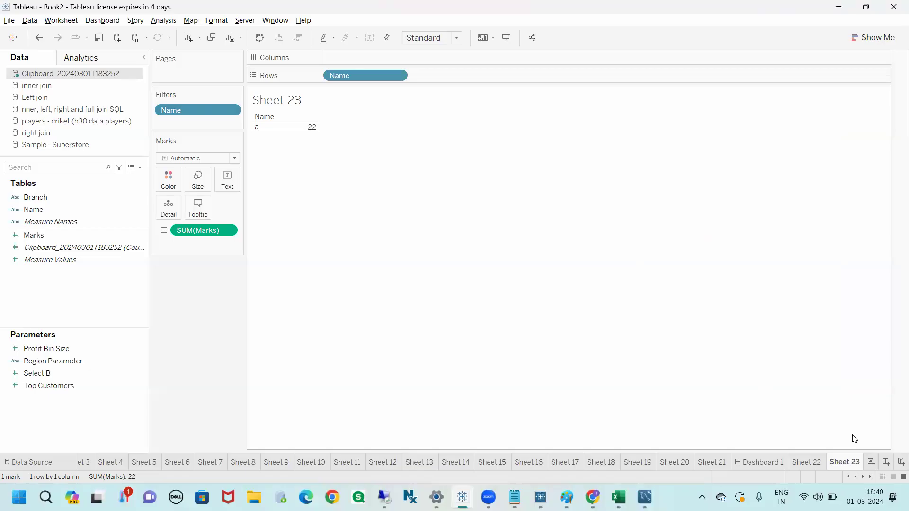
Step: Create a new worksheet on the Sample - Superstore data source and place Customer Name on Rows
click(869, 461)
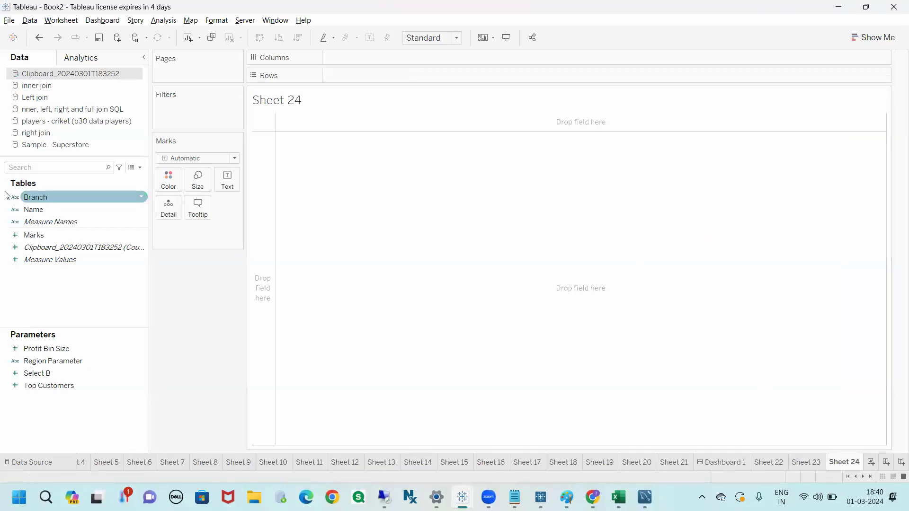
click(49, 147)
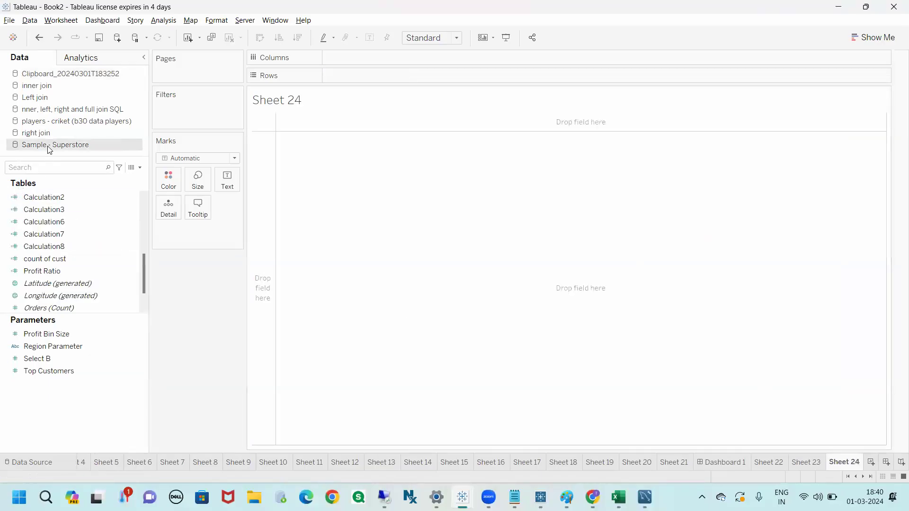
click(63, 169)
text(cust)
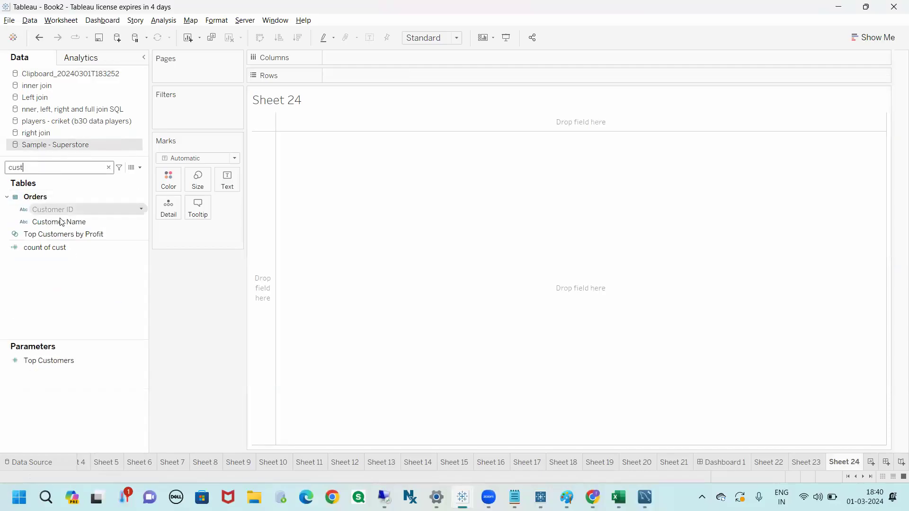
drag(61, 221, 351, 83)
Step: Add Sales to the view as summed values and sort the customers in descending order of sales
double_click(67, 167)
text(sa)
double_click(64, 217)
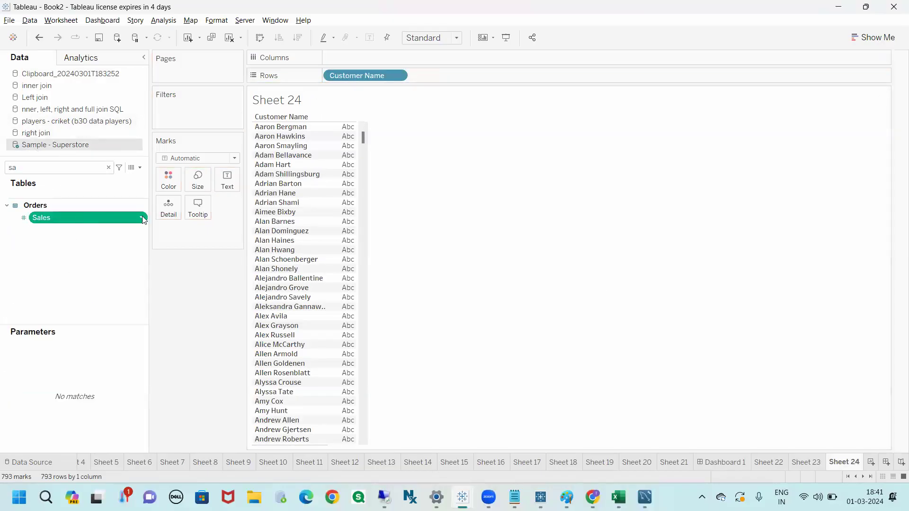
click(302, 40)
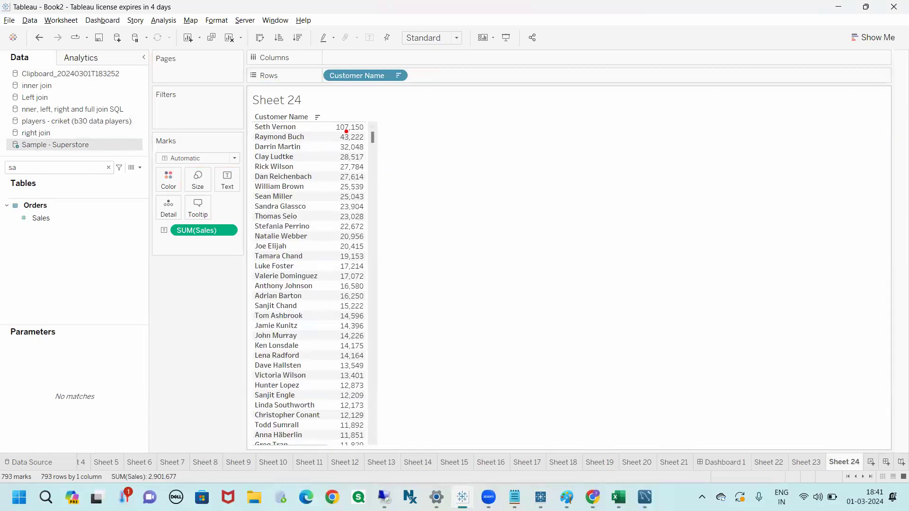
mouse_move(367, 126)
mouse_down()
mouse_move(380, 166)
mouse_move(260, 177)
mouse_move(297, 118)
mouse_move(455, 139)
mouse_up()
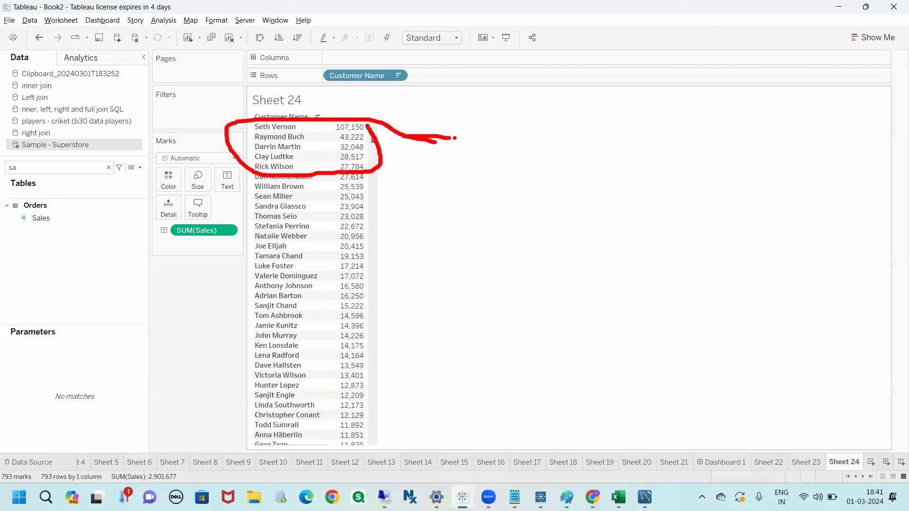
key(Escape)
Step: Add a Customer Name filter and set its top limit by field to Top 5 by Sales Sum
click(87, 173)
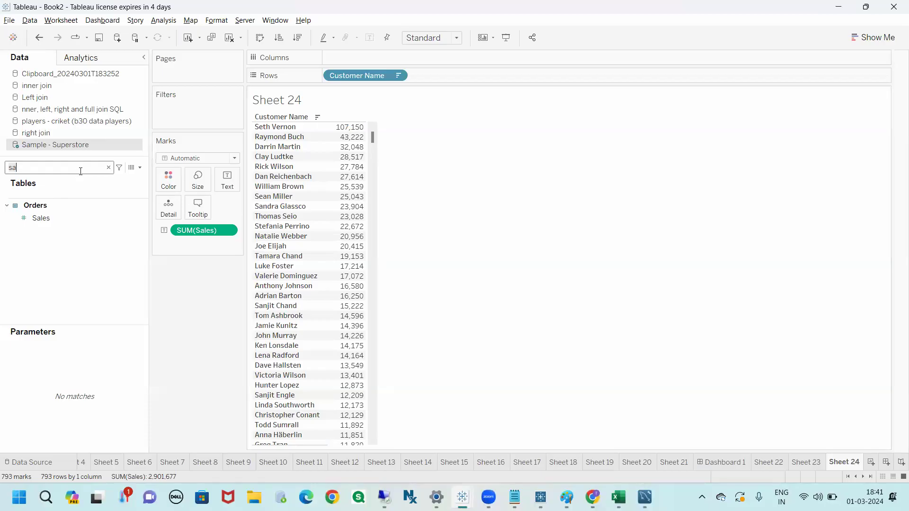
key(BackSpace)
key(BackSpace)
text(cu)
drag(54, 221, 163, 116)
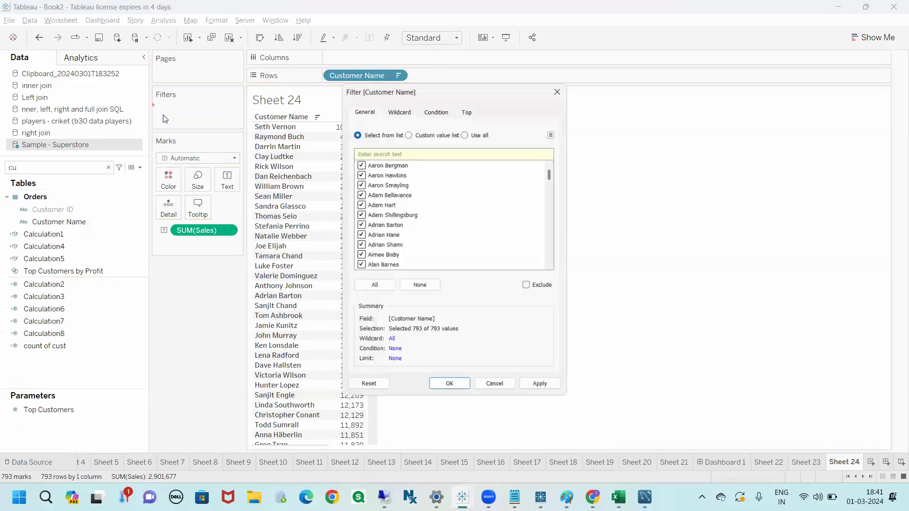
click(465, 129)
click(467, 106)
click(353, 135)
double_click(418, 147)
text(5)
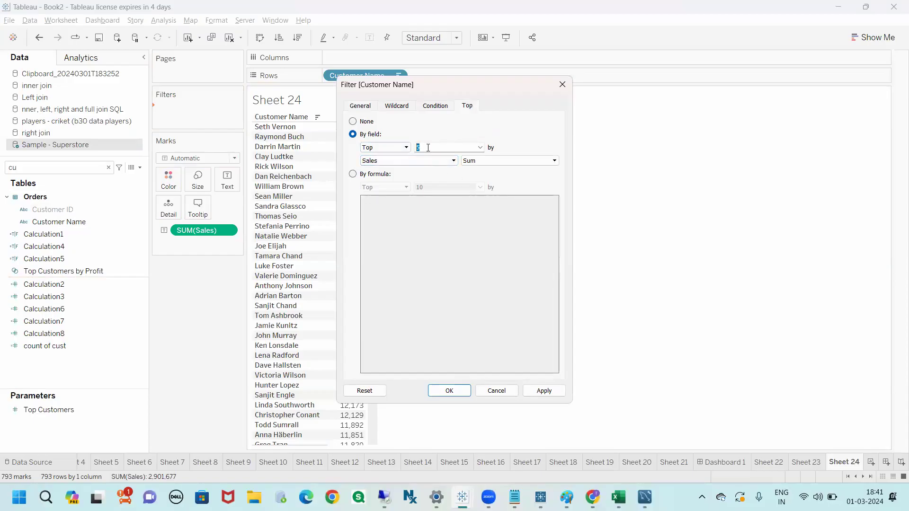
Step: Create a parameter named top n with a range of 1 to 100, and apply it as the Customer Name filter's top limit
click(480, 147)
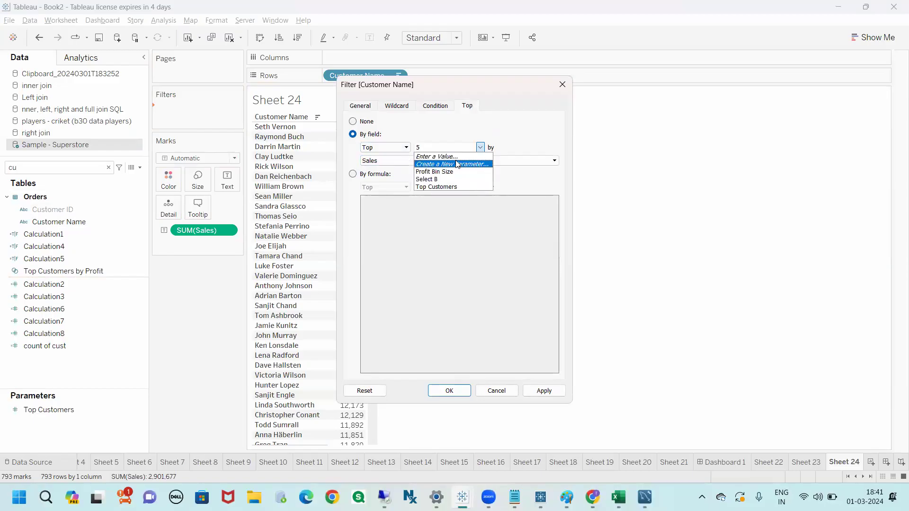
click(432, 165)
drag(374, 147, 313, 145)
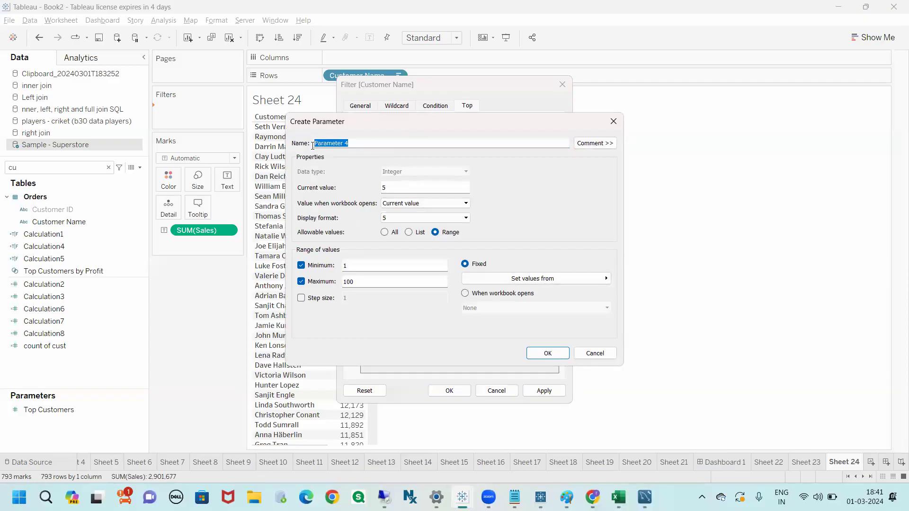
text(T)
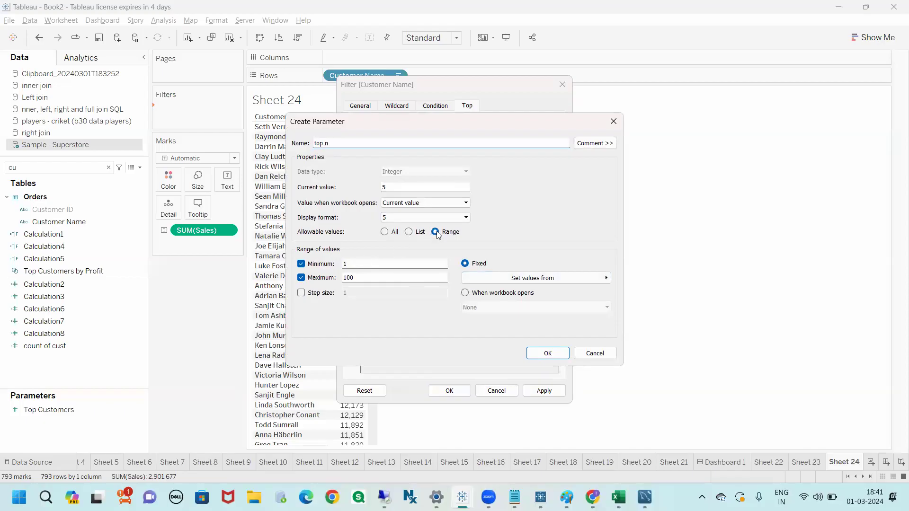
double_click(347, 264)
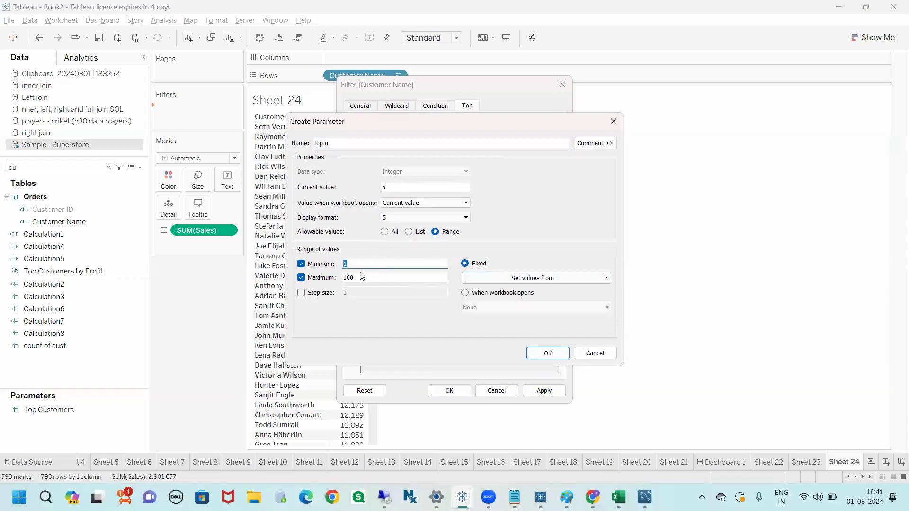
double_click(349, 278)
click(545, 354)
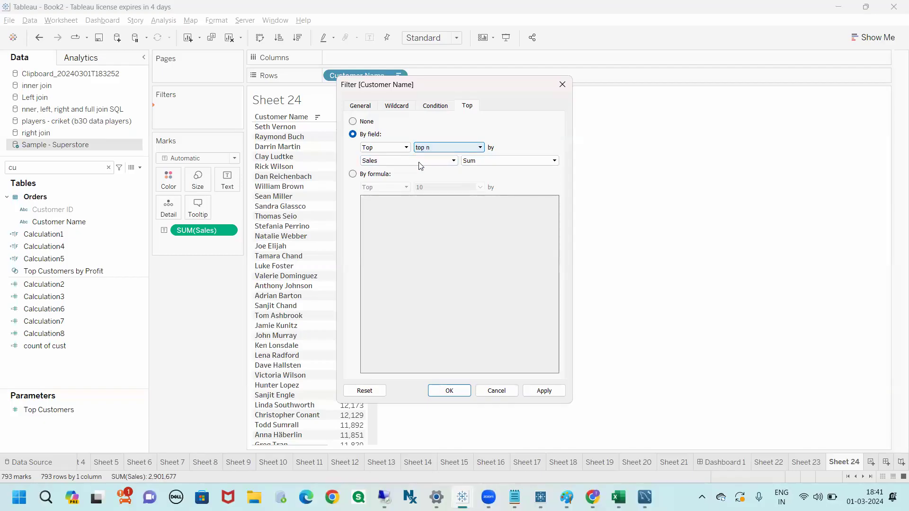
click(450, 390)
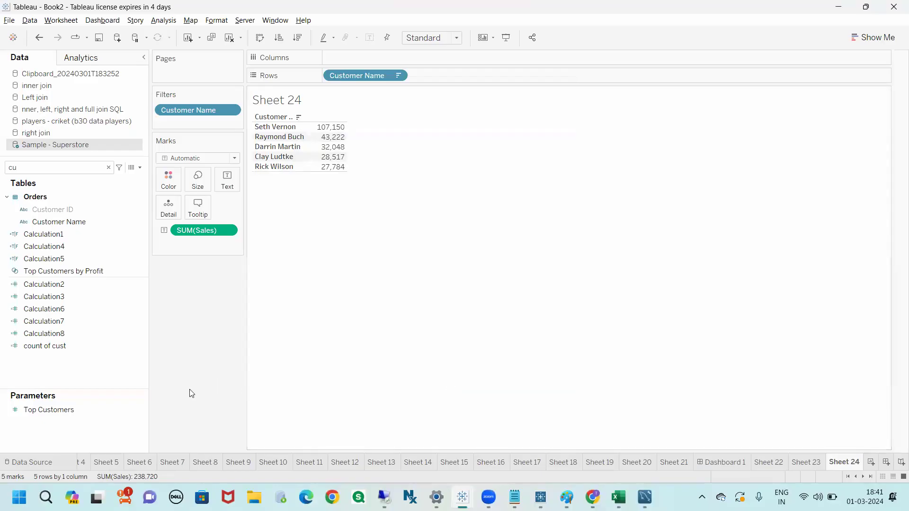
Step: Show the Top Customers parameter as a type-in control and set it to 10
right_click(148, 406)
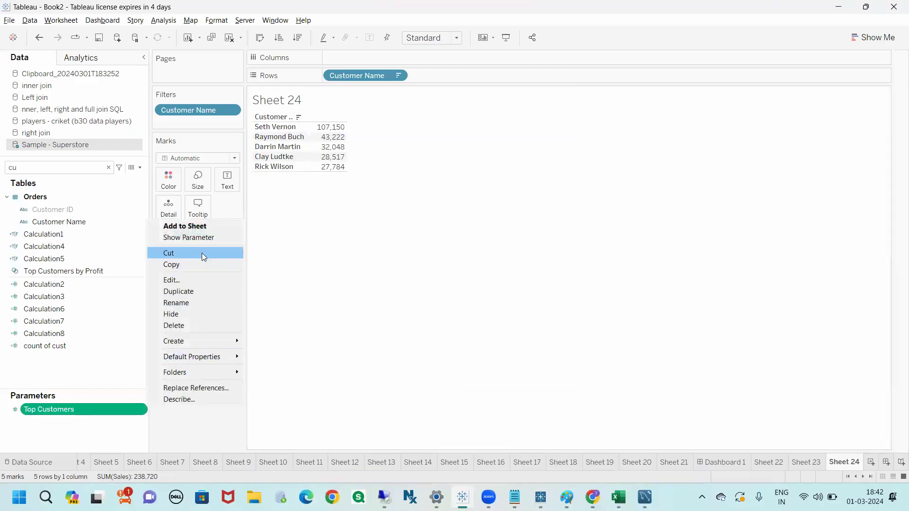
click(198, 239)
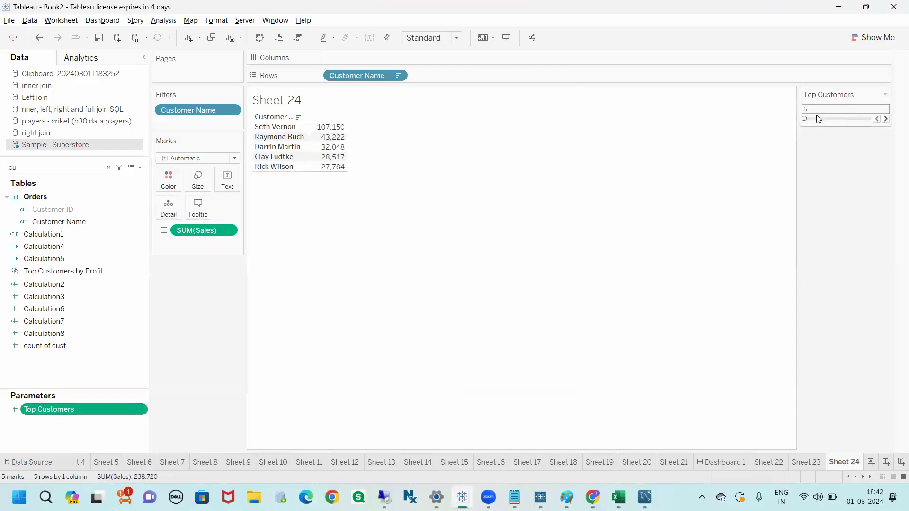
click(885, 94)
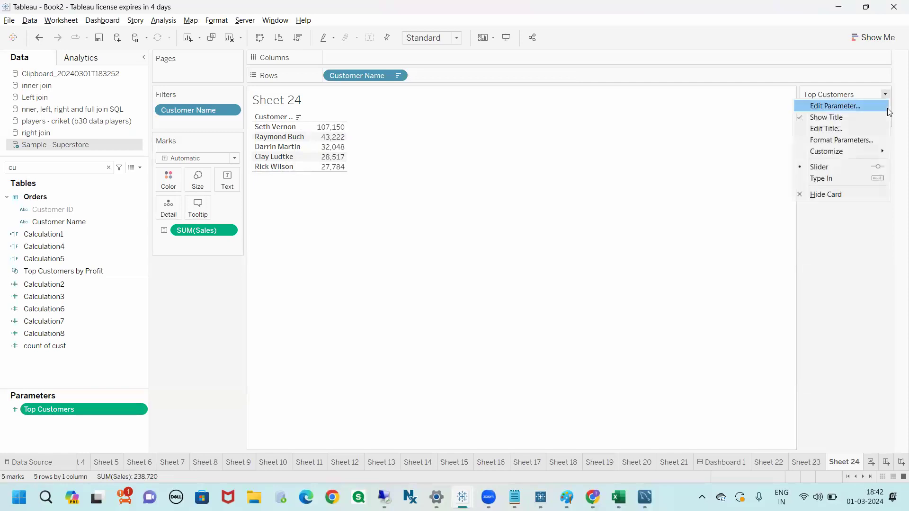
click(879, 179)
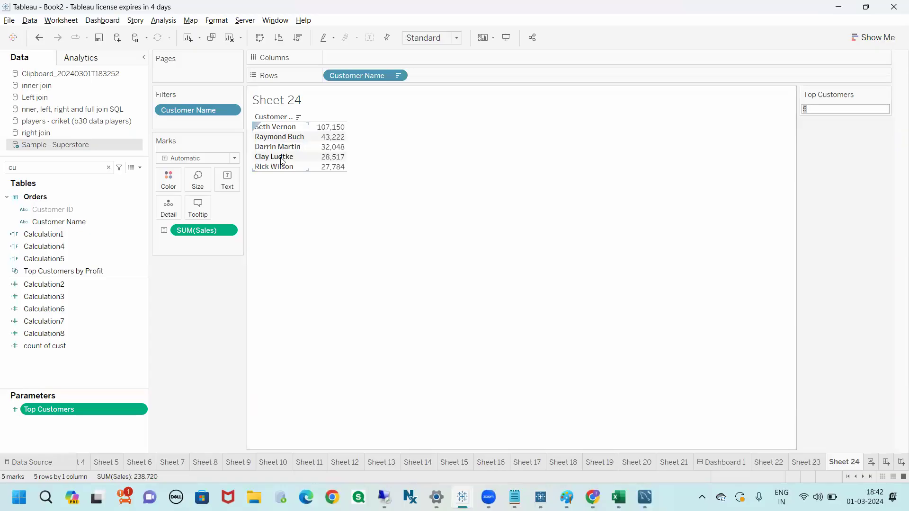
text(7)
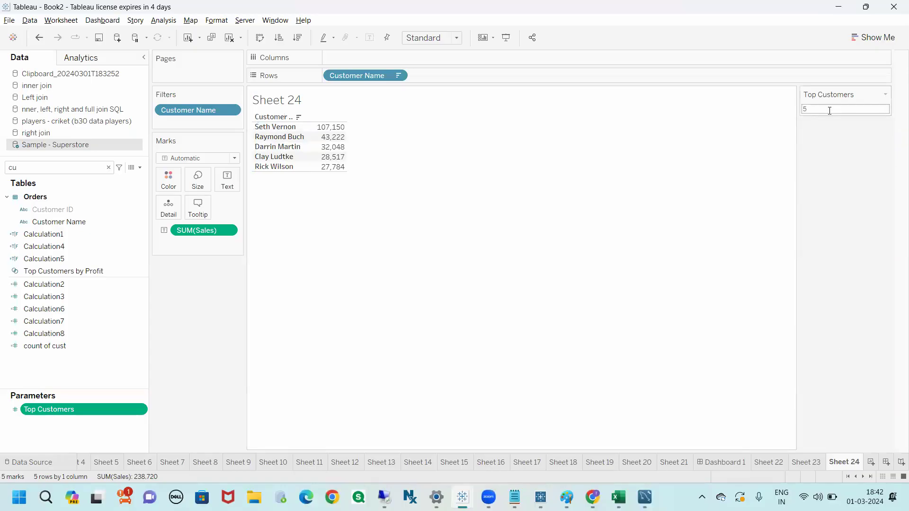
text(10)
key(Return)
click(826, 109)
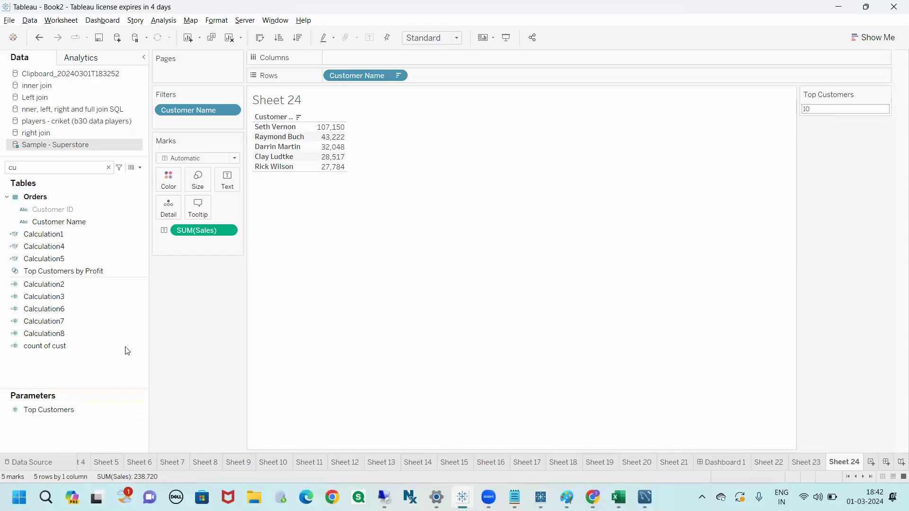
Step: Clear the field search, show the top n parameter control and hide the Top Customers card
click(109, 168)
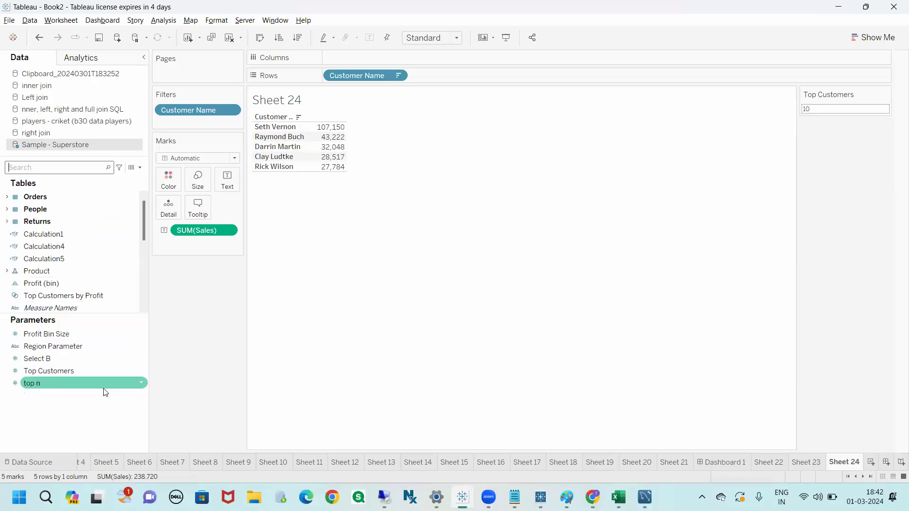
right_click(138, 383)
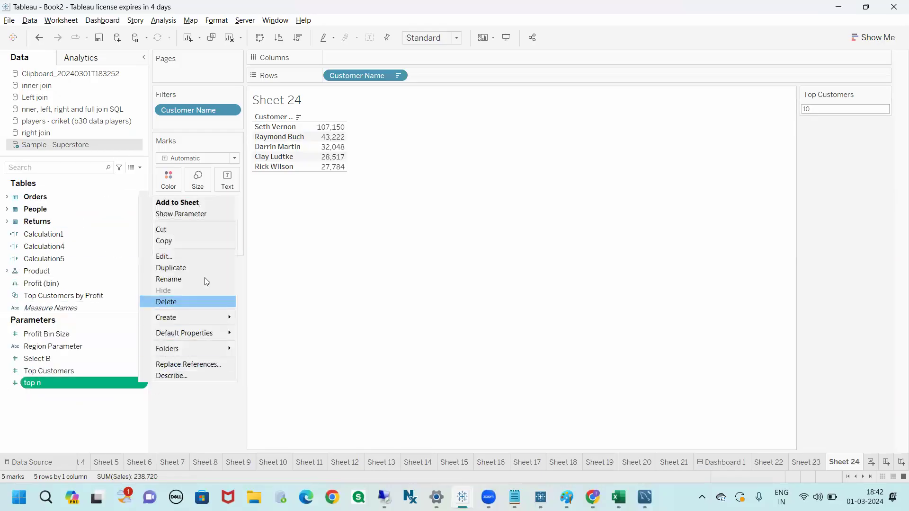
click(196, 217)
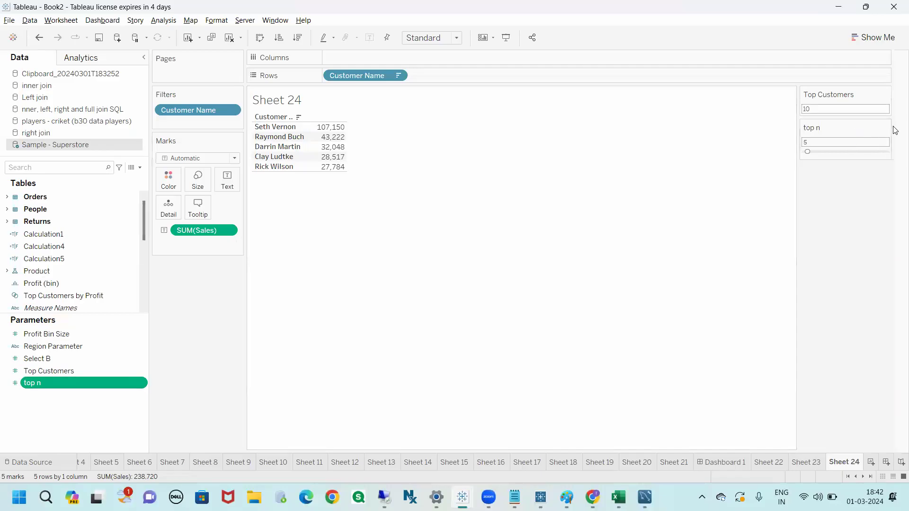
click(887, 95)
click(833, 181)
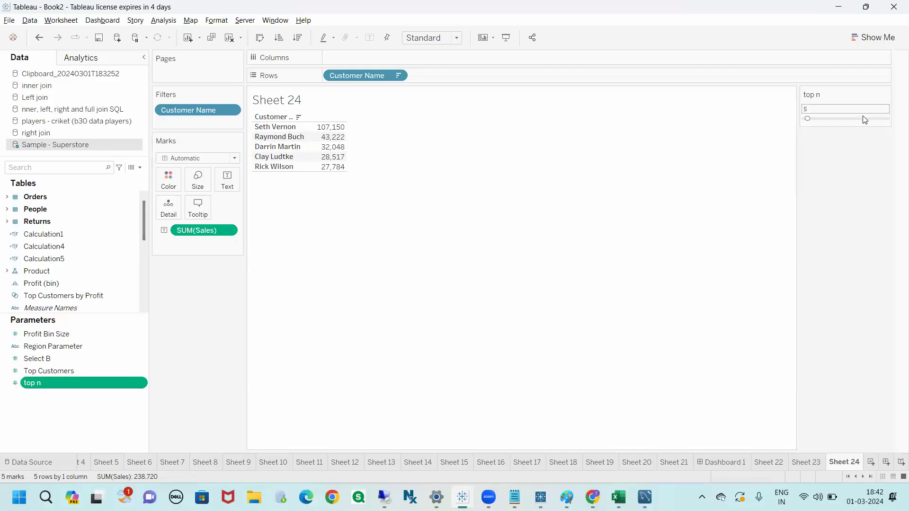
Step: Change the top n parameter control to type-in mode and set its value to 10
click(886, 93)
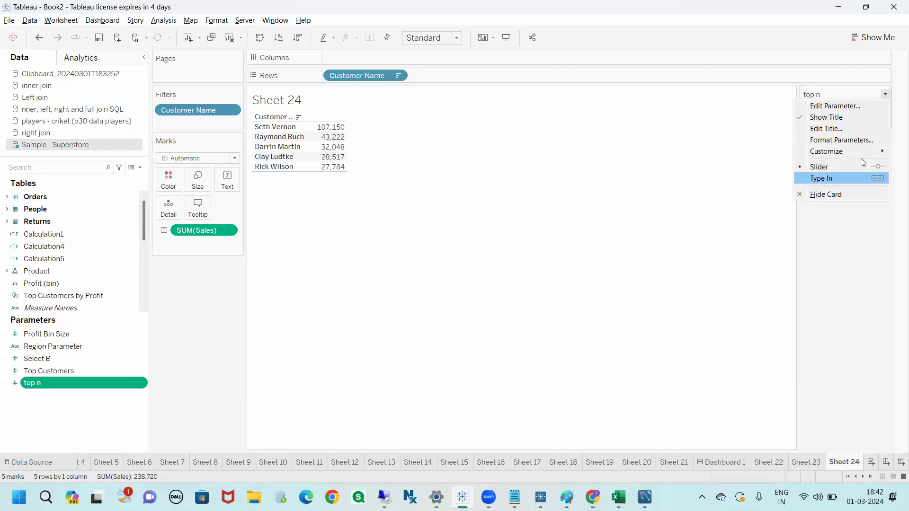
click(833, 178)
text(10)
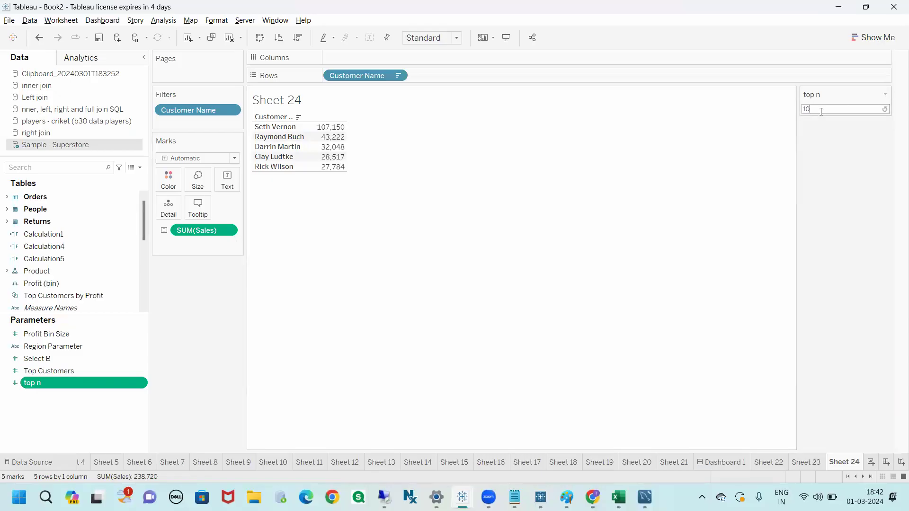
key(Return)
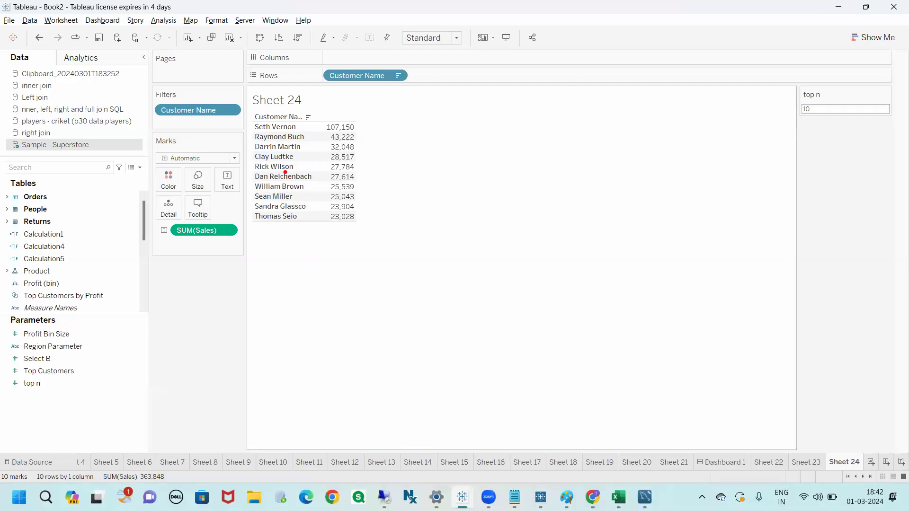
mouse_move(254, 120)
mouse_down()
mouse_move(306, 124)
mouse_move(258, 122)
mouse_up()
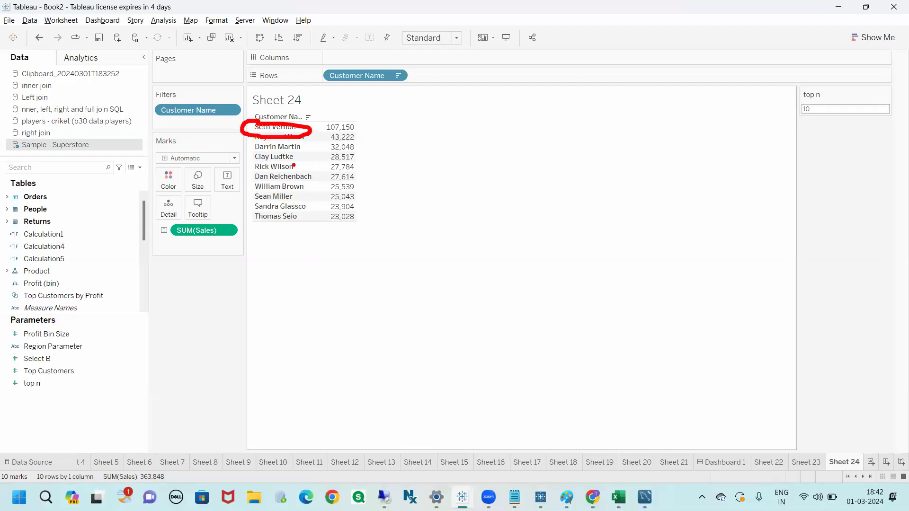
mouse_move(311, 210)
mouse_down()
mouse_move(420, 157)
mouse_move(346, 108)
mouse_move(332, 118)
mouse_move(361, 108)
mouse_up()
key(Escape)
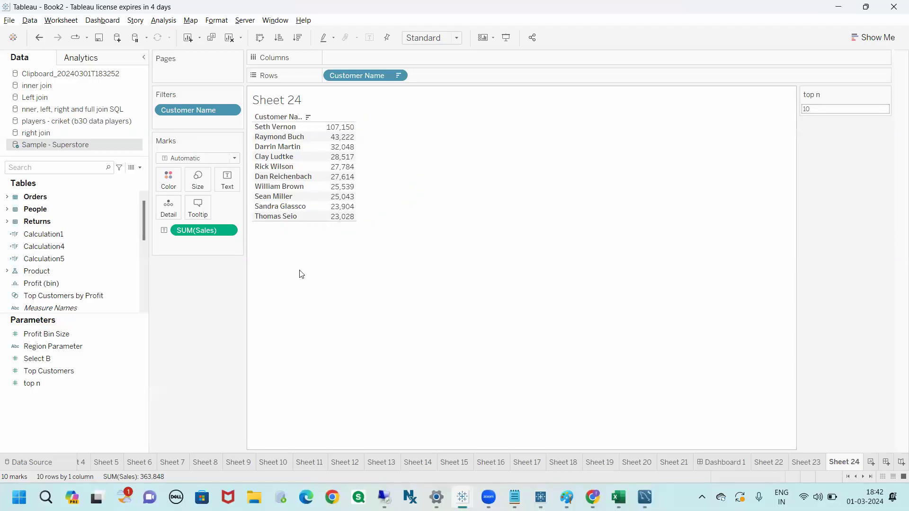
Step: Show a filter for the Region field from the Orders table and limit it to Central only
key(ctrl+2)
key(Escape)
click(94, 169)
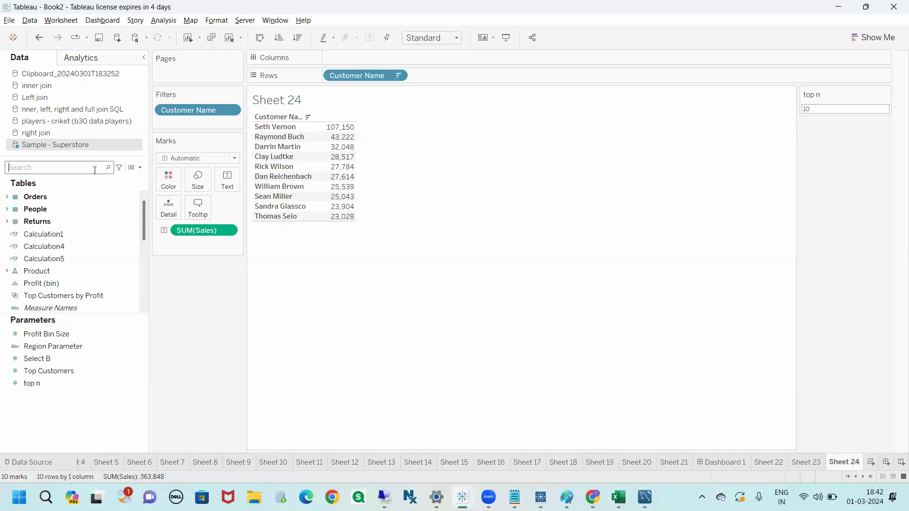
text(reg)
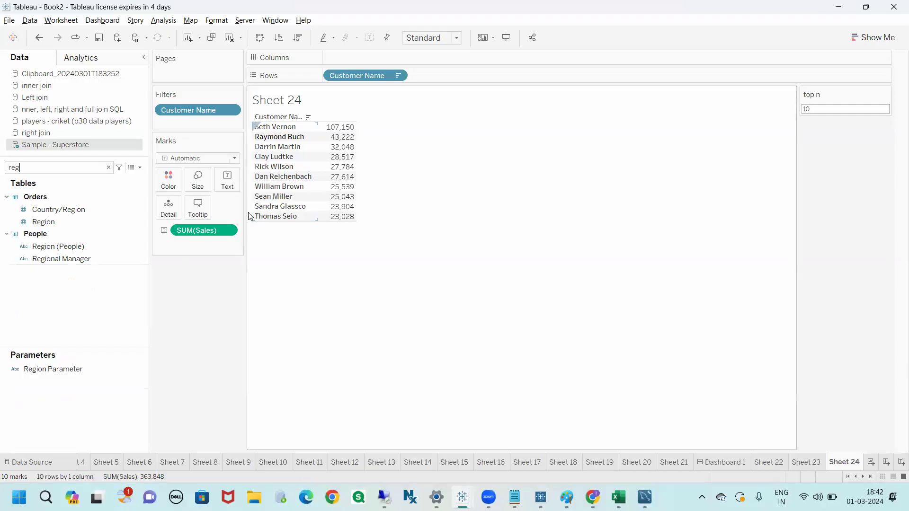
right_click(138, 221)
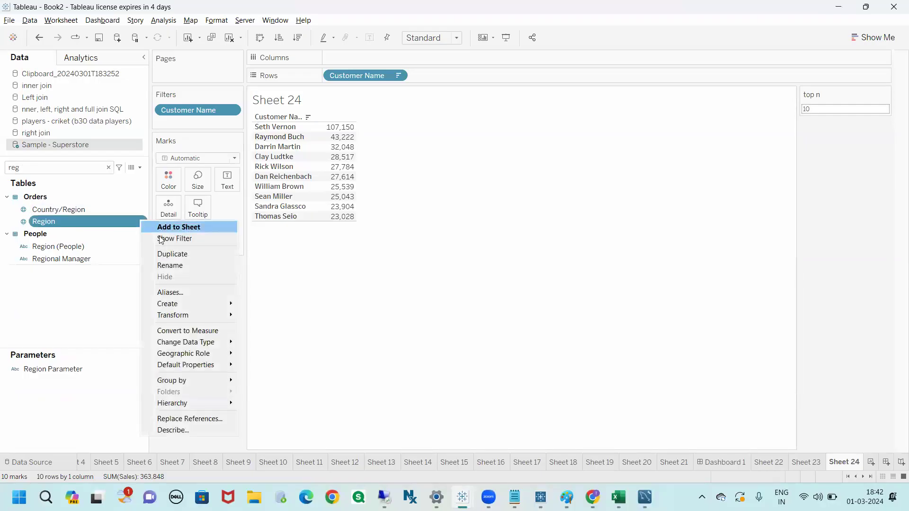
click(175, 240)
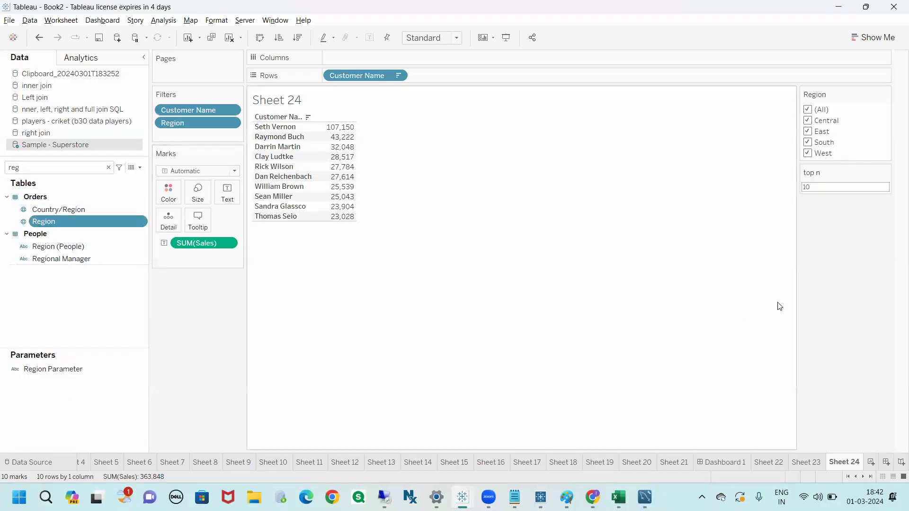
click(808, 110)
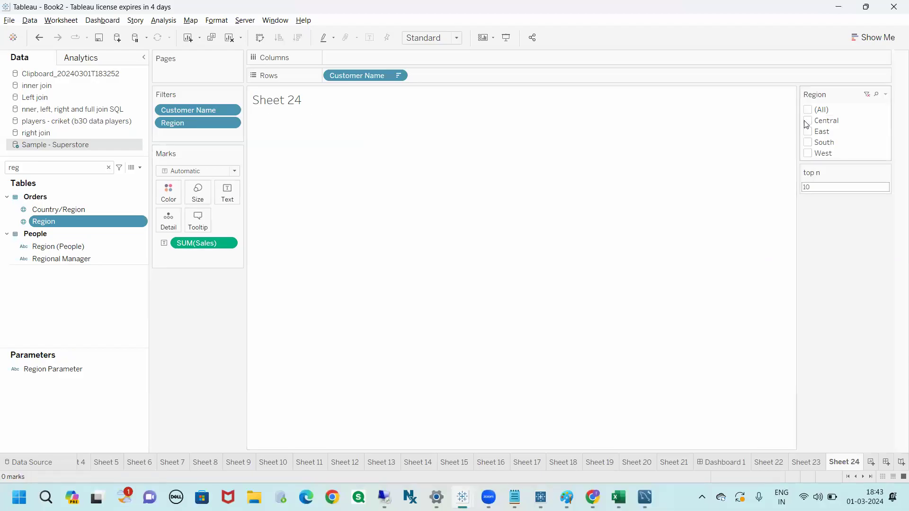
click(808, 120)
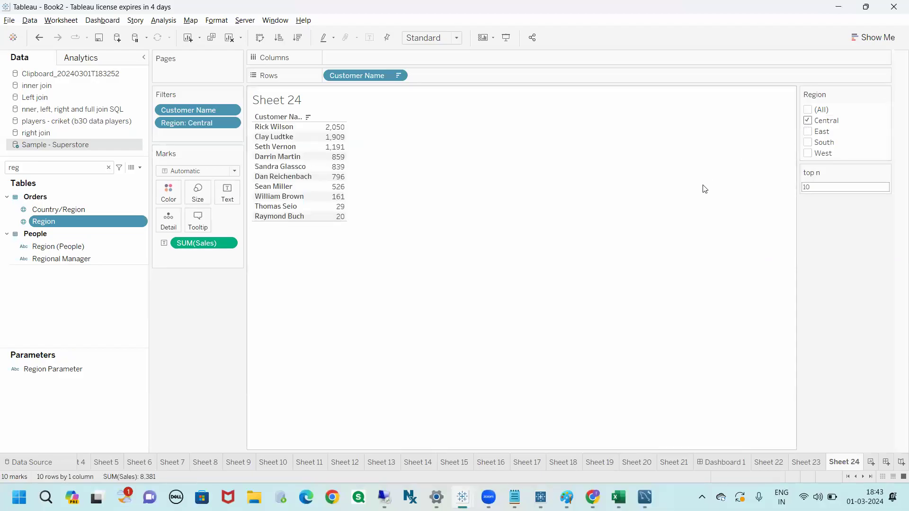
mouse_move(267, 118)
mouse_down()
mouse_move(246, 125)
mouse_move(233, 197)
mouse_move(291, 235)
mouse_move(363, 143)
mouse_move(308, 120)
mouse_move(262, 119)
mouse_up()
mouse_move(356, 155)
mouse_down()
mouse_move(758, 126)
mouse_move(767, 116)
mouse_move(798, 147)
mouse_move(768, 117)
mouse_up()
key(Escape)
key(ctrl+2)
mouse_move(790, 122)
mouse_down()
mouse_move(407, 196)
mouse_move(371, 136)
mouse_move(204, 147)
mouse_move(396, 215)
mouse_up()
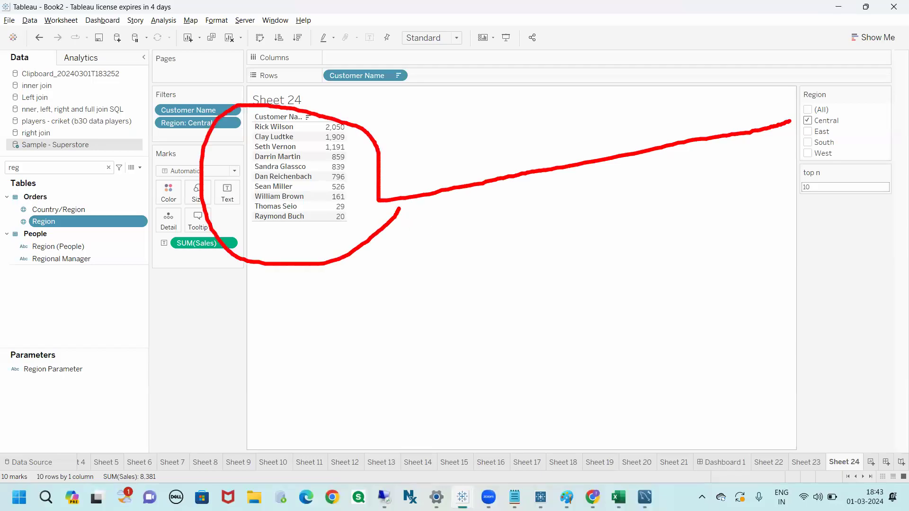
key(Escape)
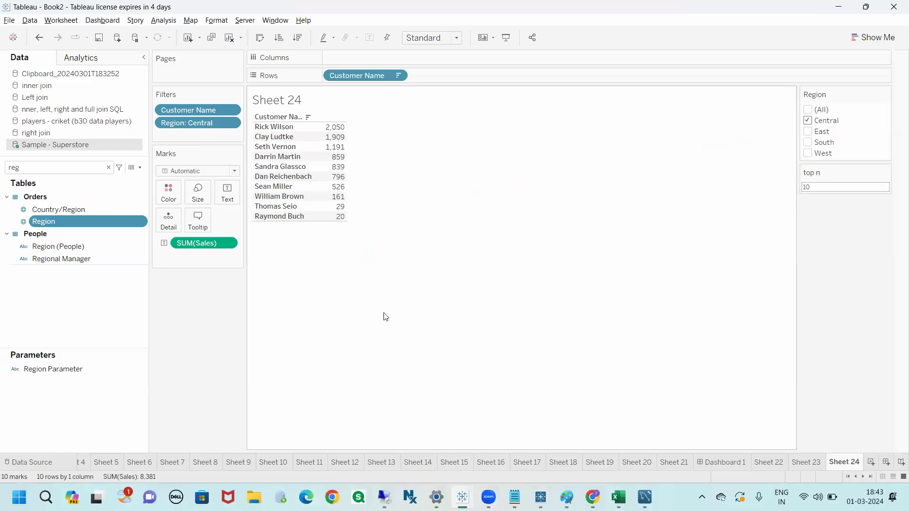
Step: Switch the Region filter selection from Central to East
click(807, 121)
click(808, 132)
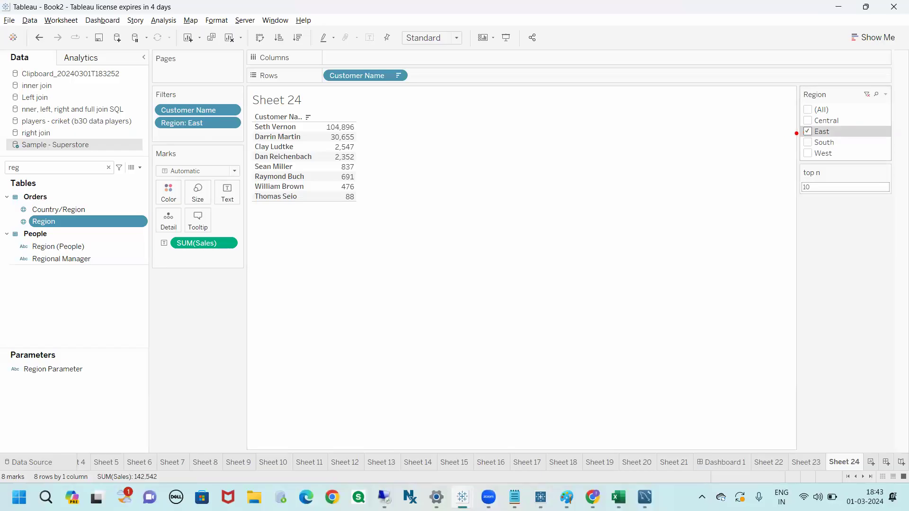
mouse_move(807, 186)
mouse_down()
mouse_move(823, 195)
mouse_move(801, 179)
mouse_up()
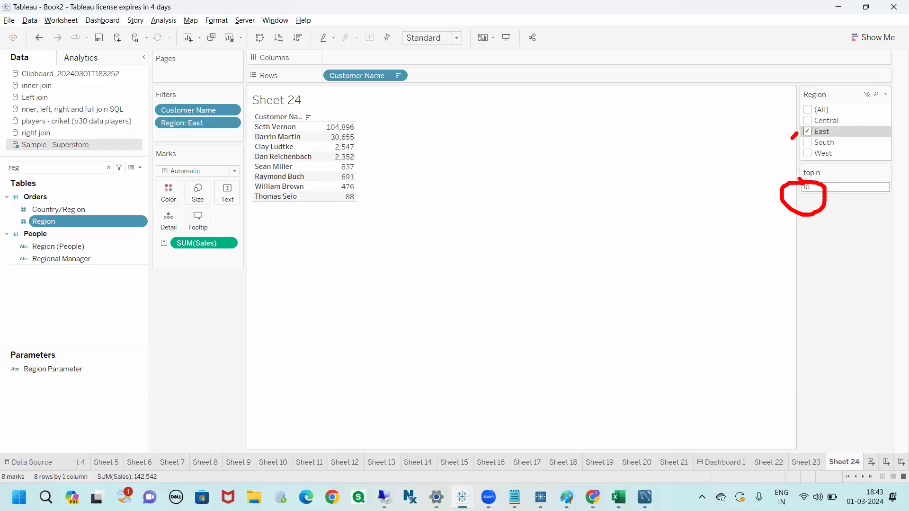
mouse_move(795, 136)
mouse_down()
mouse_move(610, 214)
mouse_move(298, 113)
mouse_move(197, 226)
mouse_move(451, 147)
mouse_up()
mouse_move(264, 261)
mouse_down()
mouse_move(217, 341)
mouse_move(17, 483)
mouse_move(61, 456)
mouse_up()
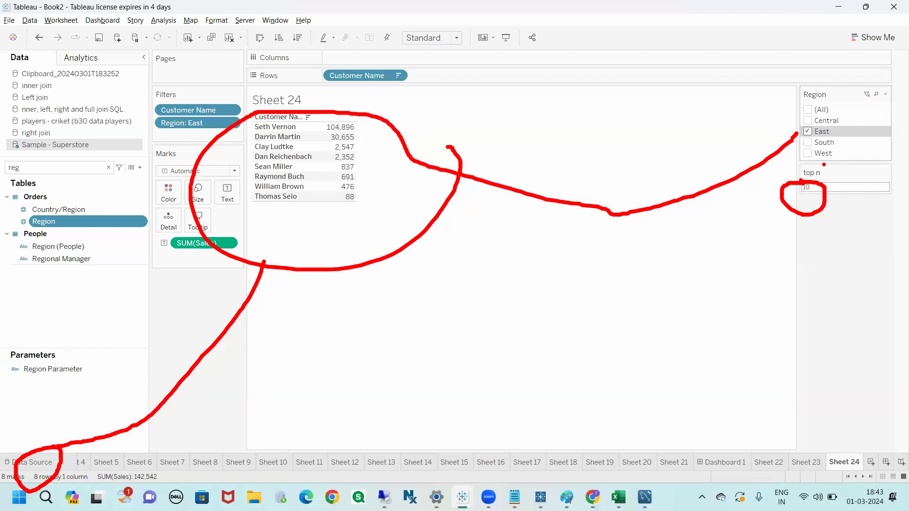
drag(805, 198, 786, 304)
drag(777, 251, 786, 304)
mouse_move(401, 205)
mouse_down()
mouse_move(693, 292)
mouse_move(789, 293)
mouse_move(765, 281)
mouse_move(777, 295)
mouse_up()
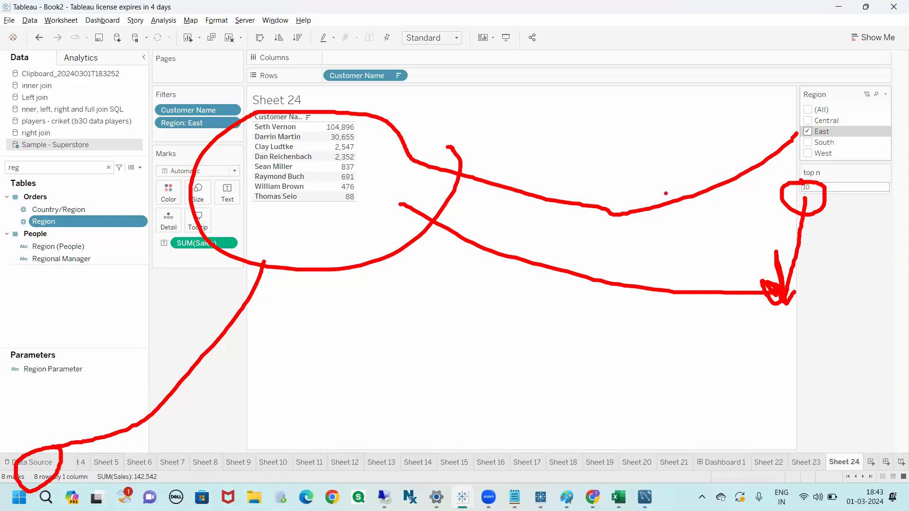
mouse_move(25, 467)
mouse_down()
mouse_move(47, 490)
mouse_move(28, 466)
mouse_up()
key(Escape)
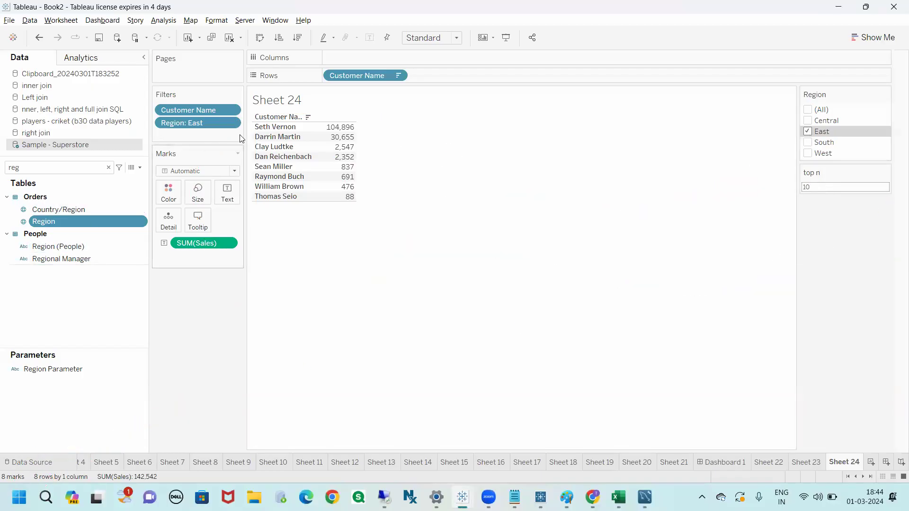
Step: Add the Region: East filter to context and remove it from context again
click(231, 123)
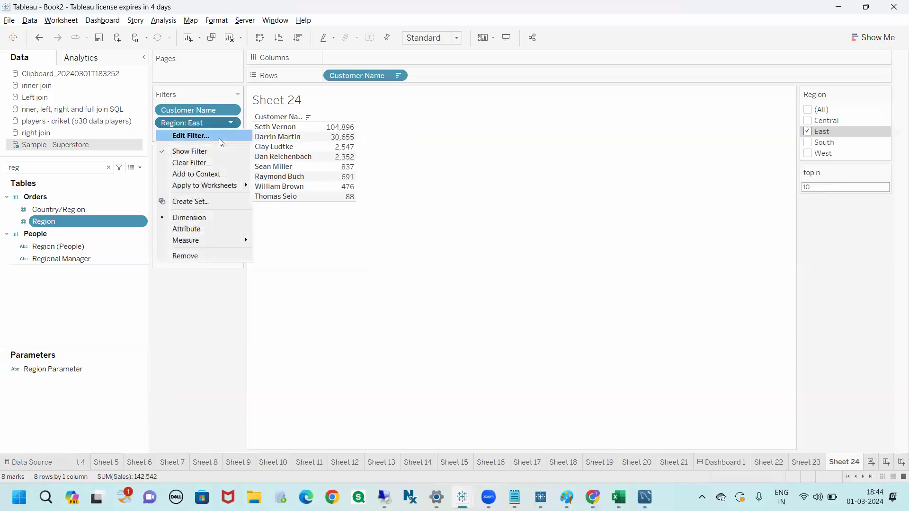
click(201, 175)
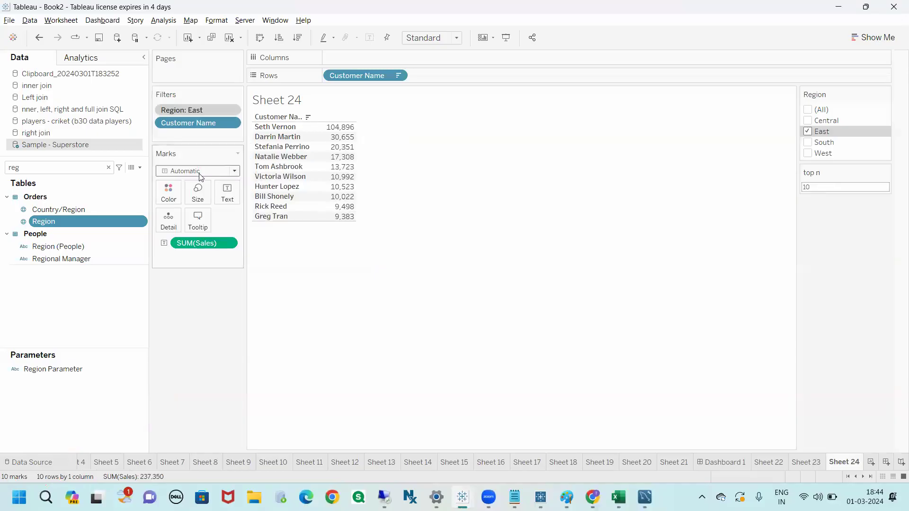
mouse_move(172, 111)
mouse_down()
mouse_move(21, 498)
mouse_move(61, 456)
mouse_move(39, 436)
mouse_move(128, 446)
mouse_move(670, 266)
mouse_move(784, 157)
mouse_move(792, 133)
mouse_move(817, 133)
mouse_move(786, 158)
mouse_move(823, 127)
mouse_up()
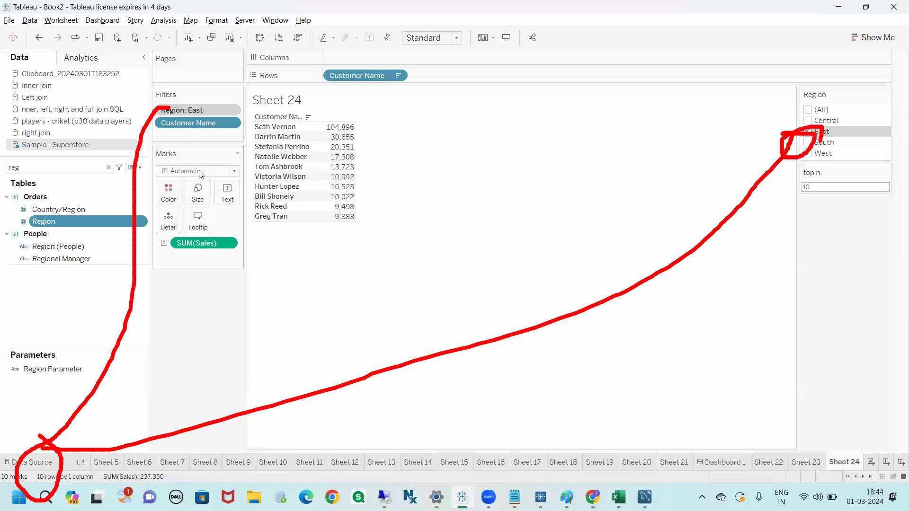
key(Escape)
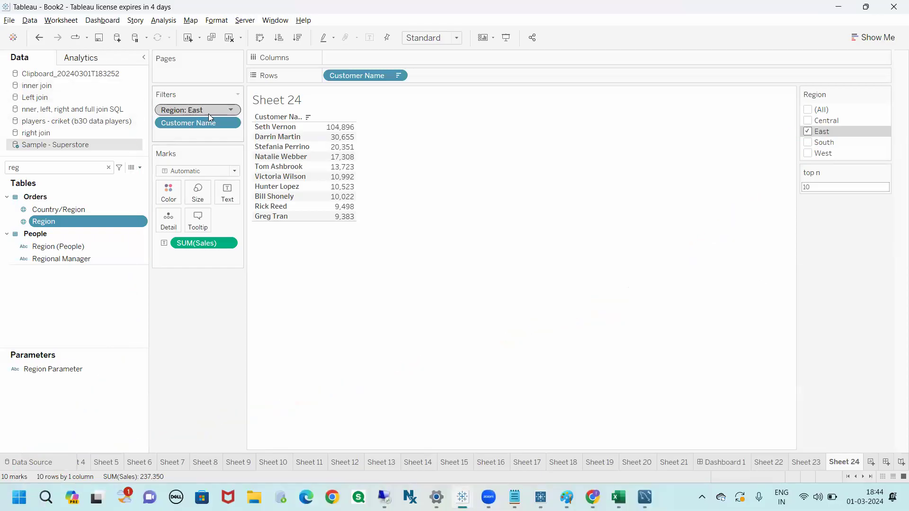
click(231, 112)
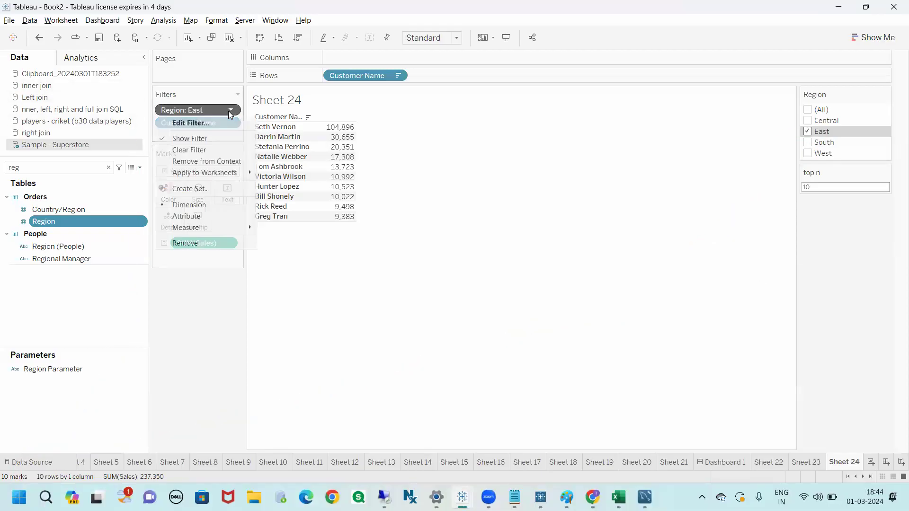
click(221, 160)
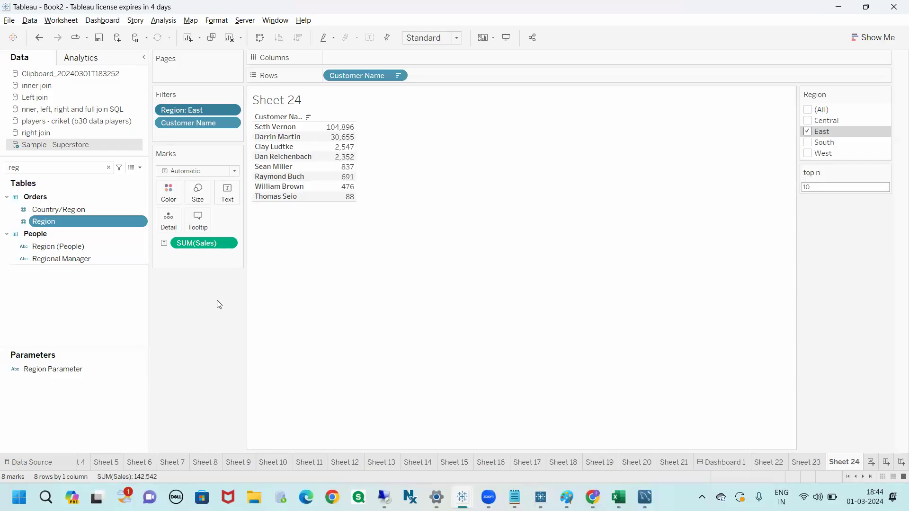
Step: Switch the Region filter selection from East to South
mouse_move(319, 184)
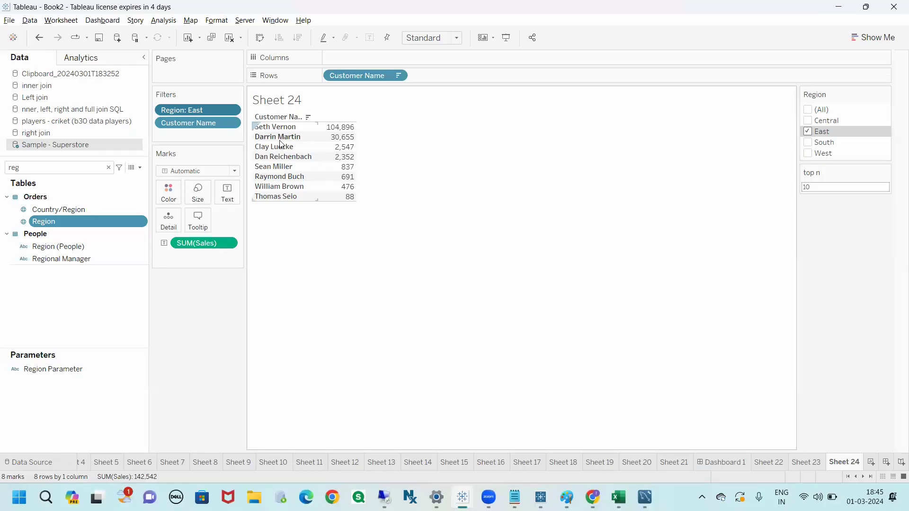
click(807, 132)
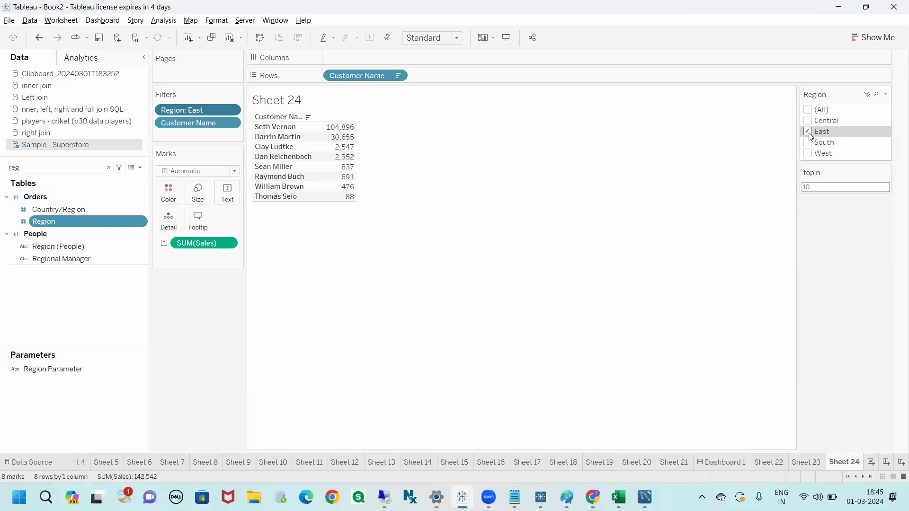
click(808, 143)
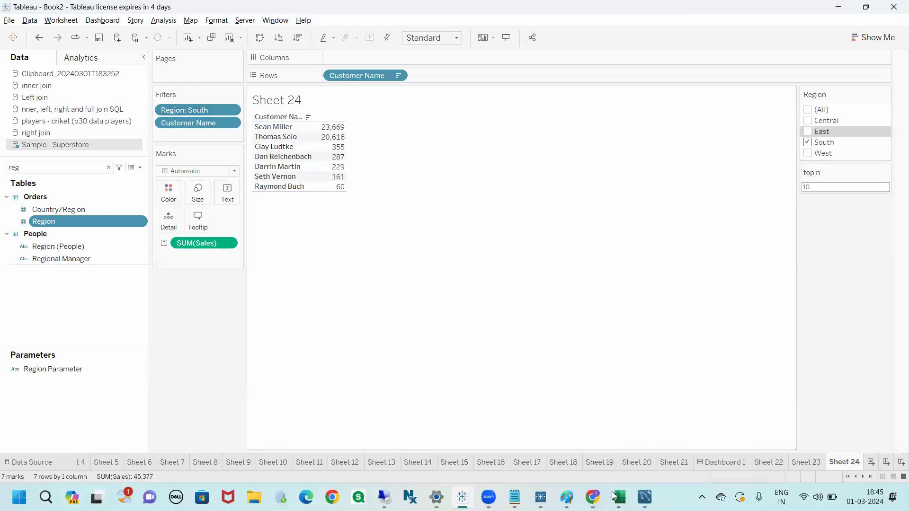
Step: Switch to the b30 data players workbook in Excel, examine the marks summary rows for a and b, and return to Tableau
mouse_move(619, 497)
click(640, 435)
click(404, 318)
drag(445, 219, 501, 228)
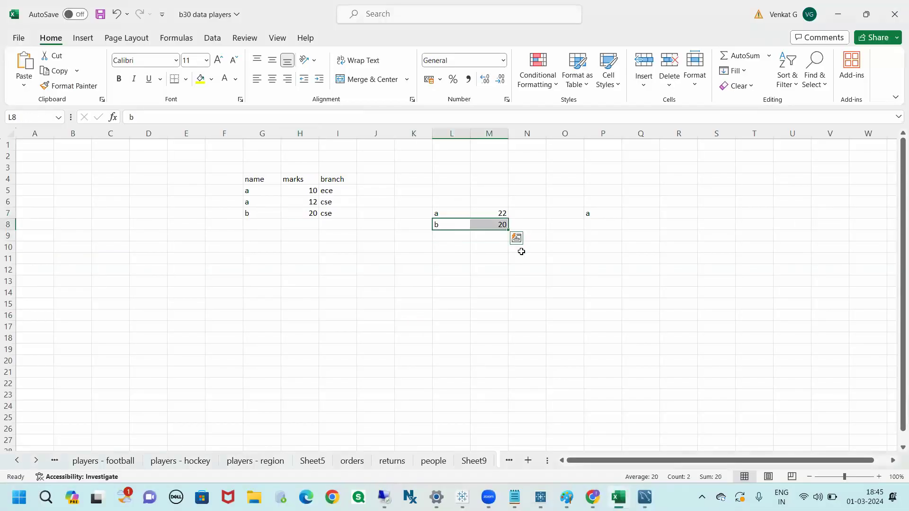
click(521, 246)
key(alt+Tab)
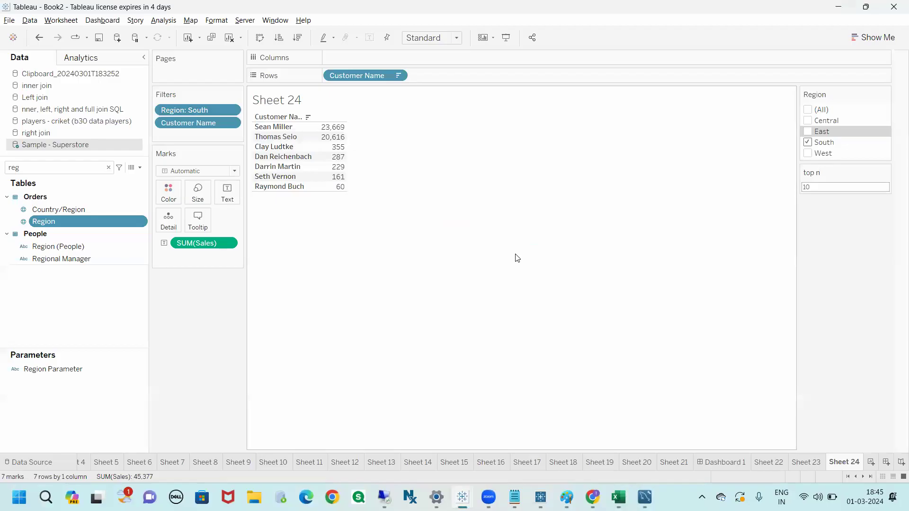
Step: Add the Region: South filter to context so the top n customers are ranked within that region
click(231, 111)
click(199, 161)
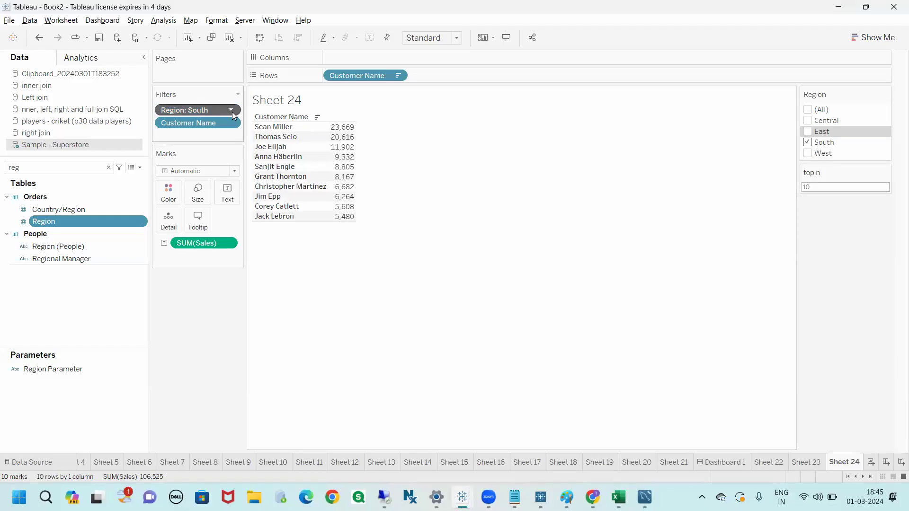
mouse_move(206, 103)
mouse_down()
mouse_move(154, 124)
mouse_move(208, 105)
mouse_move(213, 142)
mouse_move(220, 83)
mouse_move(207, 100)
mouse_move(218, 107)
mouse_move(214, 89)
mouse_up()
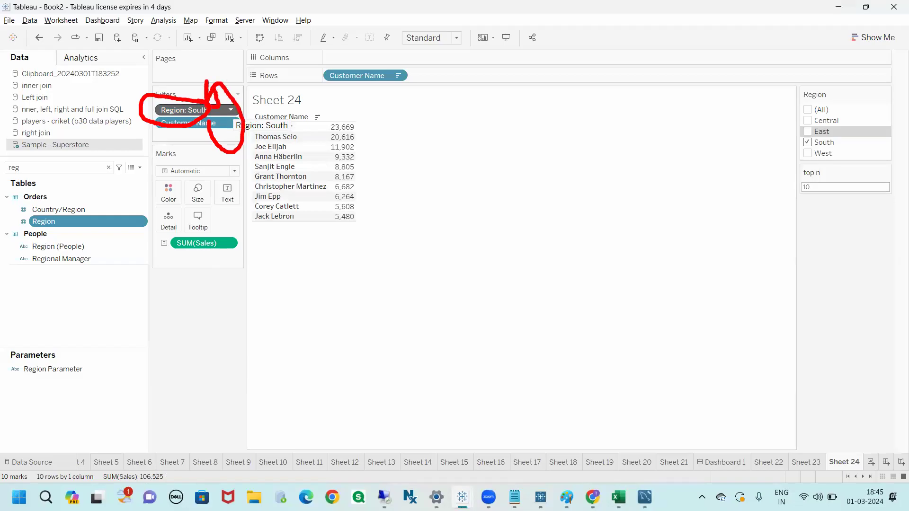
key(Escape)
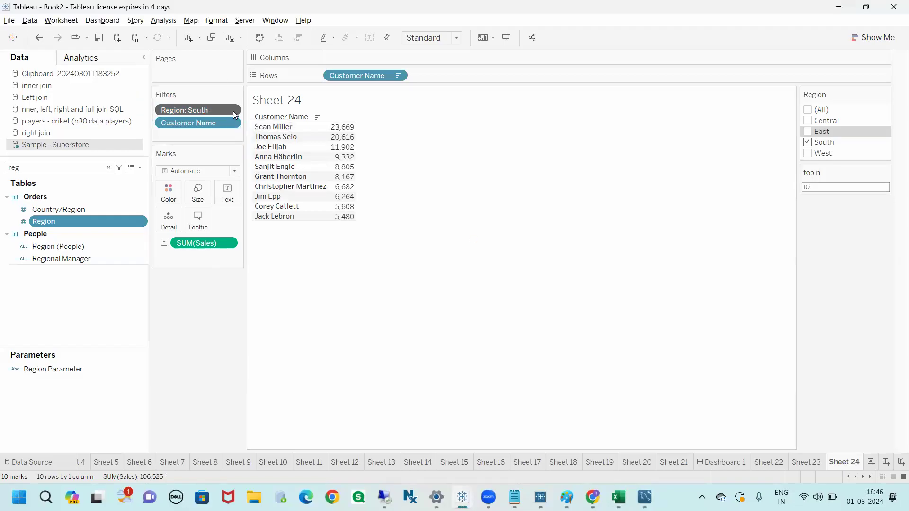
click(233, 112)
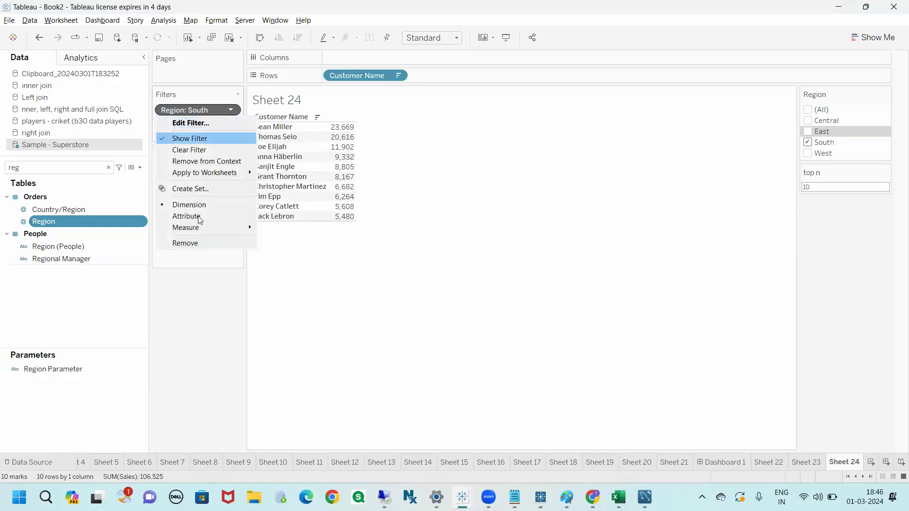
key(Escape)
click(230, 123)
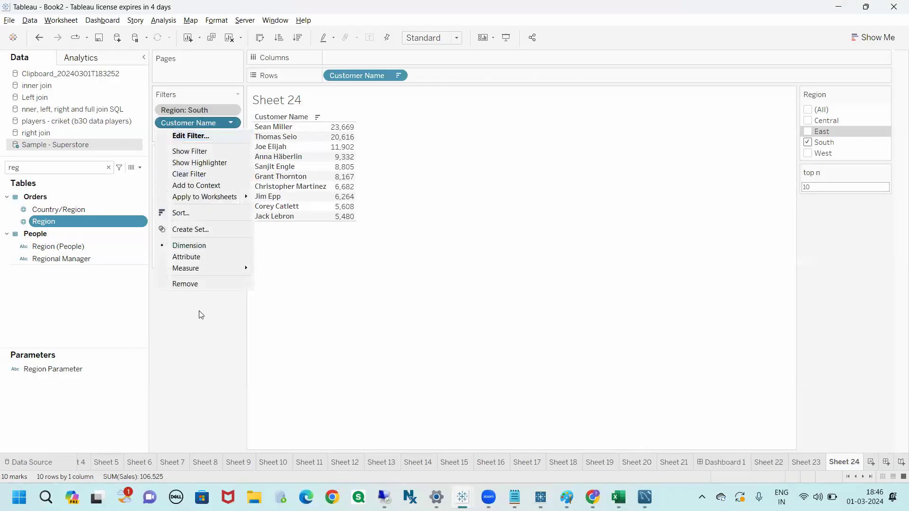
click(199, 328)
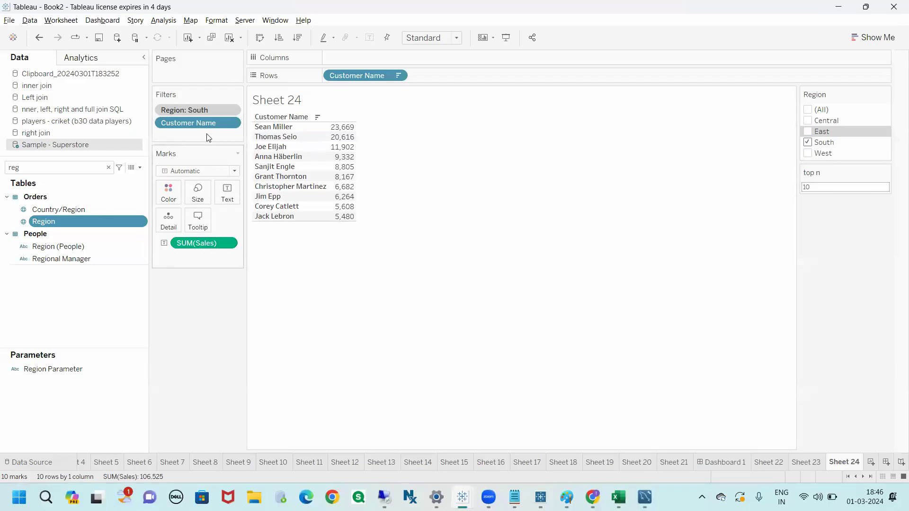
drag(147, 136, 141, 136)
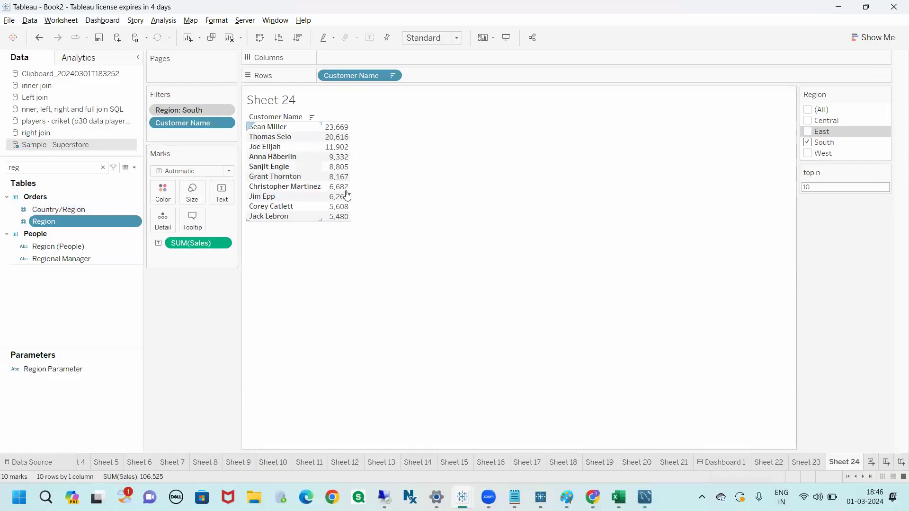
Step: Reopen the b30 data players workbook in Excel, examine the name, marks and branch table, and return to Tableau
mouse_move(619, 497)
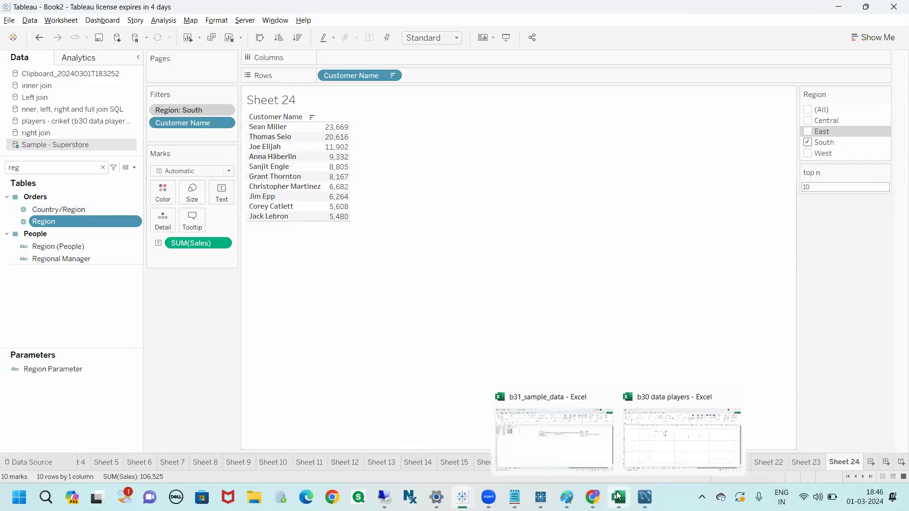
click(654, 449)
drag(256, 180, 594, 243)
drag(270, 180, 341, 217)
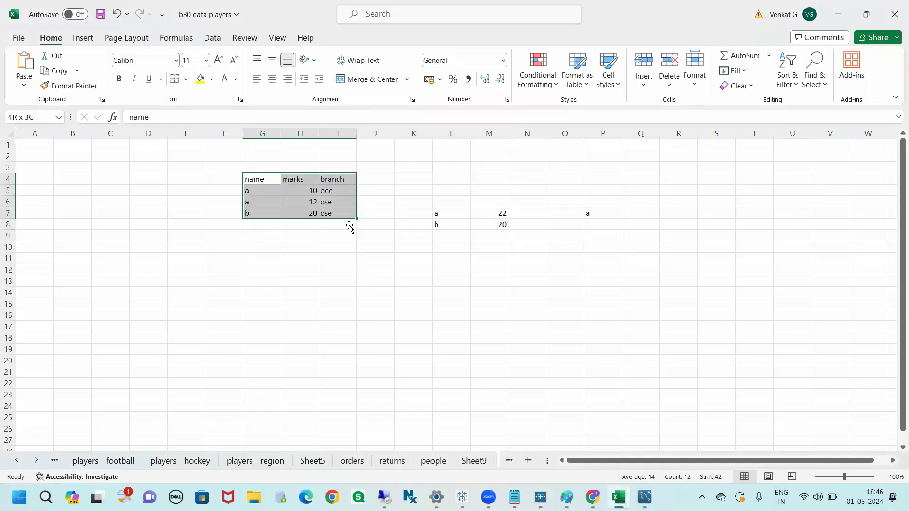
click(362, 235)
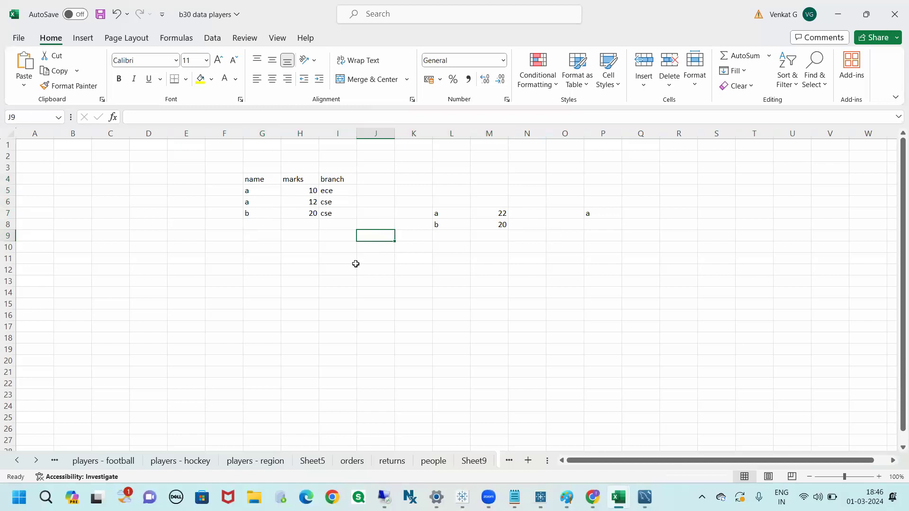
key(alt+Tab)
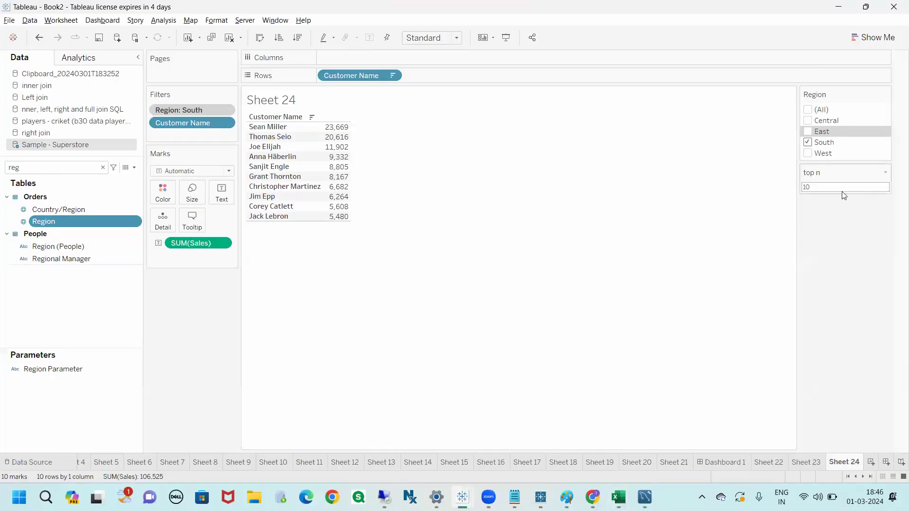
click(593, 497)
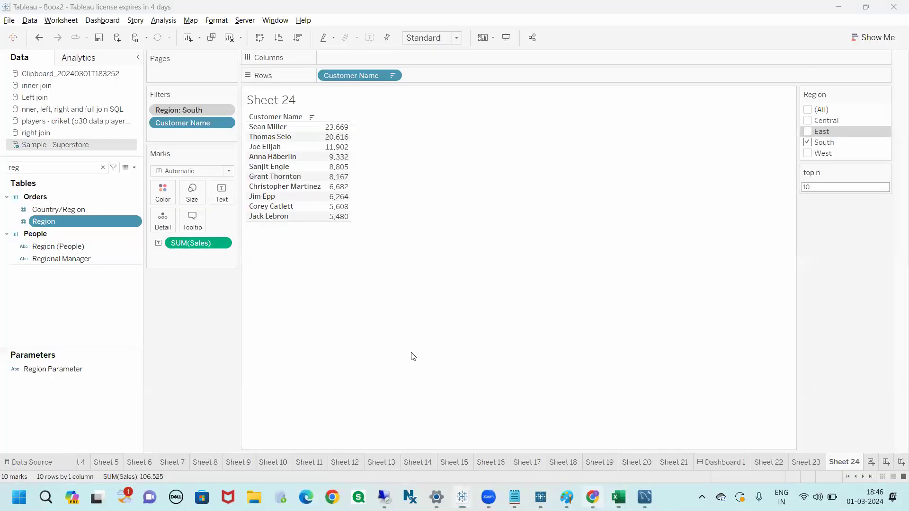
key(alt+Tab)
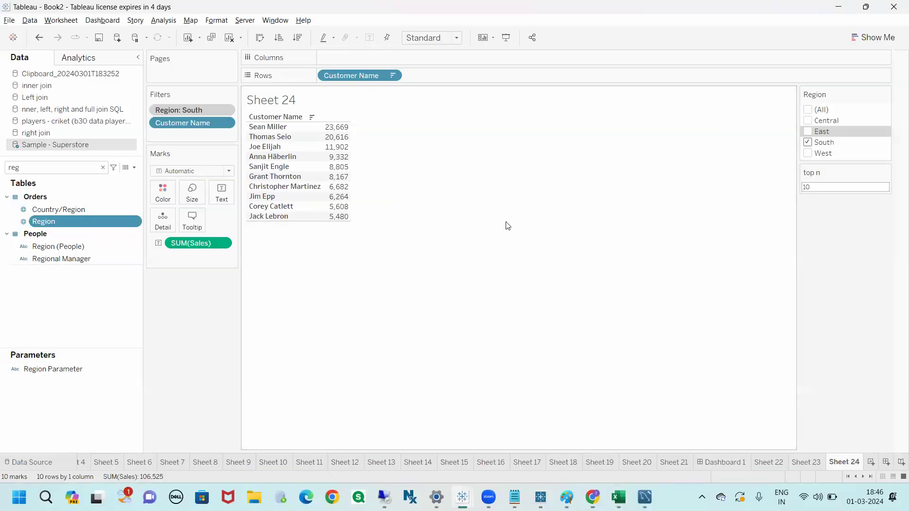
Step: Remove Customer Name from Rows to show only the overall sales total, circling the sales figures in red before and after
mouse_move(334, 116)
mouse_down()
mouse_move(310, 152)
mouse_move(307, 209)
mouse_move(324, 242)
mouse_move(400, 143)
mouse_move(332, 116)
mouse_move(470, 143)
mouse_move(485, 159)
mouse_move(459, 141)
mouse_up()
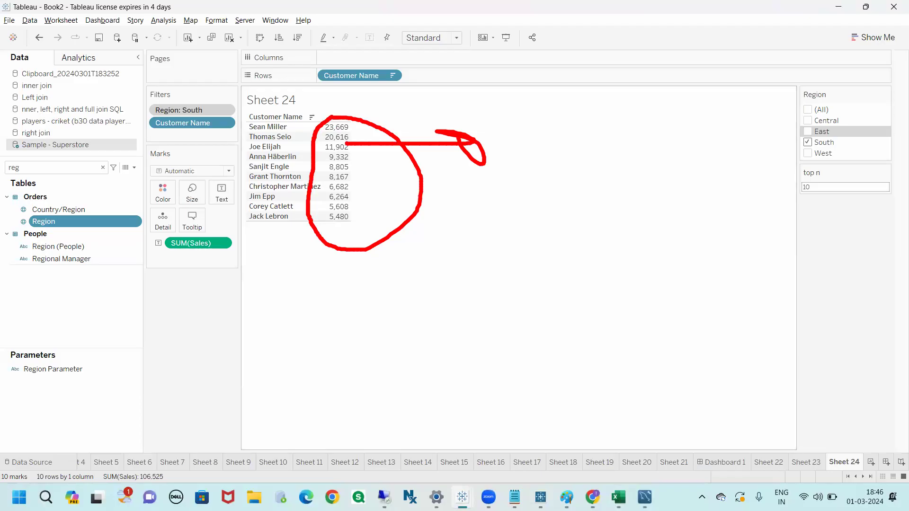
mouse_move(336, 129)
mouse_down()
mouse_move(323, 139)
mouse_move(386, 209)
mouse_move(331, 133)
mouse_up()
key(Escape)
drag(345, 77, 209, 294)
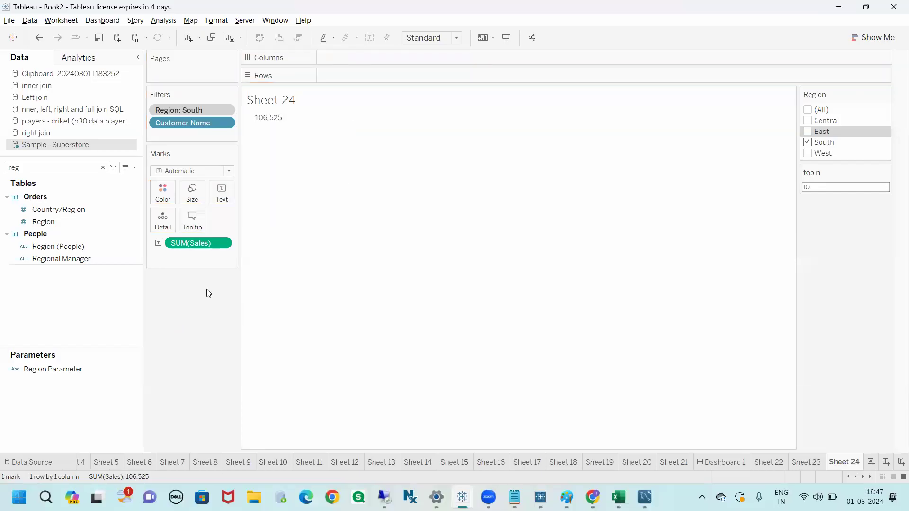
mouse_move(247, 112)
mouse_down()
mouse_move(335, 121)
mouse_move(238, 114)
mouse_up()
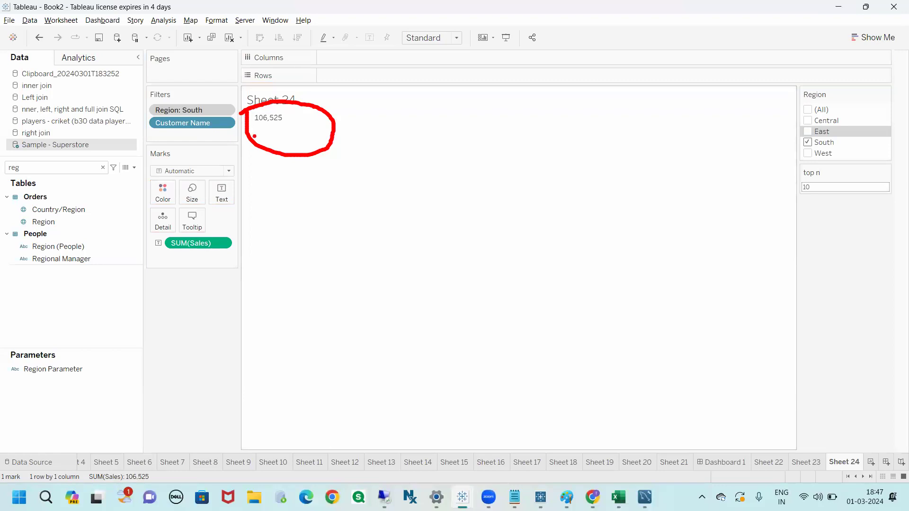
key(Escape)
Step: Examine the By formula option in the Top settings of the Customer Name filter, and close the dialog without applying it
click(226, 123)
click(192, 138)
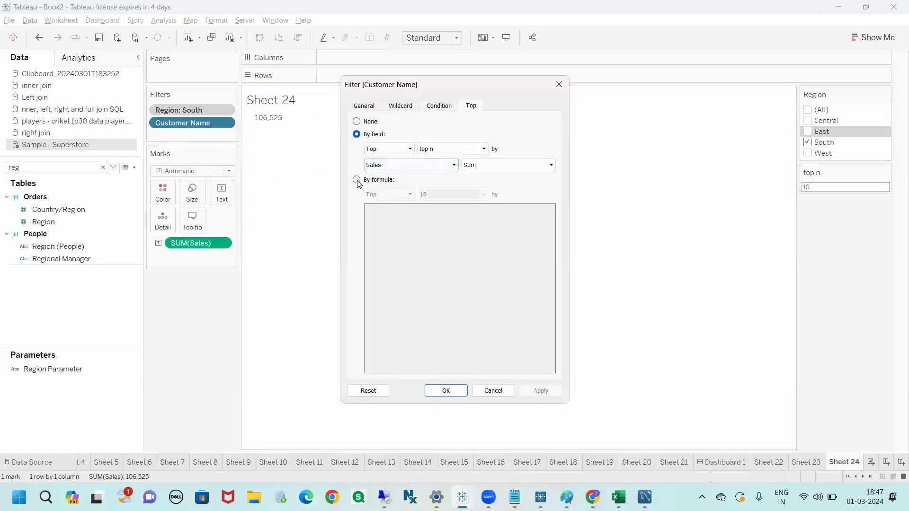
click(357, 180)
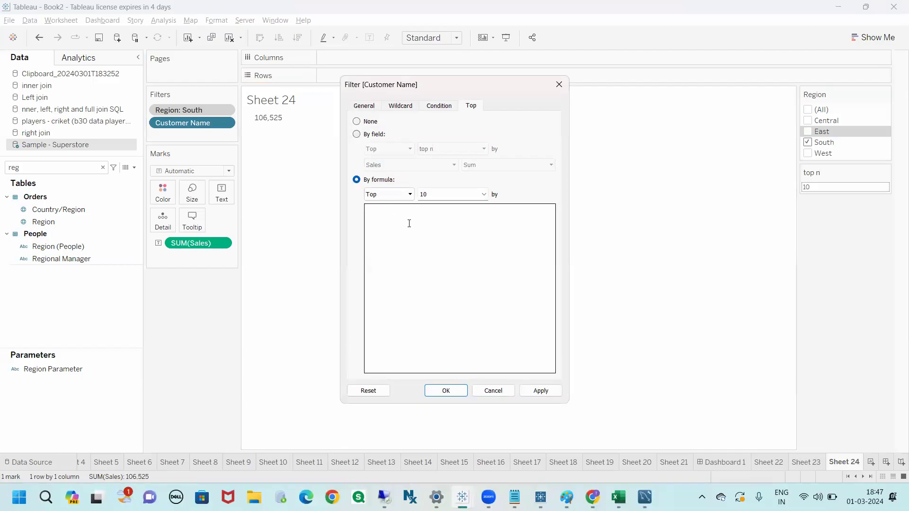
click(558, 85)
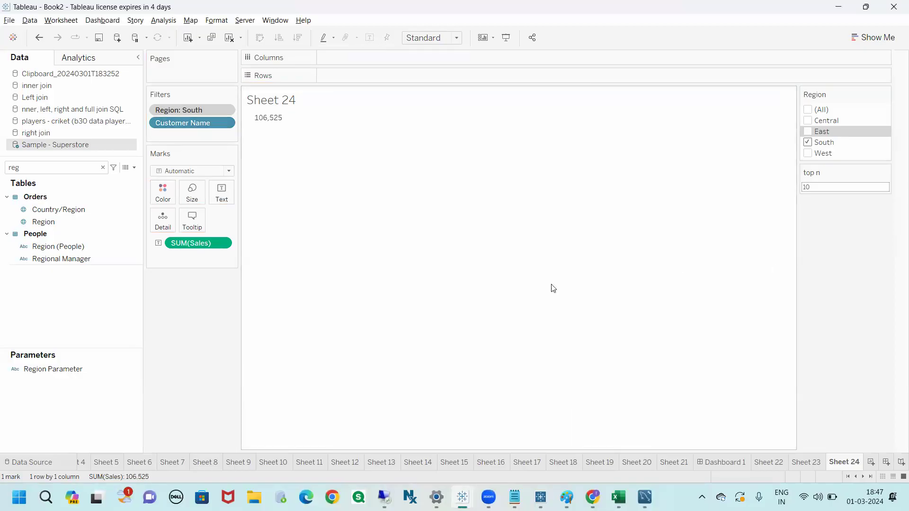
Step: Switch to the Tableau's Order of Operations help page in Chrome, review the filter order diagram and introduction, and return to Tableau
click(591, 494)
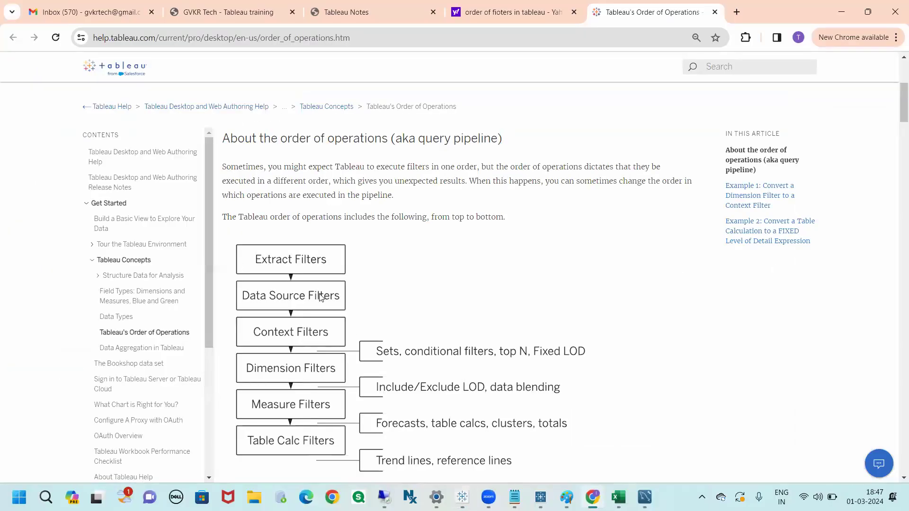
scroll(321, 296, up, 3)
scroll(402, 328, up, 3)
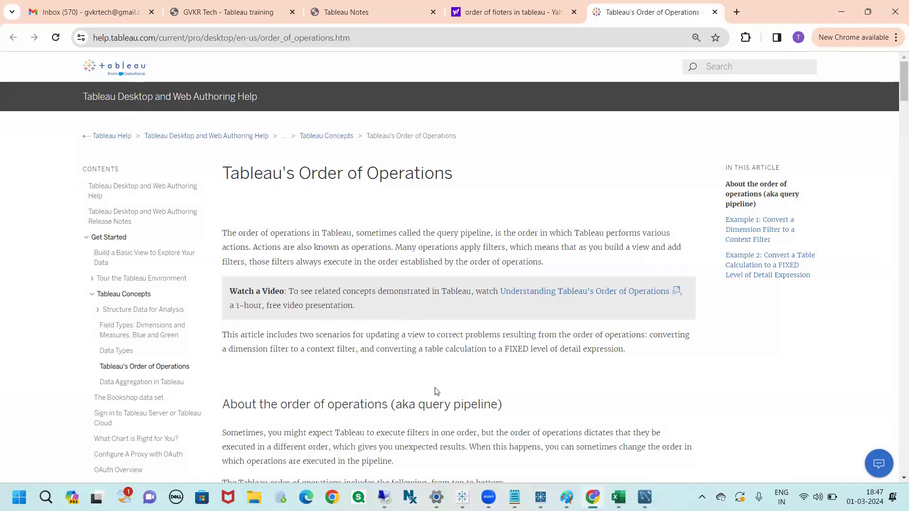
mouse_move(593, 497)
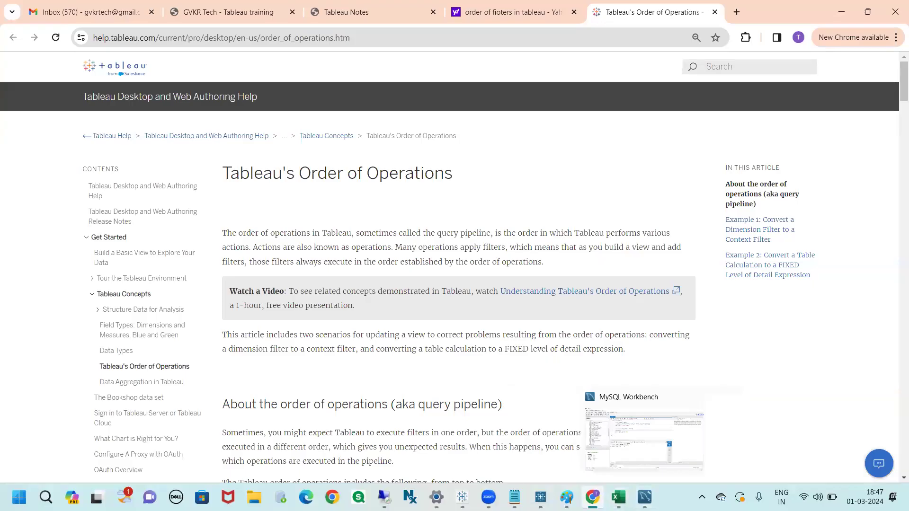
key(alt+Tab)
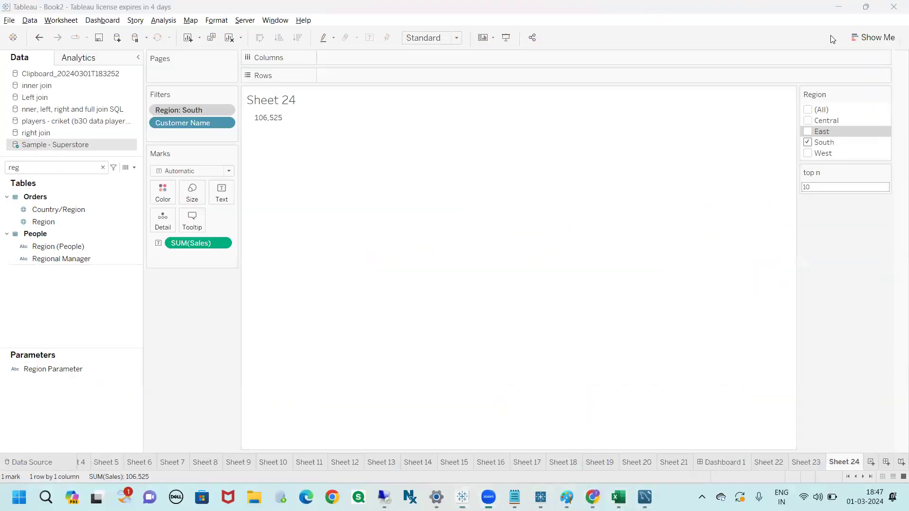